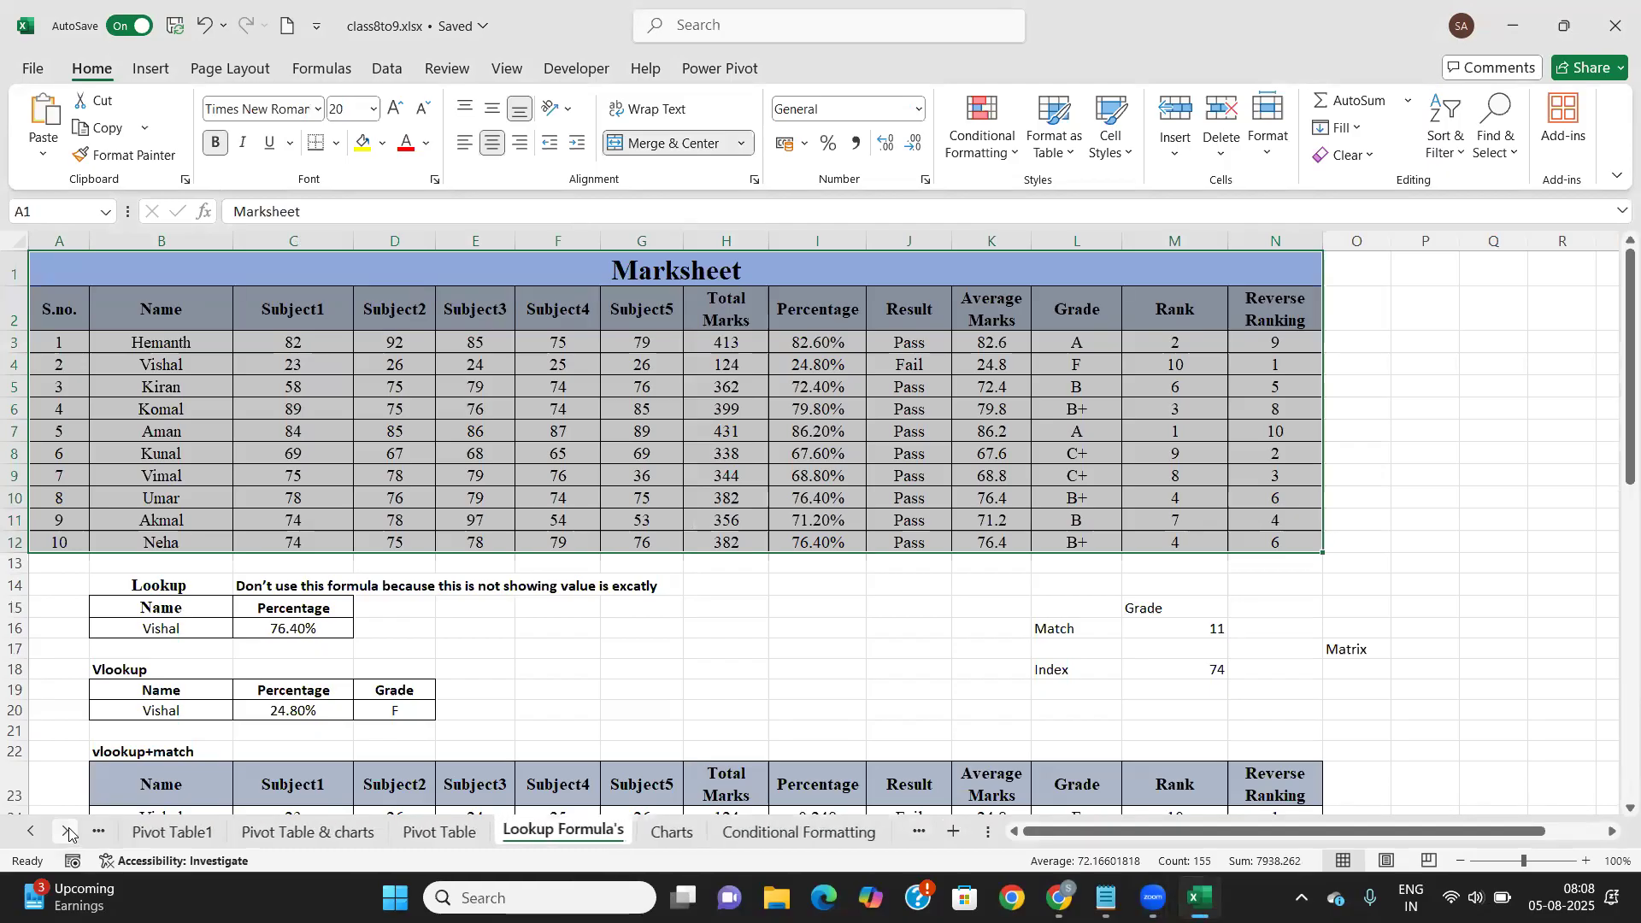
left_click(68, 832)
Go to the Cell Locking sheet and add a new blank Sheet1 after it
left_click(399, 833)
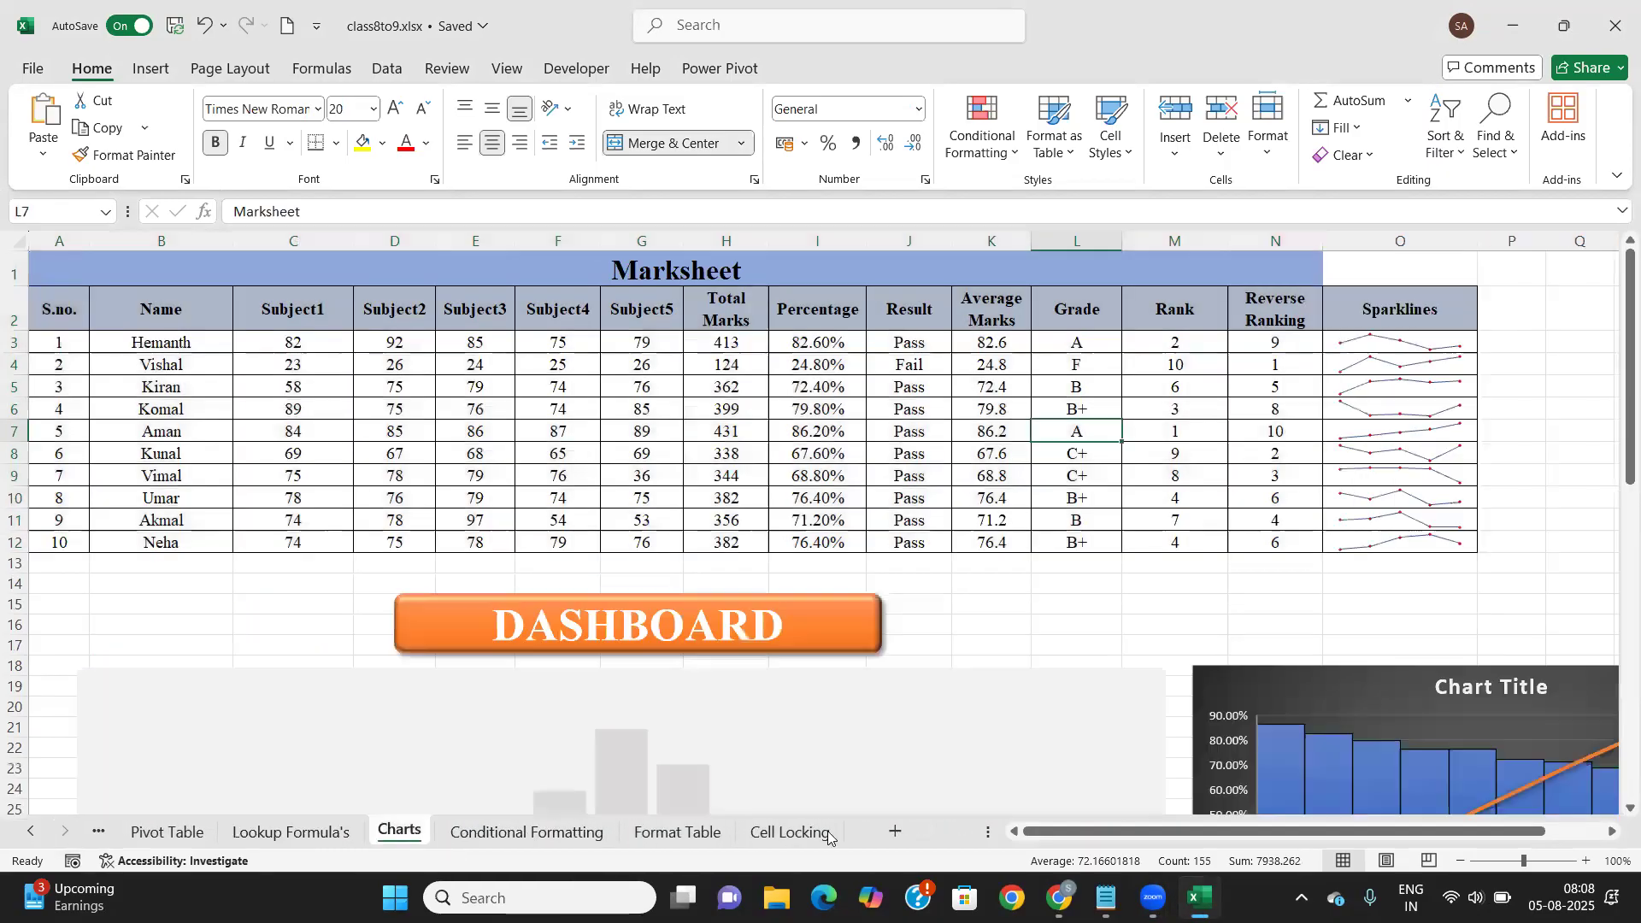
left_click(766, 833)
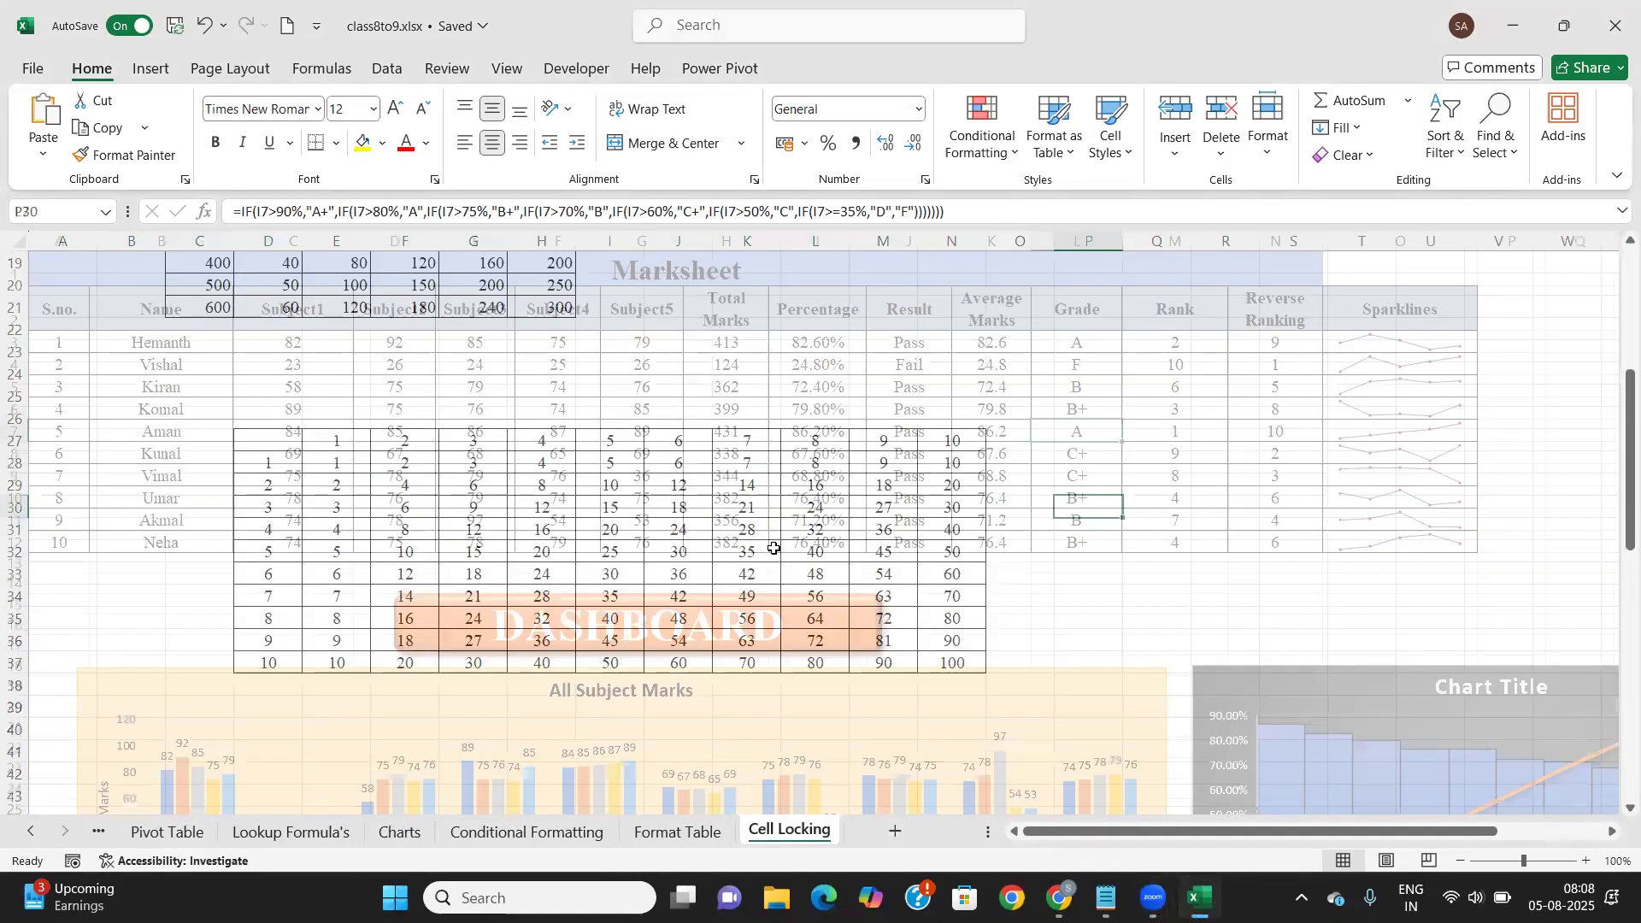
scroll(598, 513, "up", 6)
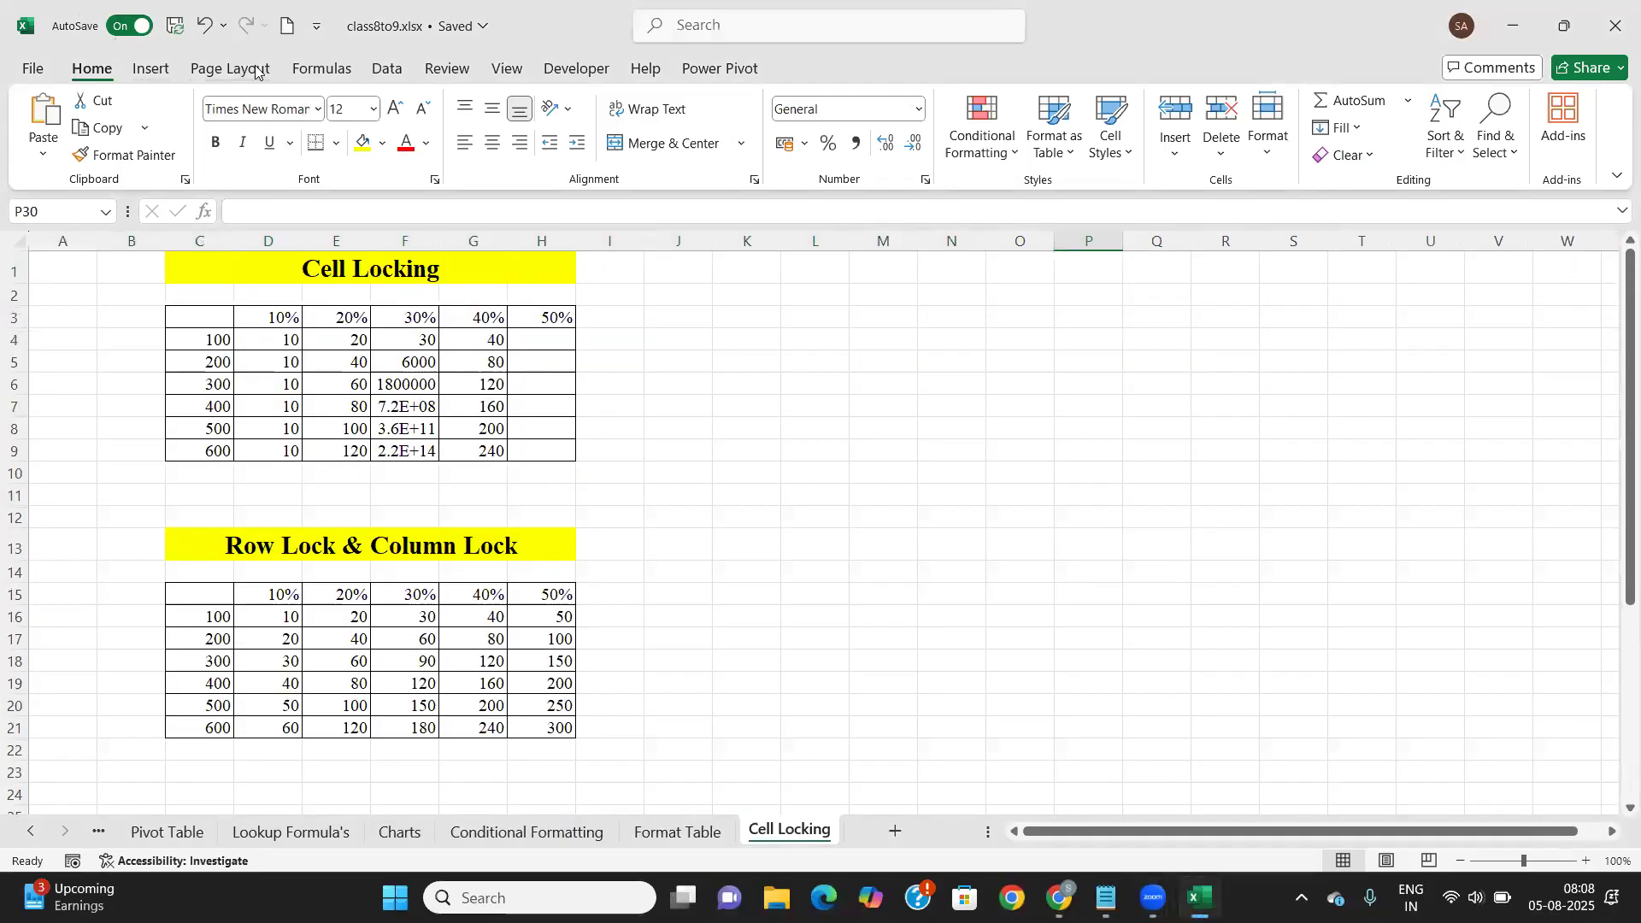
left_click(383, 70)
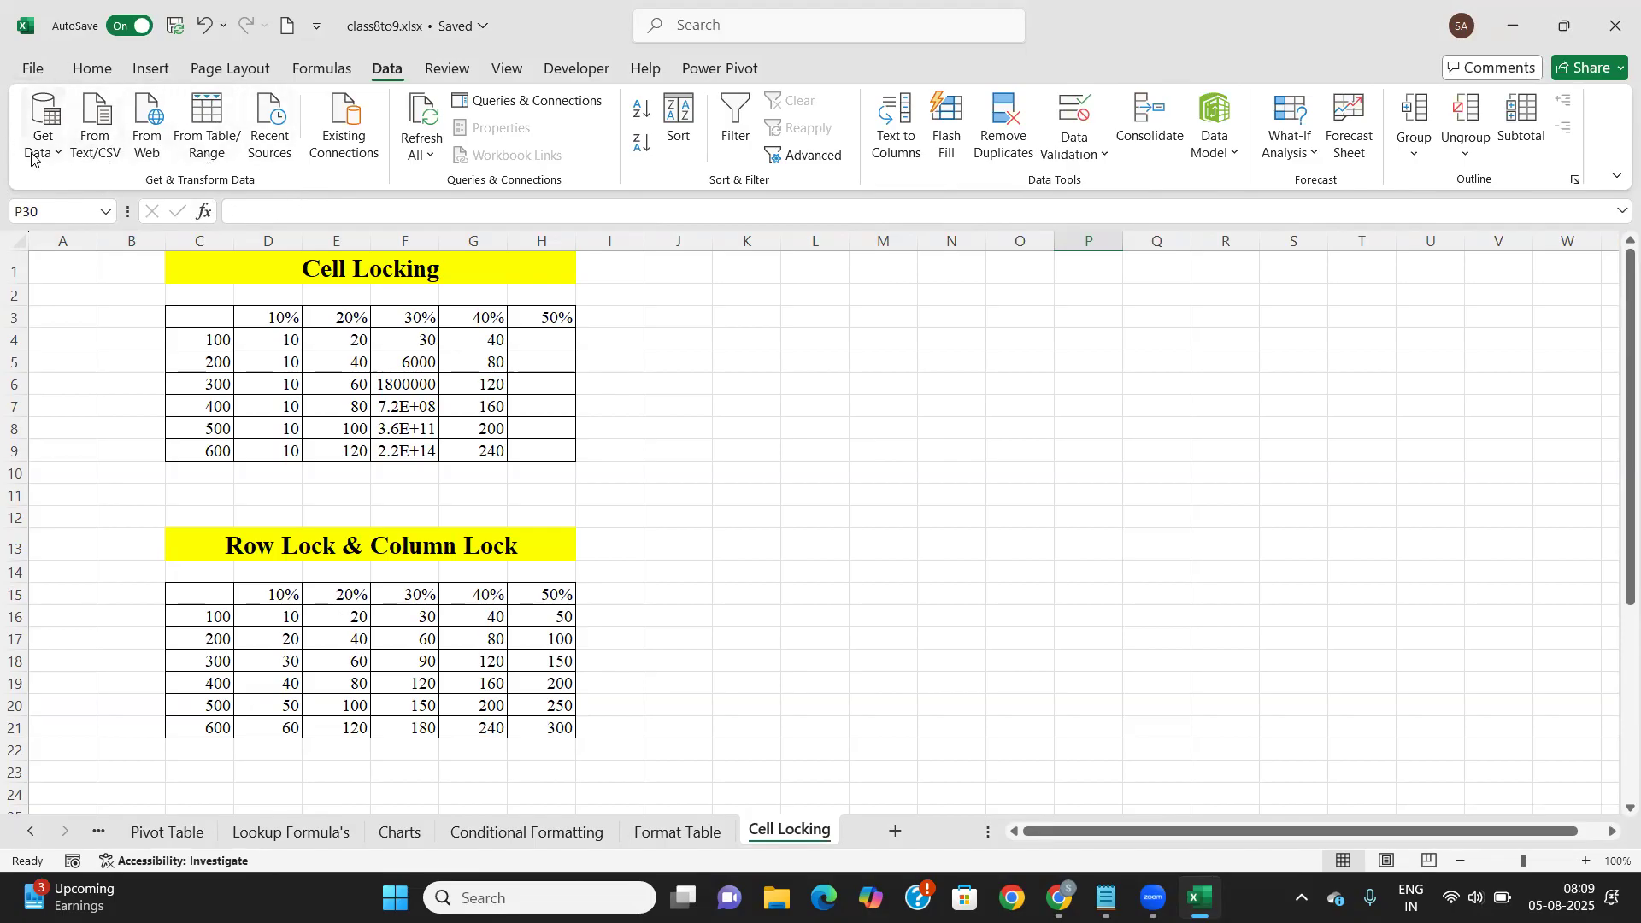
left_click(895, 831)
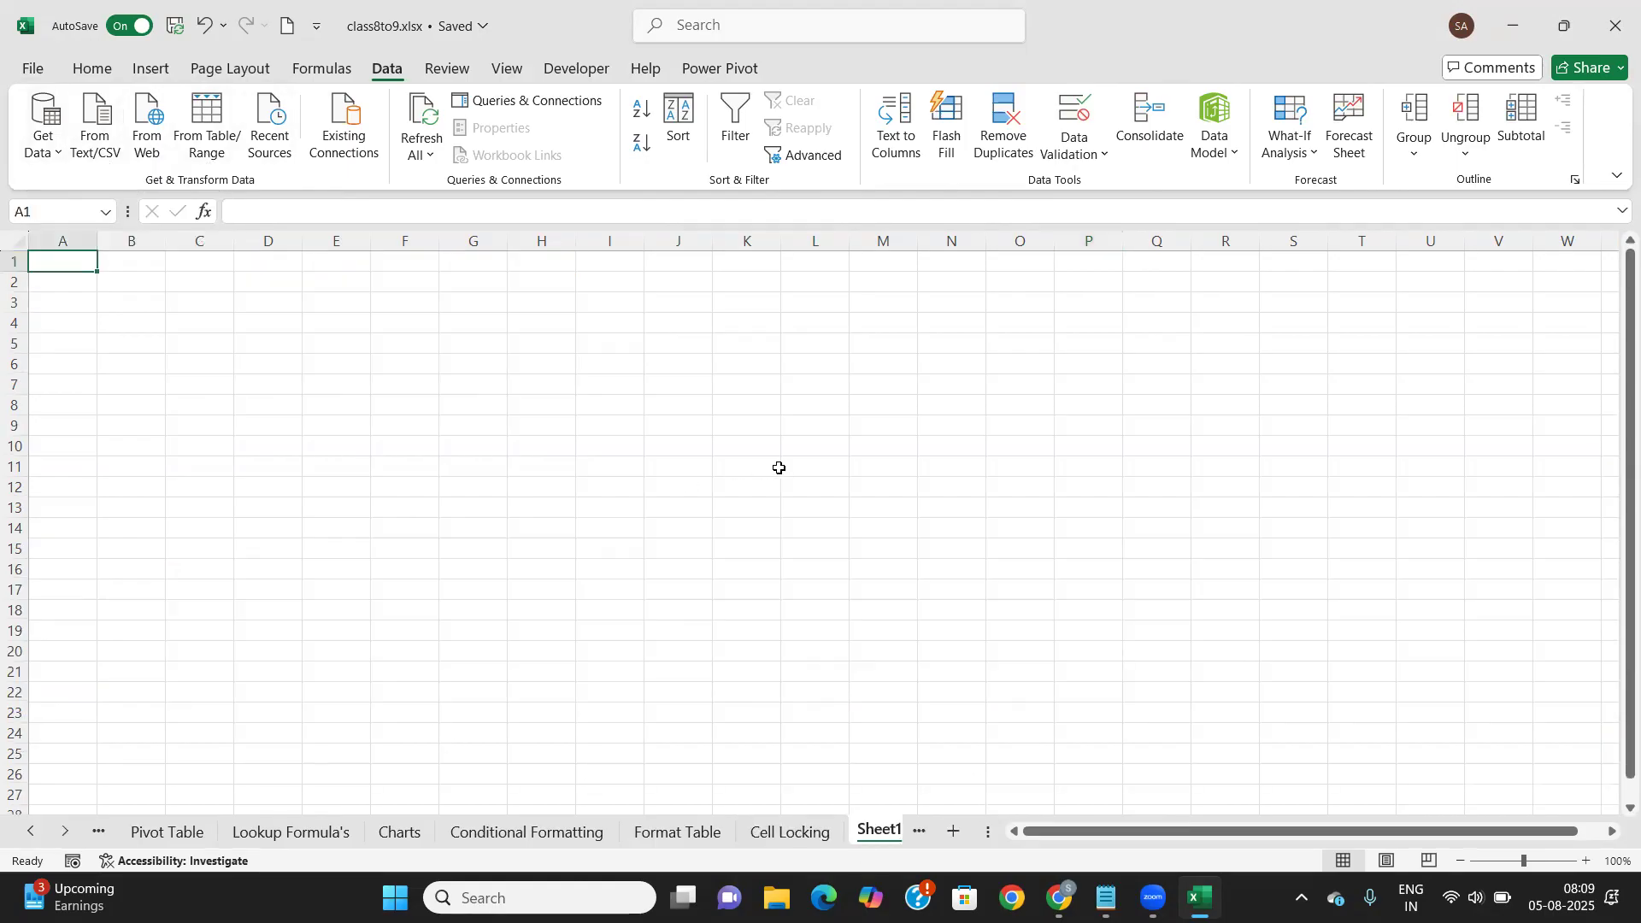
Show the Get Data source list with the From File submenu expanded
left_click(57, 156)
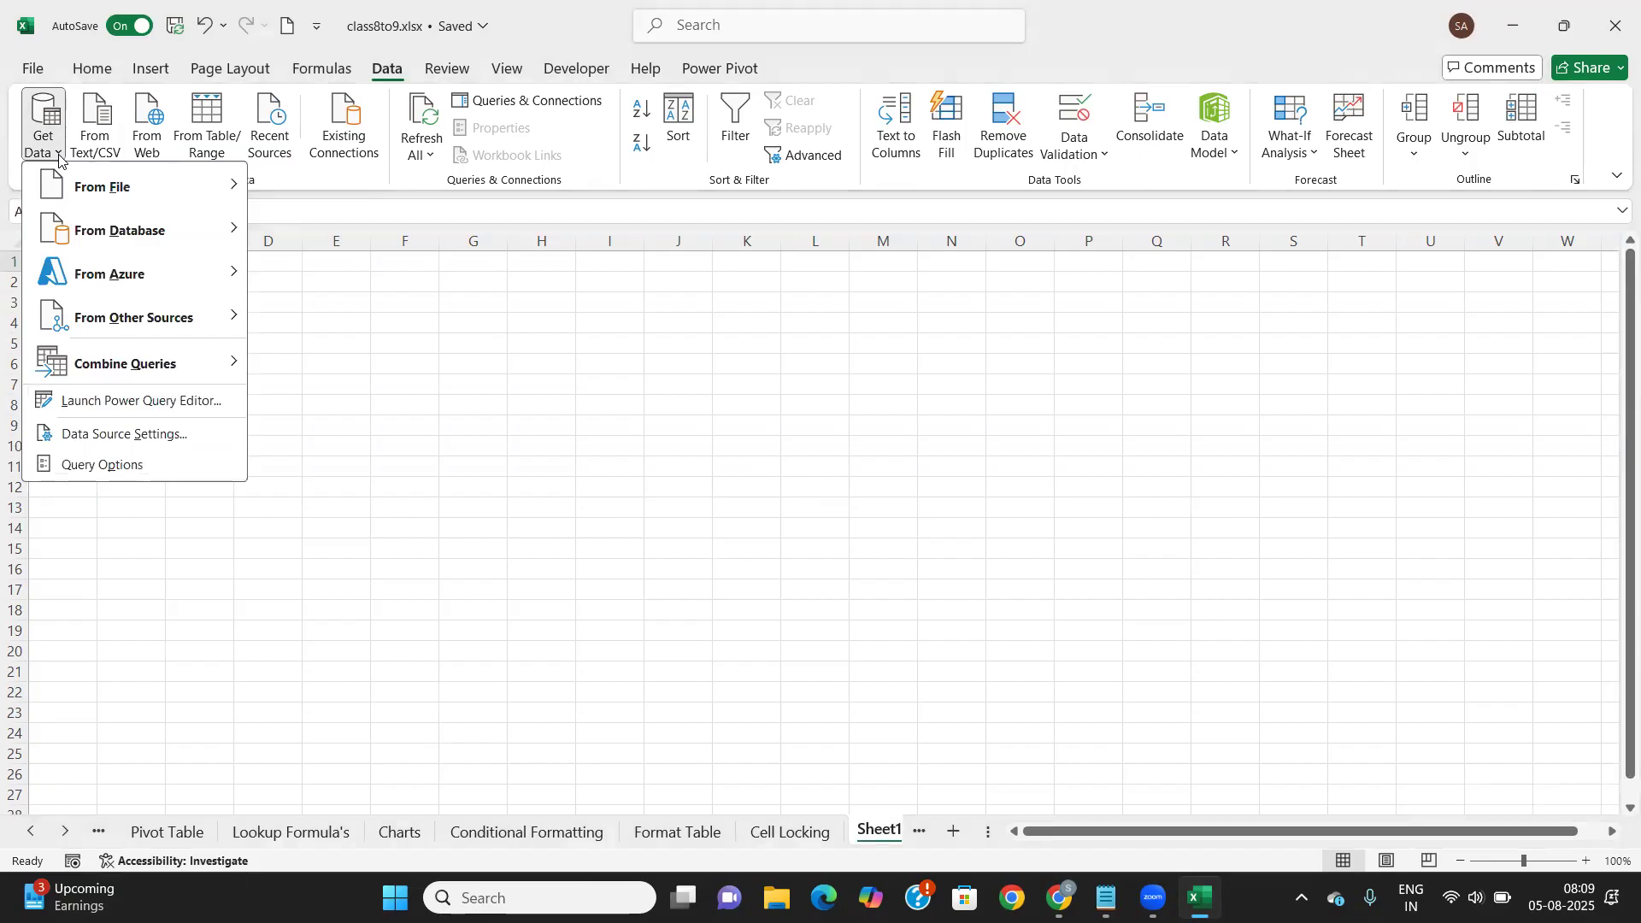
mouse_move(165, 186)
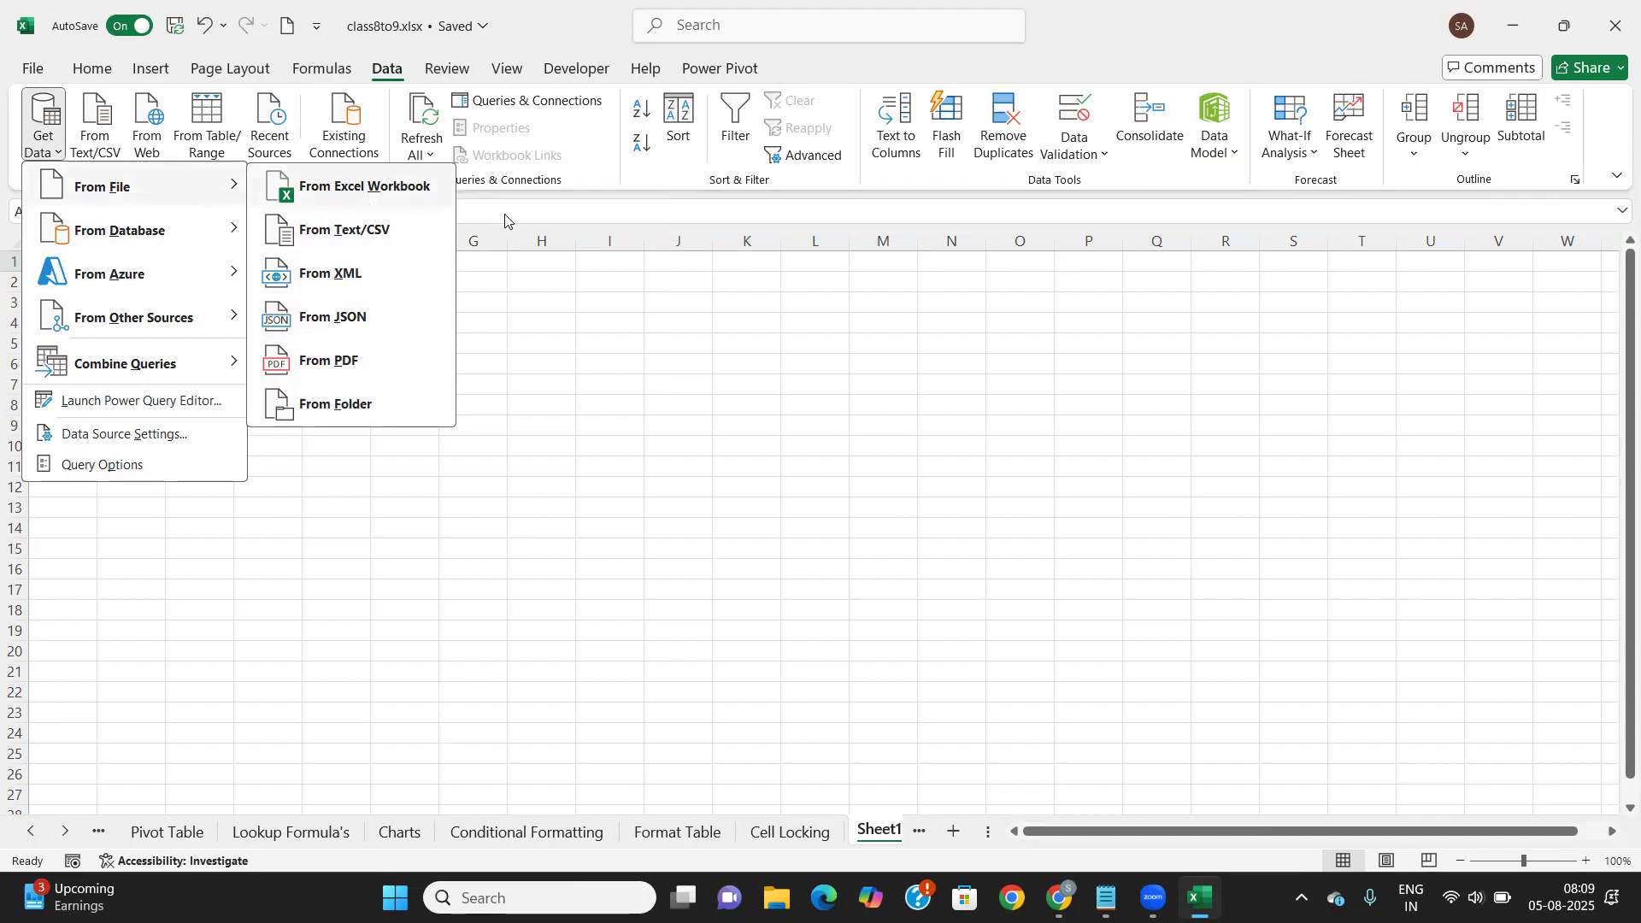
mouse_move(232, 231)
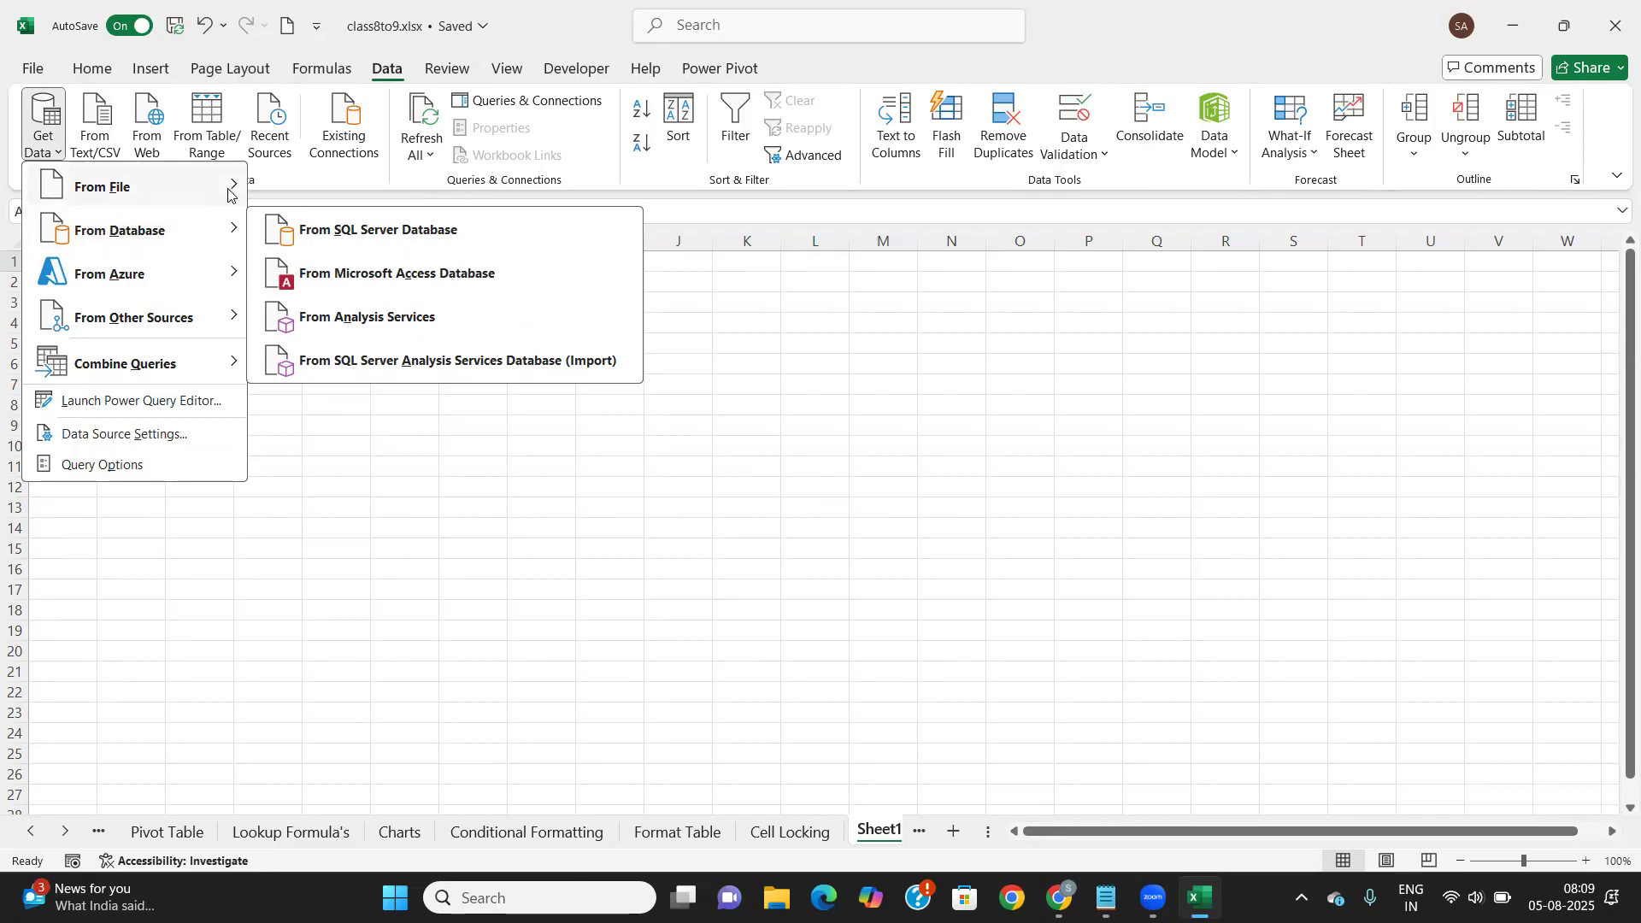
mouse_move(231, 187)
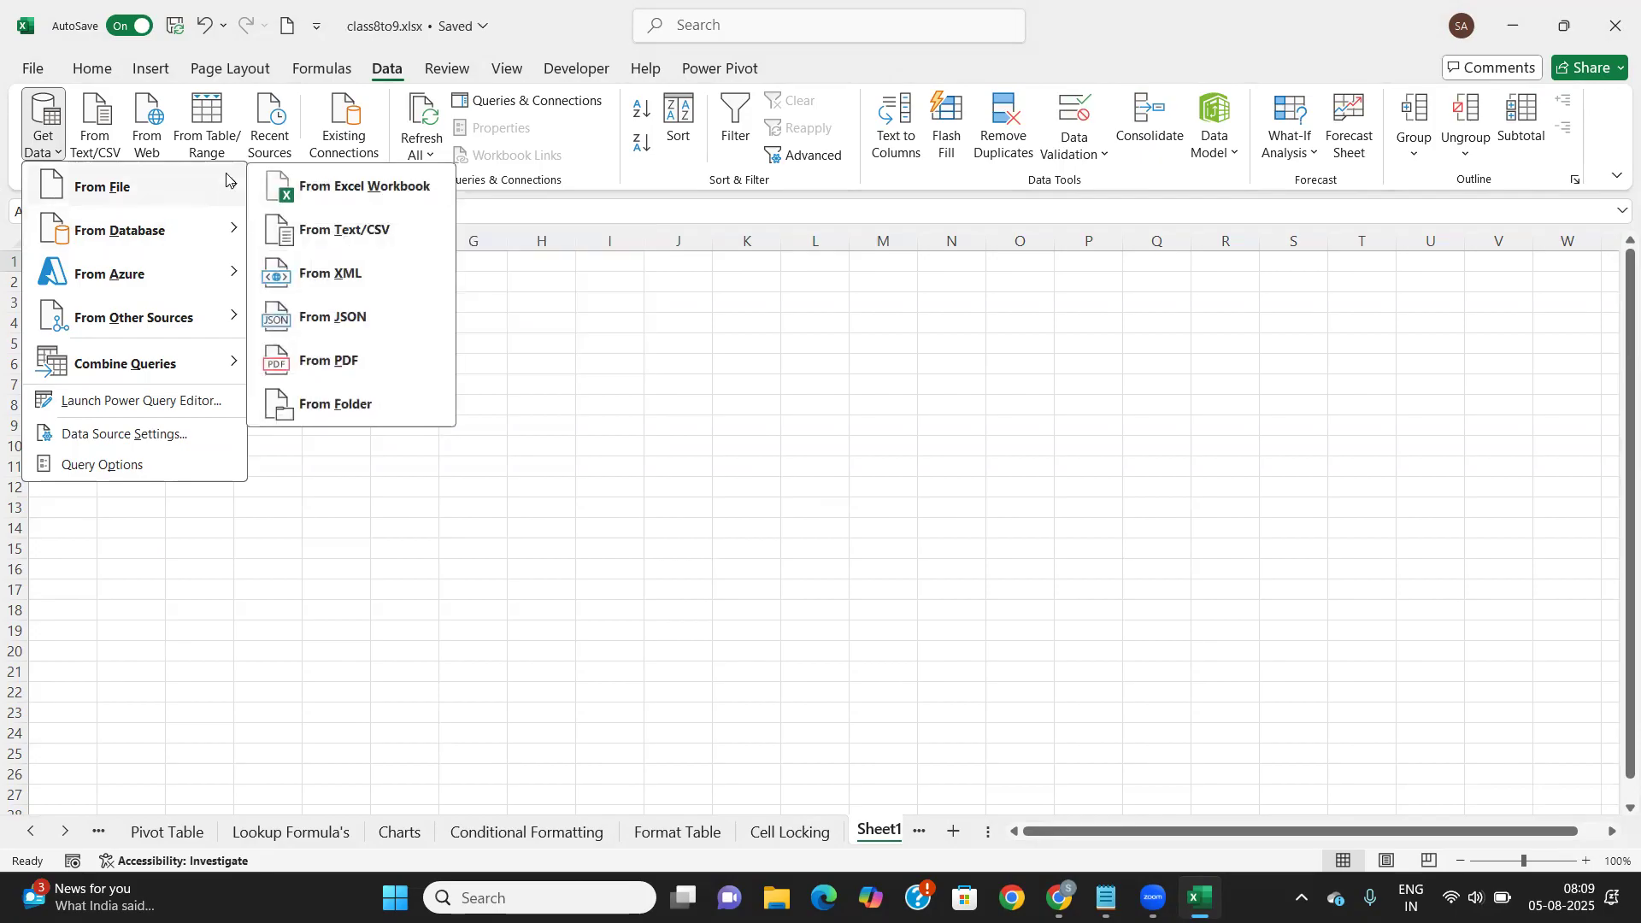
Import the Data Model.xlsx workbook from Documents as an Excel workbook source
left_click(368, 188)
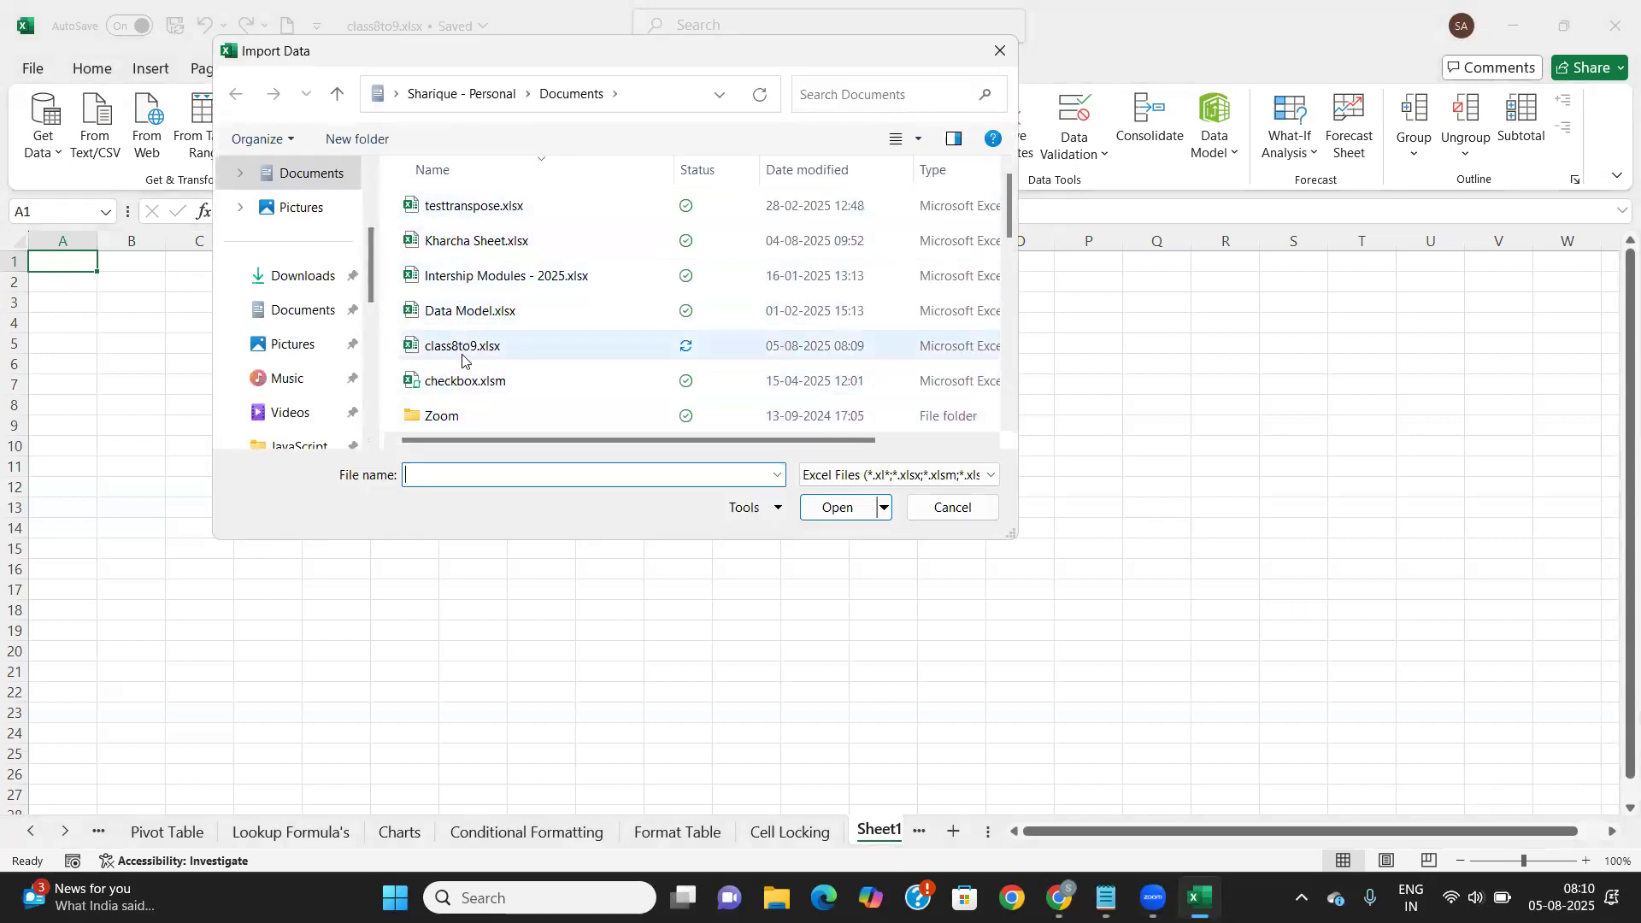
scroll(462, 358, "down", 1)
scroll(462, 358, "down", 5)
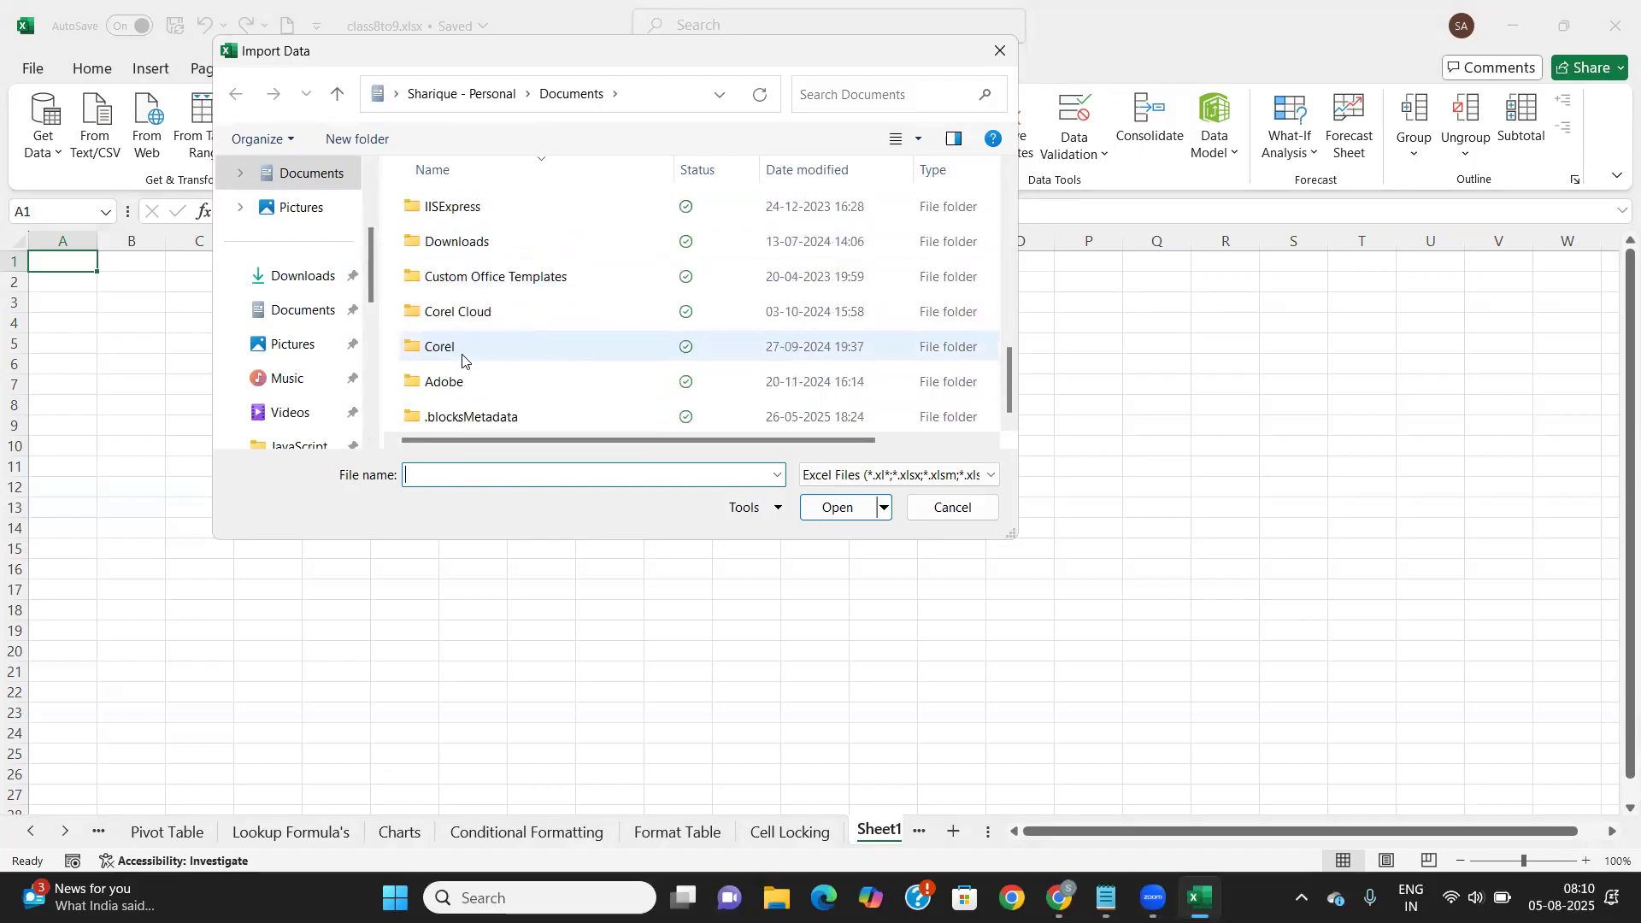
scroll(463, 357, "up", 1)
scroll(440, 350, "up", 5)
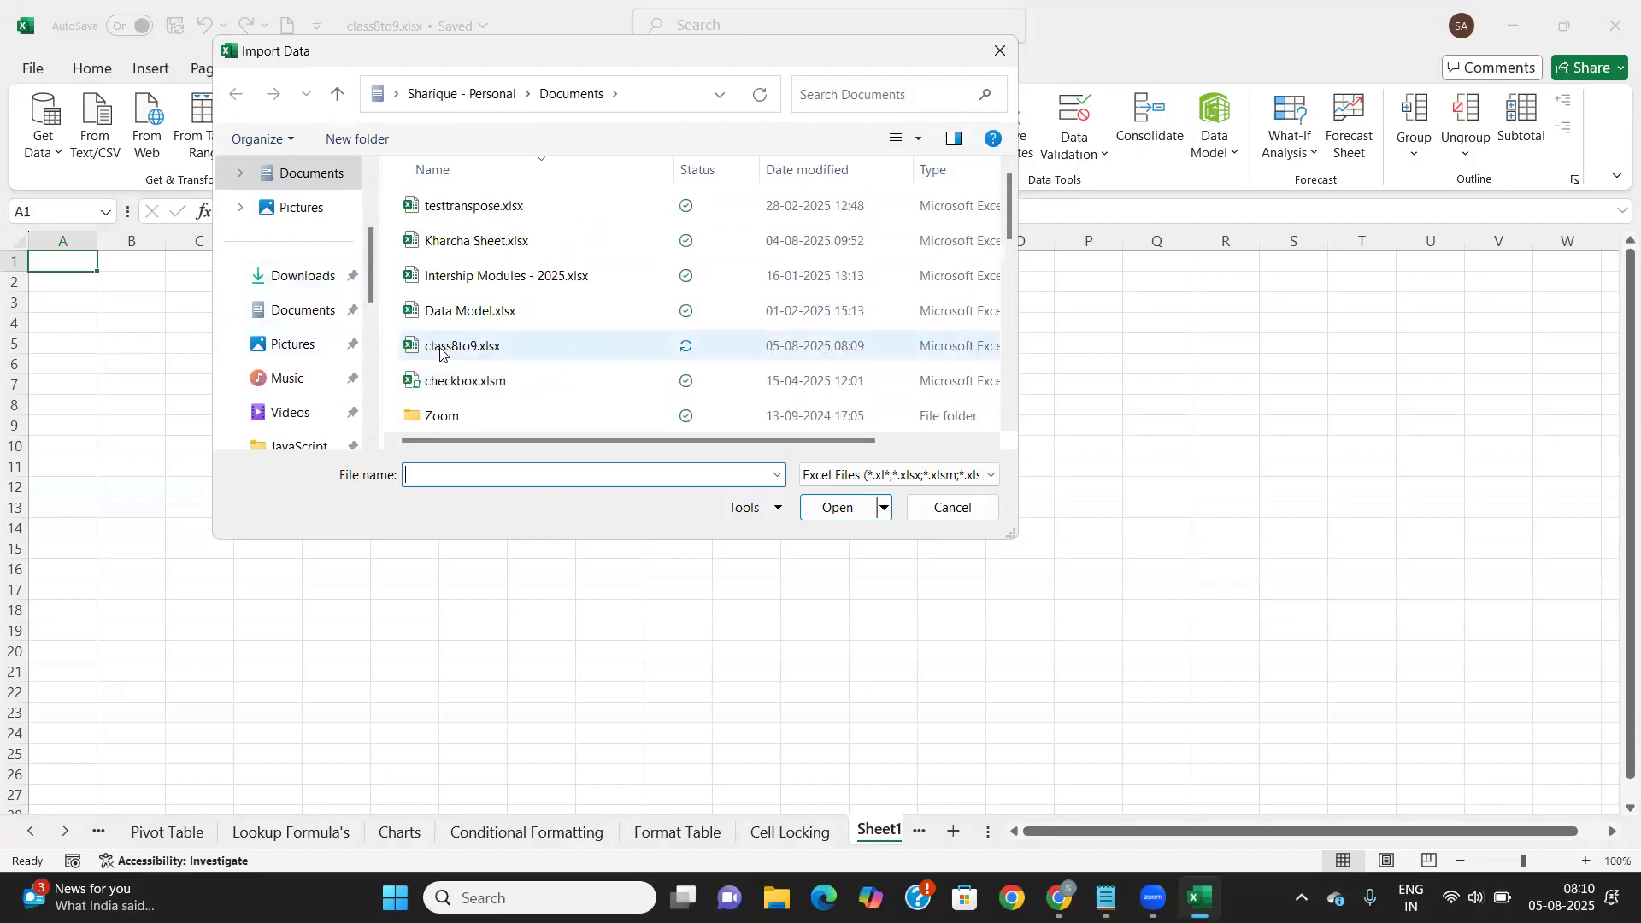
left_click(481, 316)
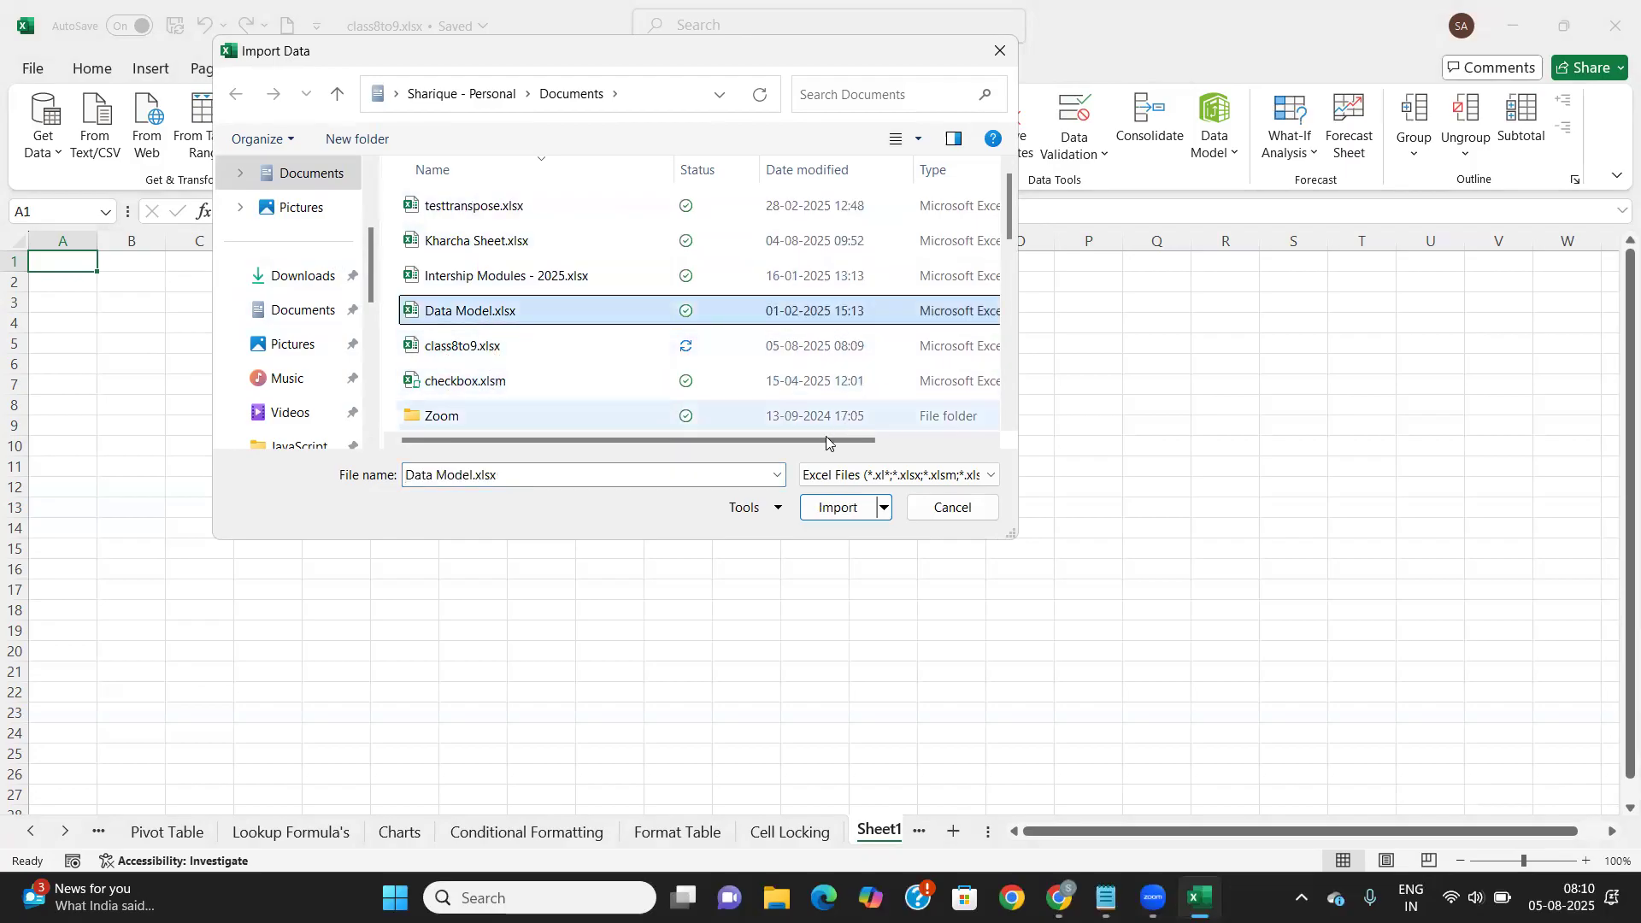
left_click(828, 508)
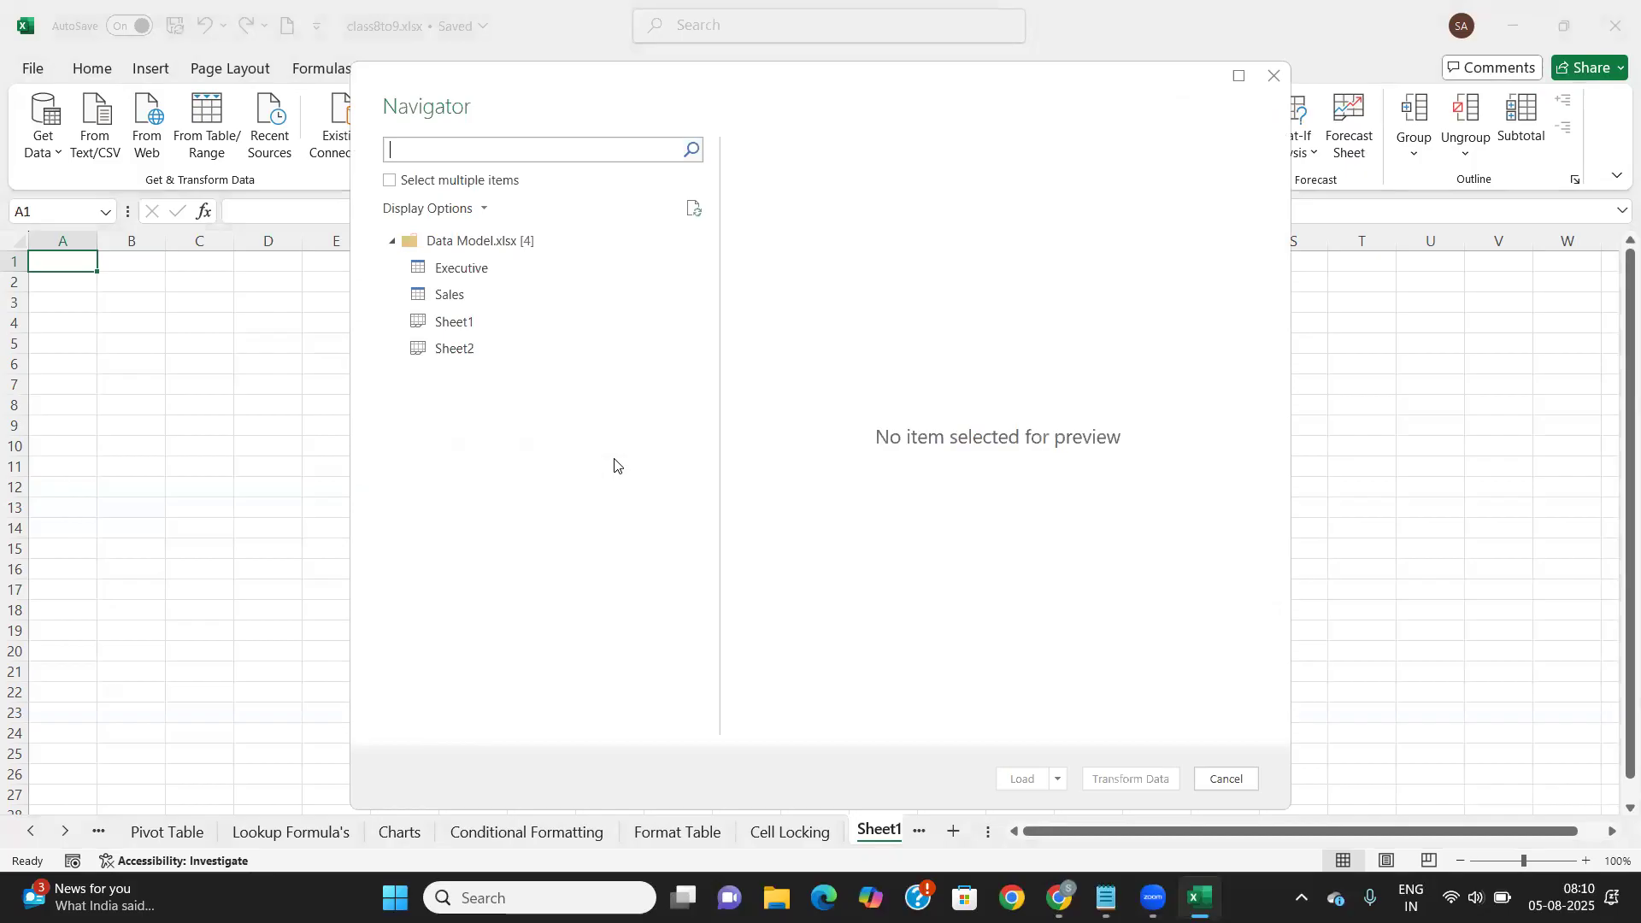
Preview the Executive and Sales tables, then discard the import without loading
left_click(459, 267)
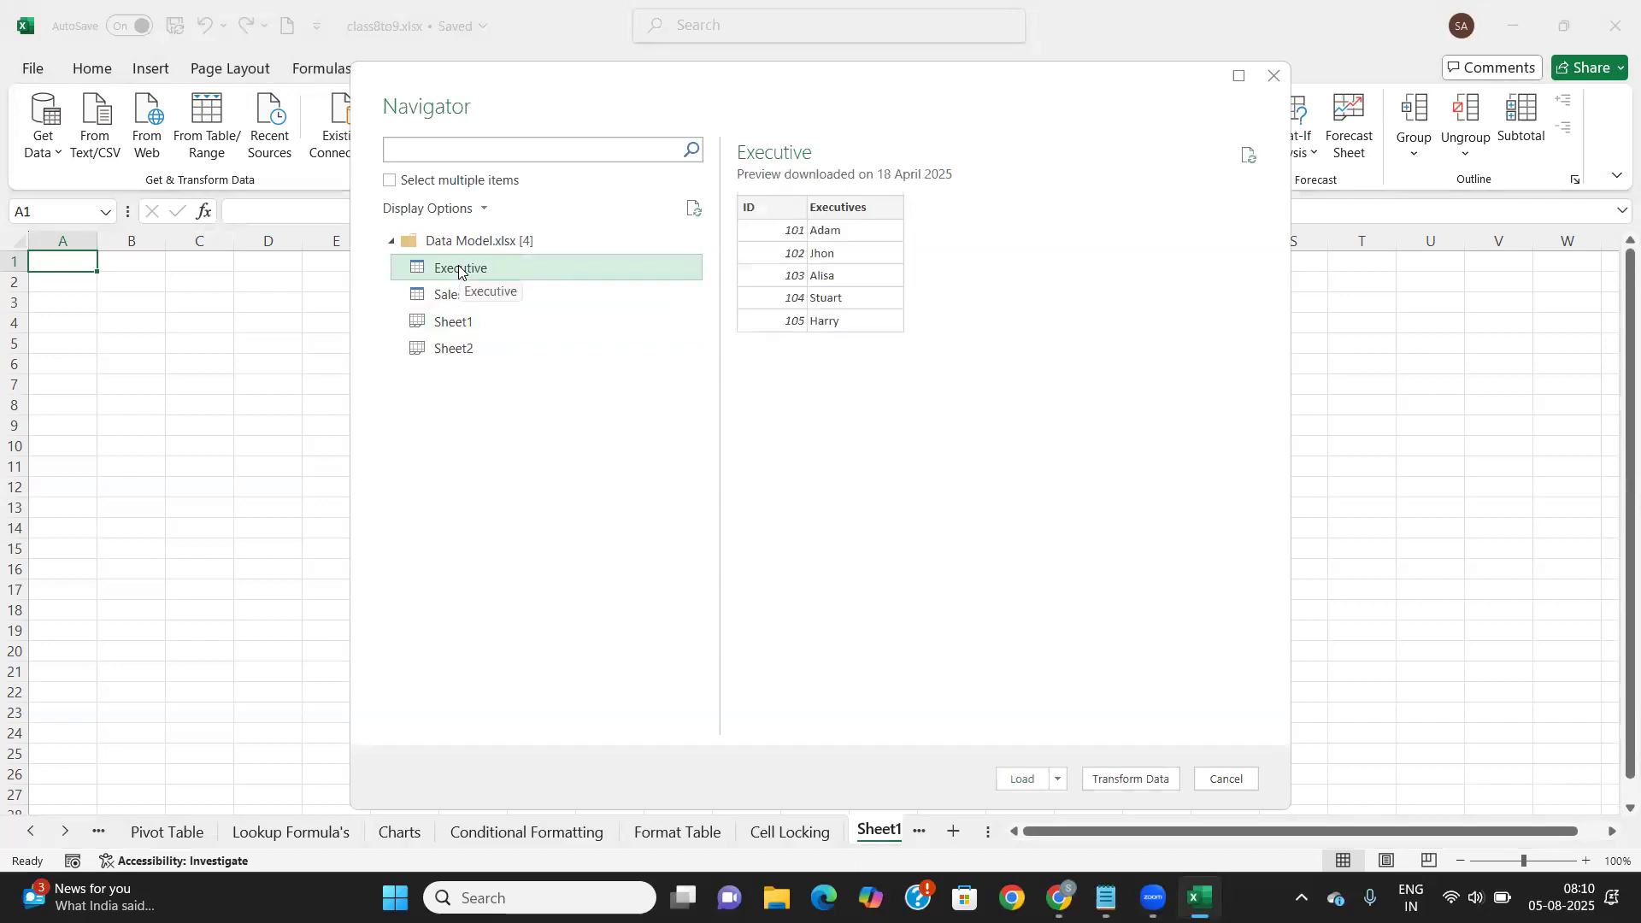
left_click(453, 294)
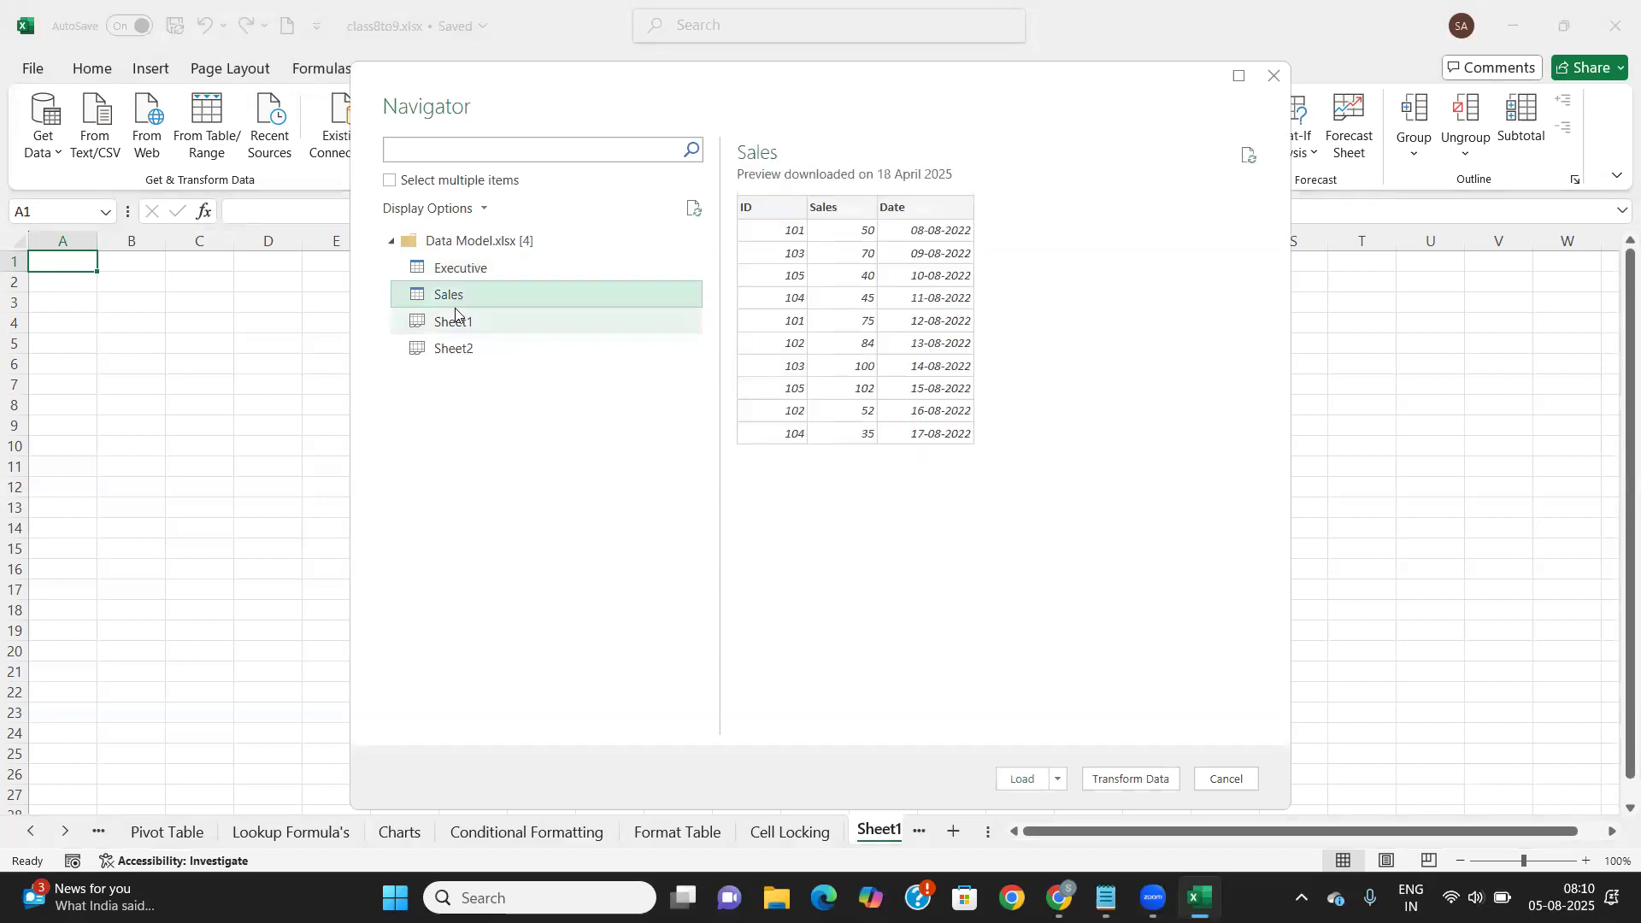
key("Escape")
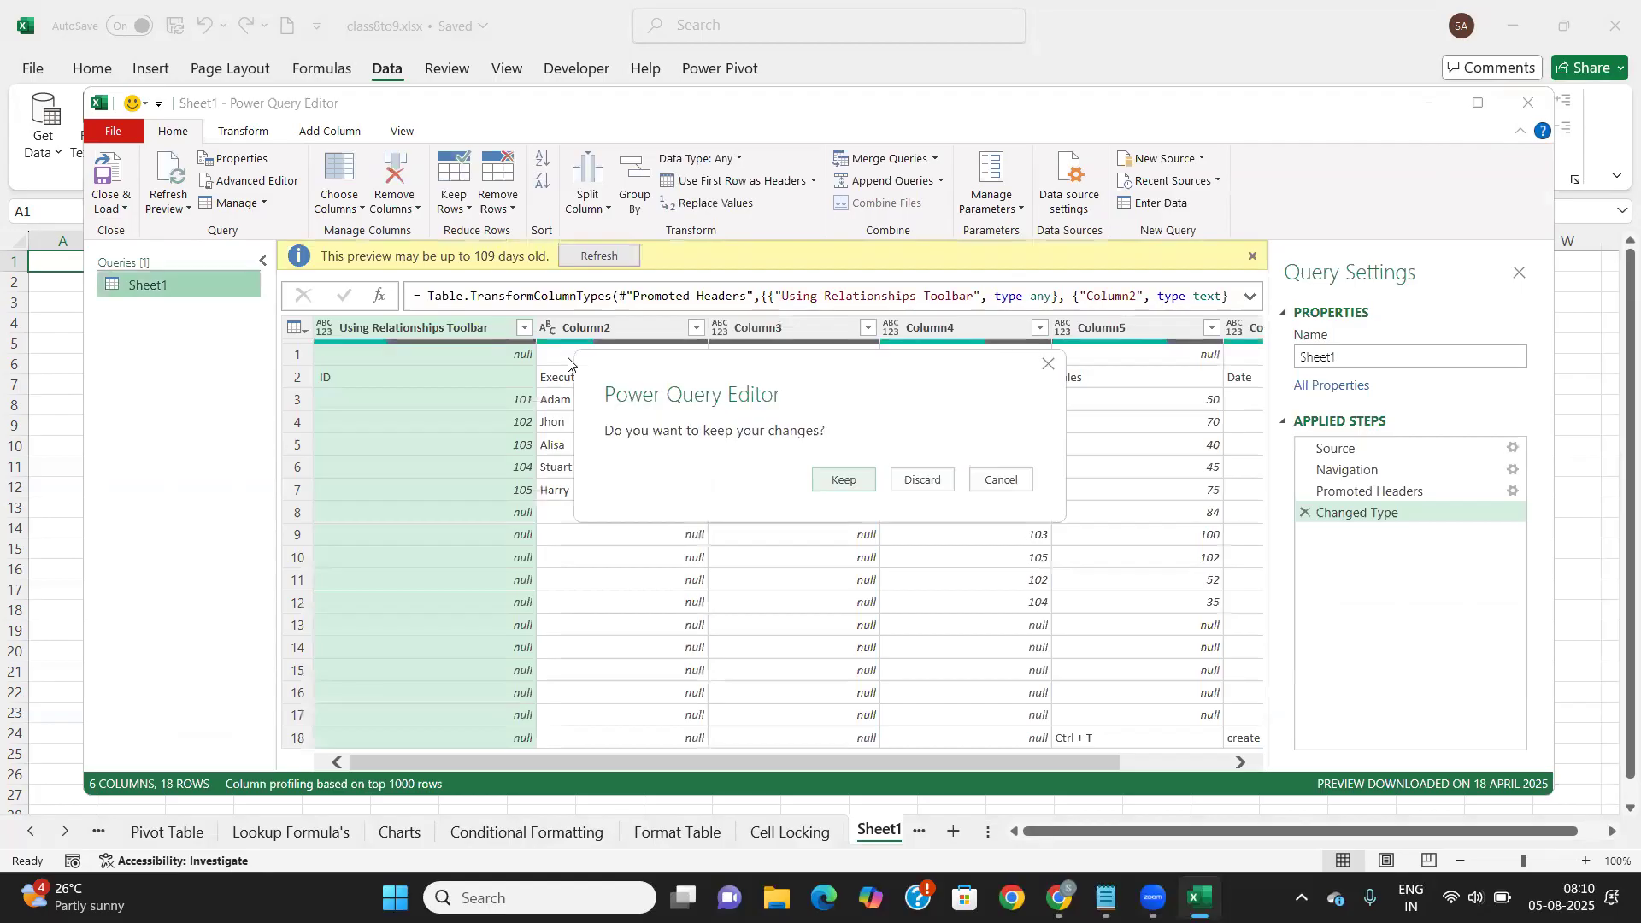
left_click(940, 480)
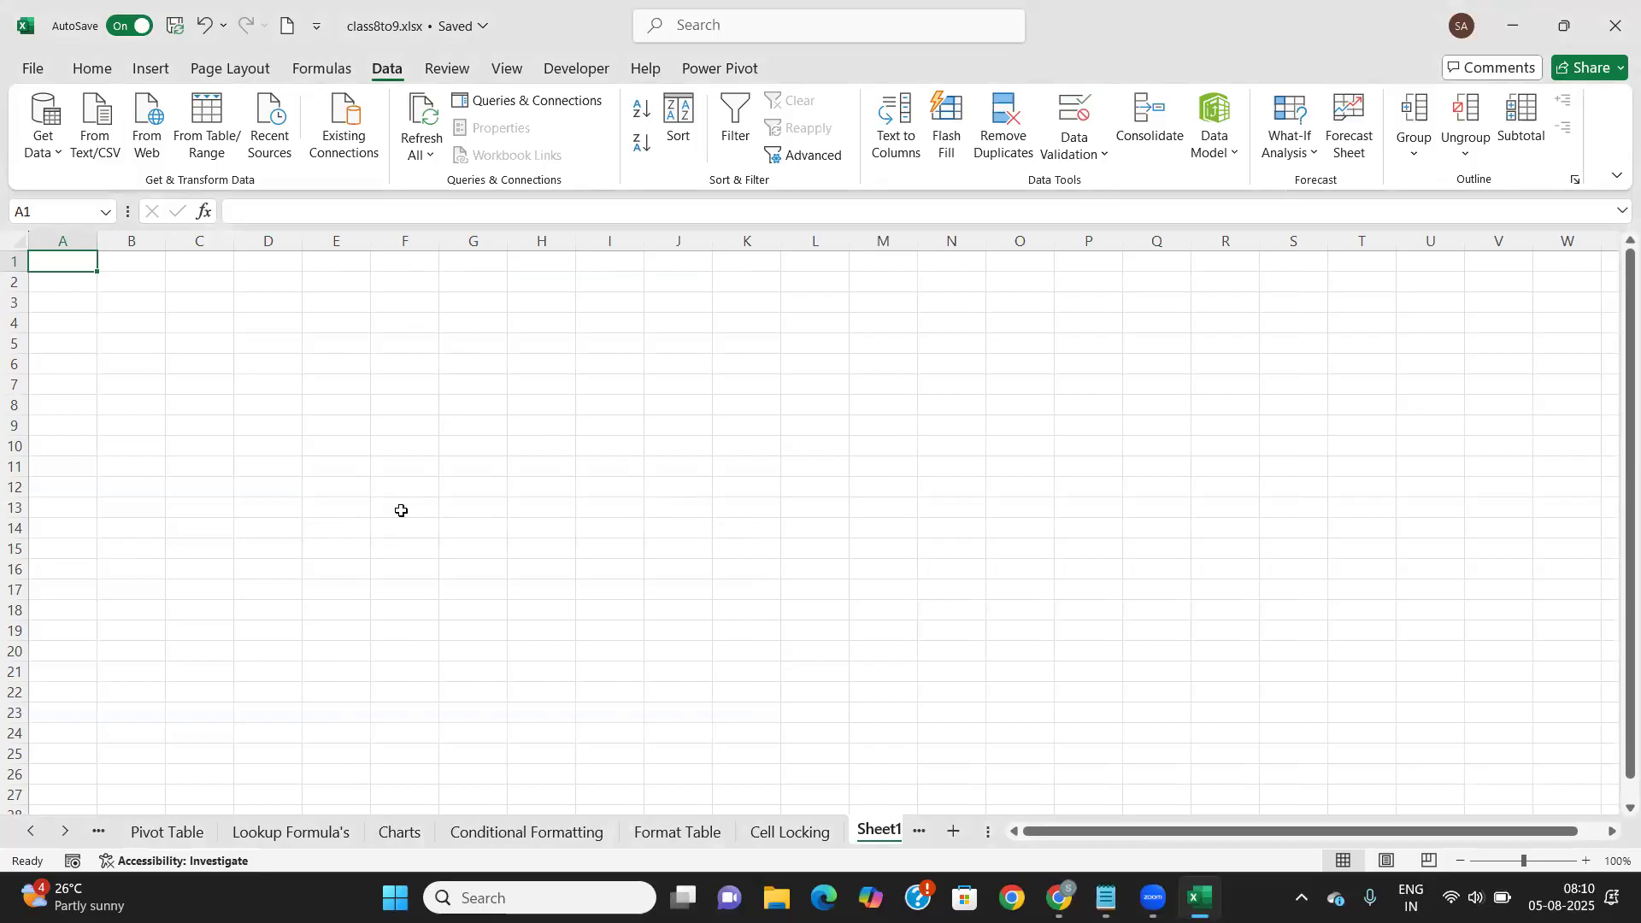
Import Sample - Superstore.xls from the Downloads folder as an Excel workbook source
left_click(50, 152)
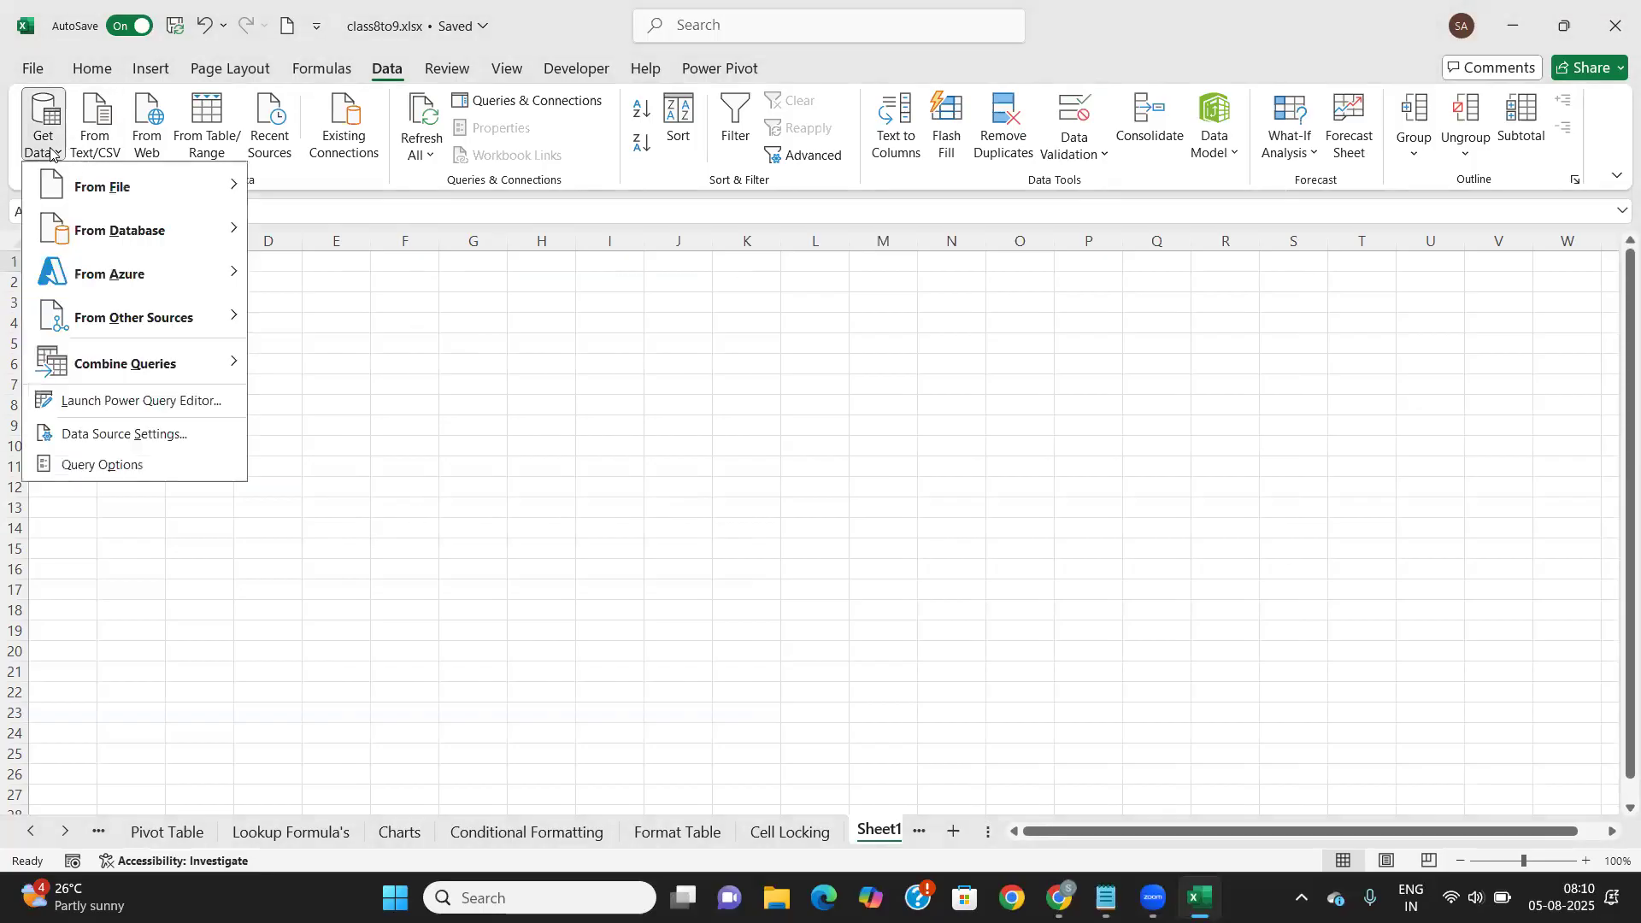
mouse_move(82, 192)
left_click(315, 189)
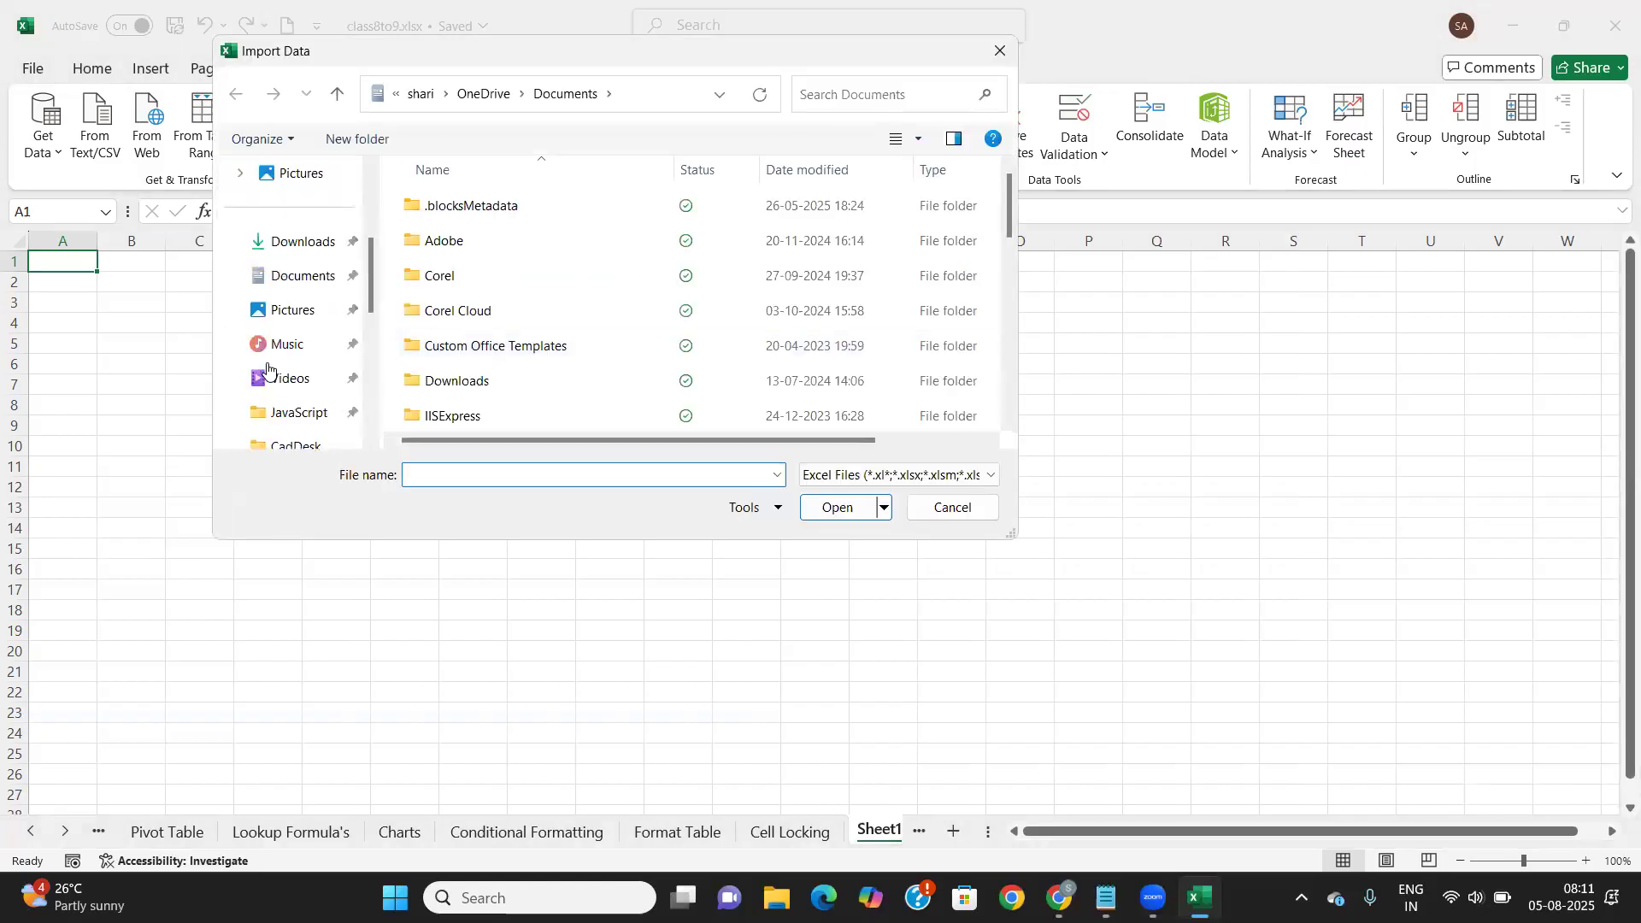
left_click(267, 241)
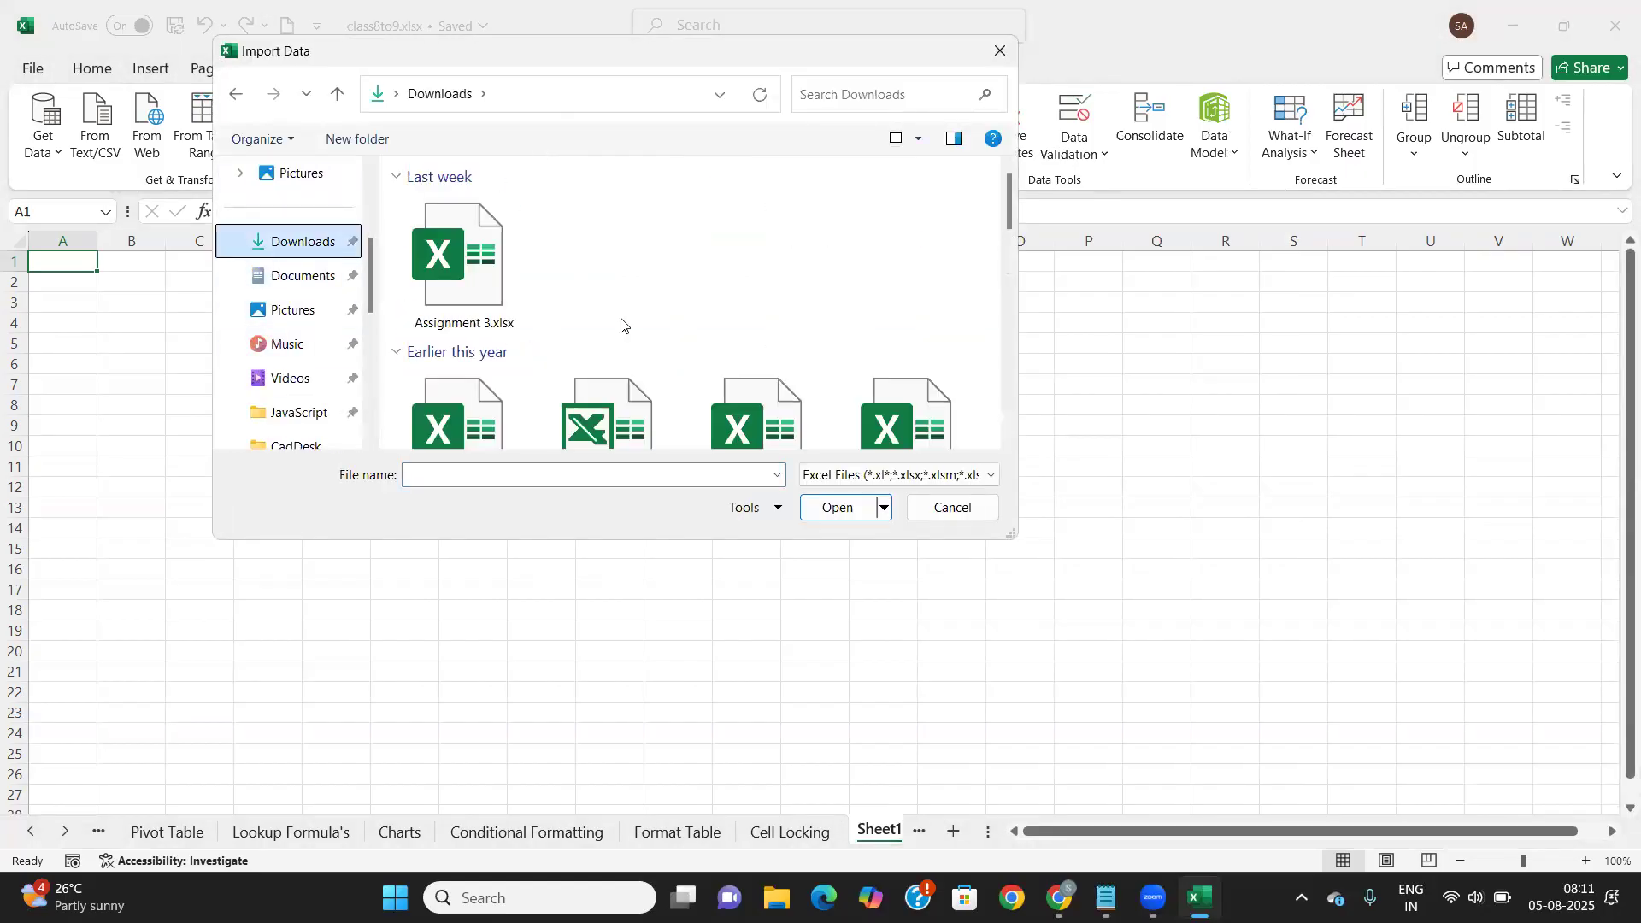
scroll(527, 334, "down", 3)
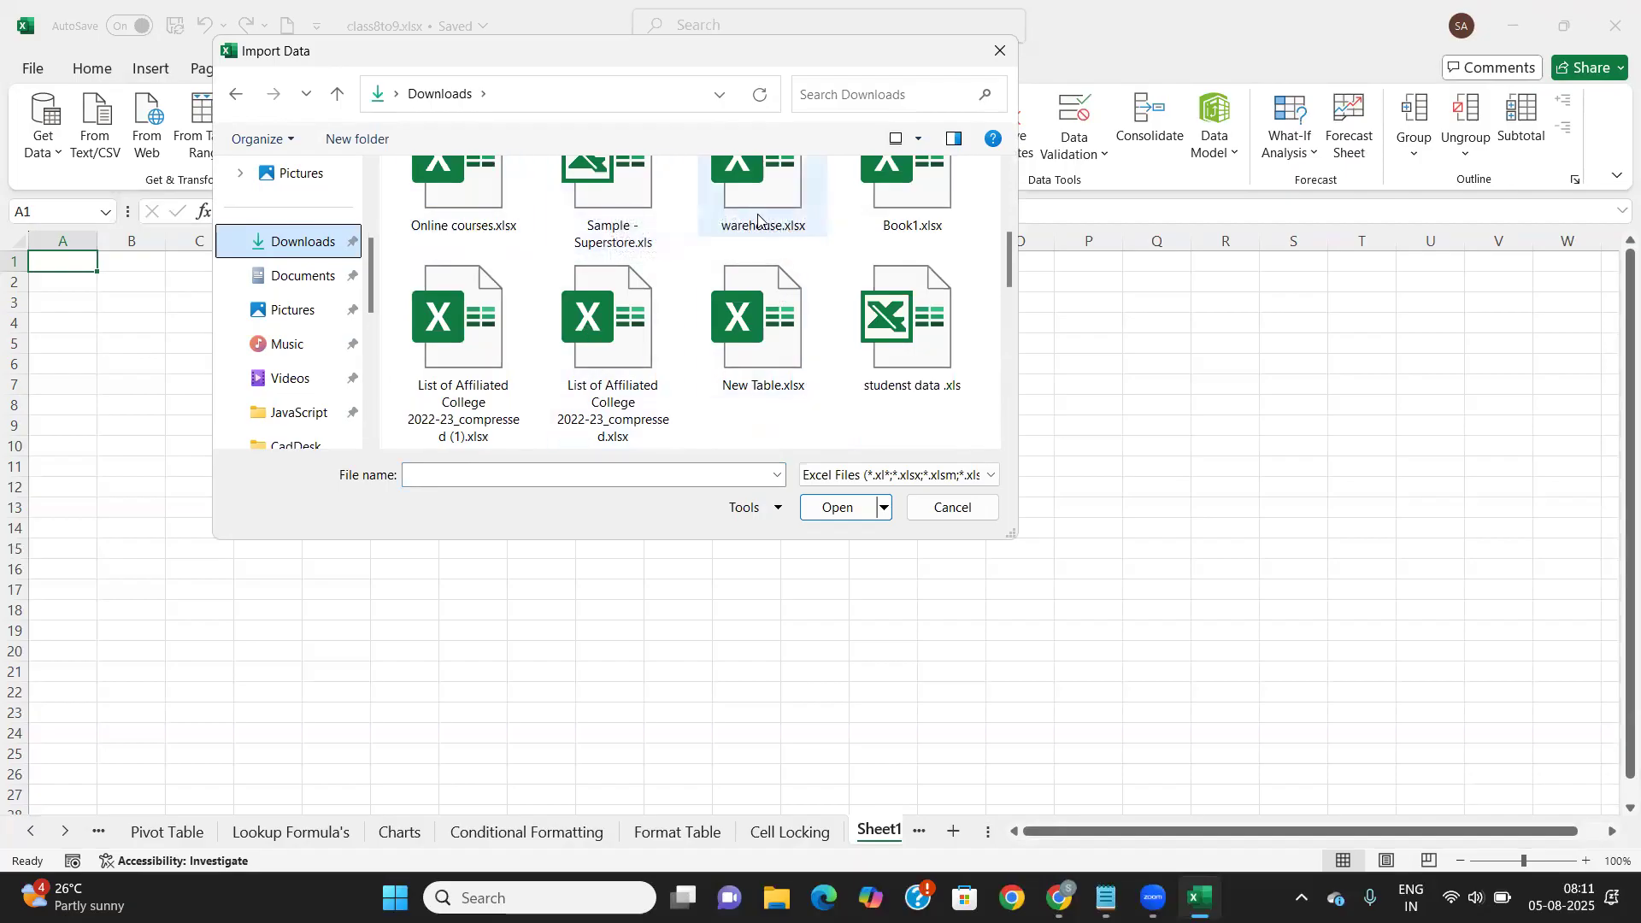
left_click(606, 196)
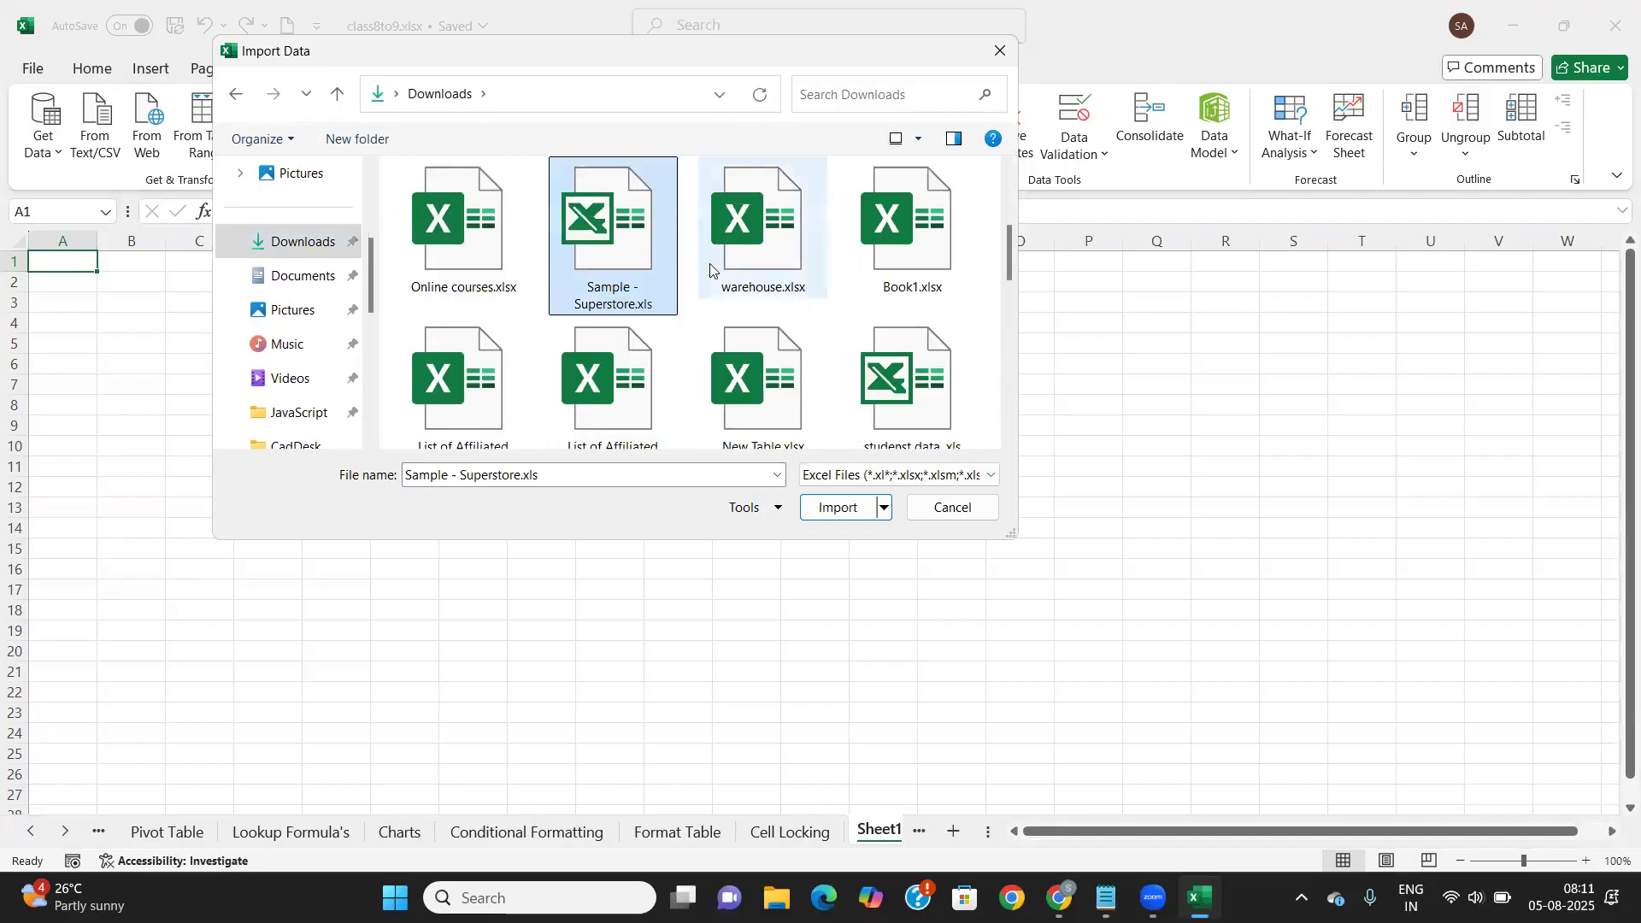
left_click(836, 509)
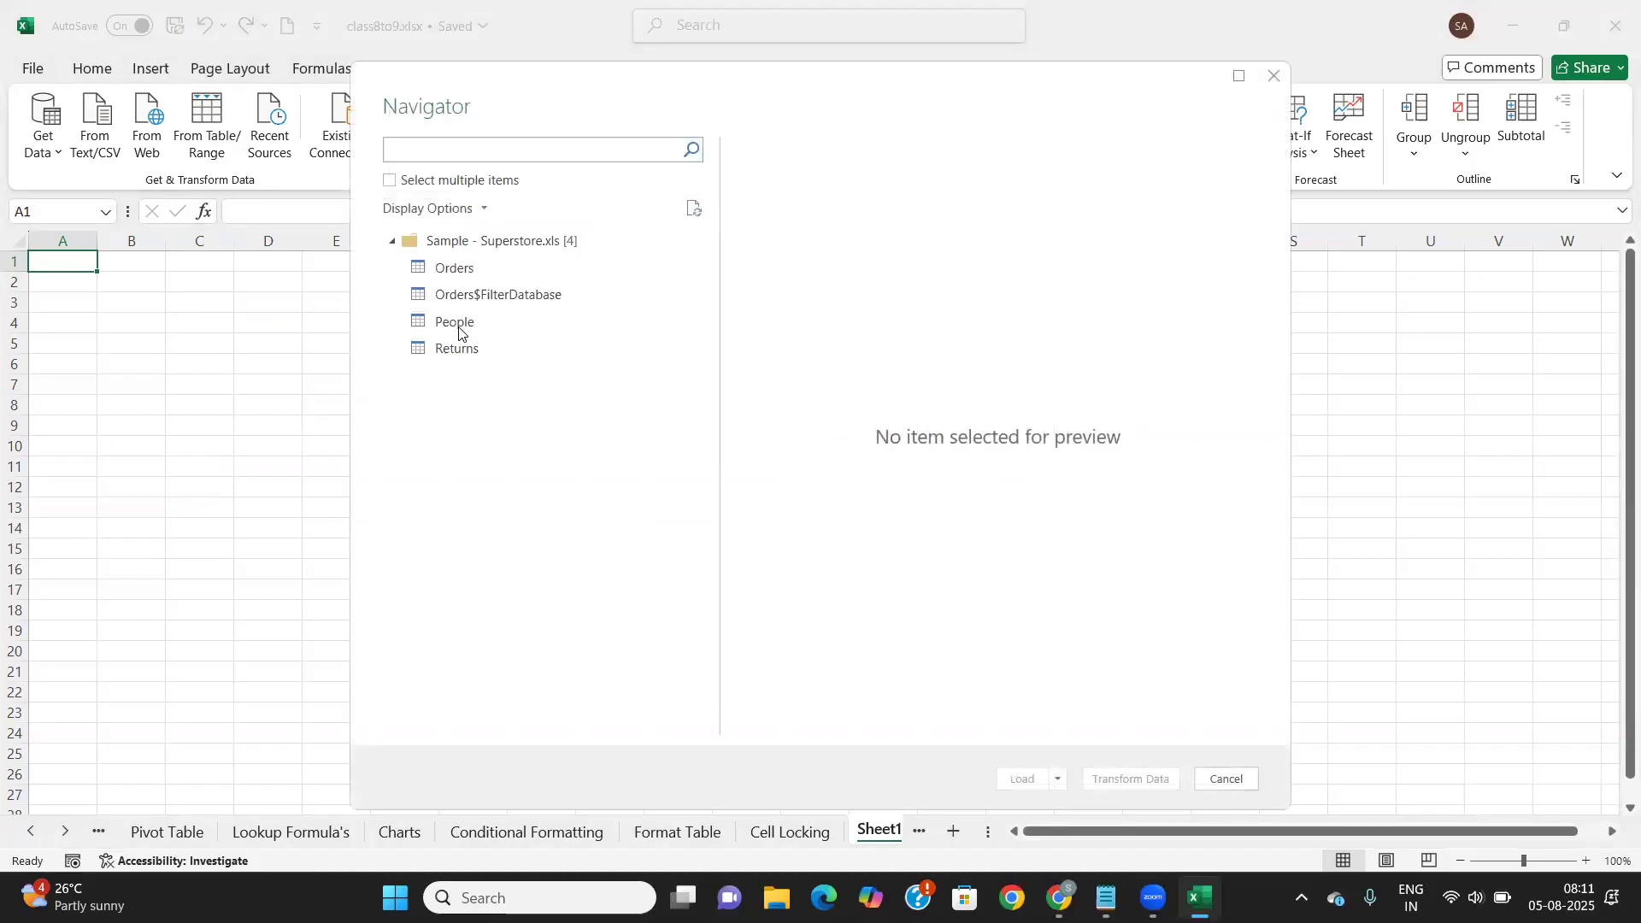
Preview the Orders, Orders$FilterDatabase and People tables of Sample - Superstore.xls
left_click(455, 272)
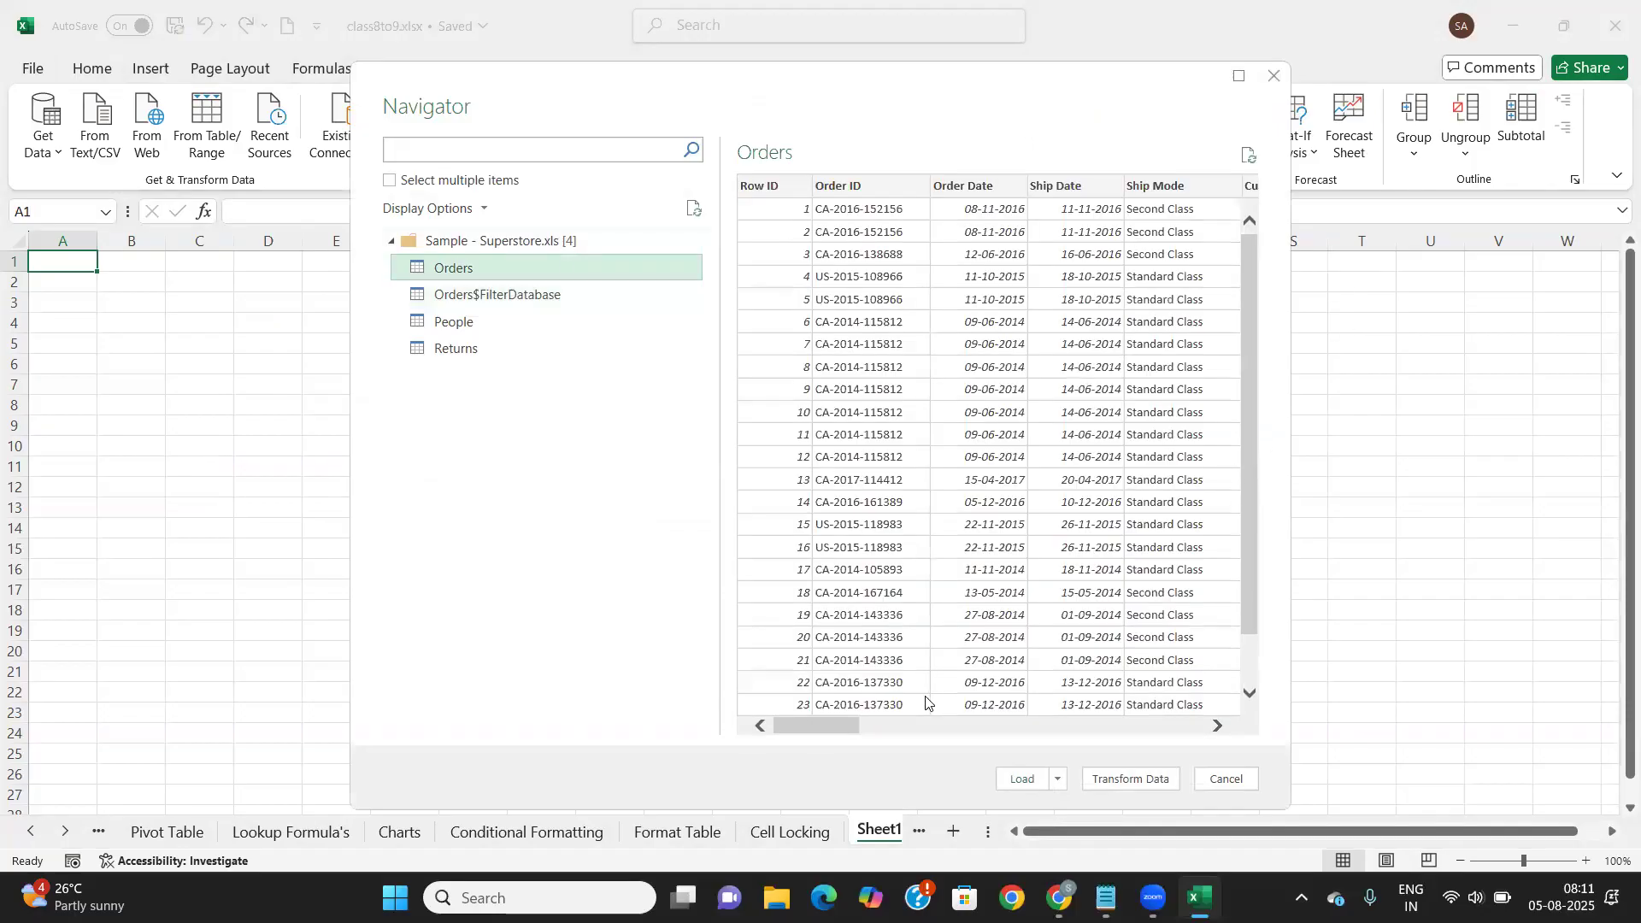
left_click_drag(829, 730, 1149, 731)
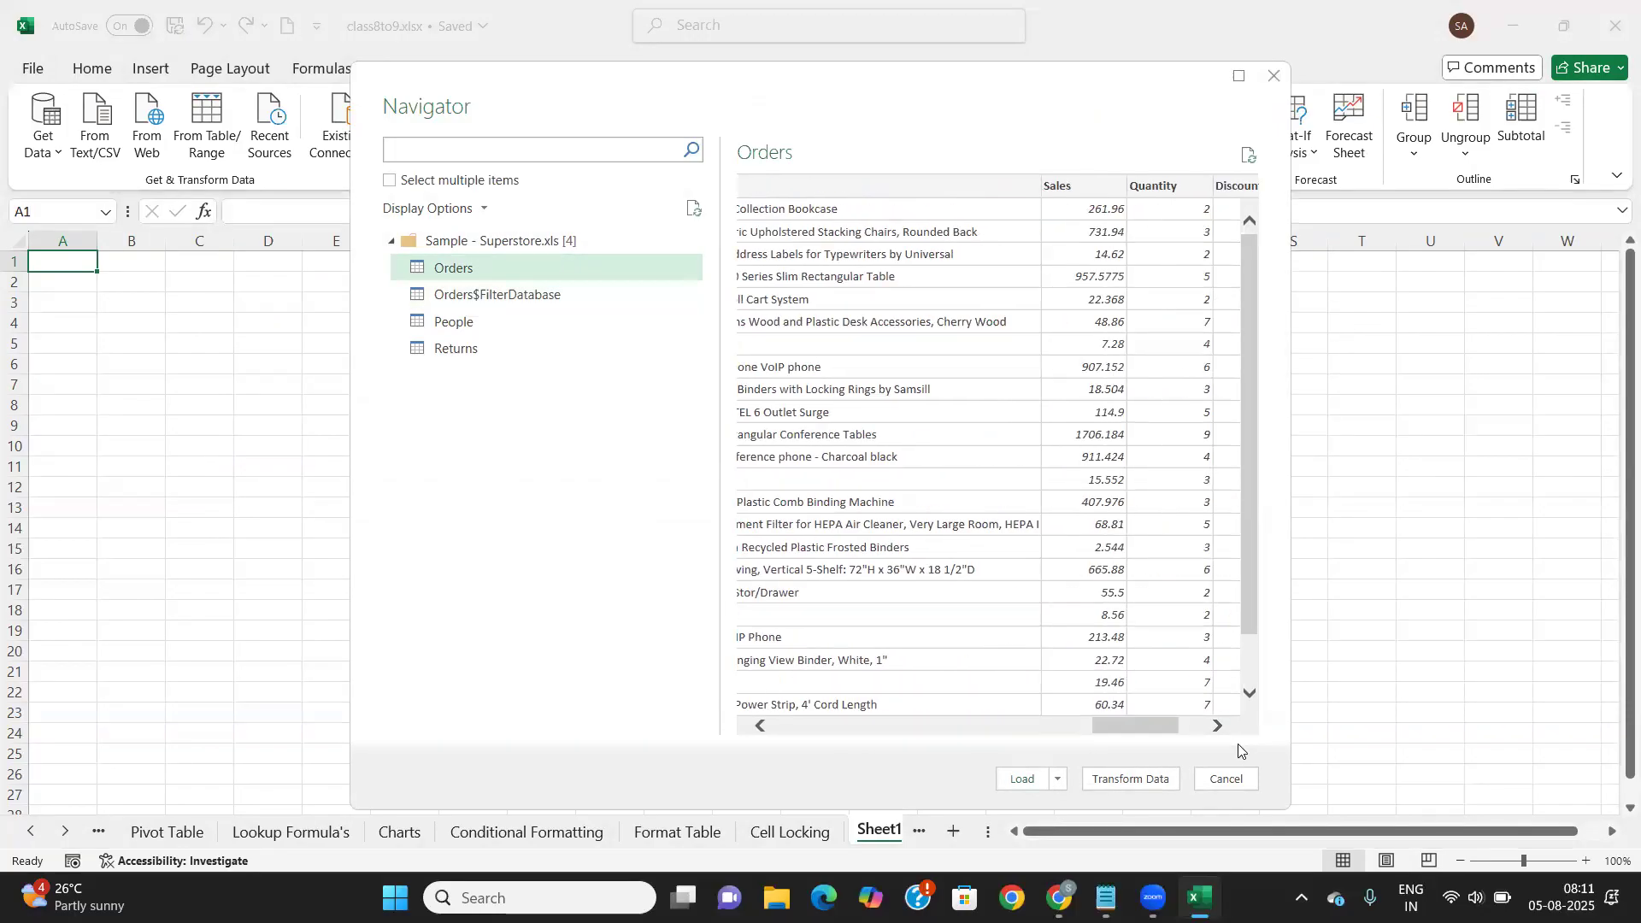
left_click(502, 307)
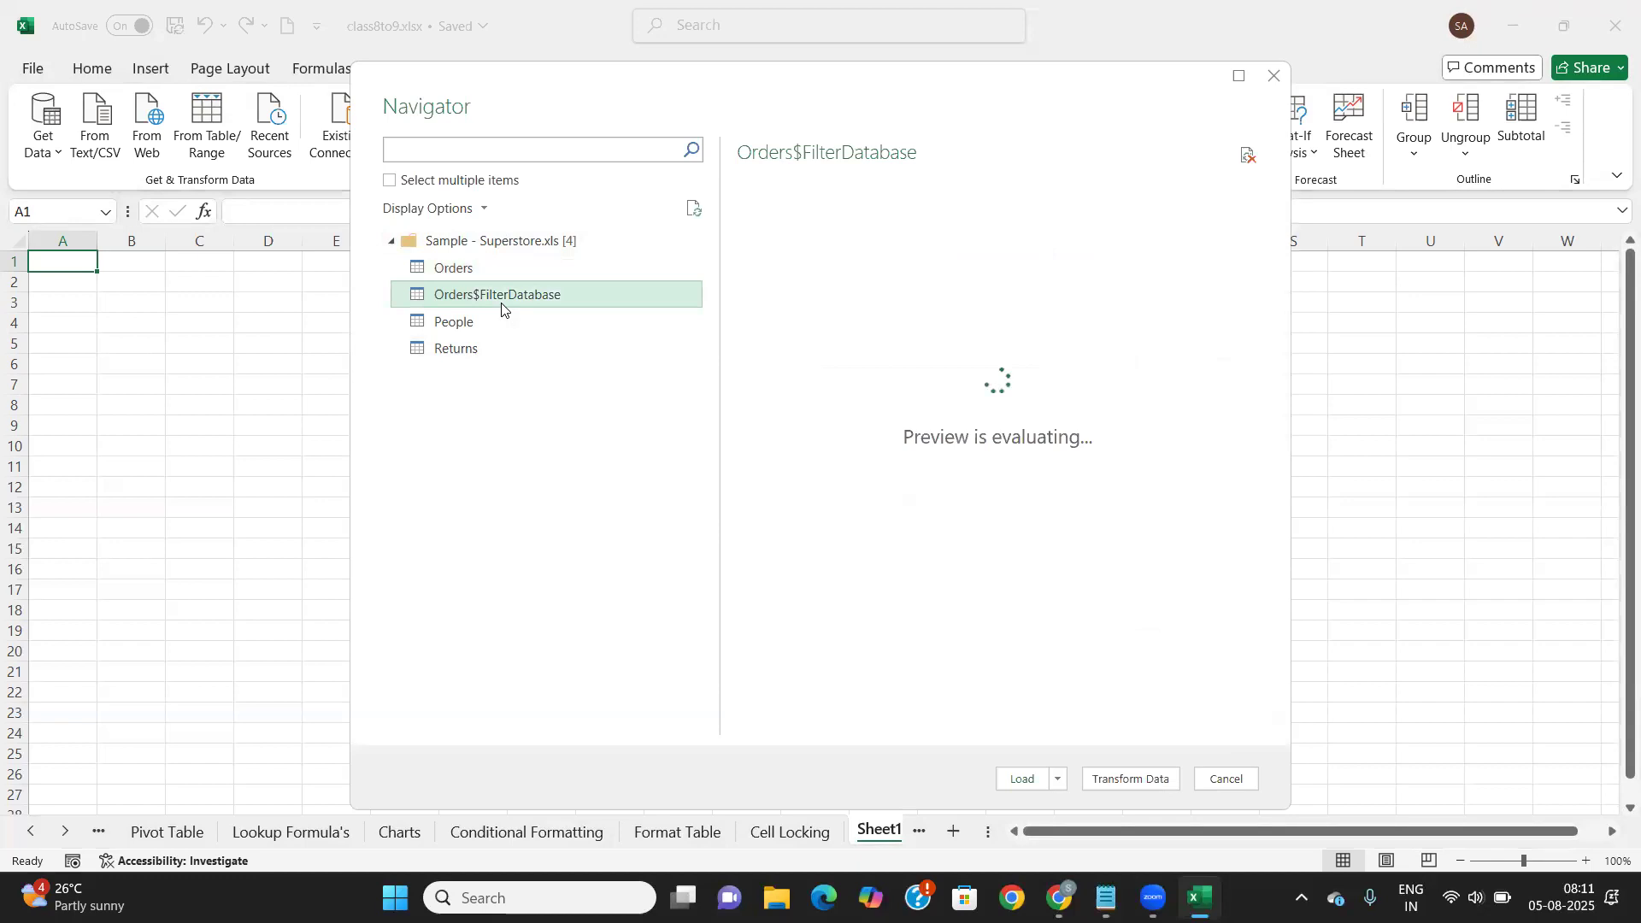
left_click(480, 322)
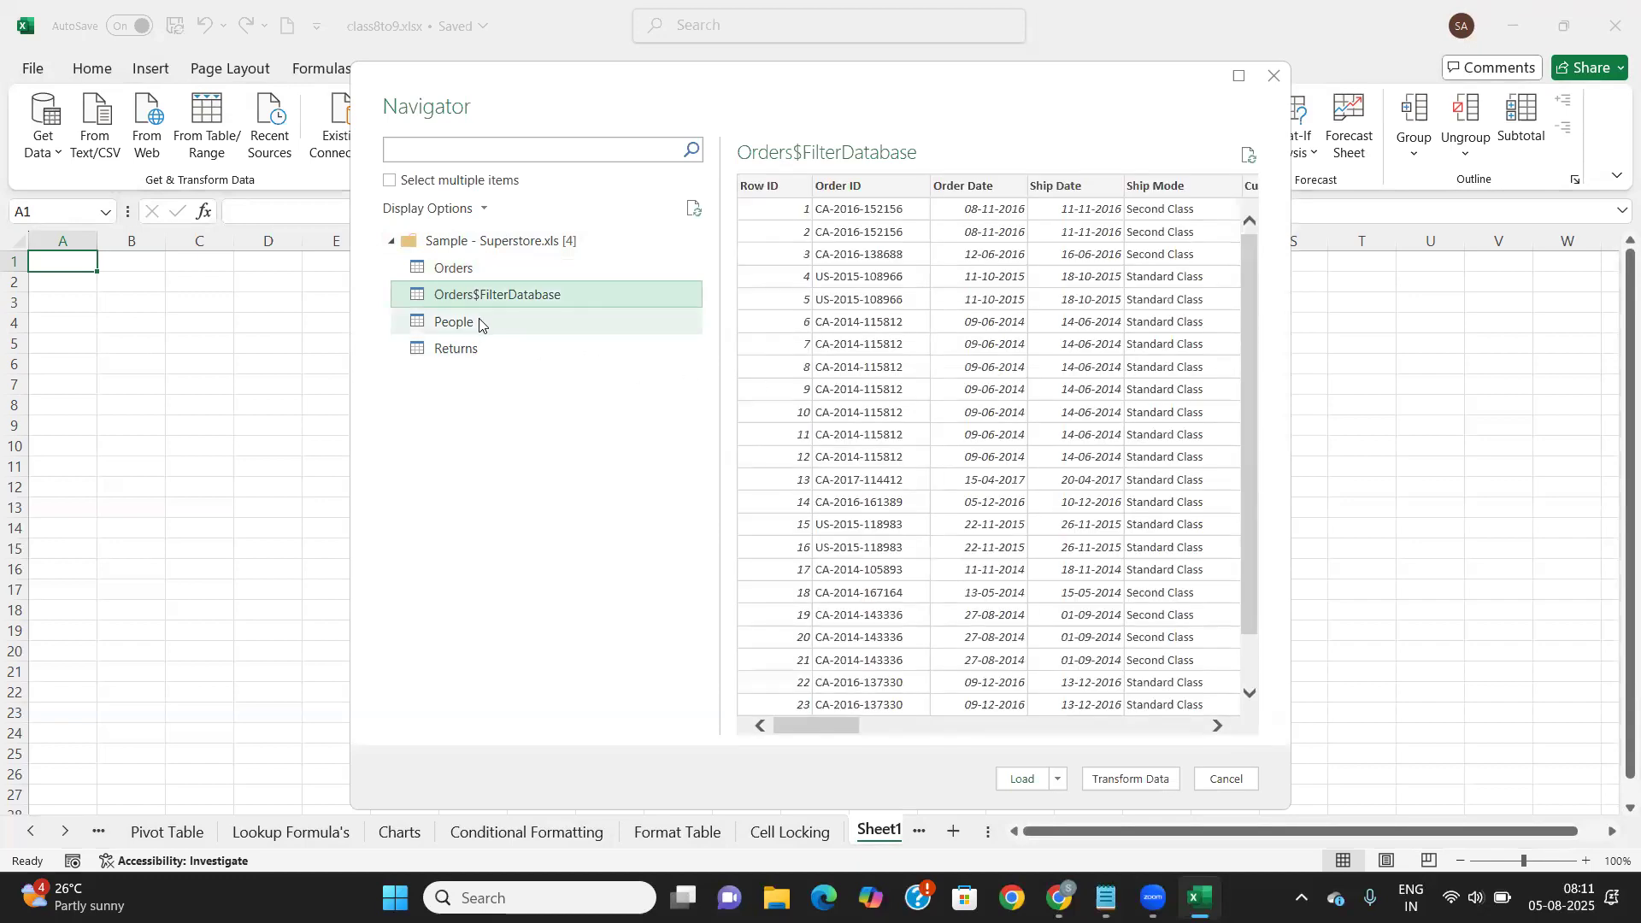
Open the People table in Power Query Editor, then close it, discarding changes
double_click(523, 320)
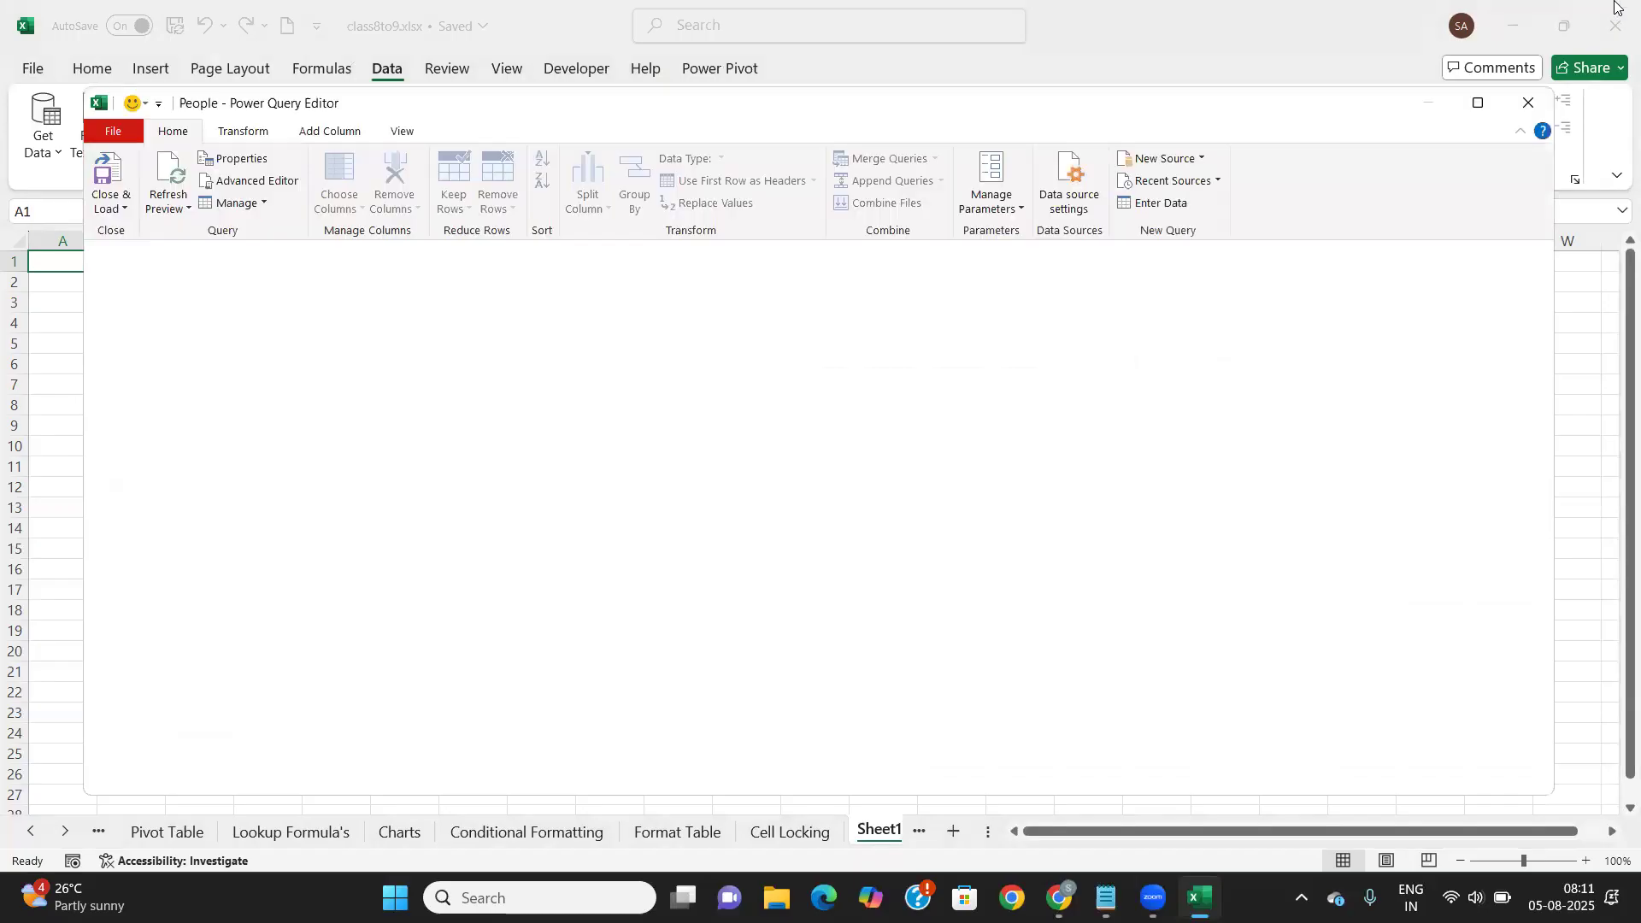
left_click(1529, 102)
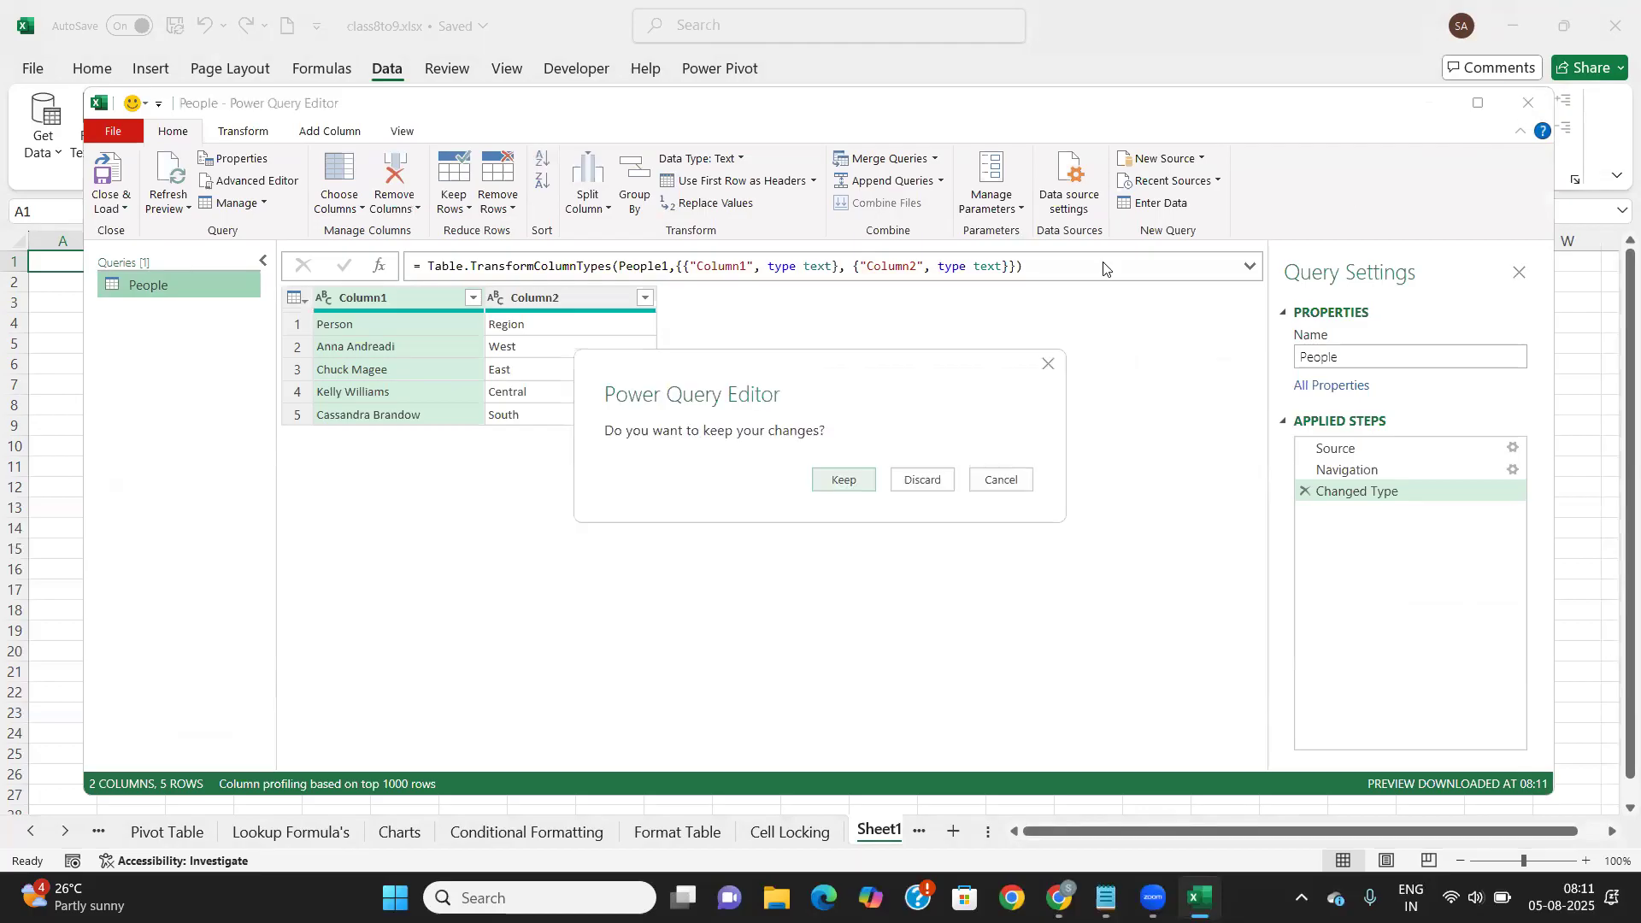
left_click(921, 477)
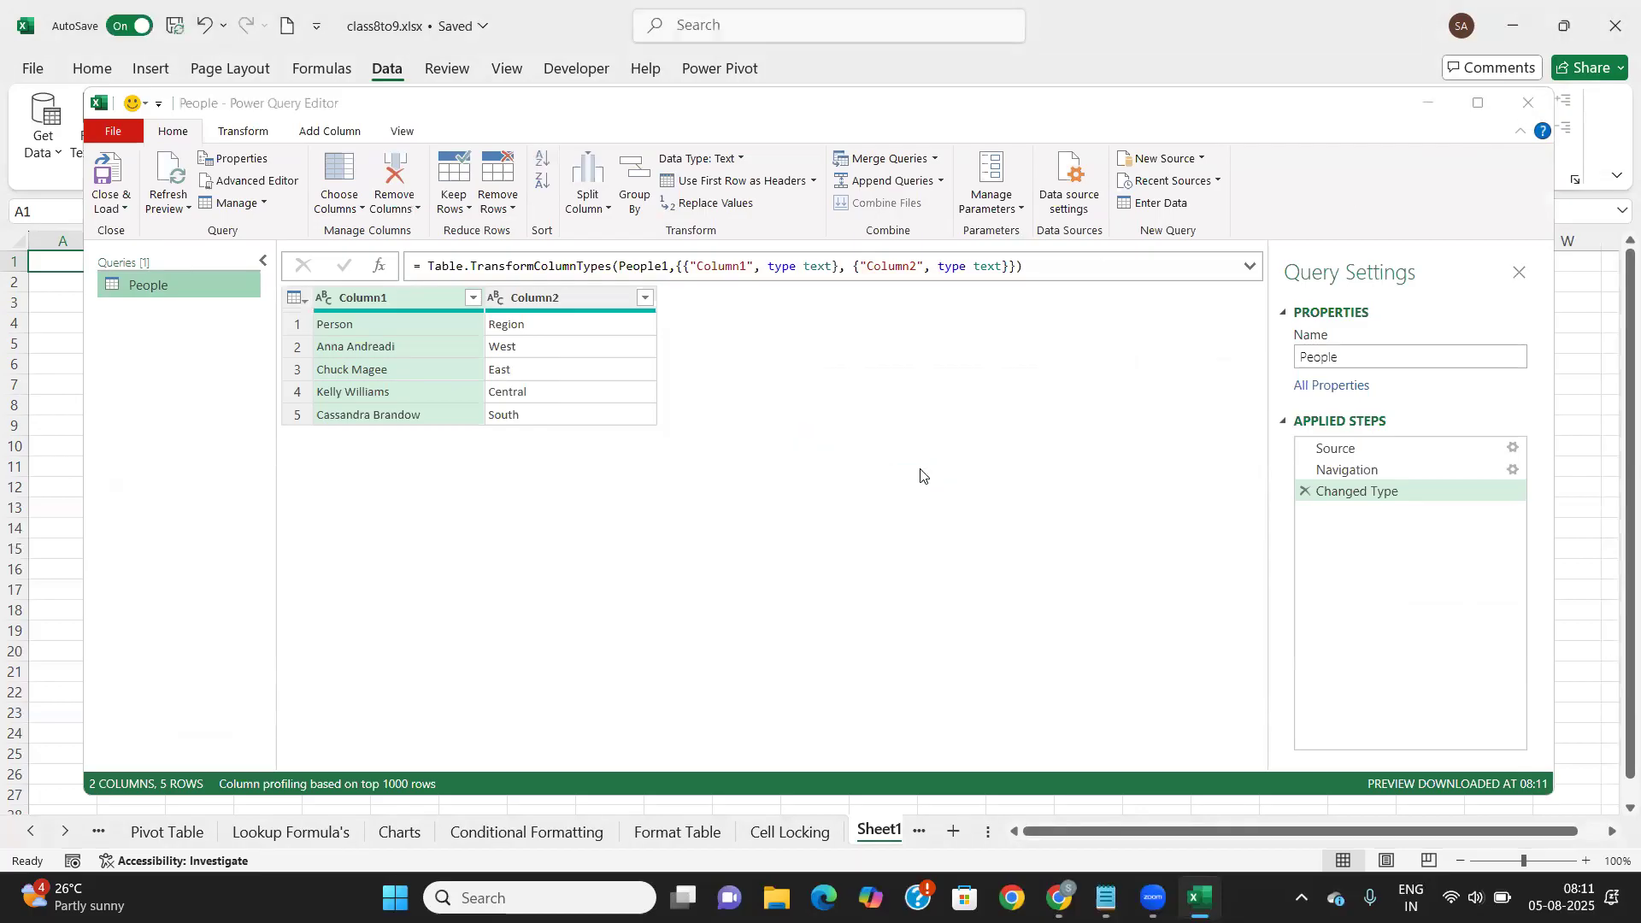
left_click(54, 156)
Choose Book1.xlsx as the Excel workbook to import
mouse_move(120, 188)
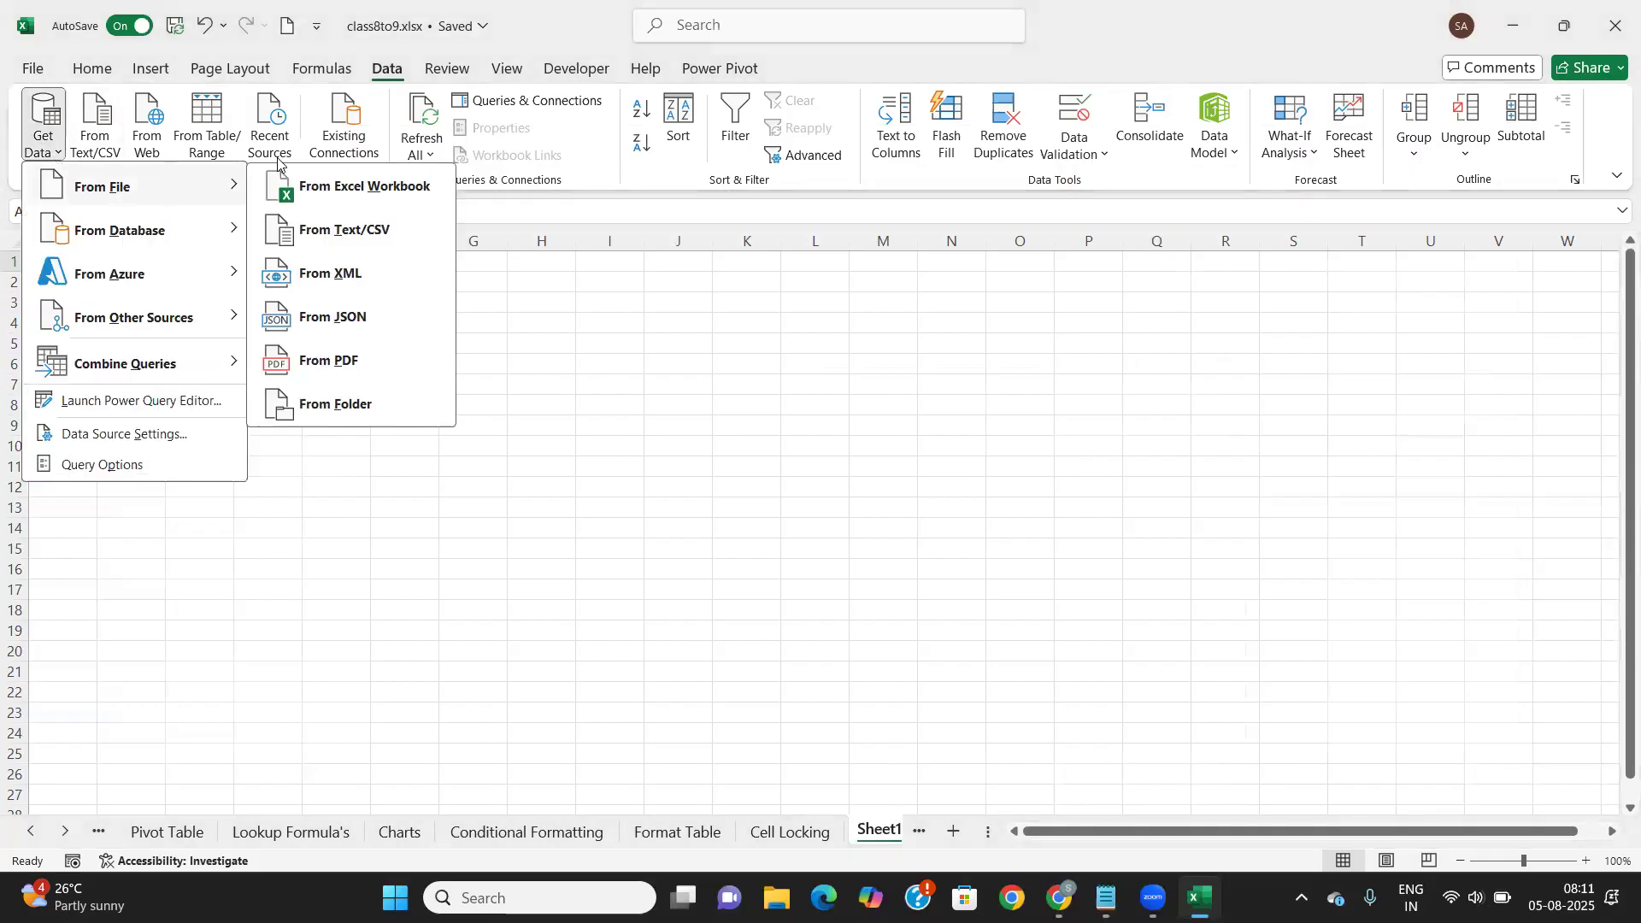
left_click(328, 193)
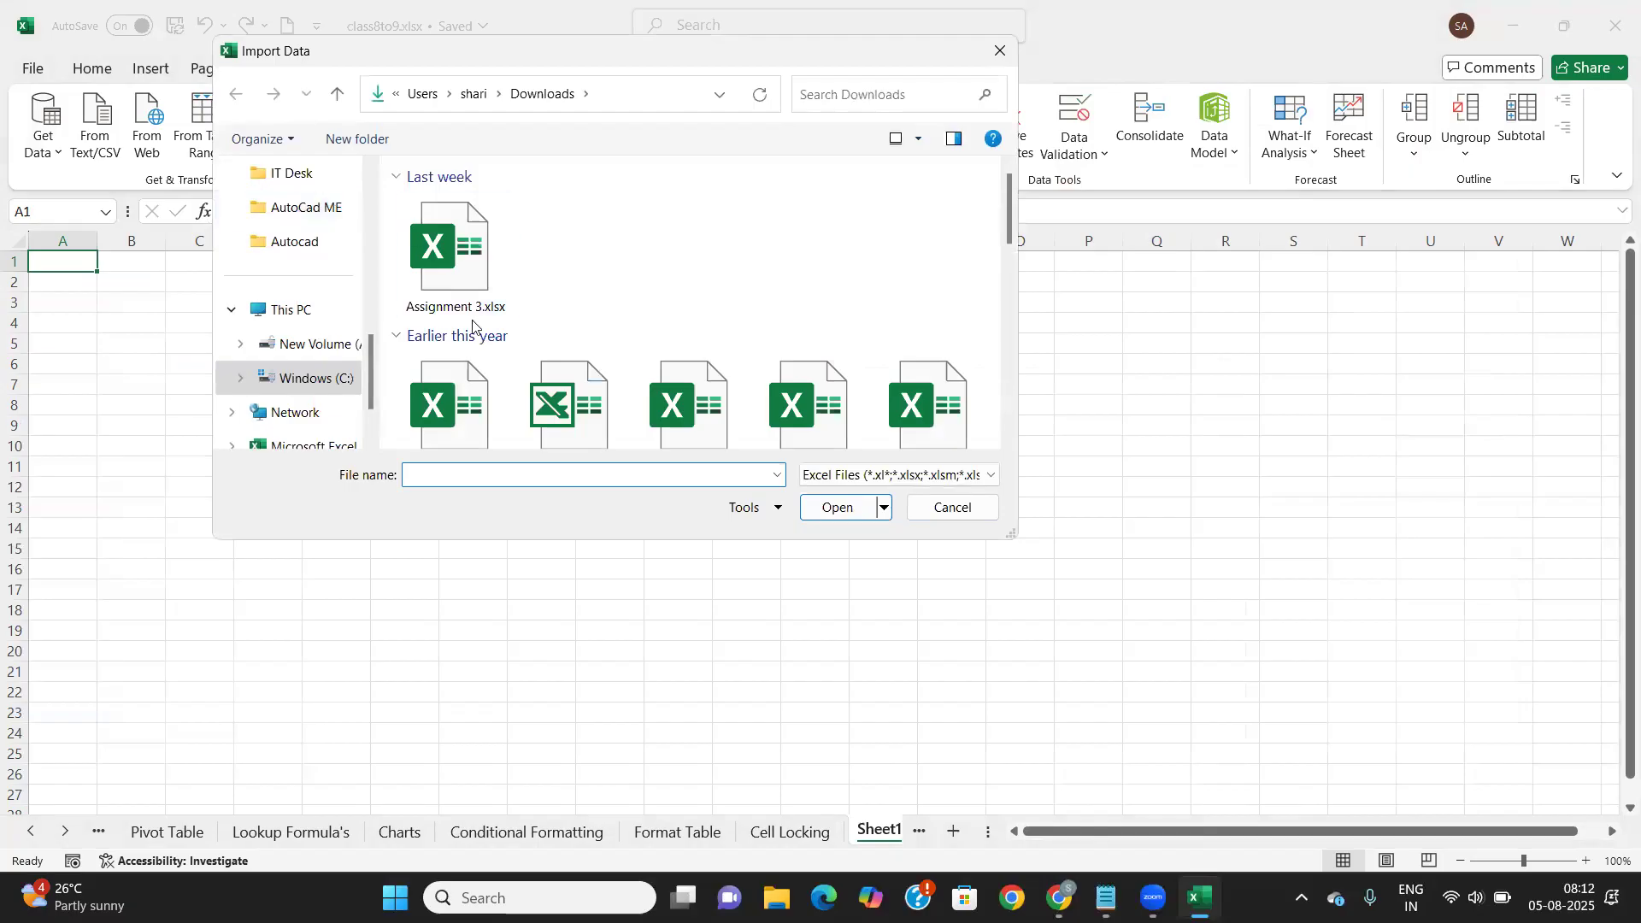
scroll(472, 321, "down", 1)
scroll(472, 321, "down", 2)
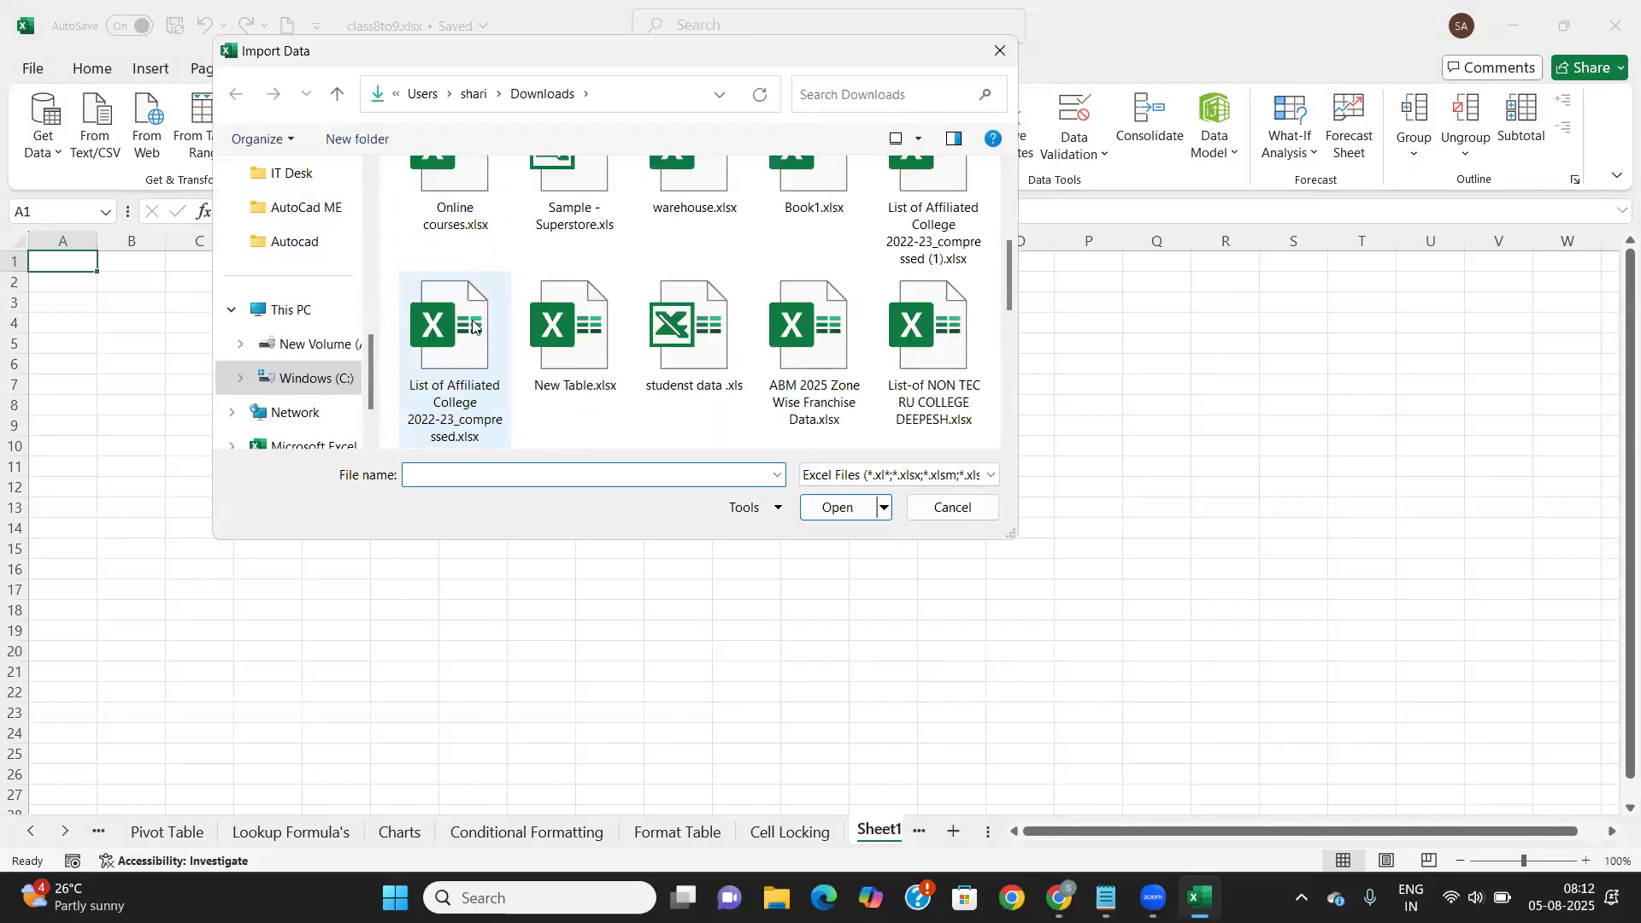
left_click(571, 194)
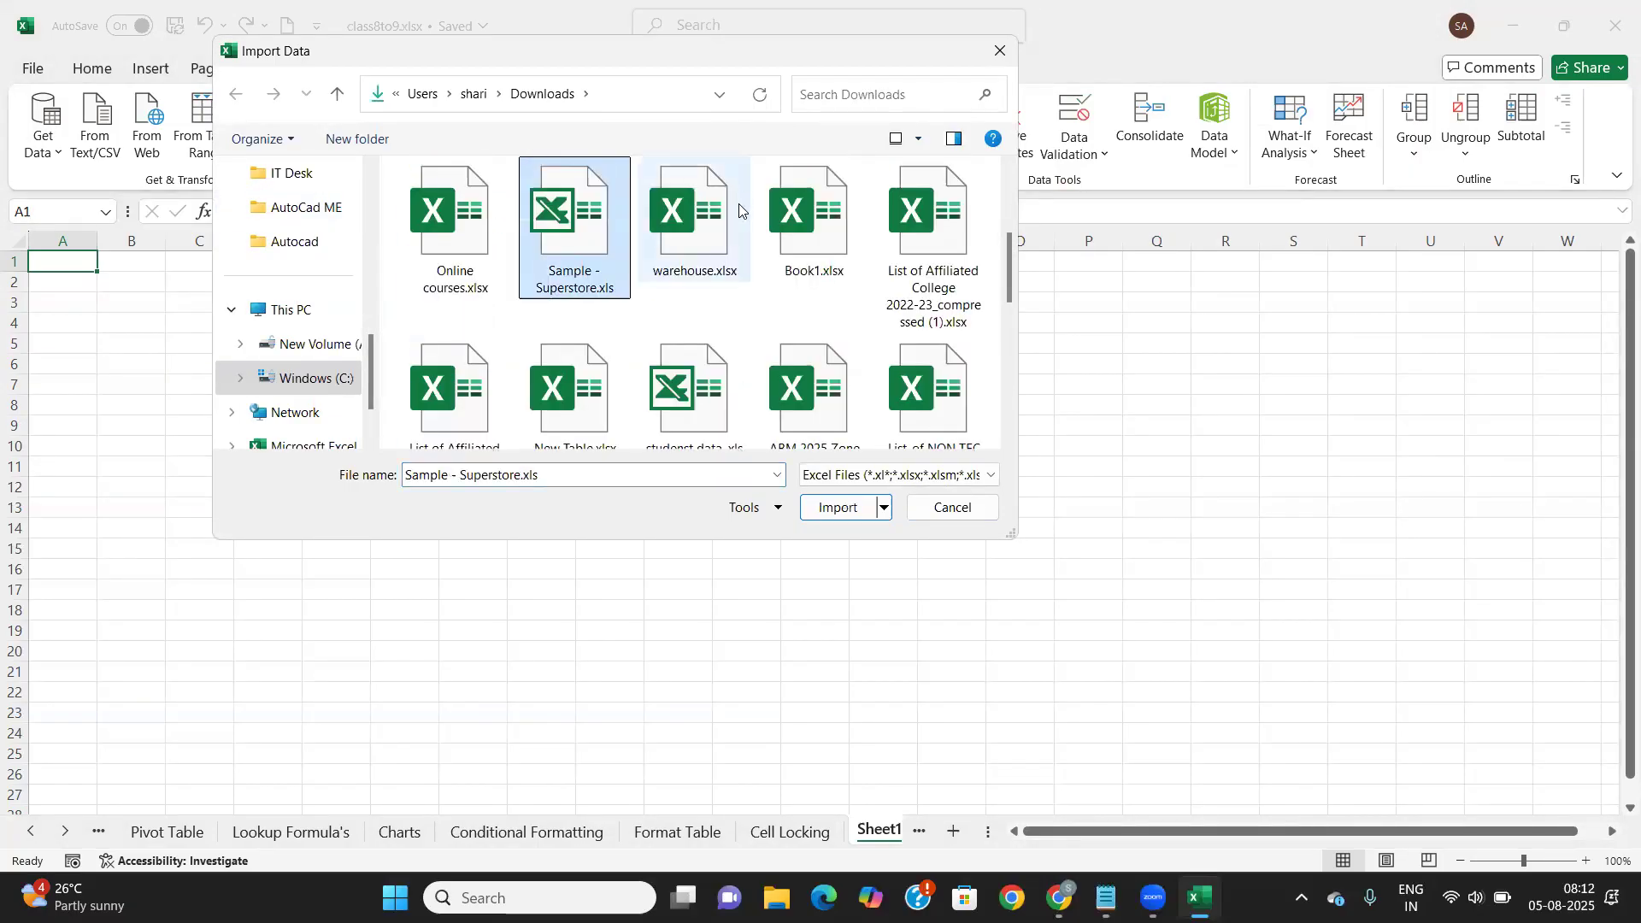
left_click(705, 232)
left_click(833, 229)
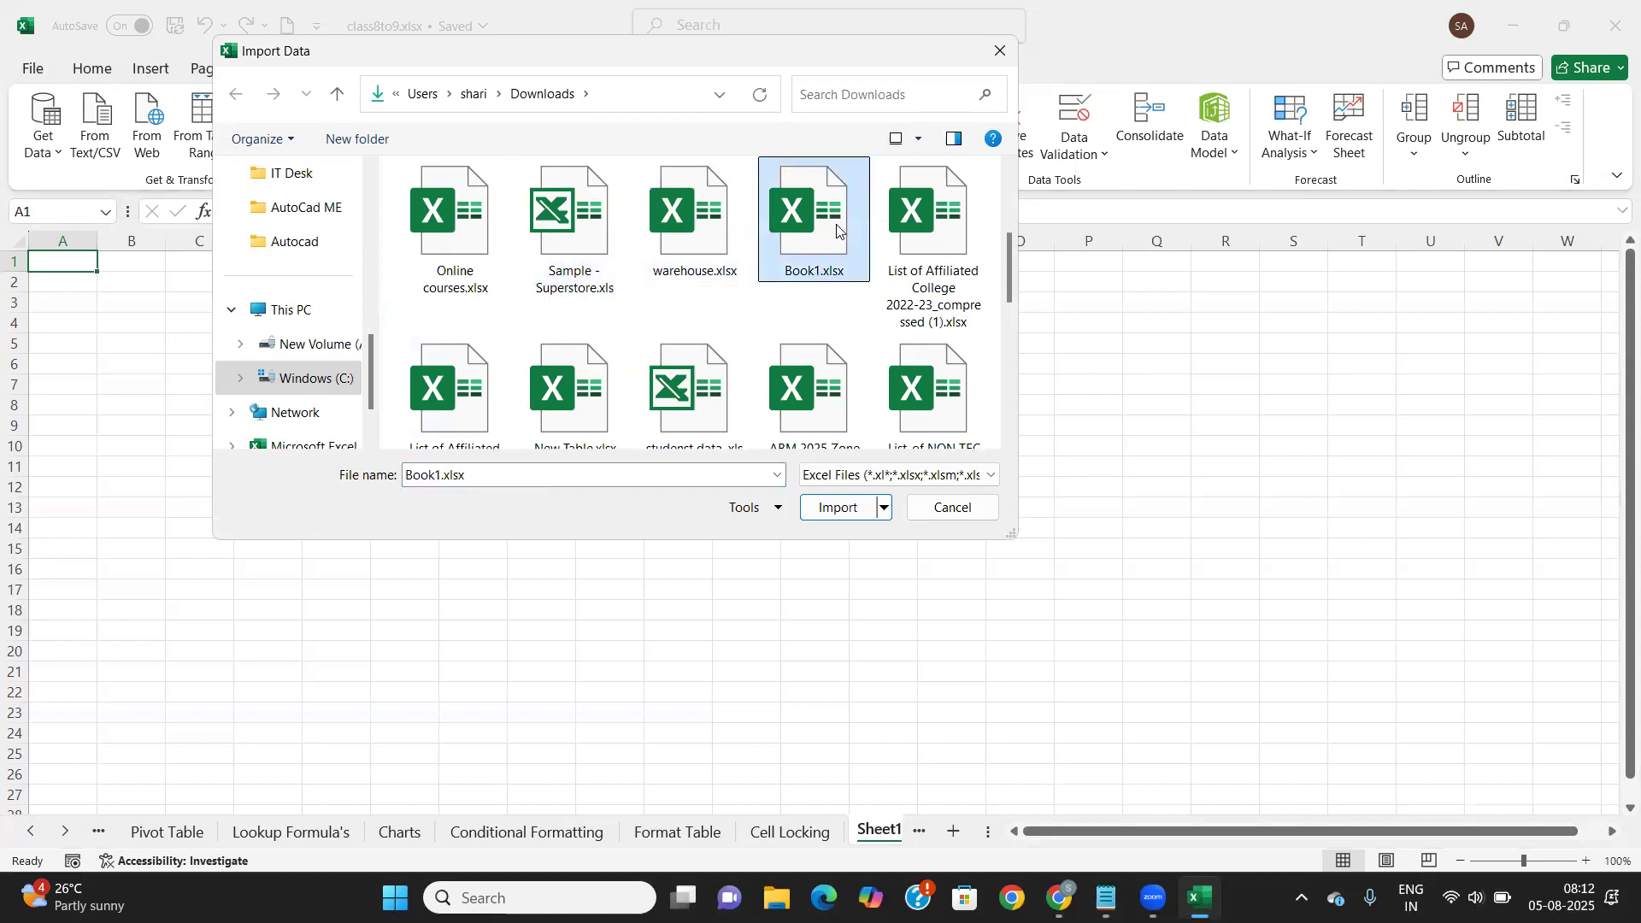
left_click(866, 511)
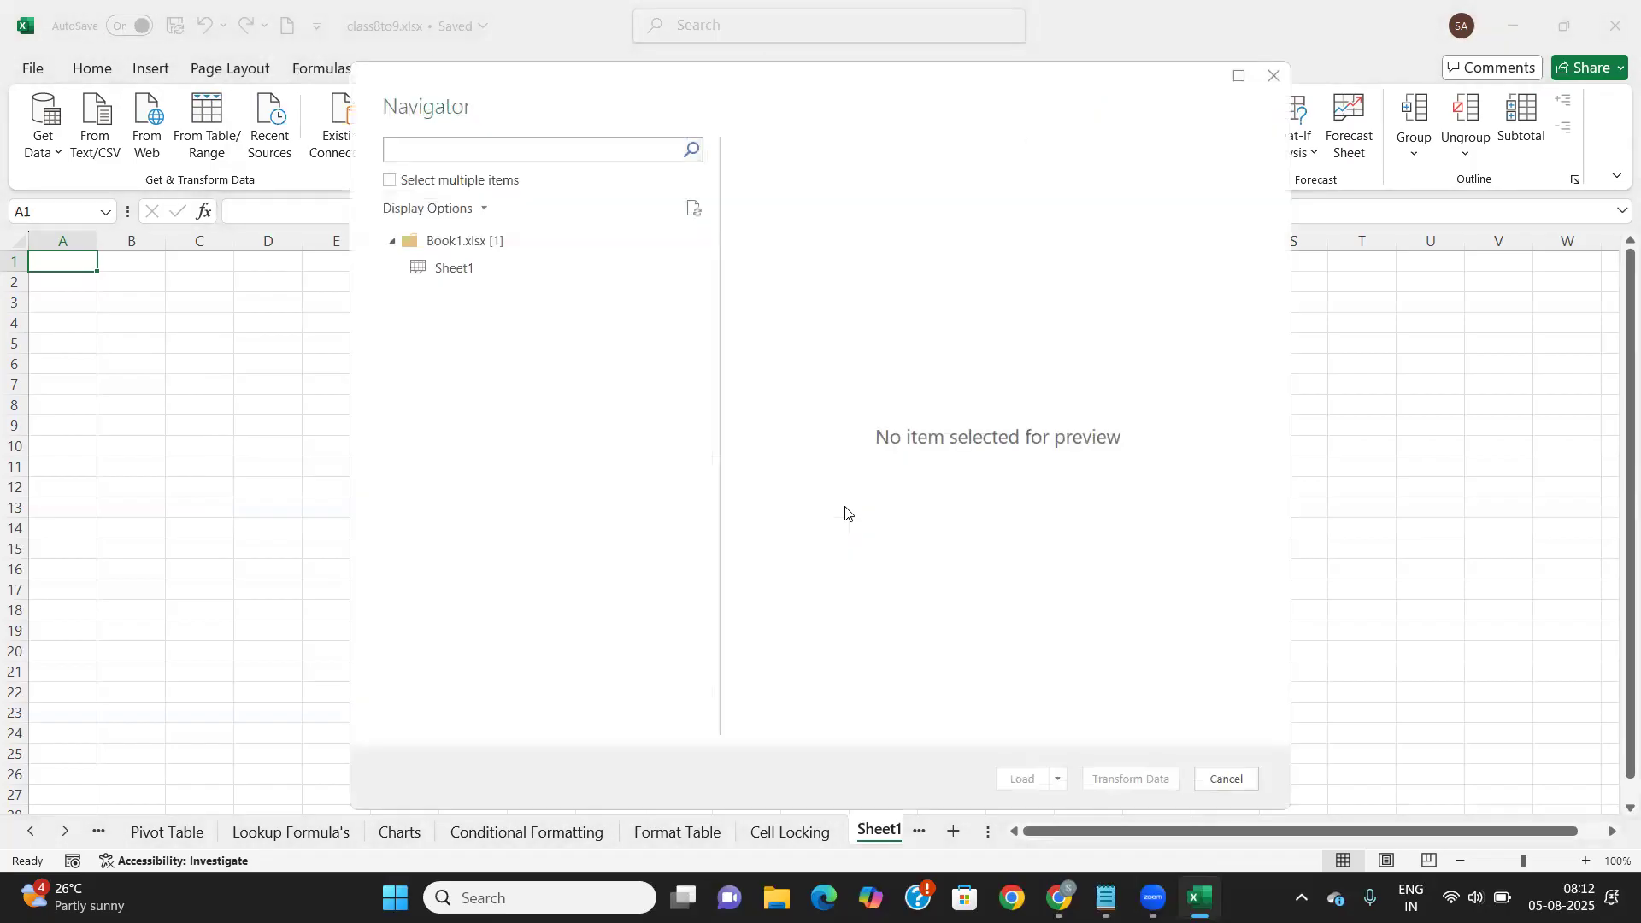
Preview Book1's Sheet1 across all twelve columns and open it for transforming
left_click(453, 270)
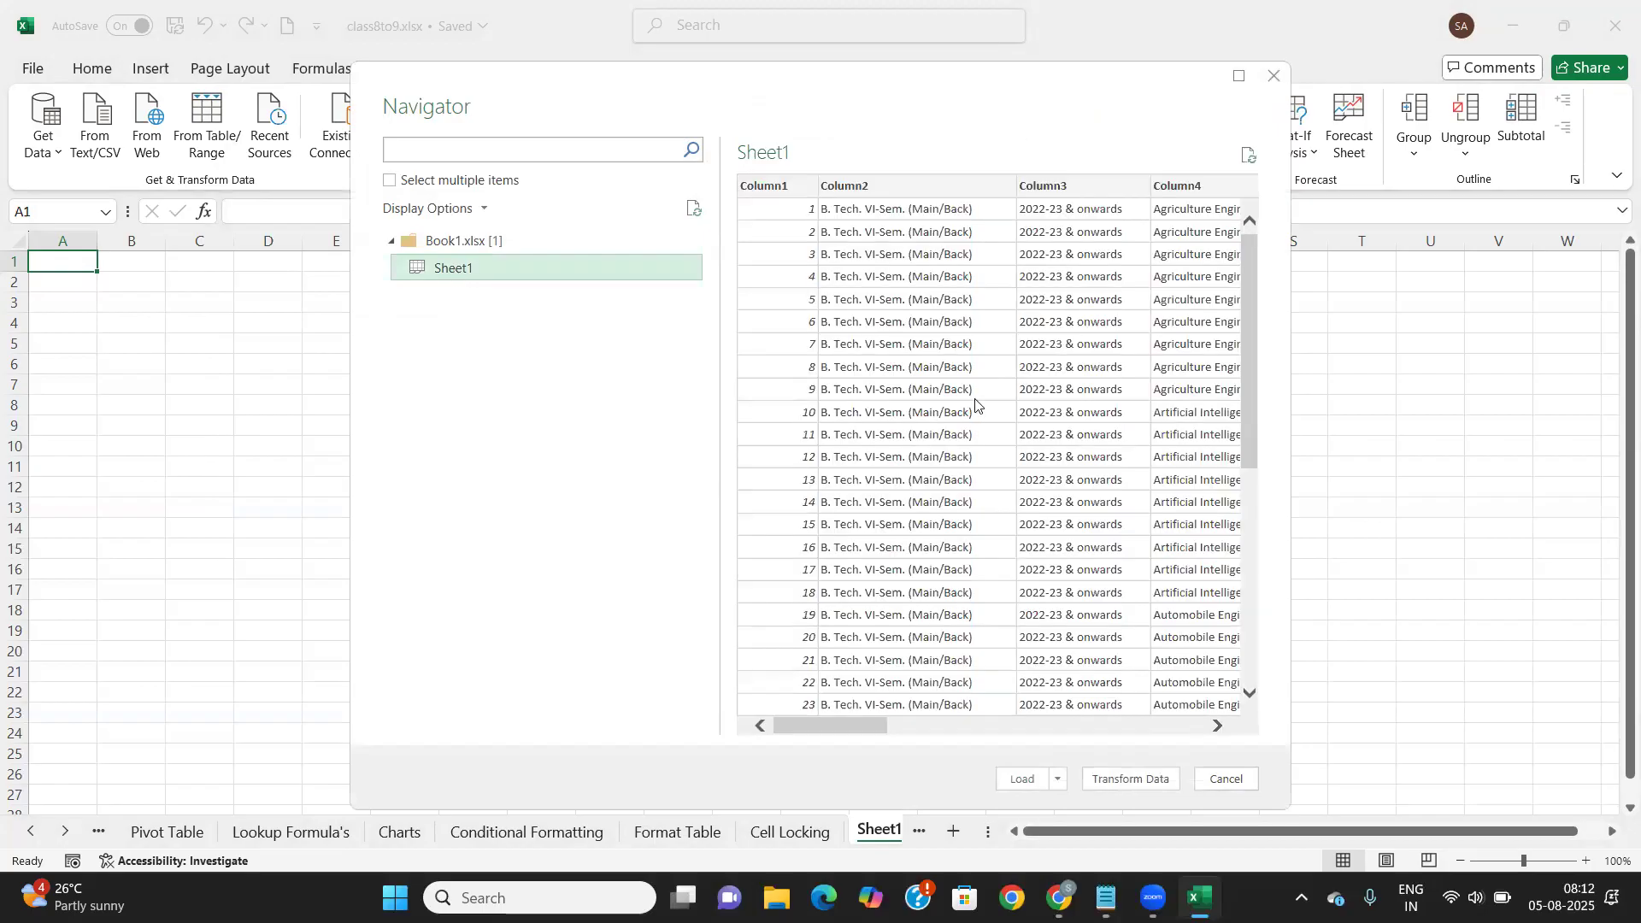
scroll(979, 410, "right", 5)
scroll(979, 411, "right", 3)
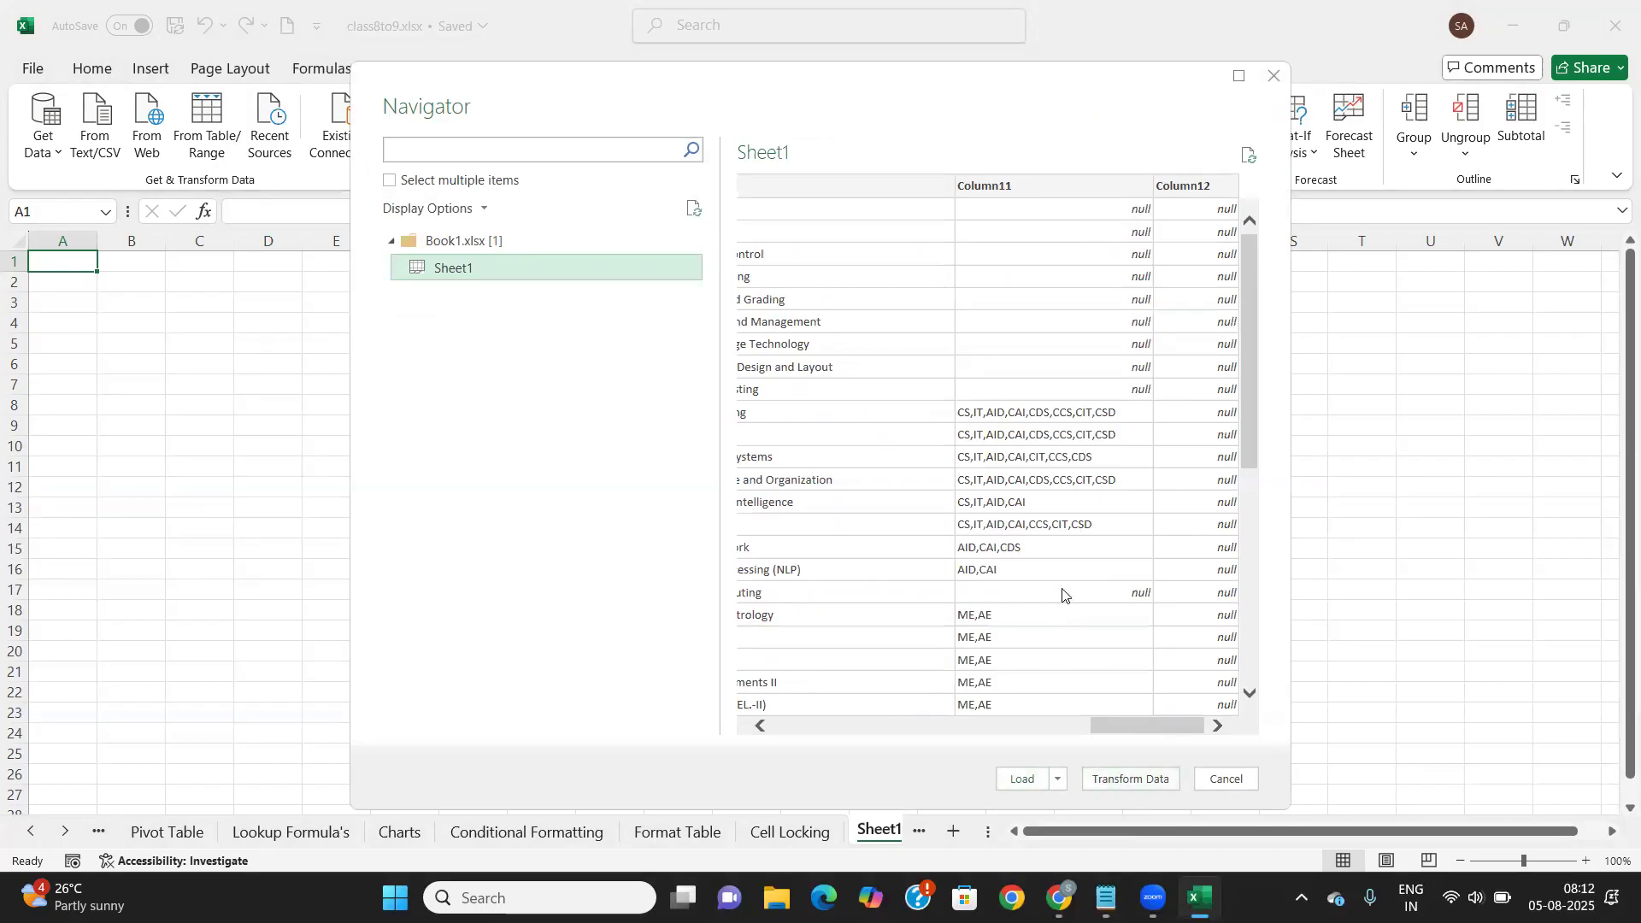
left_click(1117, 781)
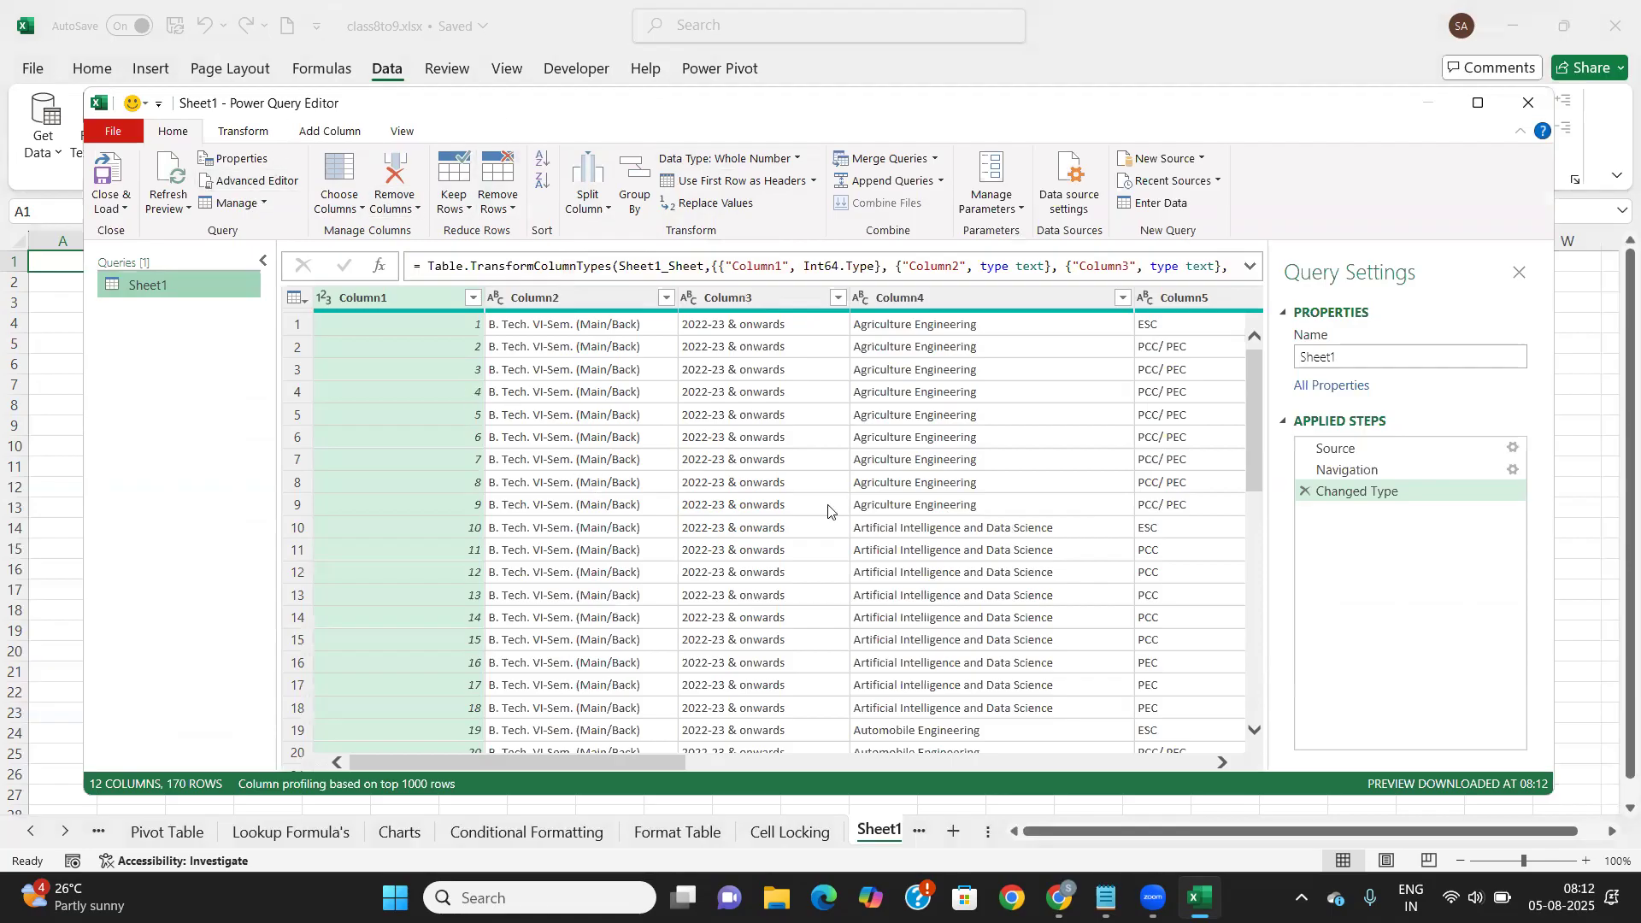
Scroll through the 170 rows and look over the Transform and Add Column options
scroll(828, 511, "down", 10)
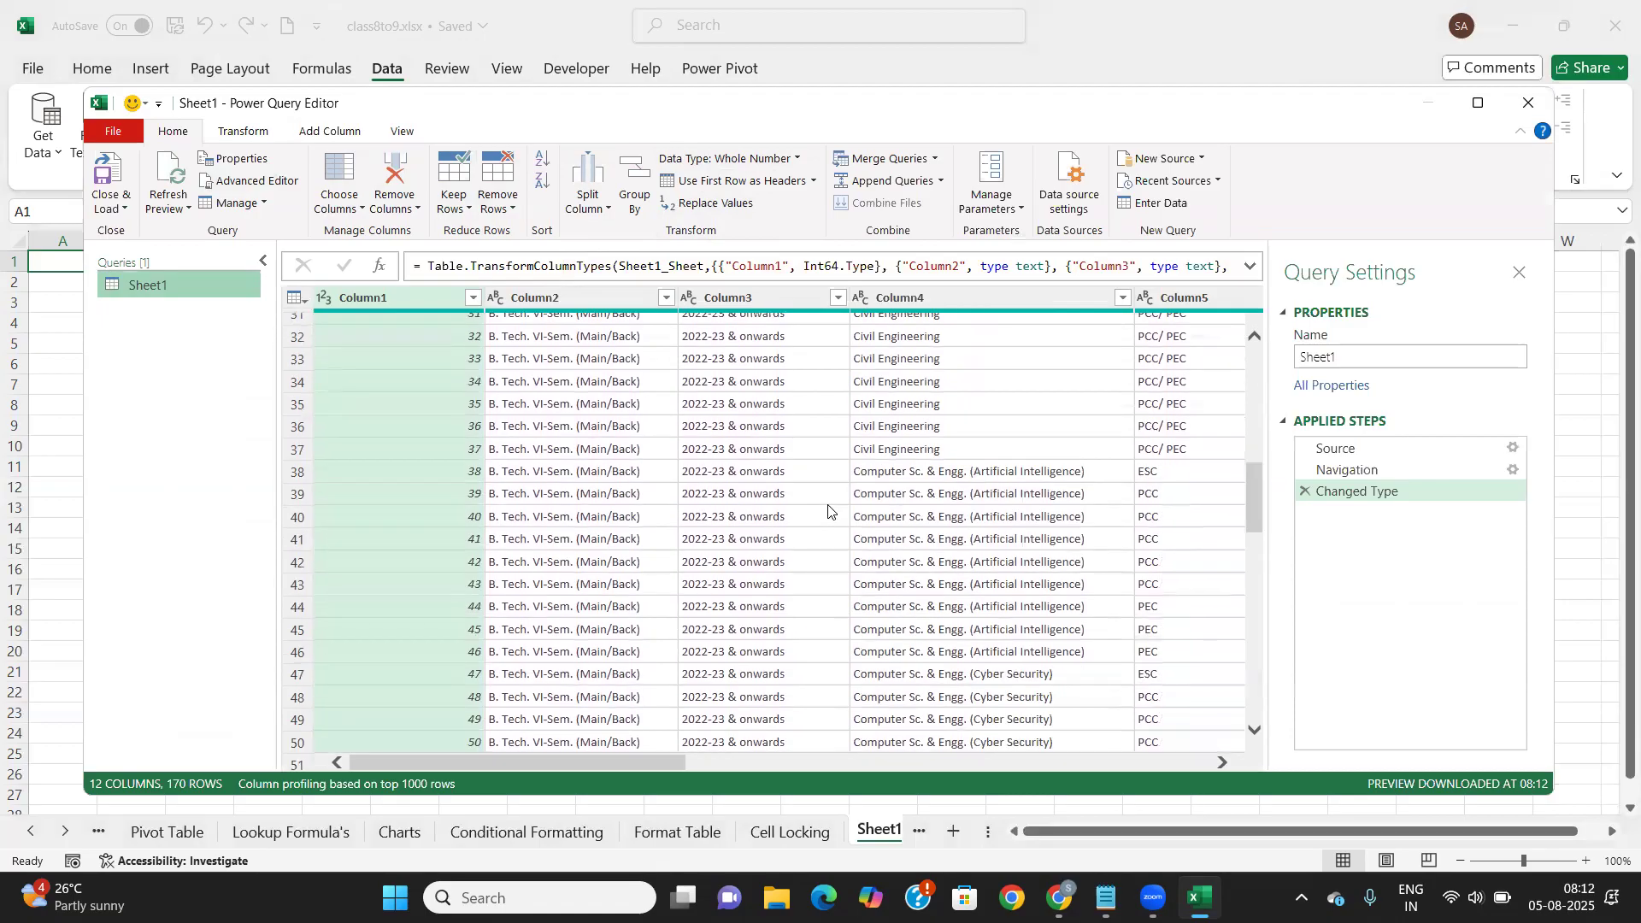
scroll(828, 512, "up", 10)
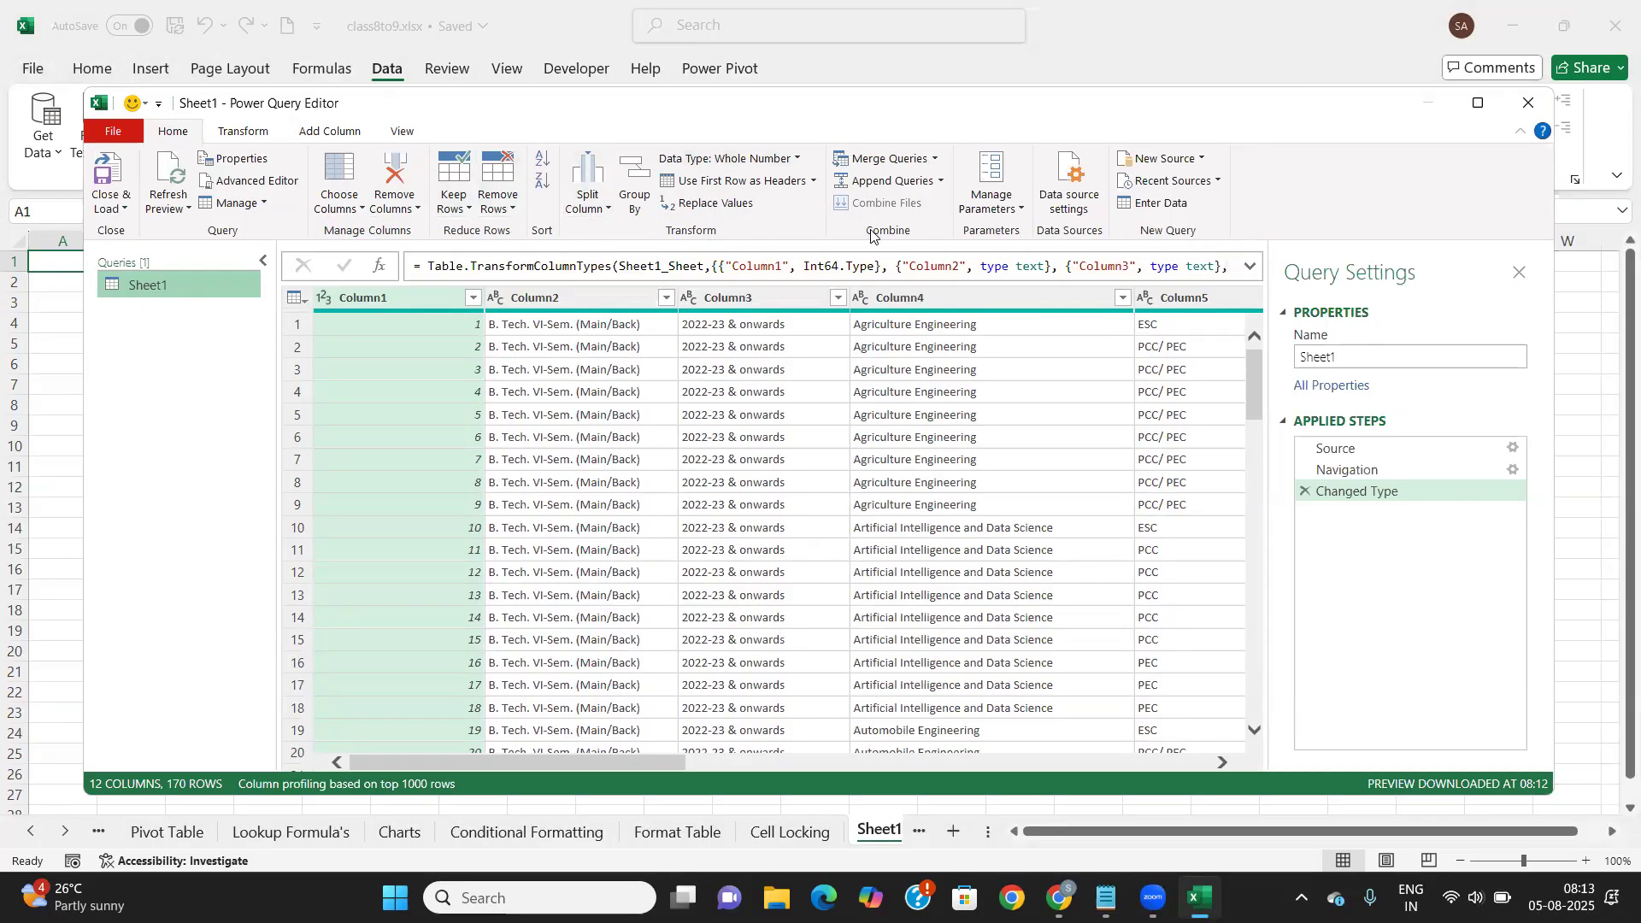
left_click(251, 131)
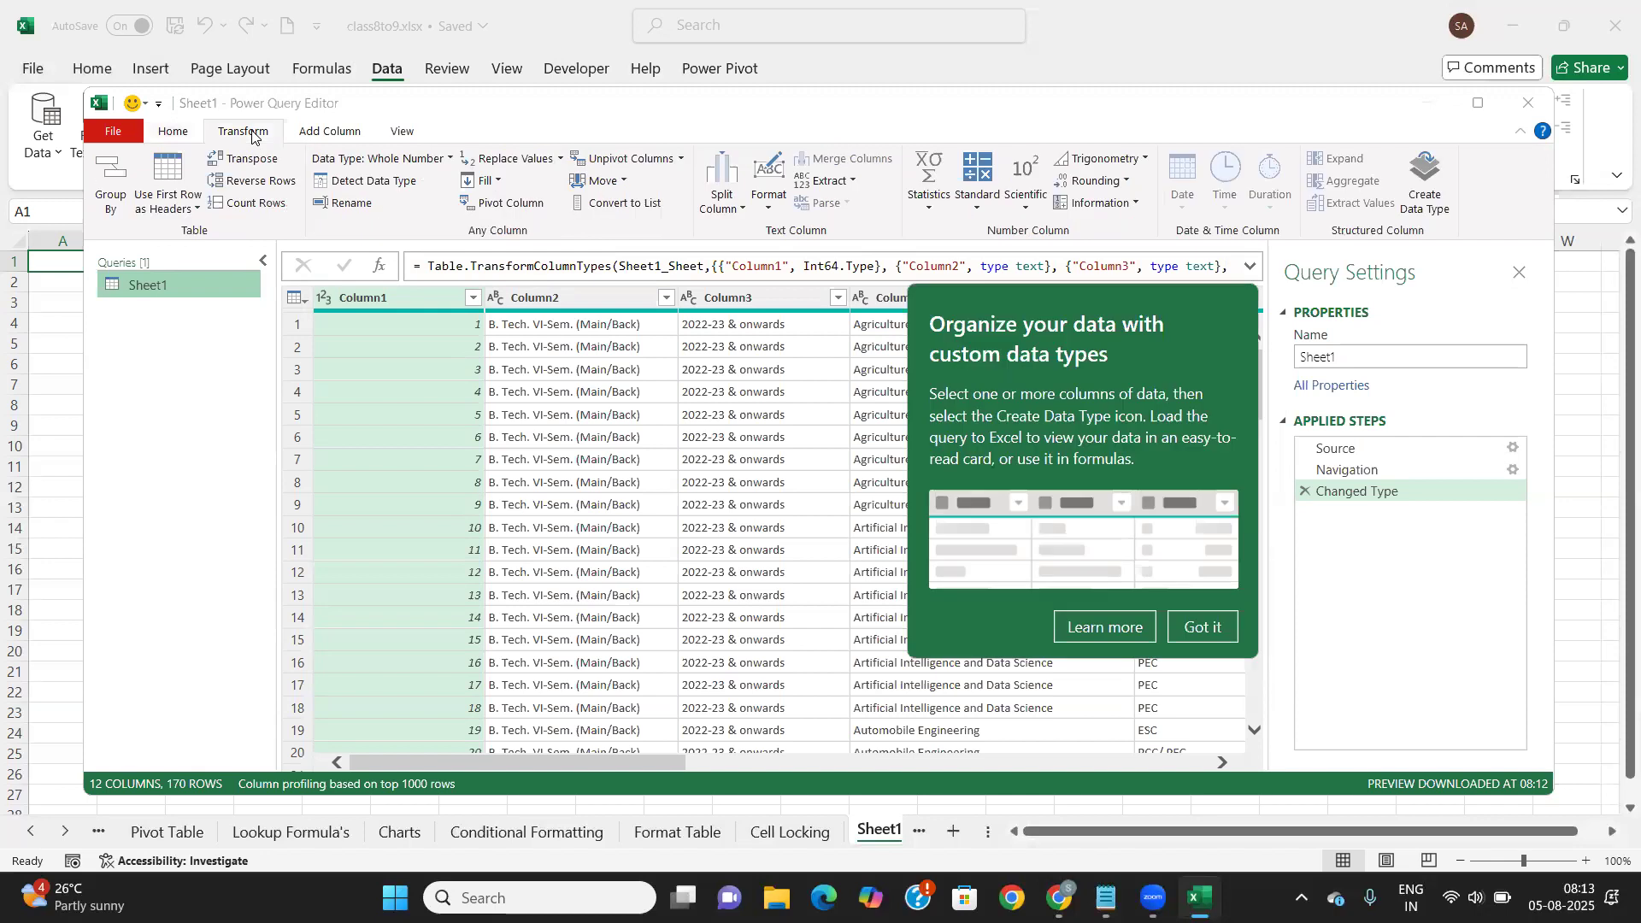
left_click(346, 132)
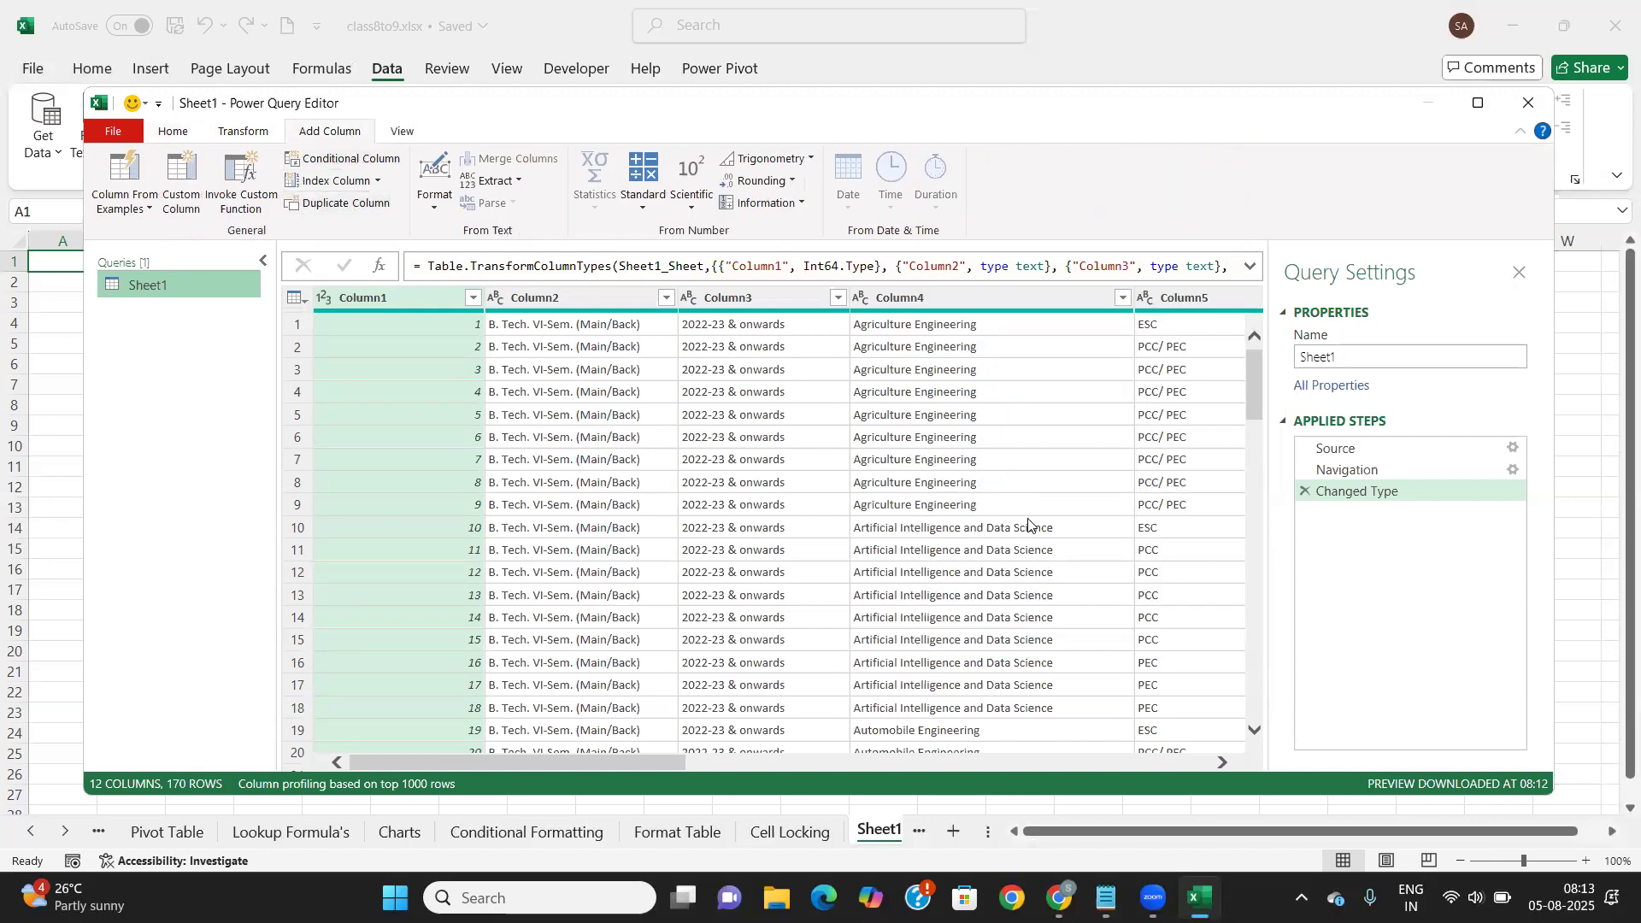
scroll(1029, 526, "right", 5)
scroll(1028, 525, "right", 3)
scroll(1029, 526, "right", 2)
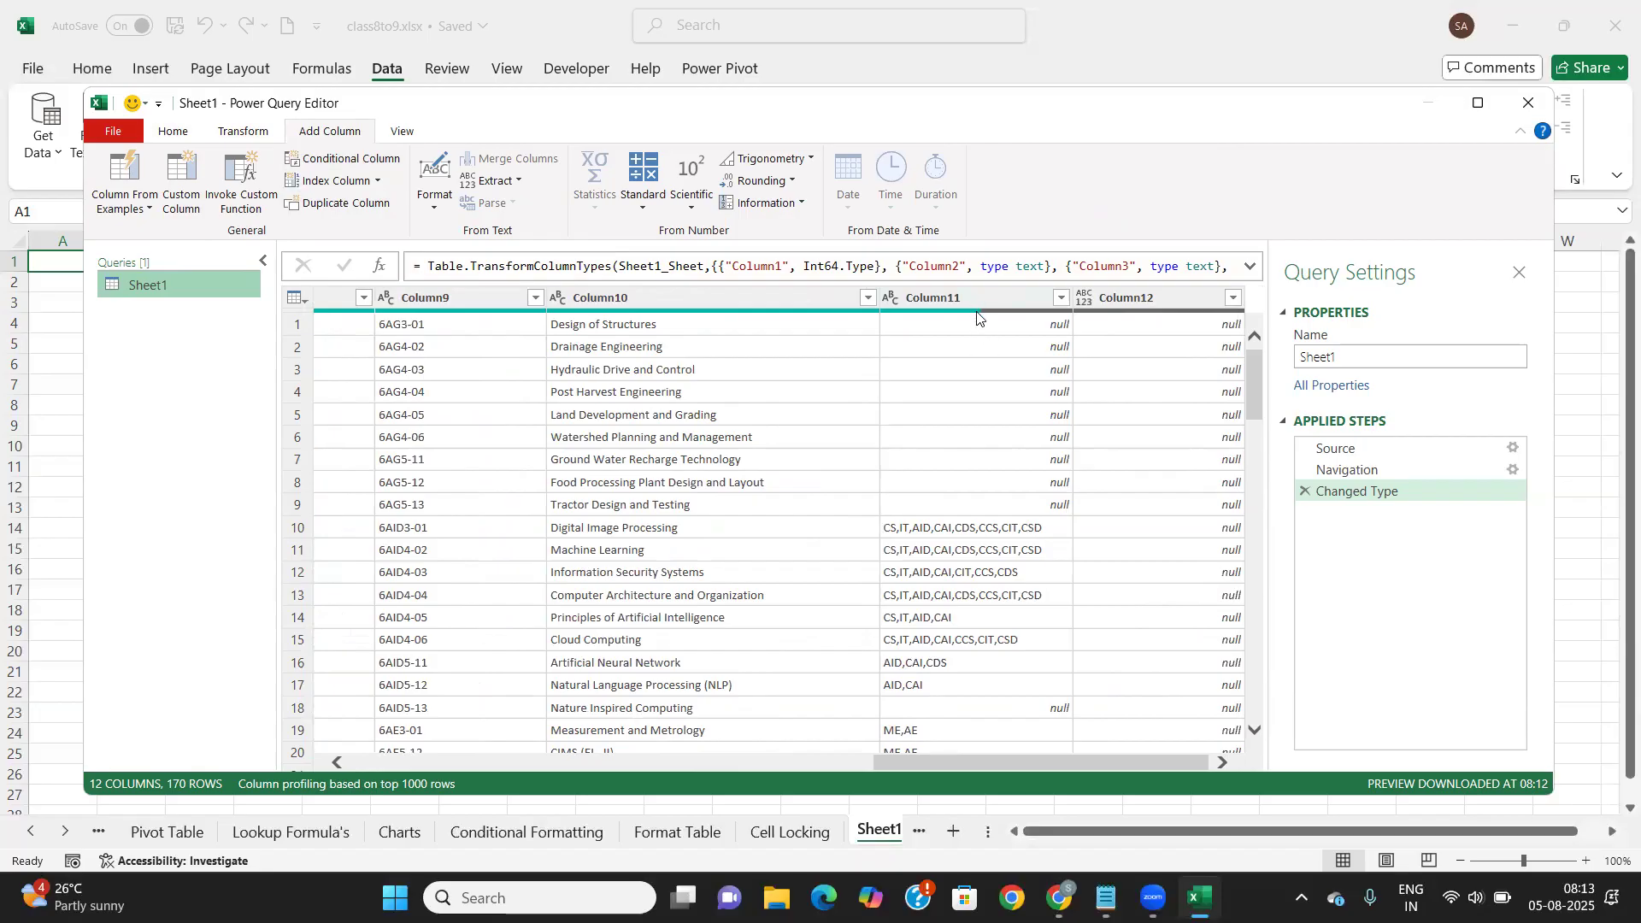
Inspect the full Column11 value in row 13, then close the query editor
mouse_move(978, 317)
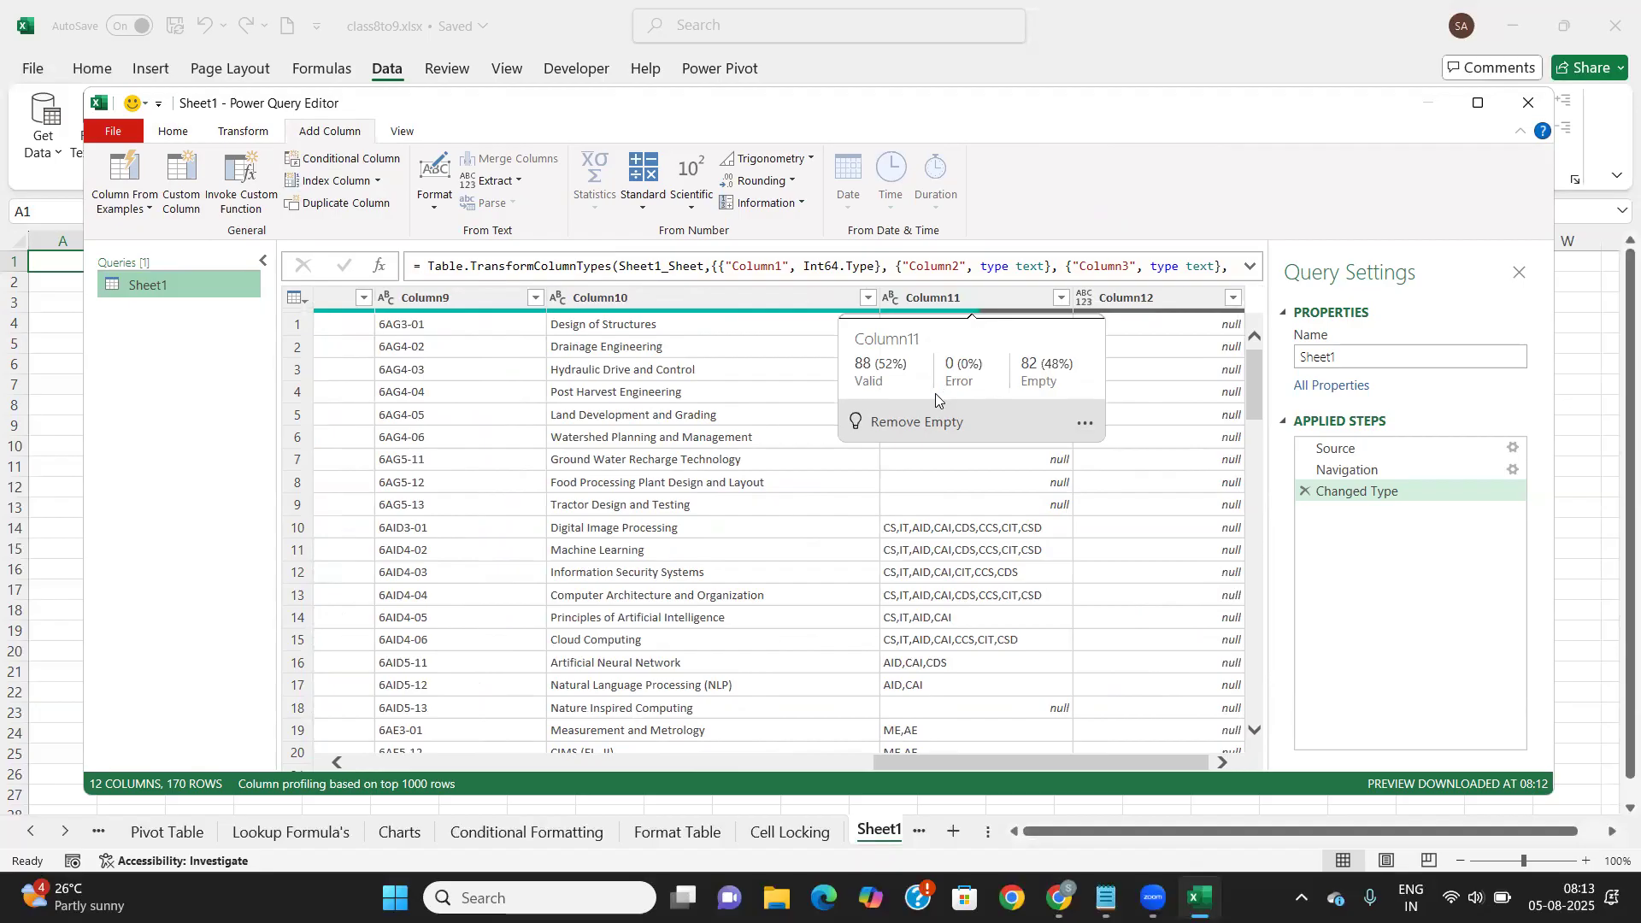
left_click(994, 588)
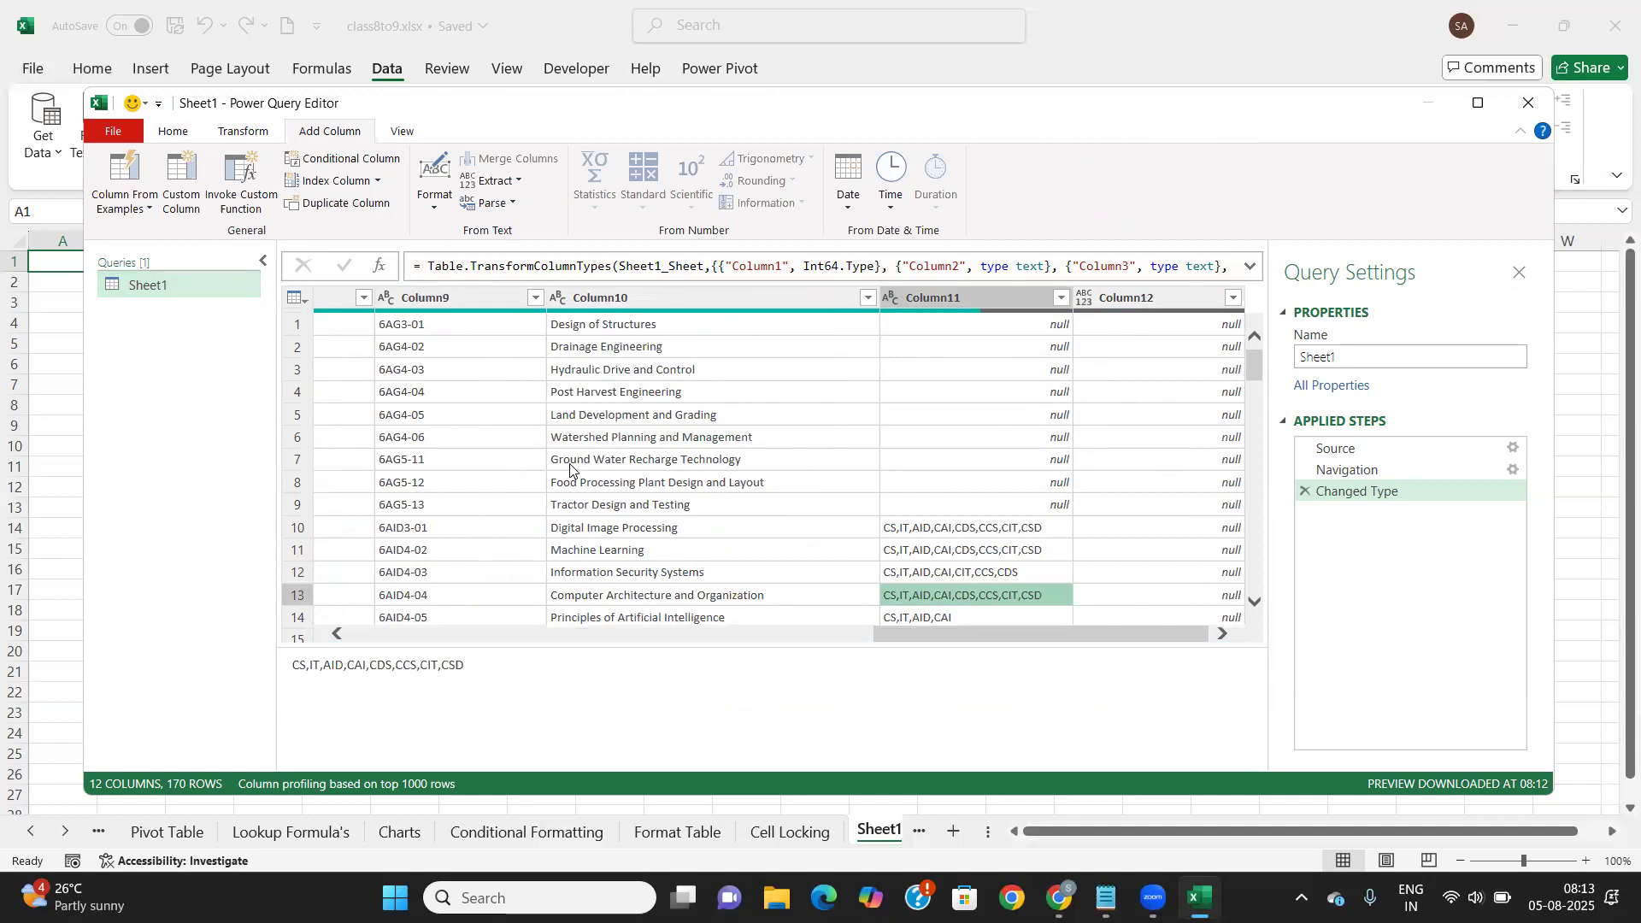
scroll(570, 469, "left", 10)
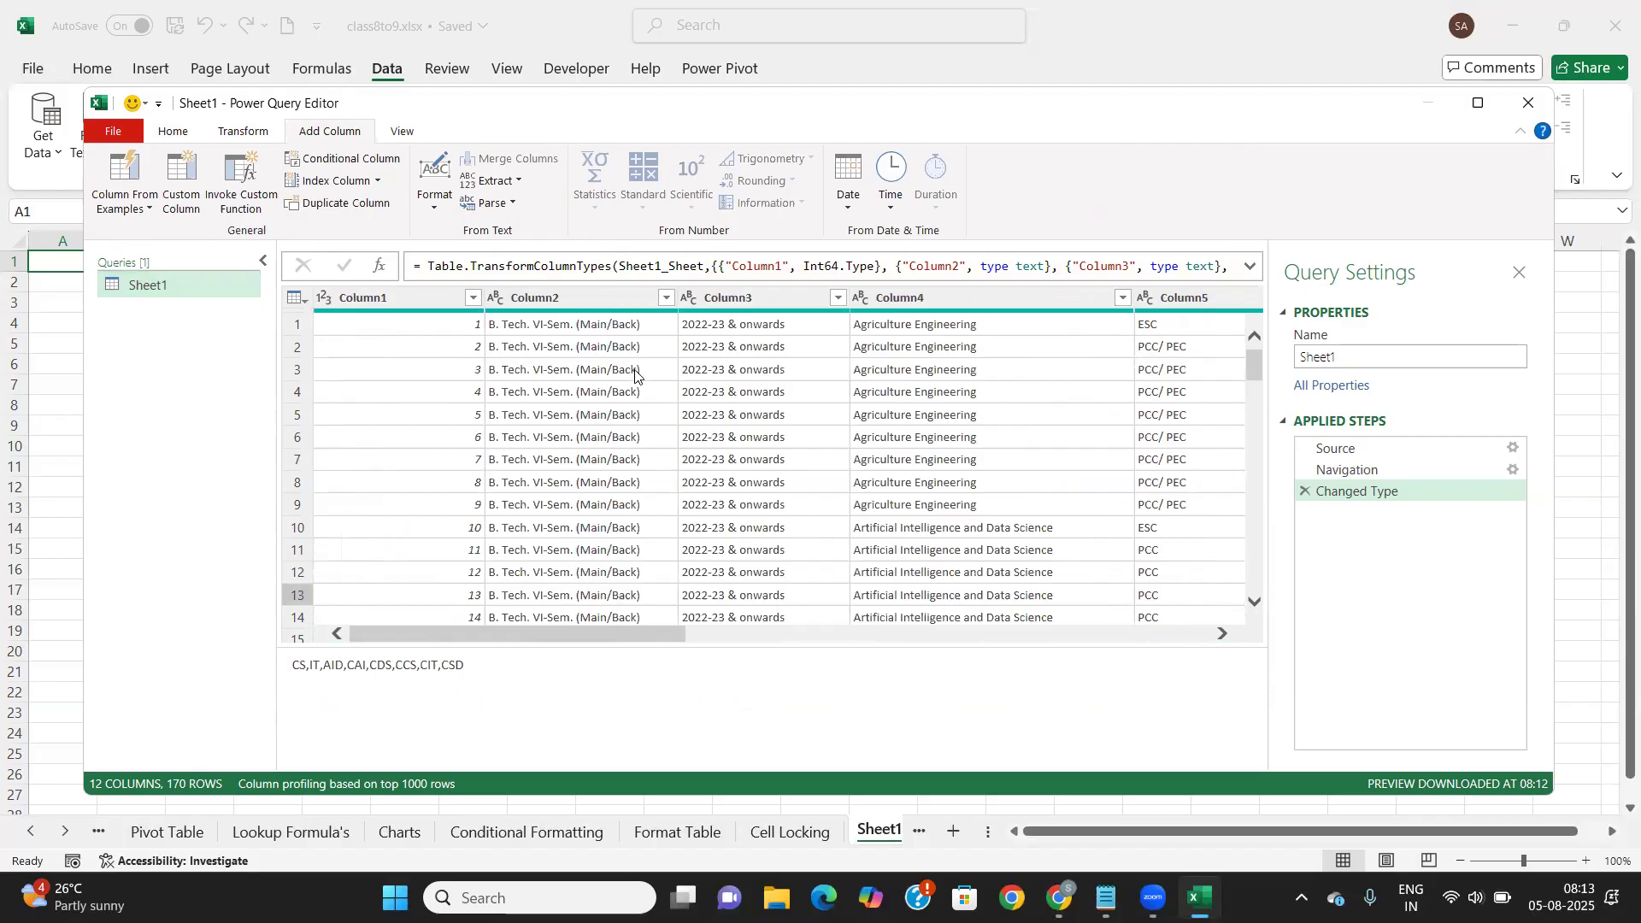
scroll(756, 400, "right", 10)
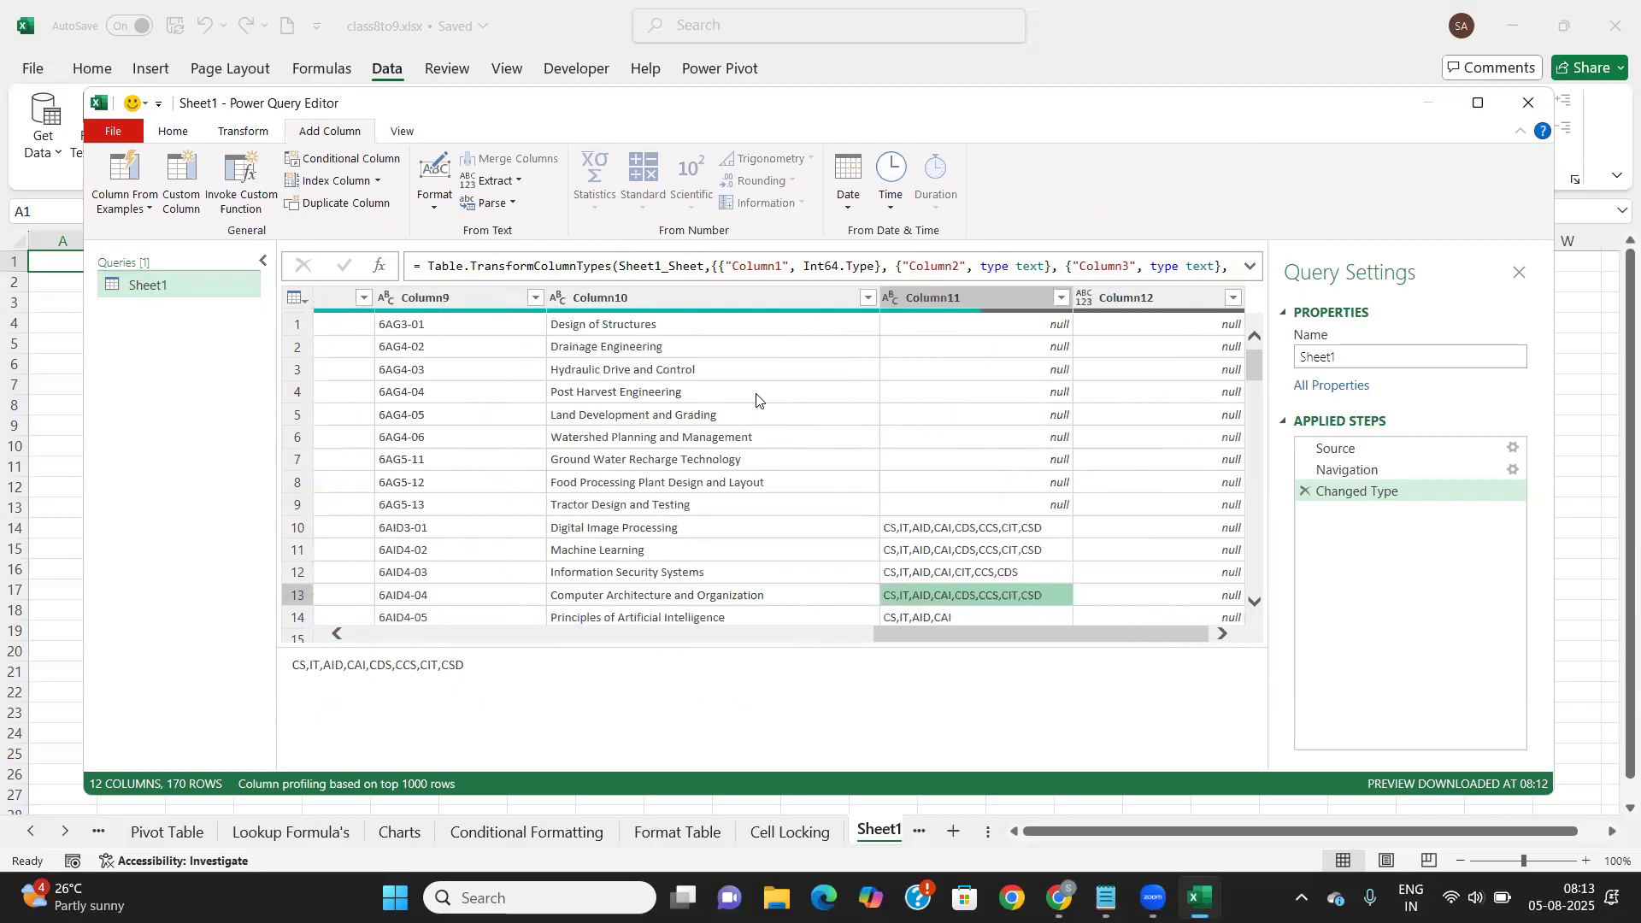
left_click(1527, 103)
Discard the Book1 query and start a new From Excel Workbook import
left_click(923, 481)
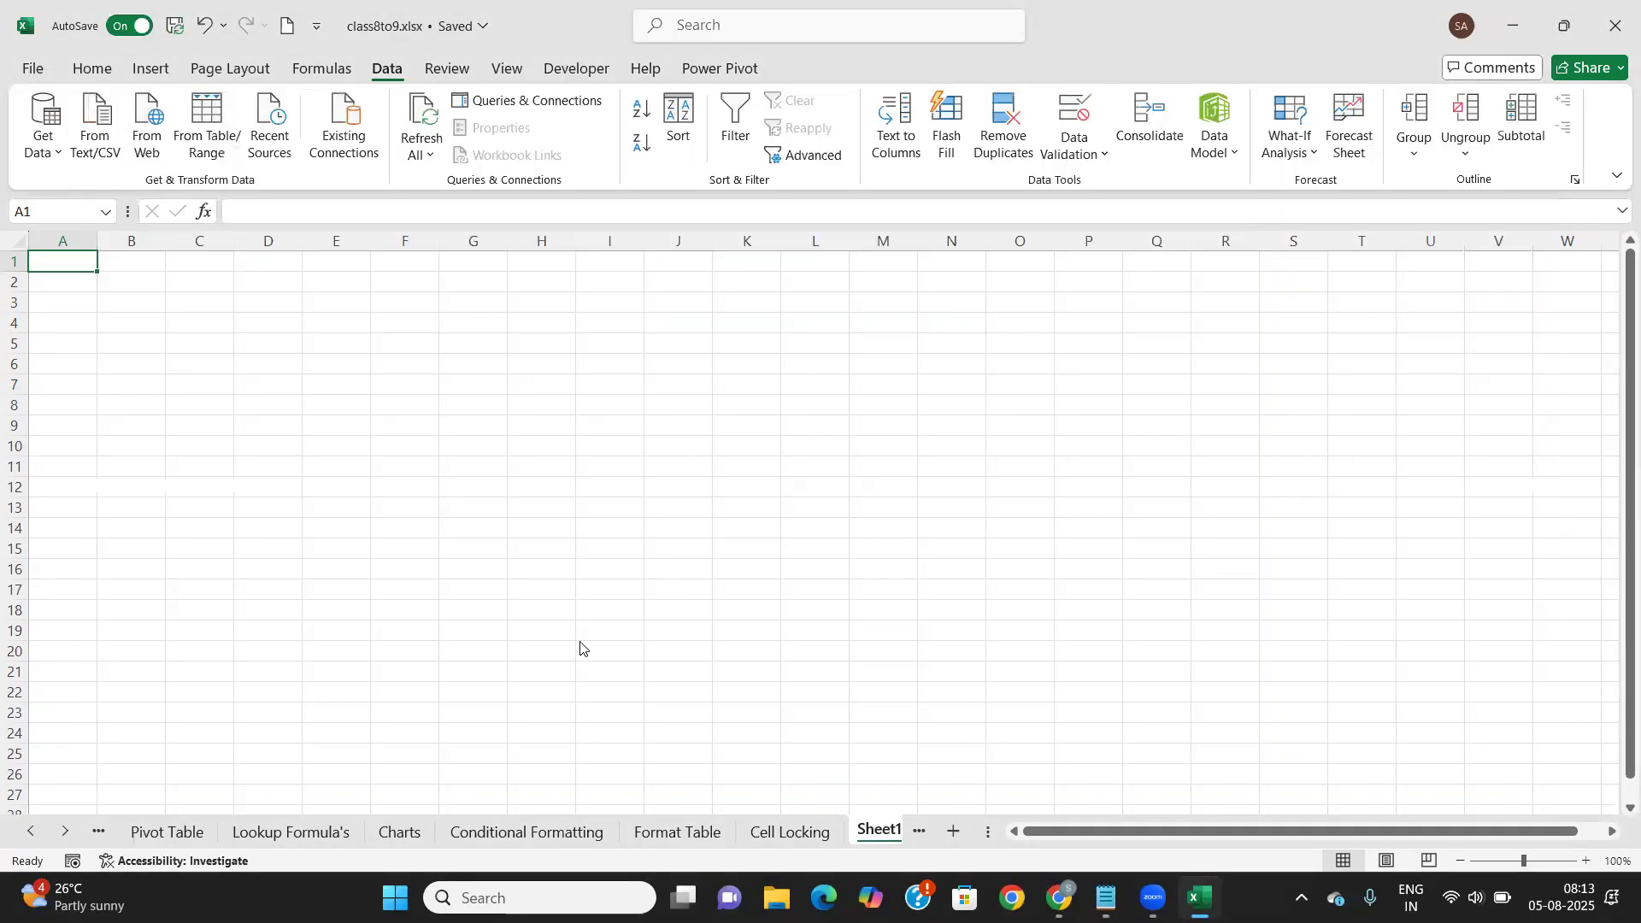
left_click(57, 150)
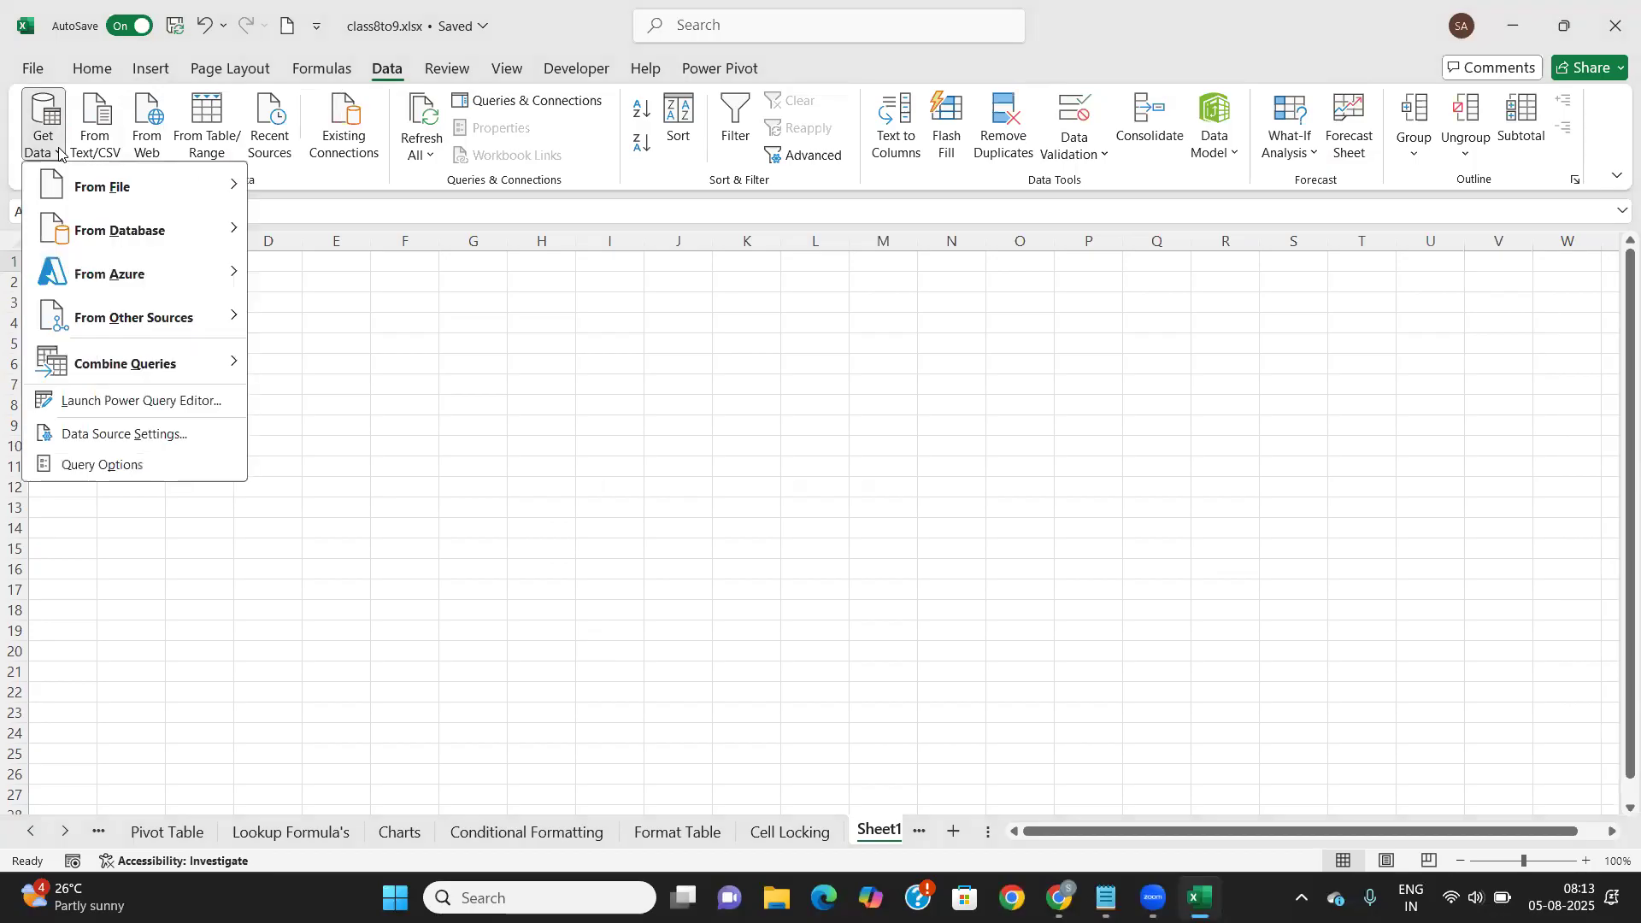
mouse_move(171, 187)
left_click(308, 181)
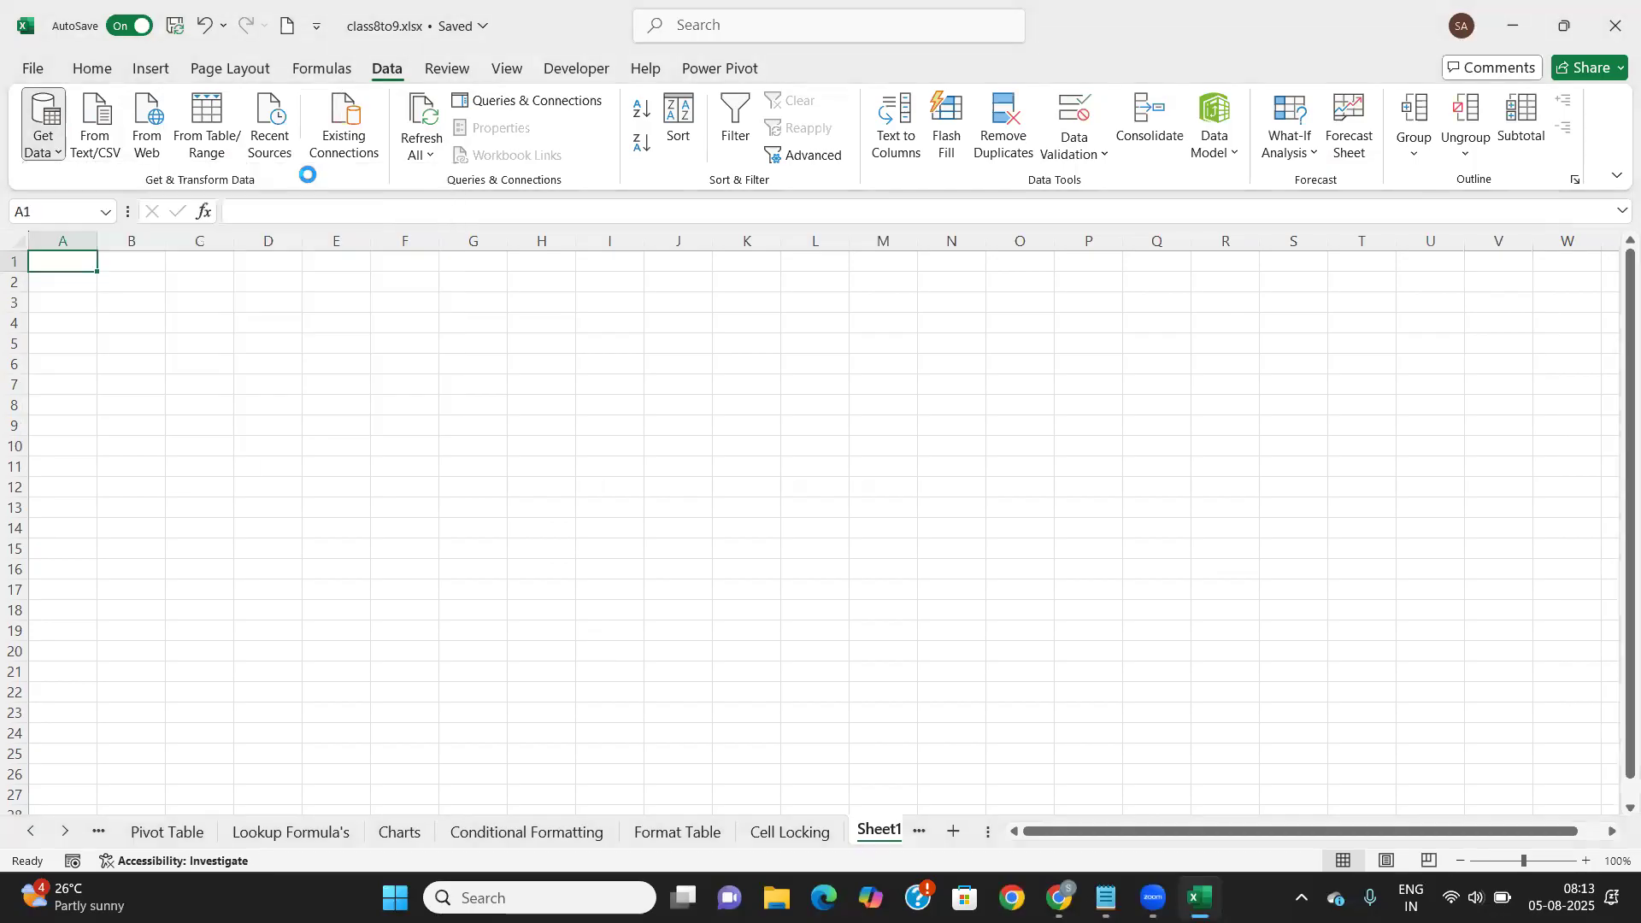
Select list_of_cities_and_towns_in_india-834j.xls and import it into the Navigator
scroll(527, 325, "down", 5)
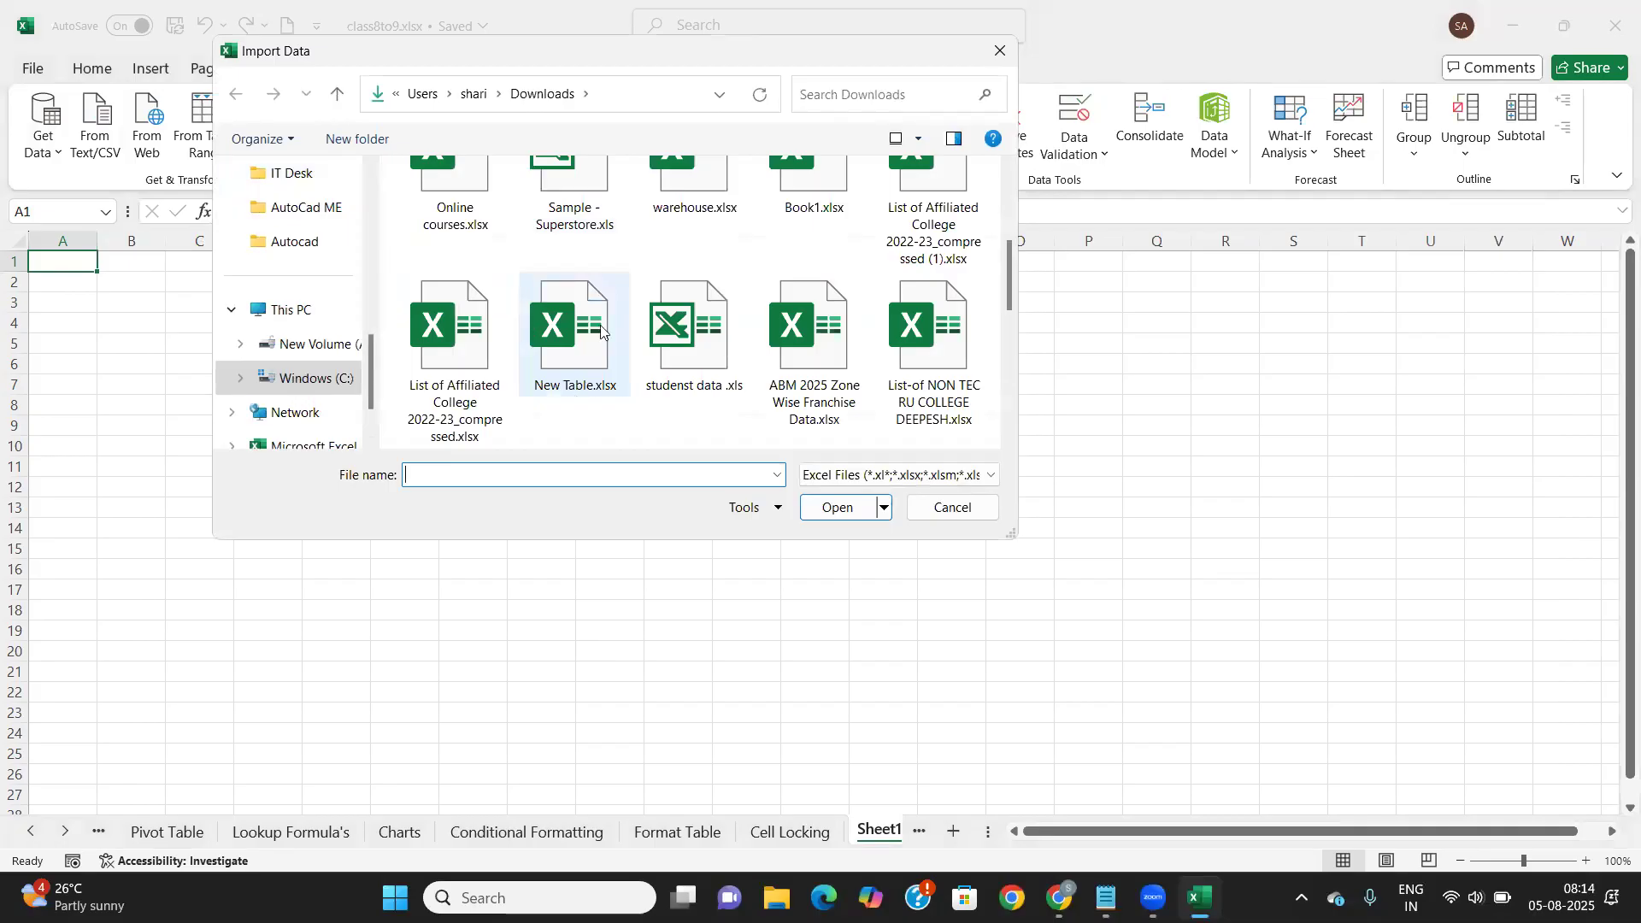
scroll(791, 350, "down", 2)
scroll(789, 347, "down", 2)
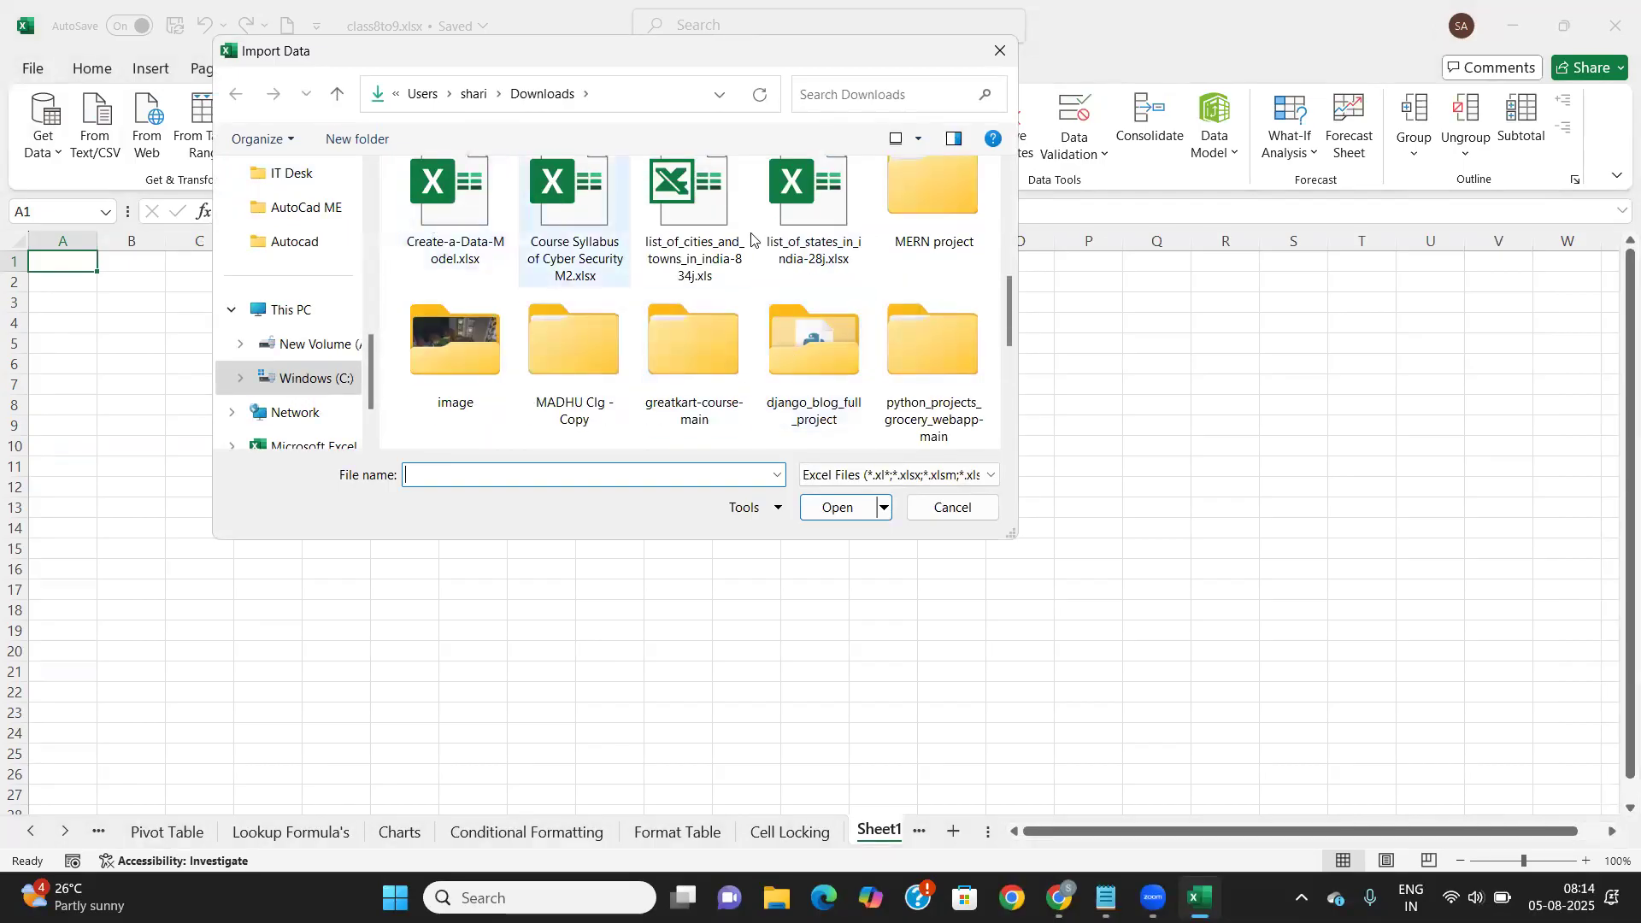
scroll(765, 244, "up", 10)
scroll(595, 327, "down", 3)
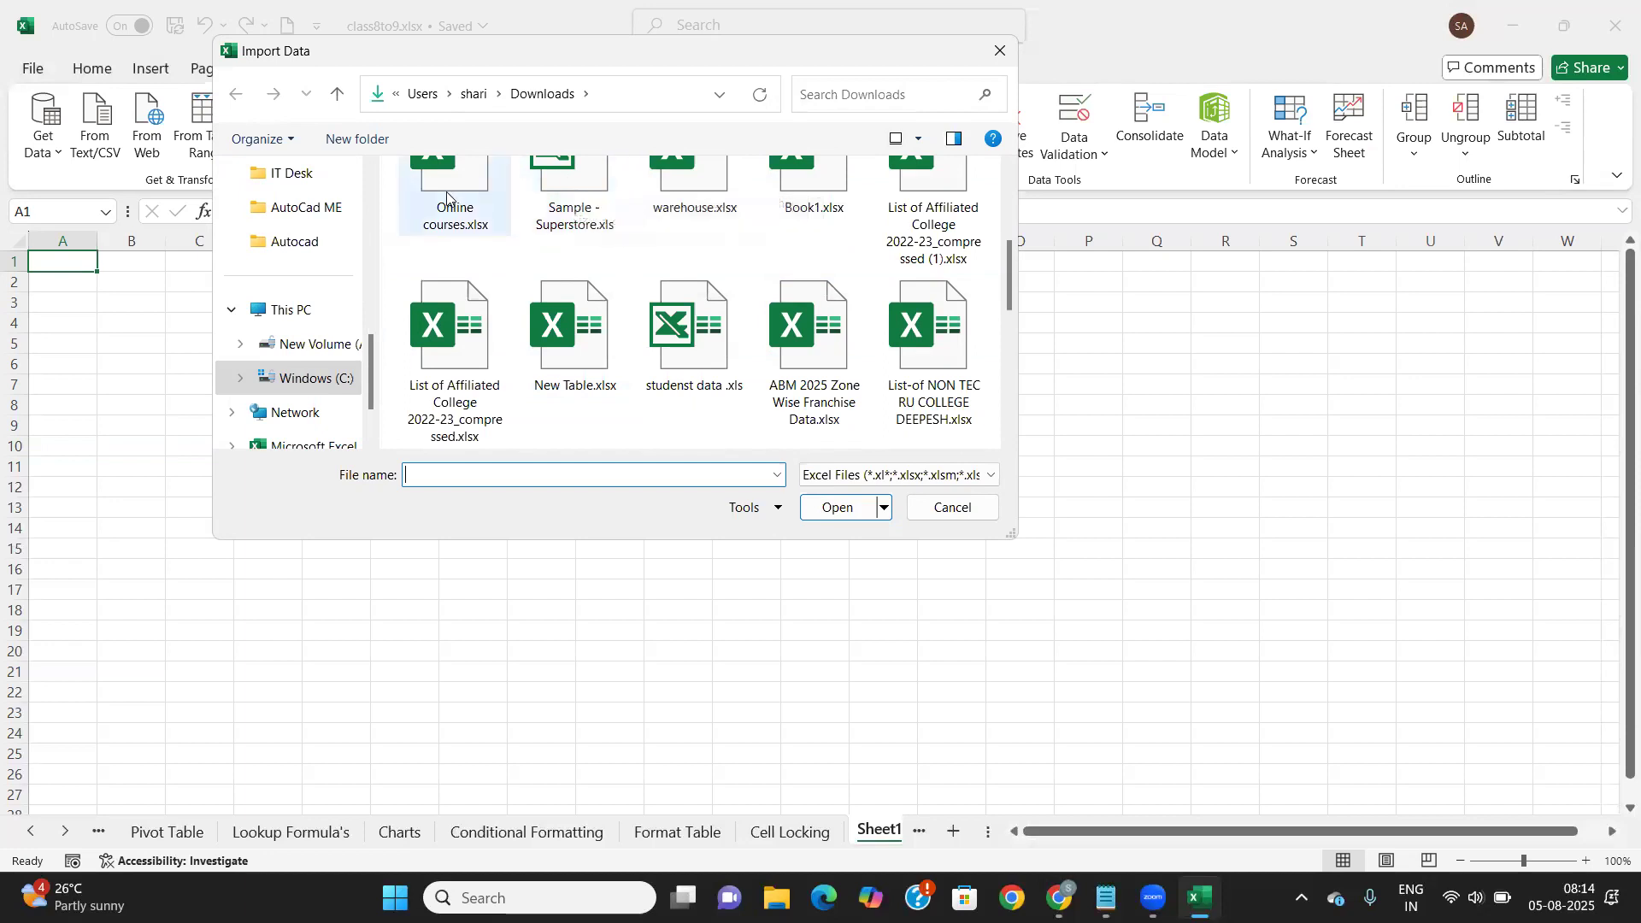
scroll(456, 341, "down", 10)
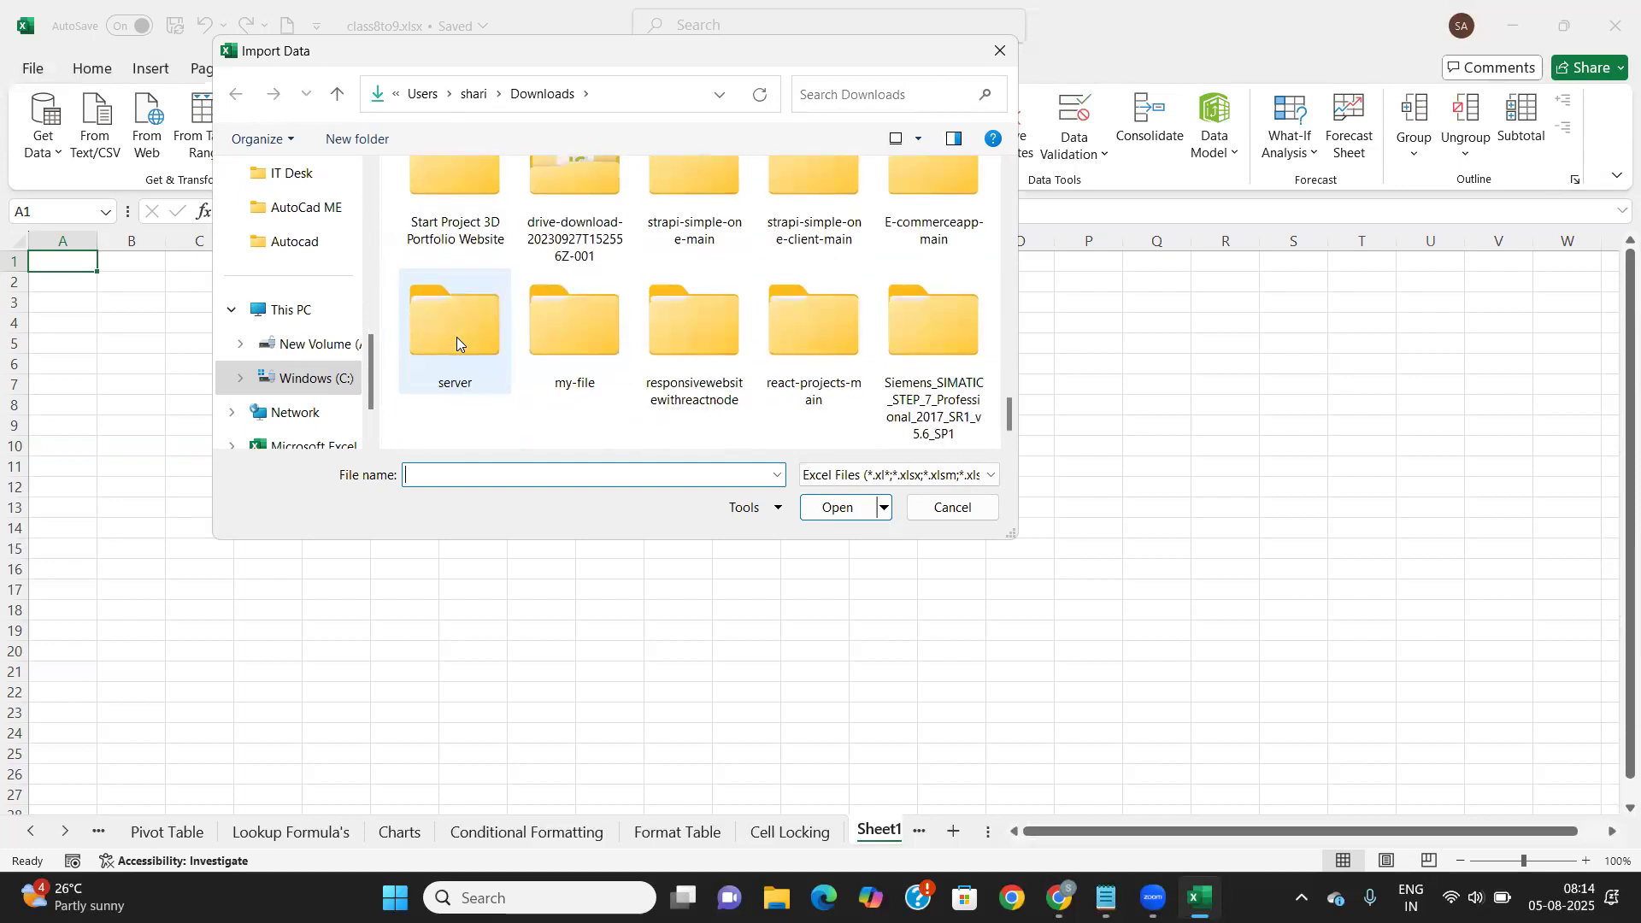
scroll(457, 337, "up", 8)
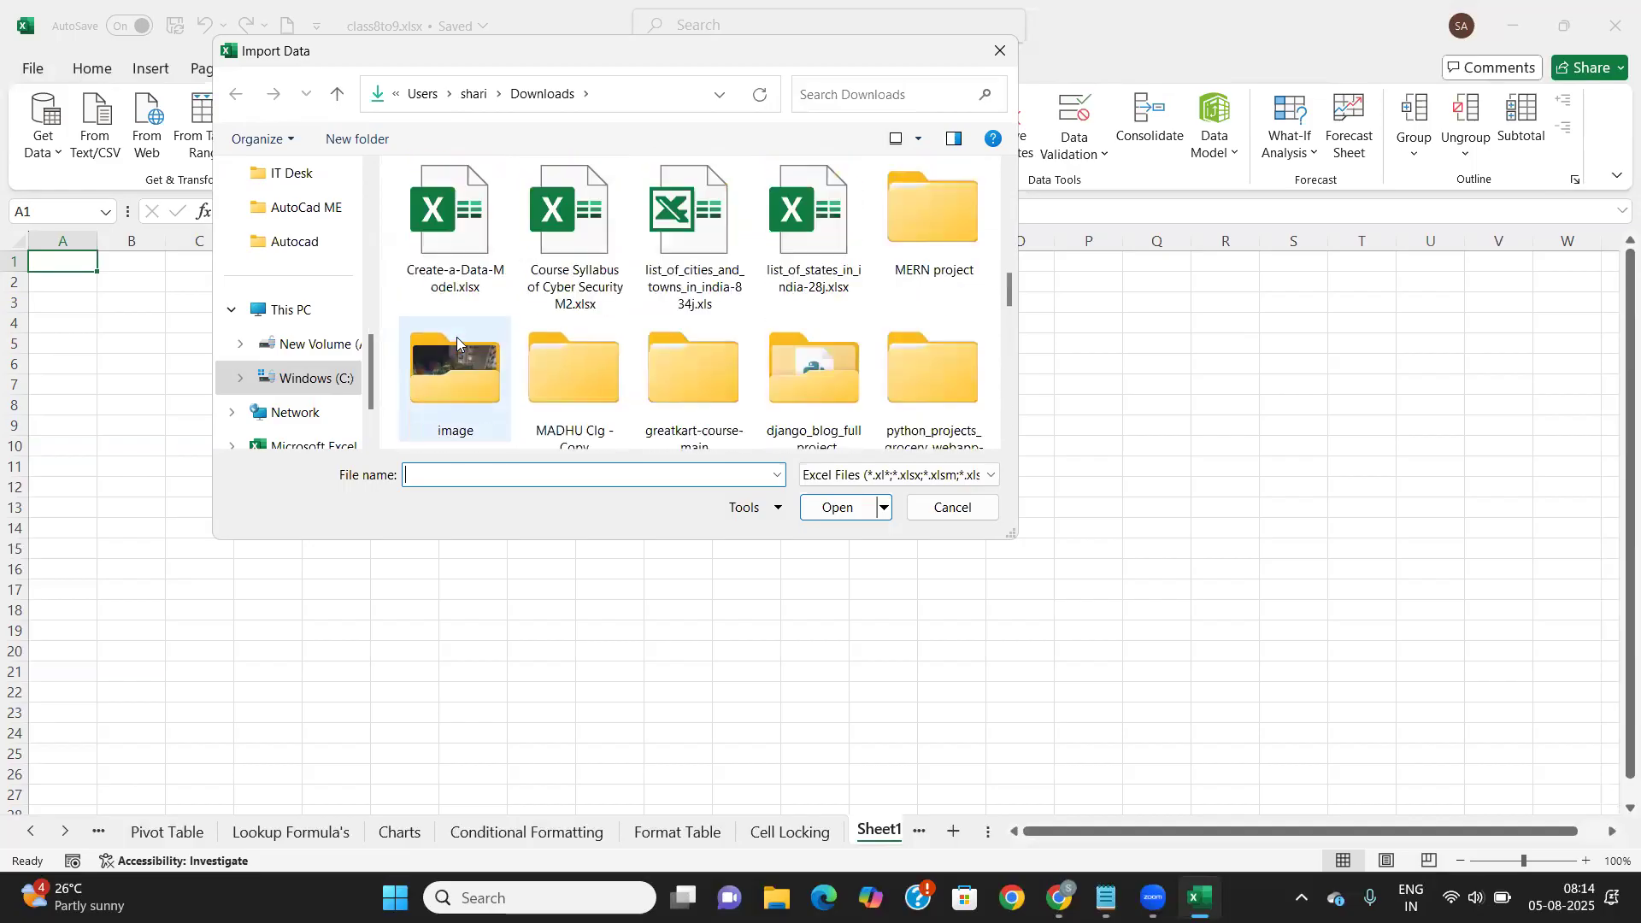
left_click(689, 250)
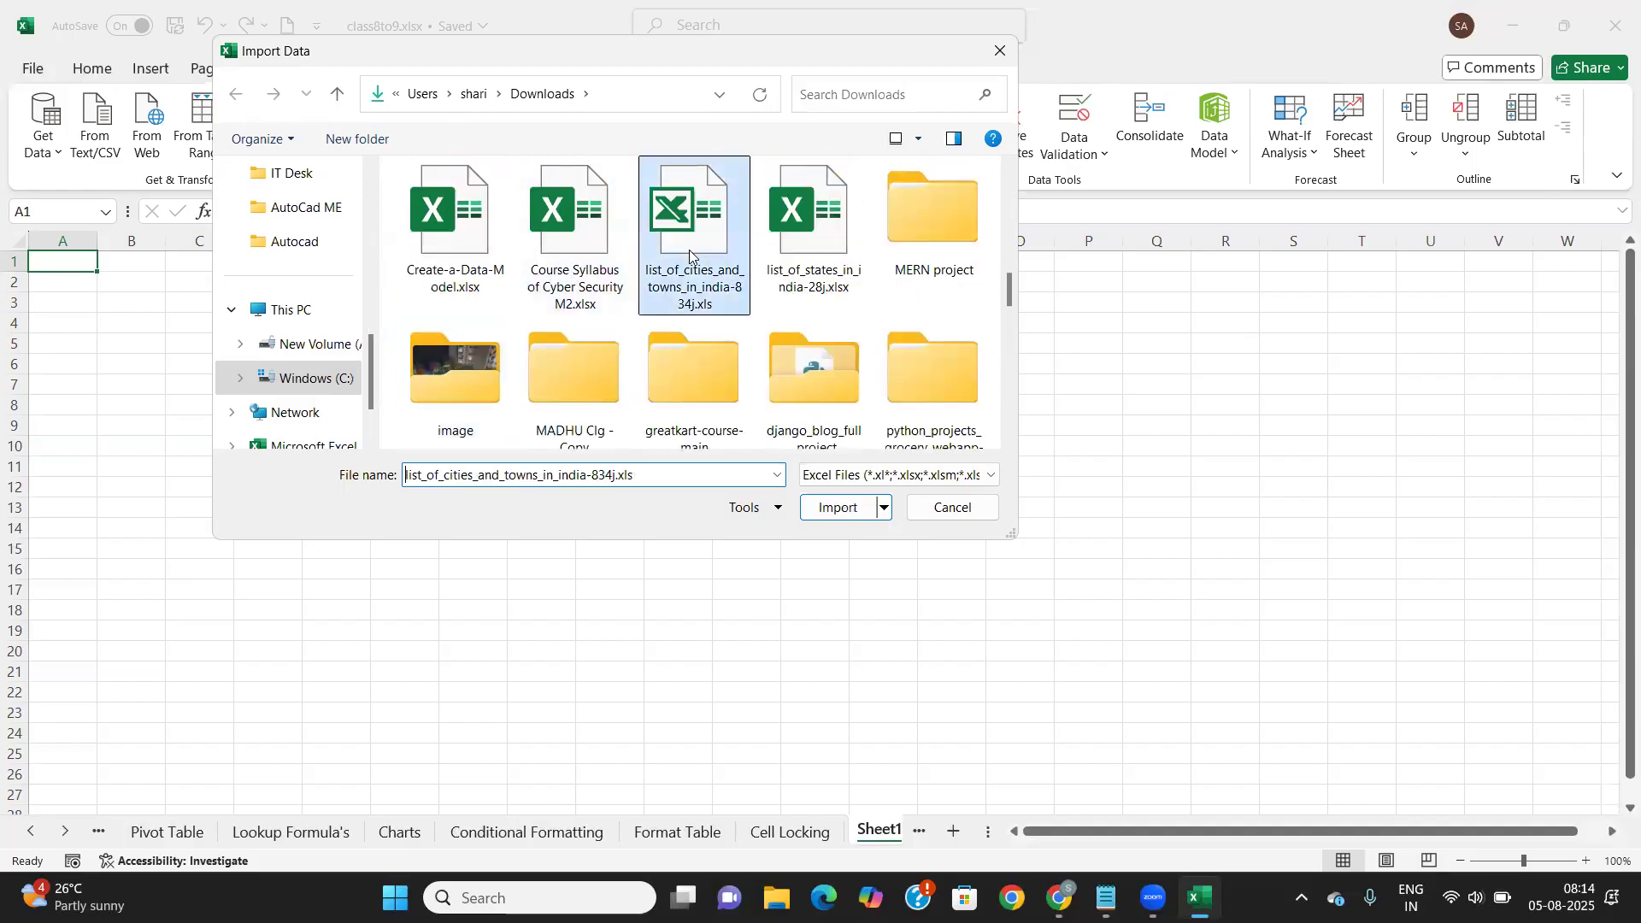
left_click(835, 508)
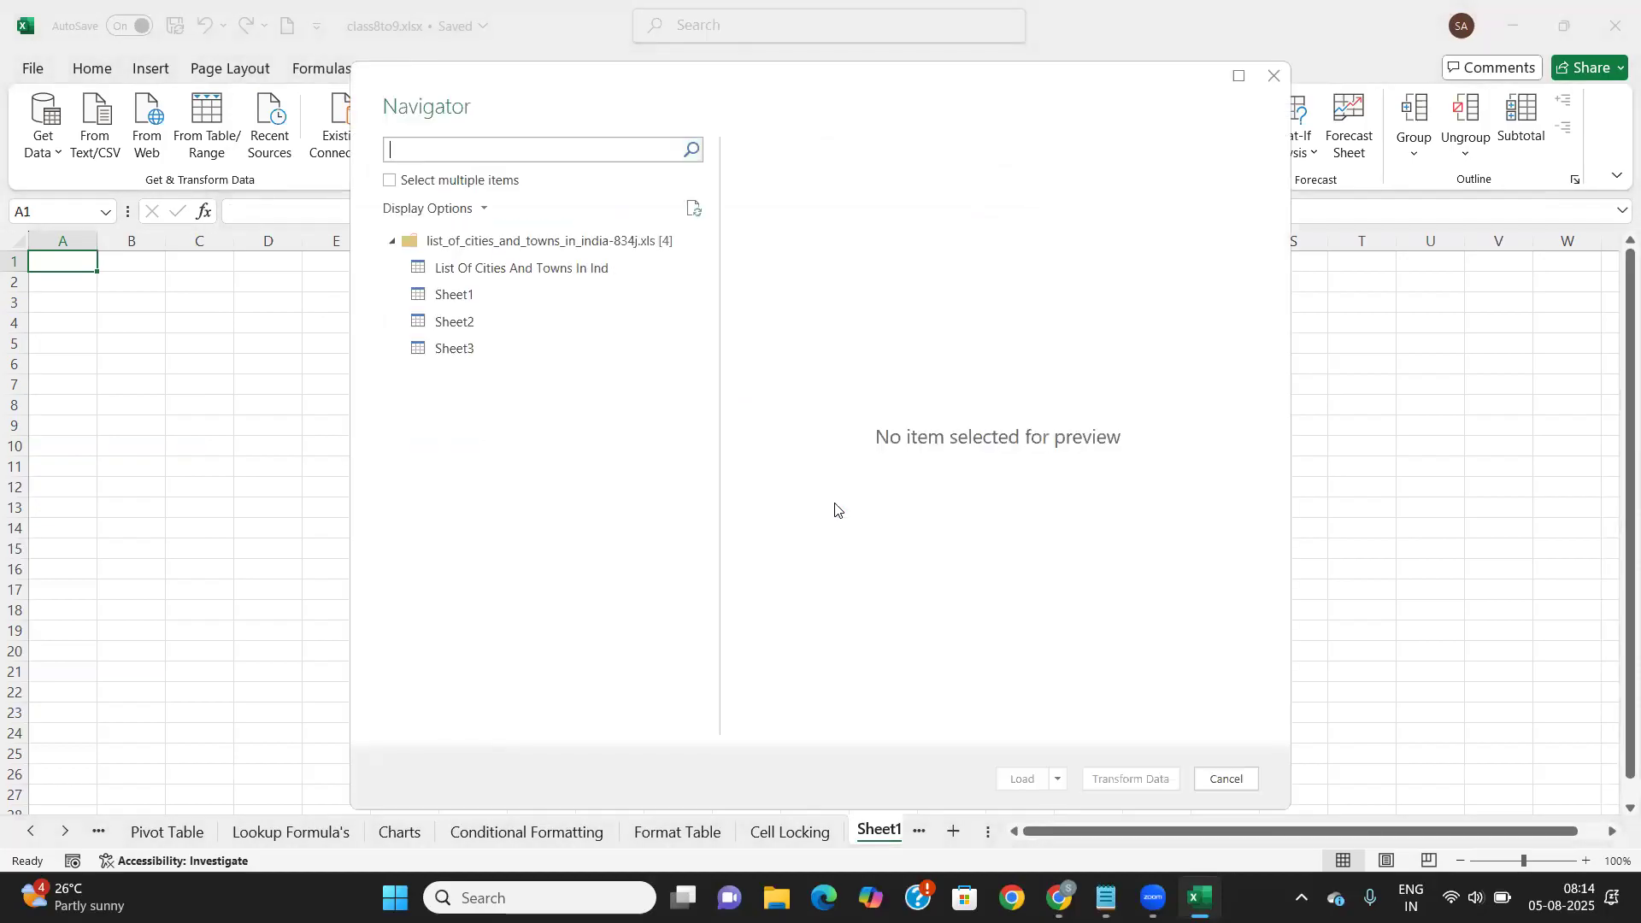
Preview the List Of Cities And Towns In Ind table and Sheet1, Sheet2, Sheet3
left_click(516, 275)
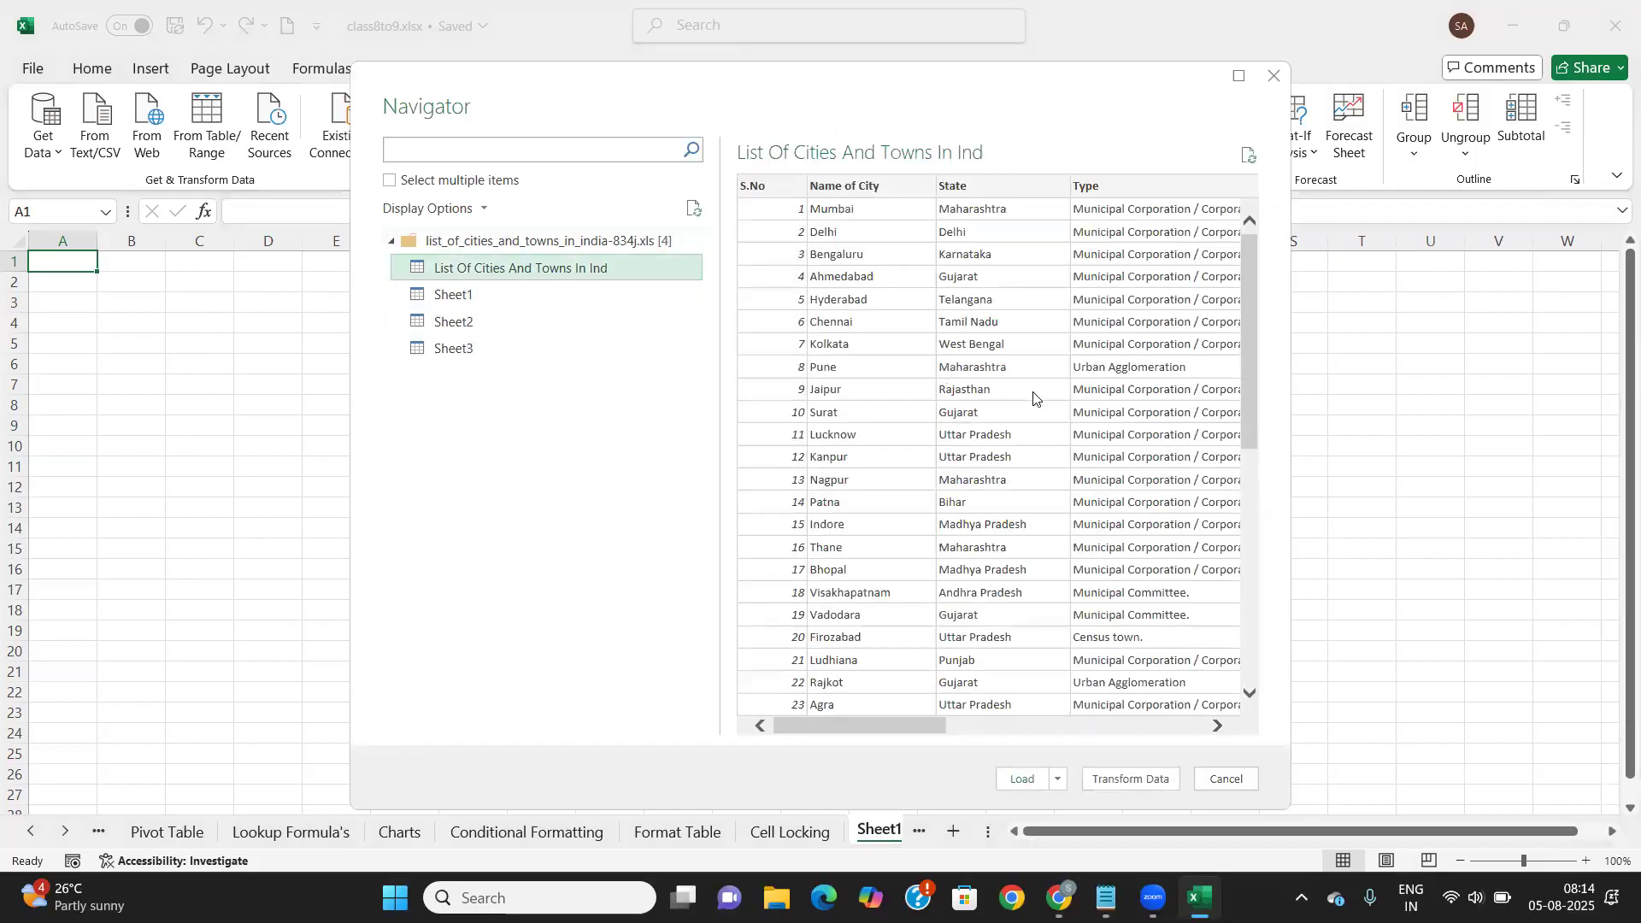
scroll(974, 370, "right", 5)
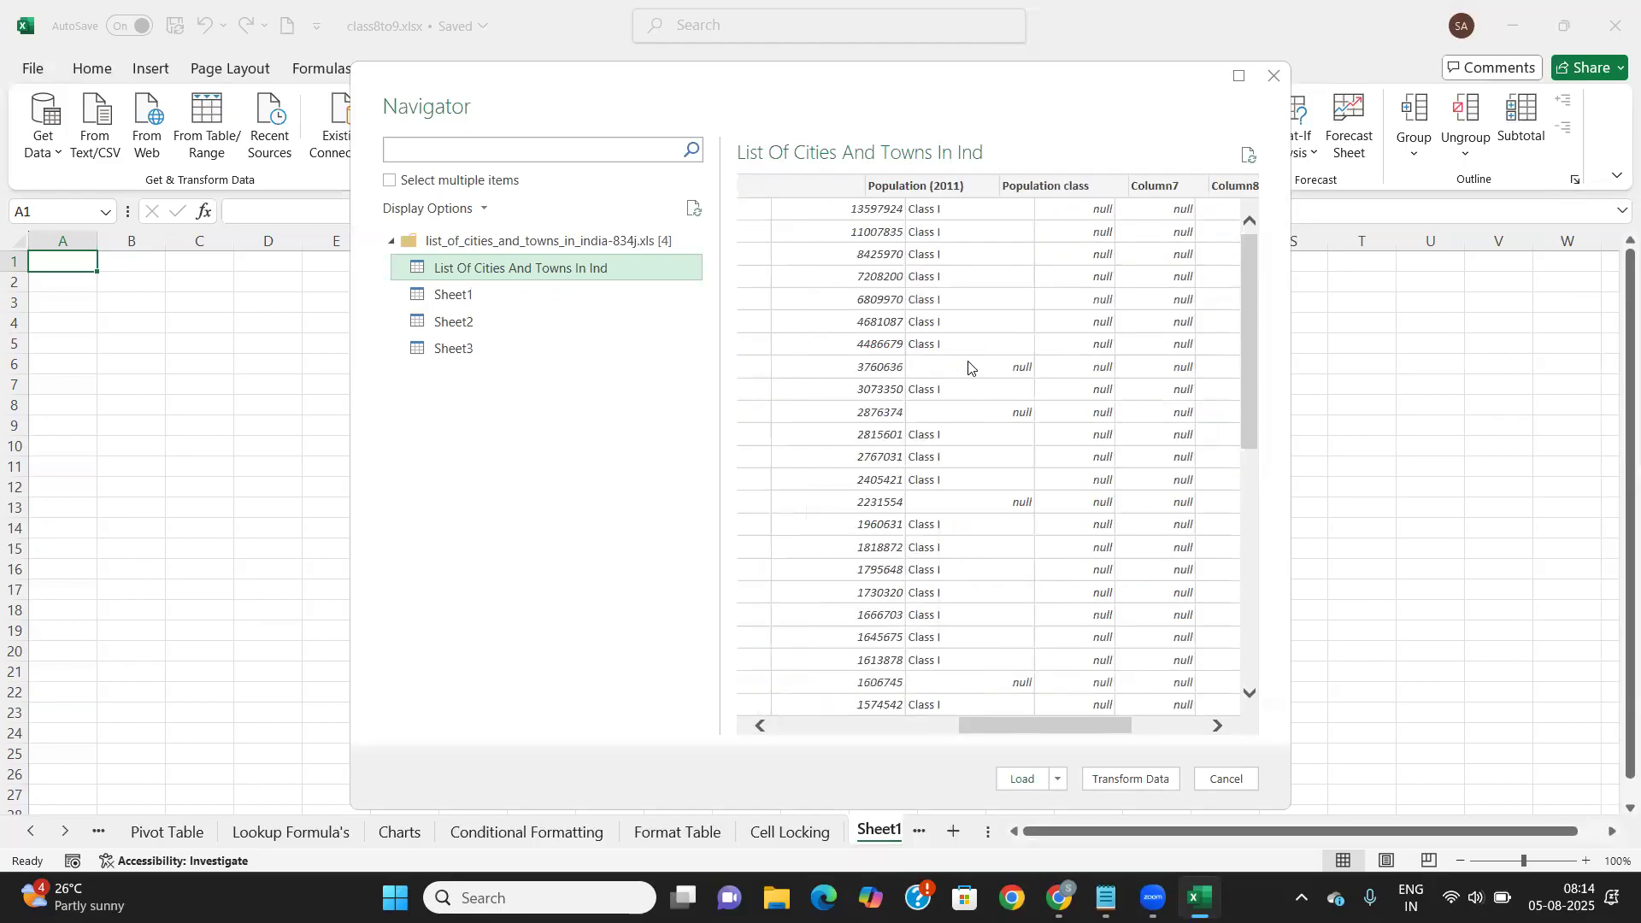
scroll(968, 368, "right", 3)
scroll(968, 368, "left", 8)
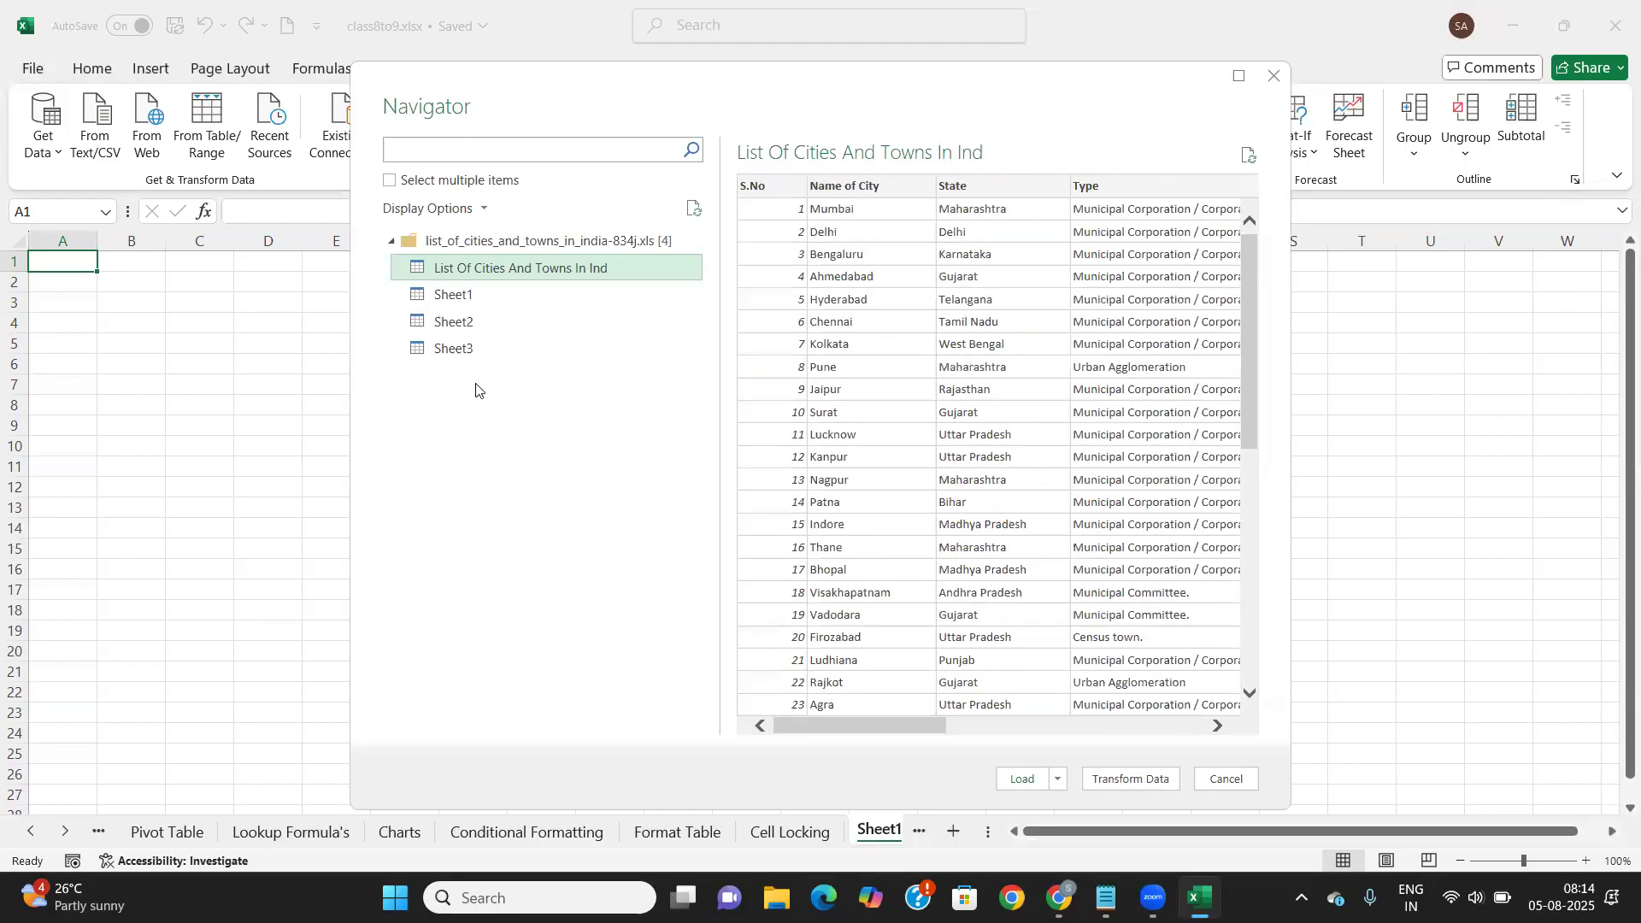
left_click(459, 299)
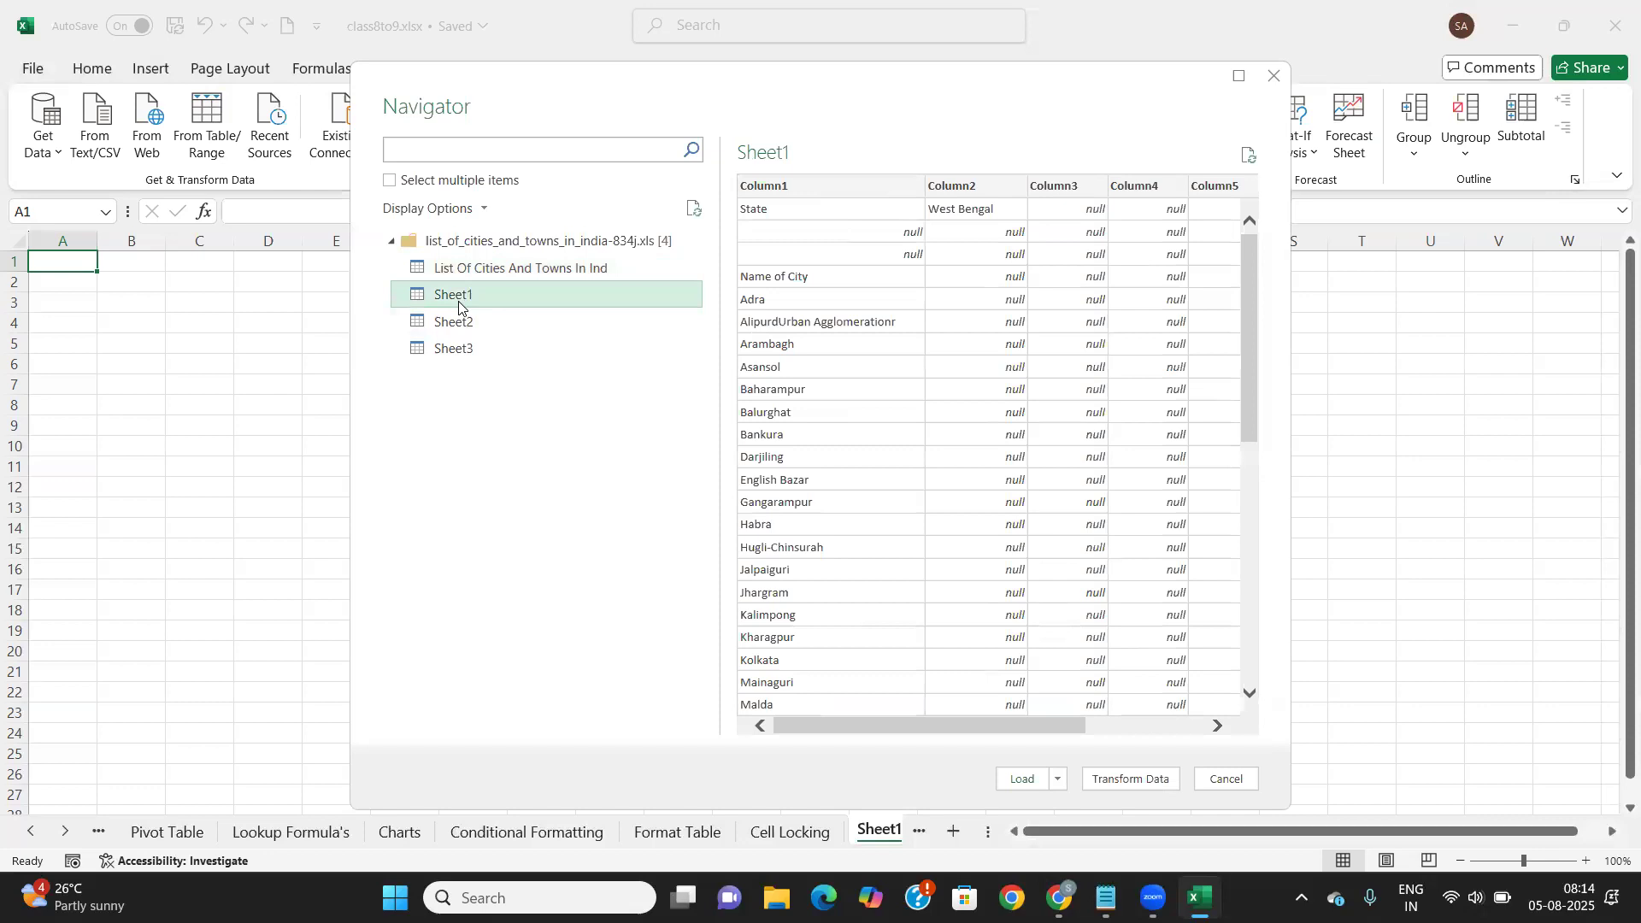
left_click(462, 321)
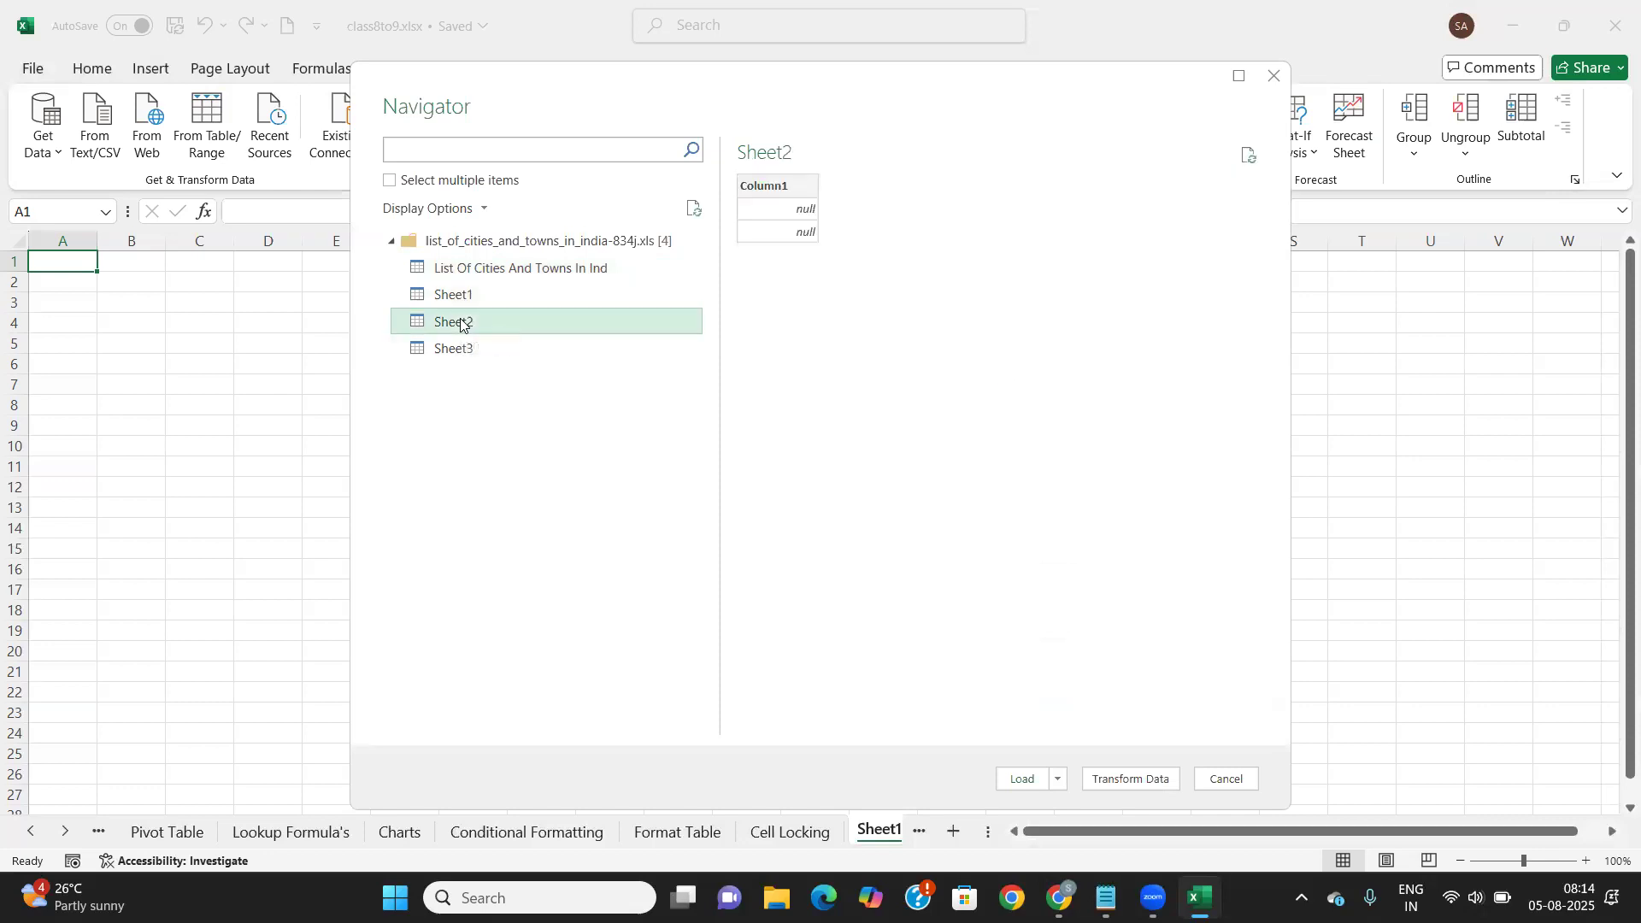
left_click(458, 350)
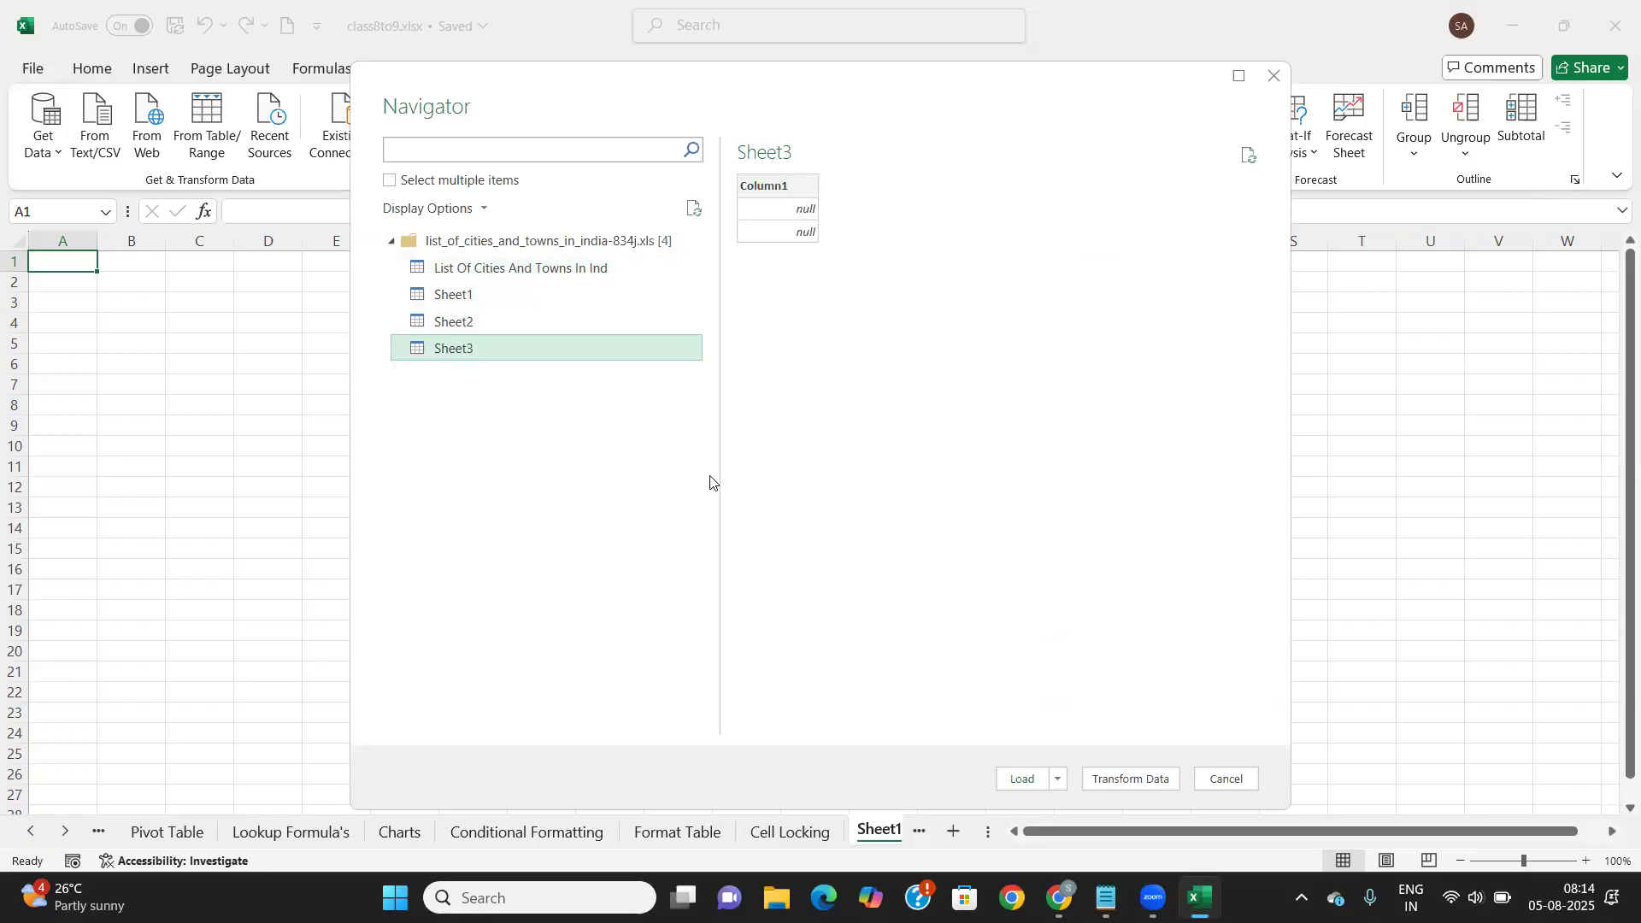
Select the whole cities workbook and load it into the Power Query Editor
left_click(542, 241)
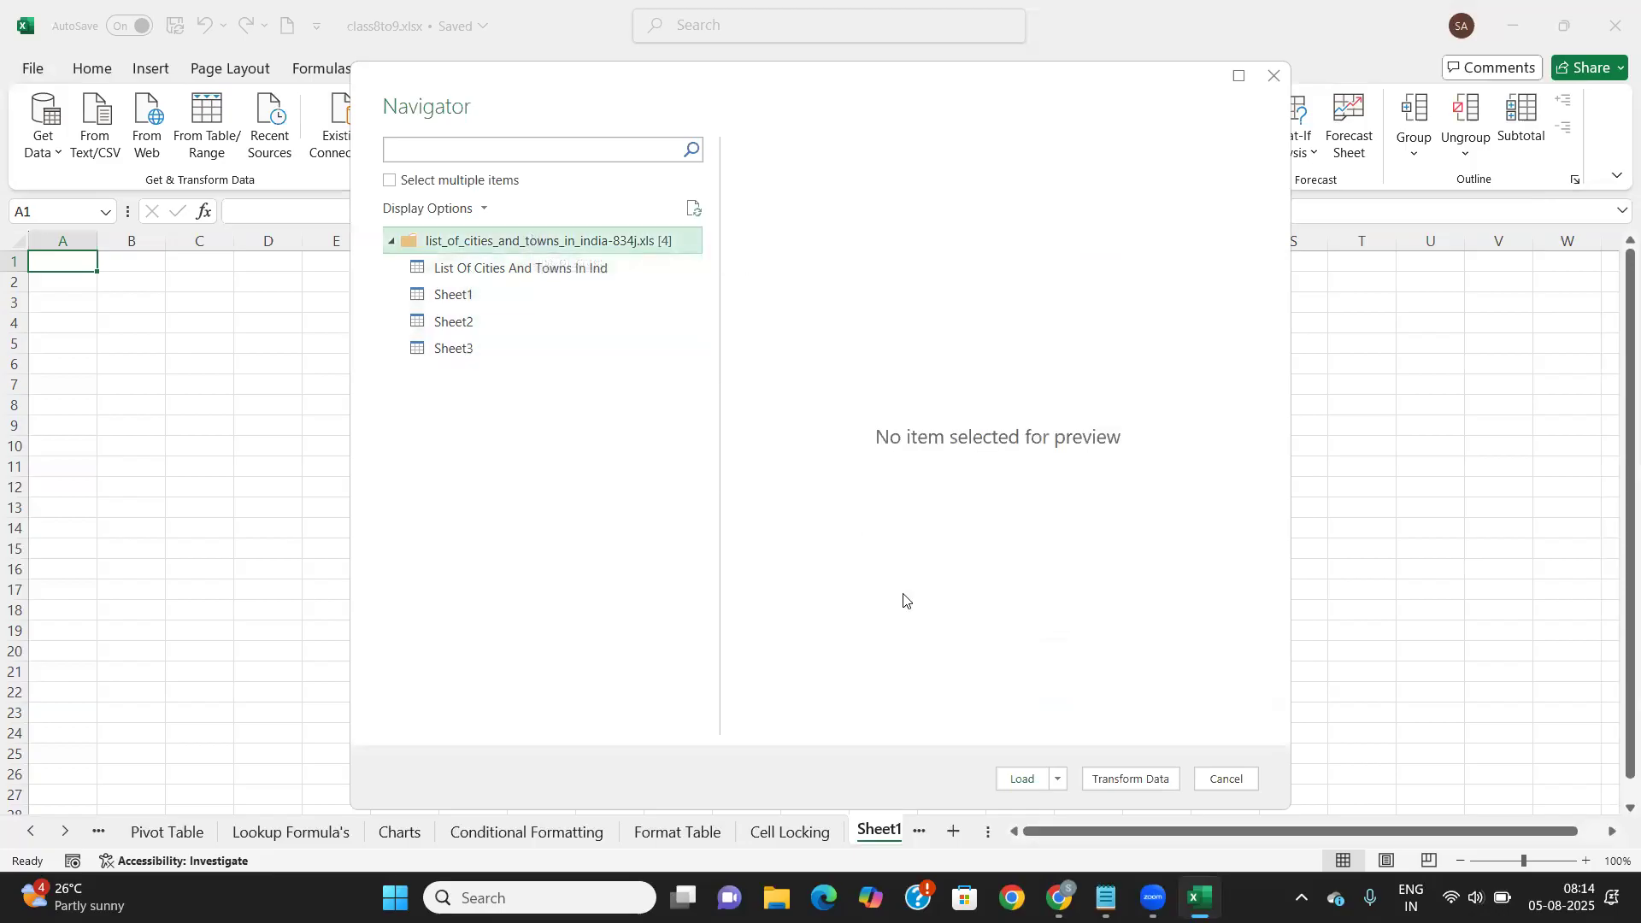
left_click(522, 270)
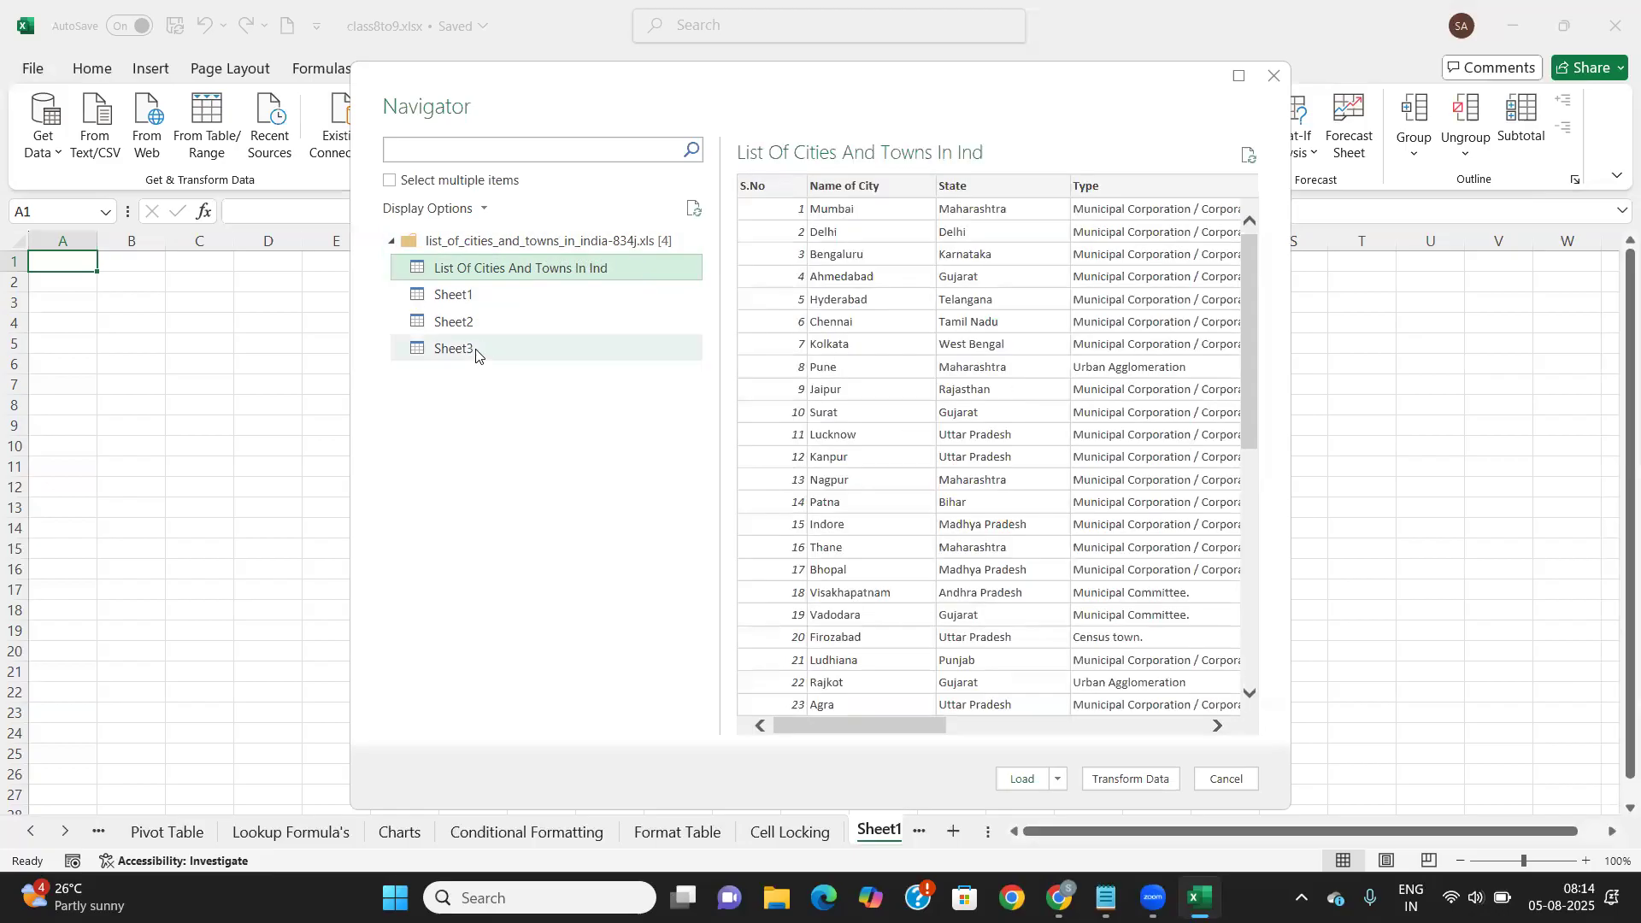
left_click(476, 350)
left_click(494, 268)
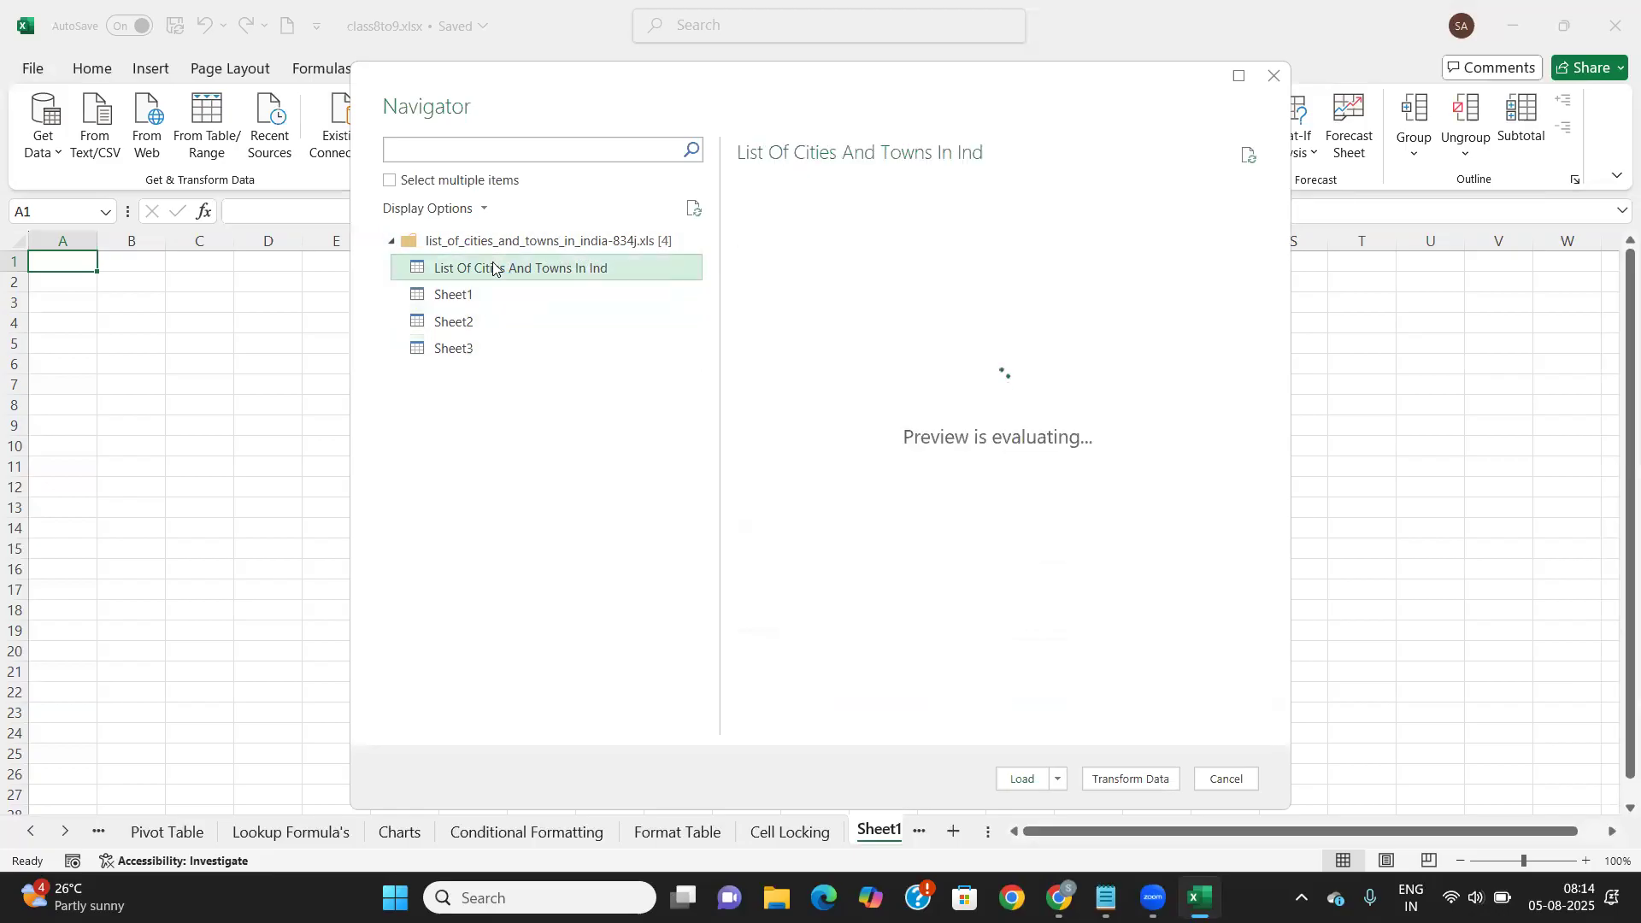
left_click(486, 244)
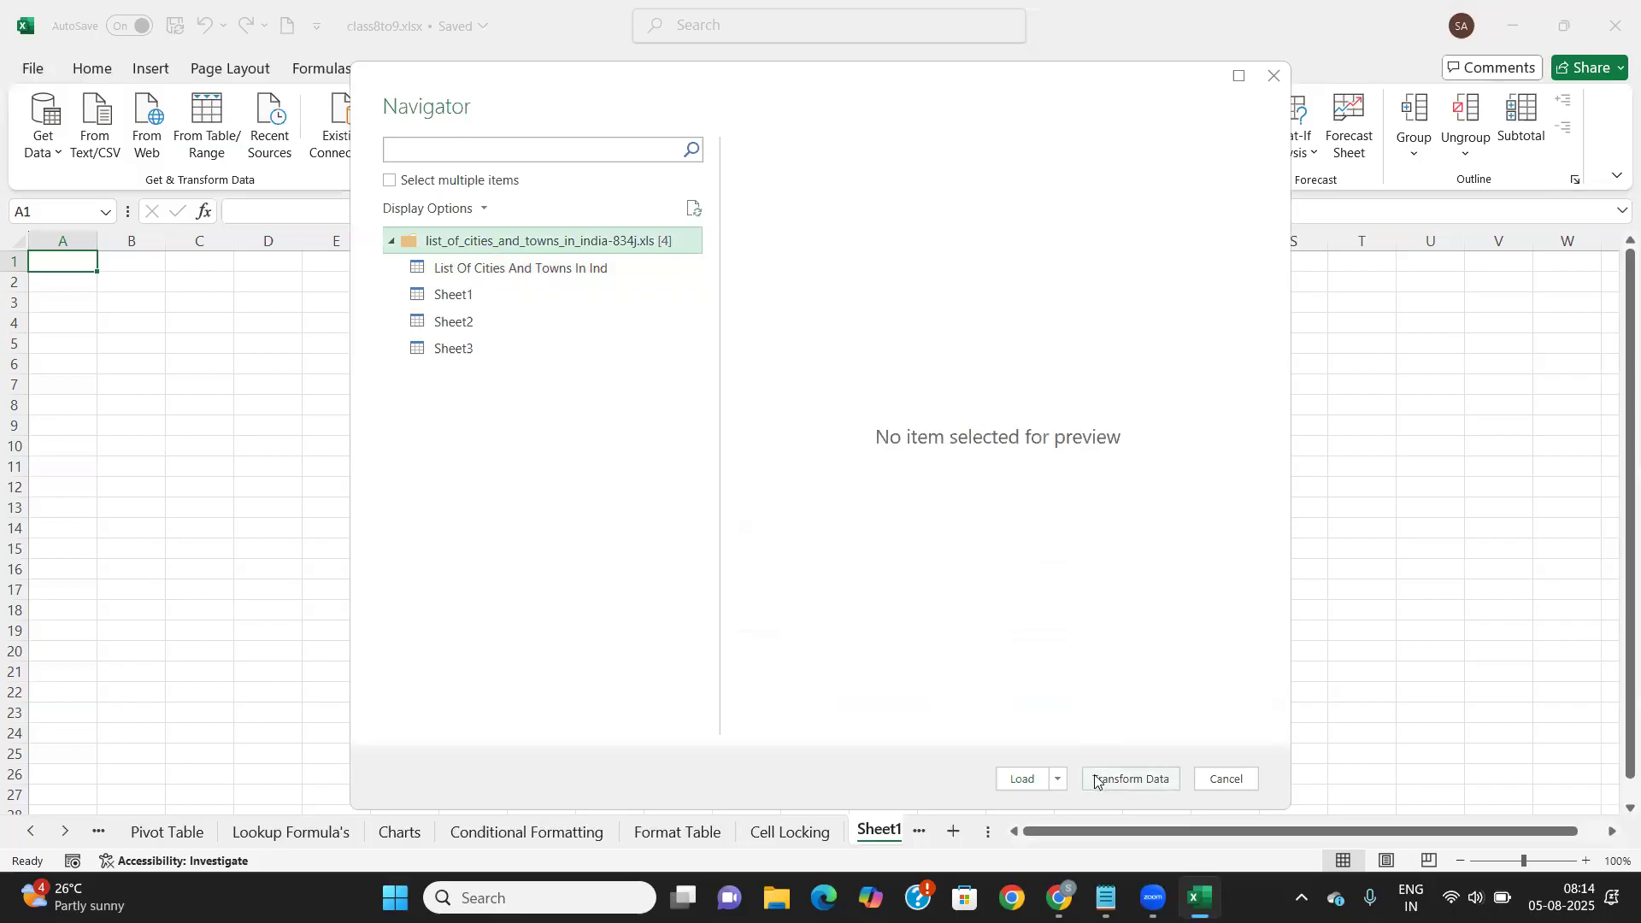
left_click(1120, 779)
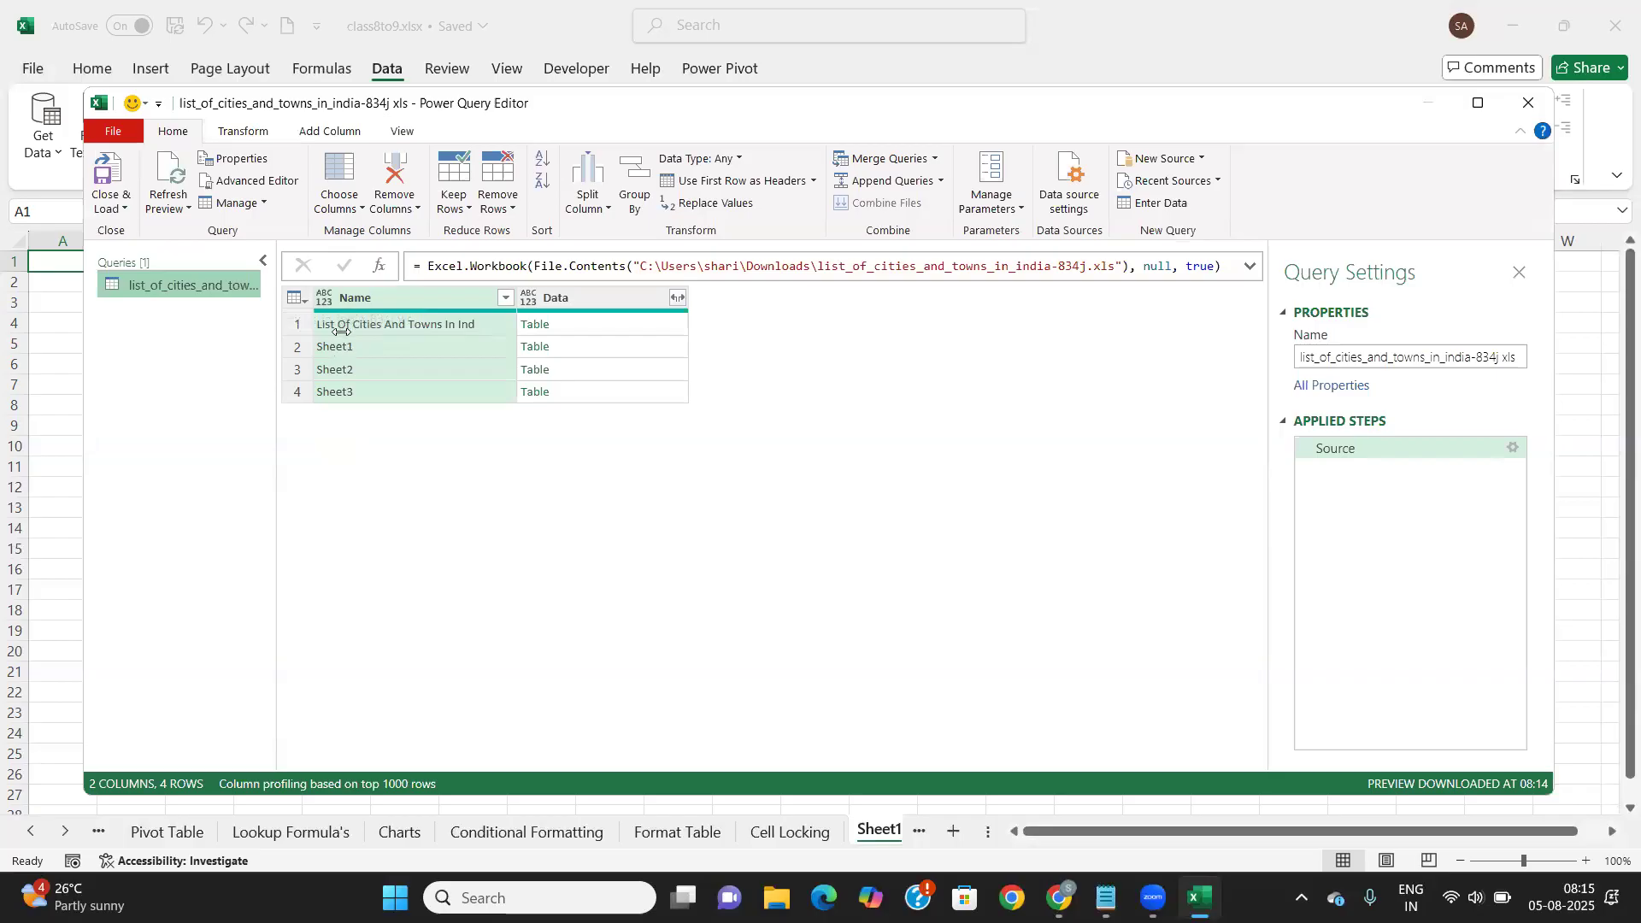
Remove the Changed Type, Promoted Headers and Navigation steps, then add the row-1 cities Table as a new query
left_click(535, 333)
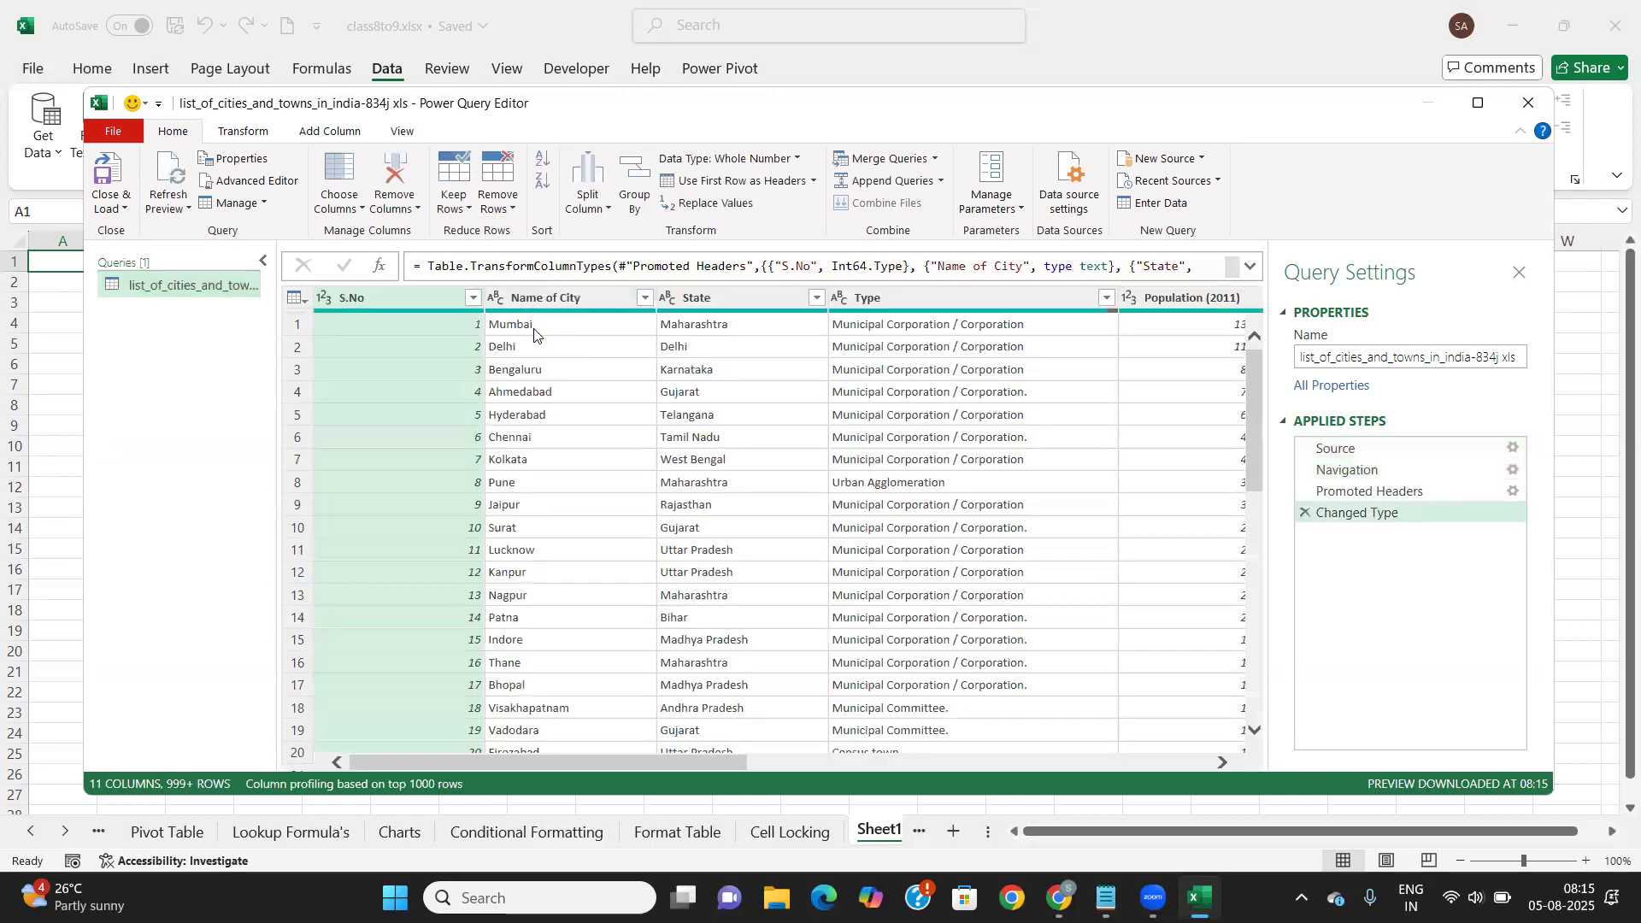
left_click(1306, 513)
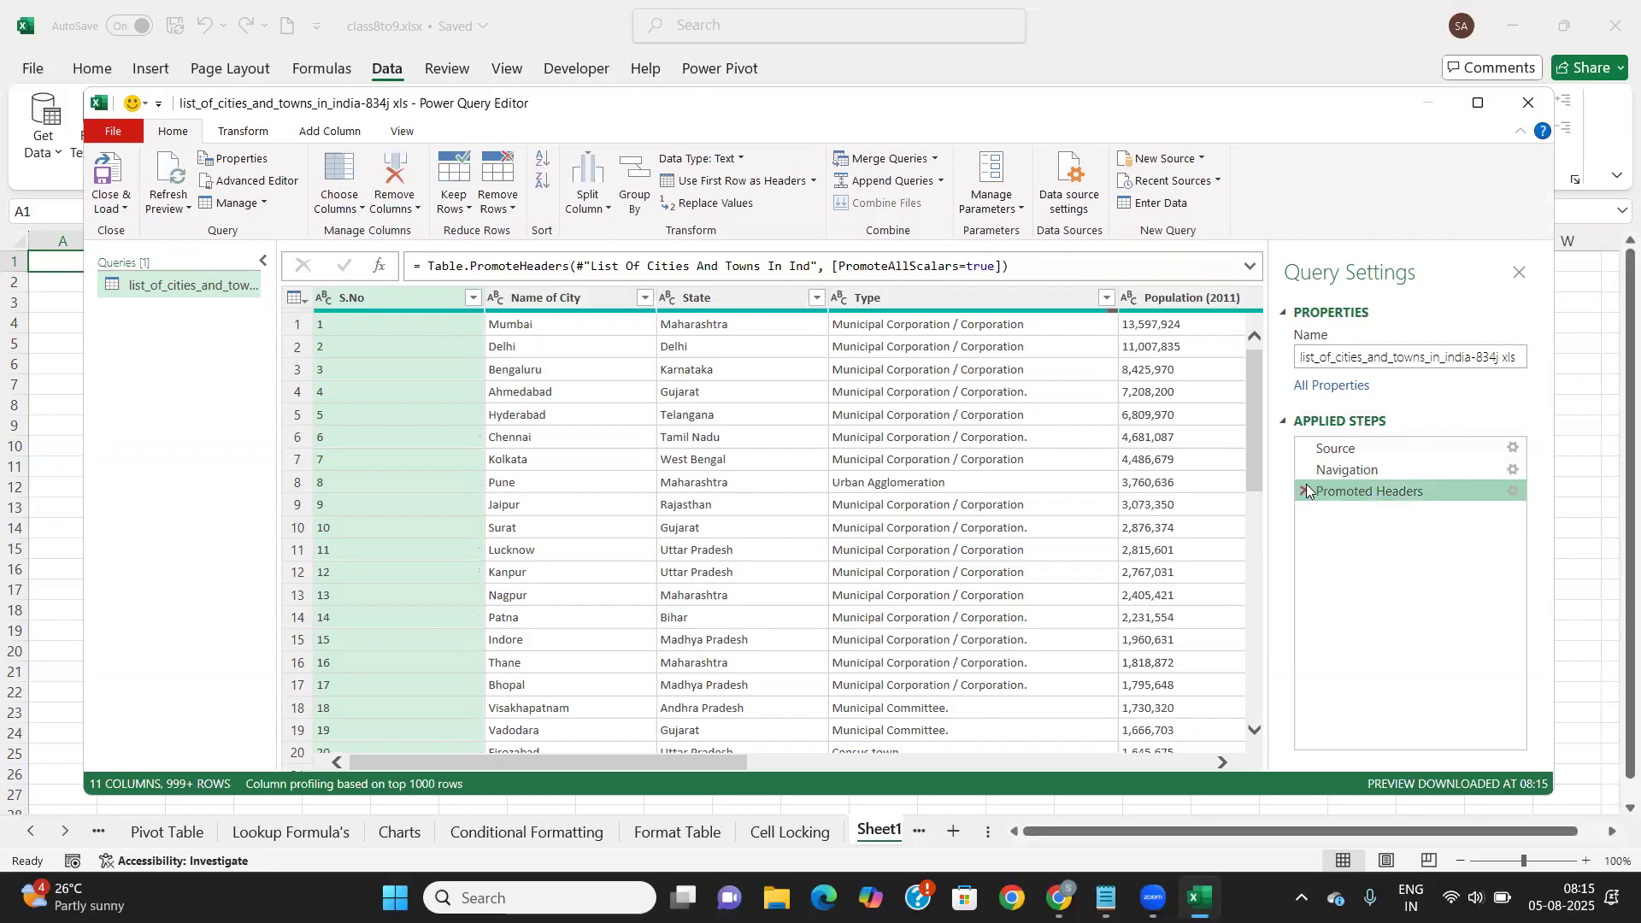
left_click(1305, 493)
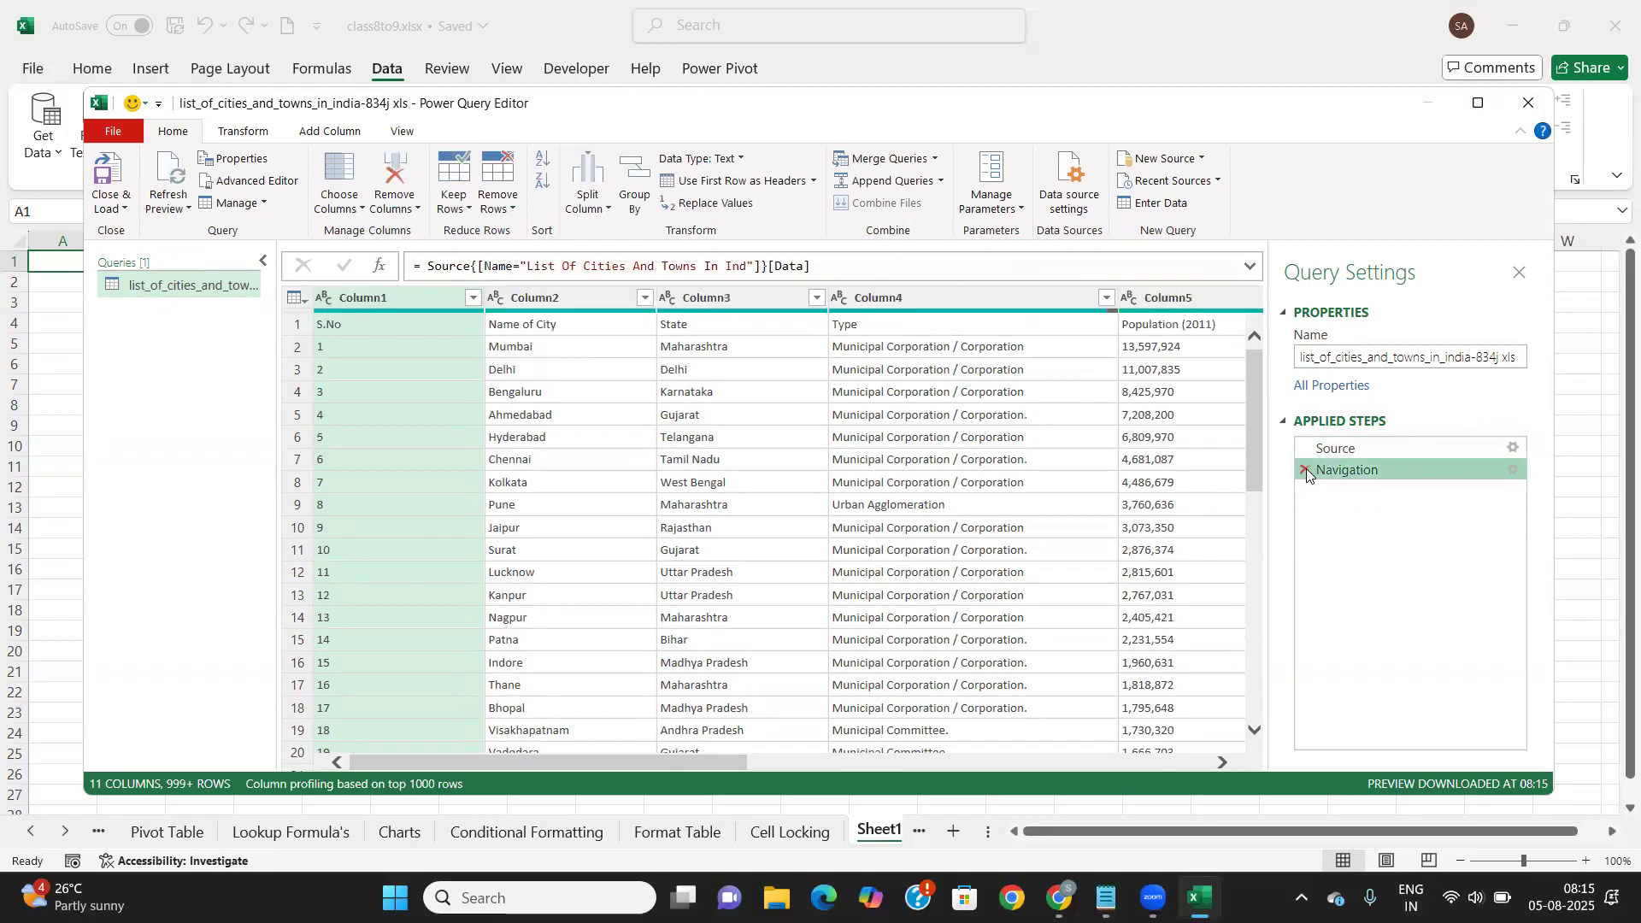
left_click(1305, 469)
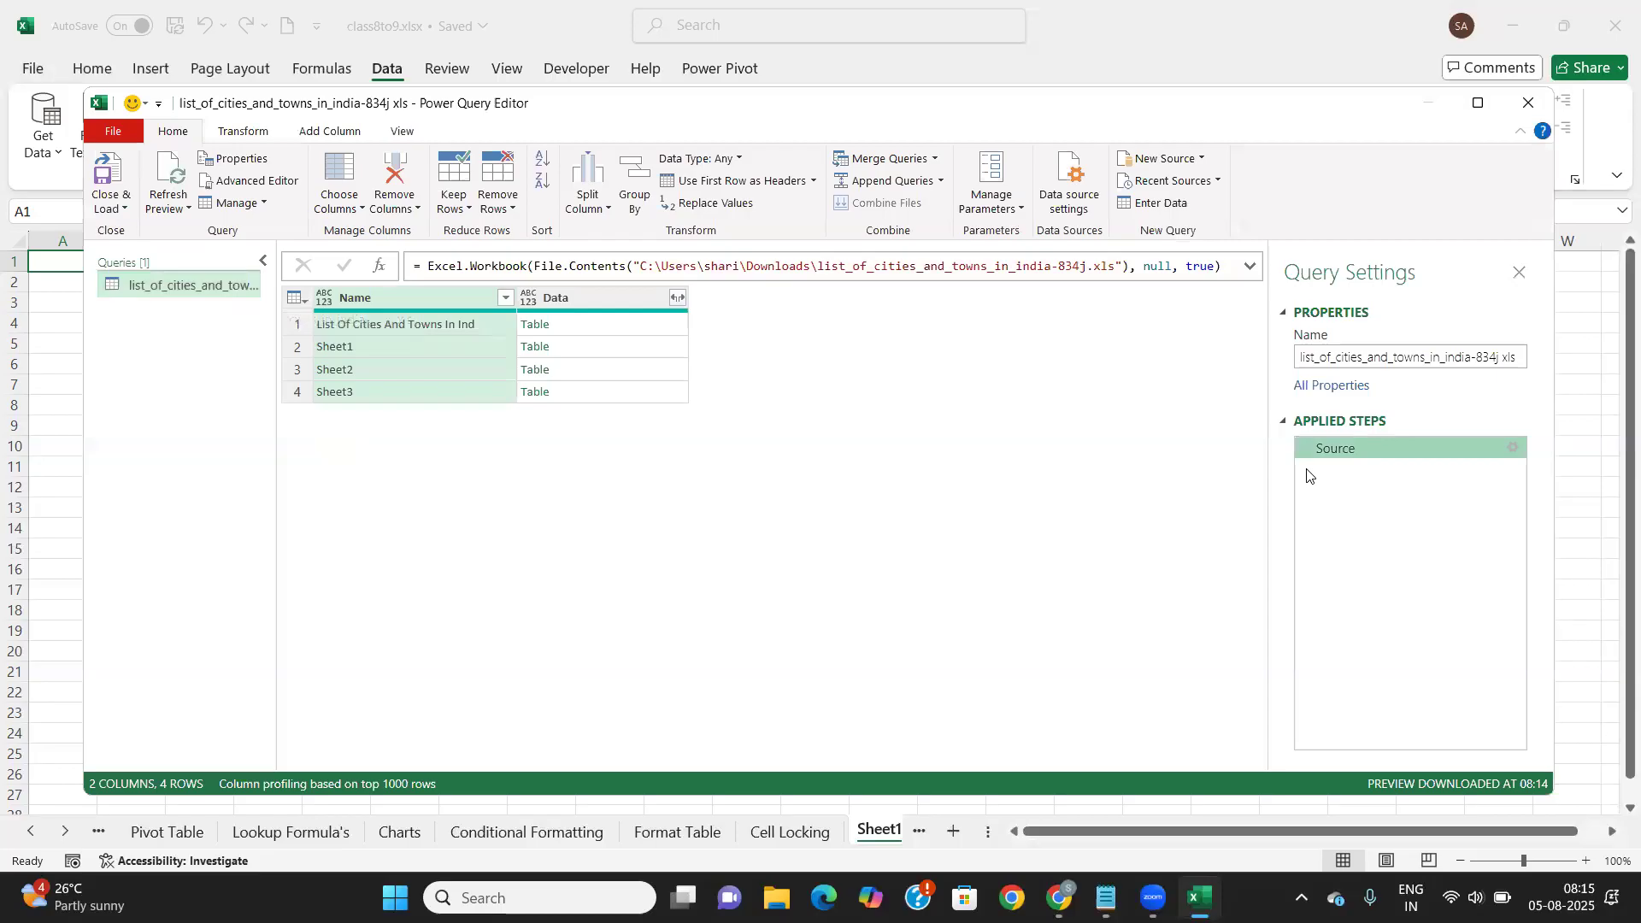
right_click(545, 326)
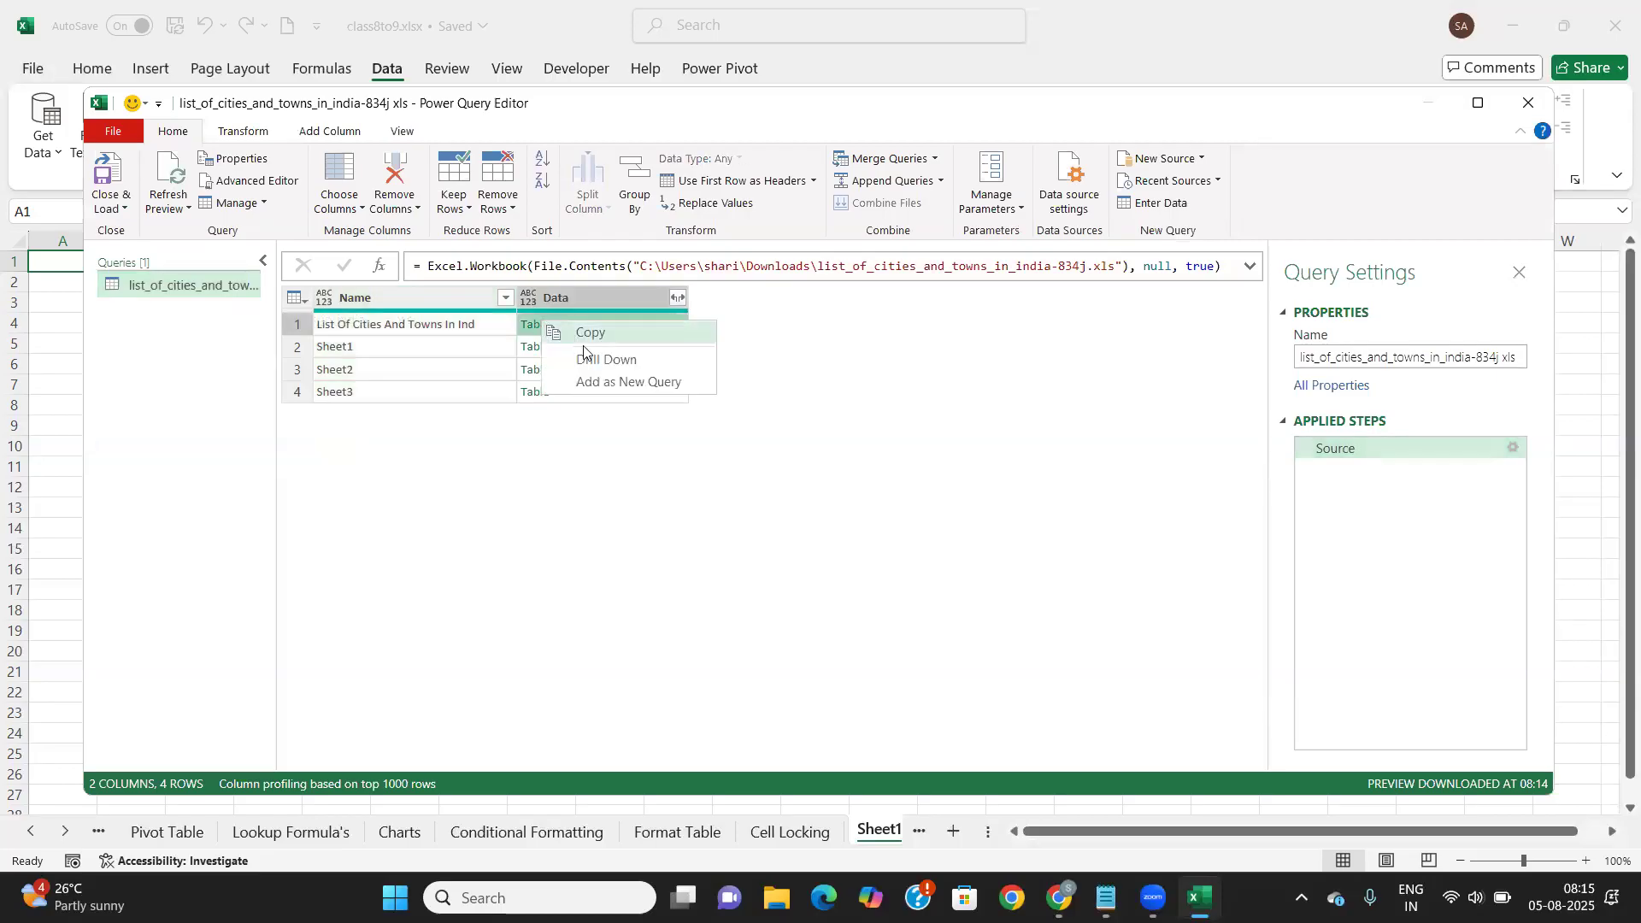
left_click(600, 387)
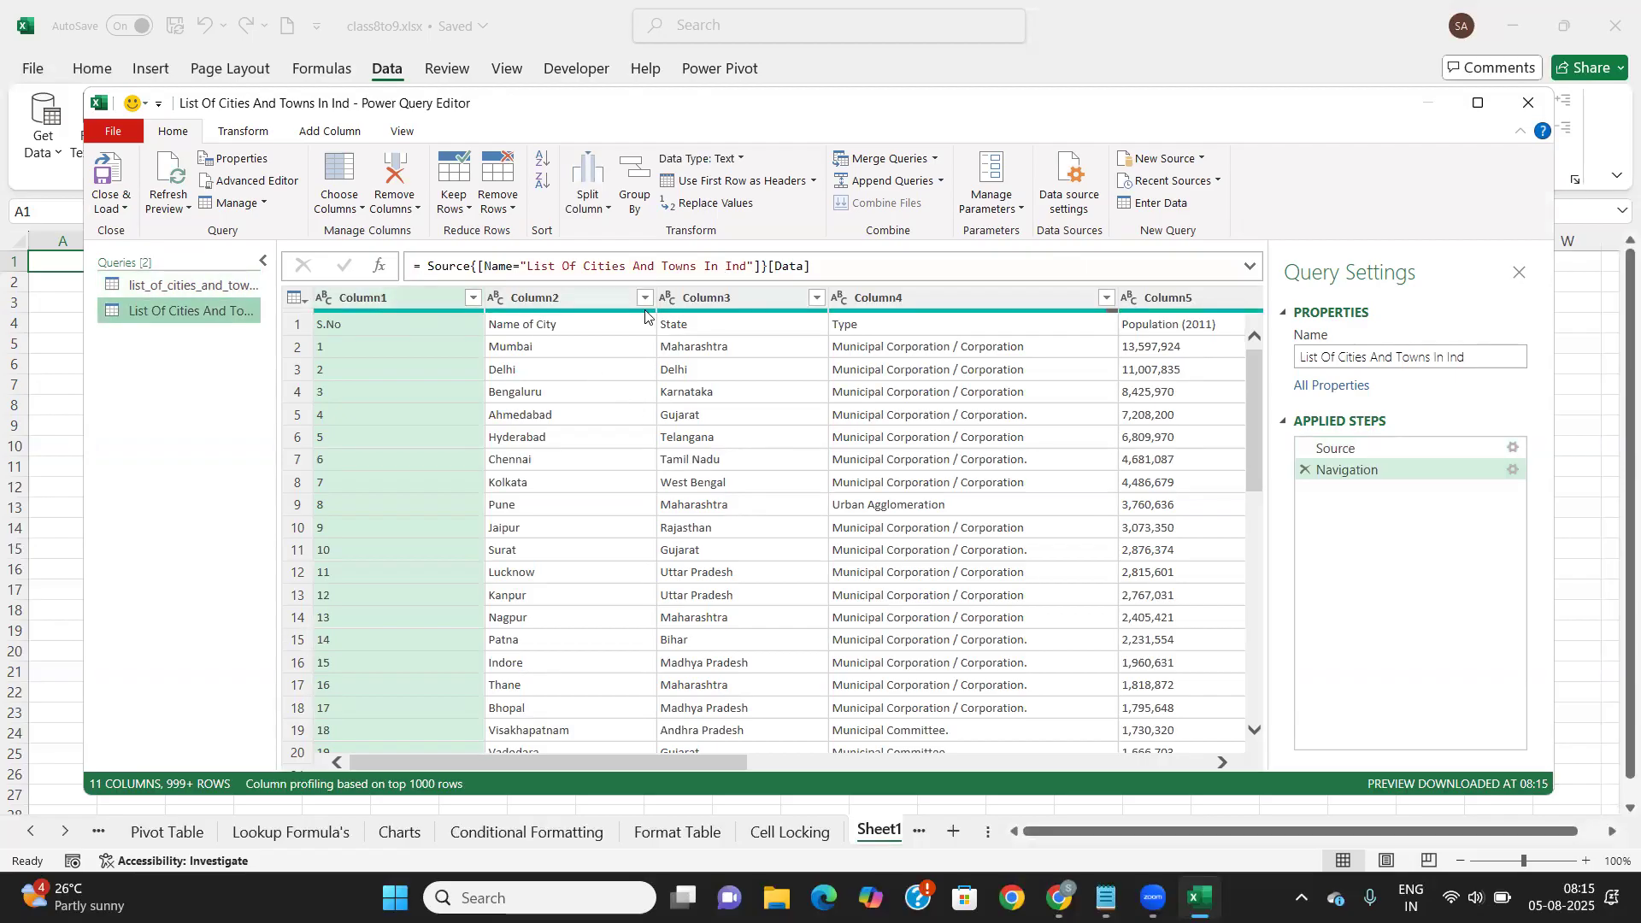
Promote the cities query's first row (S.No, Name of City, State, Type, ...) to column headers
left_click(376, 322)
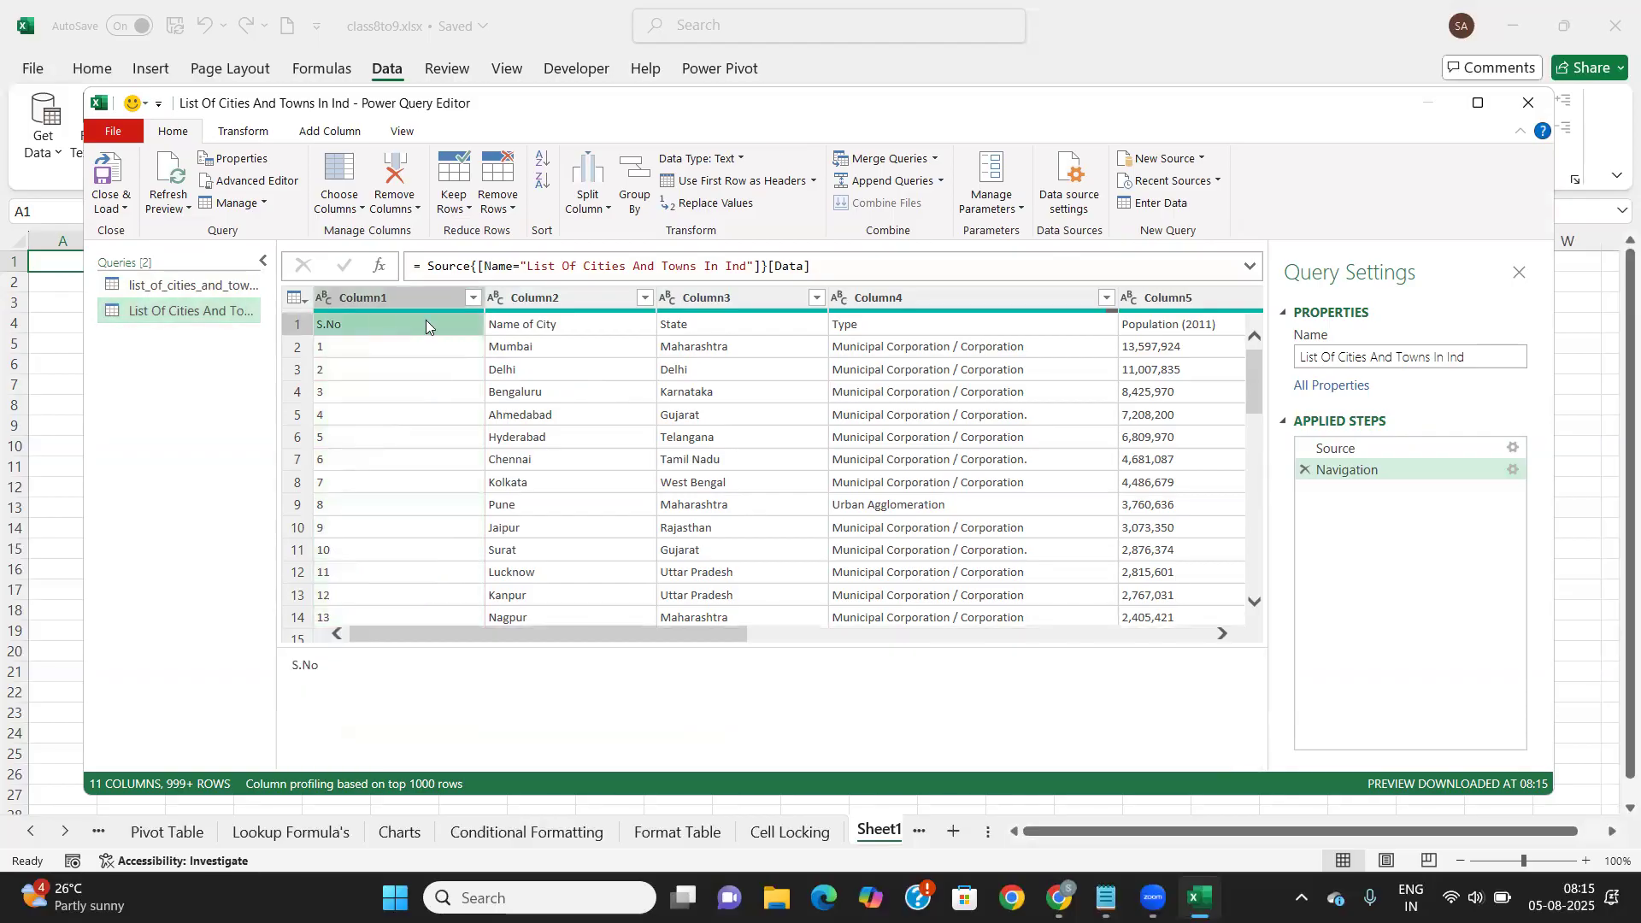
left_click(400, 293)
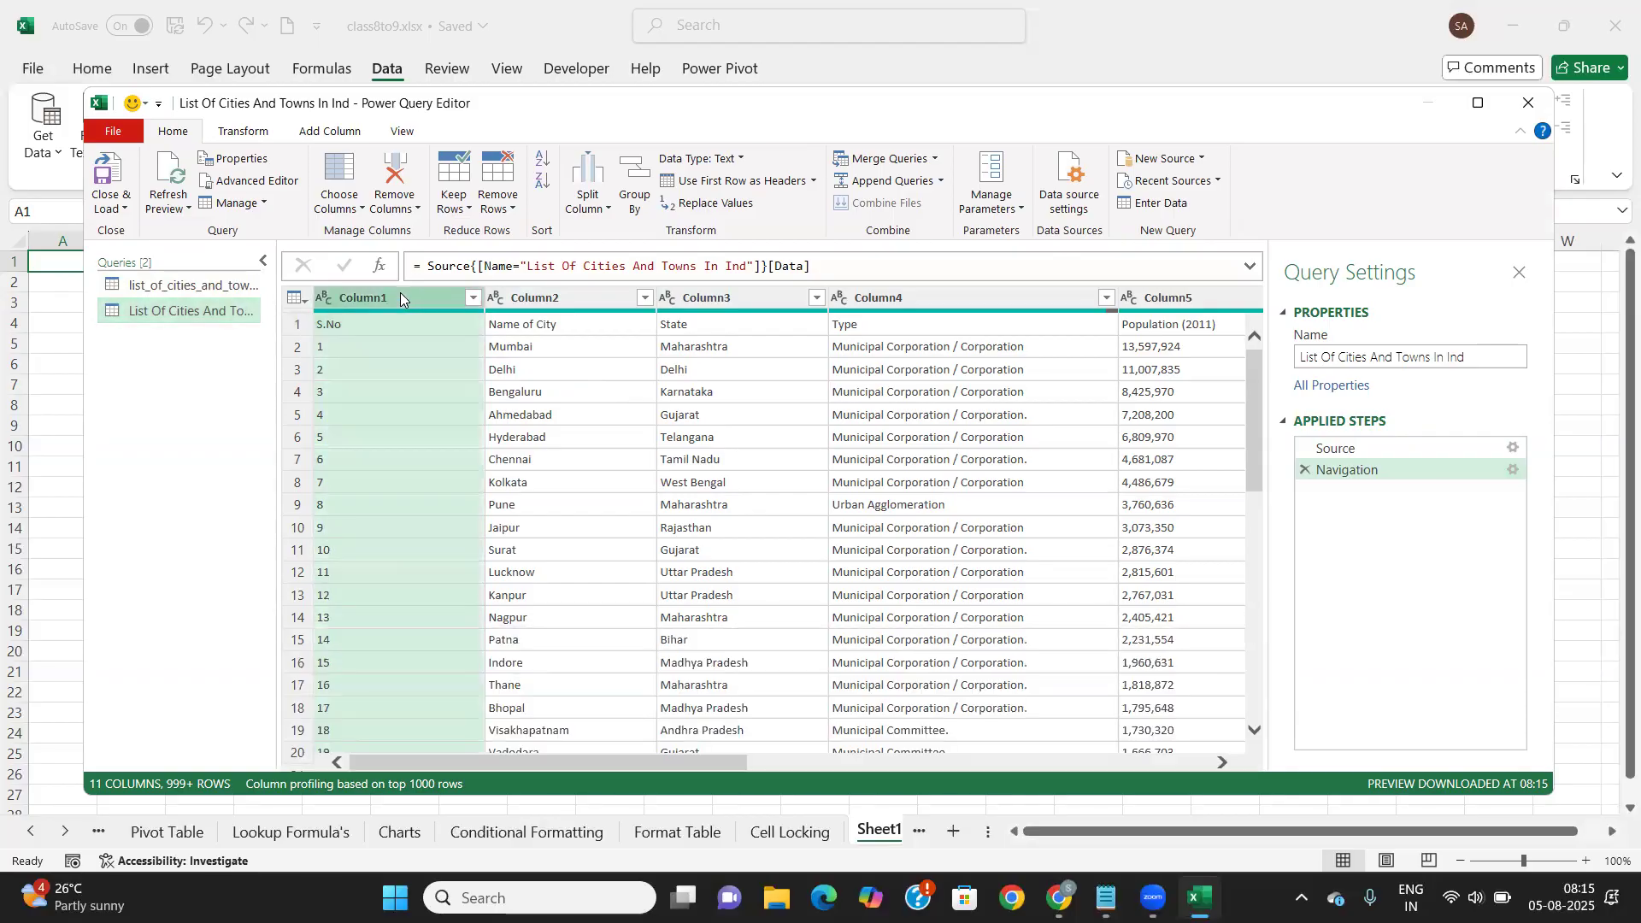
left_click(244, 132)
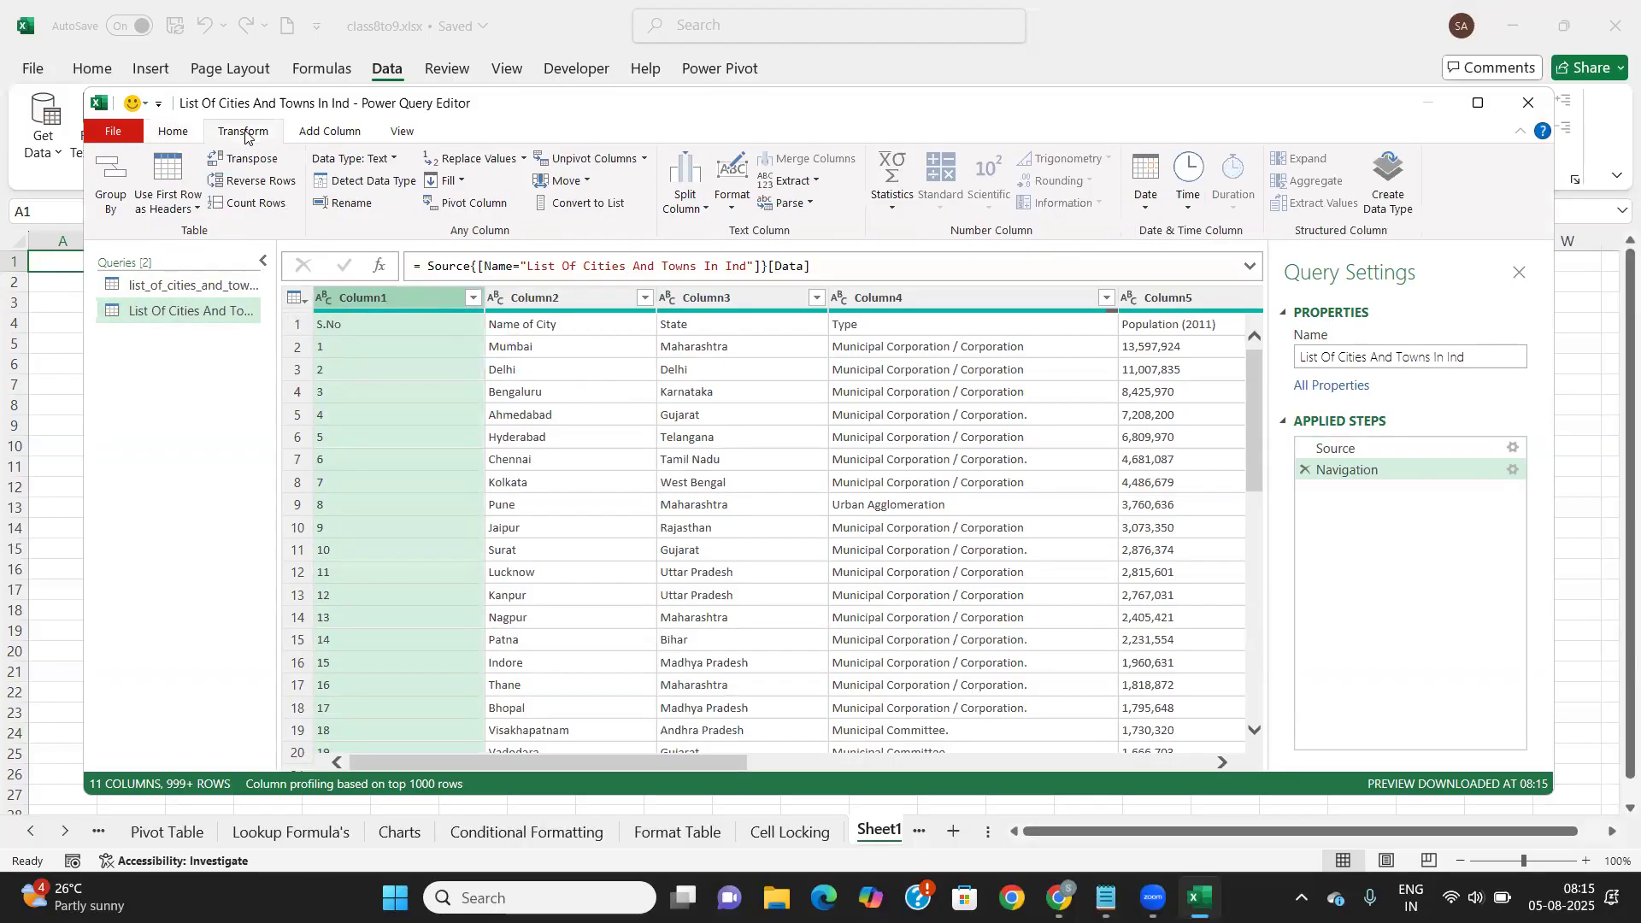
left_click(195, 207)
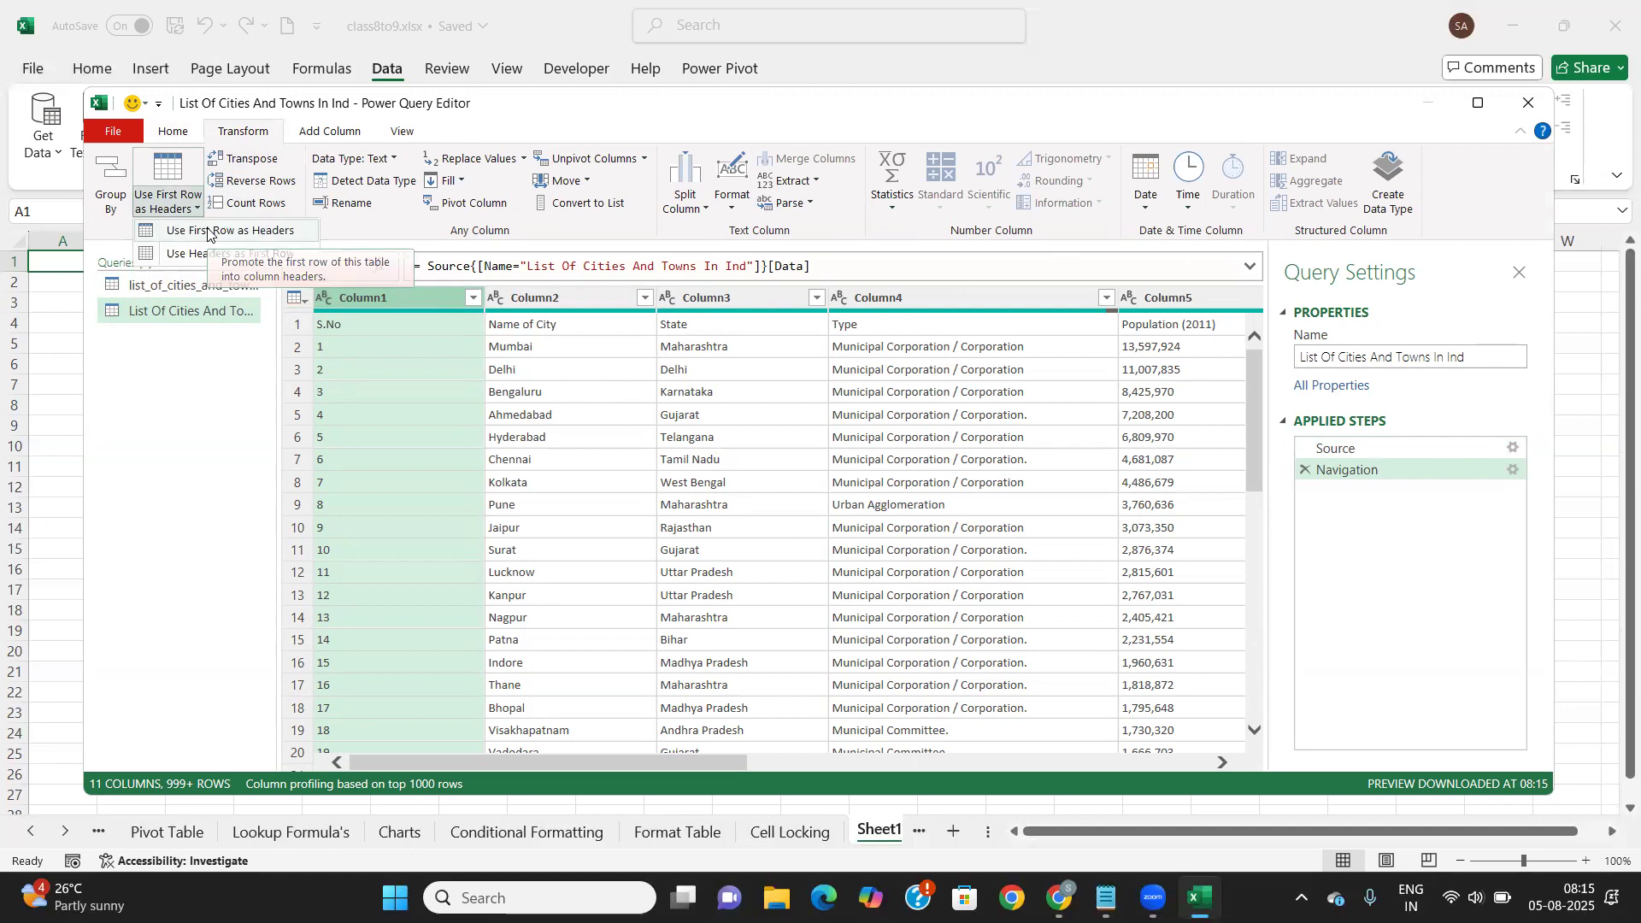
left_click(208, 231)
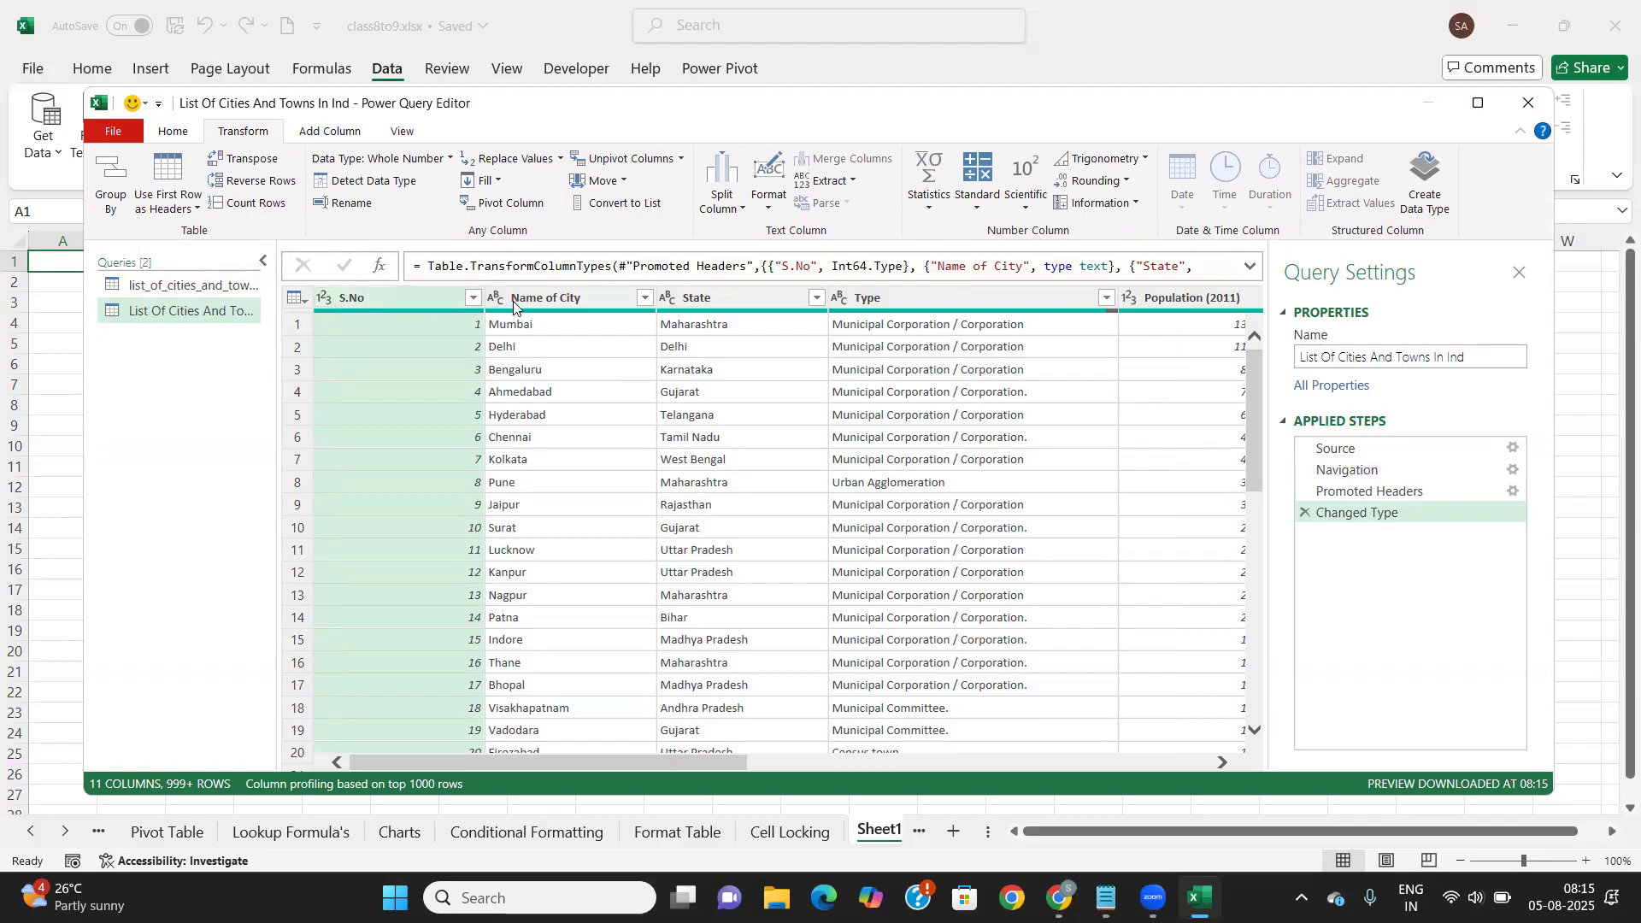
scroll(804, 389, "right", 2)
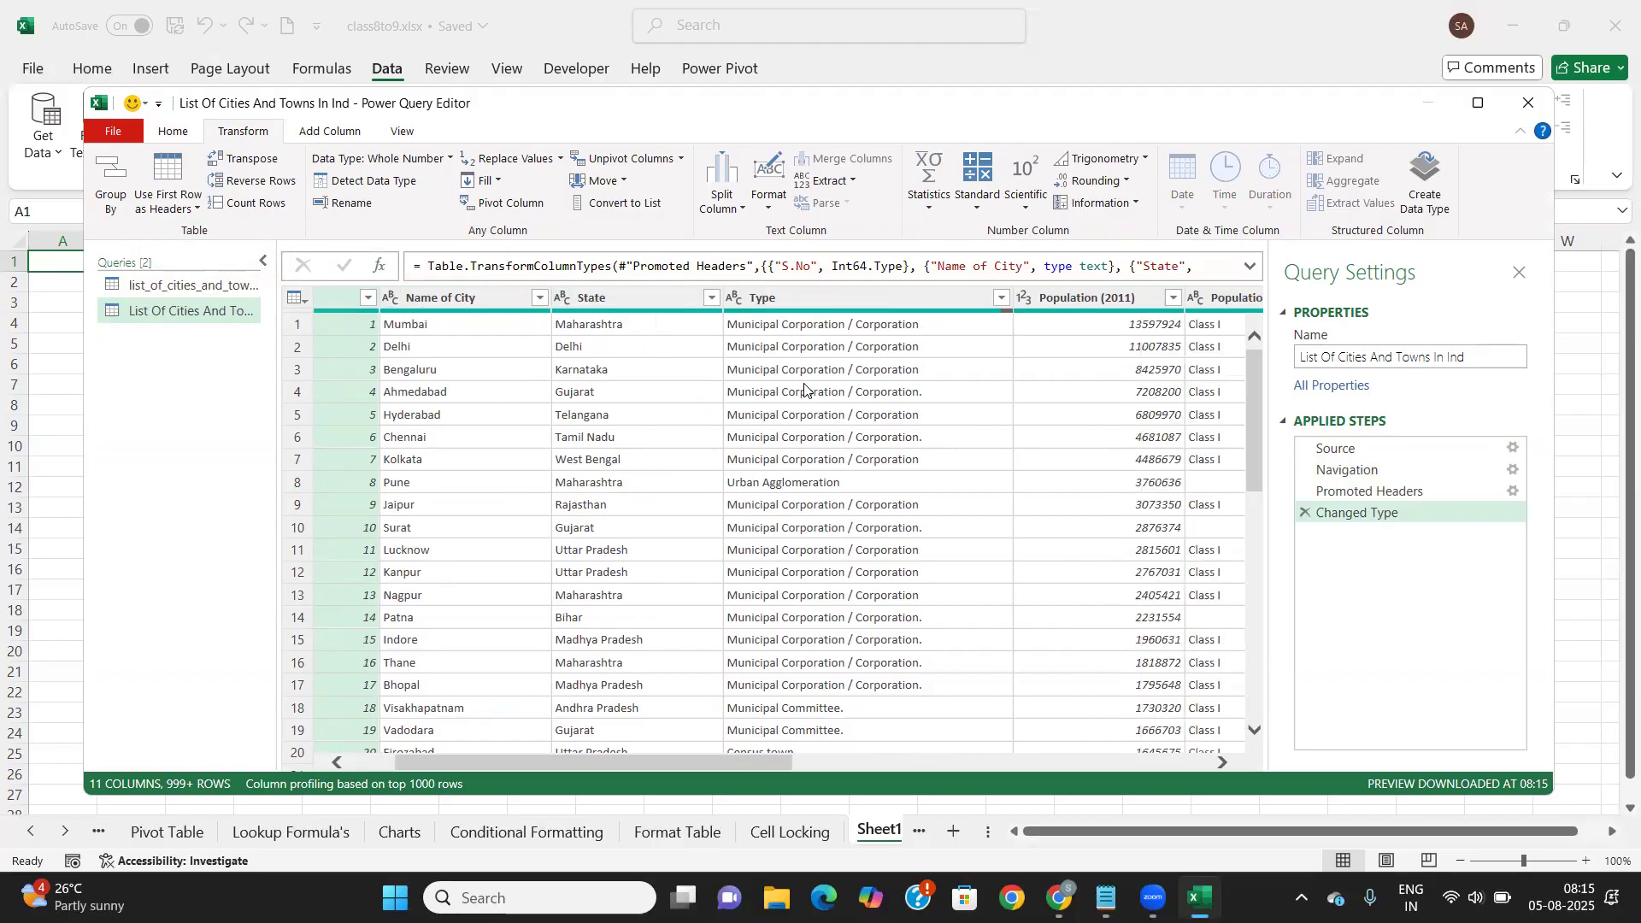
scroll(804, 388, "right", 5)
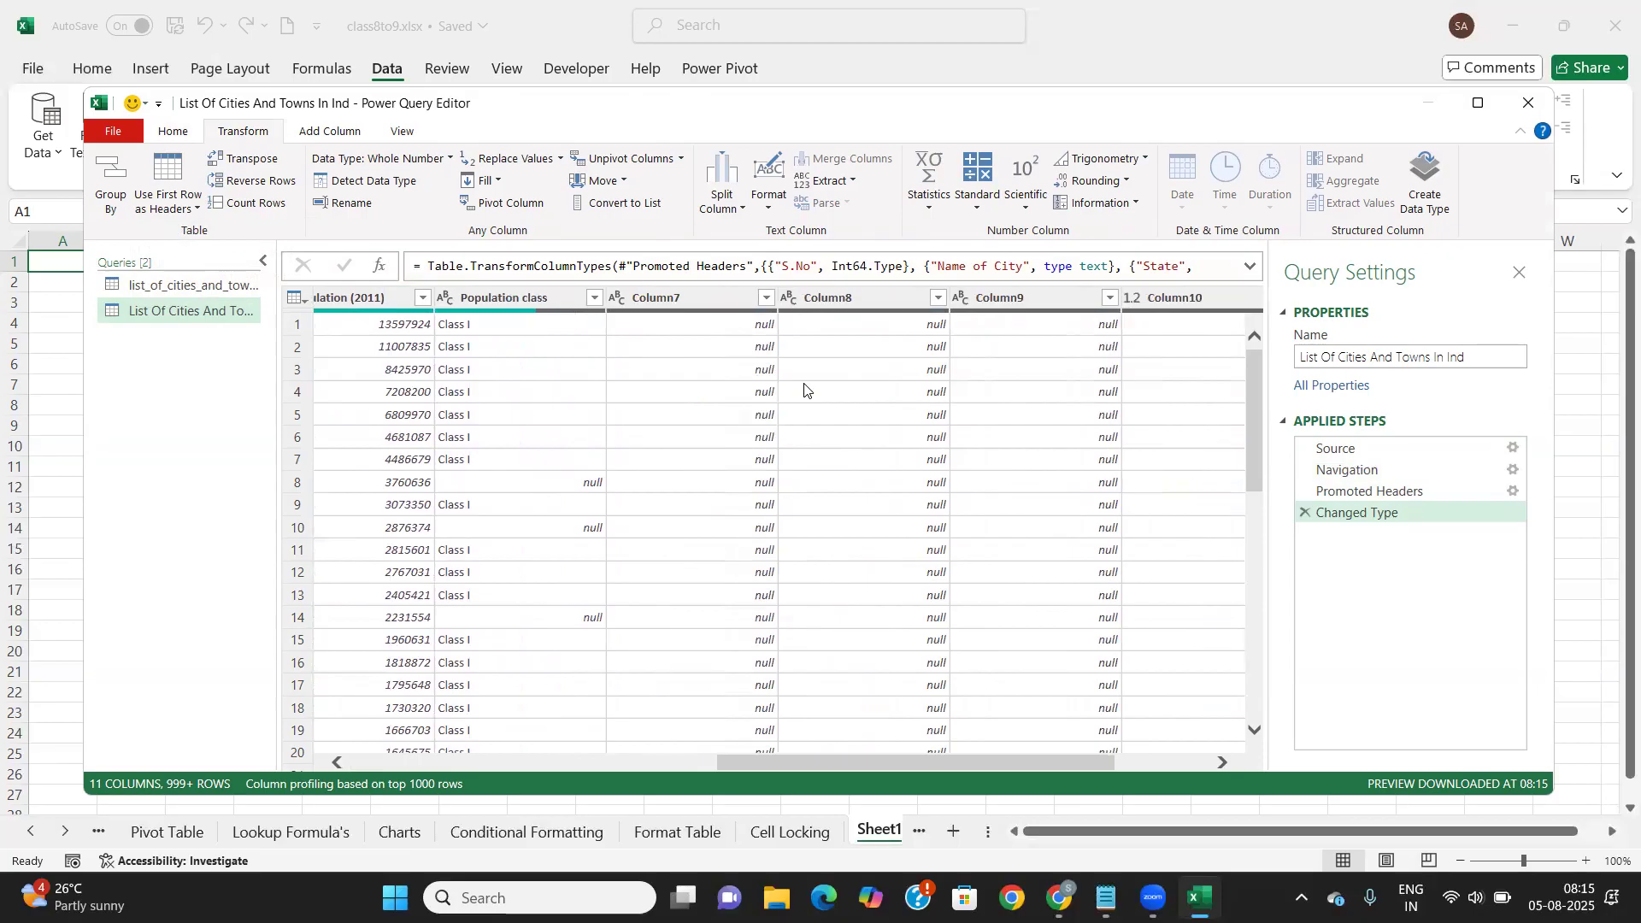
scroll(805, 391, "left", 2)
scroll(804, 390, "right", 2)
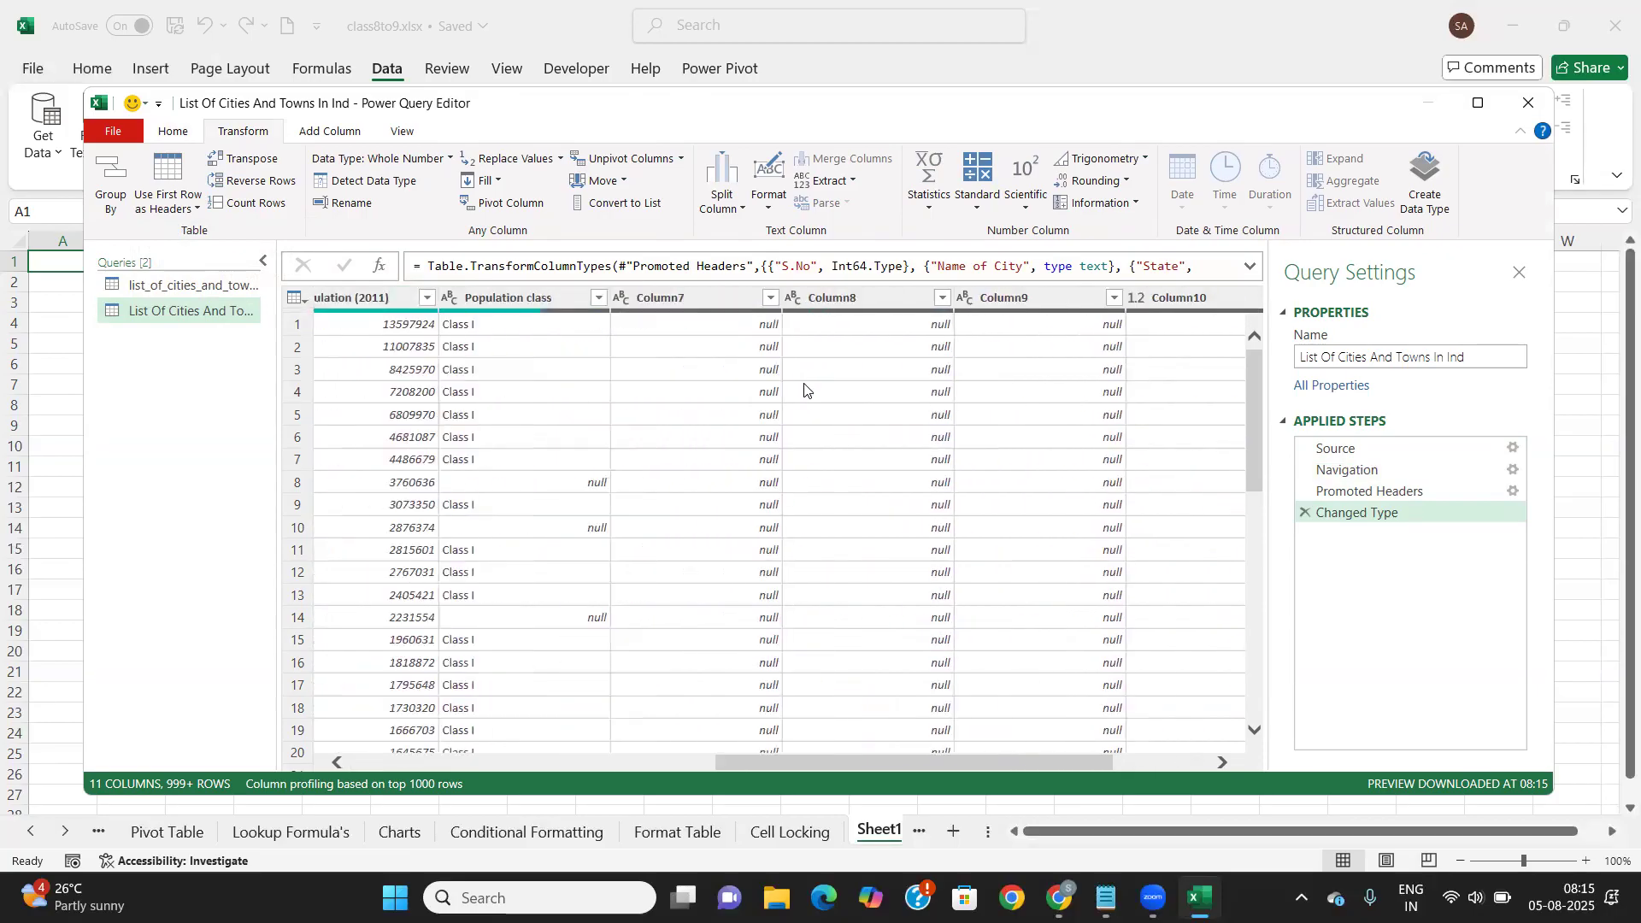
Delete the empty Column7, Column8, Column9, Column10 and Column11 from the cities query
left_click(703, 291)
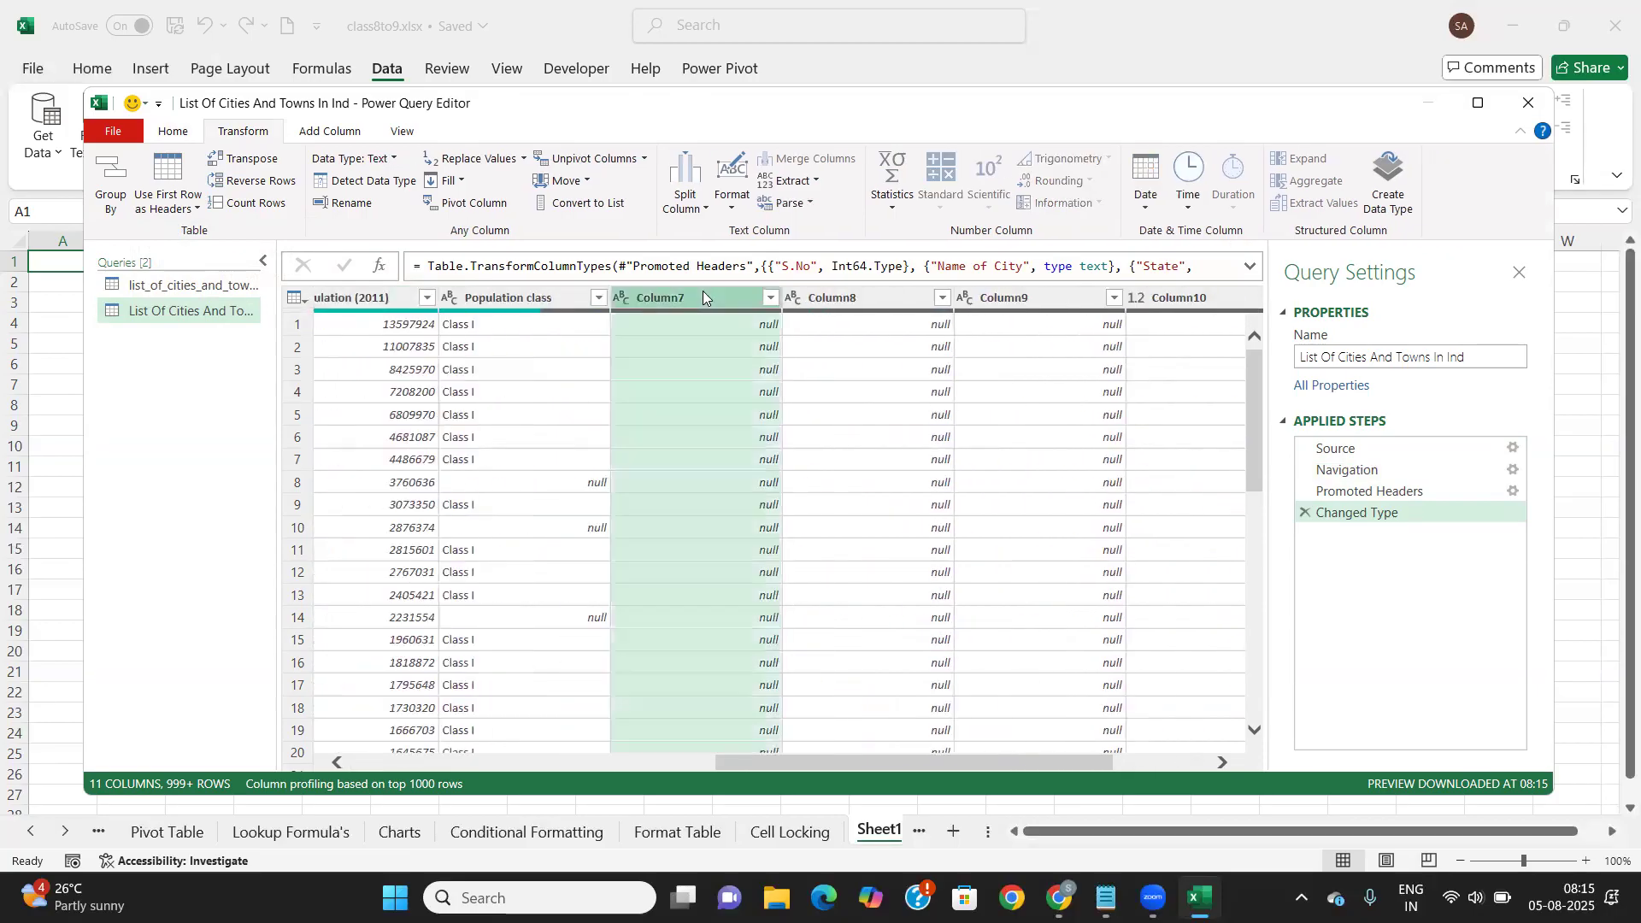
right_click(702, 291)
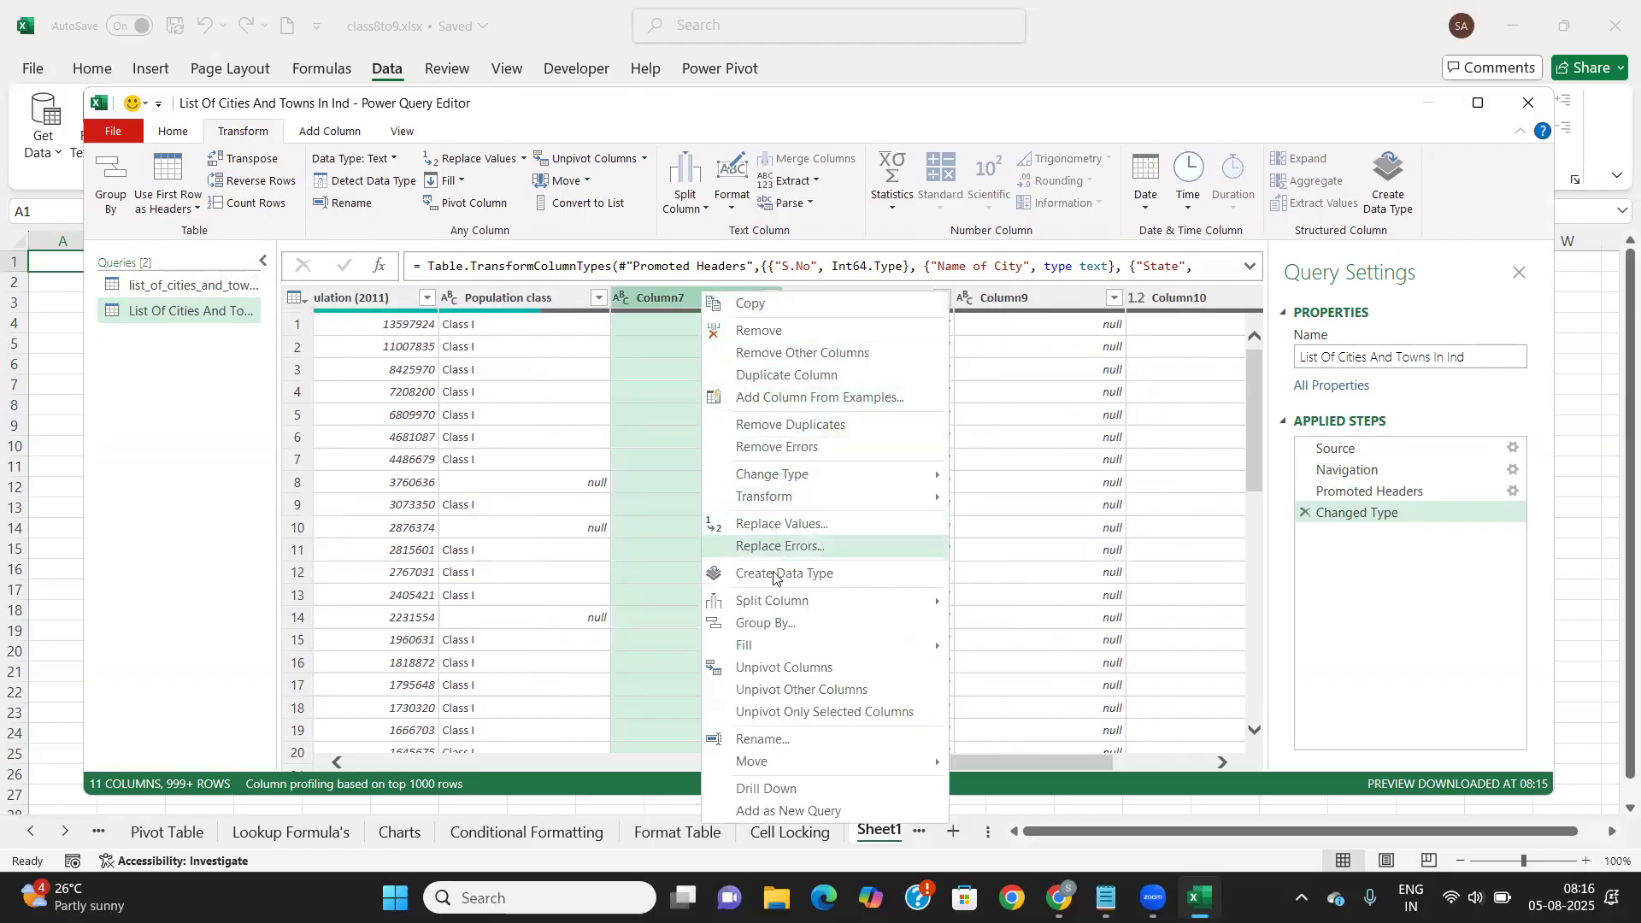
left_click(766, 332)
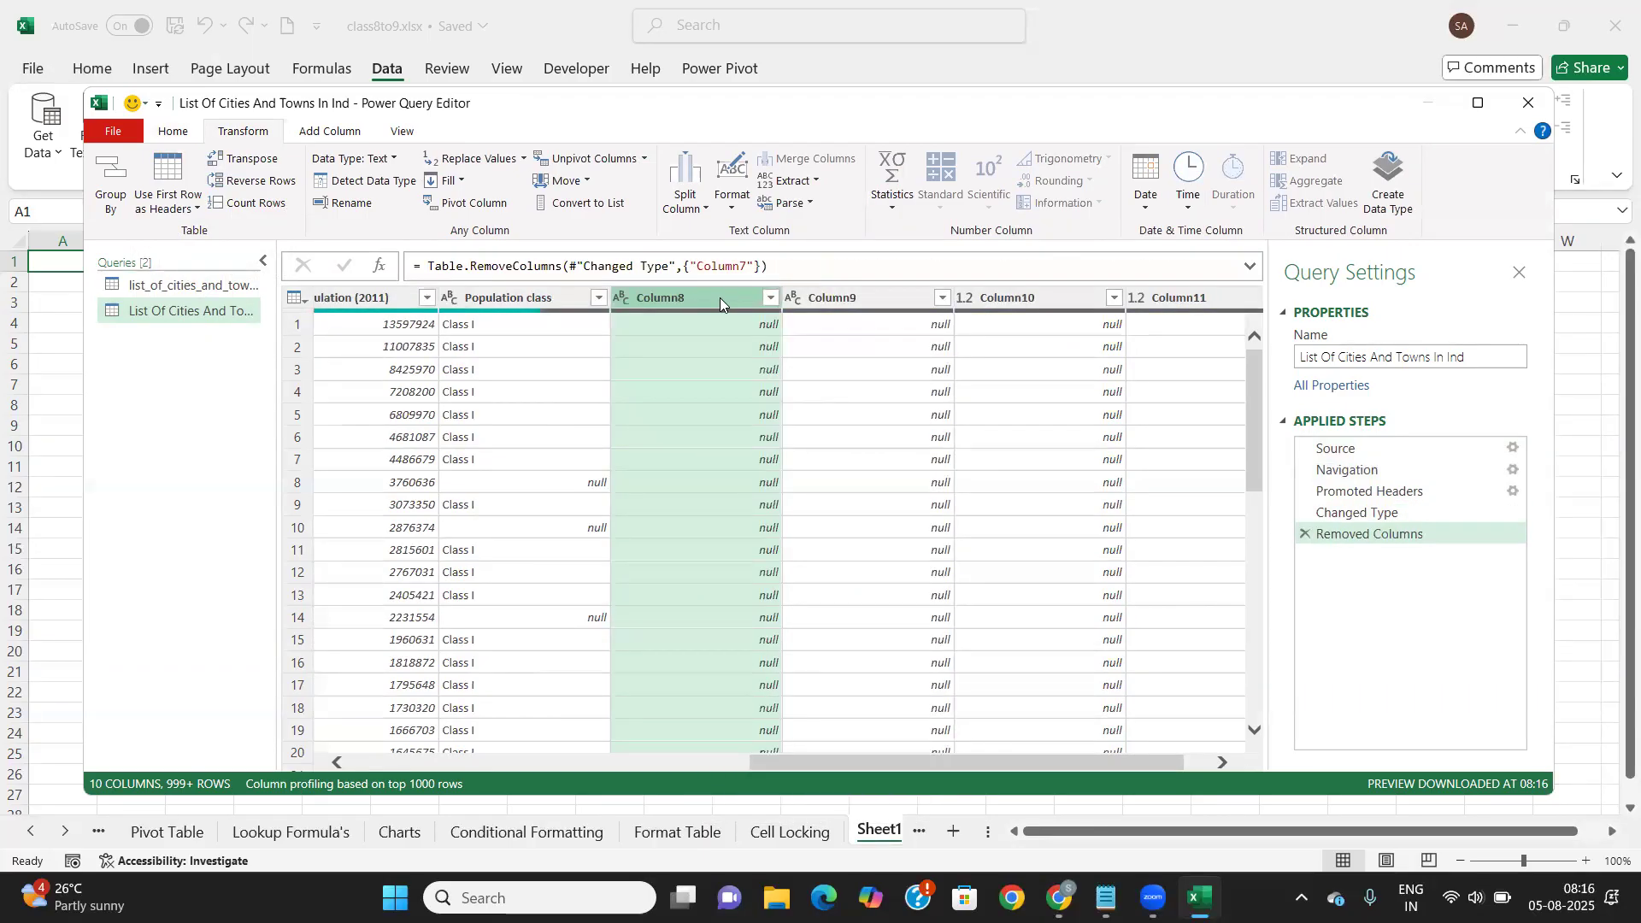
key("Delete")
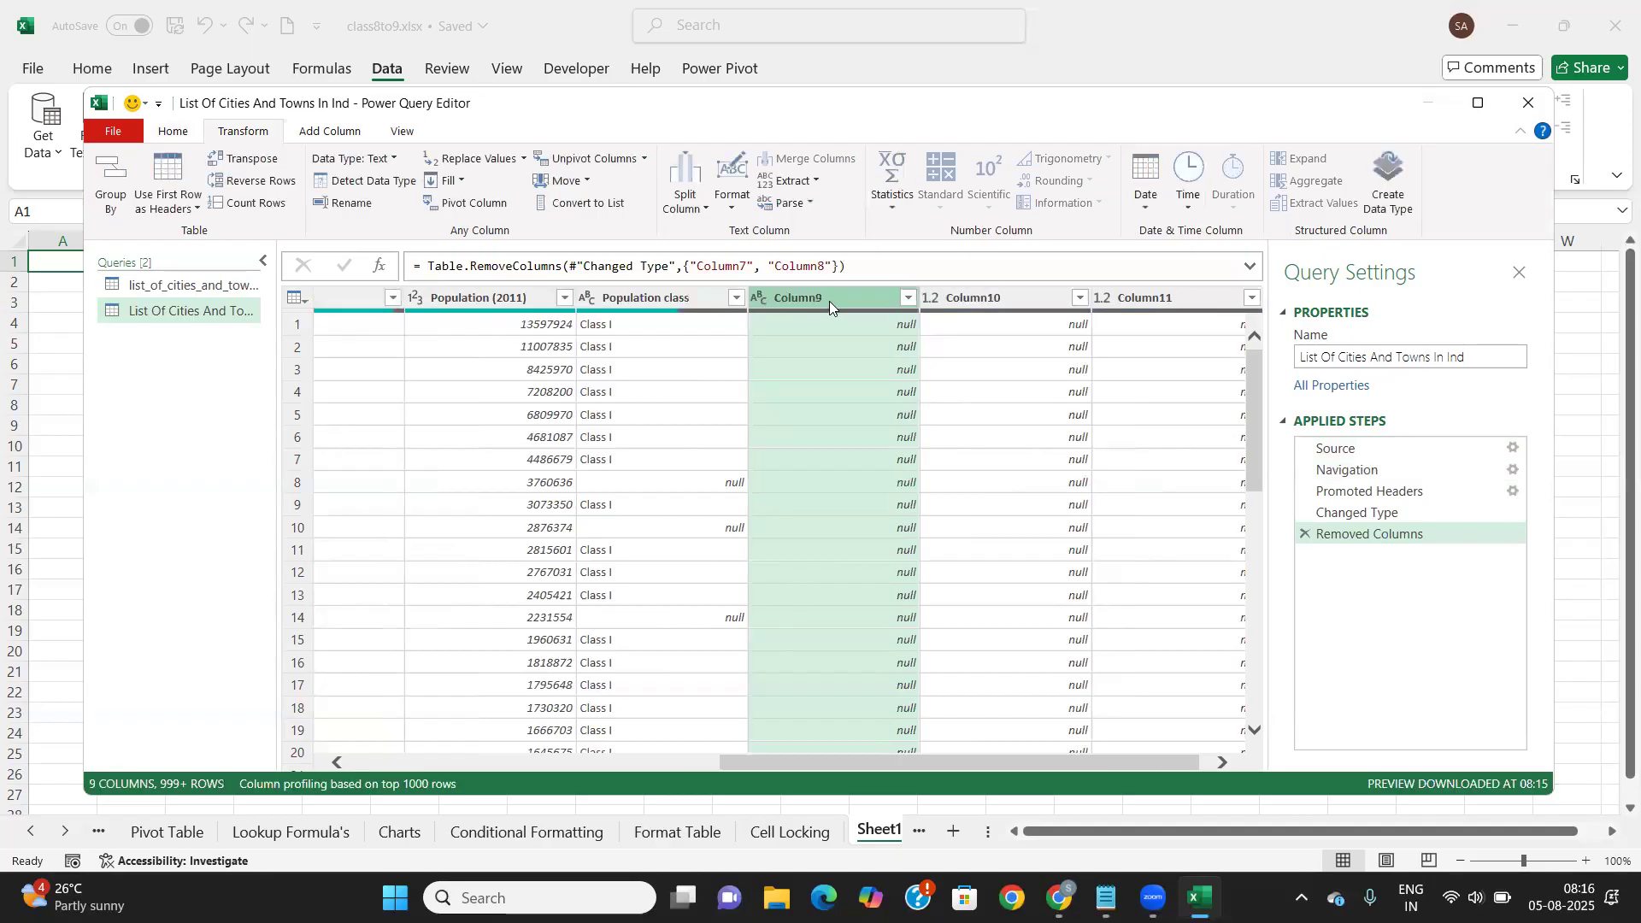
key("Delete")
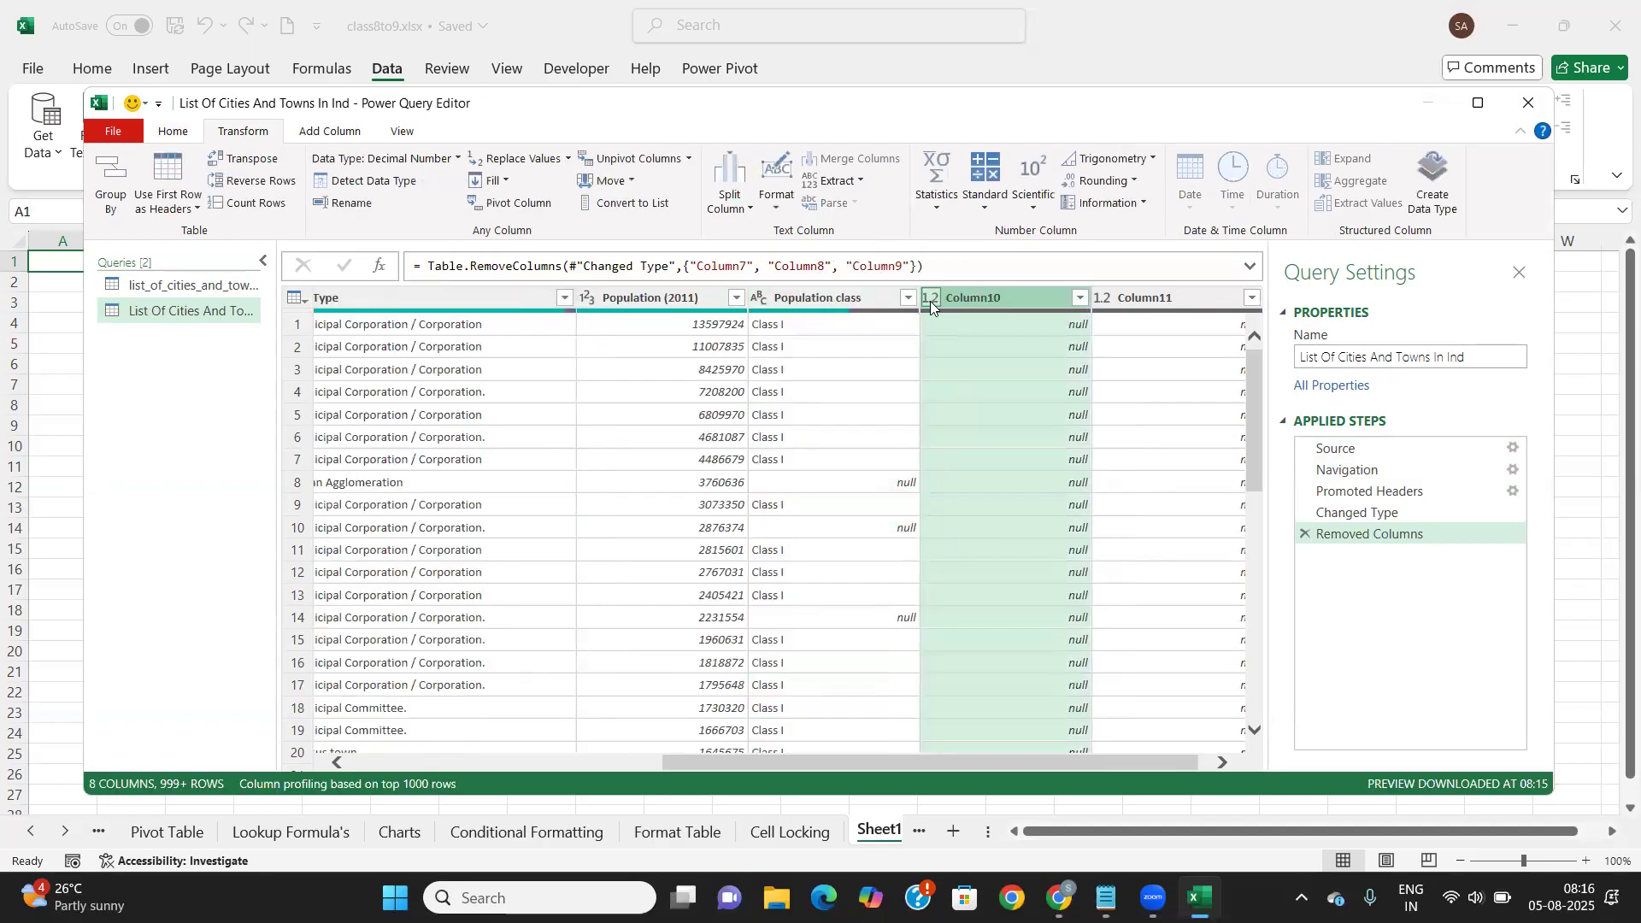
key("Delete")
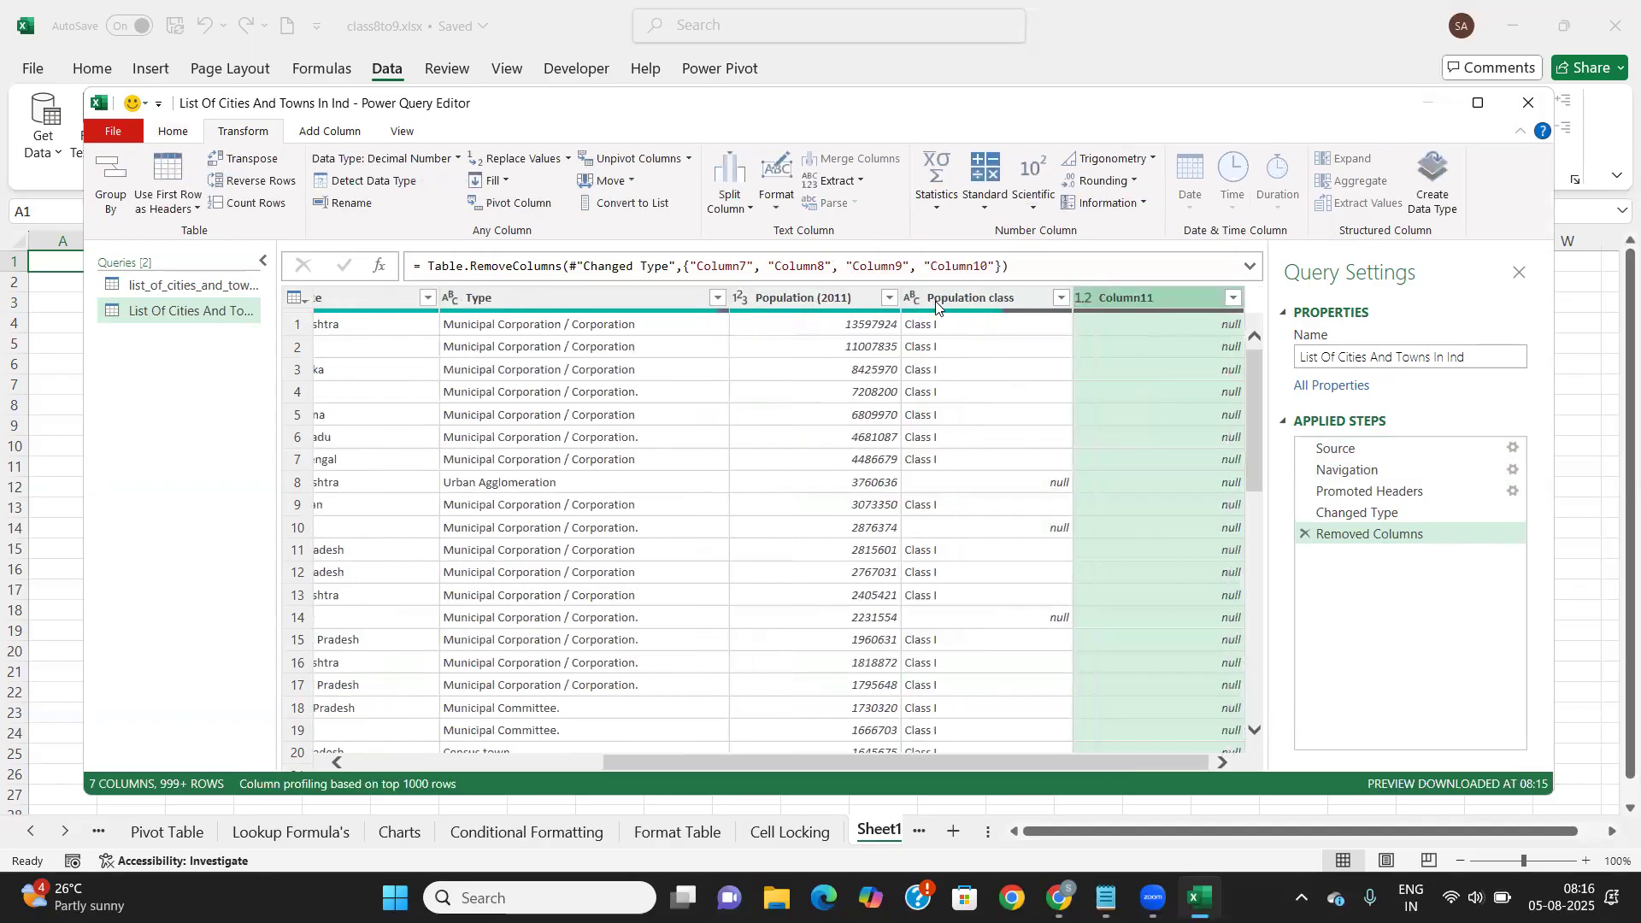
key("Delete")
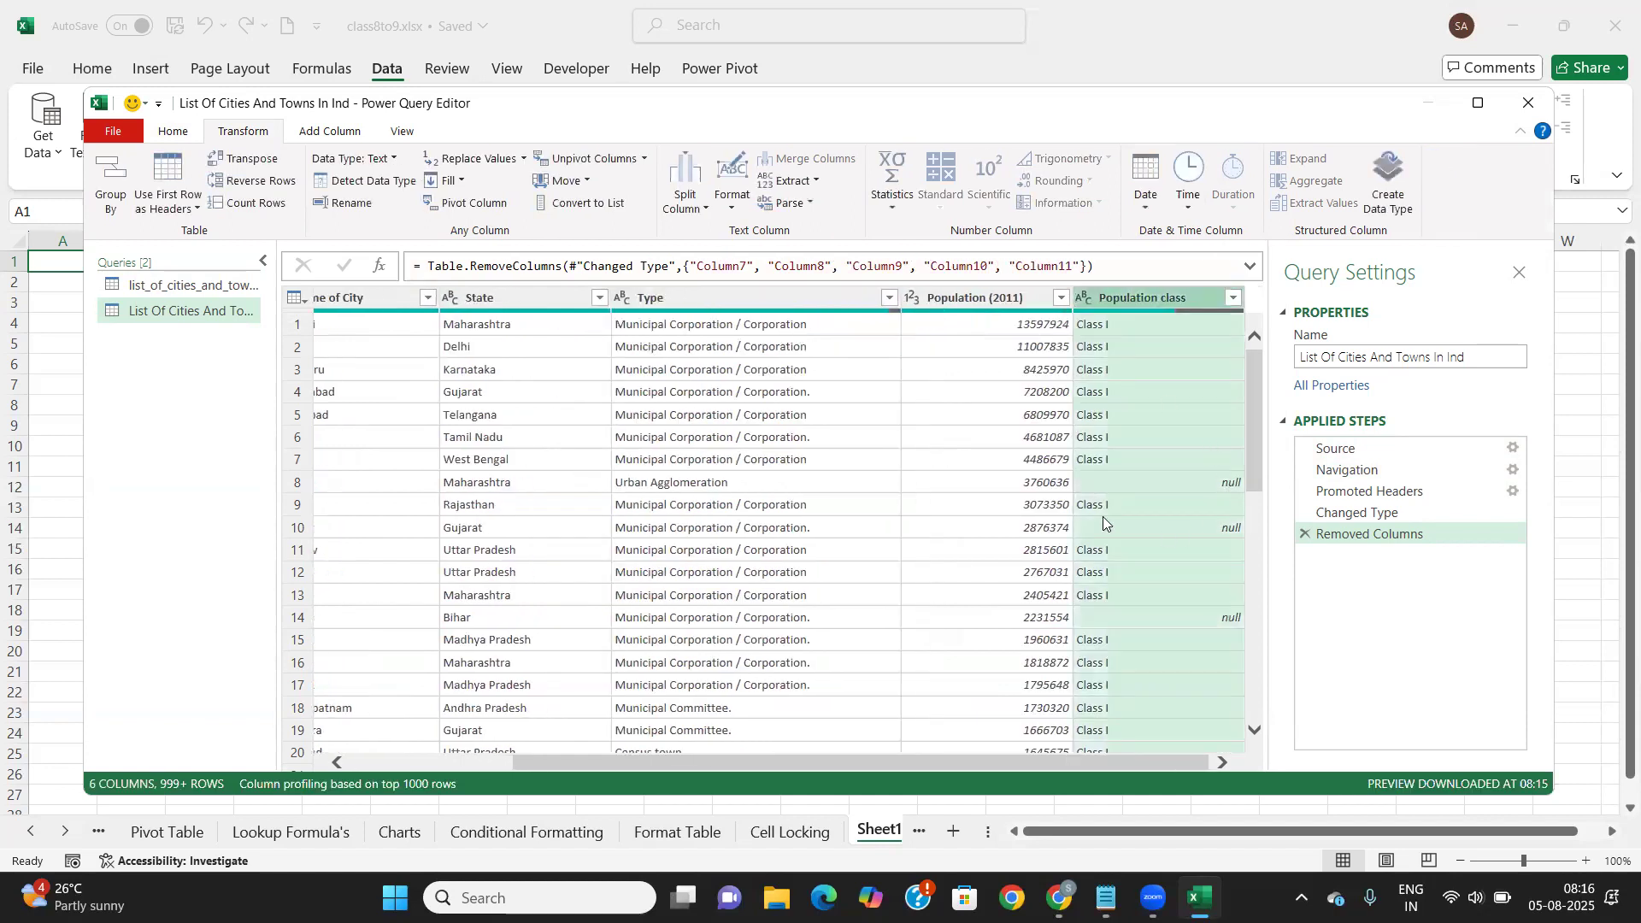
scroll(1102, 517, "left", 3)
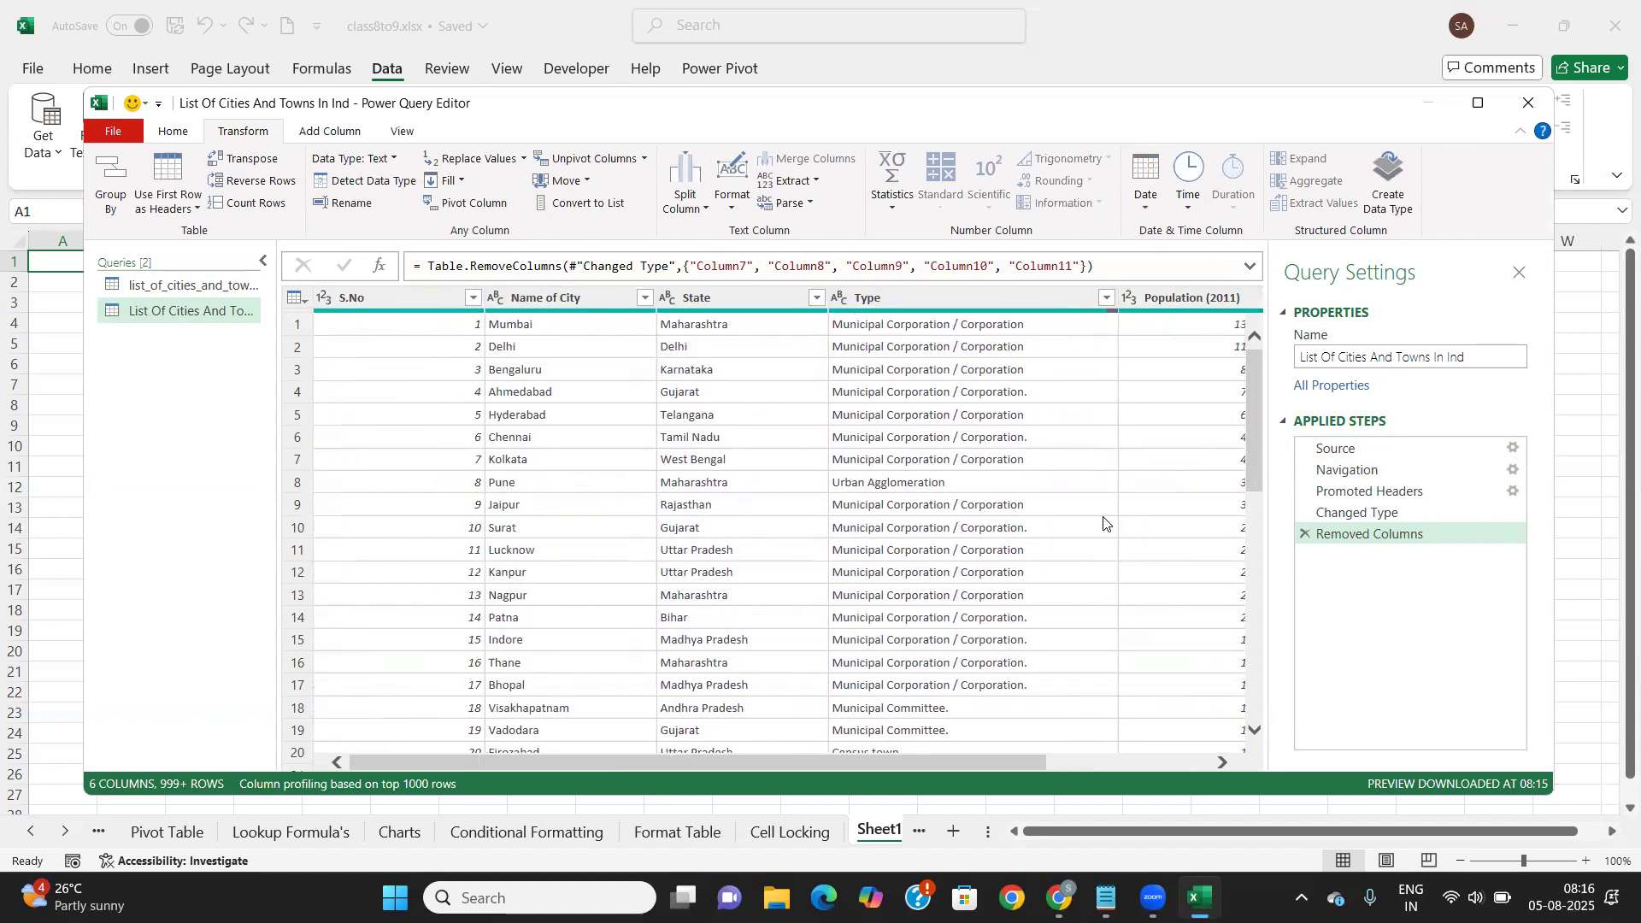
Delete the list_of_cities_and_towns_in_india-834j xls query and reselect the remaining cities query
left_click(165, 287)
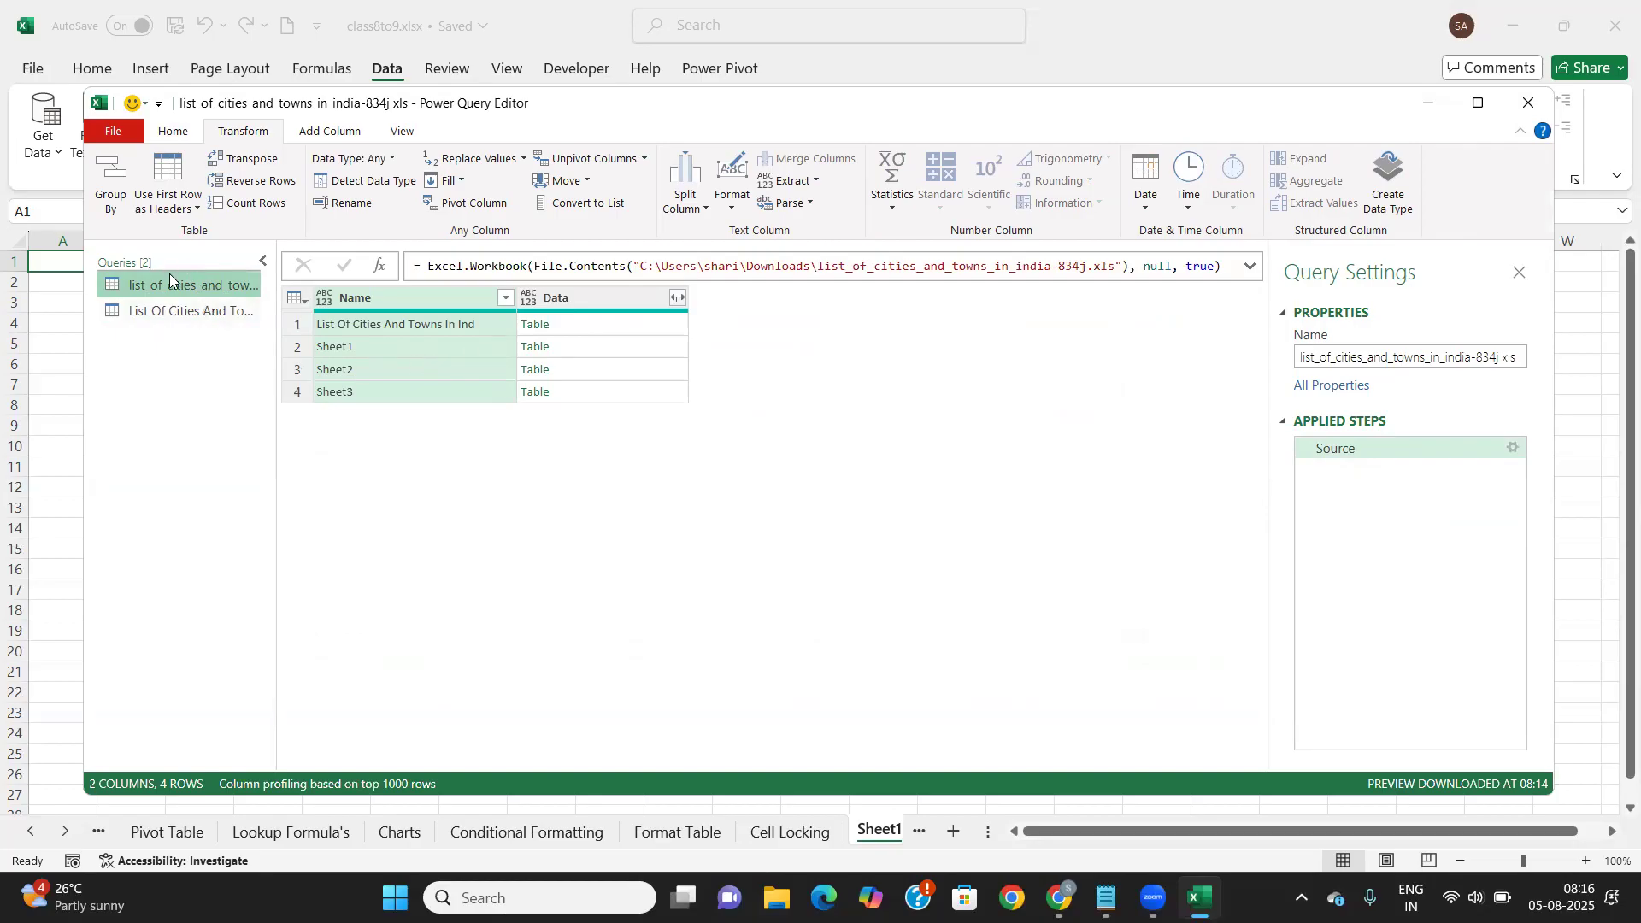
key("Delete")
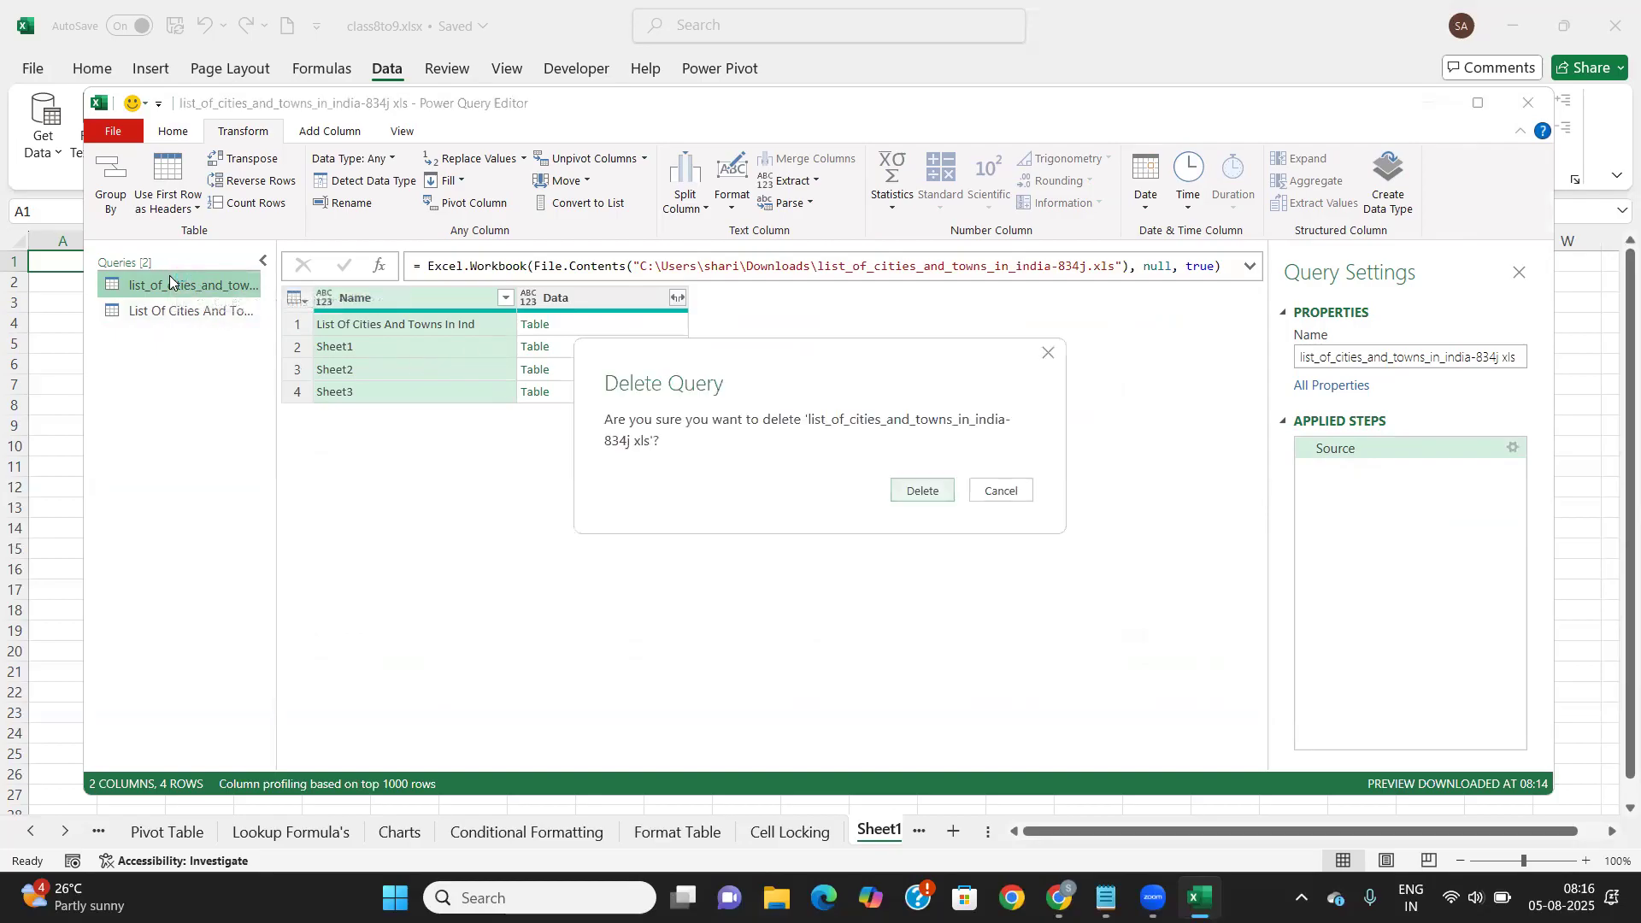
left_click(919, 491)
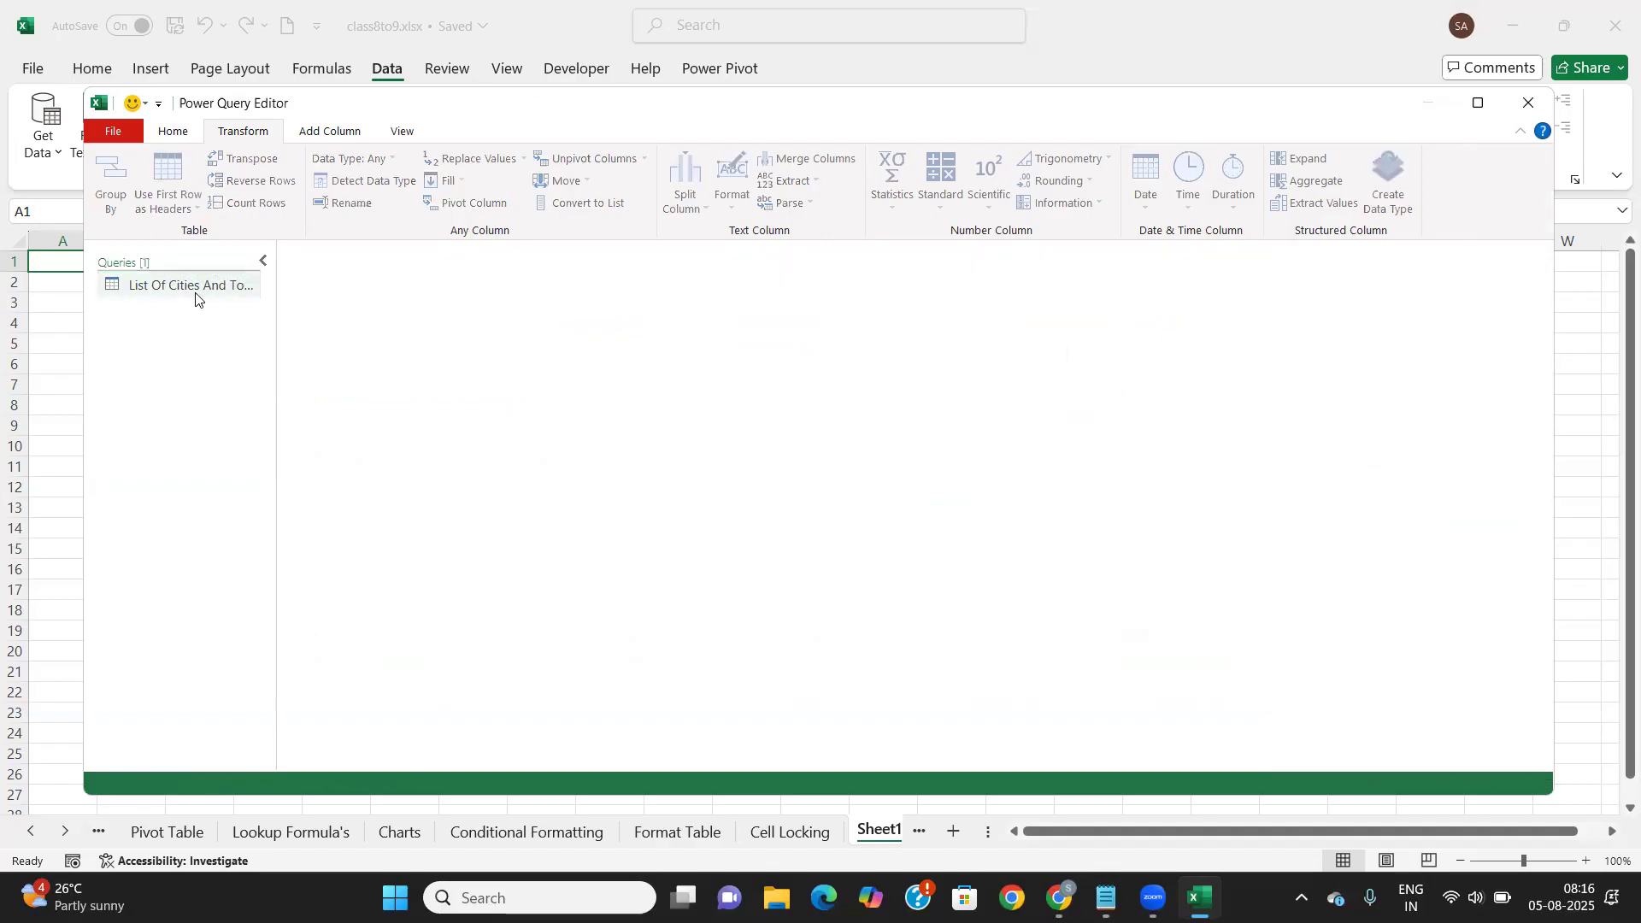
left_click(195, 296)
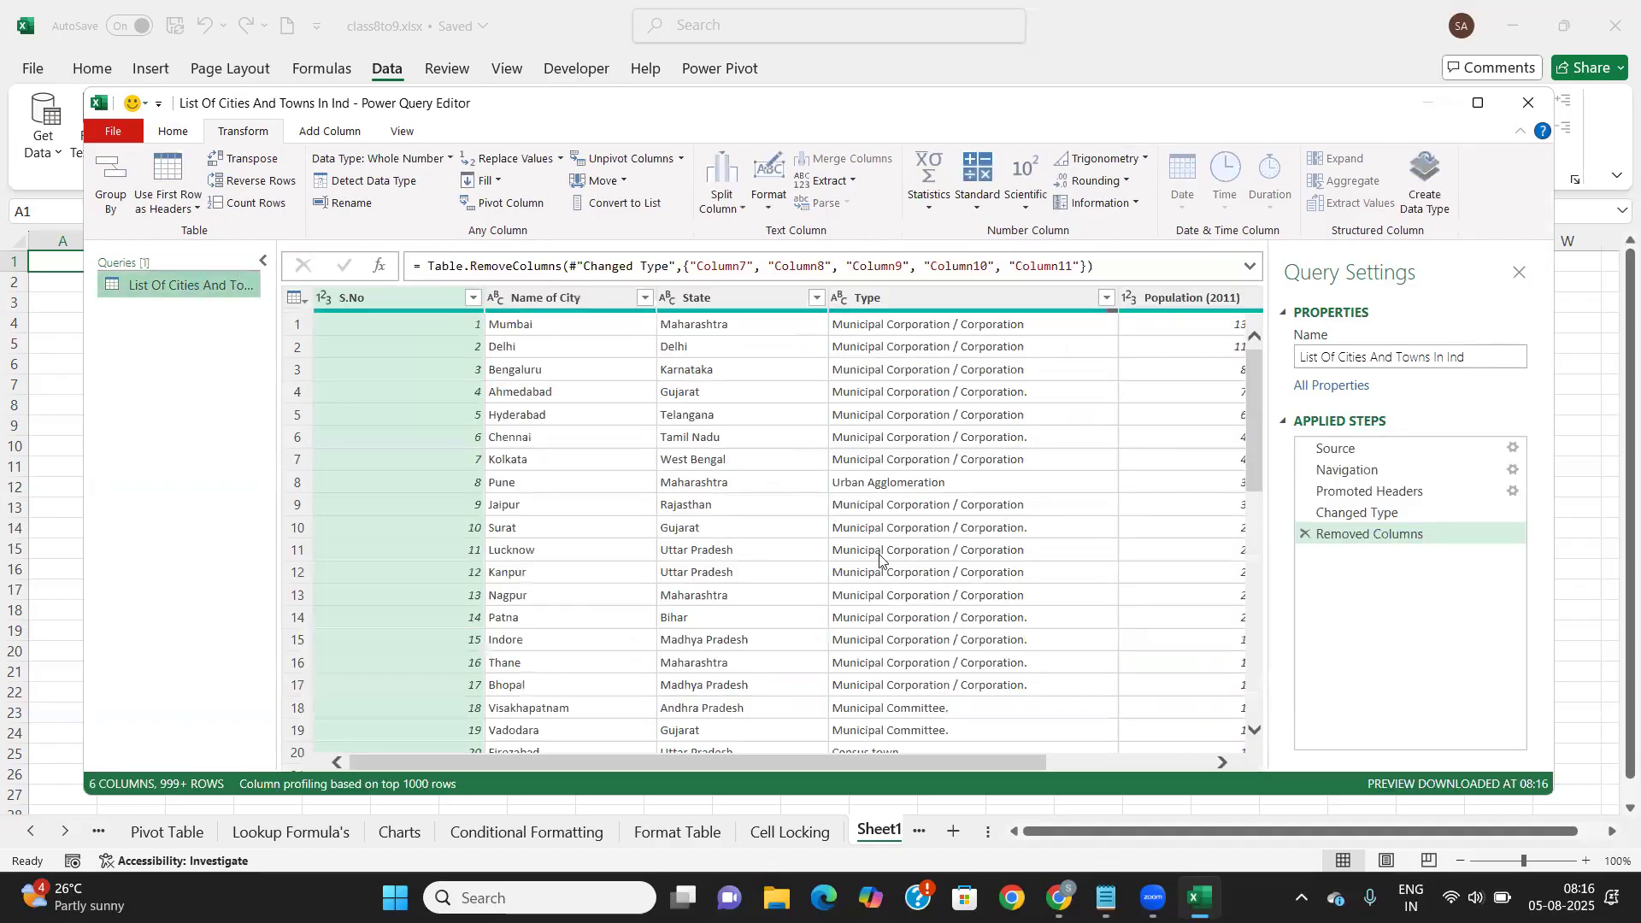
scroll(881, 560, "down", 3)
scroll(880, 562, "down", 17)
scroll(881, 562, "up", 20)
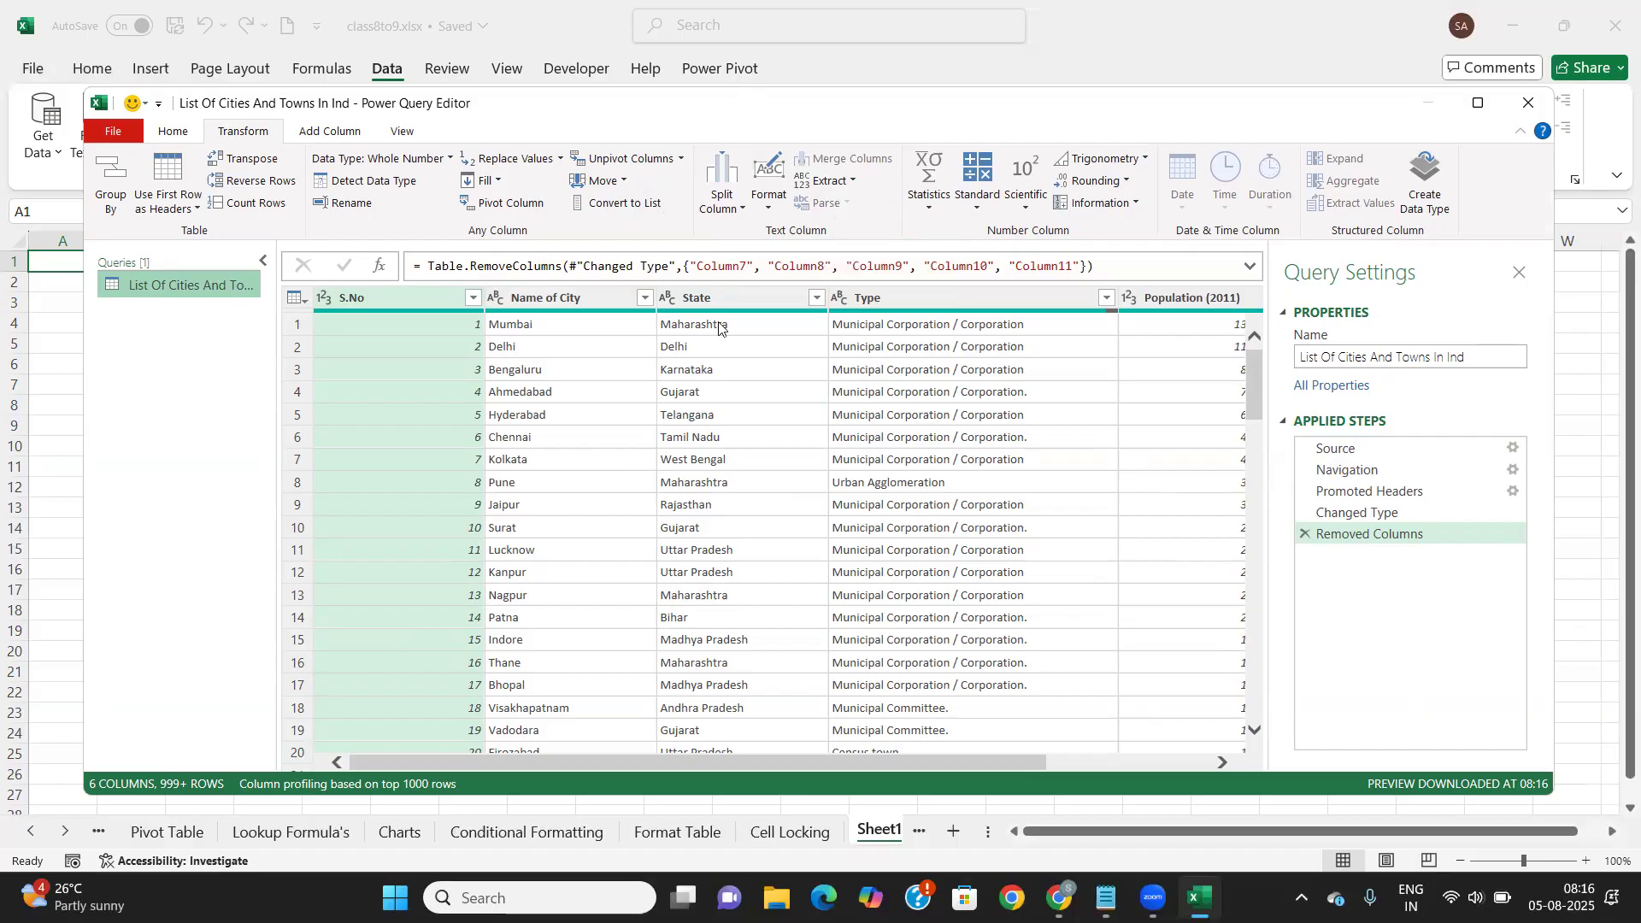
Close & Load the cities query into a worksheet table of 1,217 rows
left_click(173, 134)
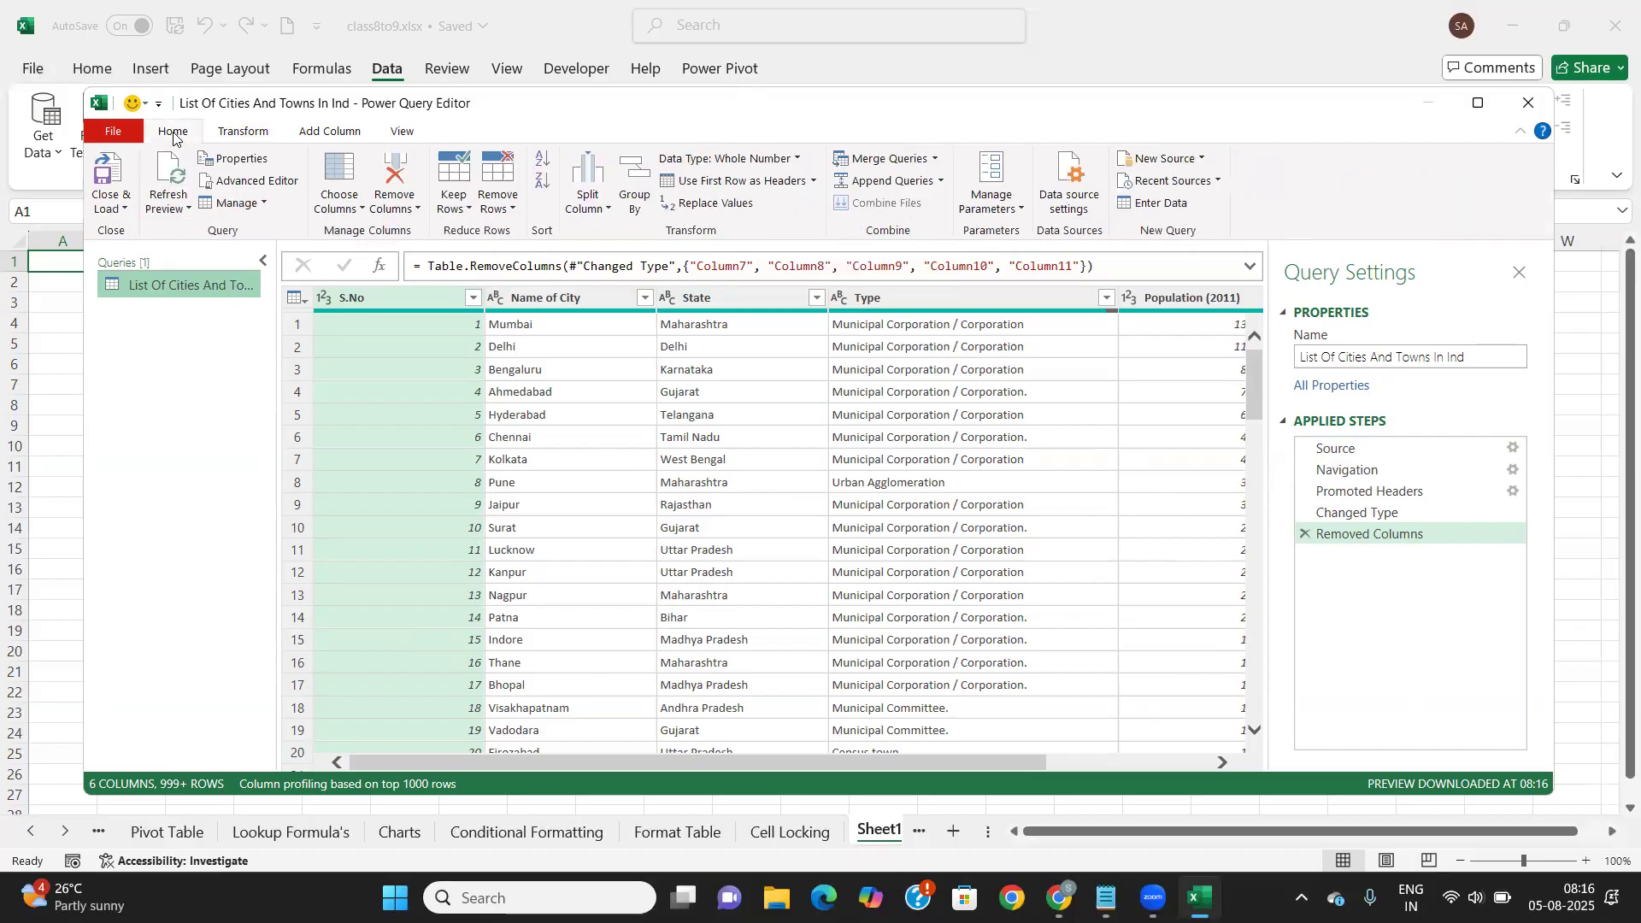
left_click(121, 203)
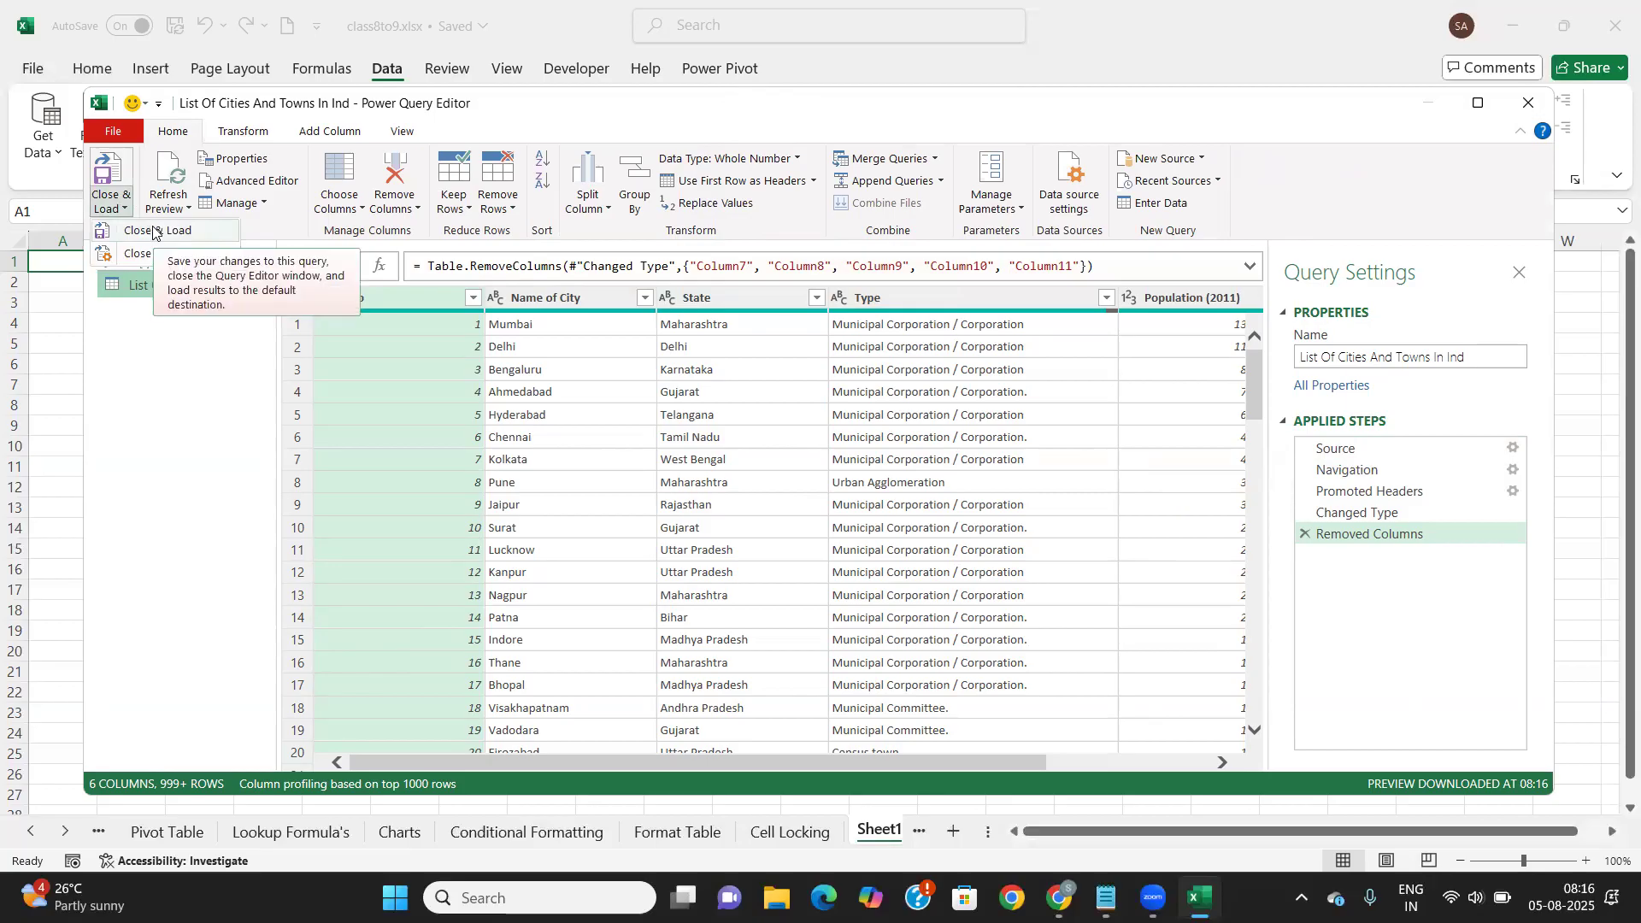
left_click(154, 231)
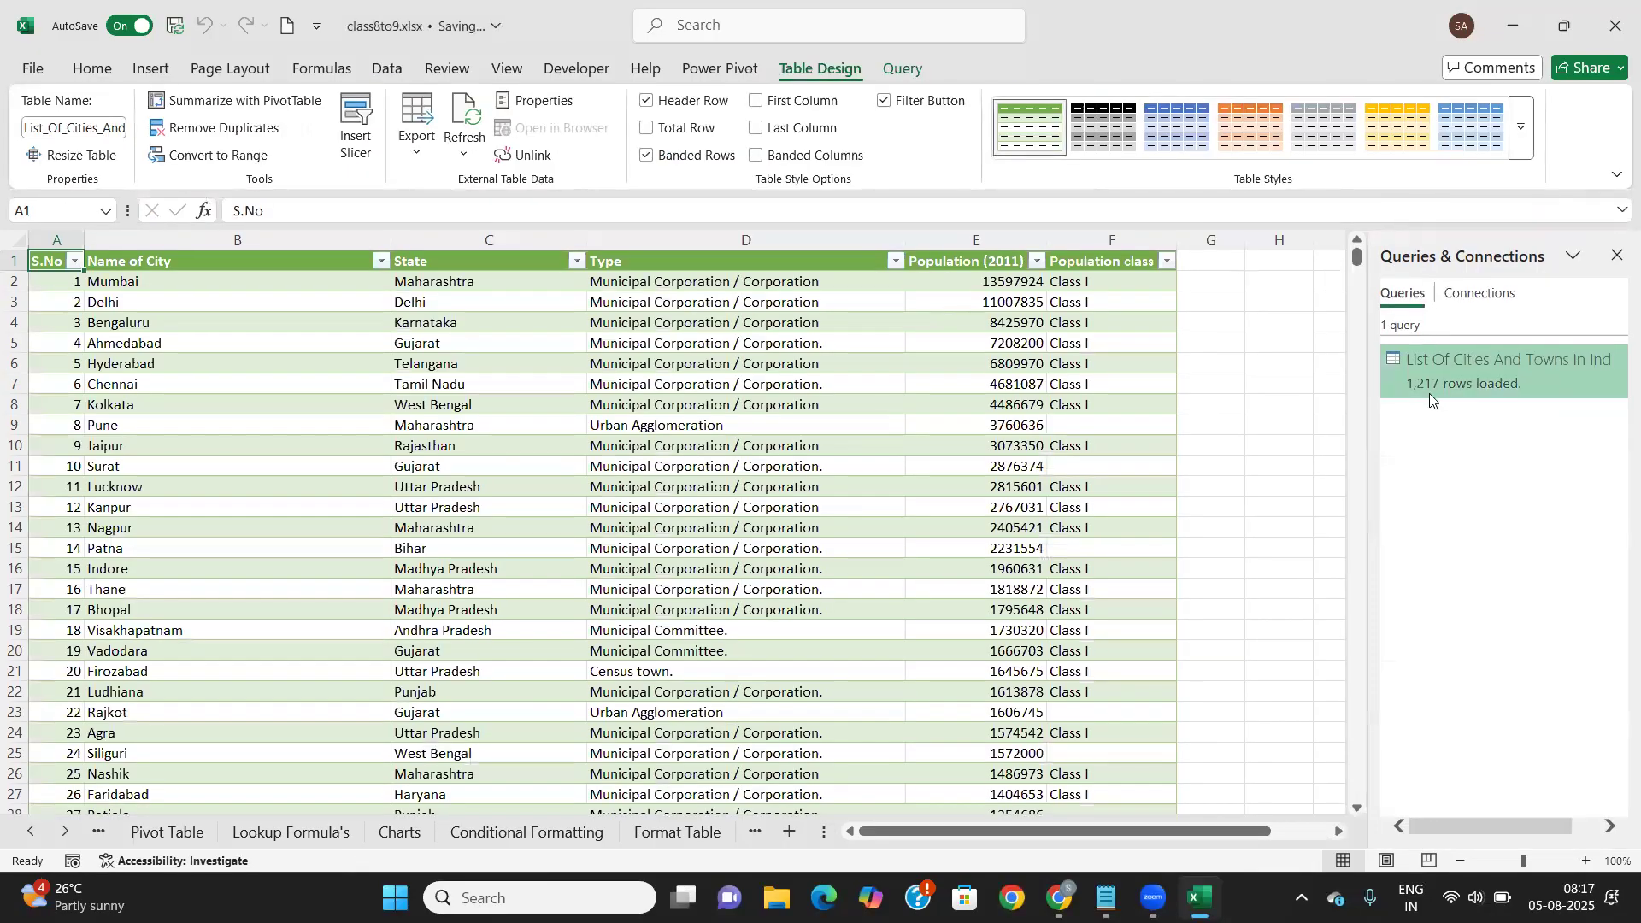
Dismiss the query peek, review the loaded table and close the Queries & Connections pane
mouse_move(1459, 386)
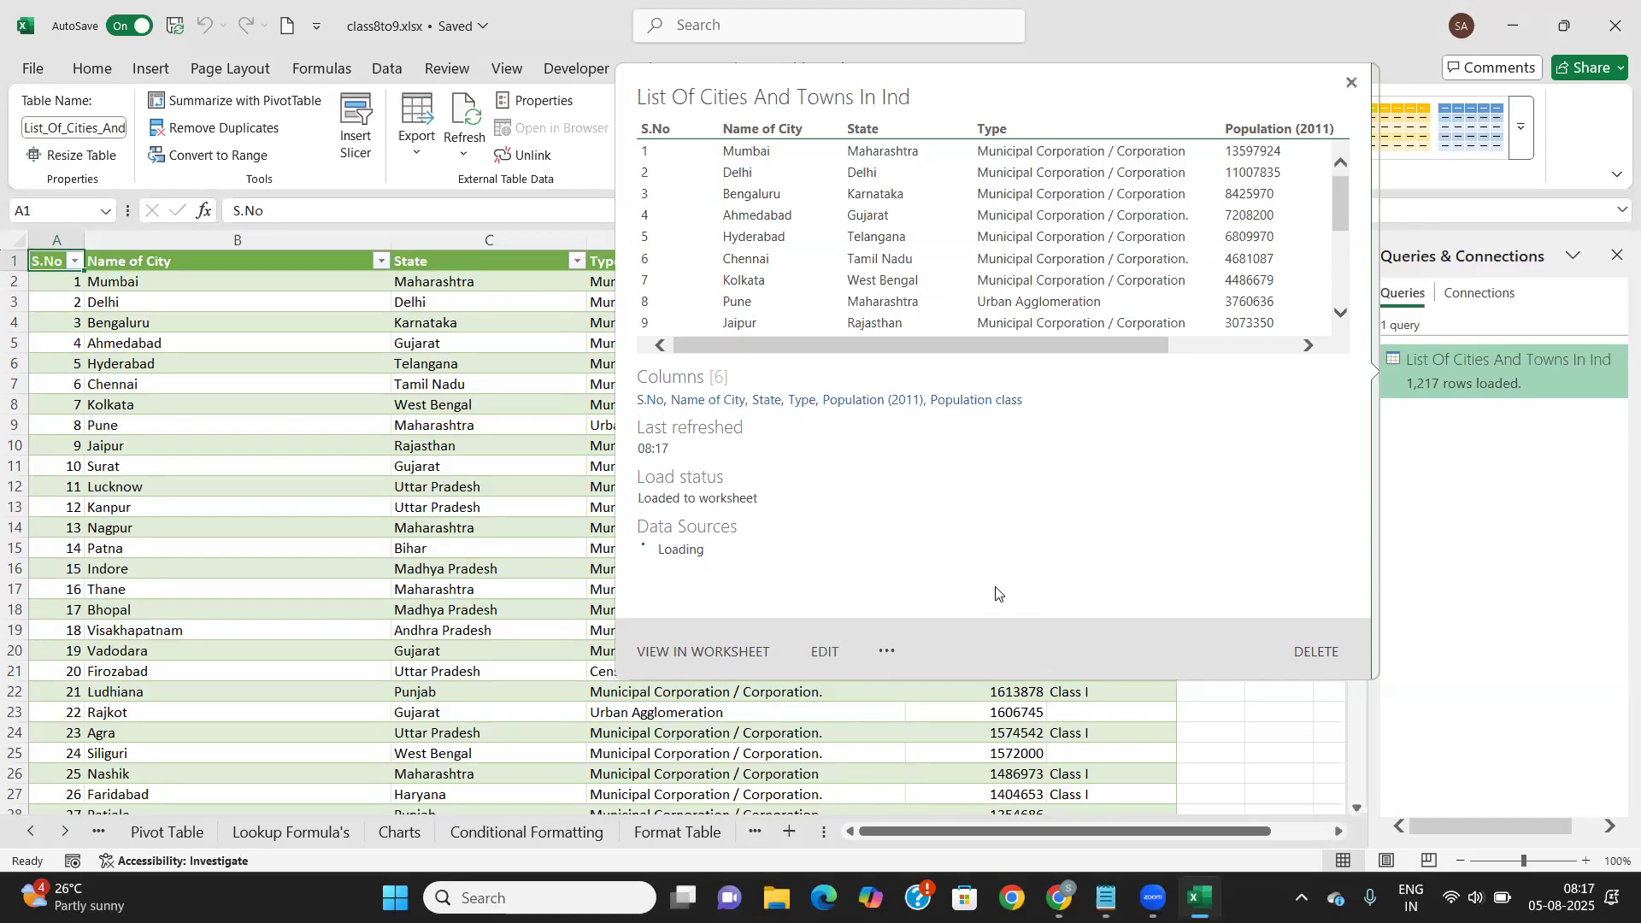
left_click(1352, 83)
scroll(499, 591, "down", 15)
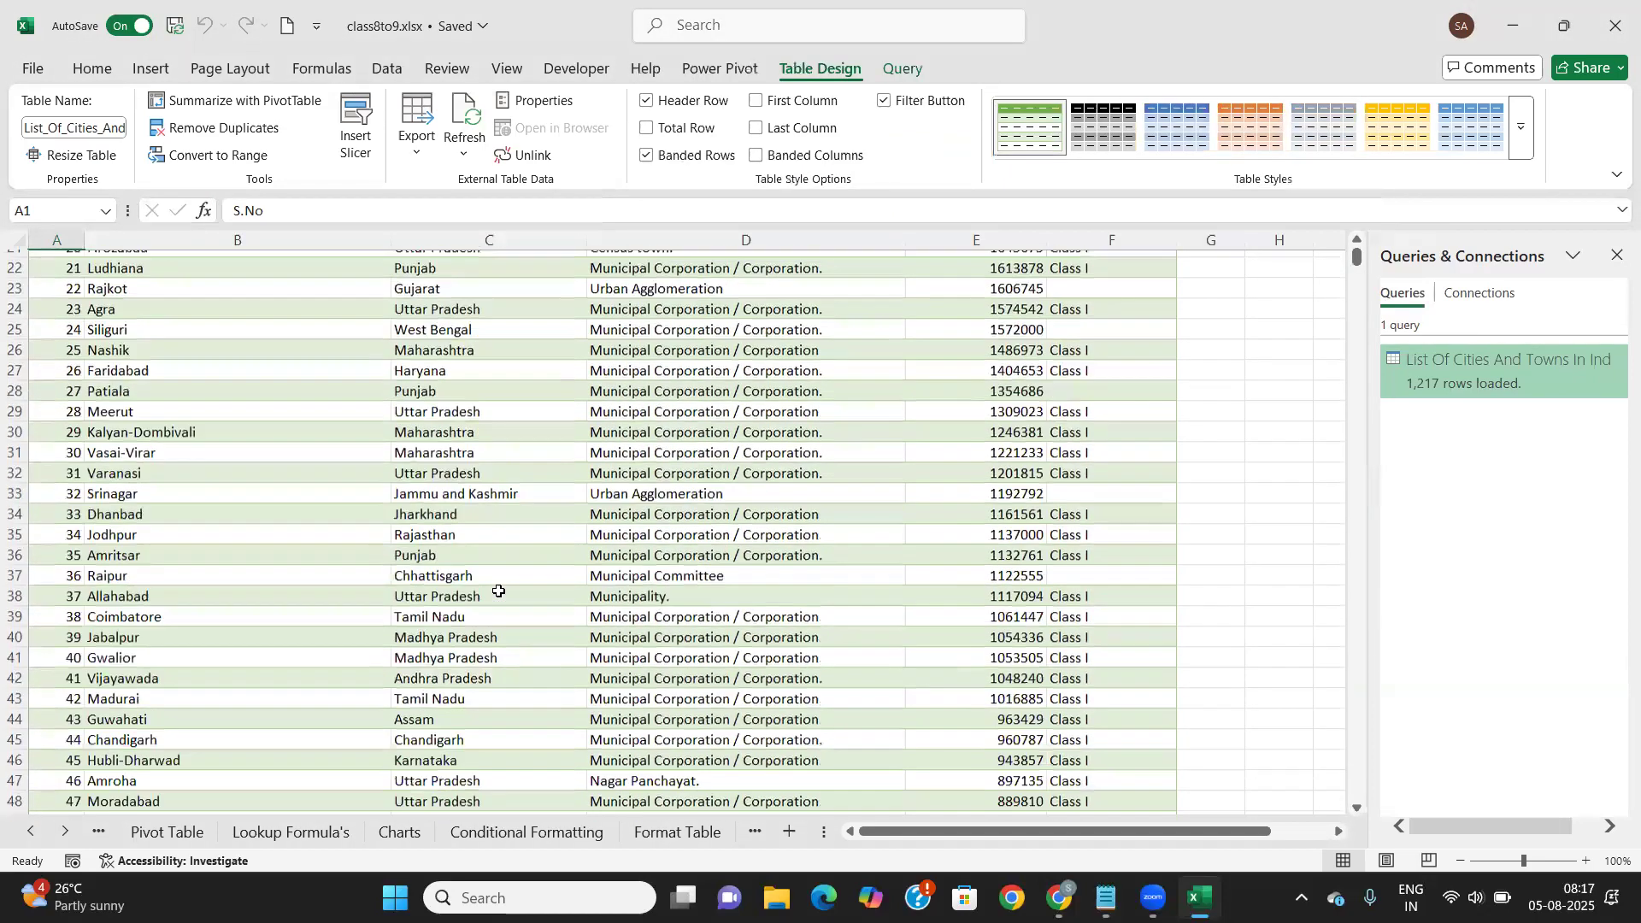
scroll(499, 591, "down", 20)
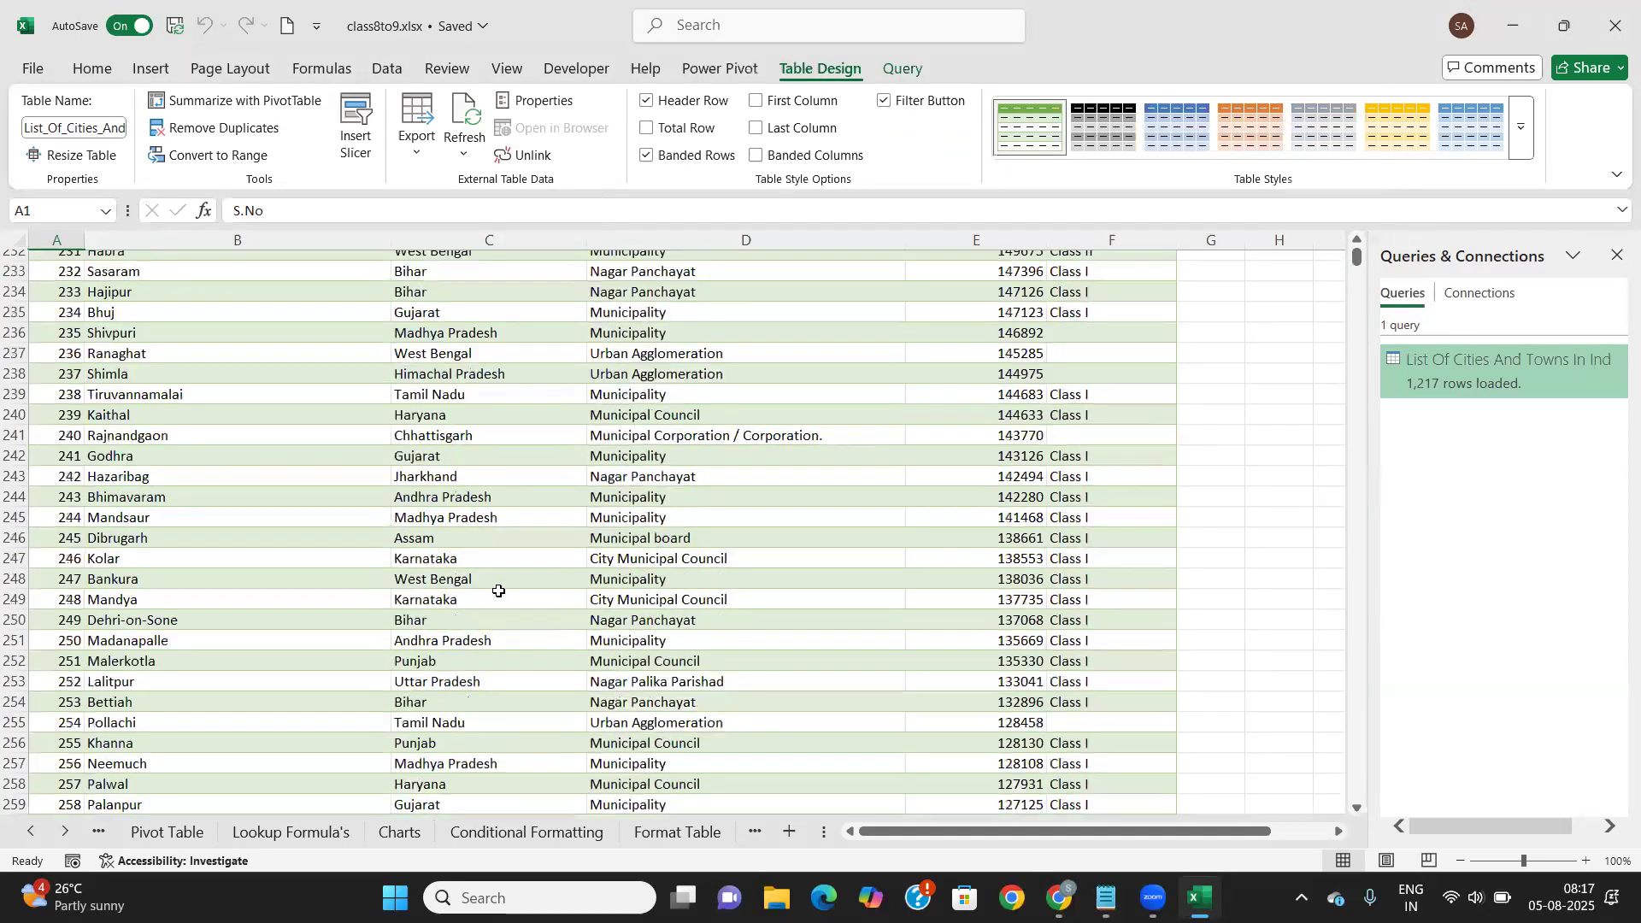
scroll(498, 590, "down", 20)
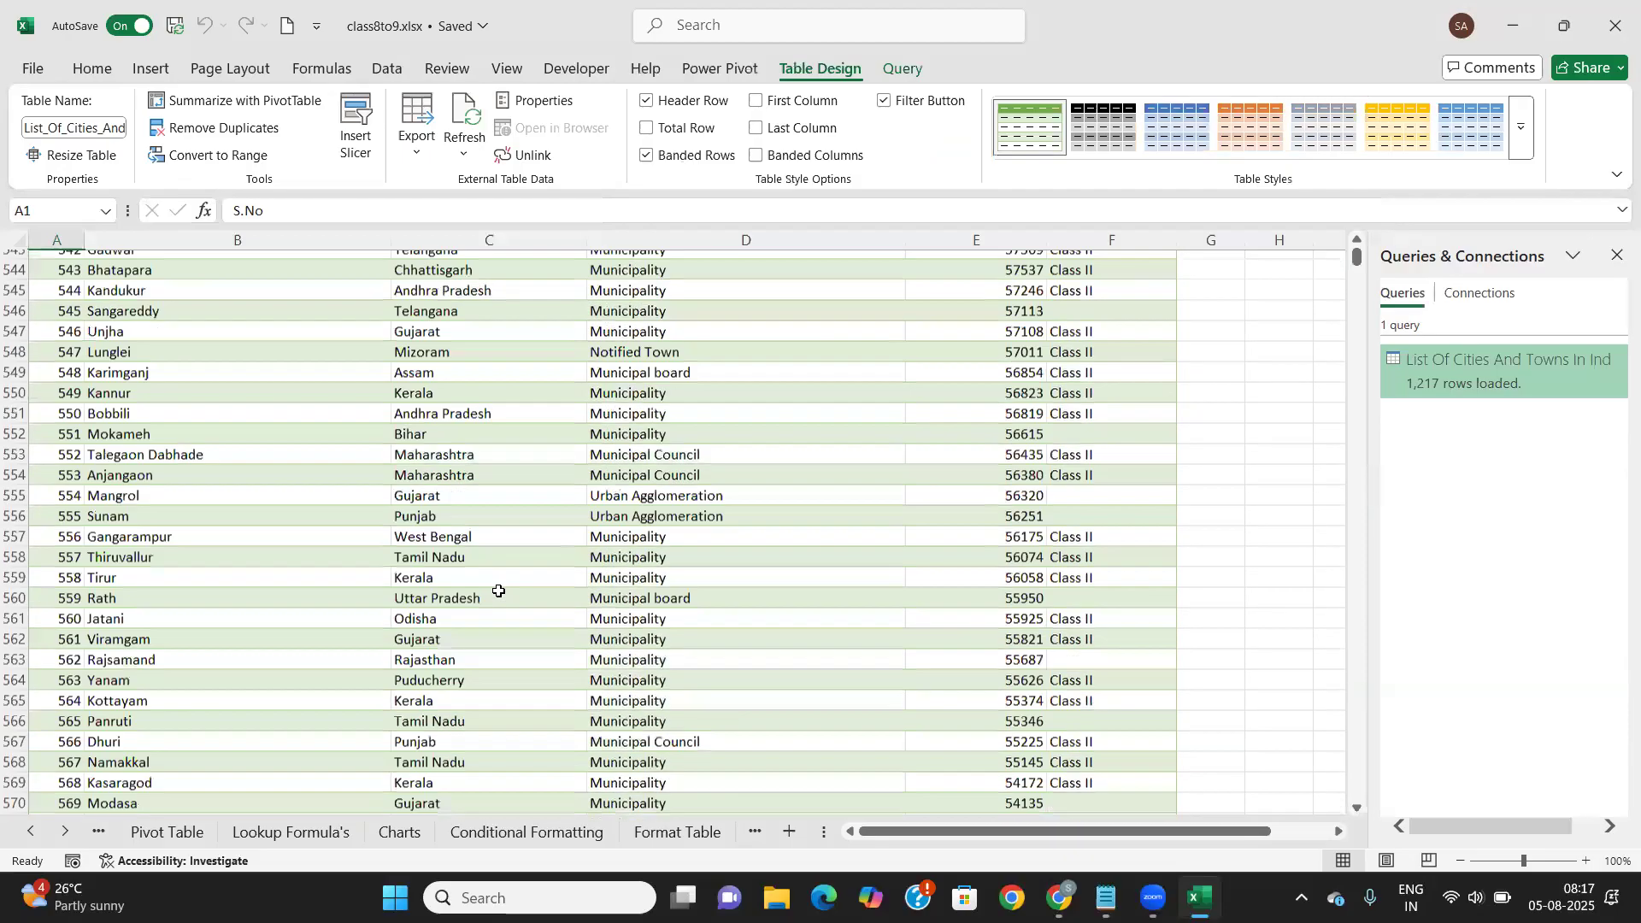
scroll(498, 591, "down", 20)
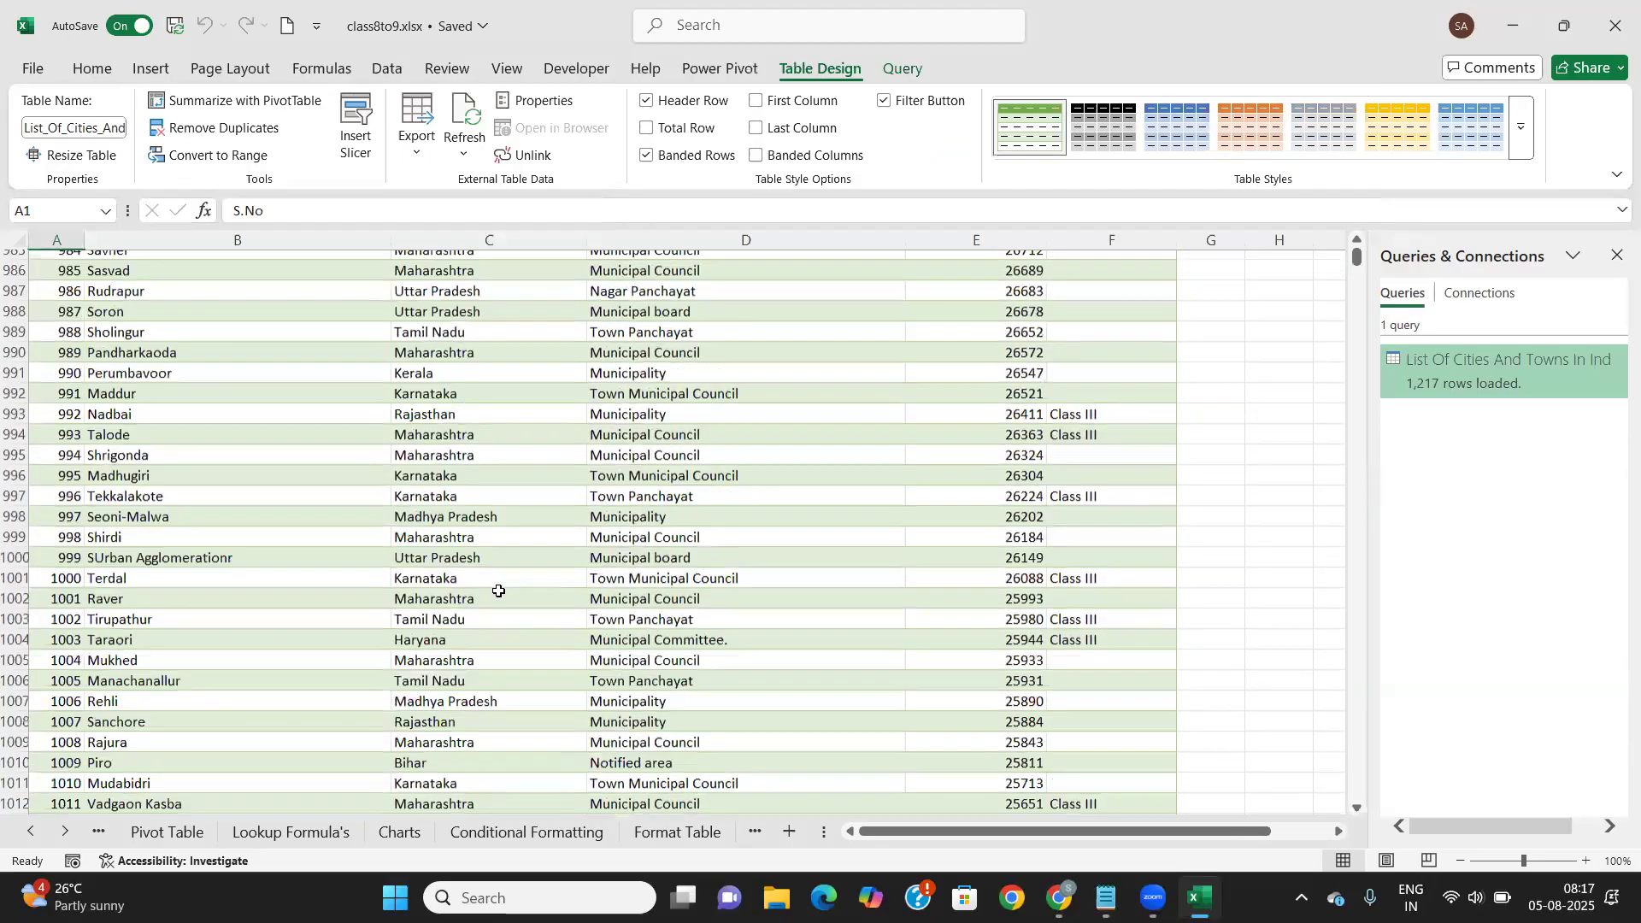
scroll(498, 591, "up", 20)
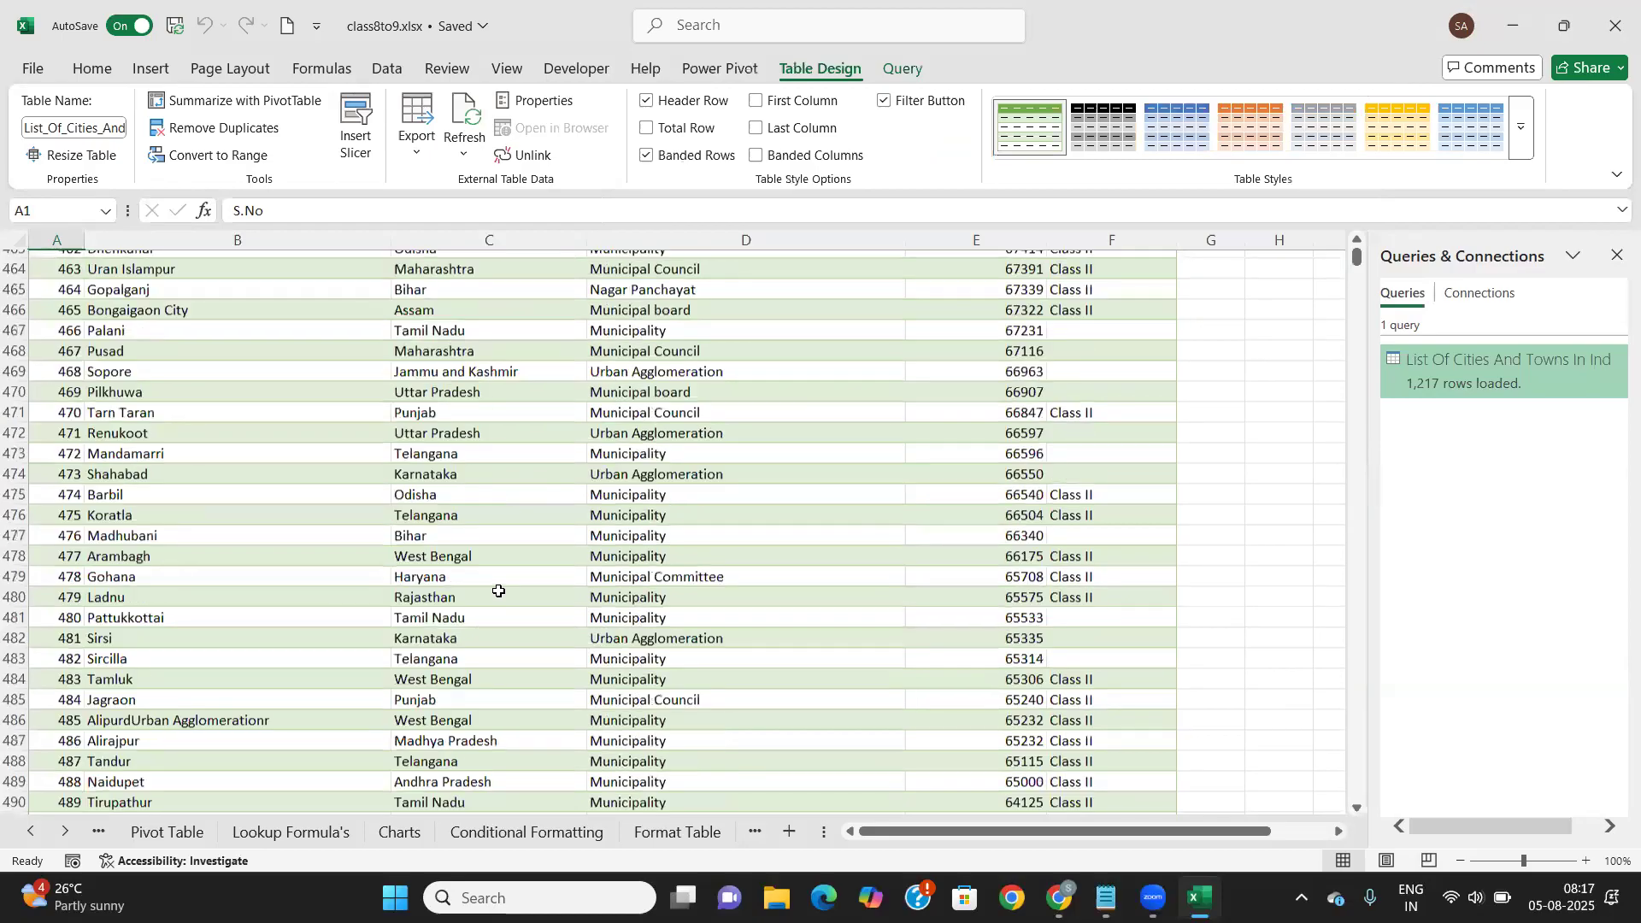
scroll(499, 591, "up", 20)
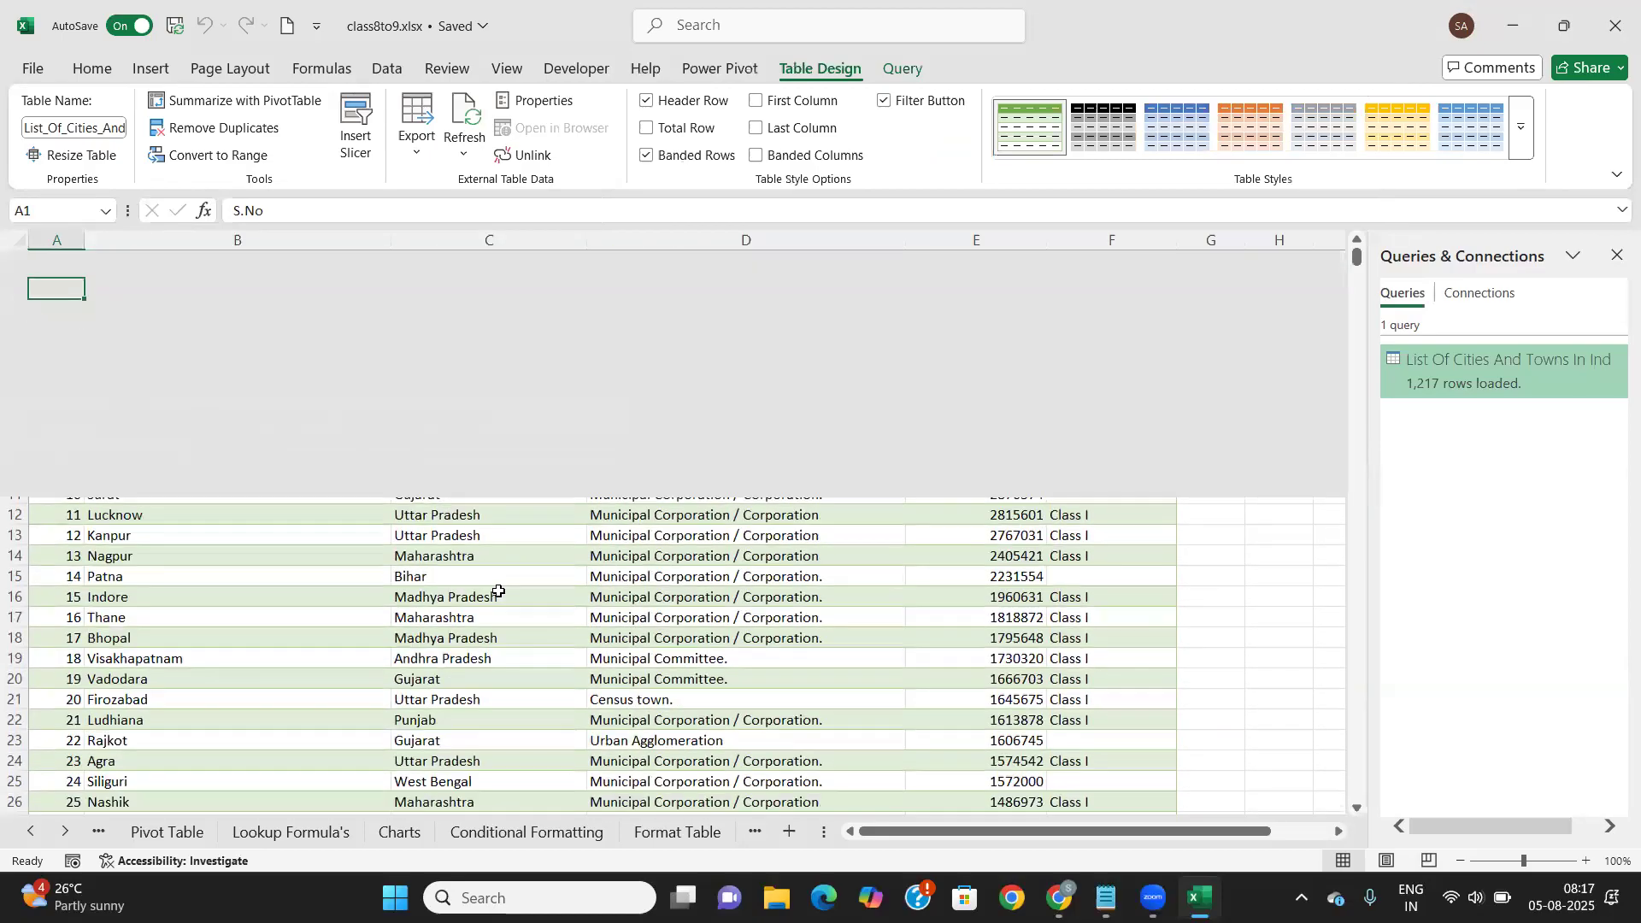
left_click(1617, 255)
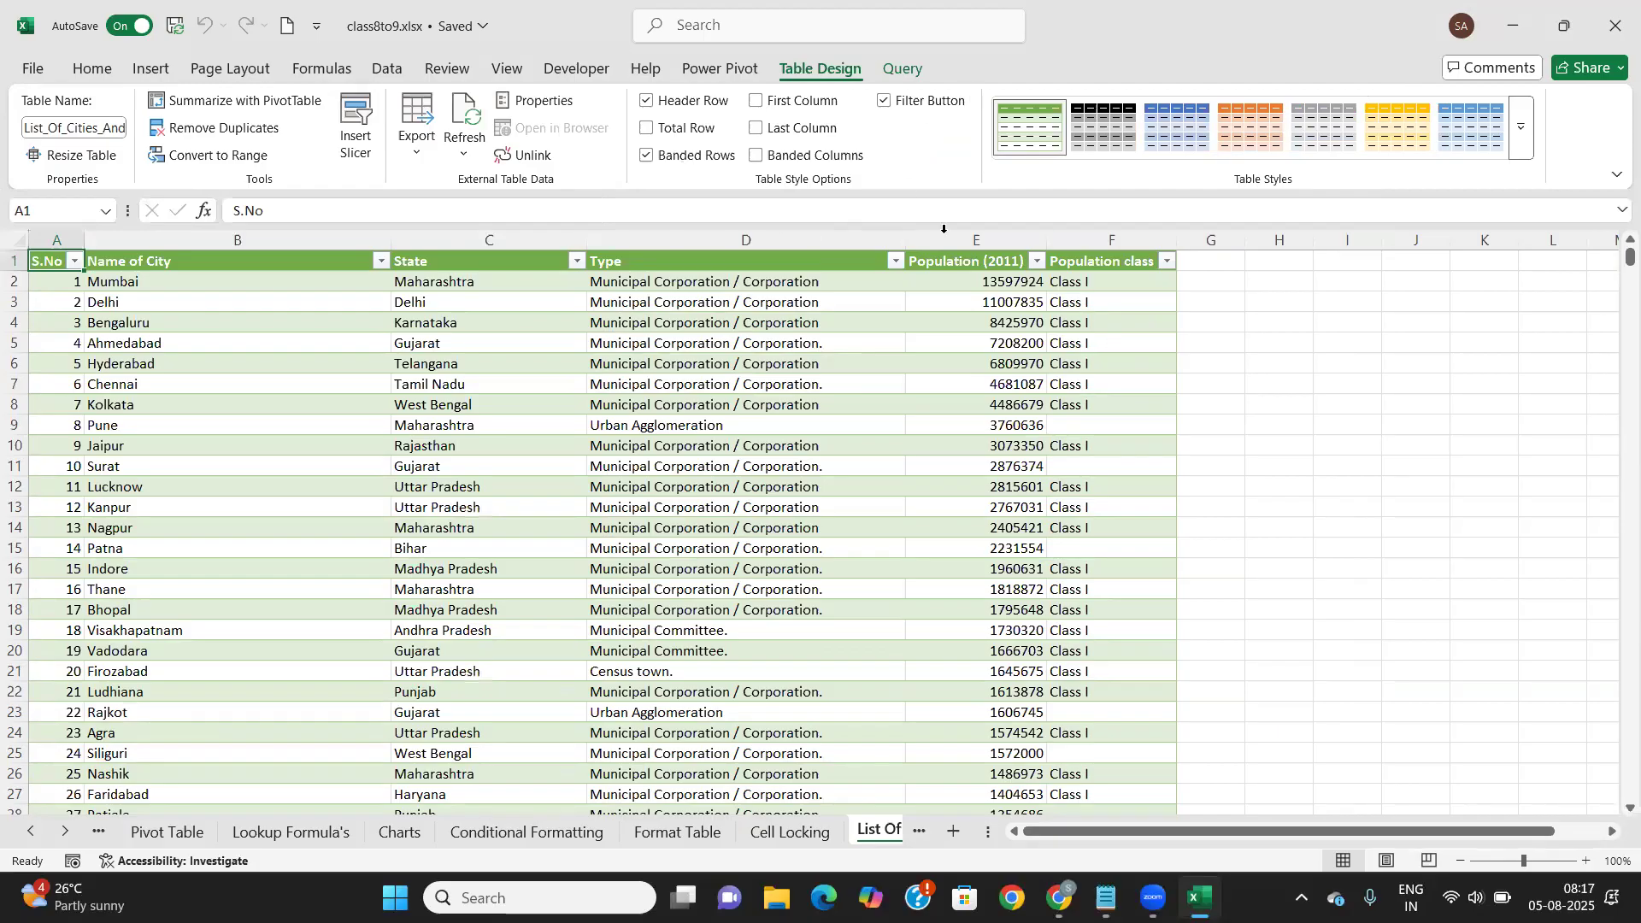
Import Warehouse_and_Retail_Sales.csv through Data > Get Data > From File > From Text/CSV
left_click(1330, 399)
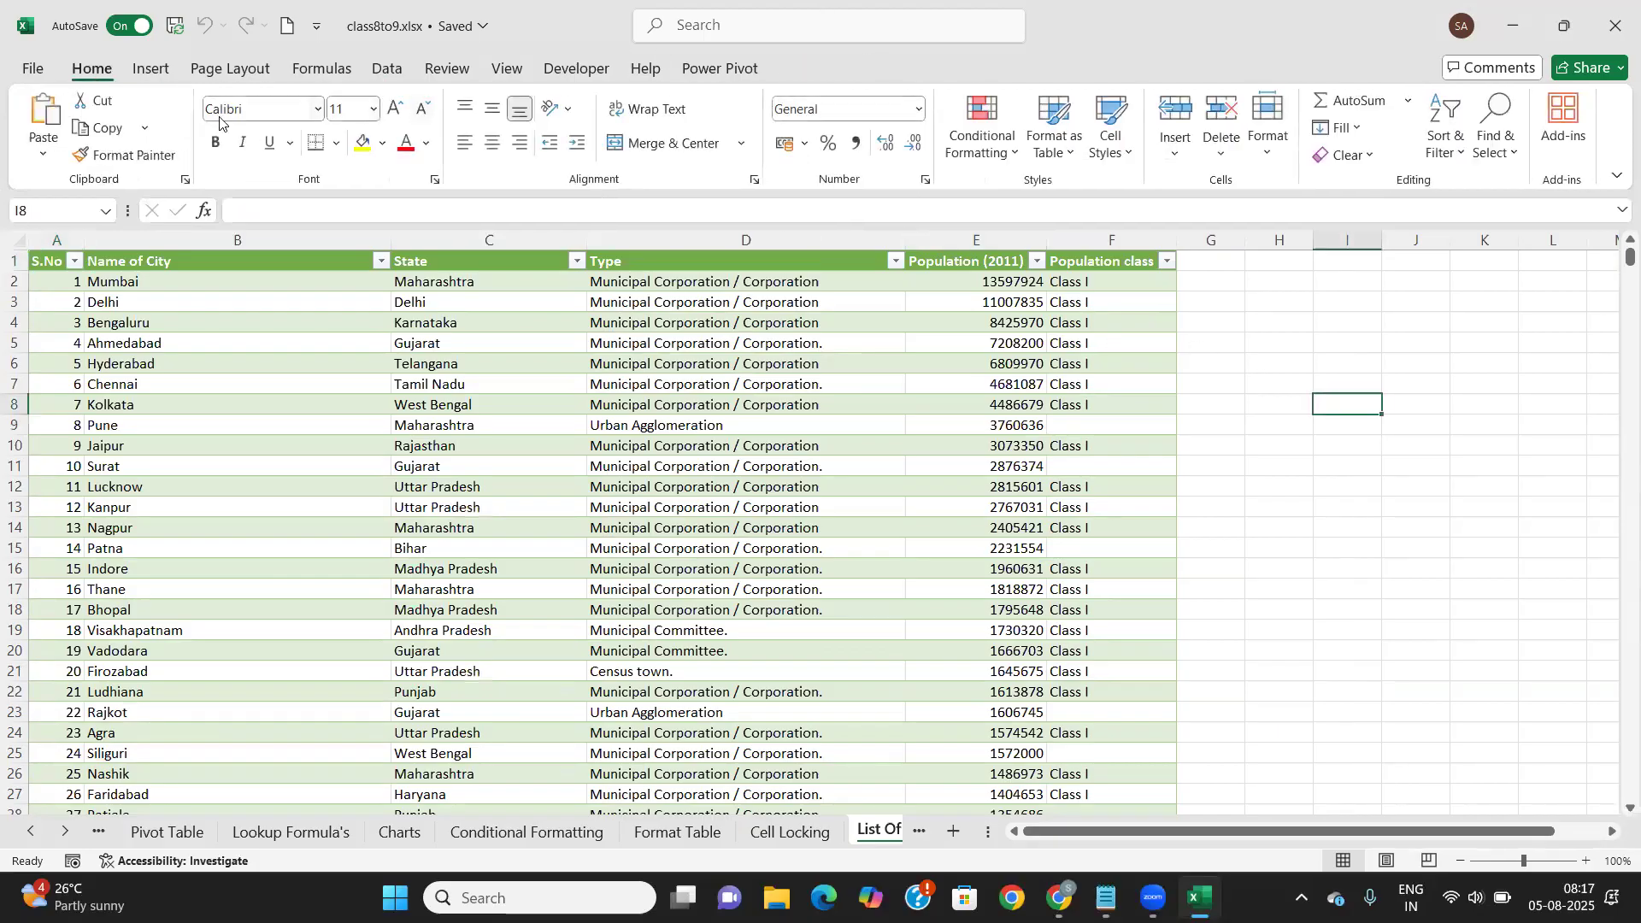
left_click(389, 70)
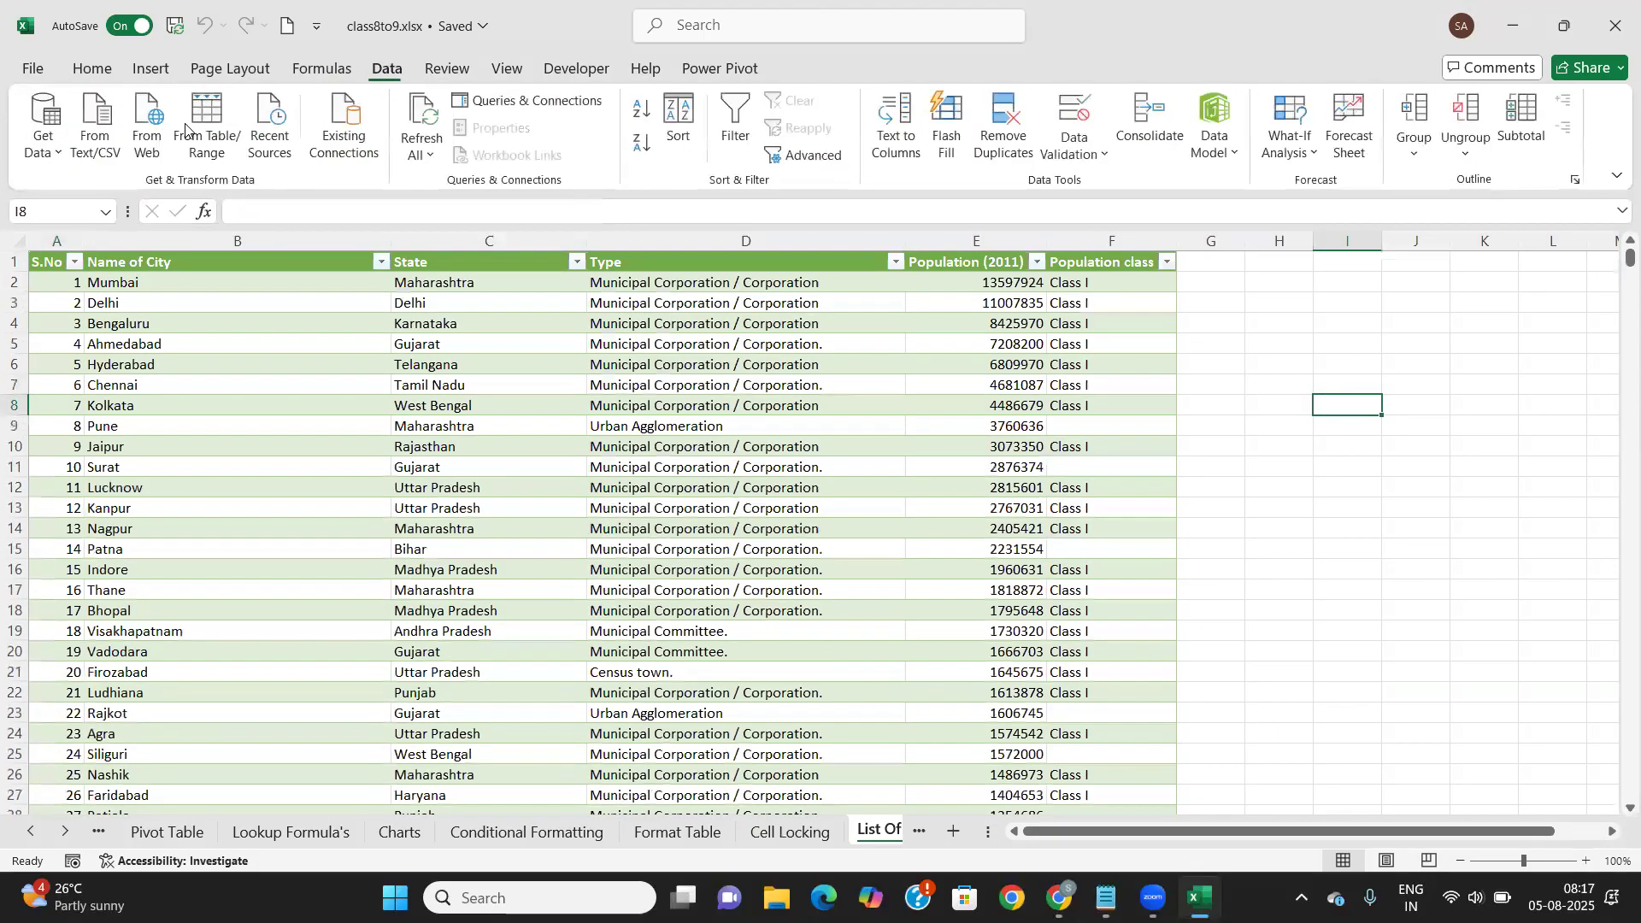
left_click(51, 154)
mouse_move(141, 182)
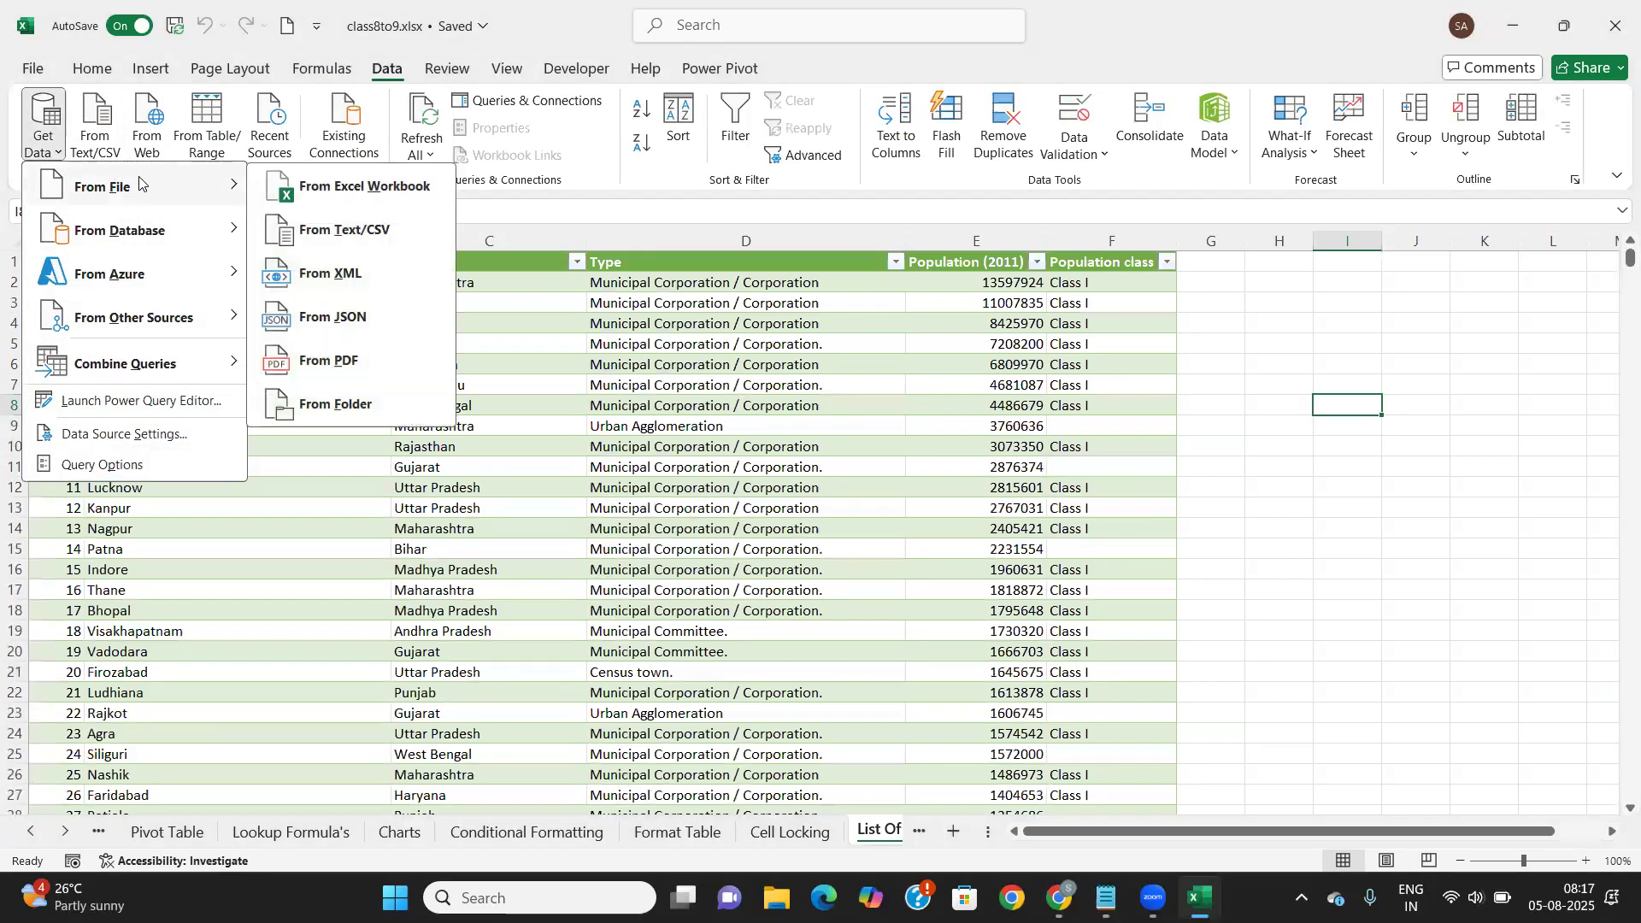
left_click(334, 229)
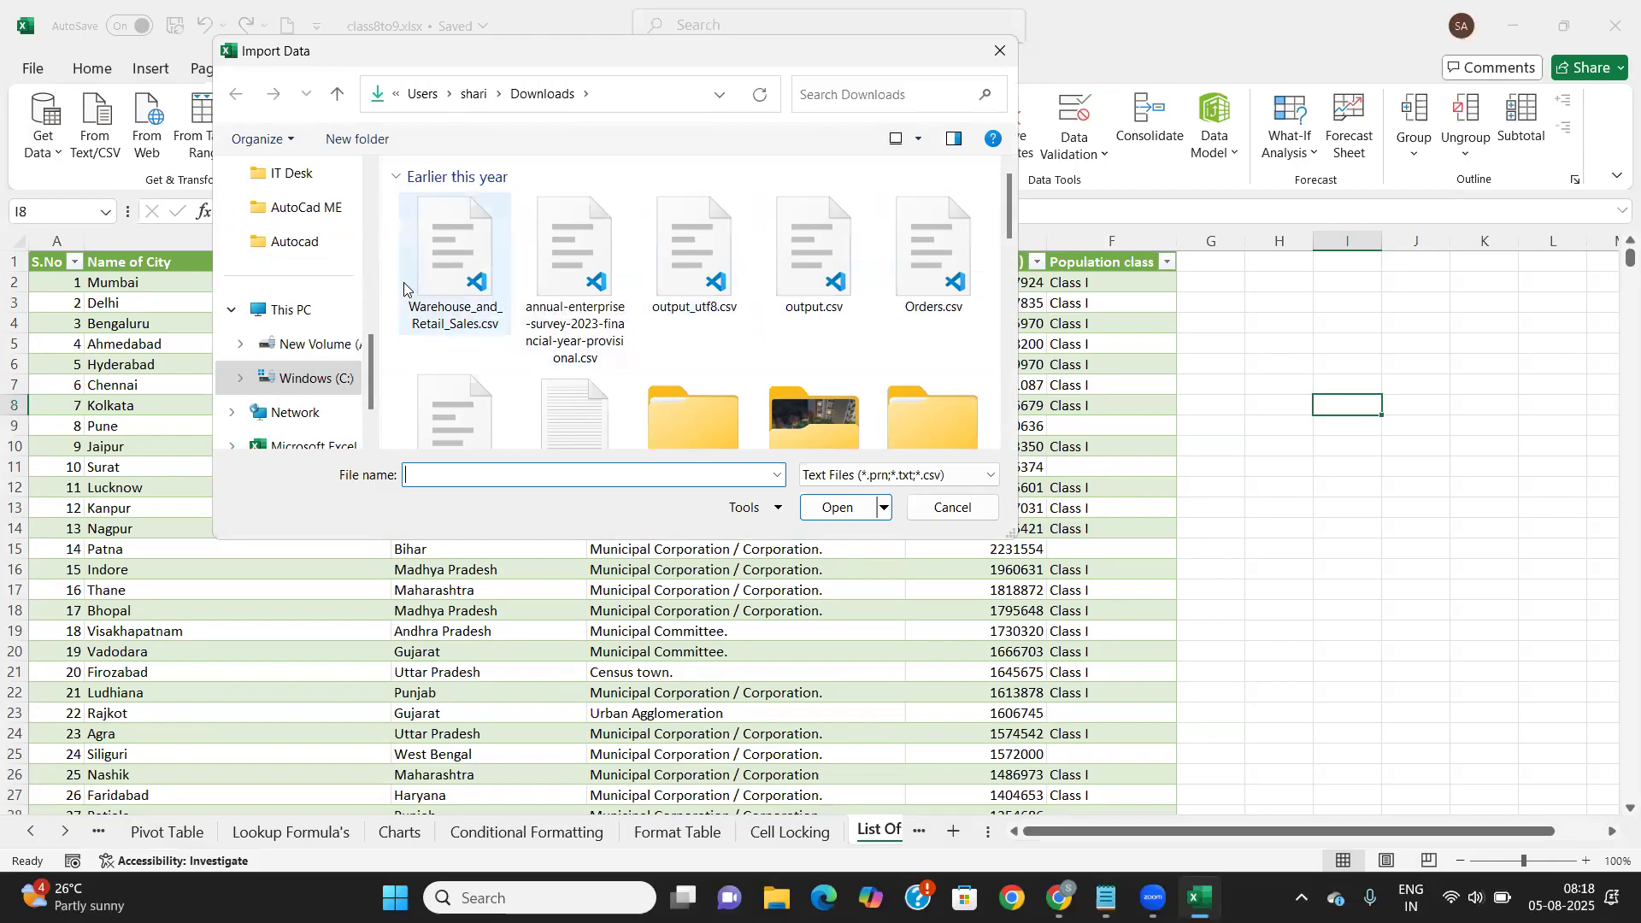
left_click(456, 275)
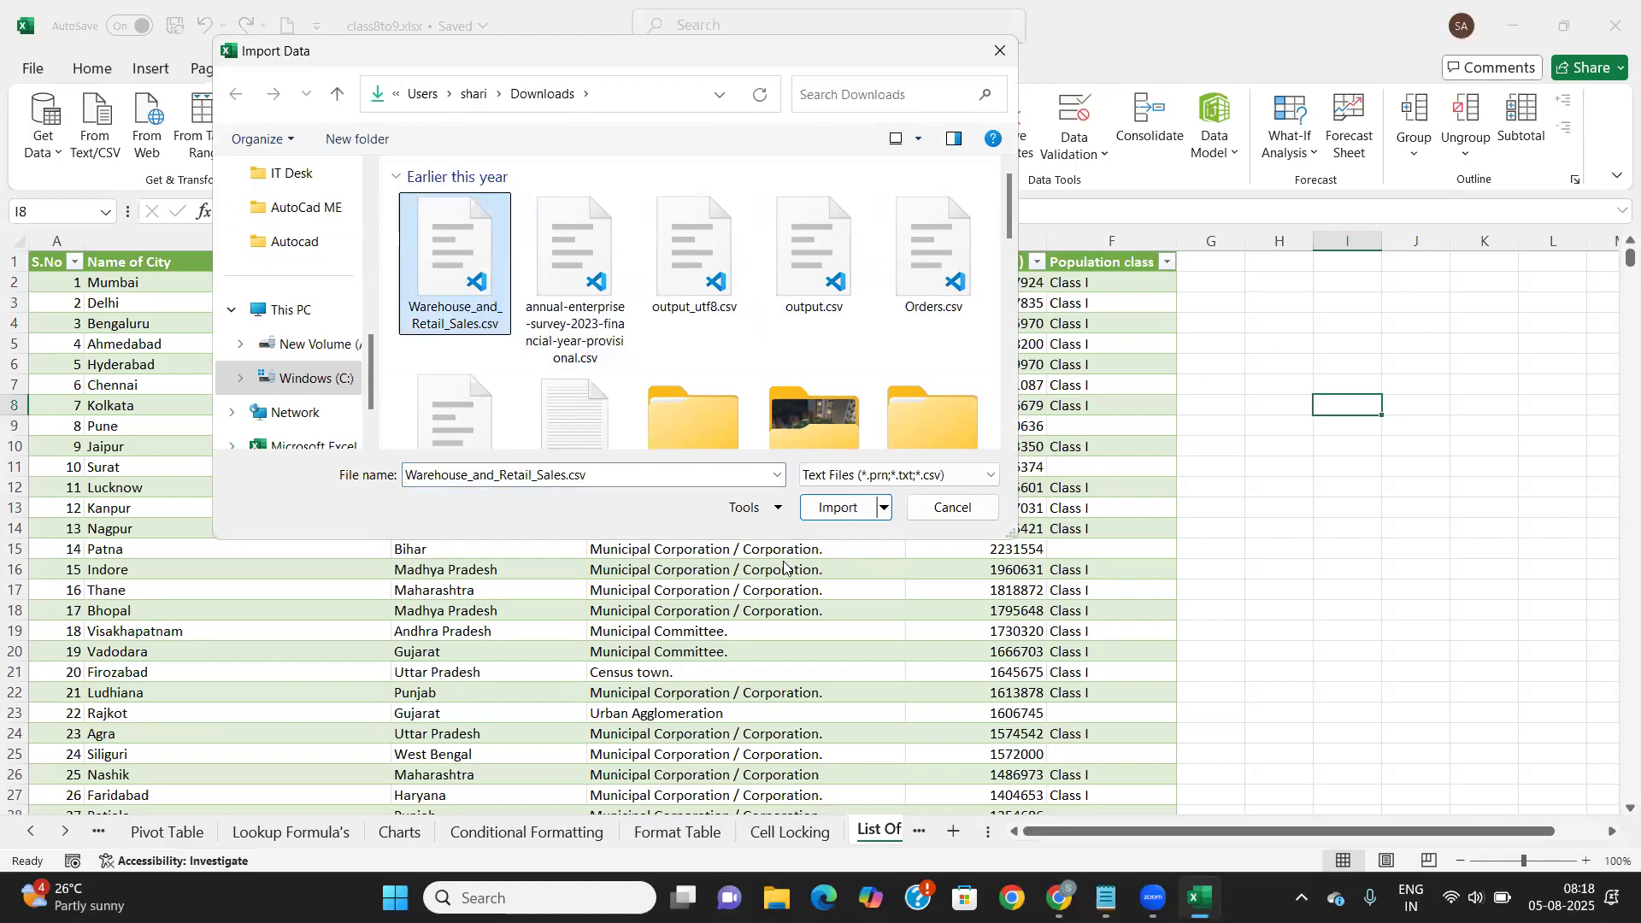
left_click(856, 510)
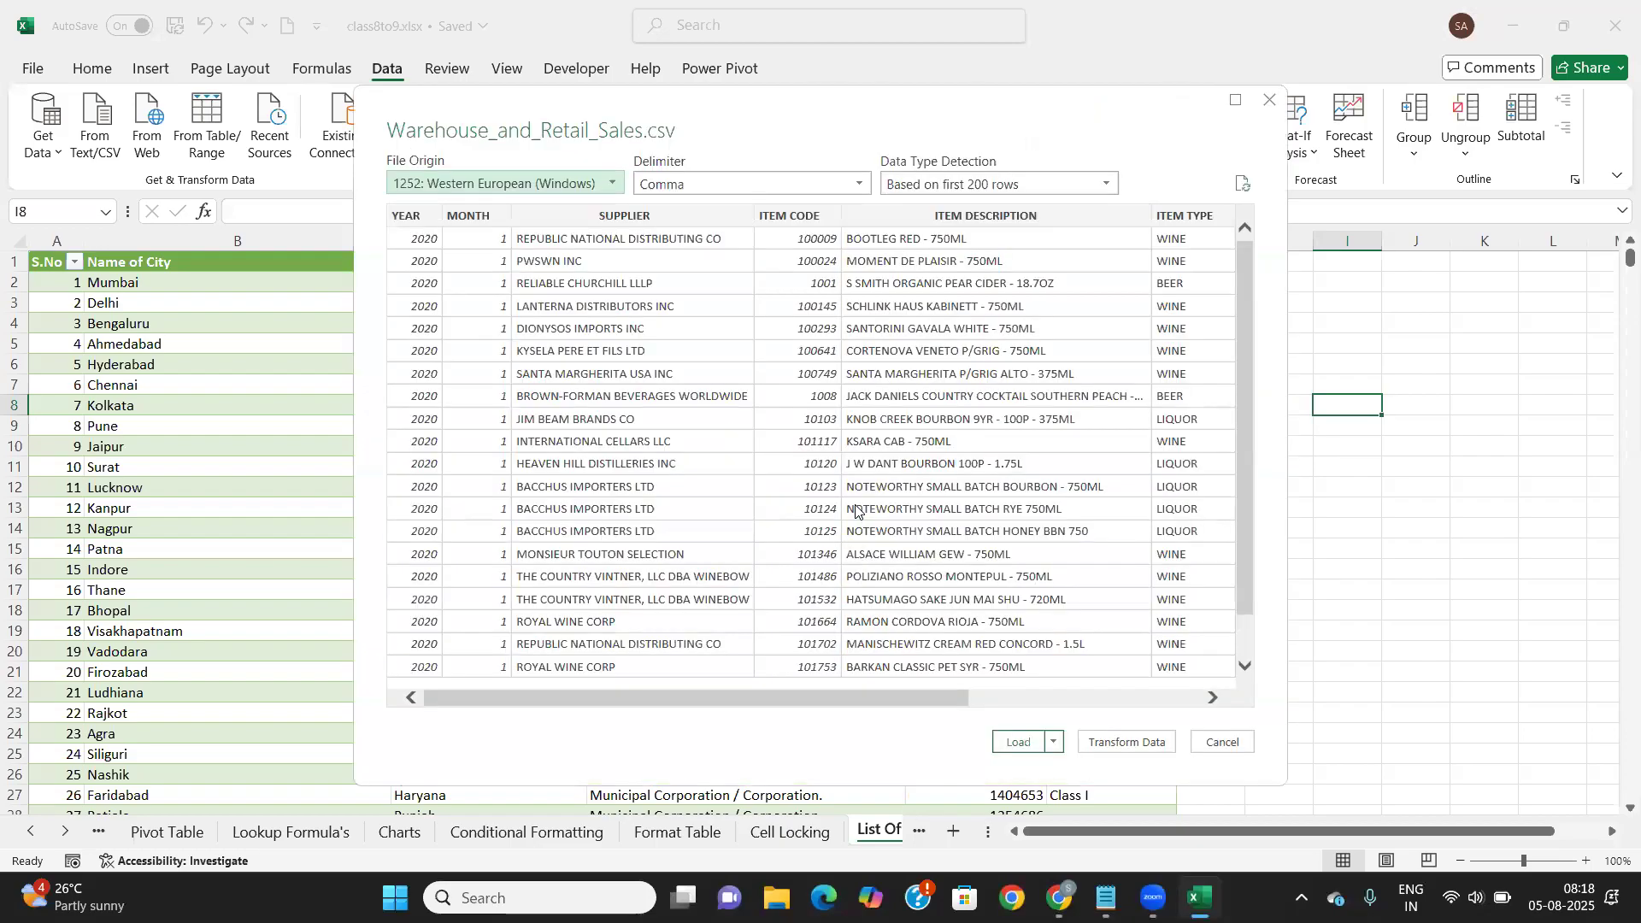
Keep the preview's delimiter on Comma and check the YEAR, MONTH, SUPPLIER, ITEM CODE columns
left_click(849, 185)
left_click(849, 185)
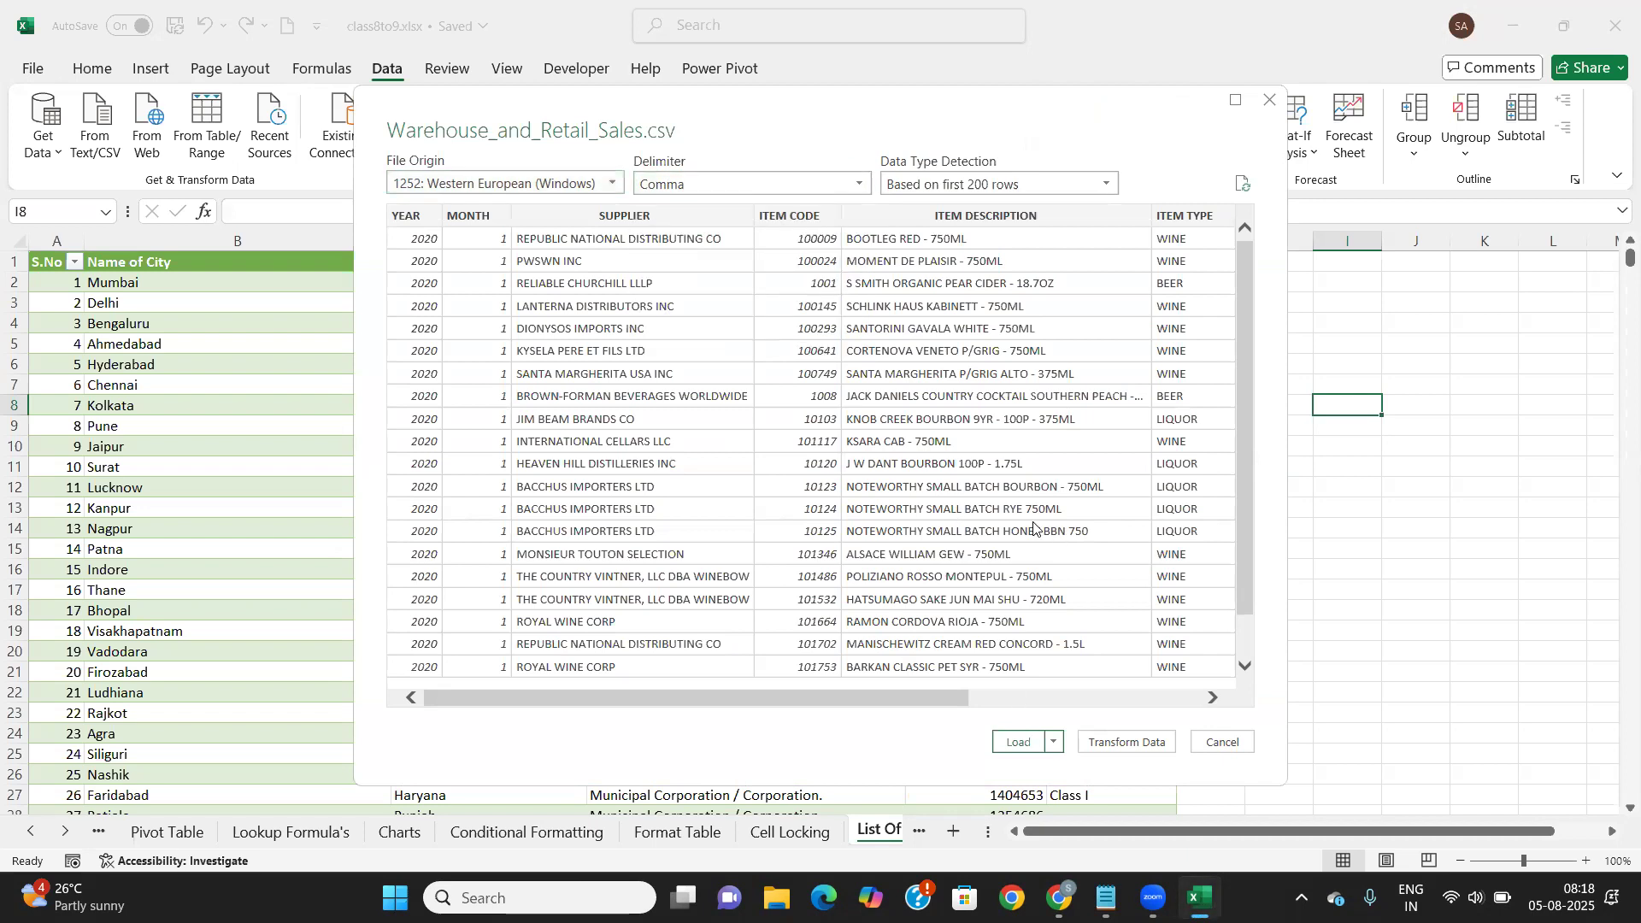
scroll(1099, 500, "right", 3)
scroll(1098, 500, "left", 3)
left_click(1108, 743)
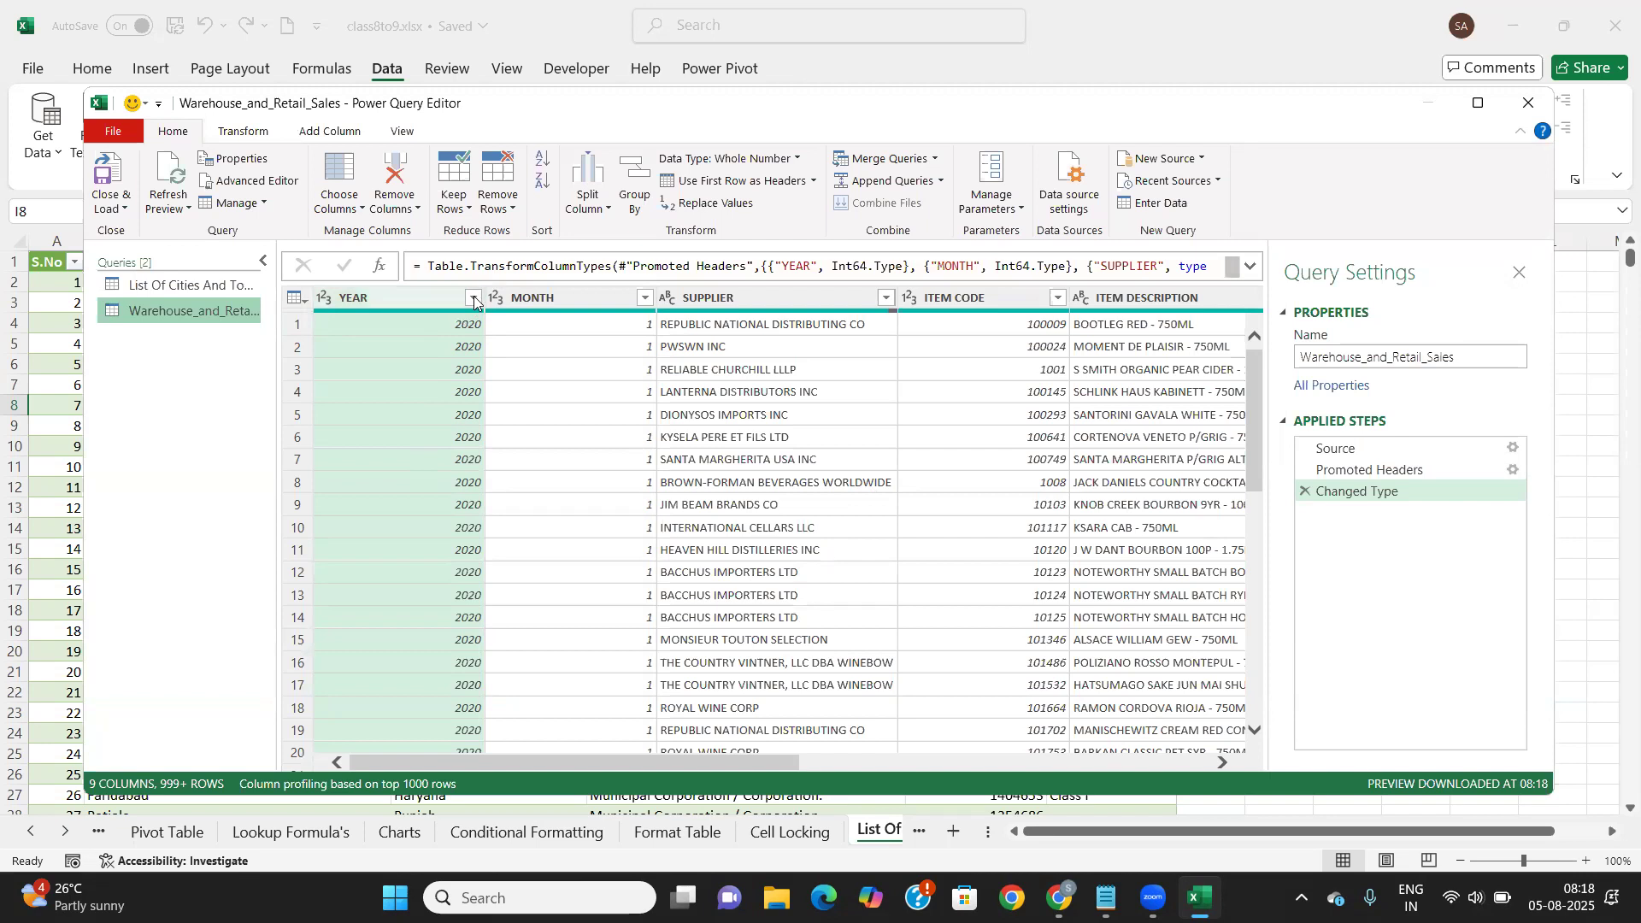
left_click(324, 297)
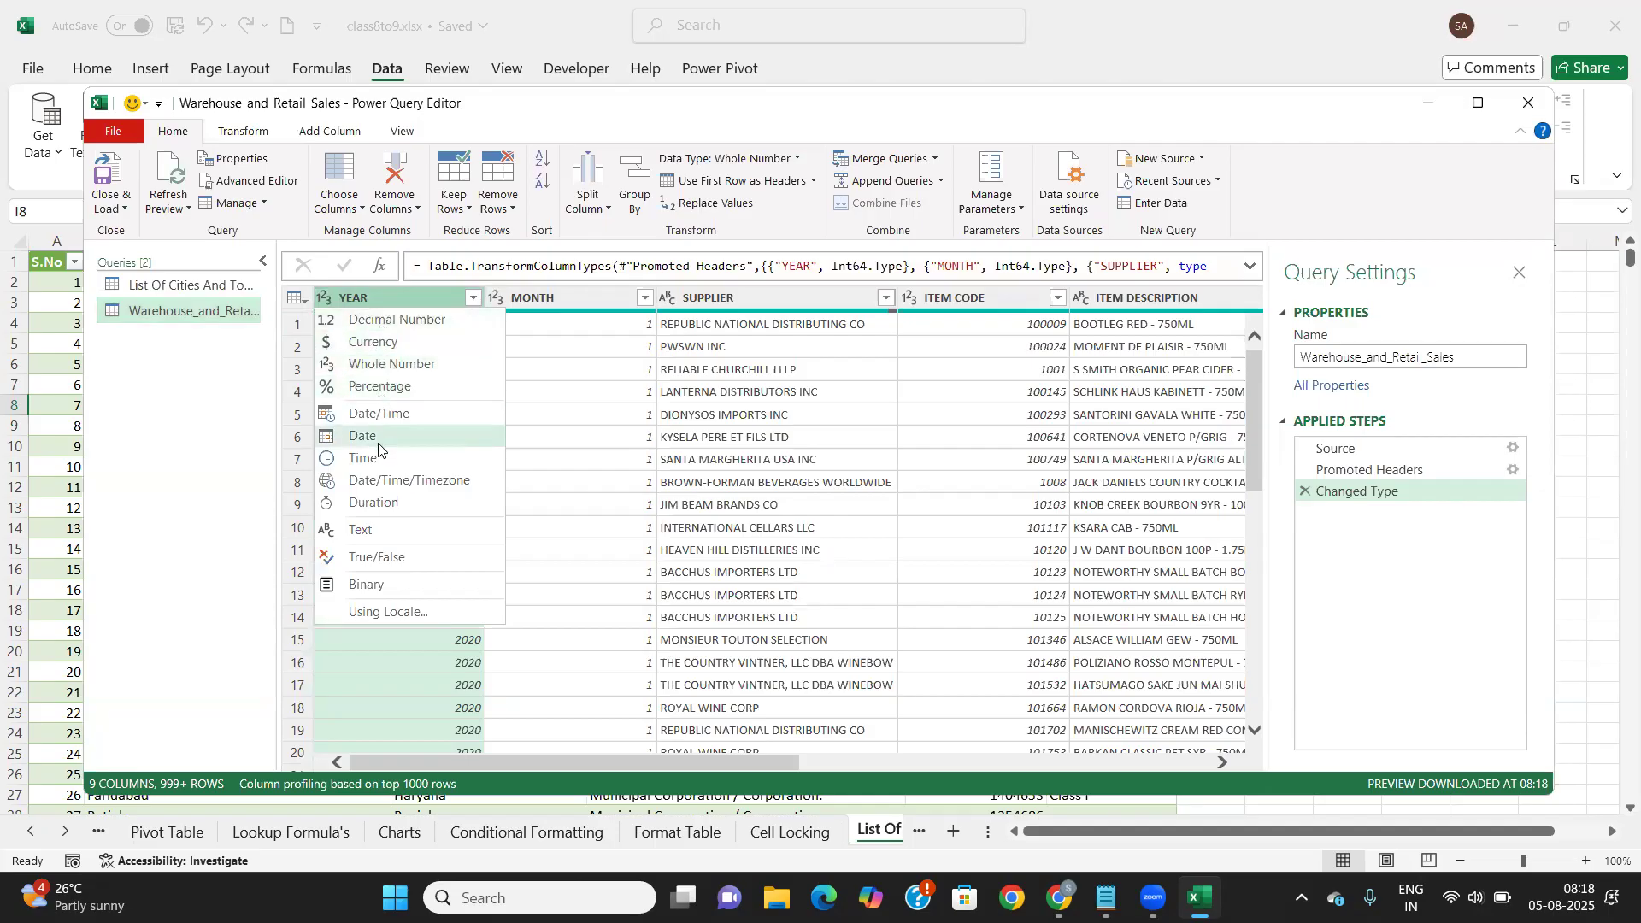
left_click(379, 529)
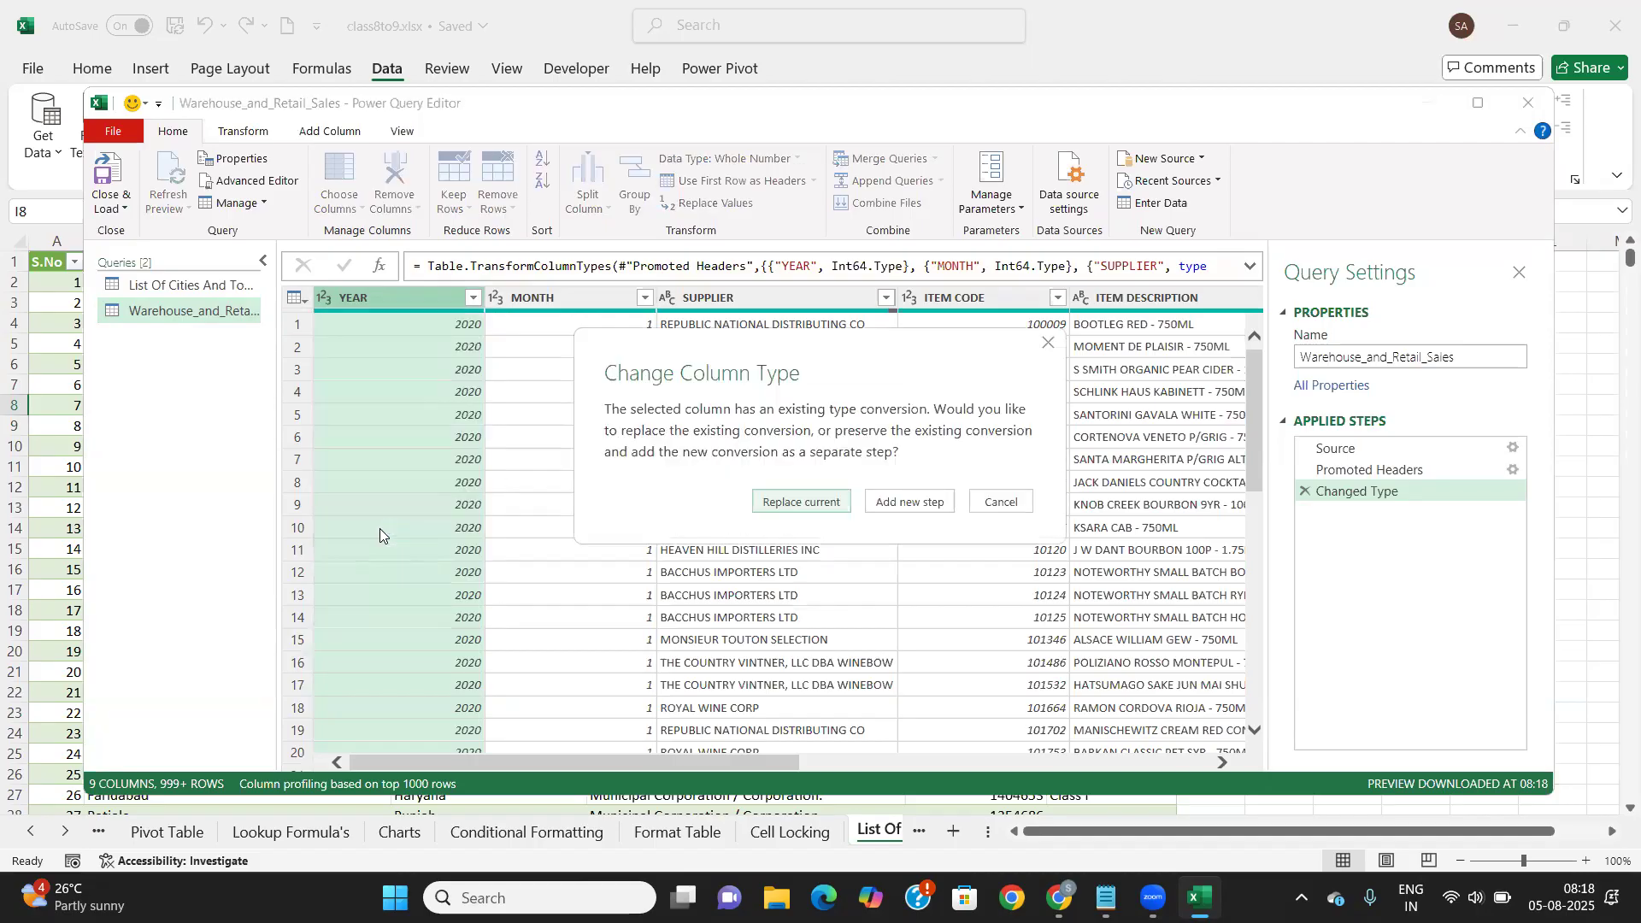
left_click(823, 501)
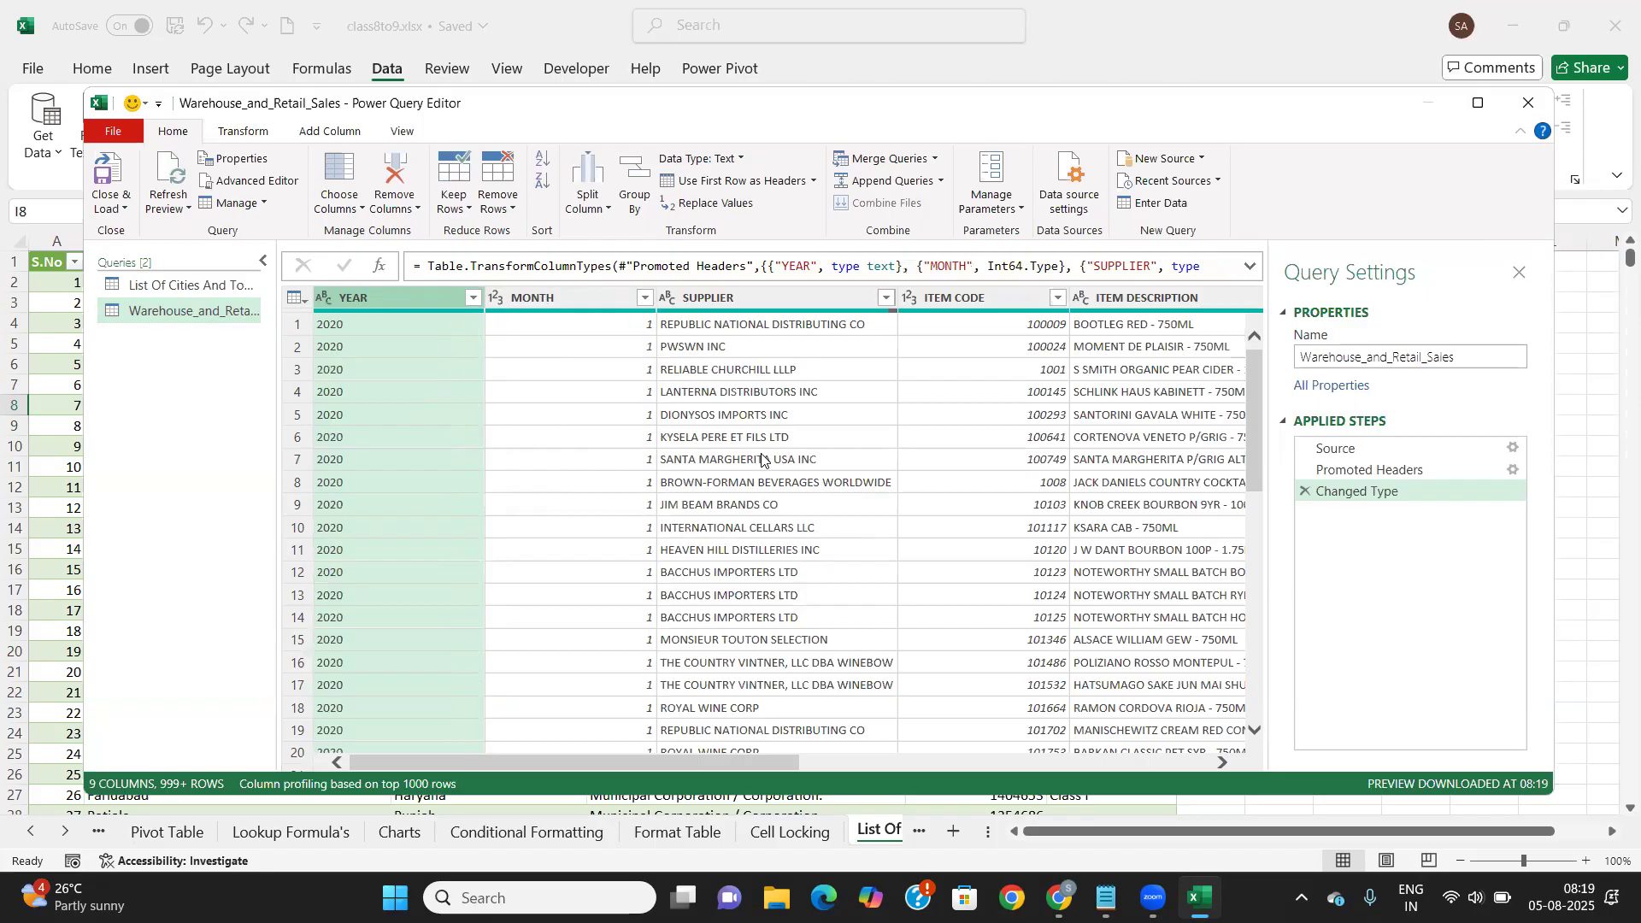
scroll(762, 460, "right", 4)
scroll(762, 460, "right", 5)
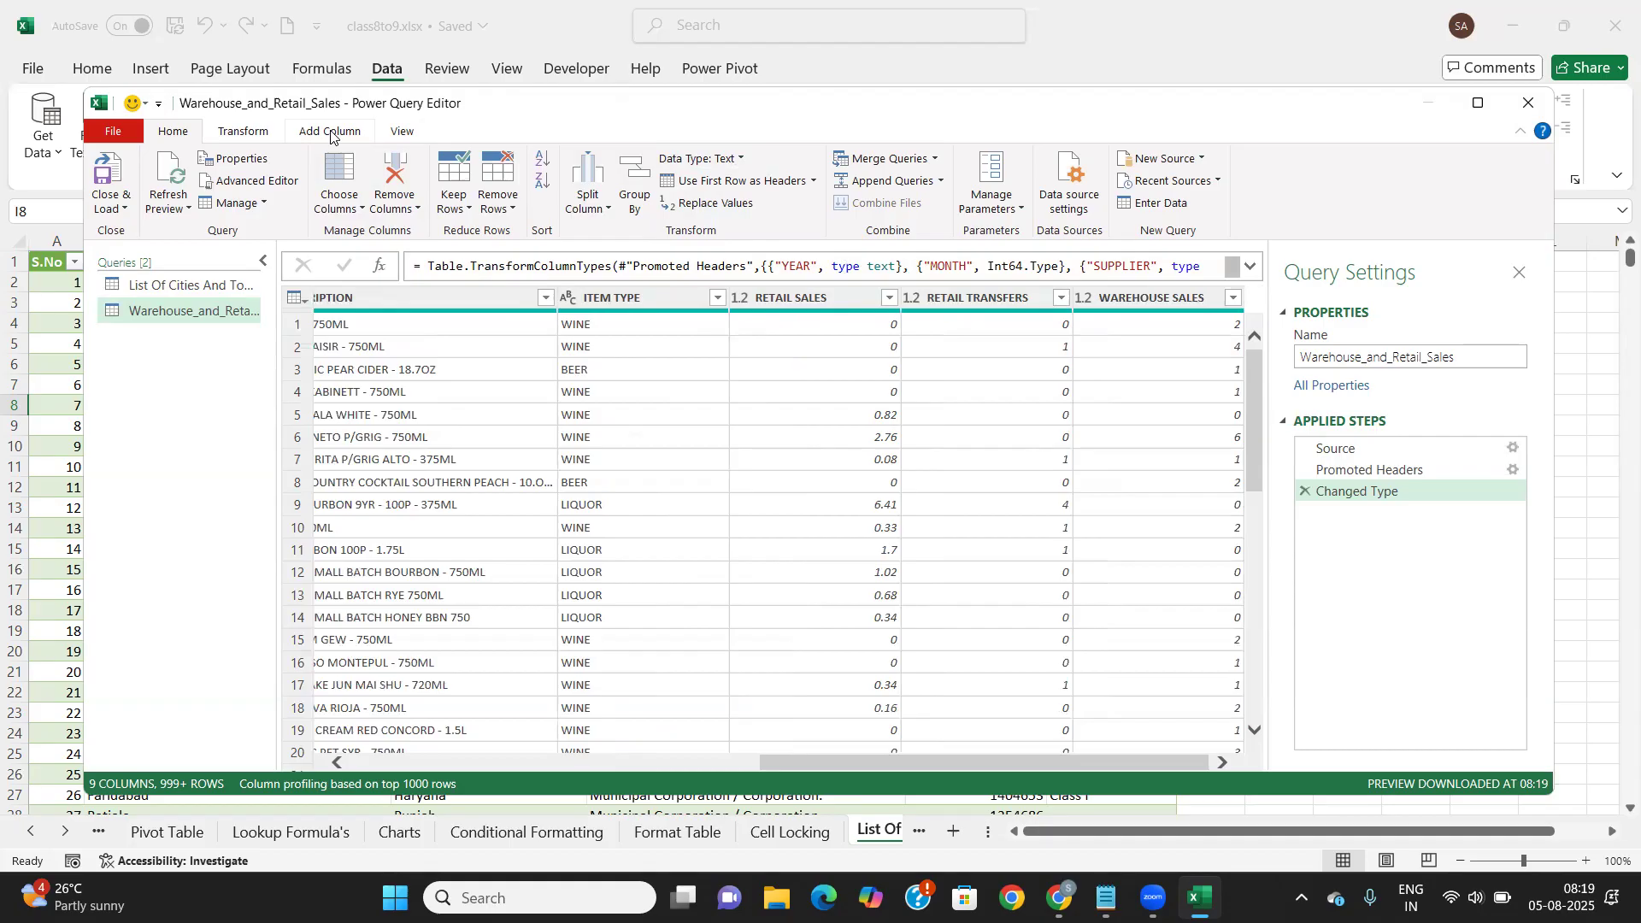
left_click(250, 135)
left_click(327, 133)
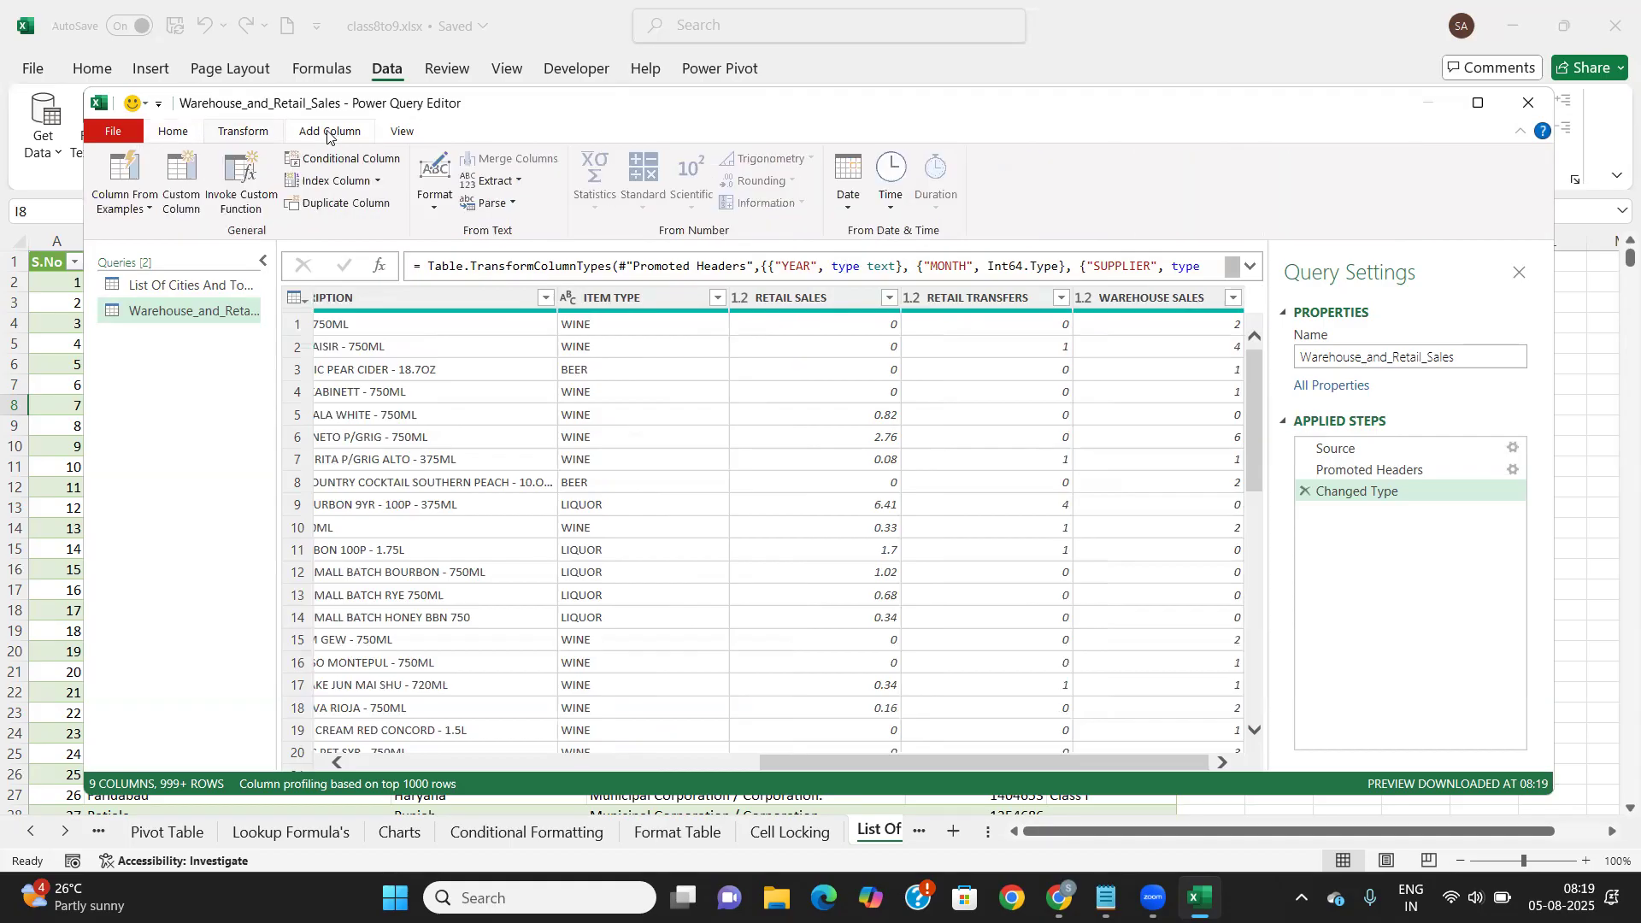
left_click(186, 135)
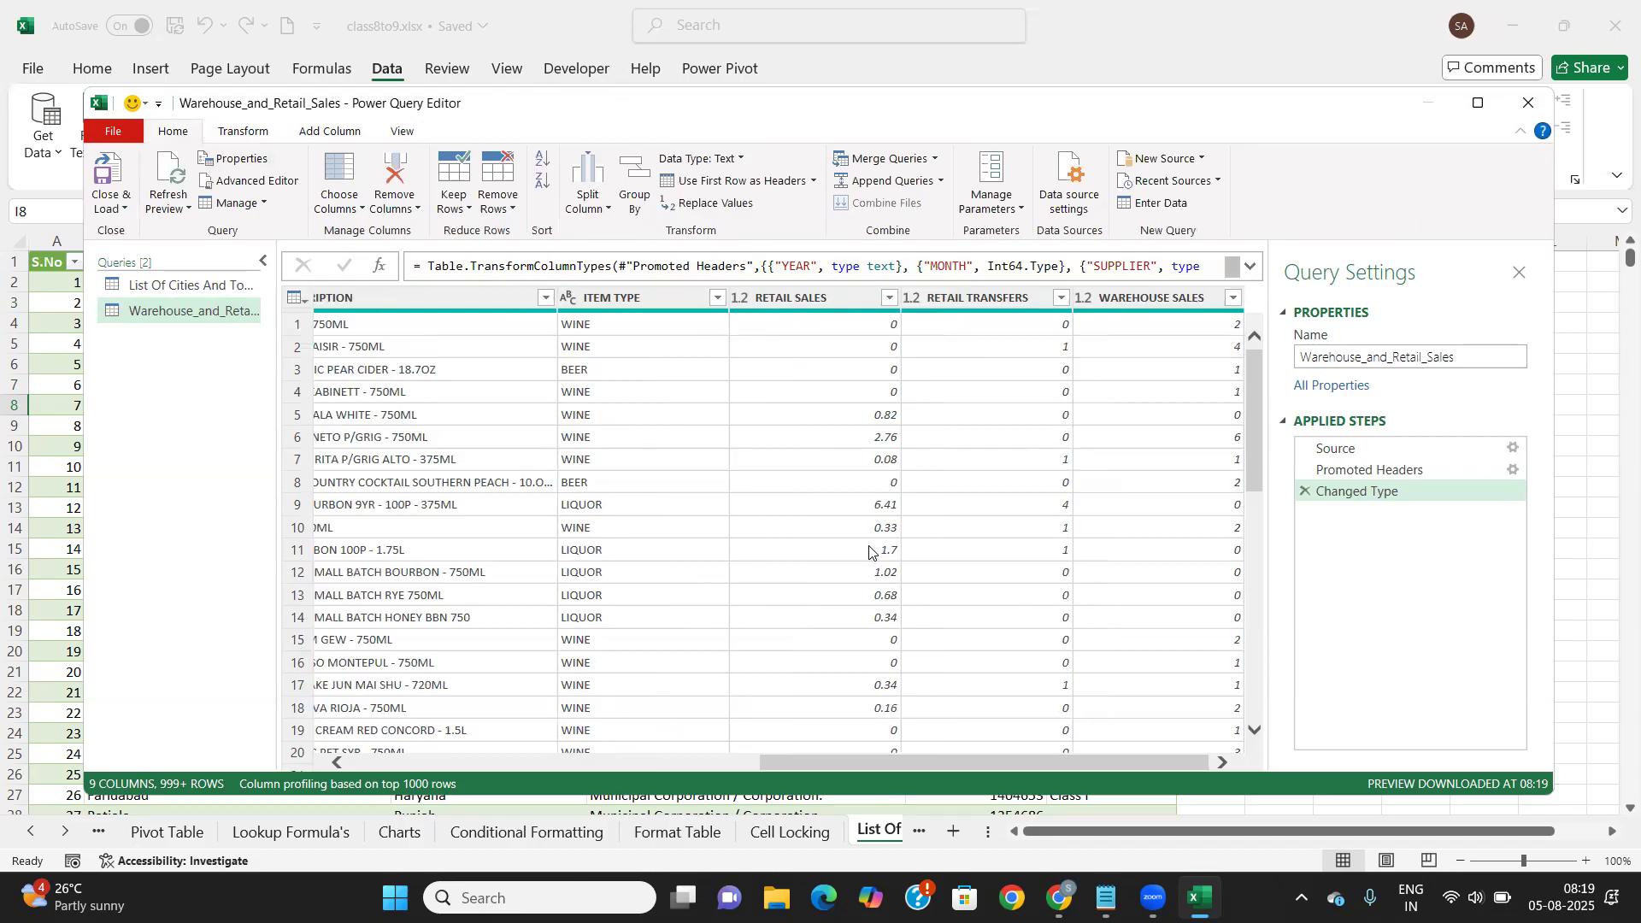
scroll(870, 551, "down", 11)
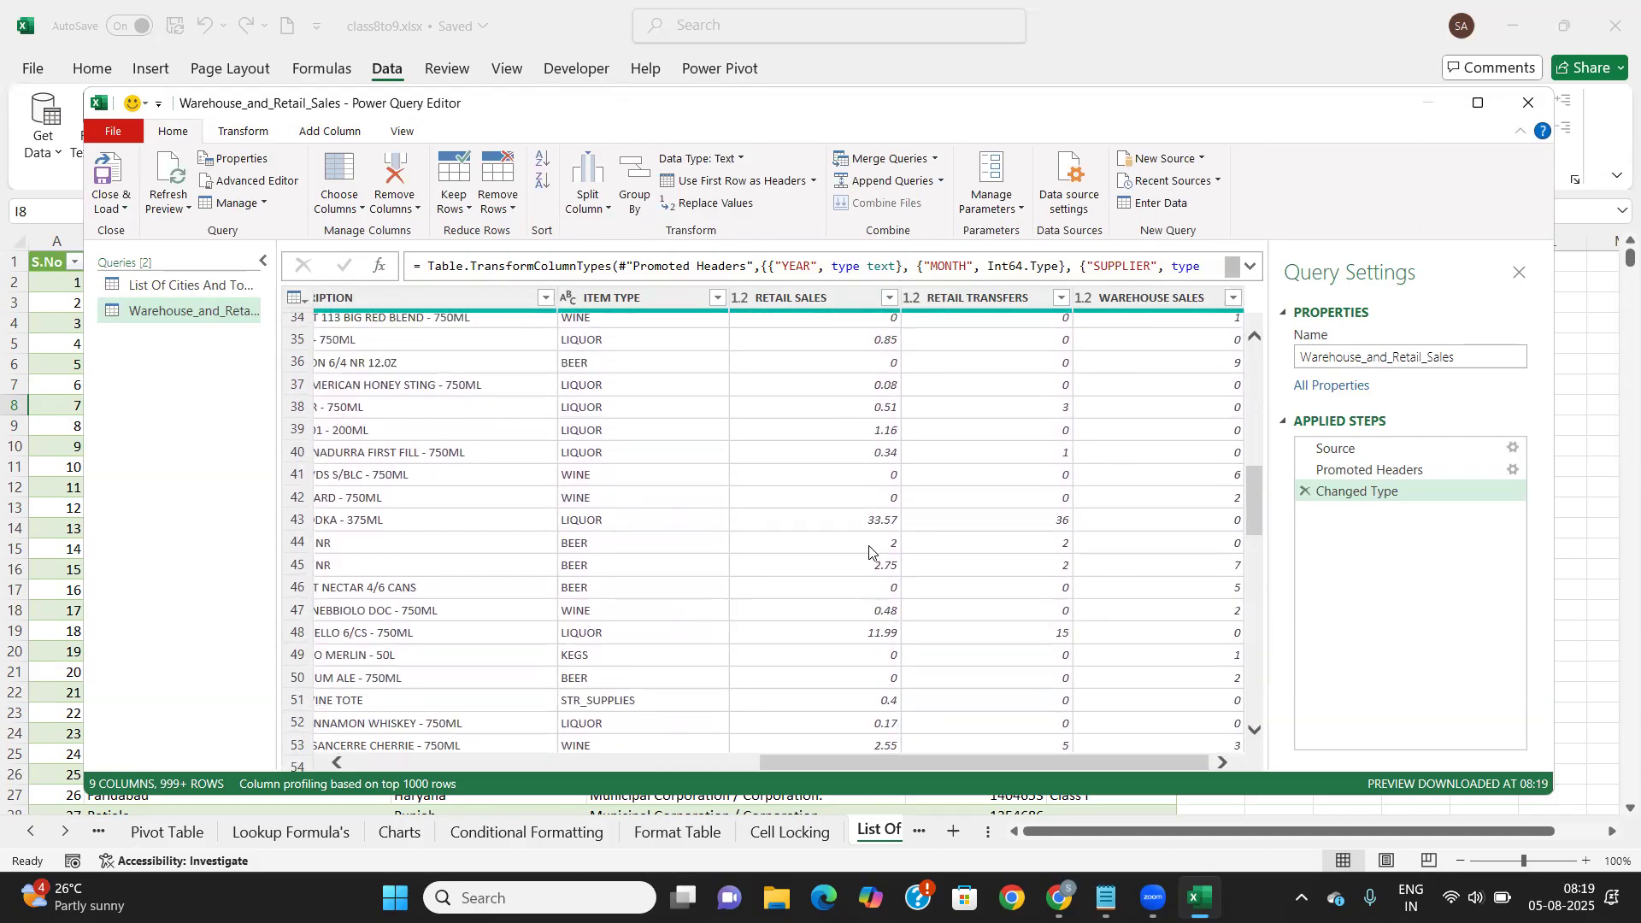
scroll(870, 551, "up", 11)
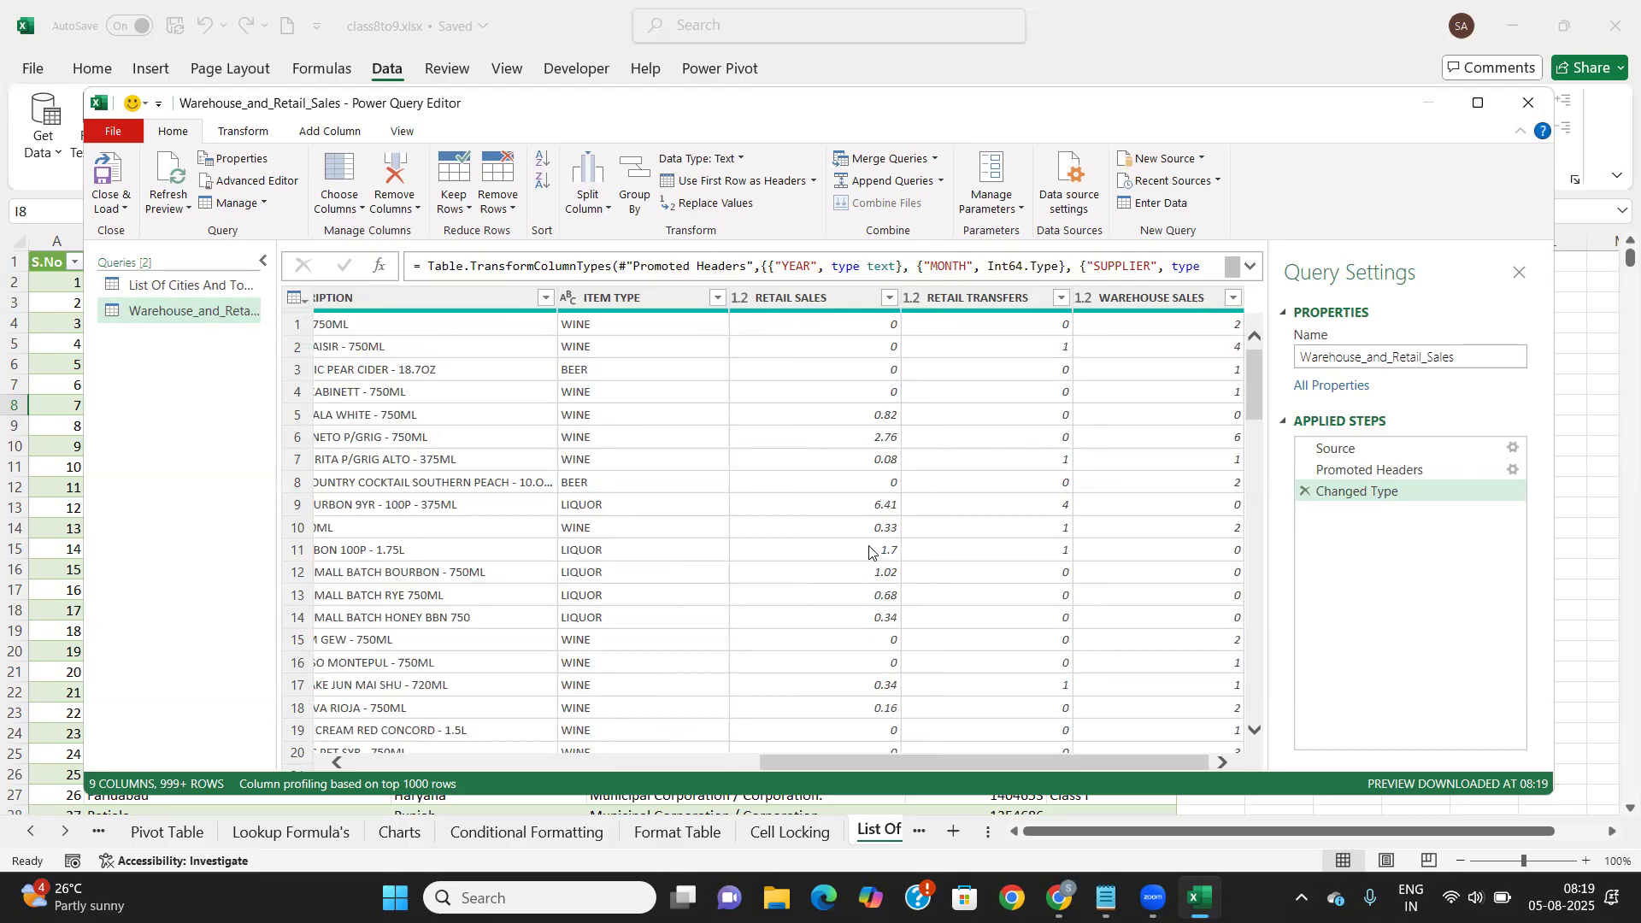
scroll(940, 536, "down", 9)
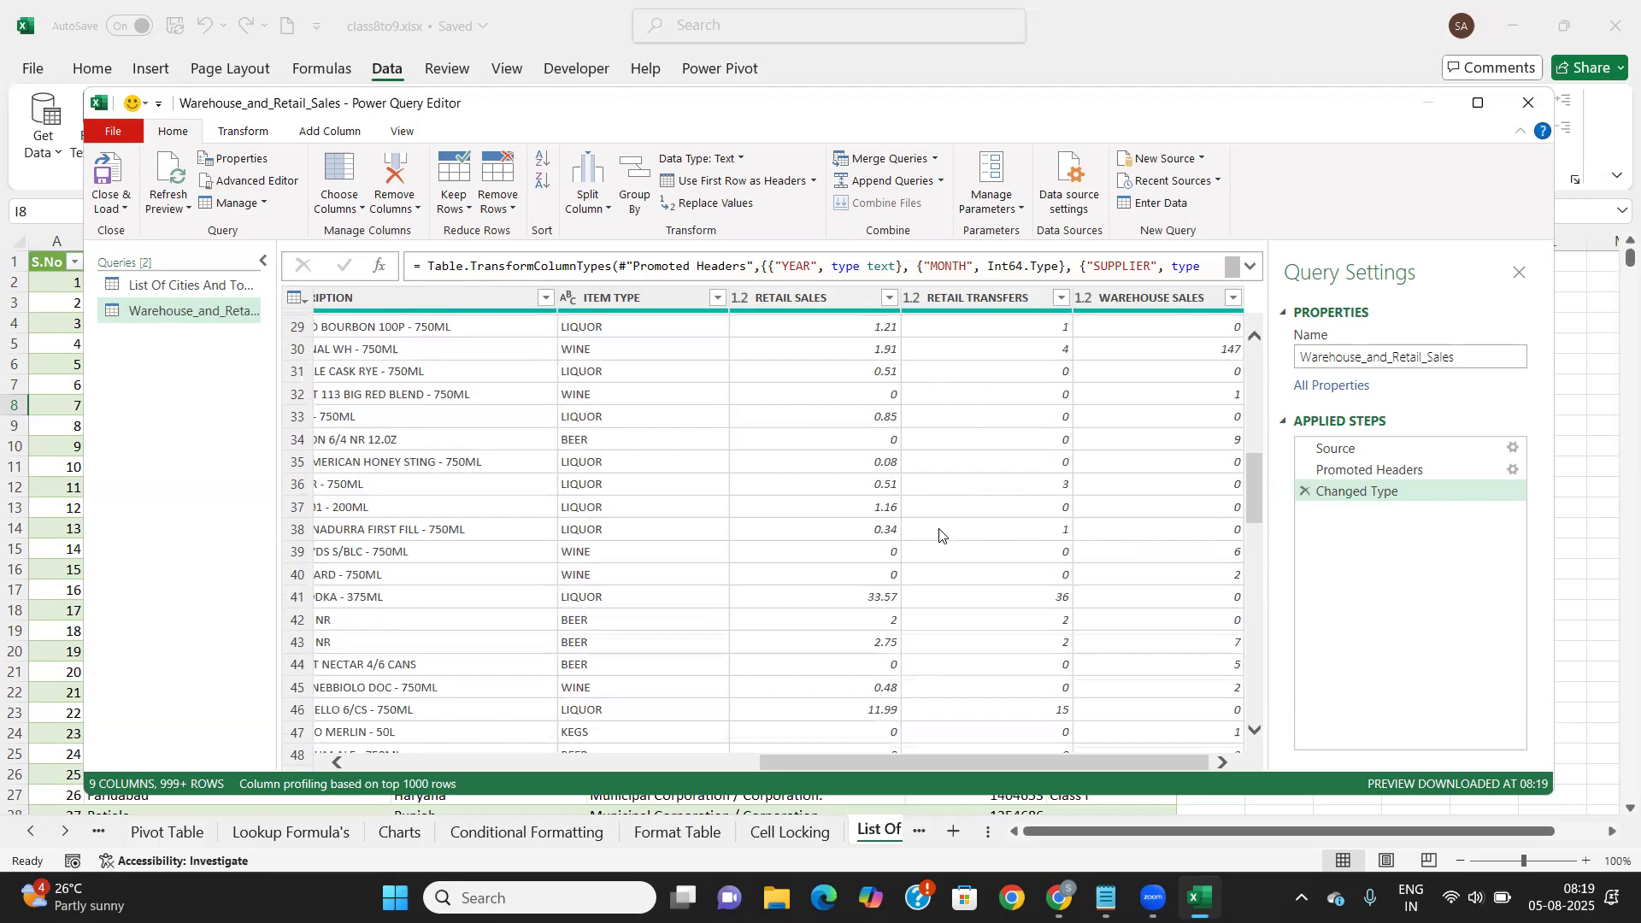
scroll(940, 536, "up", 9)
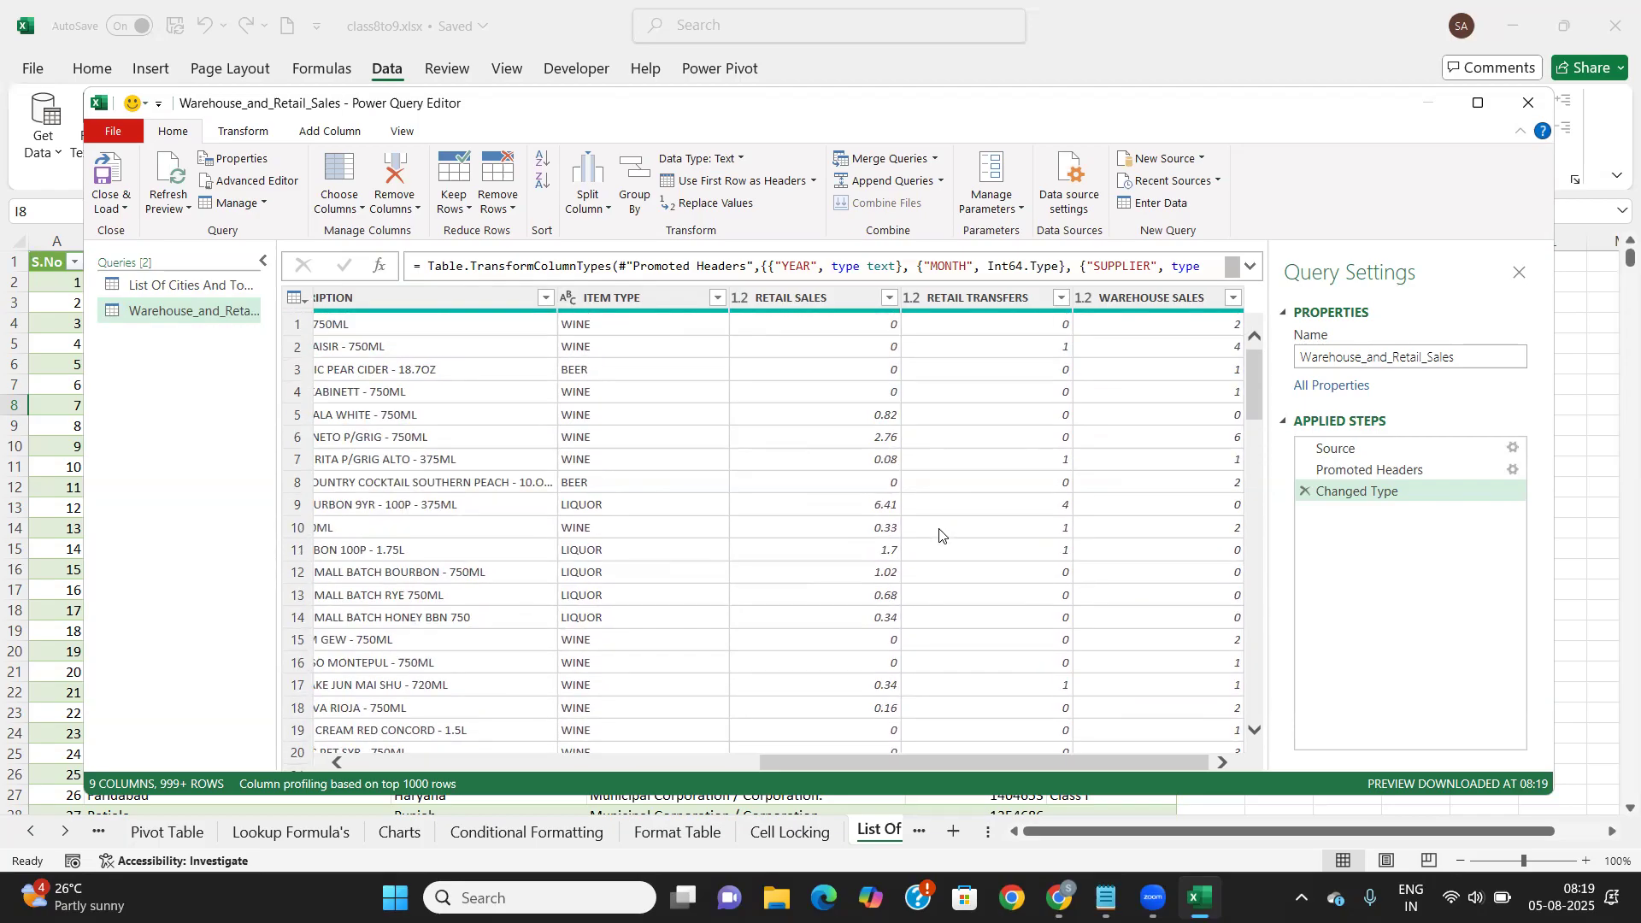
scroll(940, 536, "left", 5)
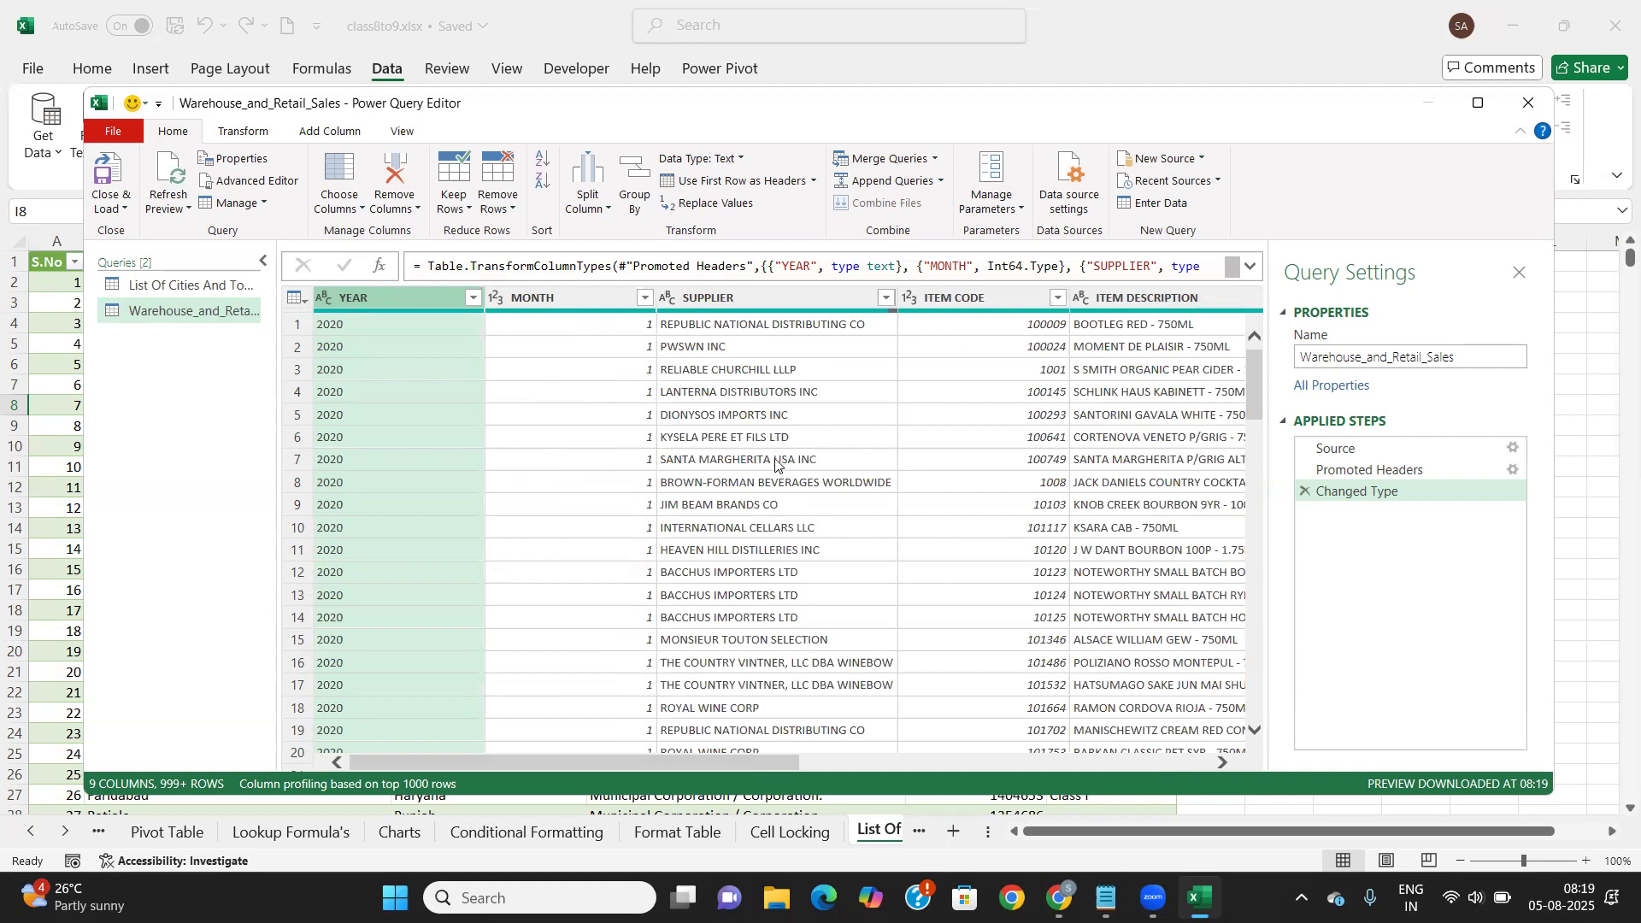
scroll(779, 465, "down", 7)
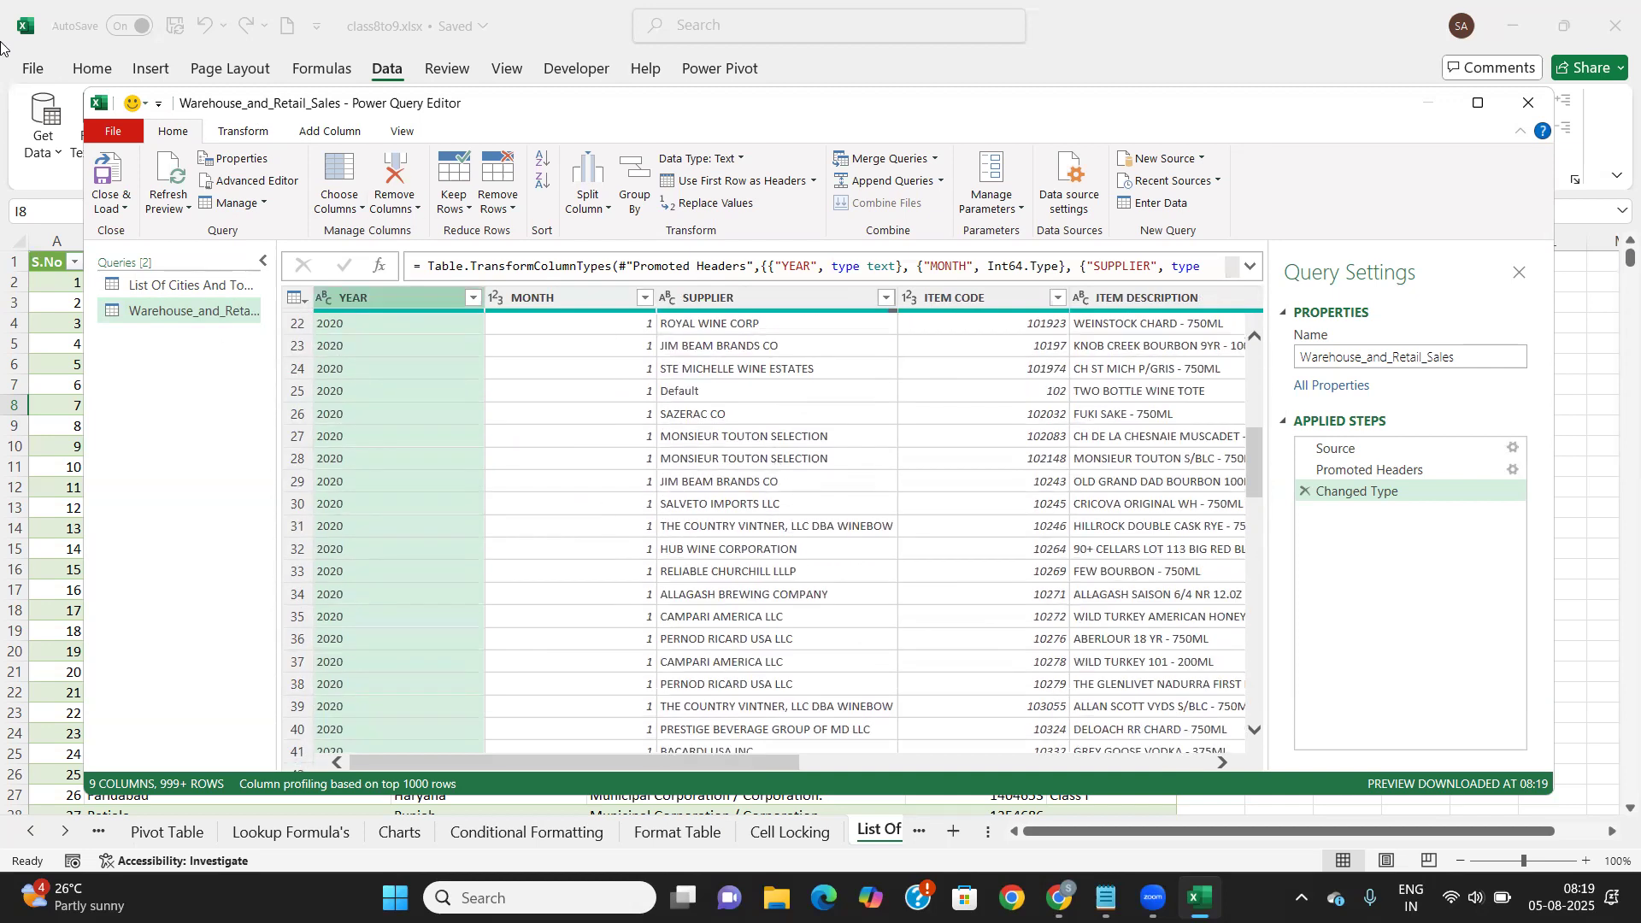
Close & Load the Warehouse_and_Retail_Sales query, loading 3,07,645 rows with 54 errors
left_click(127, 209)
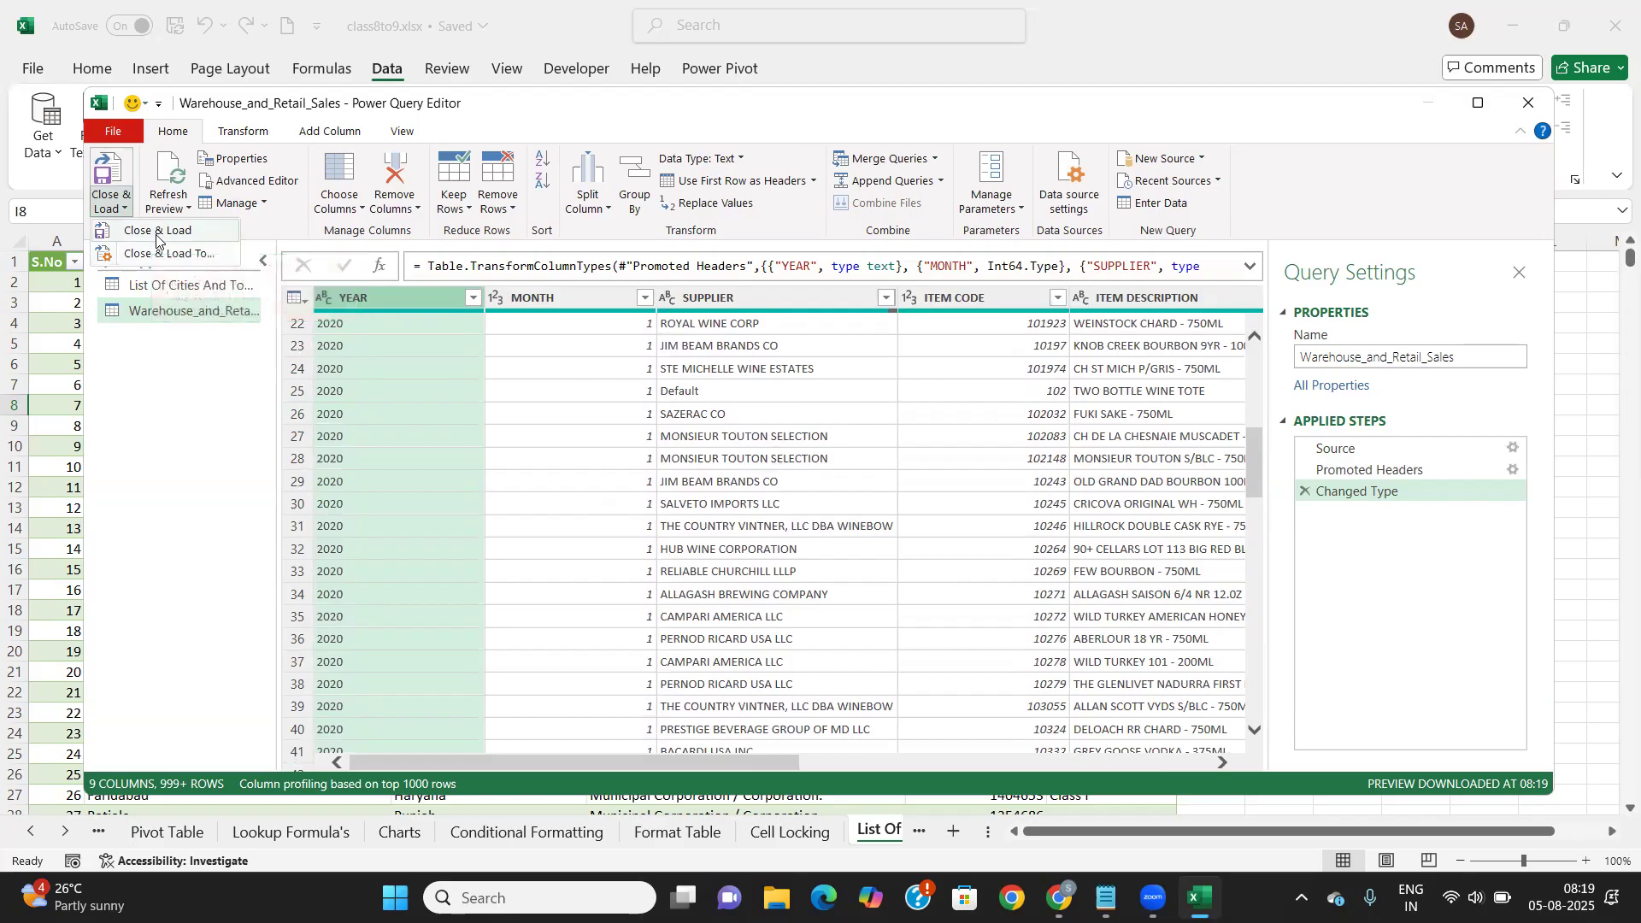
left_click(156, 231)
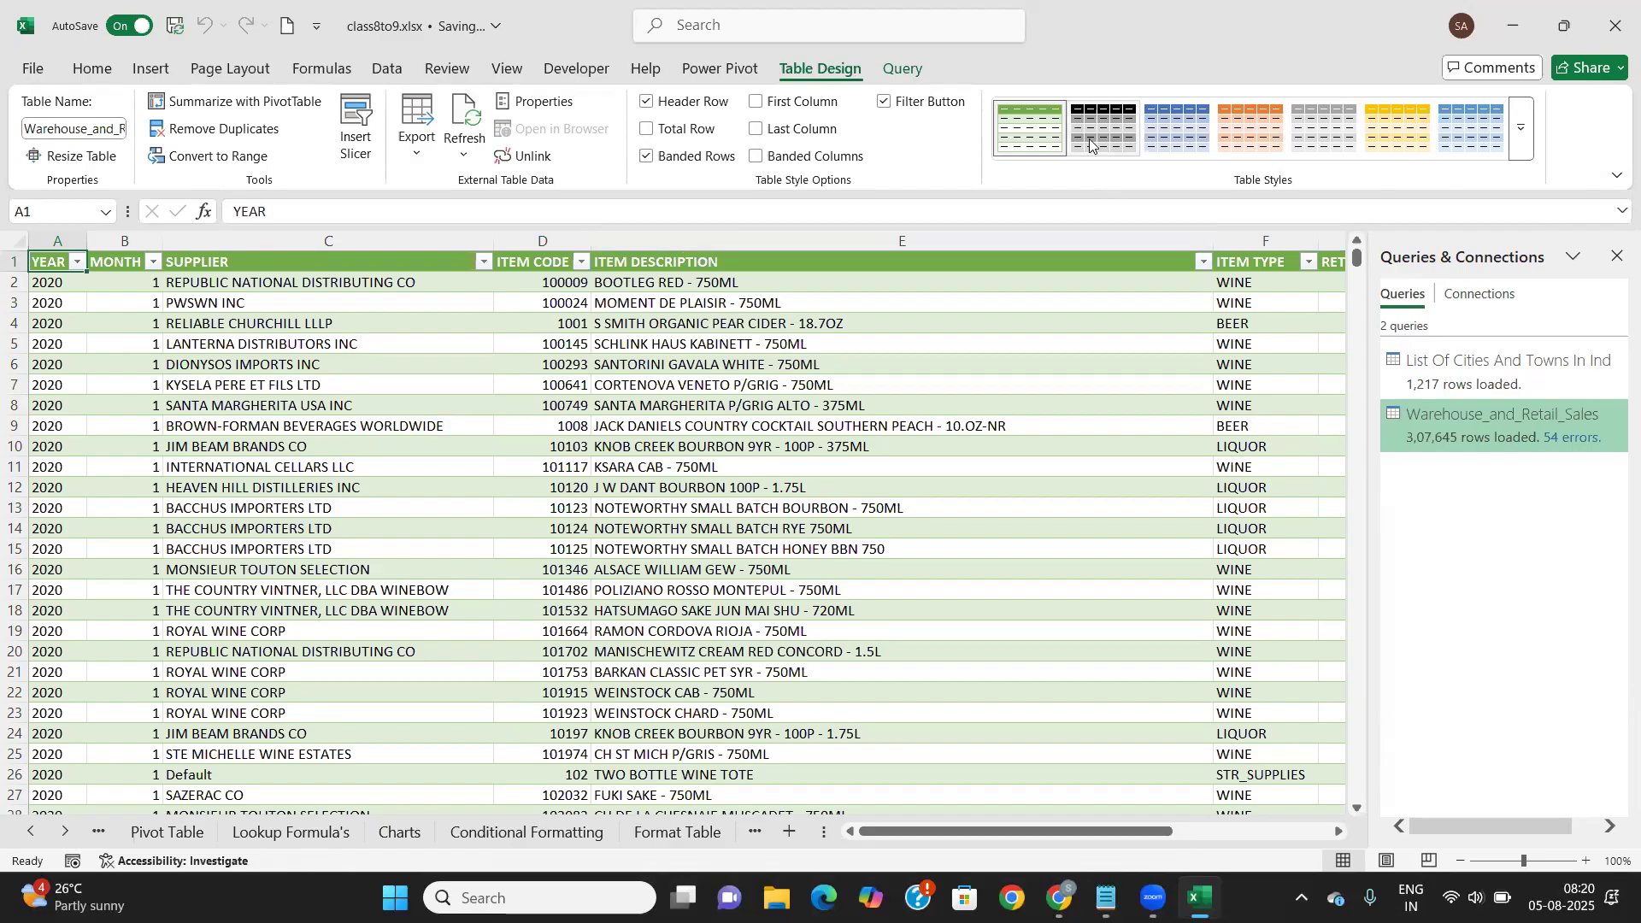
scroll(833, 634, "down", 3)
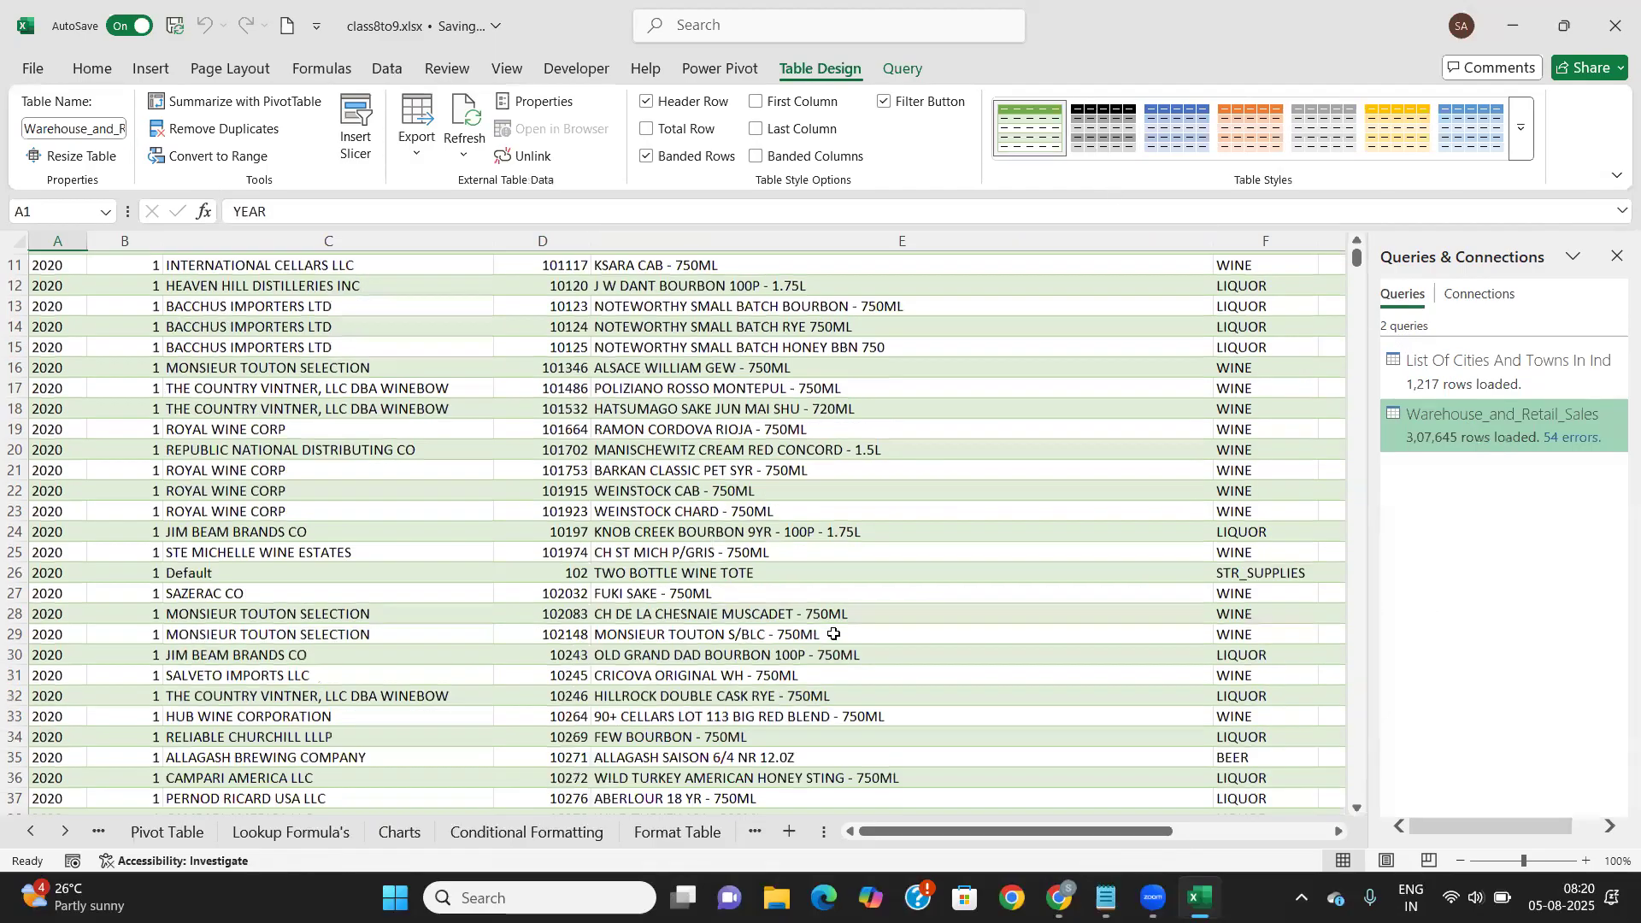
scroll(835, 630, "up", 4)
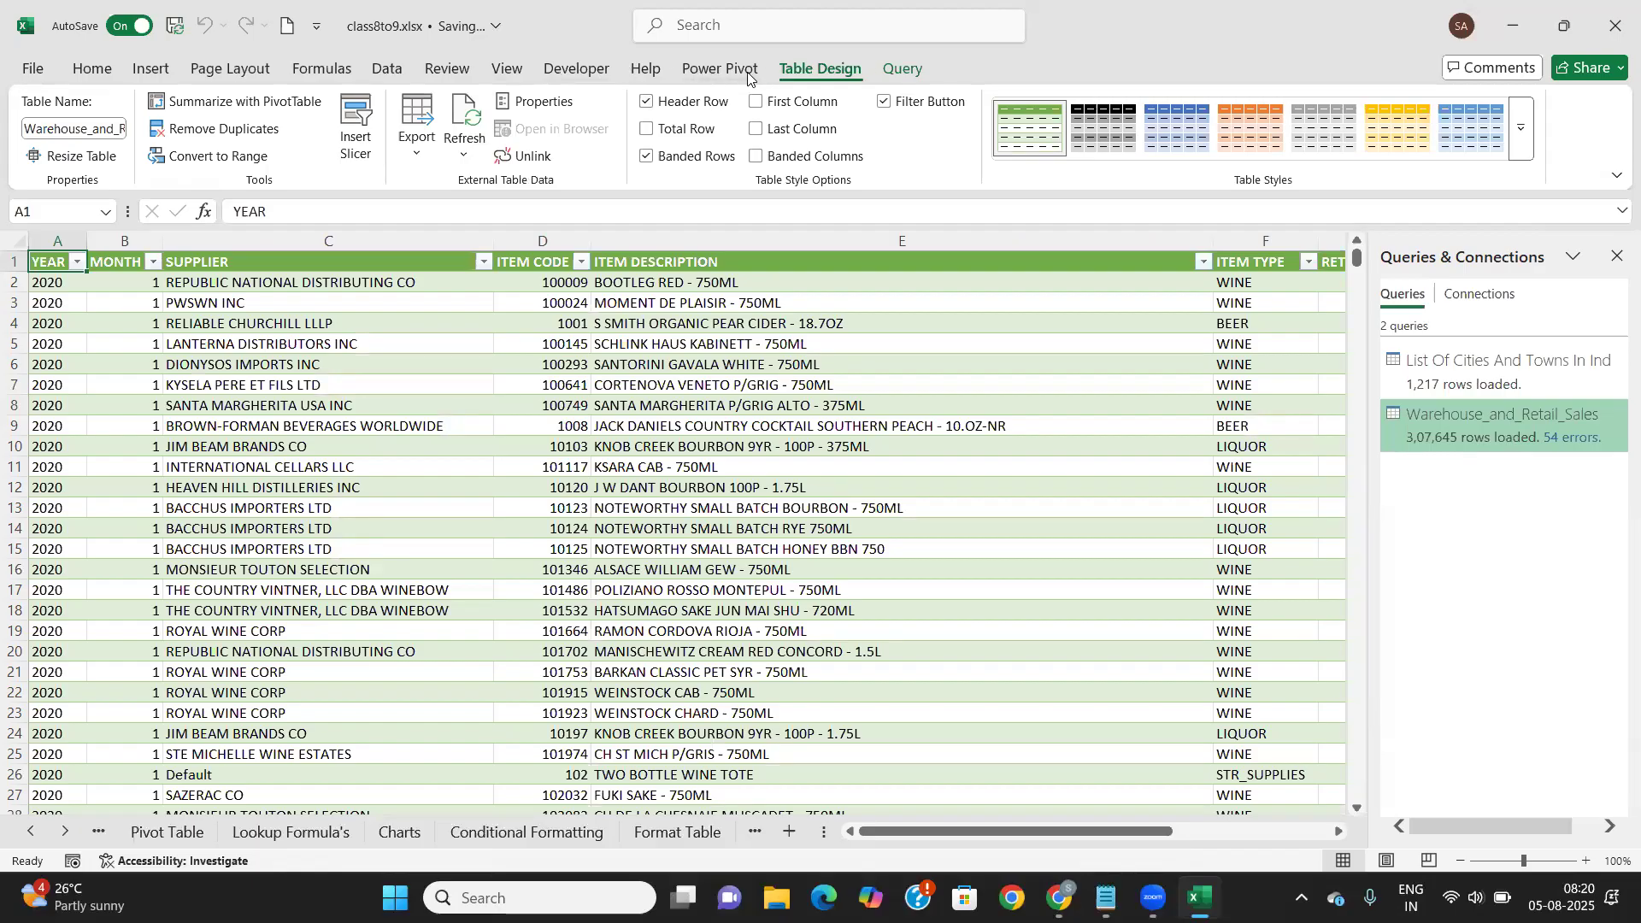
left_click(389, 69)
left_click(57, 150)
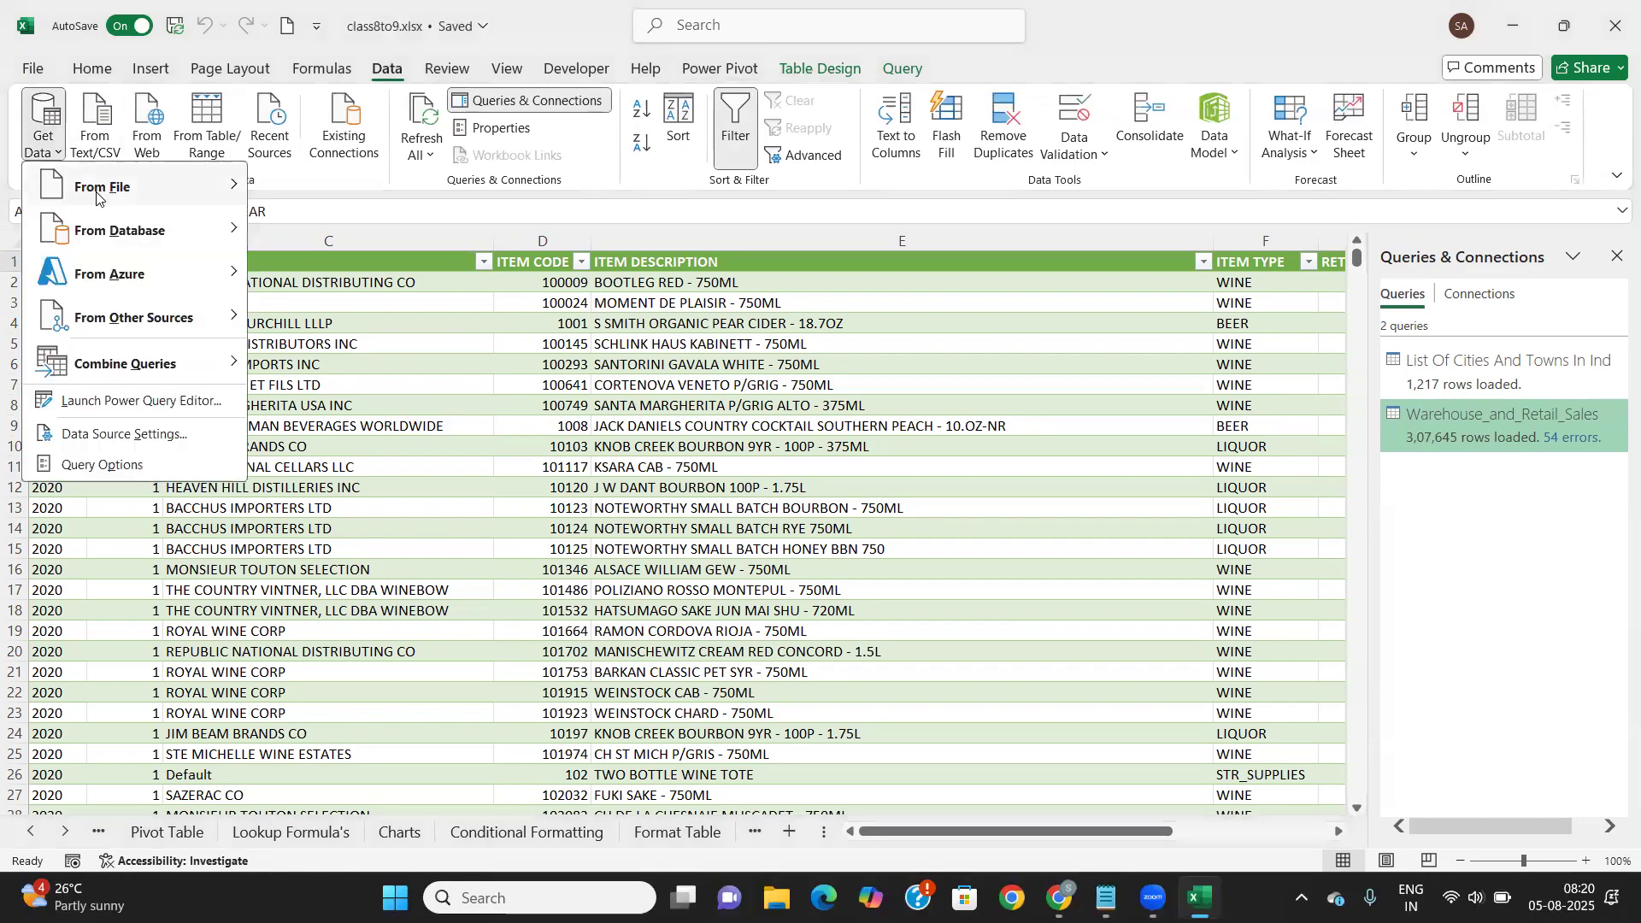
mouse_move(115, 192)
left_click(343, 229)
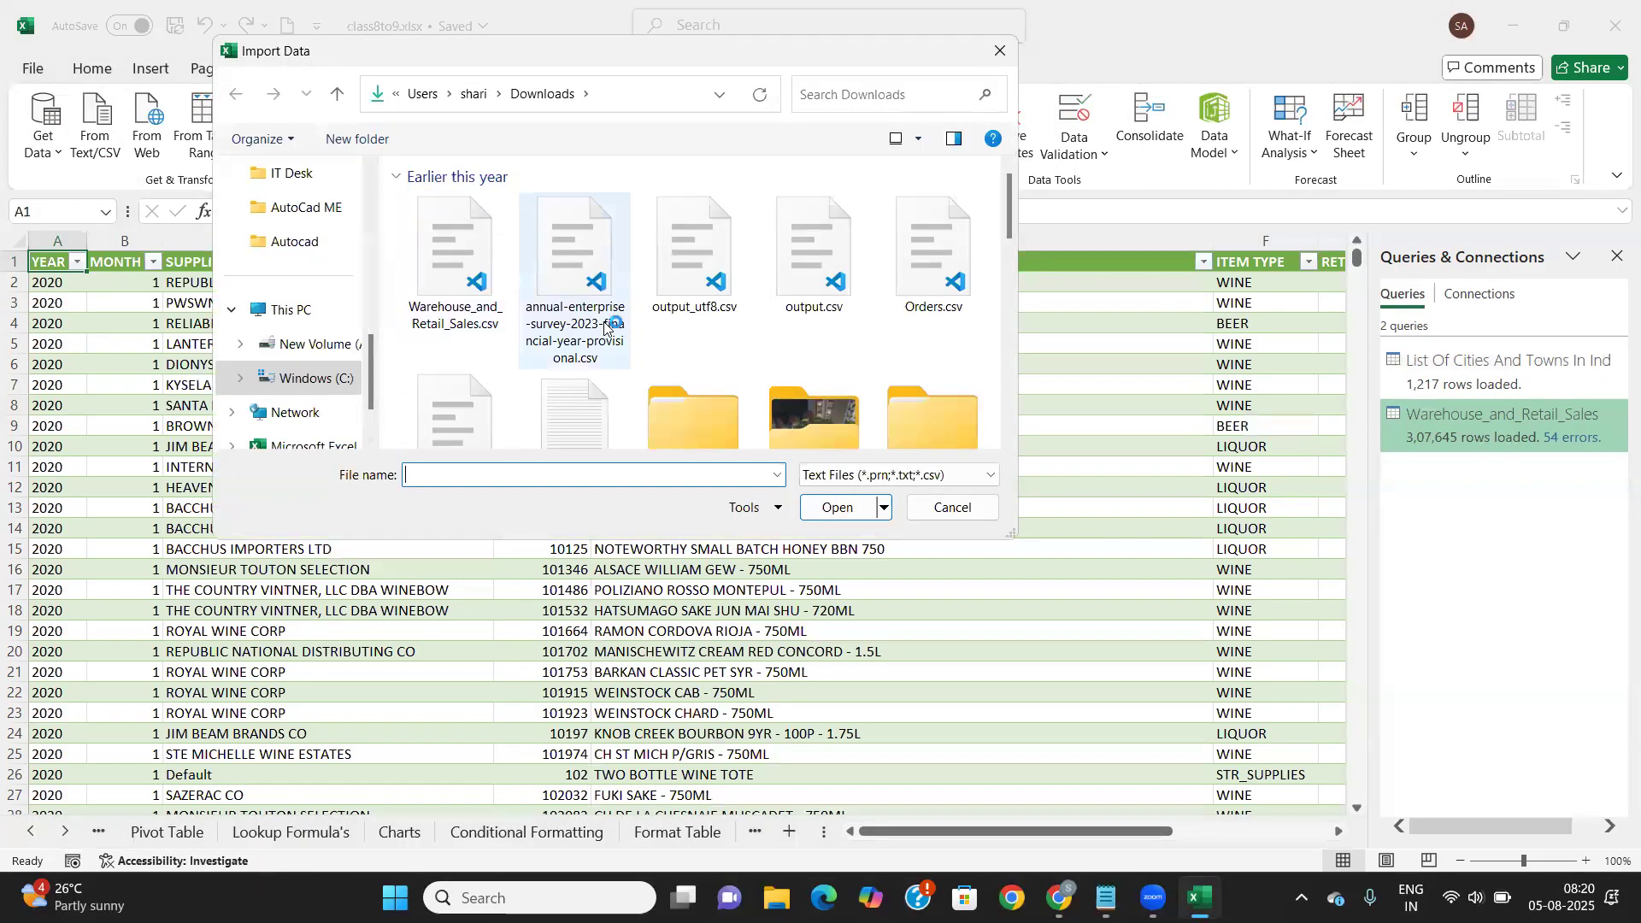
scroll(605, 325, "down", 1)
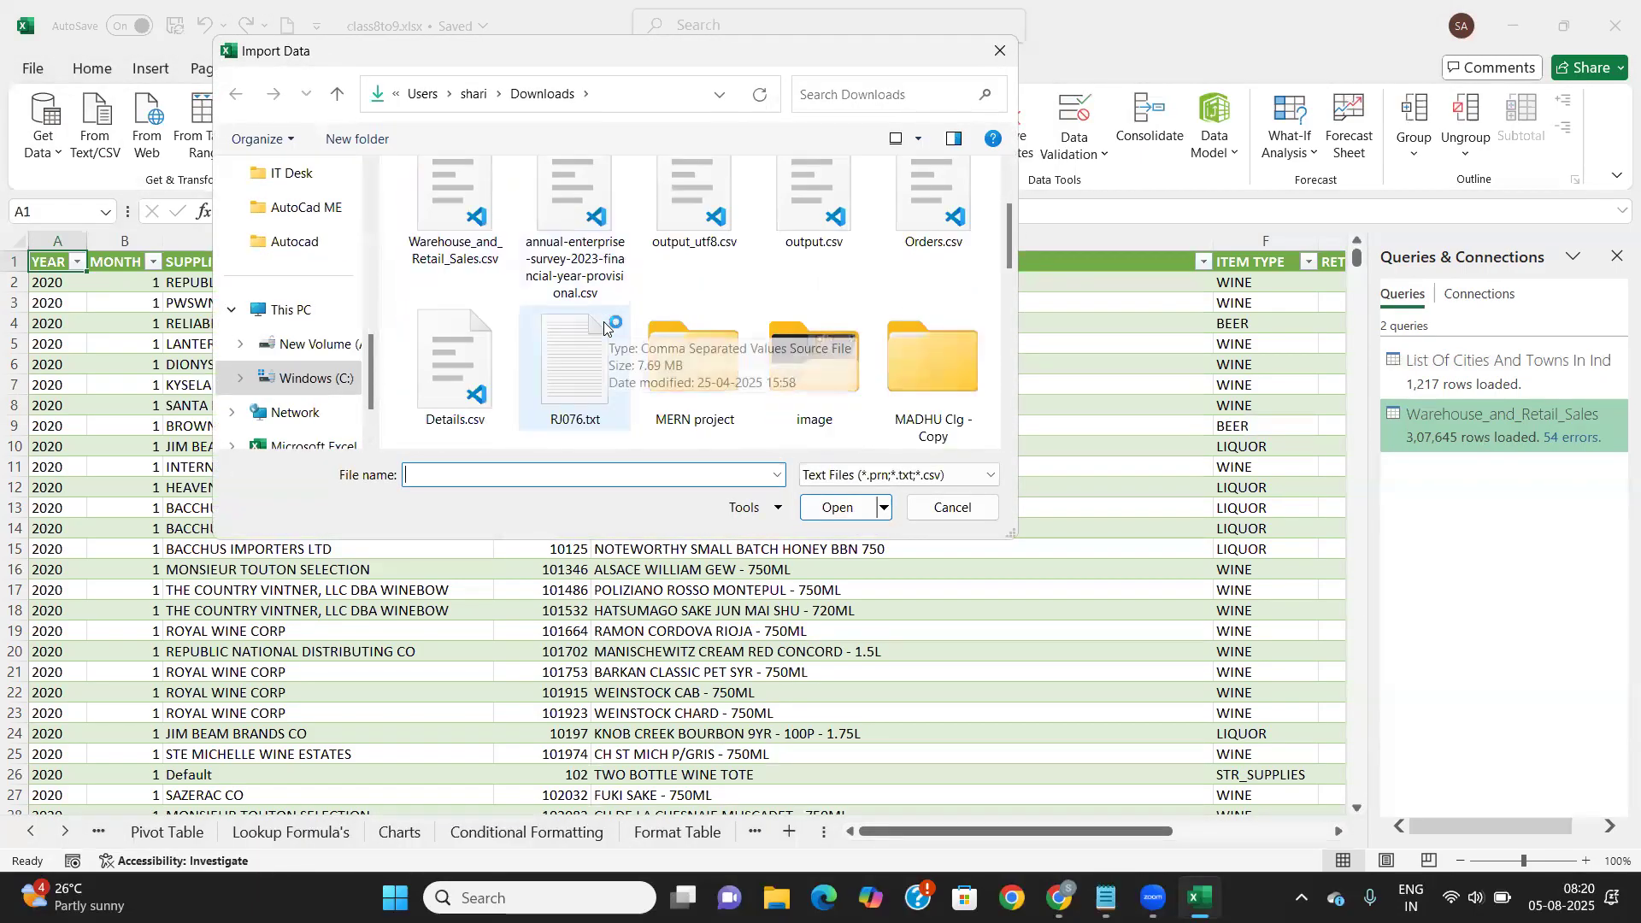
left_click(567, 404)
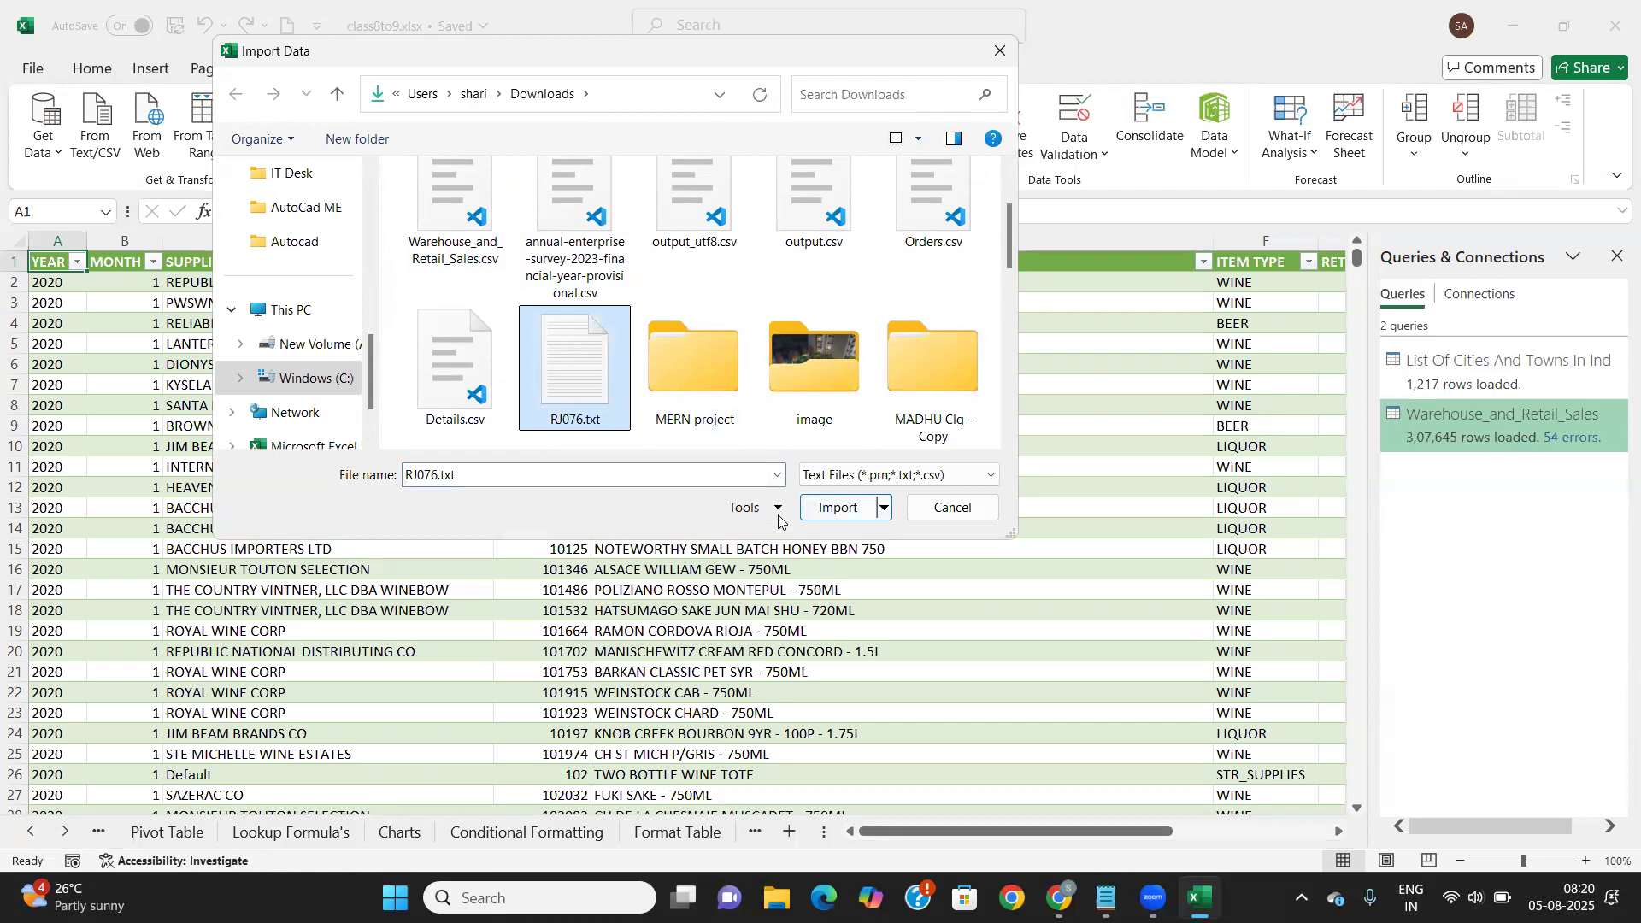
left_click(836, 508)
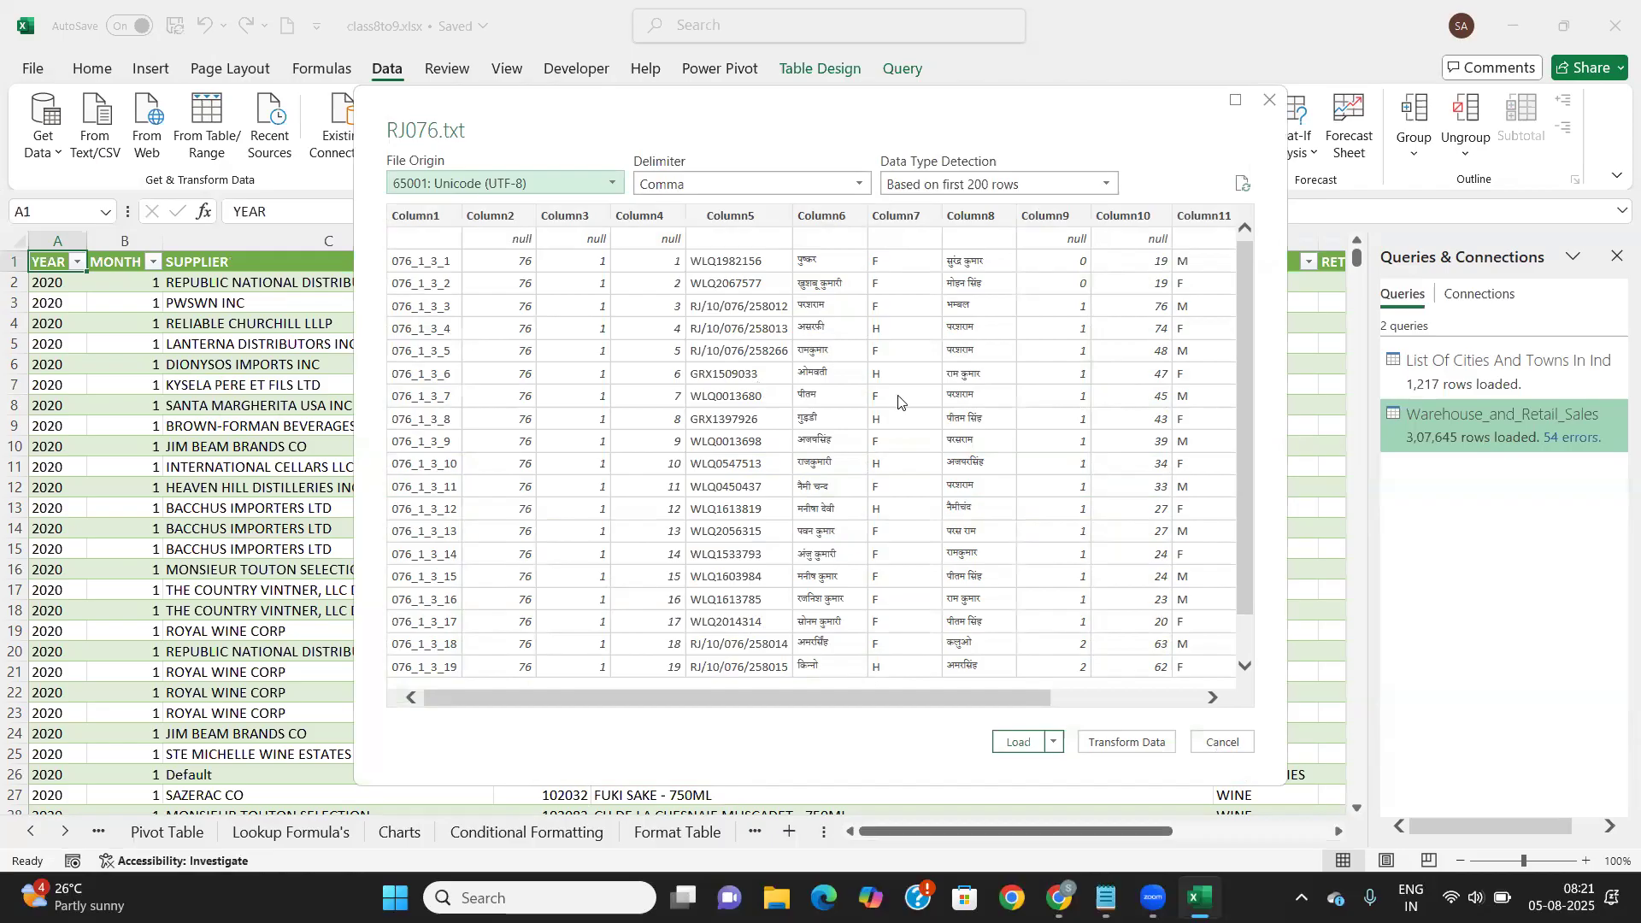
scroll(899, 402, "down", 2)
scroll(899, 402, "up", 1)
left_click(1223, 742)
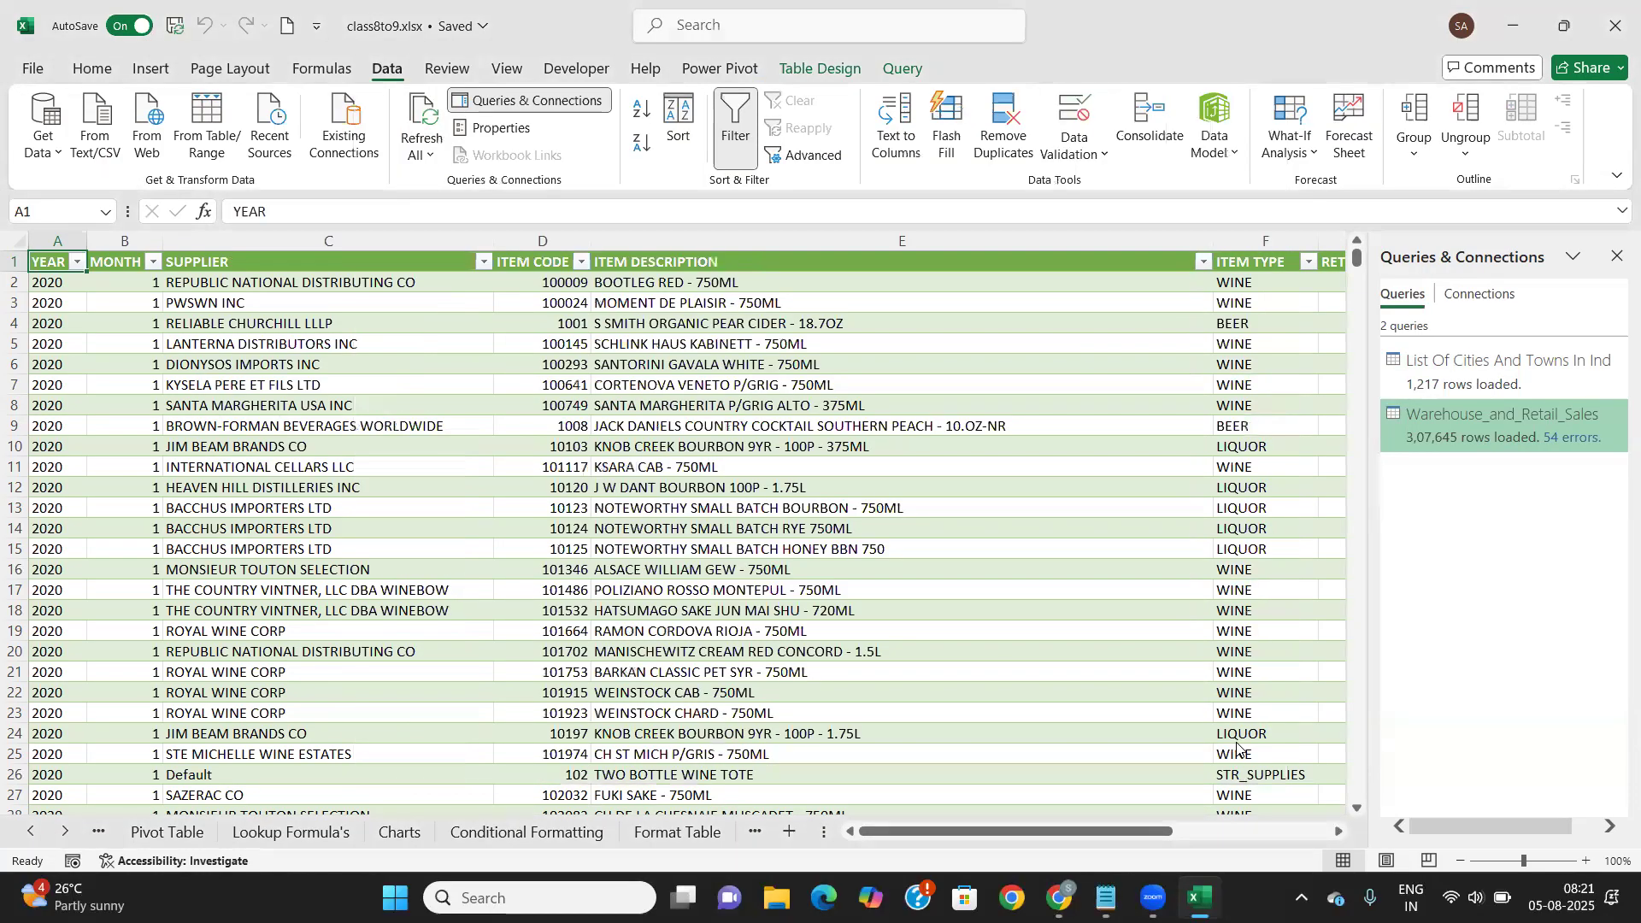
left_click(53, 147)
Start a From JSON import via Get Data > From File
mouse_move(141, 203)
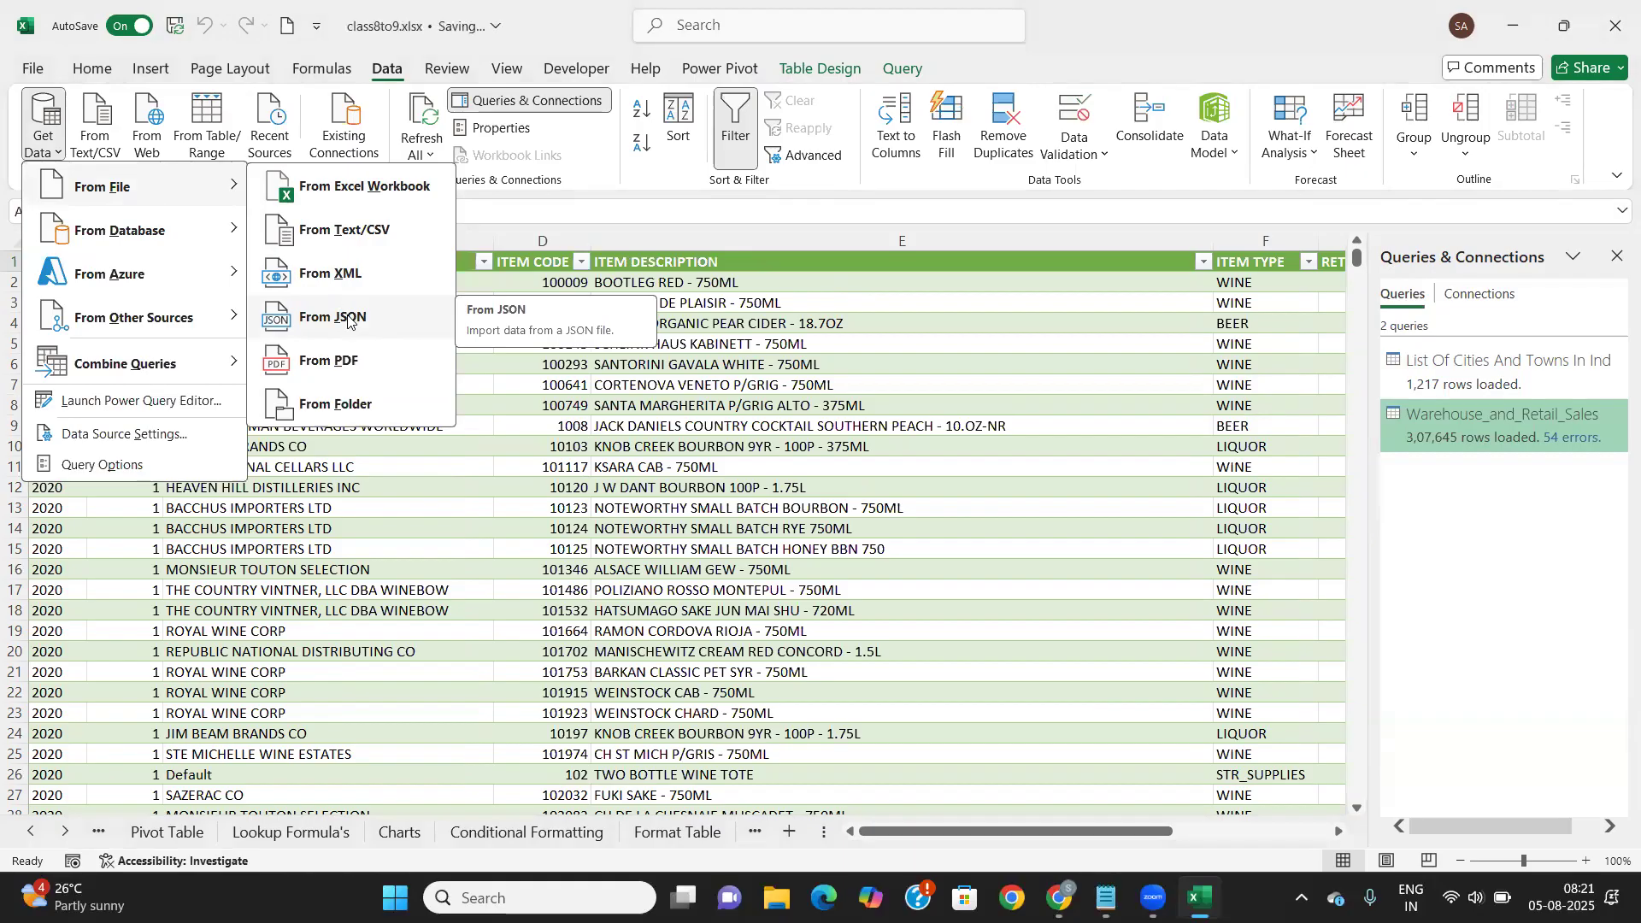
left_click(347, 318)
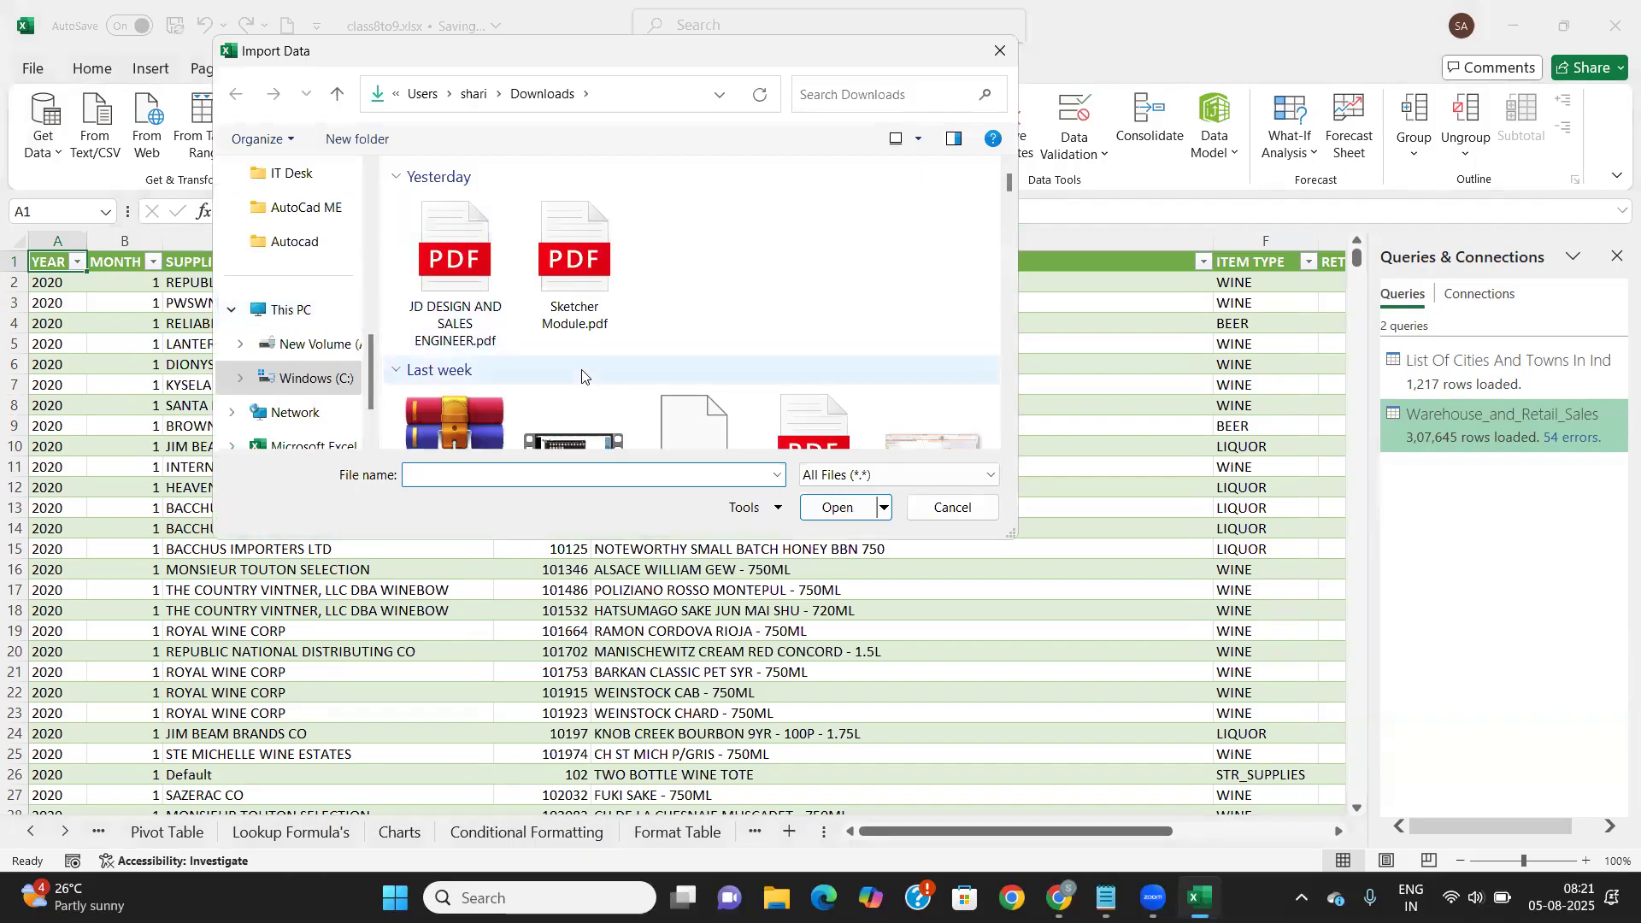
scroll(579, 368, "down", 3)
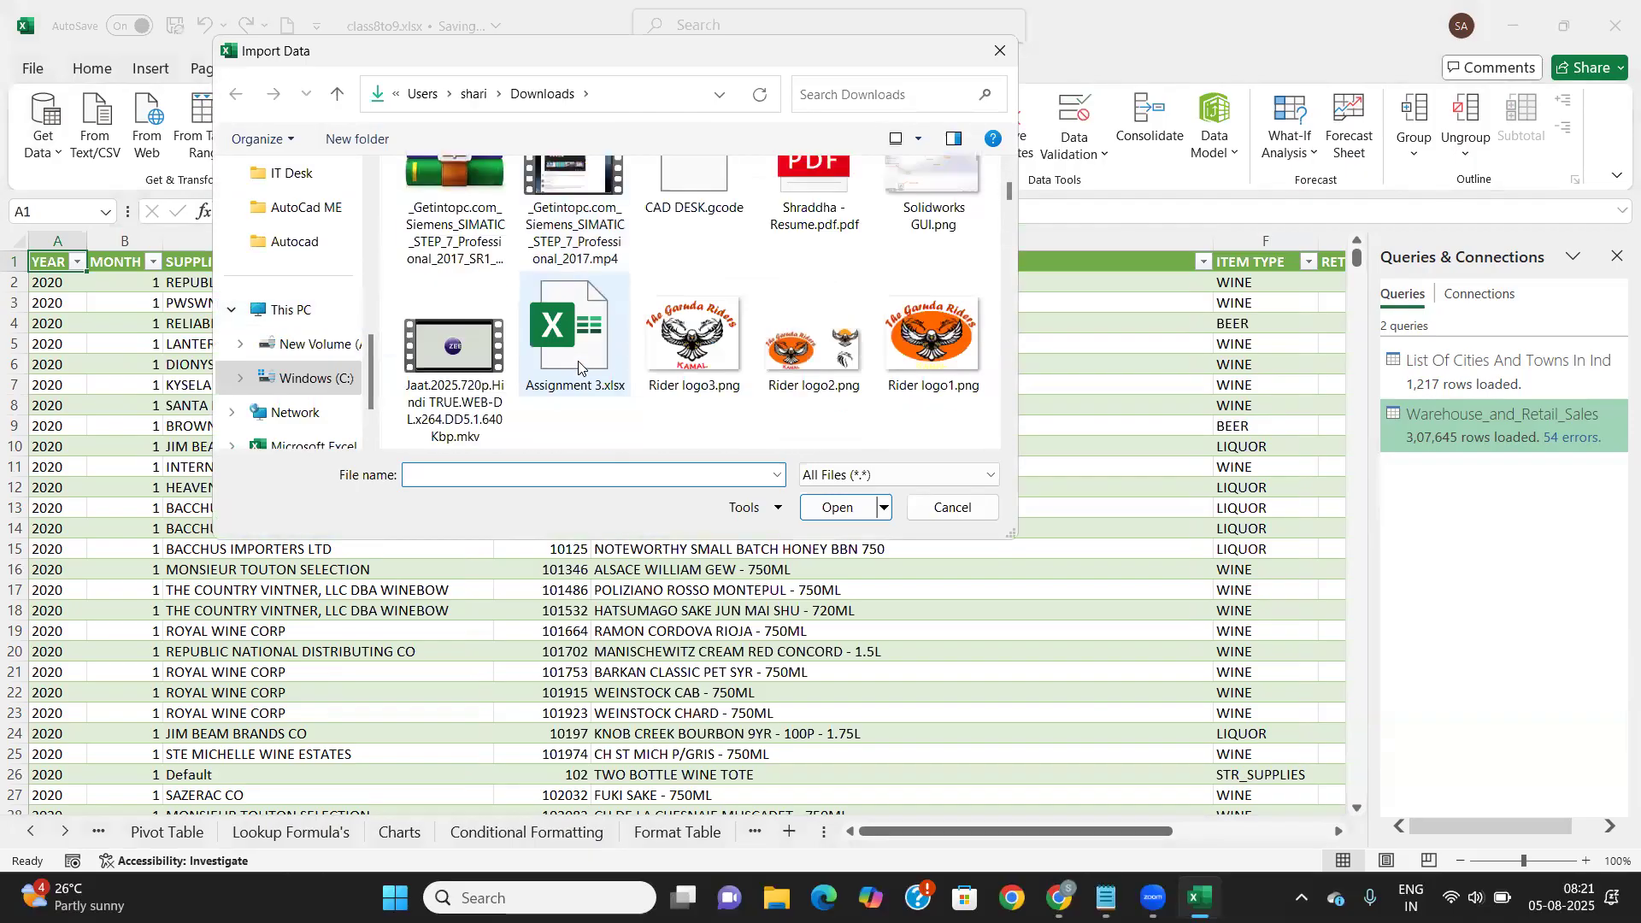
scroll(579, 367, "down", 2)
scroll(578, 368, "up", 10)
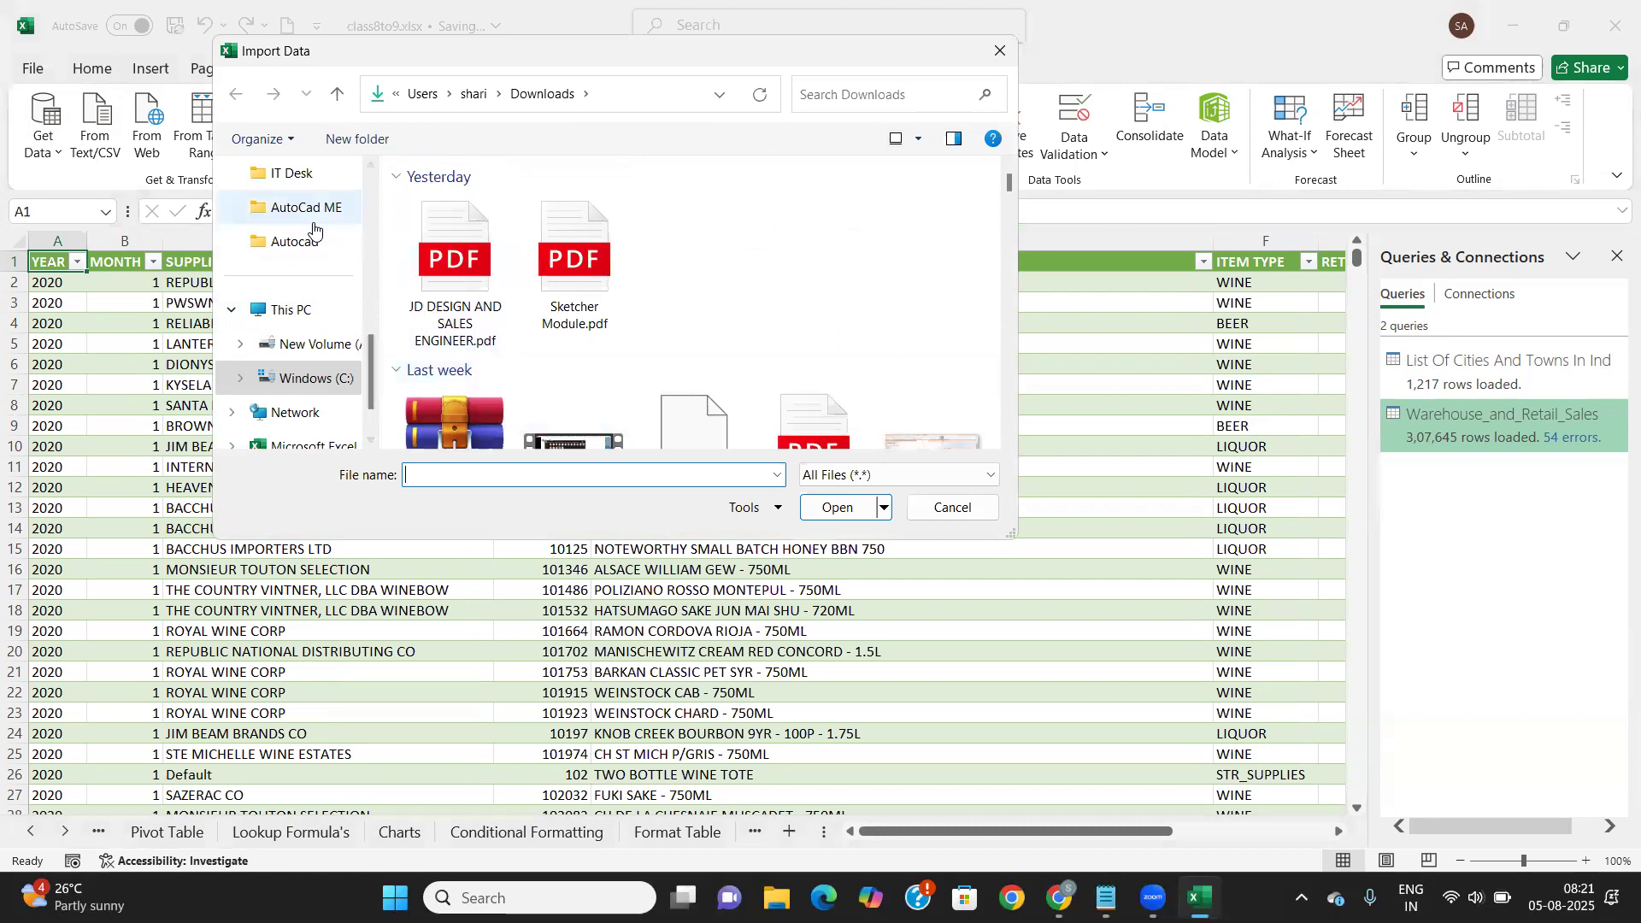
scroll(314, 229, "up", 5)
Browse to Desktop > Practice > Python pratice and import data.json
left_click(297, 333)
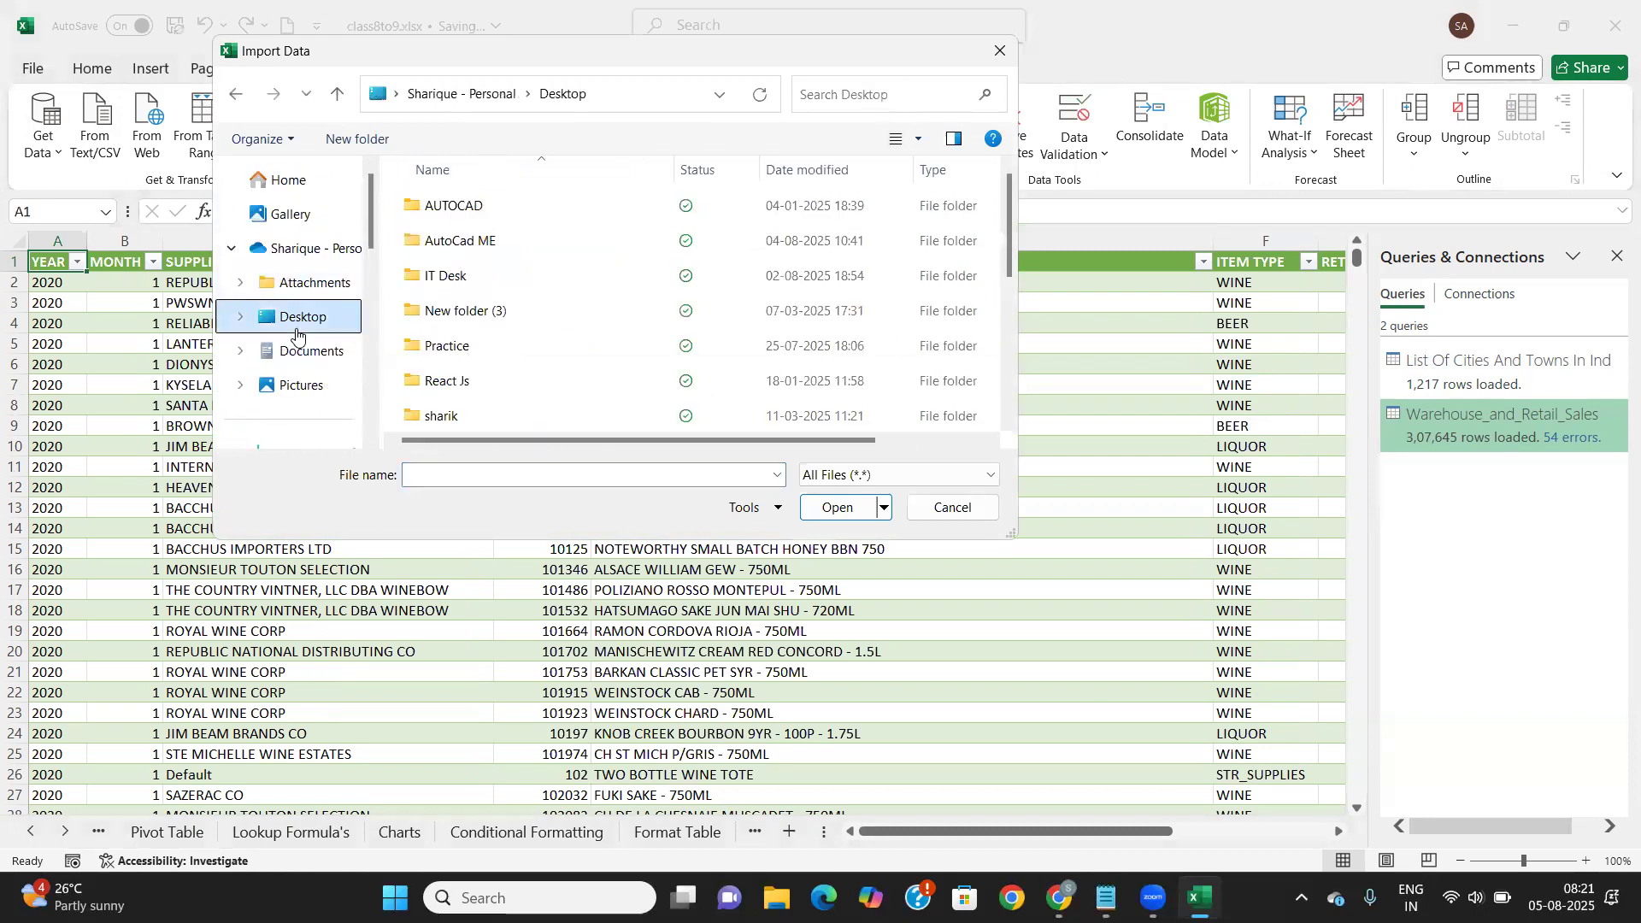
scroll(468, 279, "down", 1)
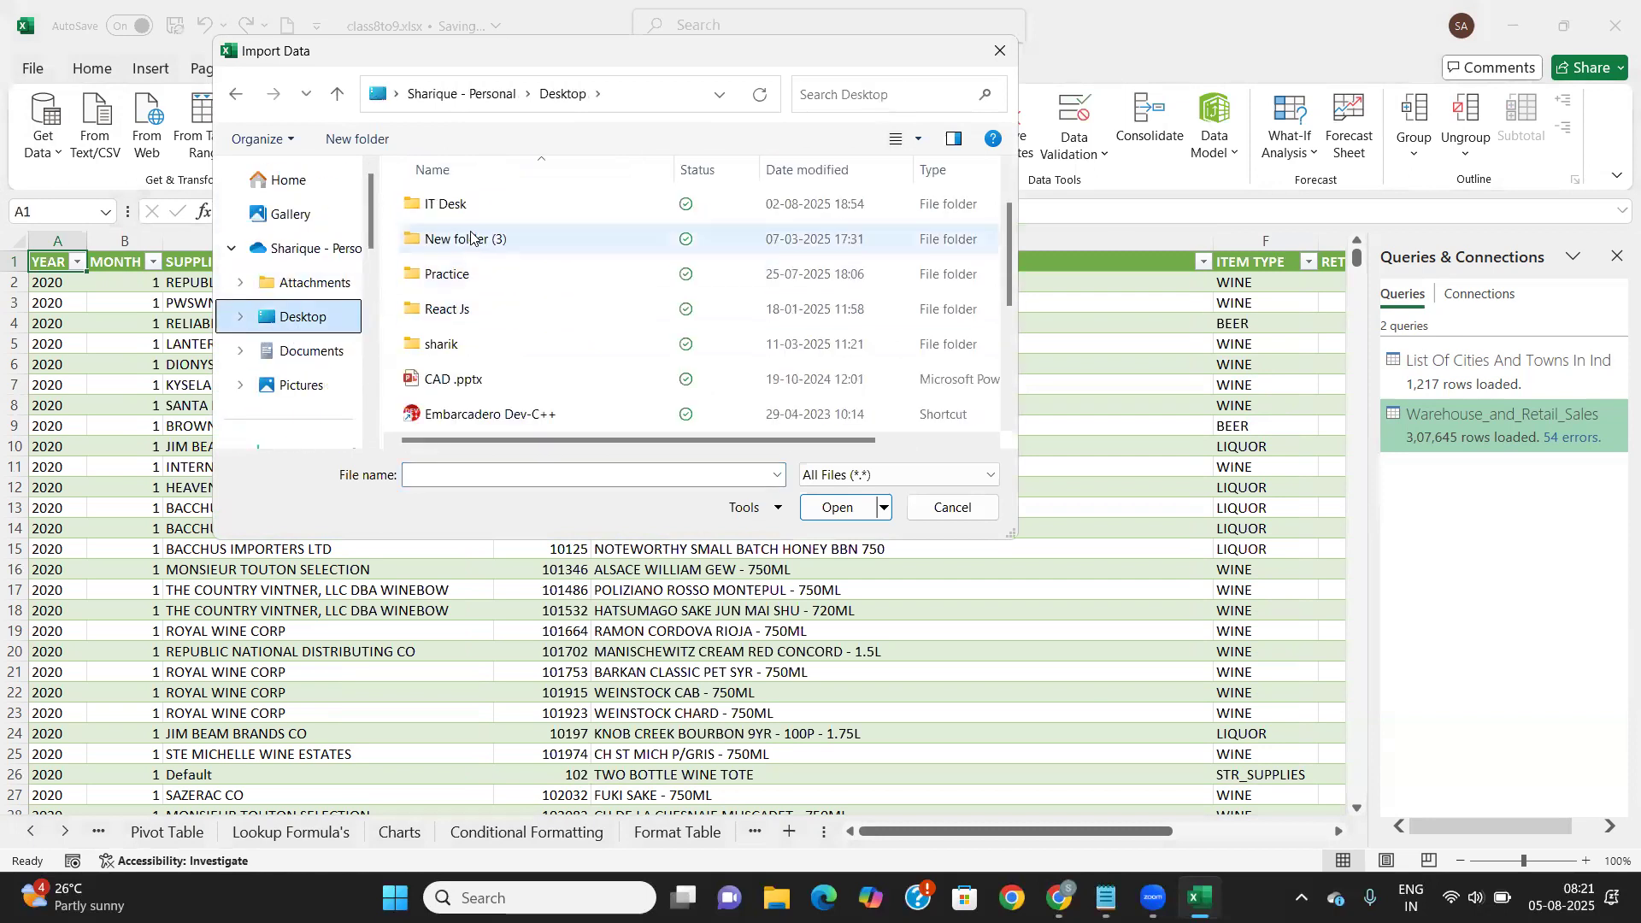
scroll(470, 244, "up", 1)
double_click(454, 357)
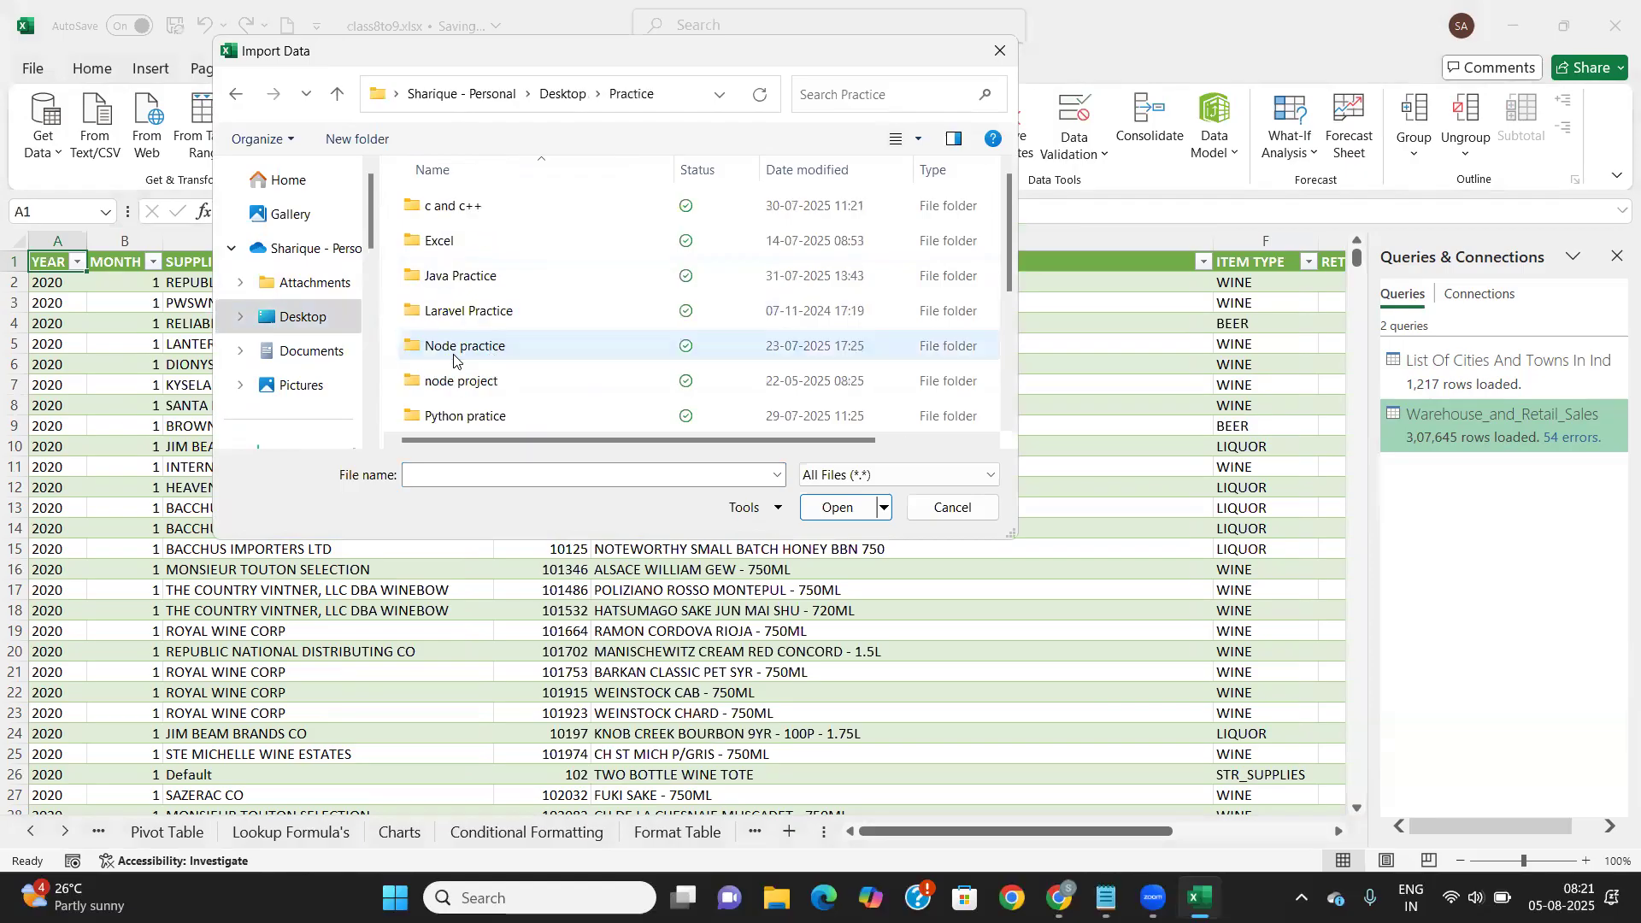
scroll(474, 412, "down", 1)
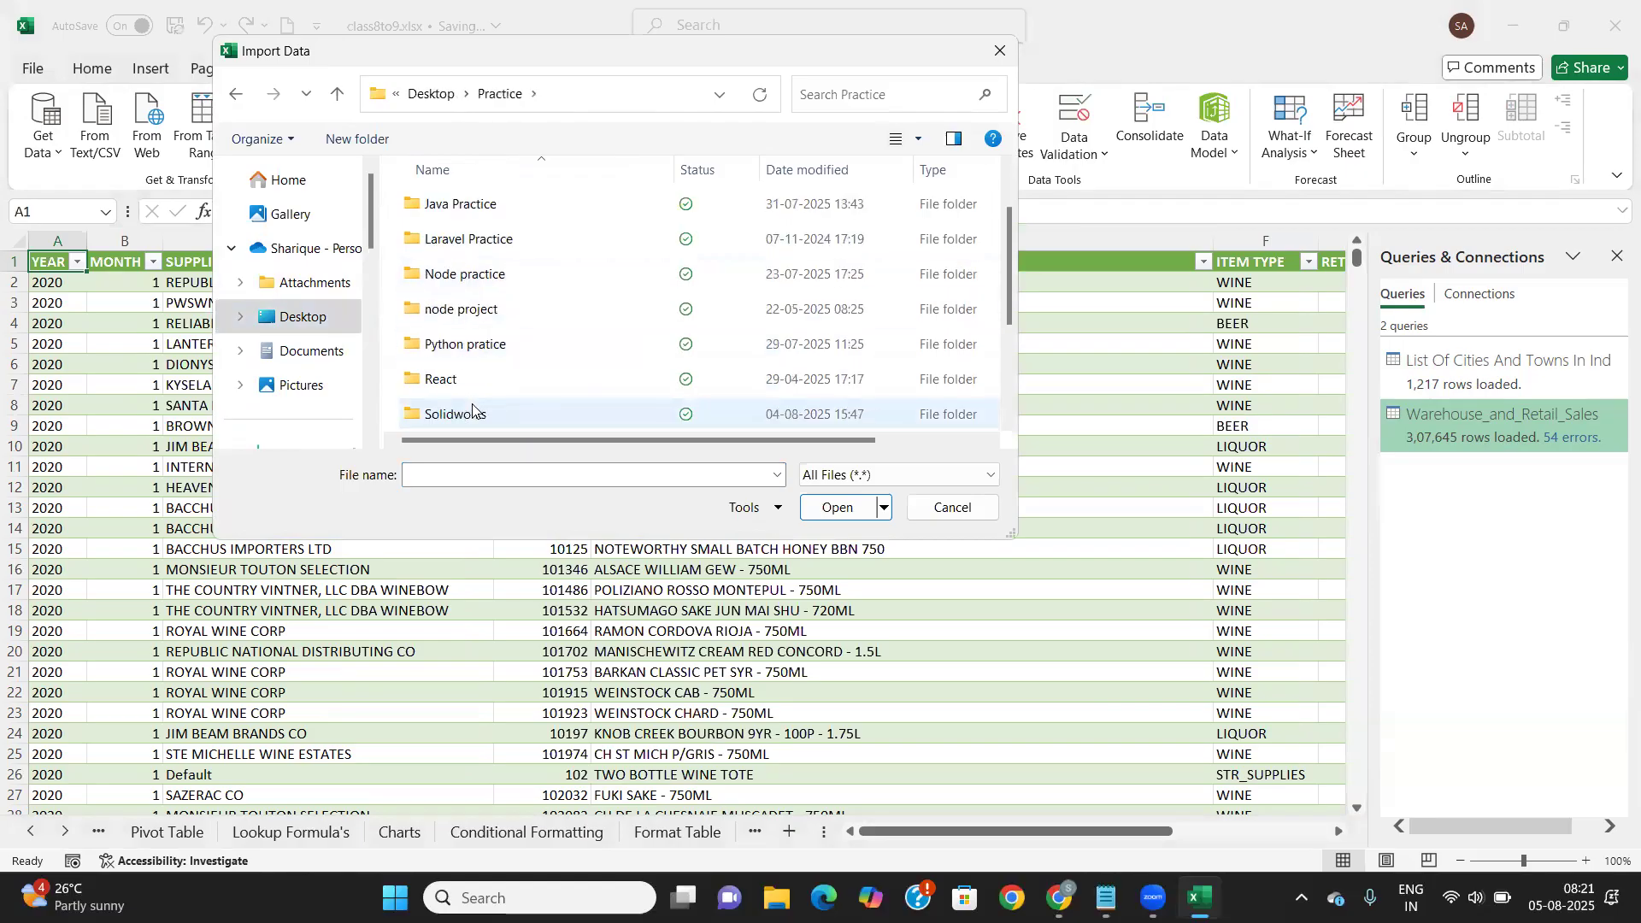
double_click(481, 345)
scroll(481, 351, "down", 2)
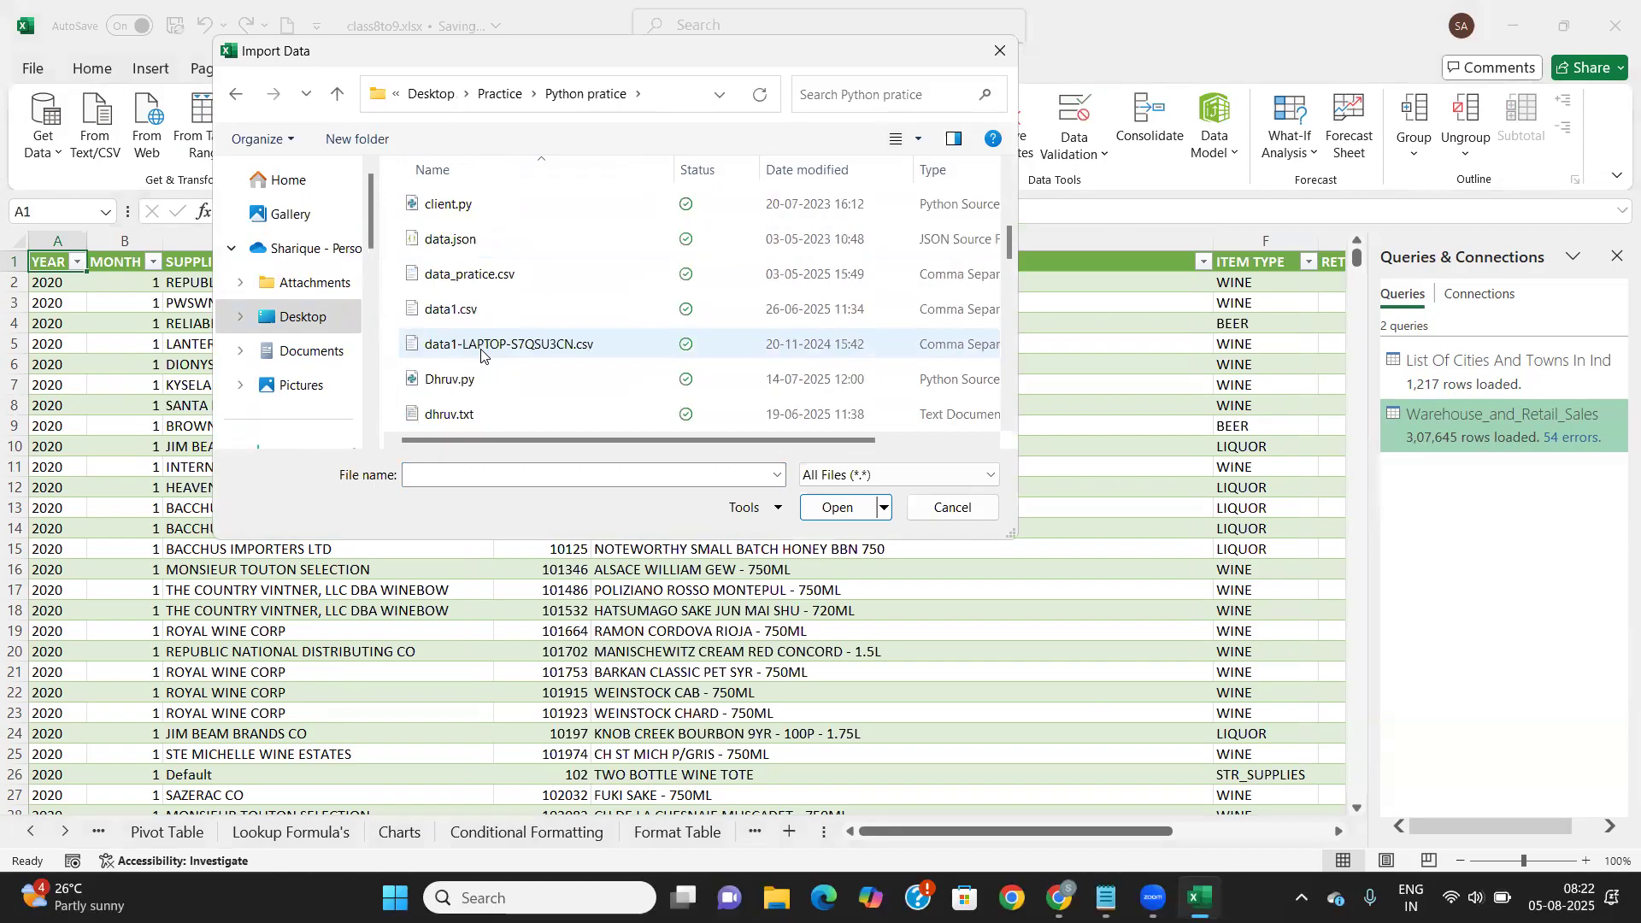
left_click(472, 240)
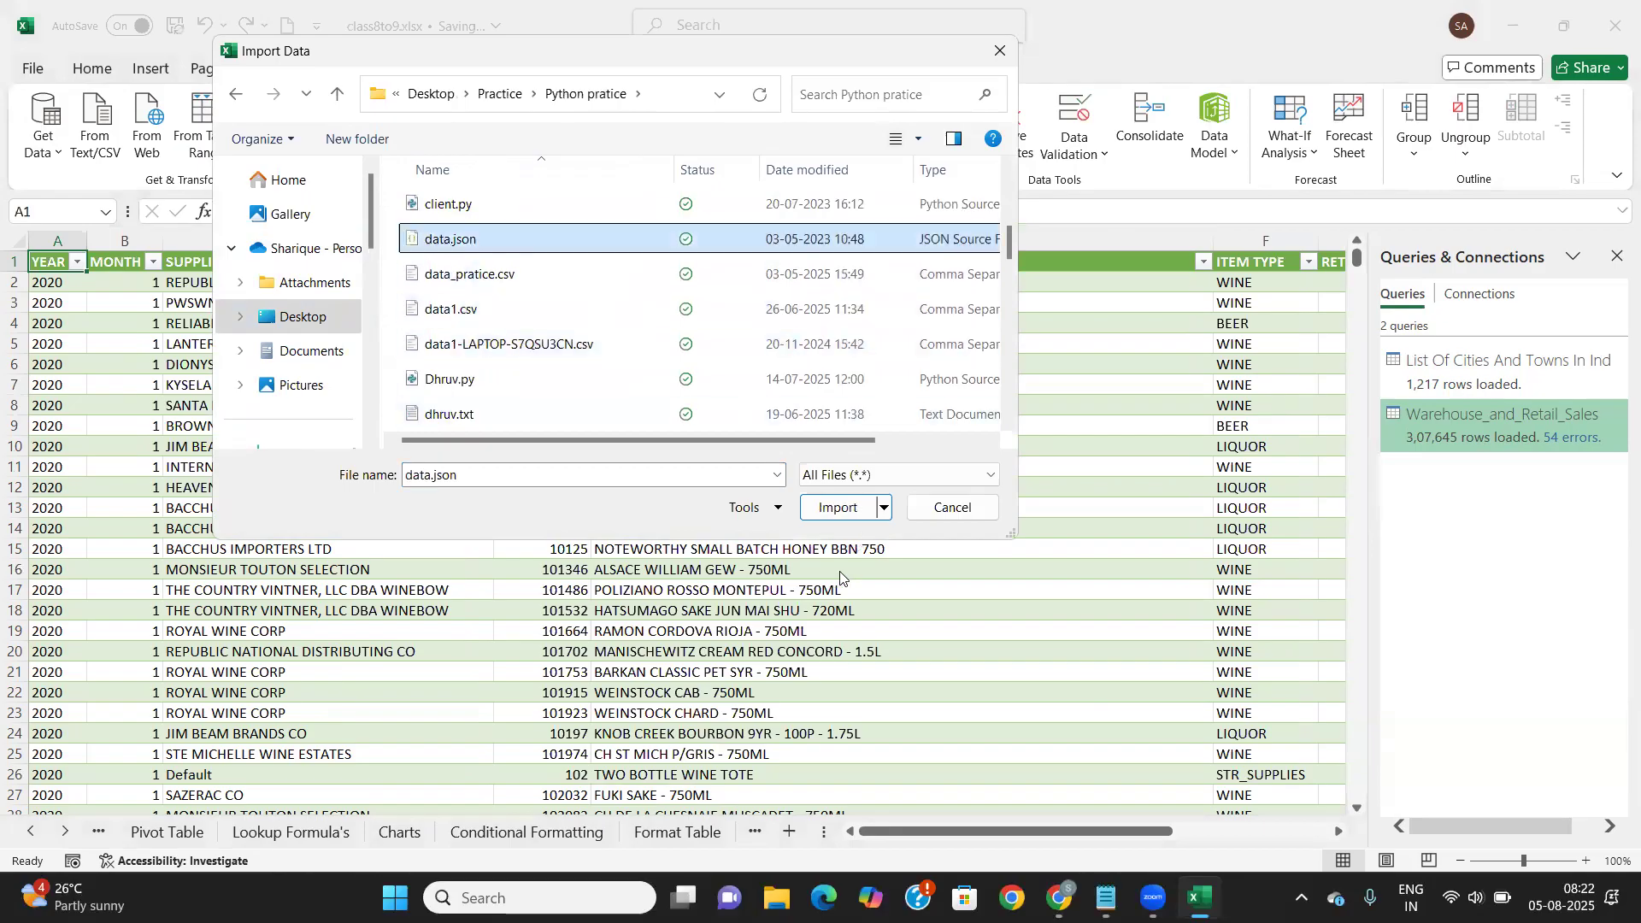
left_click(822, 506)
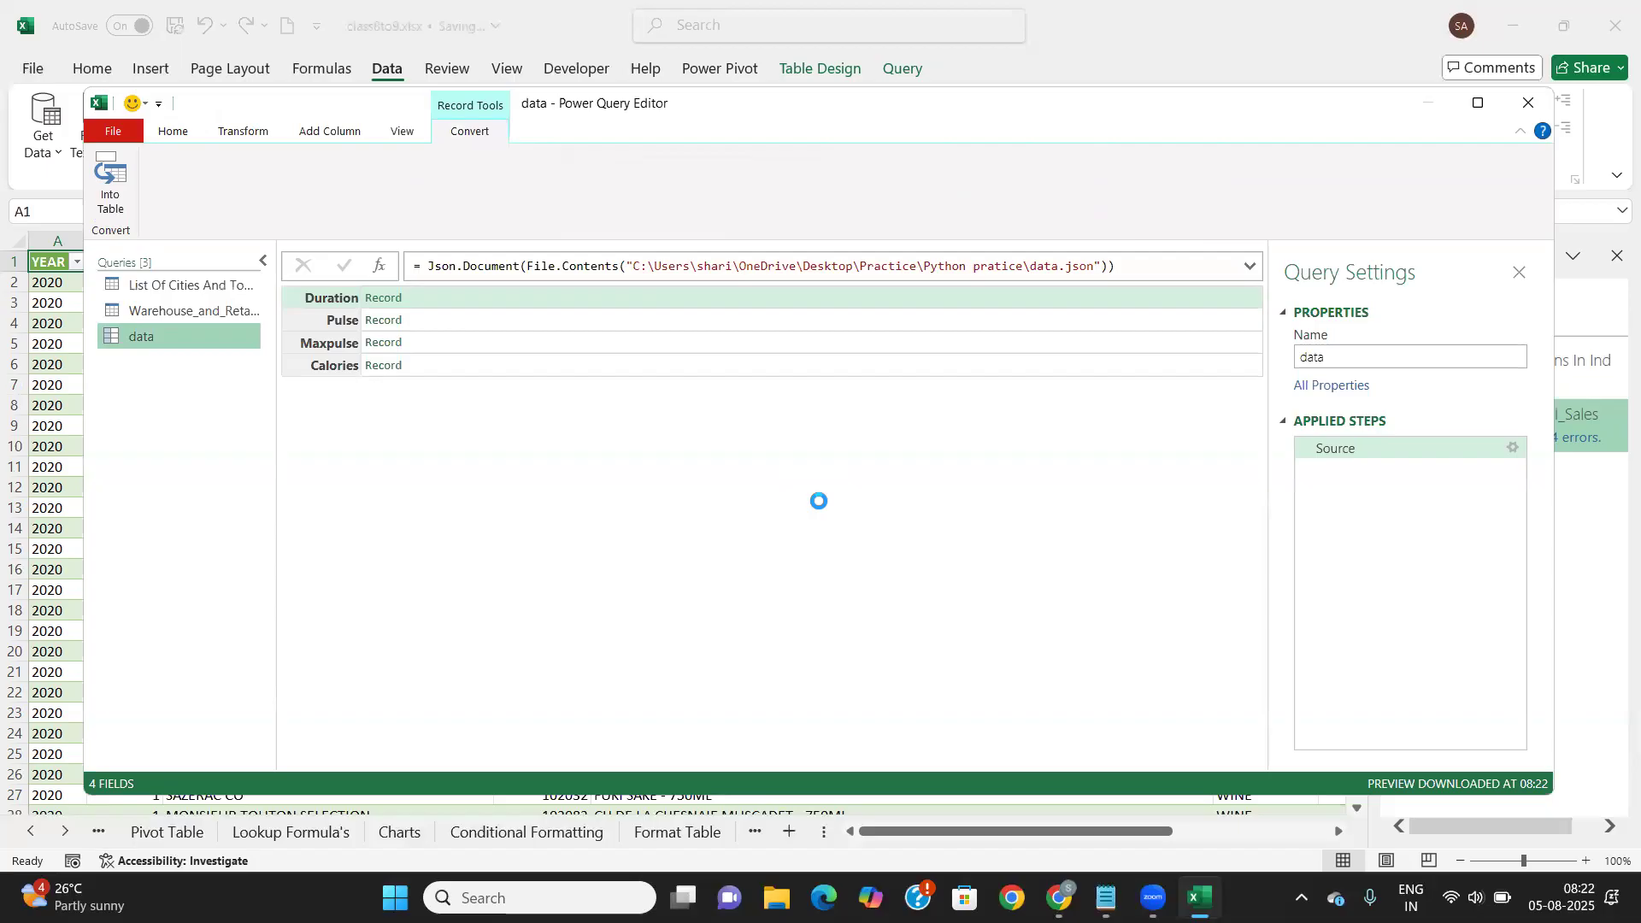
Drill into Duration's Record, then close Power Query Editor and discard the data query's changes
left_click(389, 299)
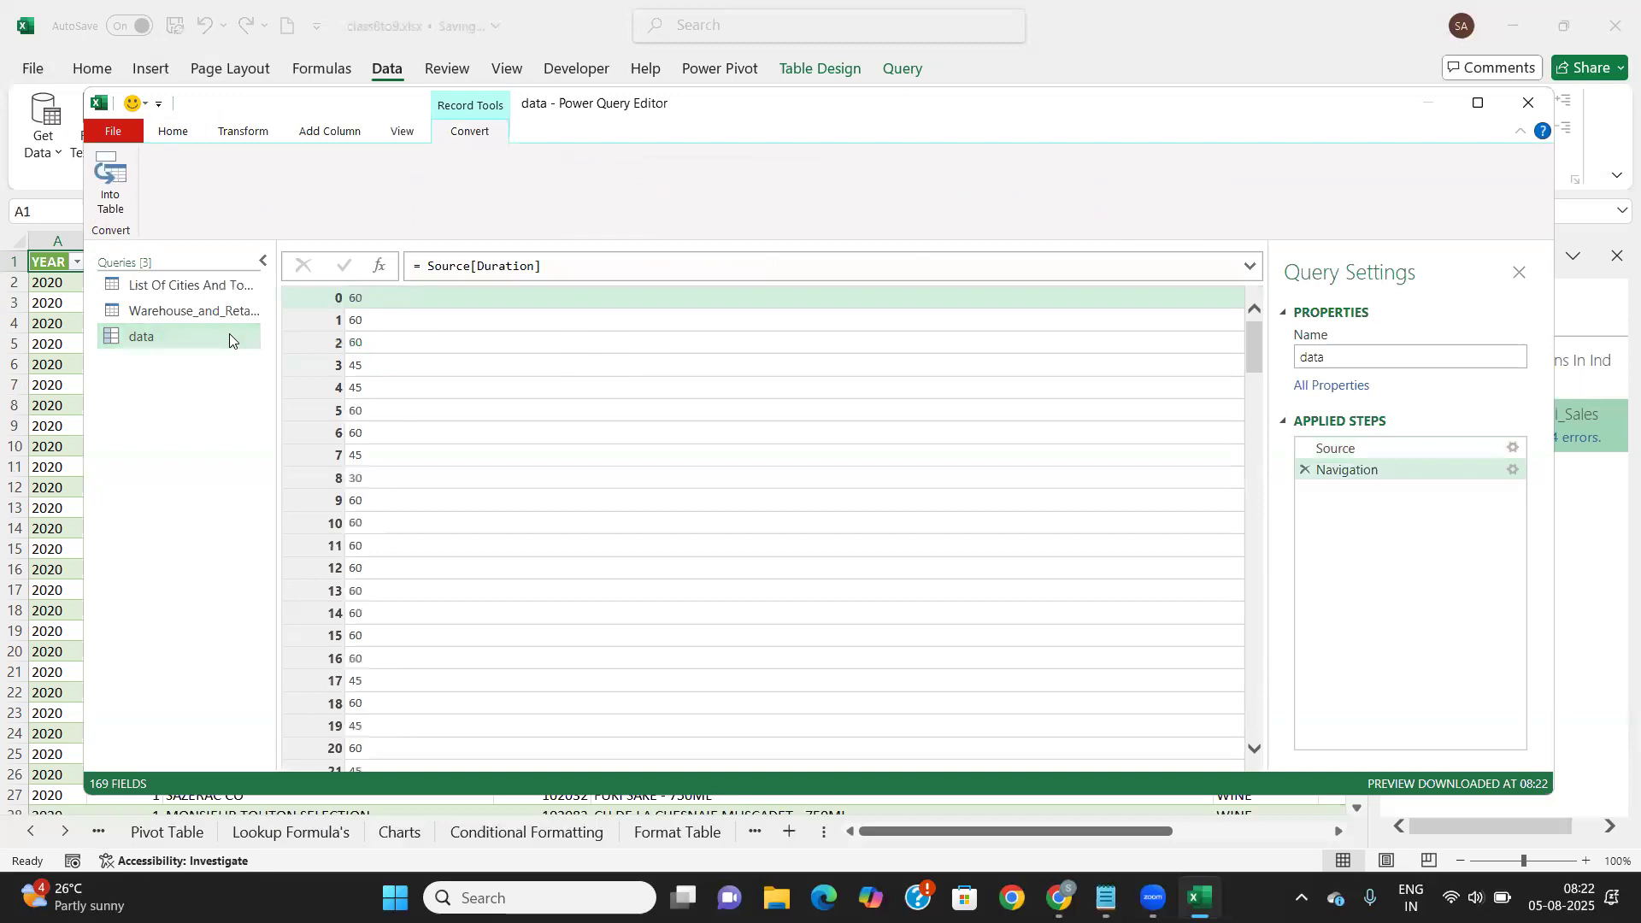
scroll(372, 572, "down", 10)
scroll(372, 571, "down", 15)
scroll(372, 572, "up", 20)
left_click(1522, 106)
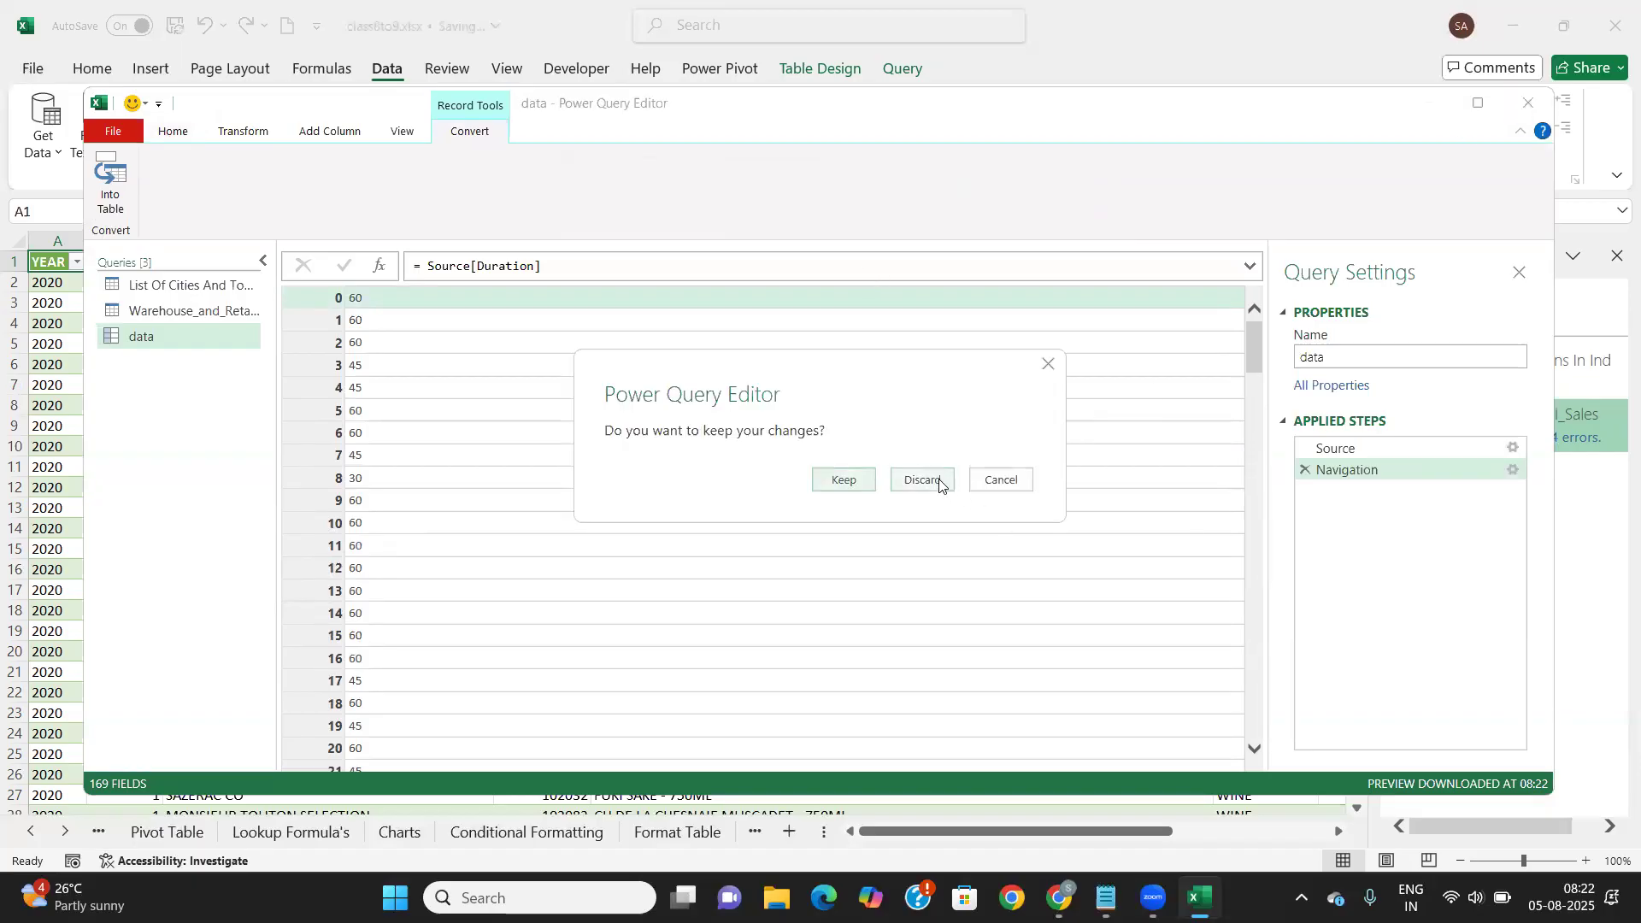
left_click(939, 483)
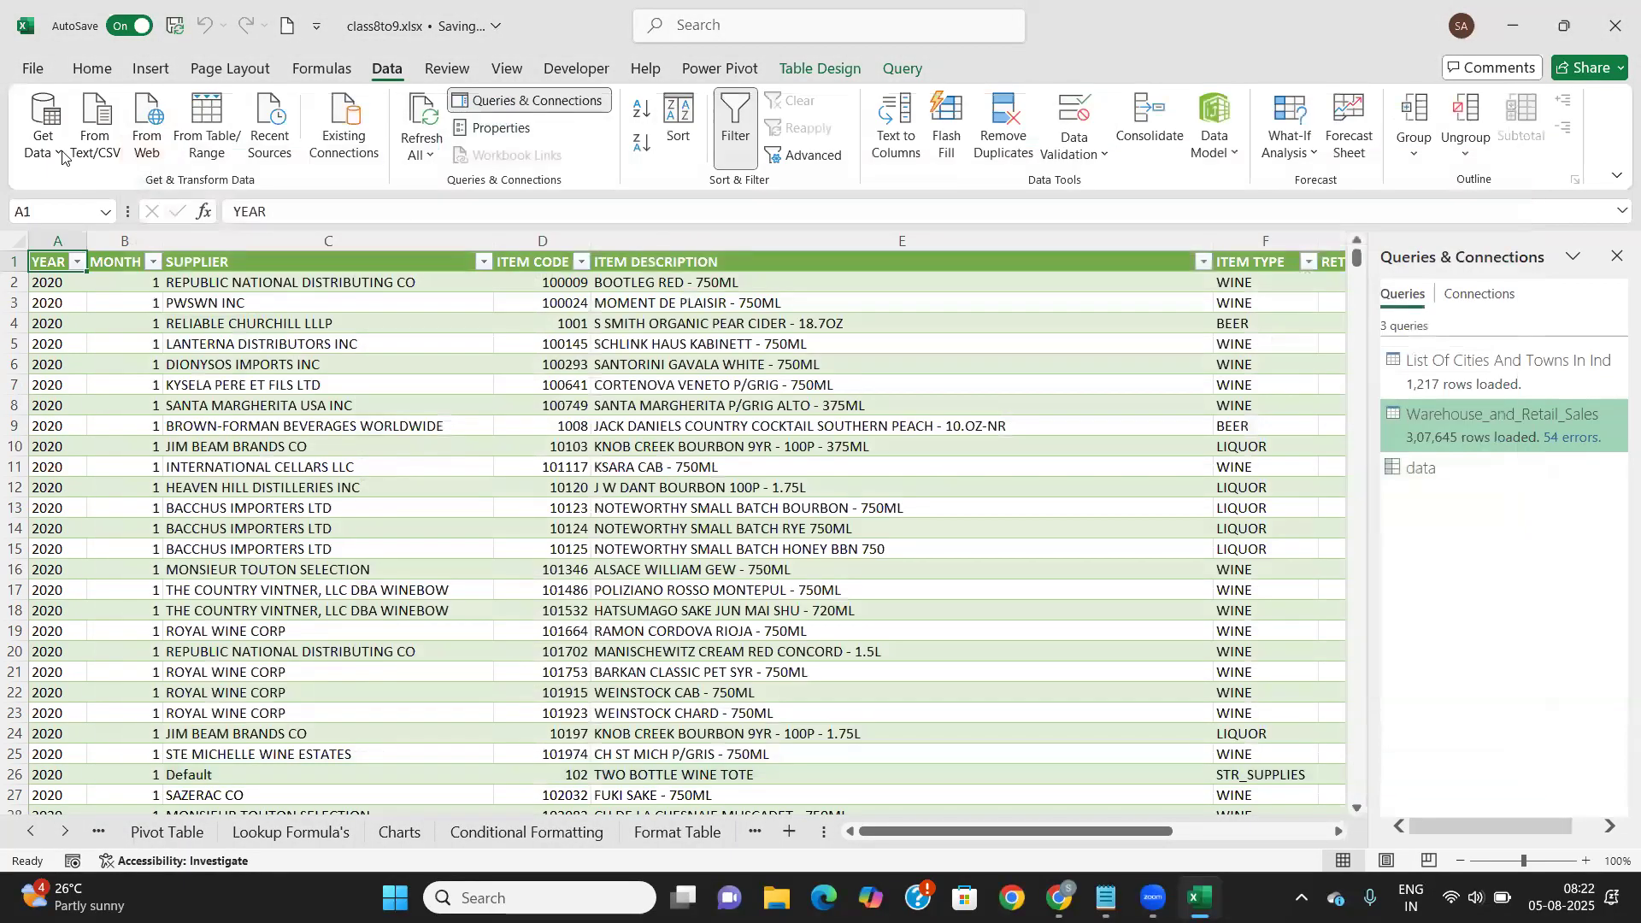
Start a From PDF import and open the Downloads folder
left_click(61, 156)
mouse_move(129, 187)
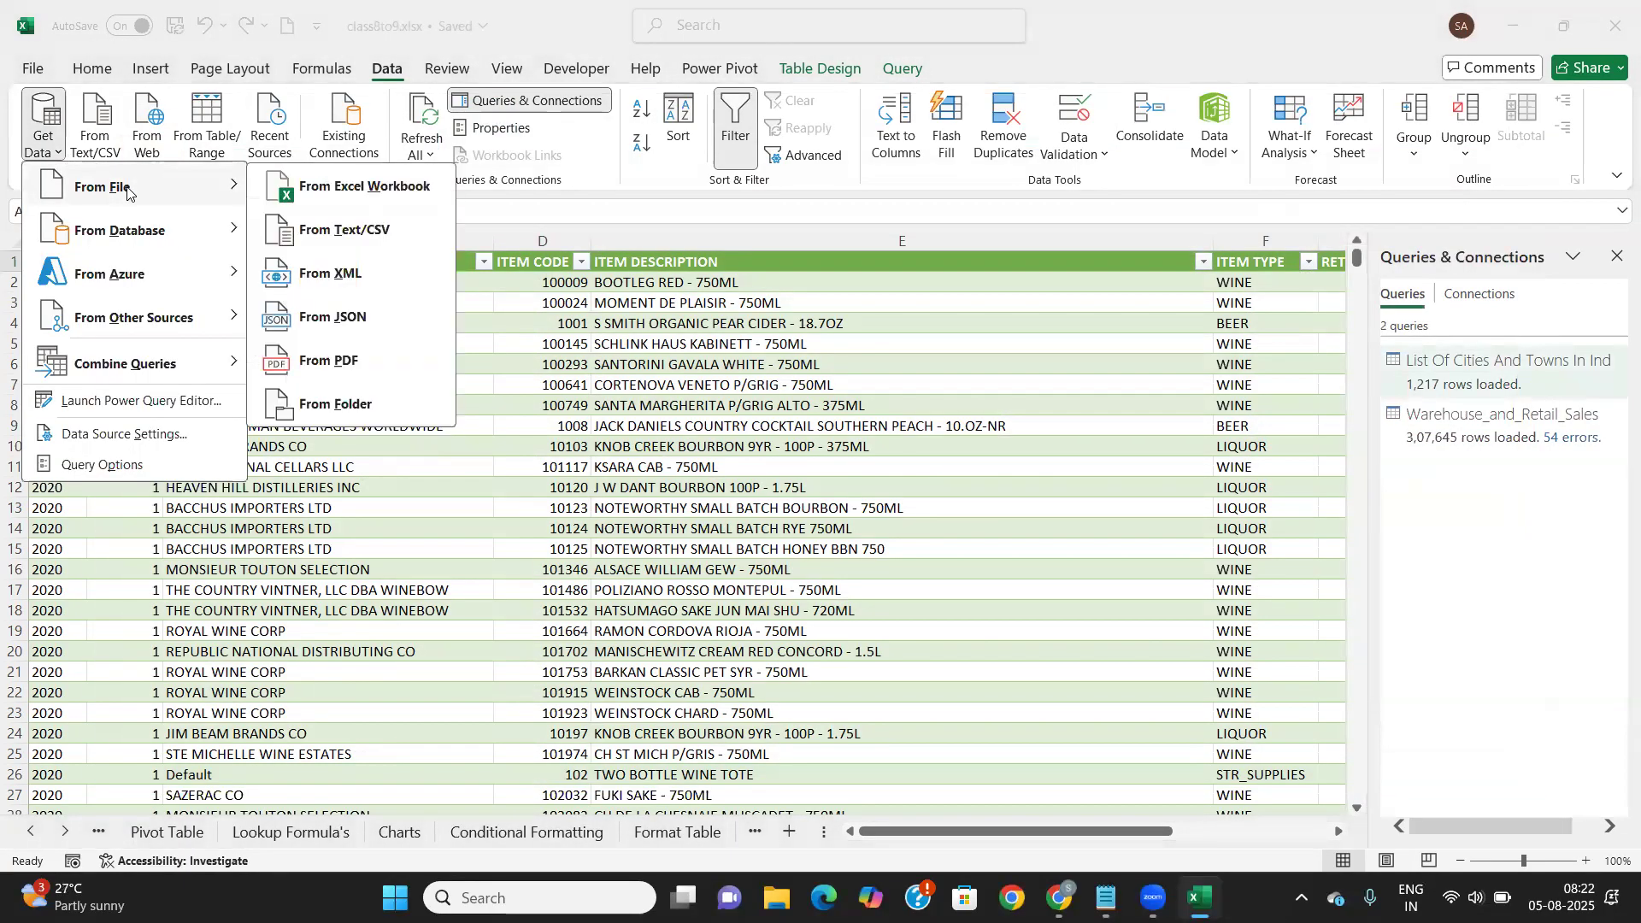
left_click(329, 363)
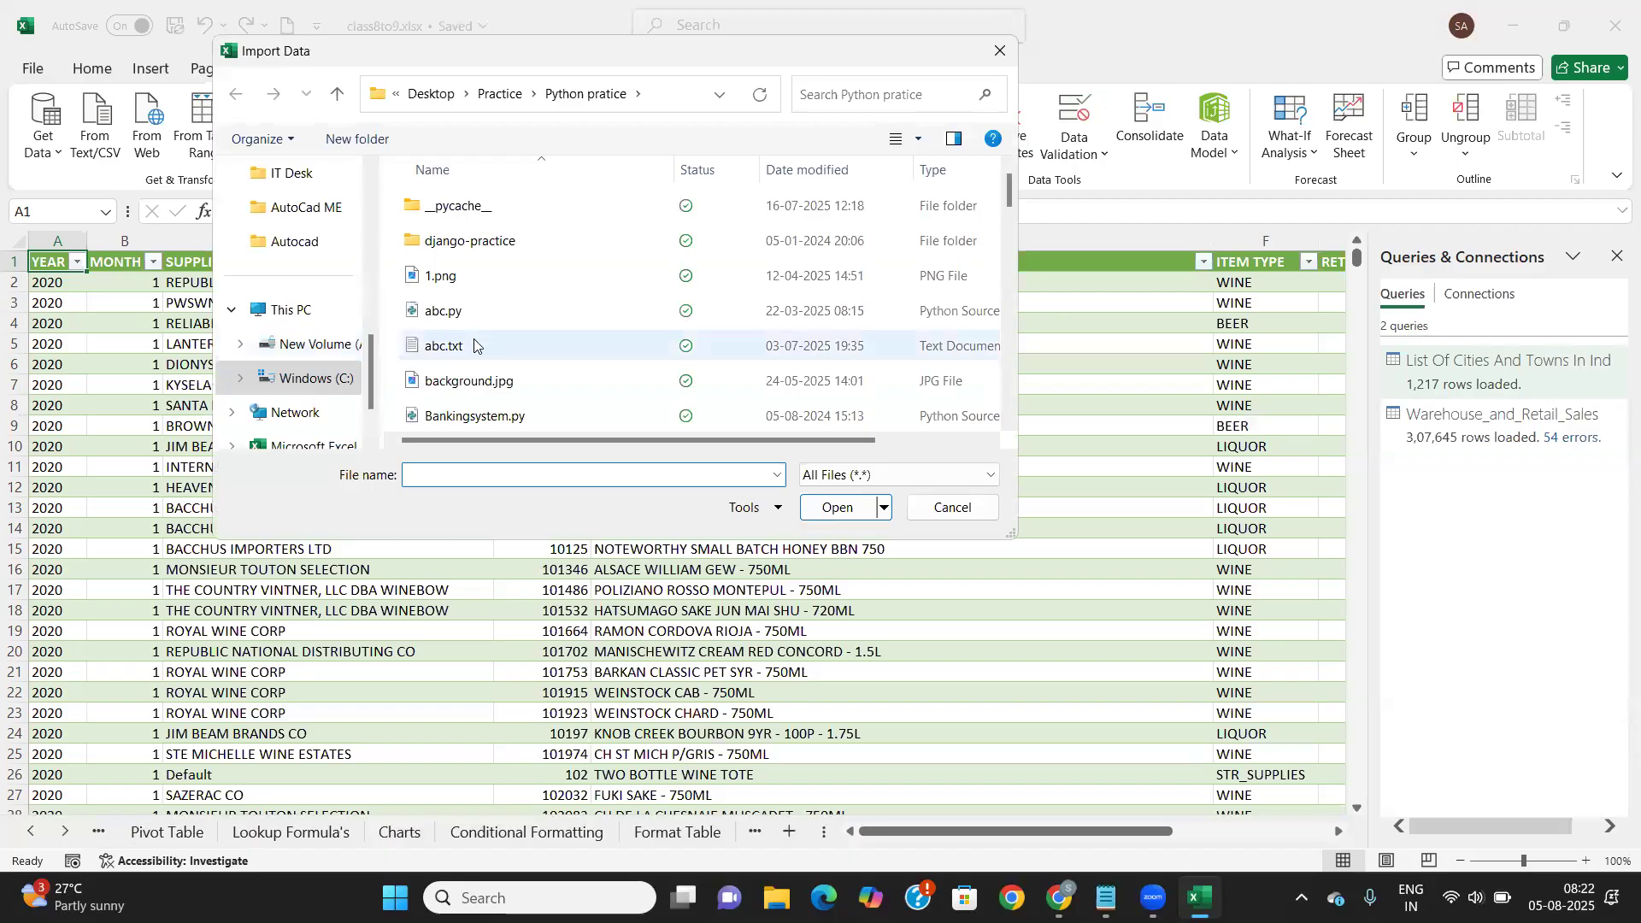
scroll(321, 292, "up", 1)
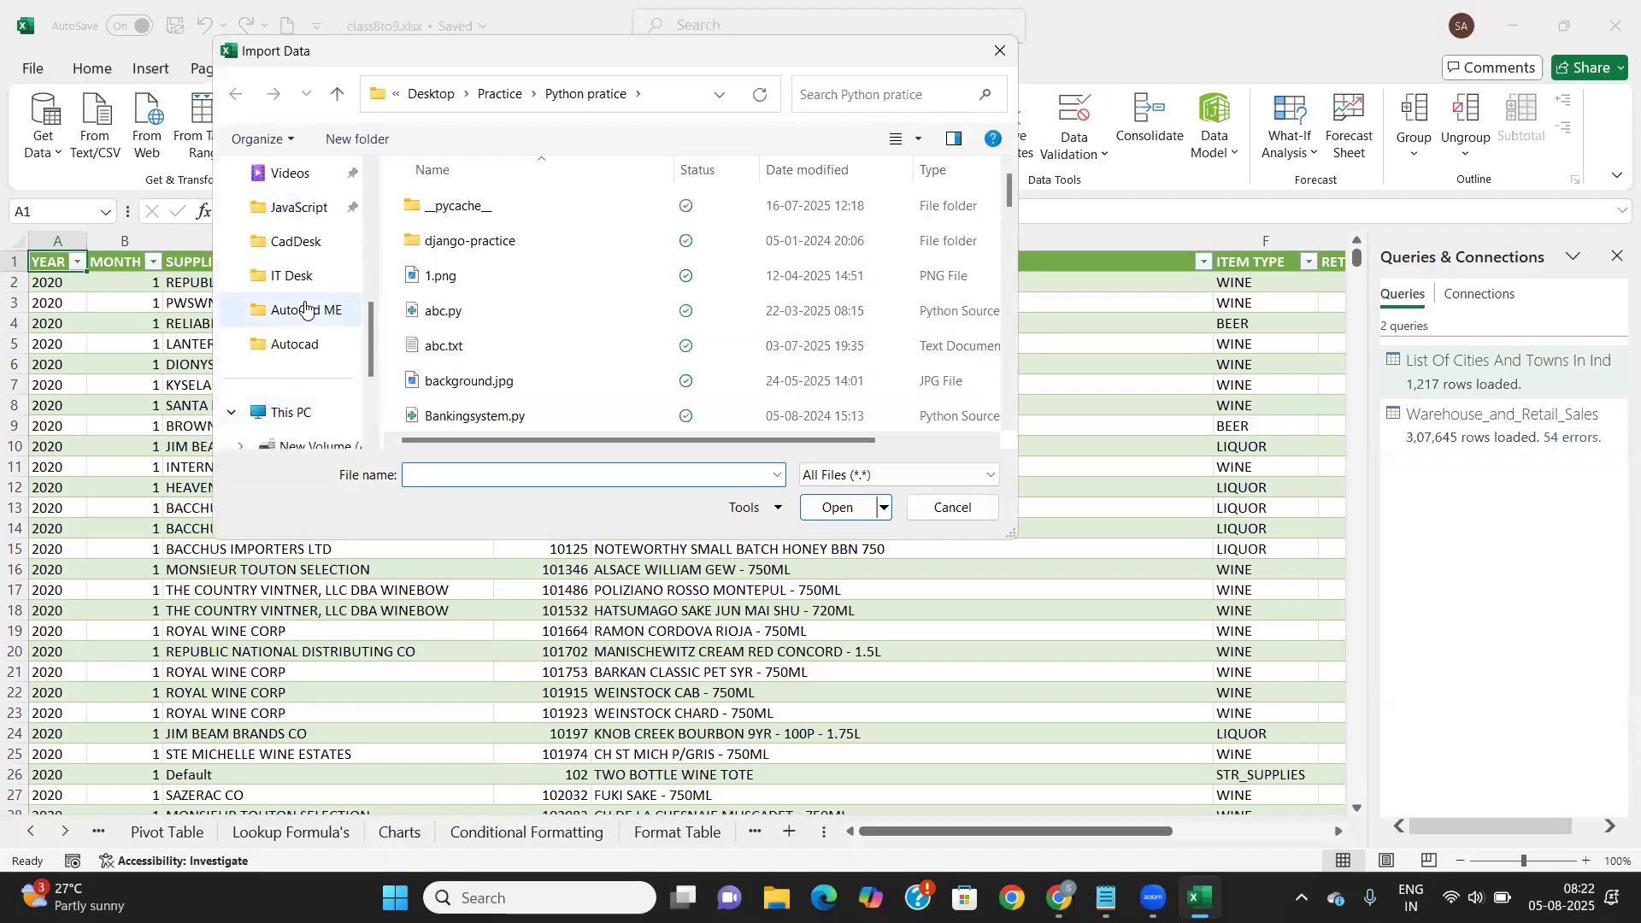
scroll(306, 309, "up", 5)
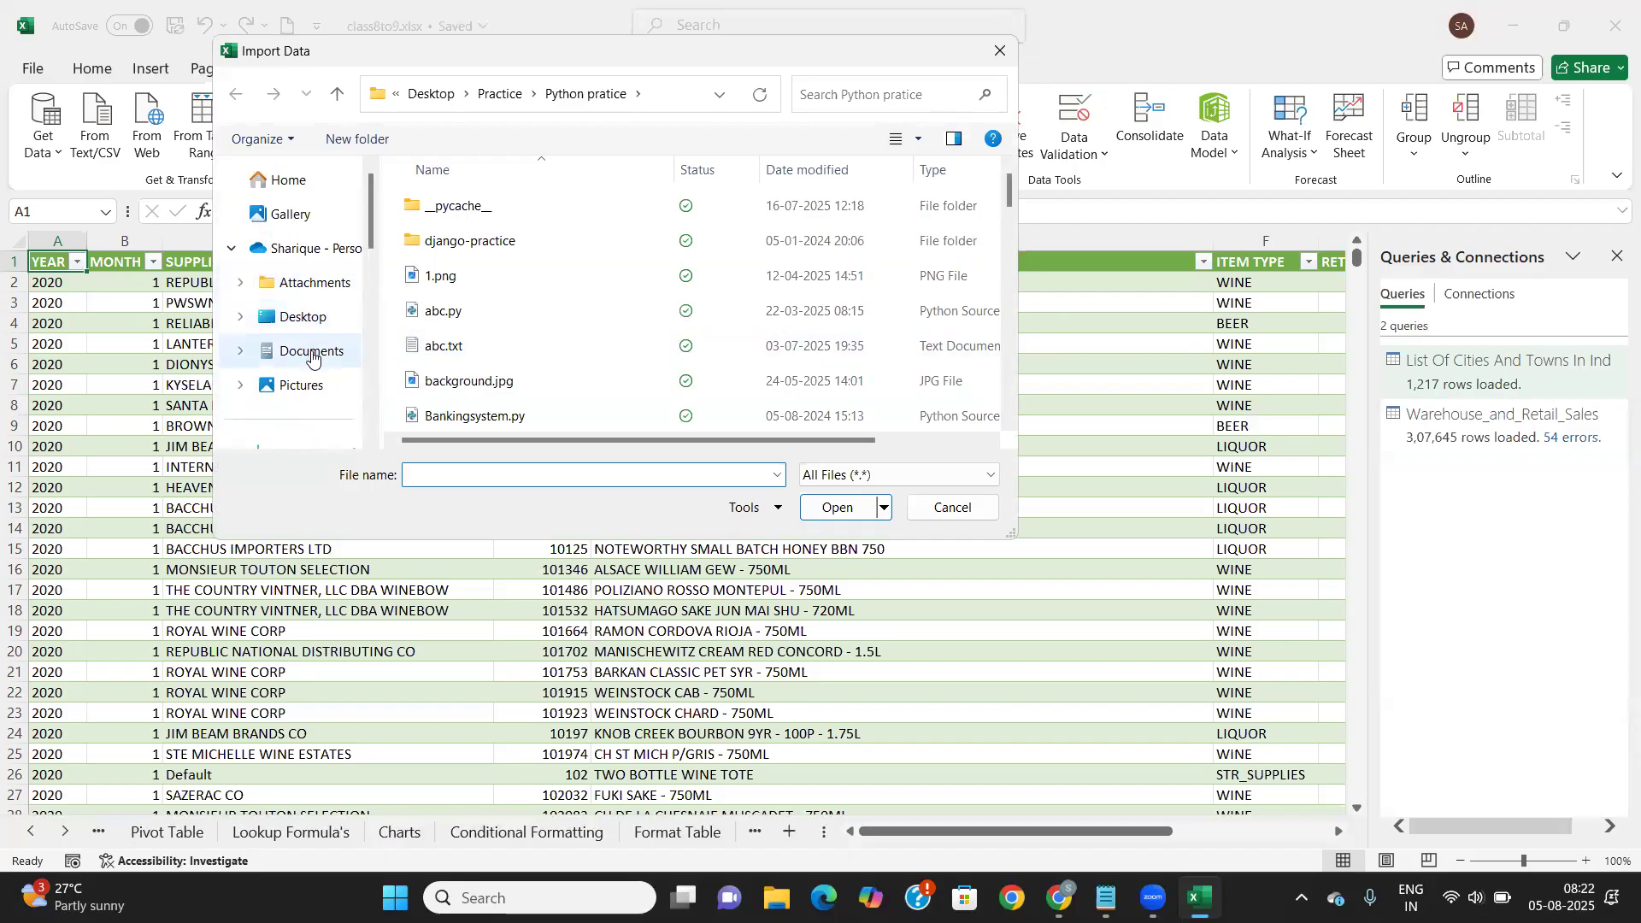
scroll(309, 355, "down", 1)
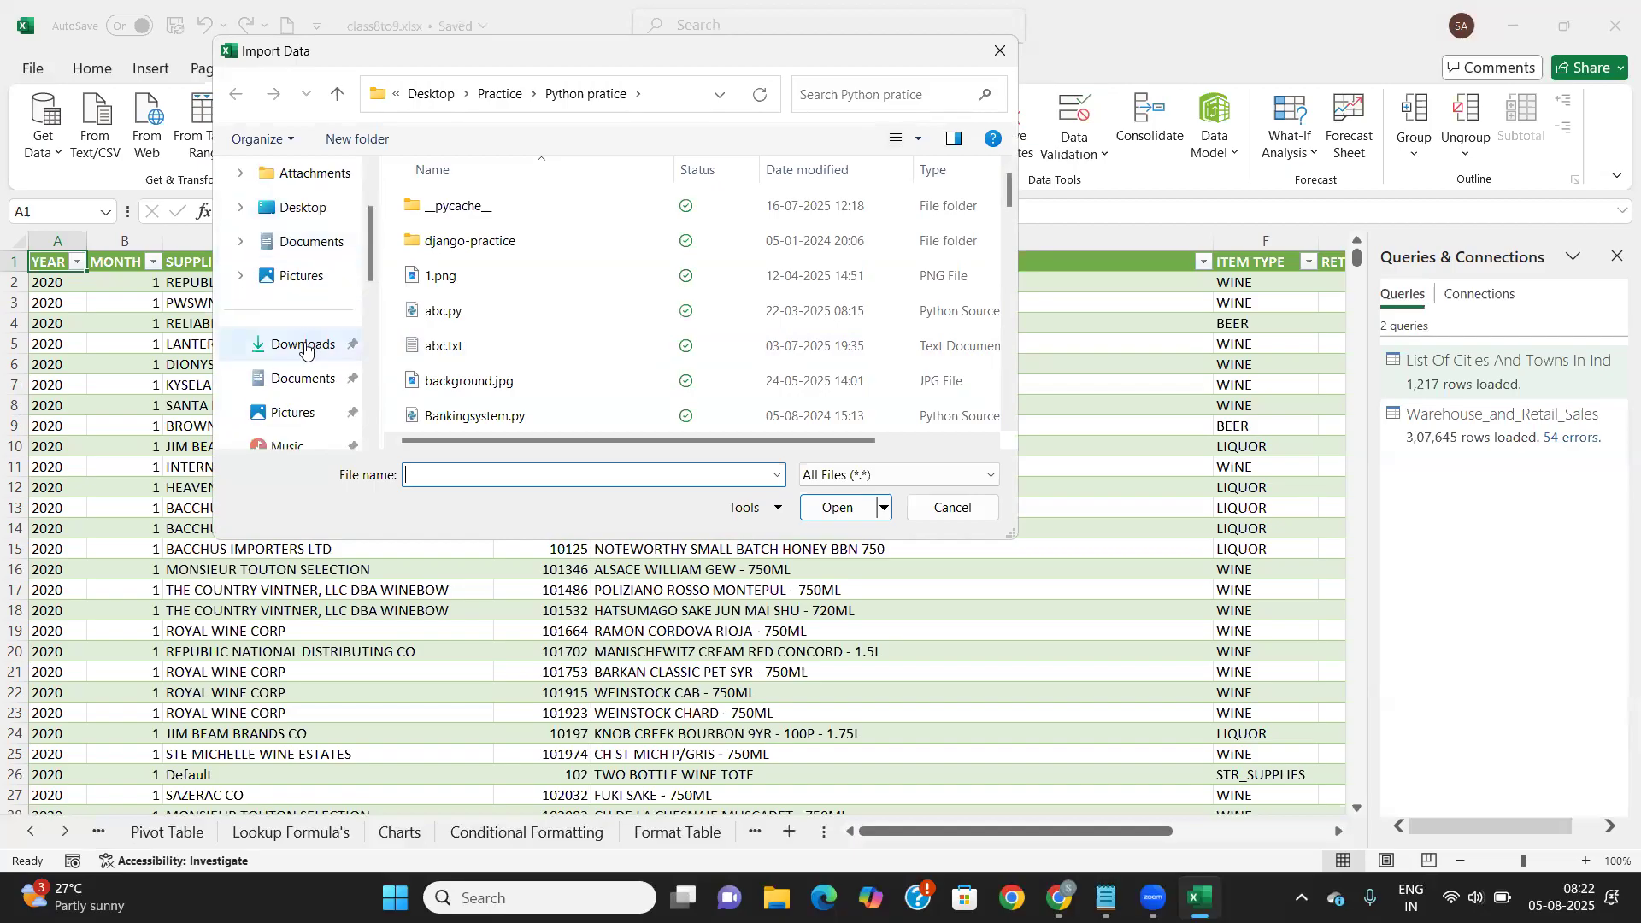
left_click(306, 346)
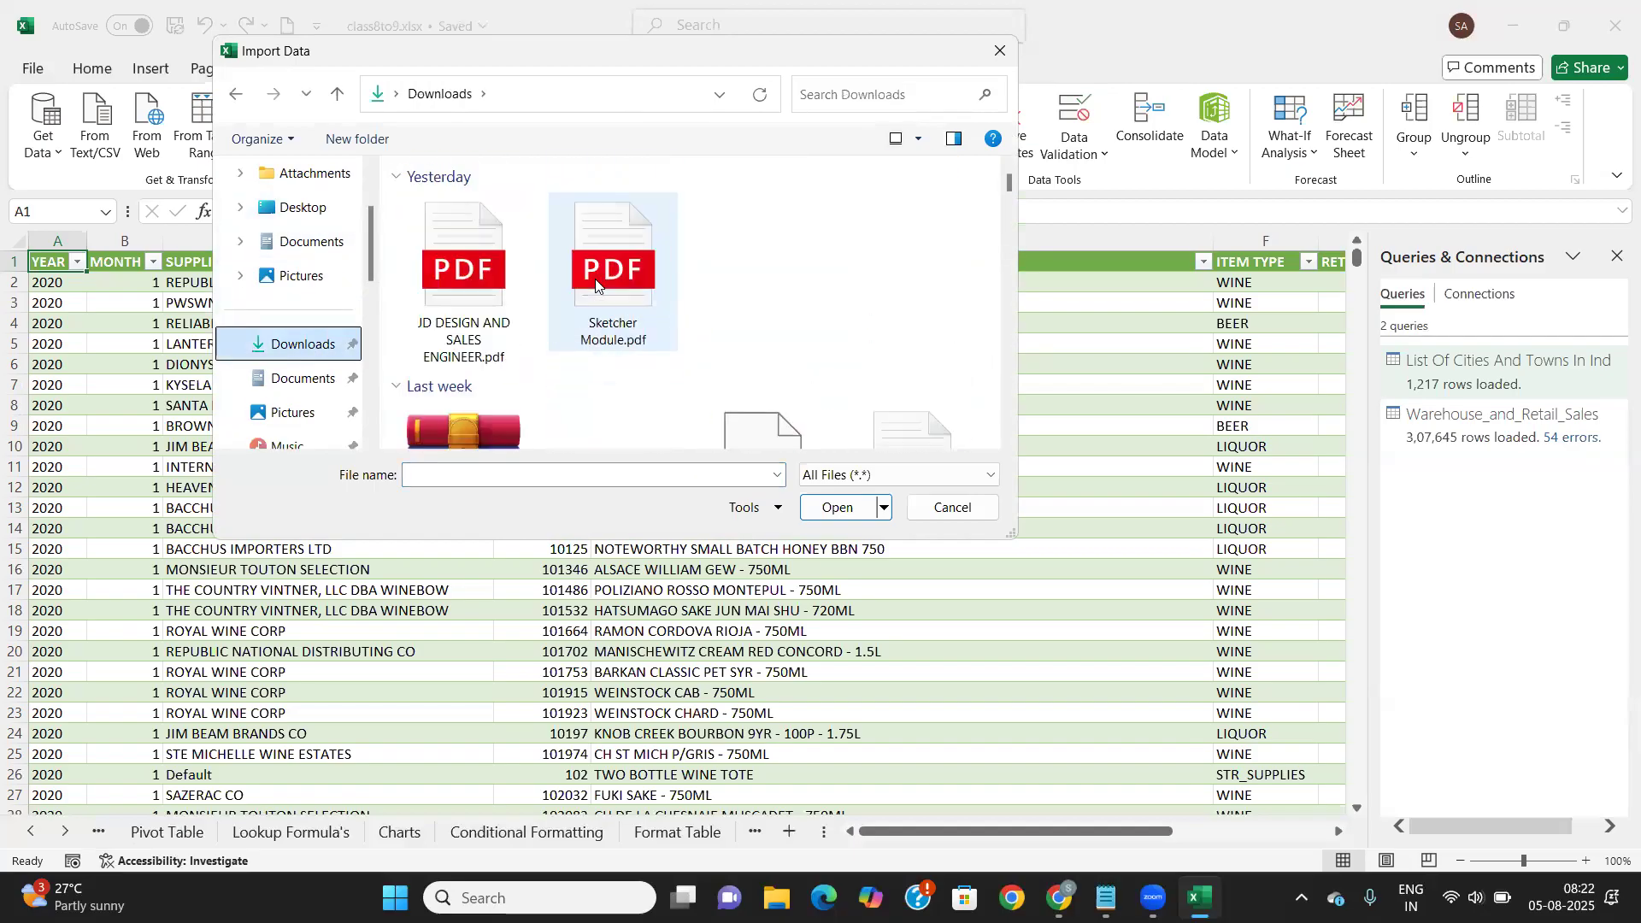
Select List of Affiliated College 2022-23_compressed.pdf and import it
scroll(595, 285, "down", 3)
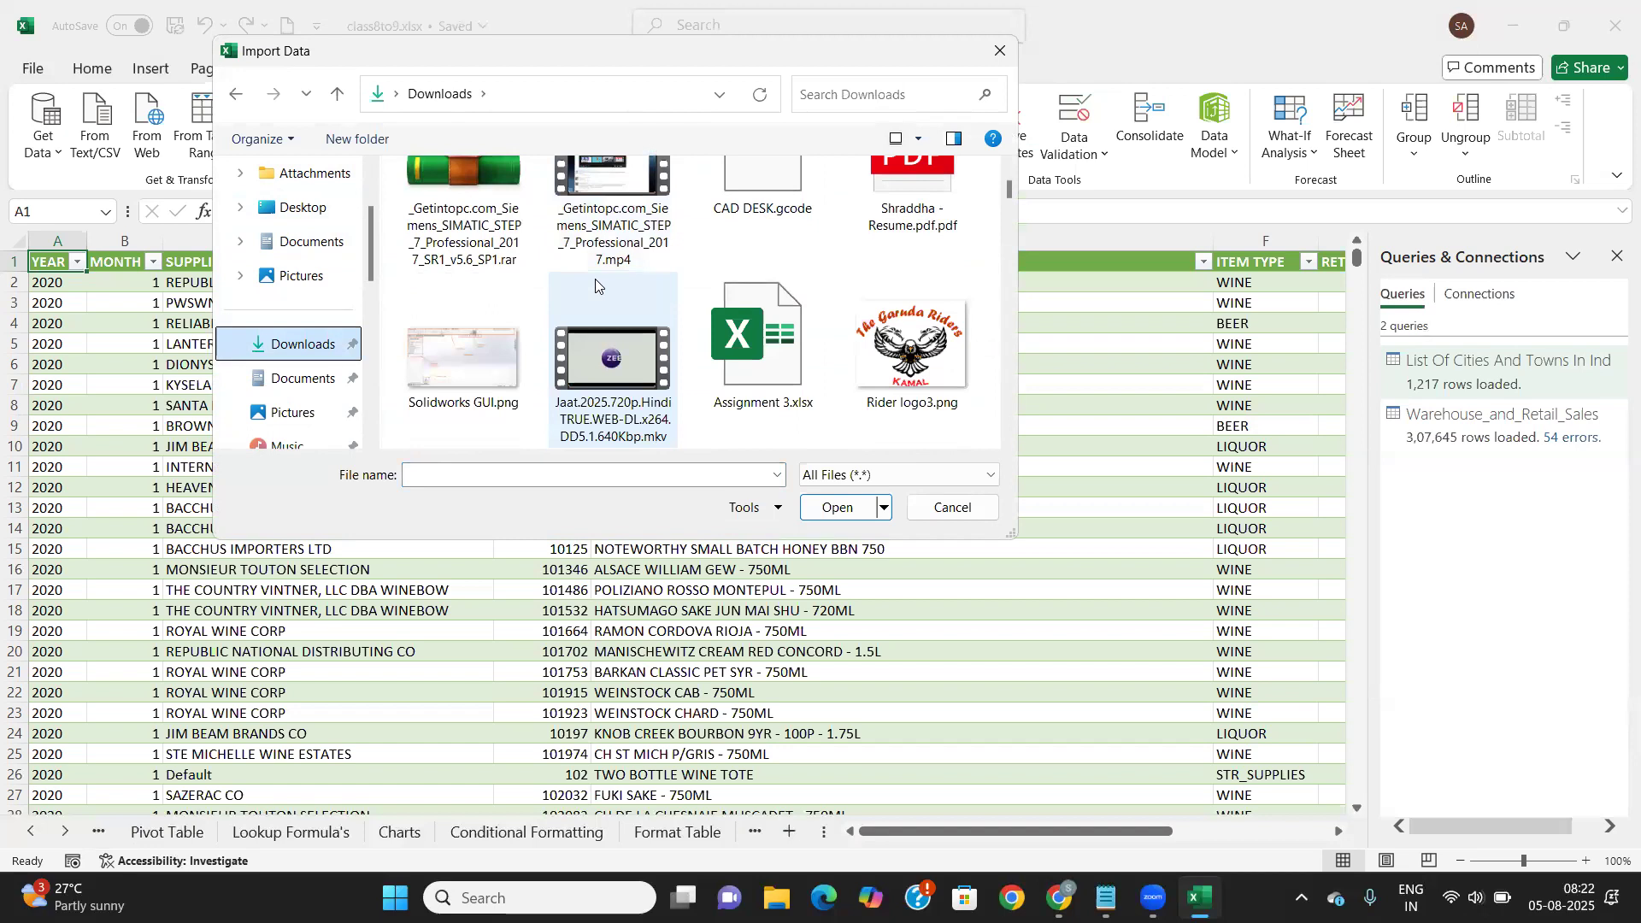
scroll(596, 284, "down", 3)
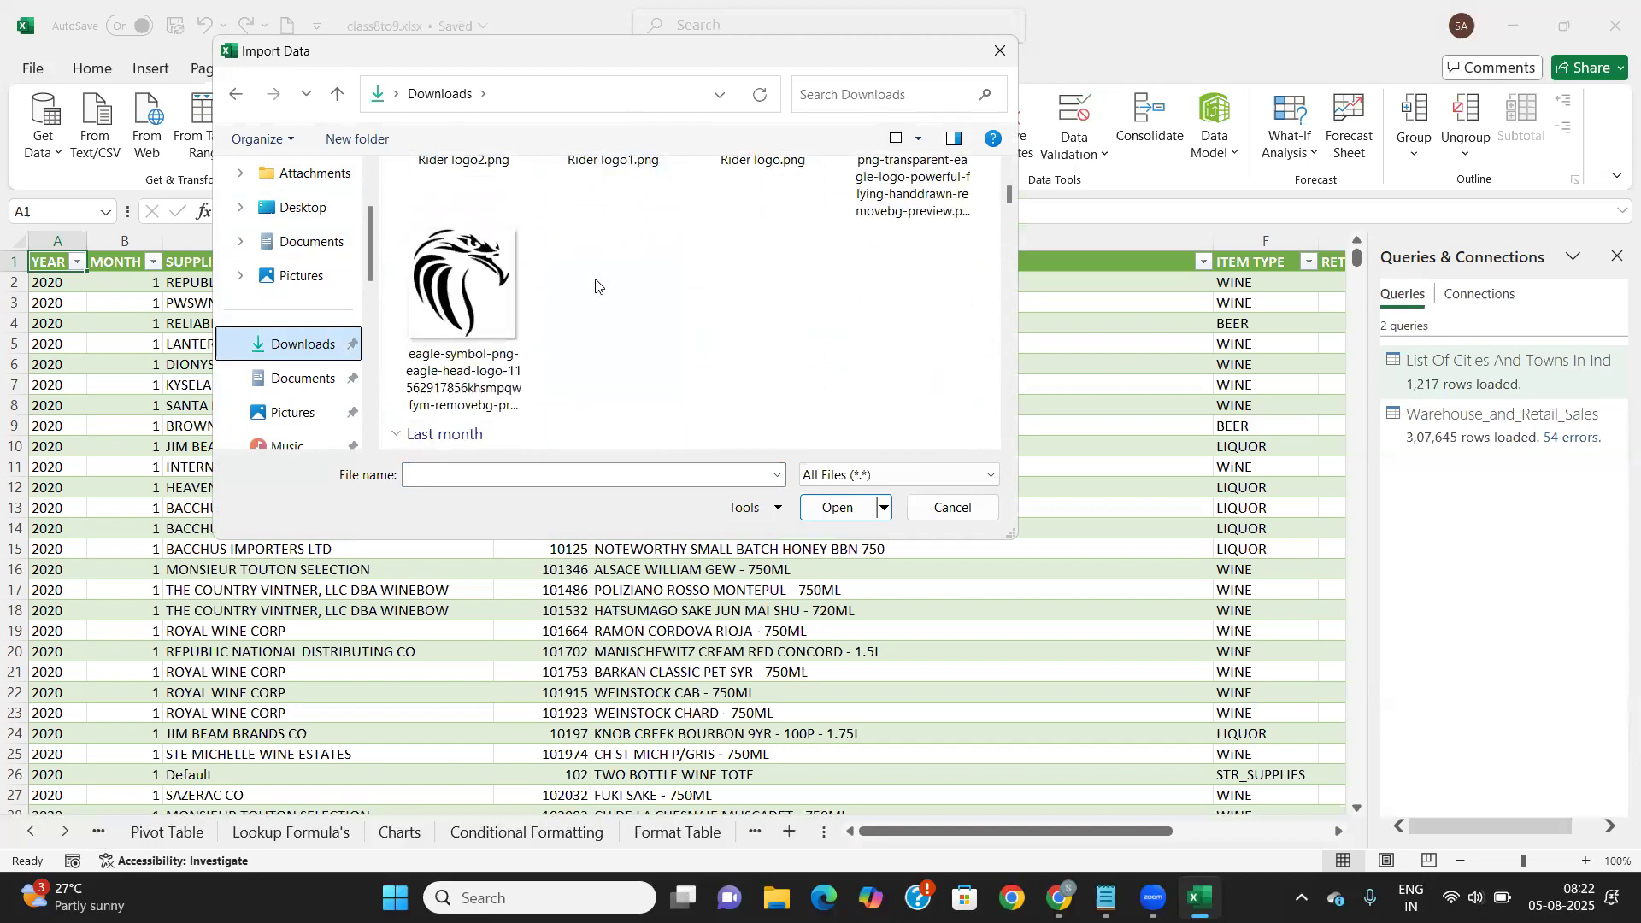
scroll(596, 285, "down", 3)
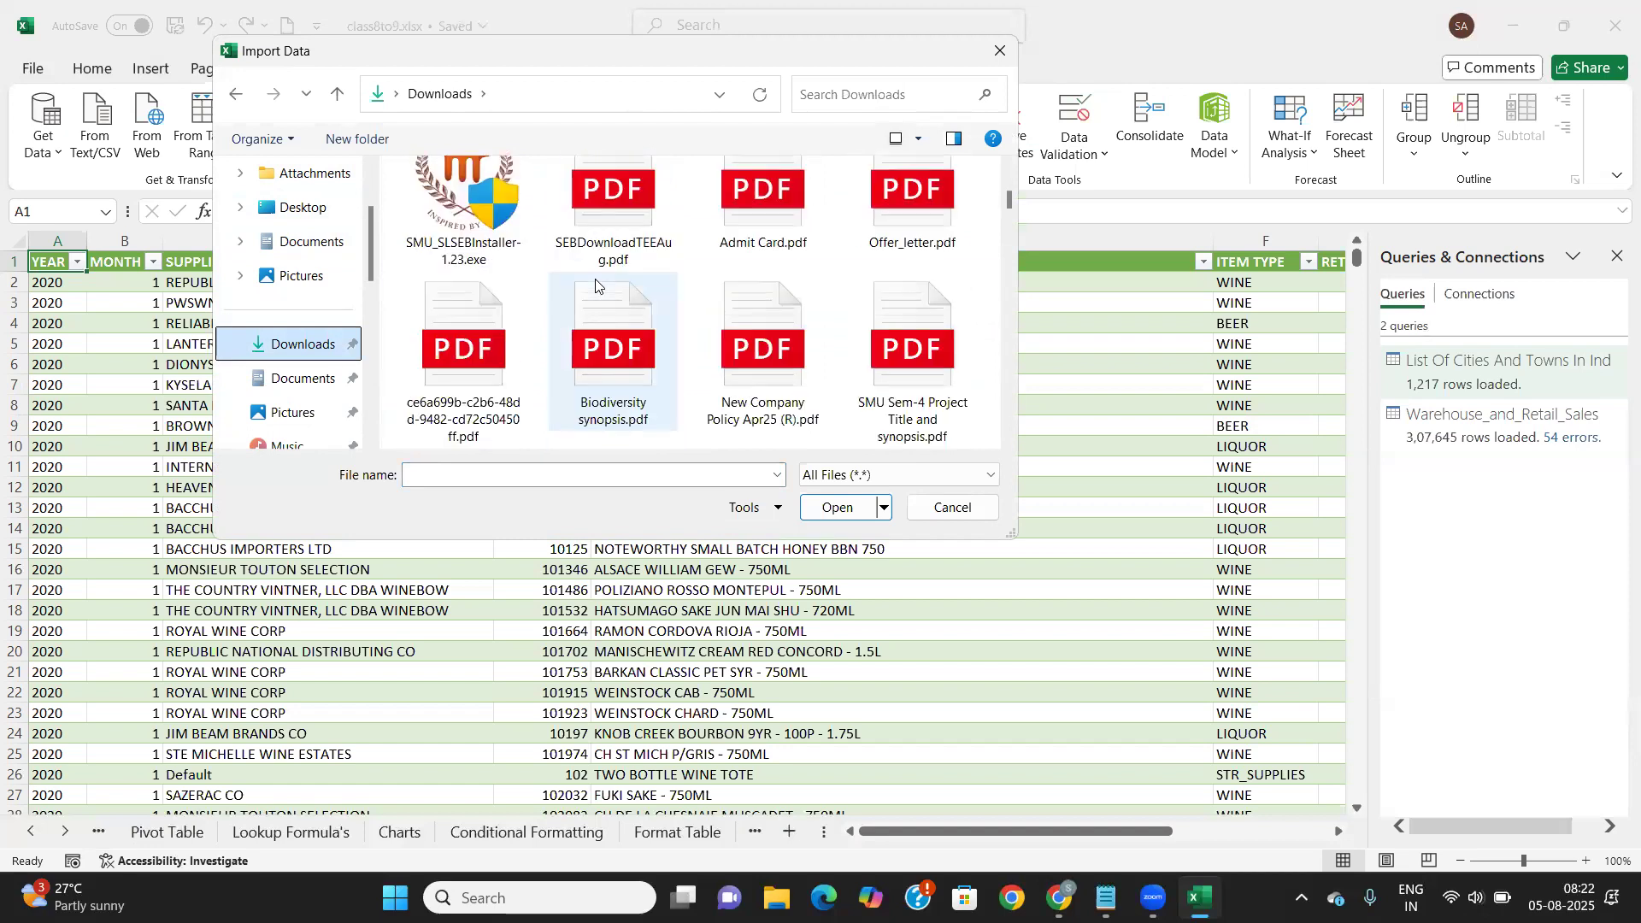
scroll(596, 285, "down", 1)
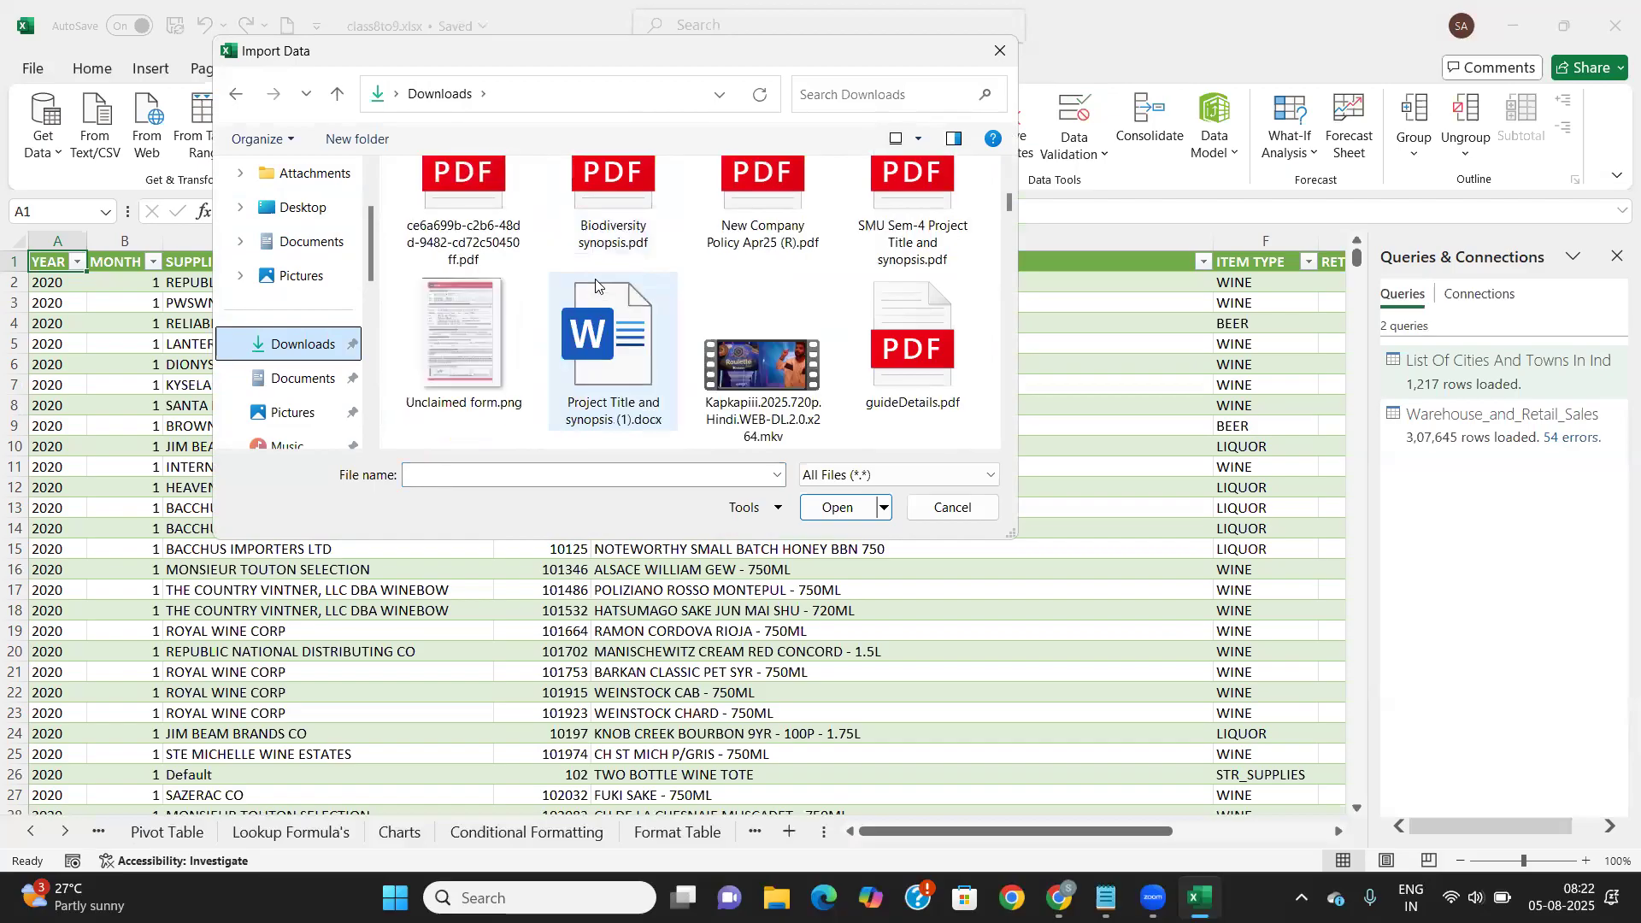
scroll(596, 284, "down", 3)
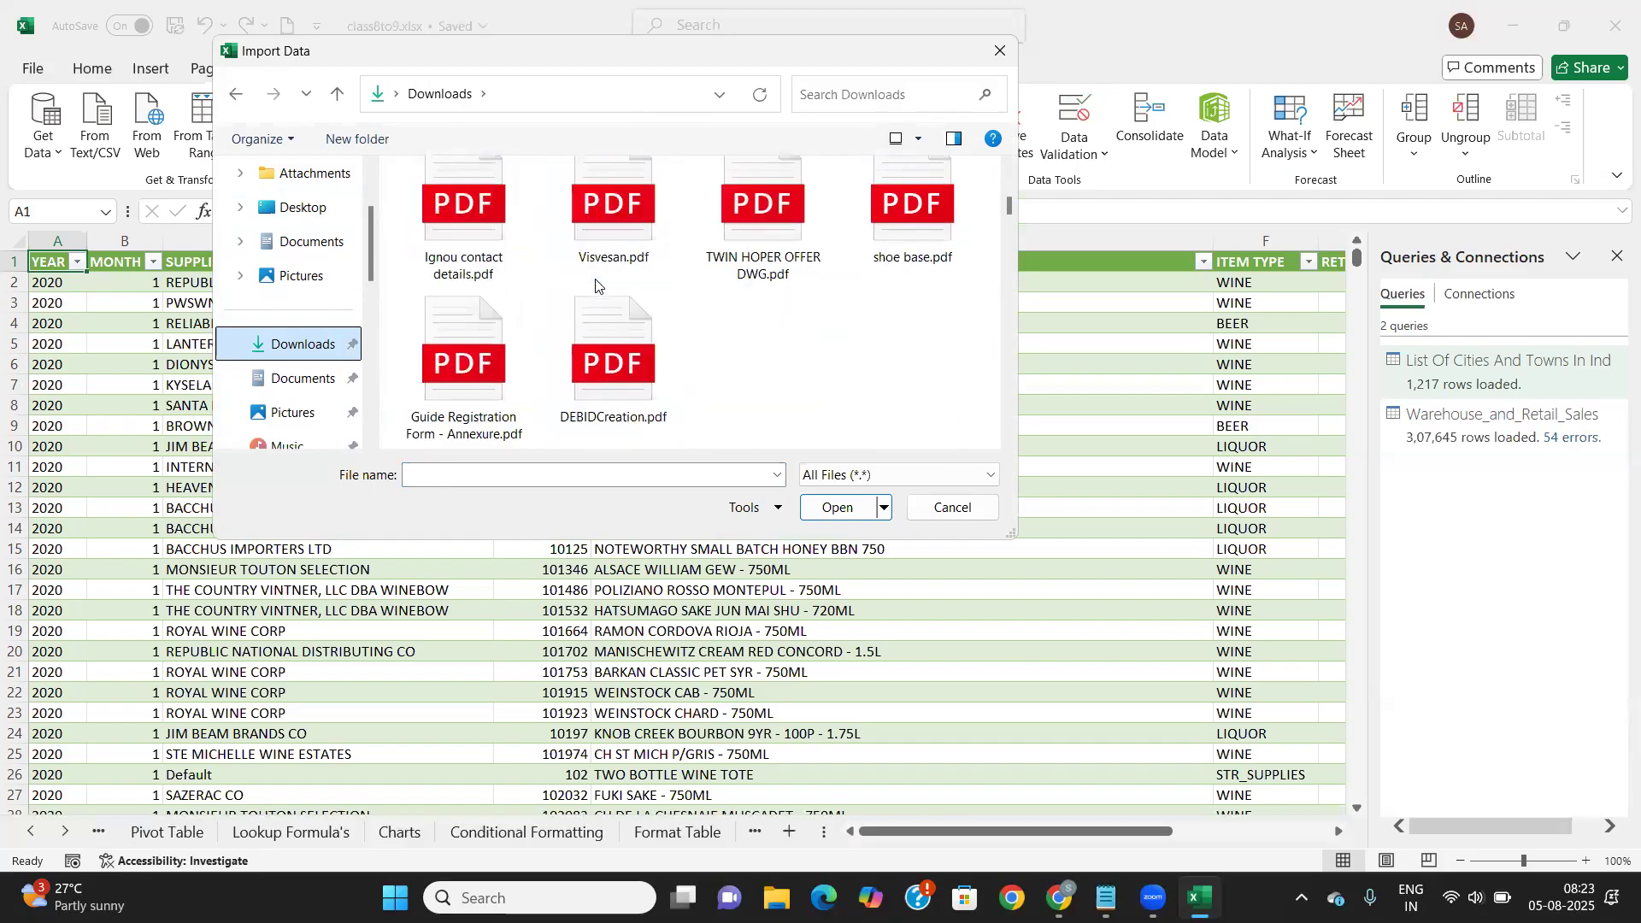
scroll(596, 285, "down", 2)
scroll(596, 285, "down", 2)
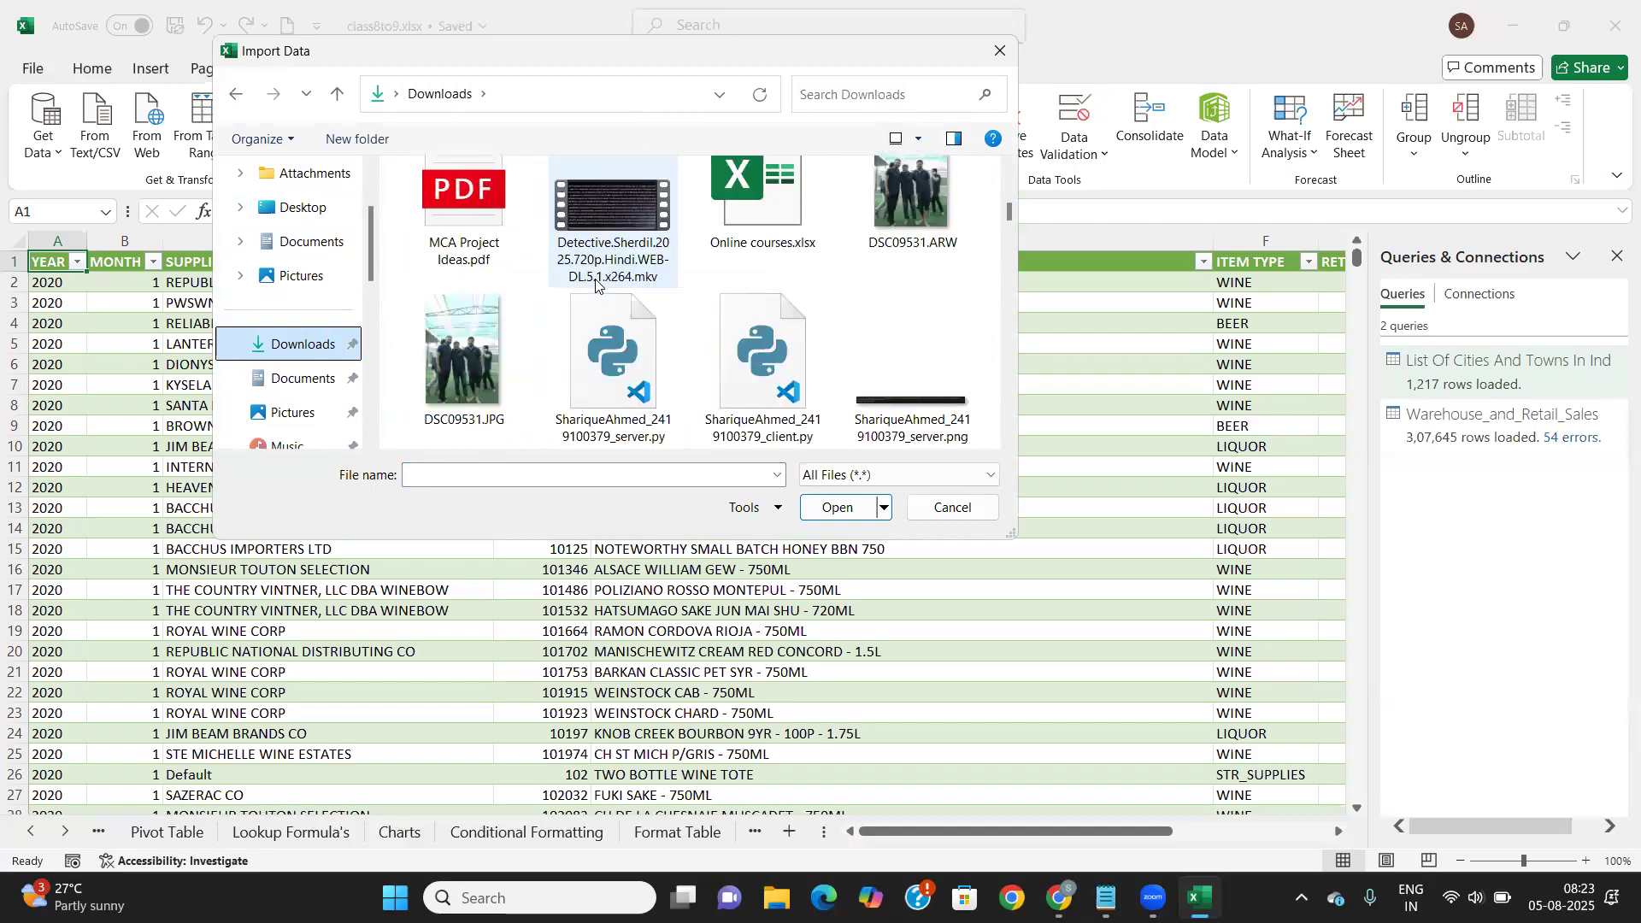
scroll(596, 284, "down", 2)
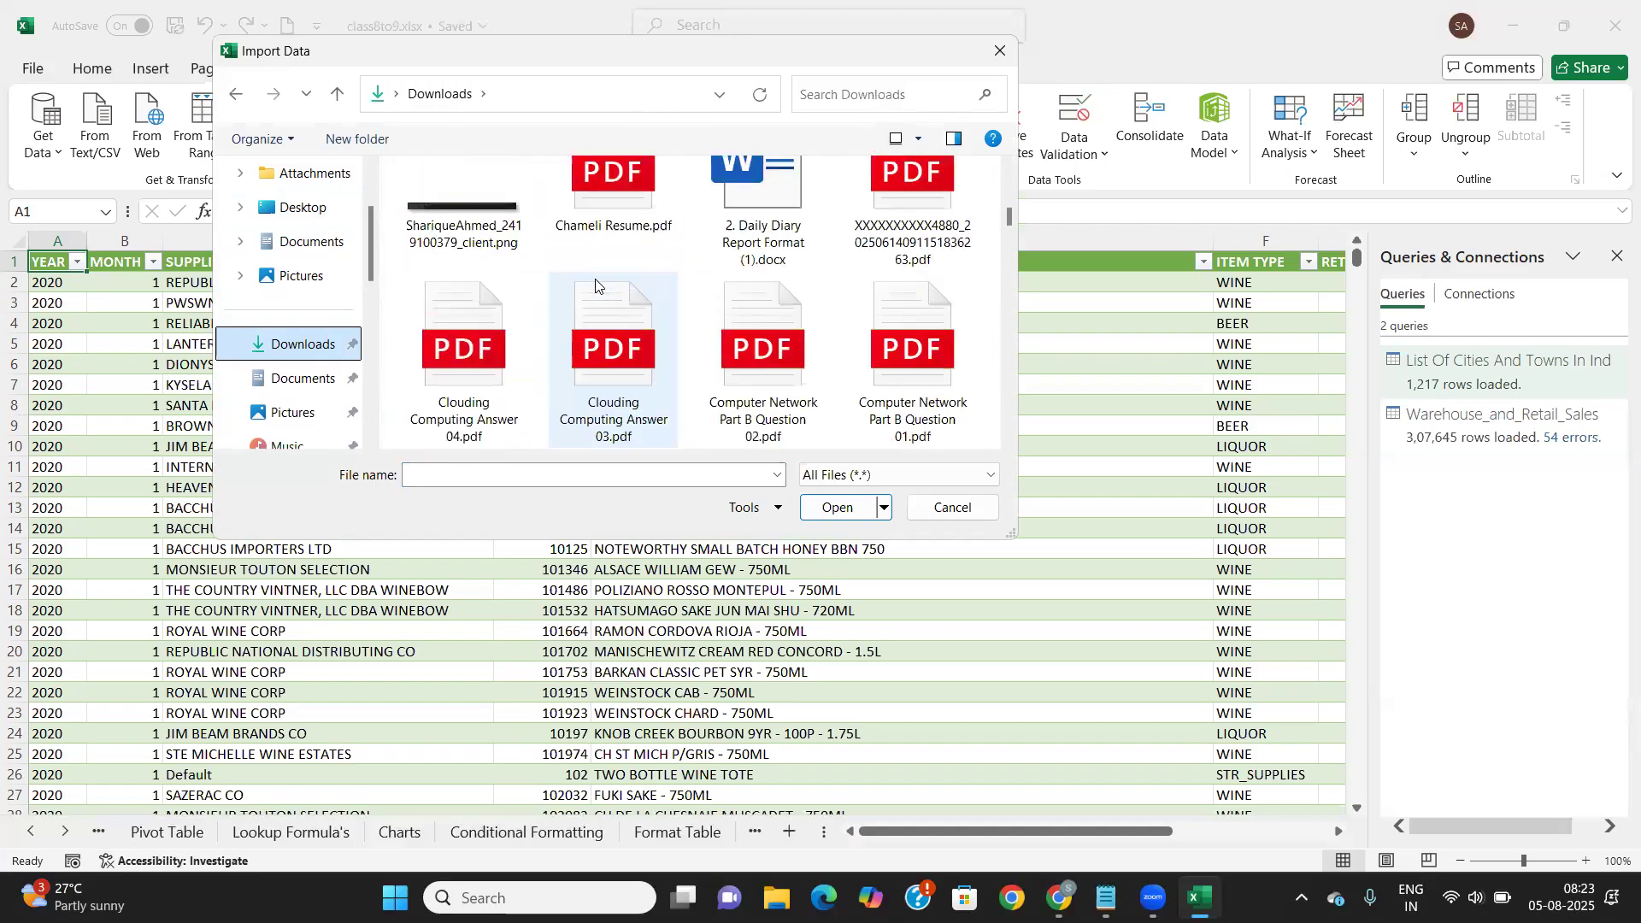
scroll(596, 285, "down", 2)
scroll(596, 285, "down", 5)
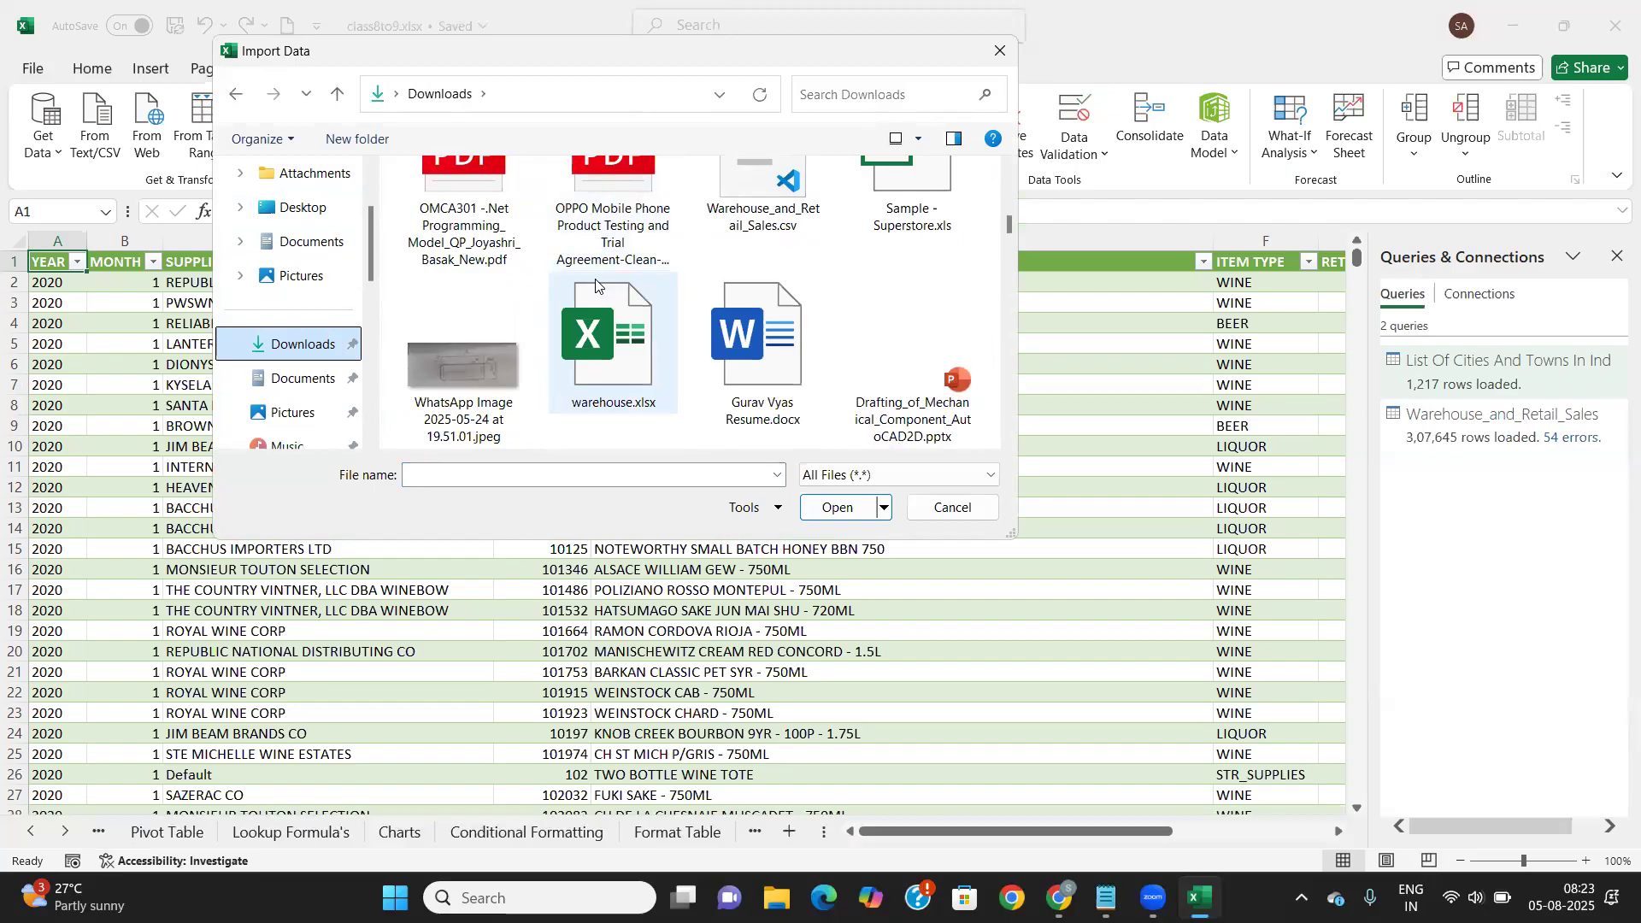
scroll(596, 285, "down", 3)
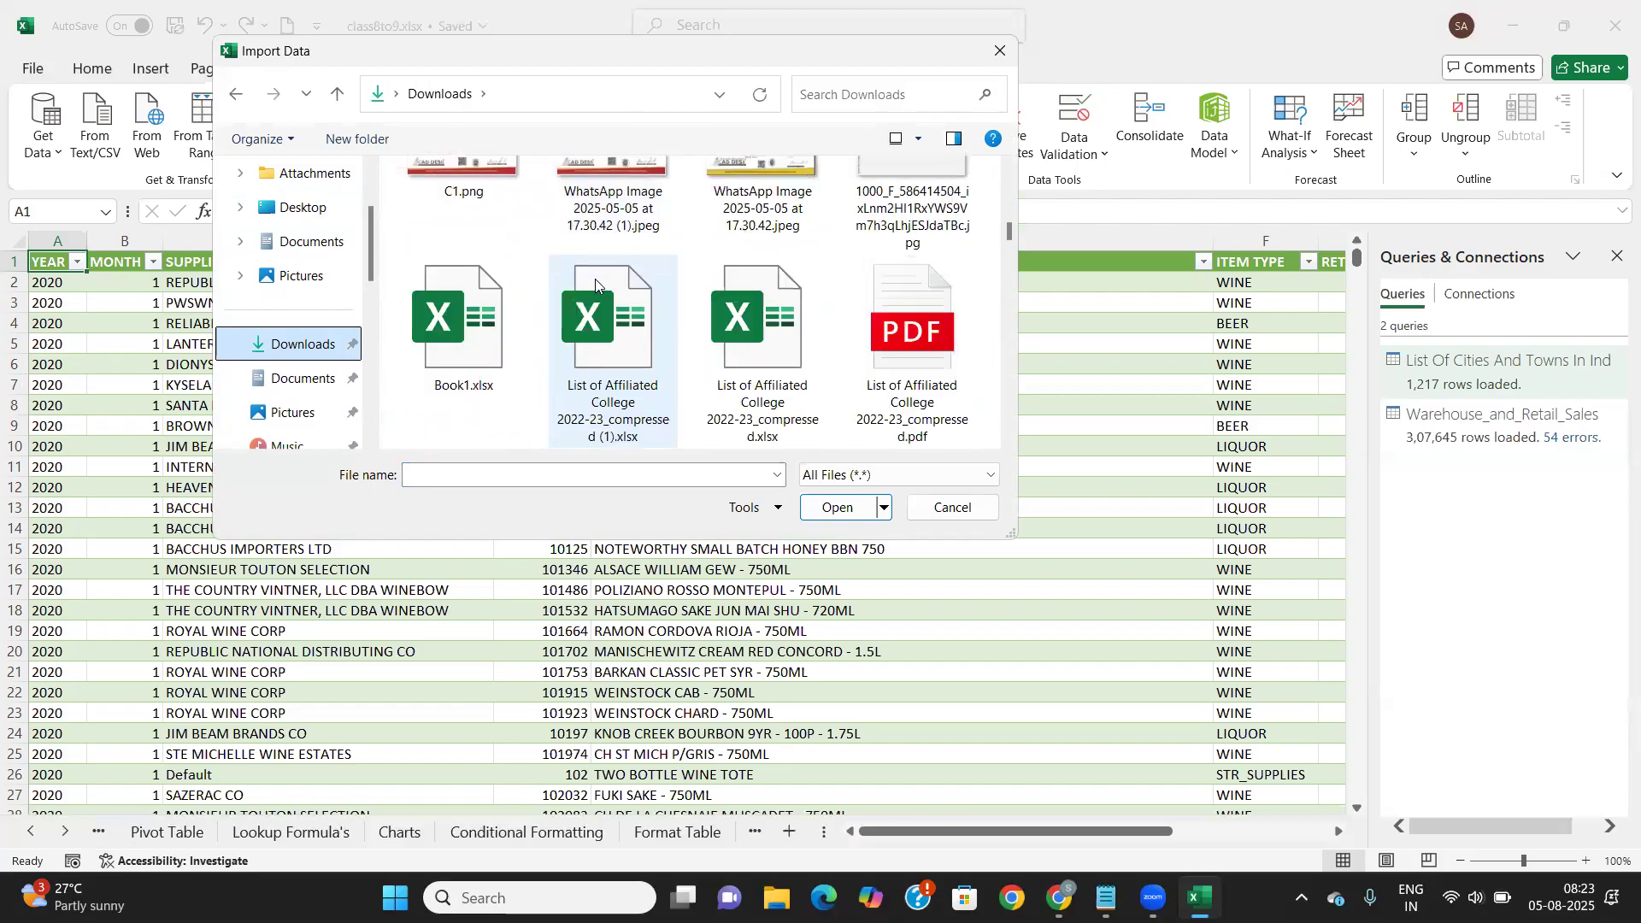
scroll(595, 278, "up", 3)
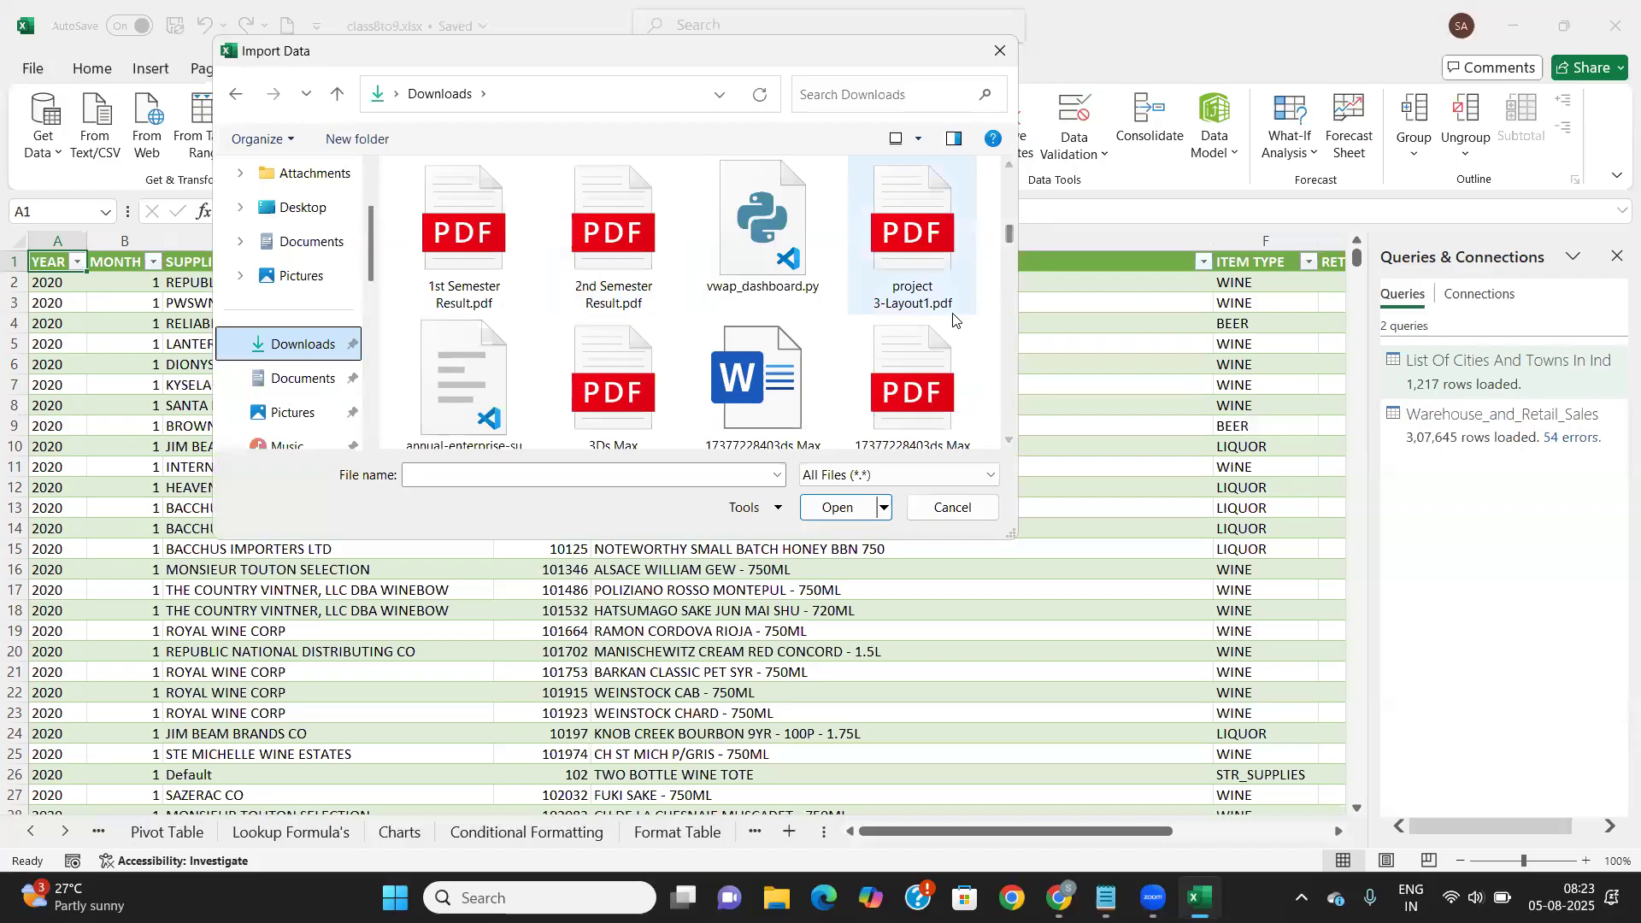
scroll(915, 295, "up", 2)
left_click(911, 291)
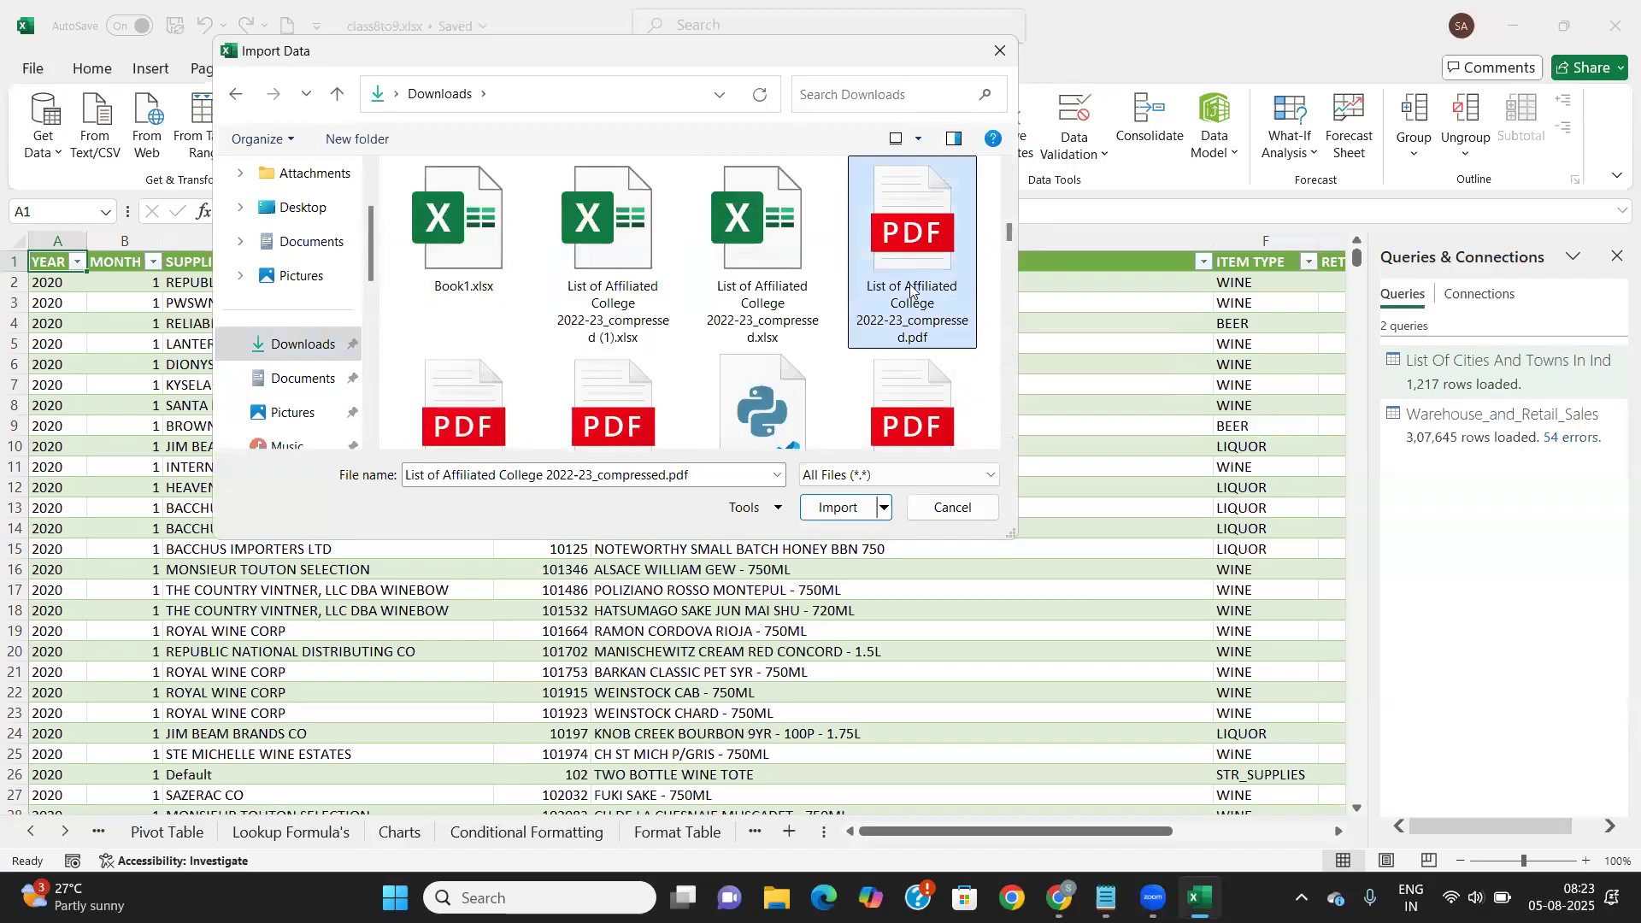
left_click(842, 509)
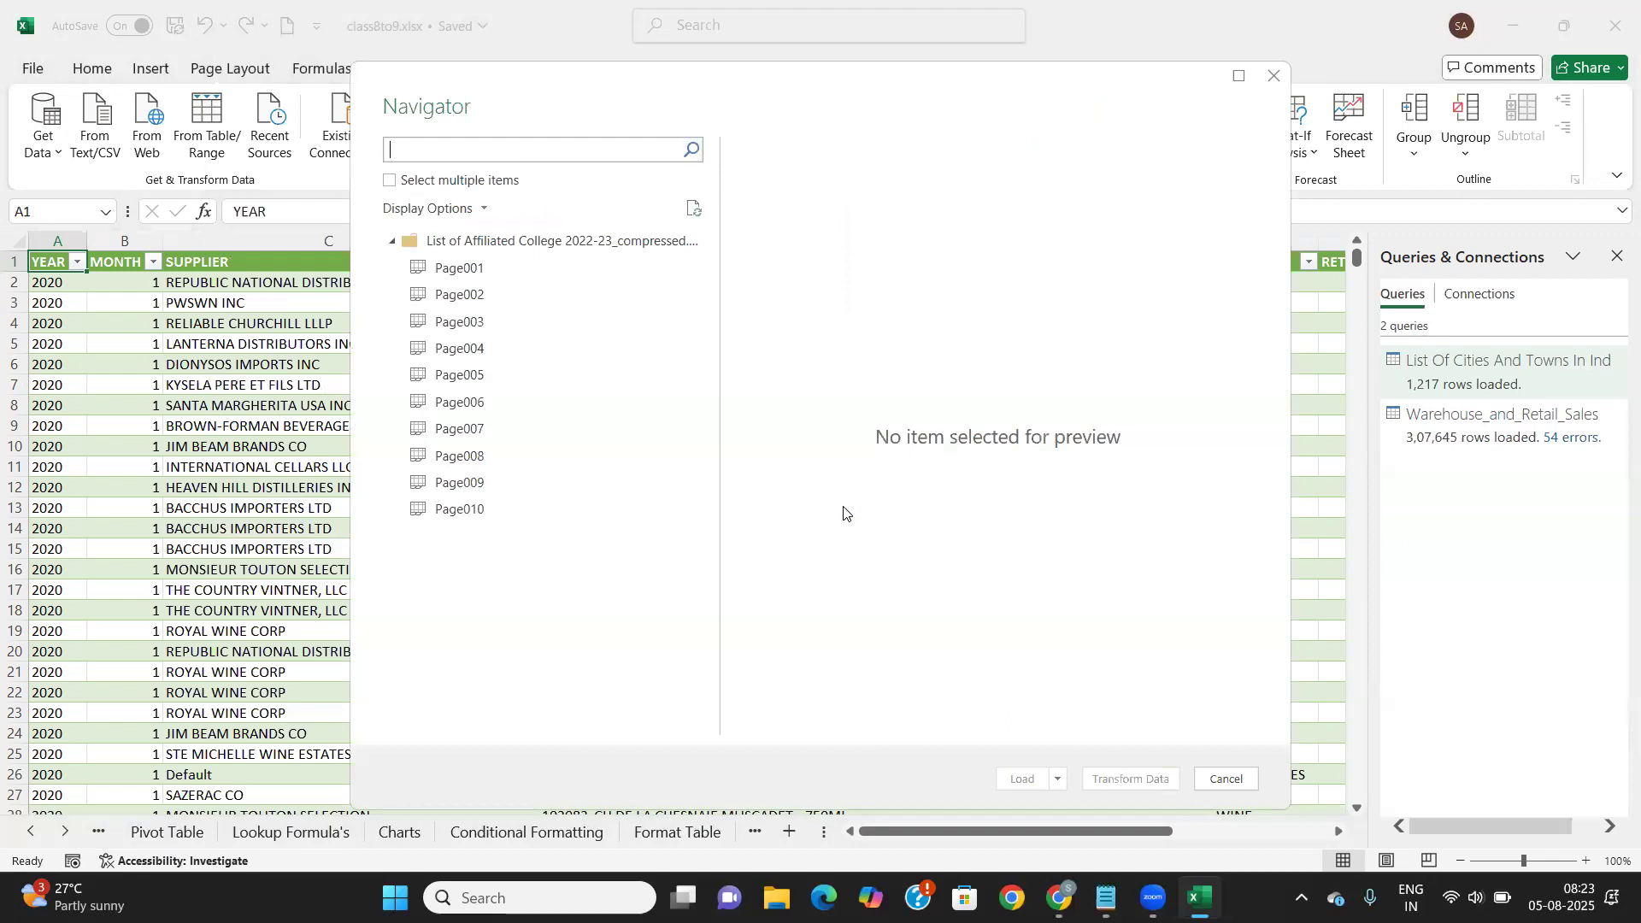
Preview the college PDF's Page001, Page002 and Page003, find them empty, and cancel the import
left_click(453, 270)
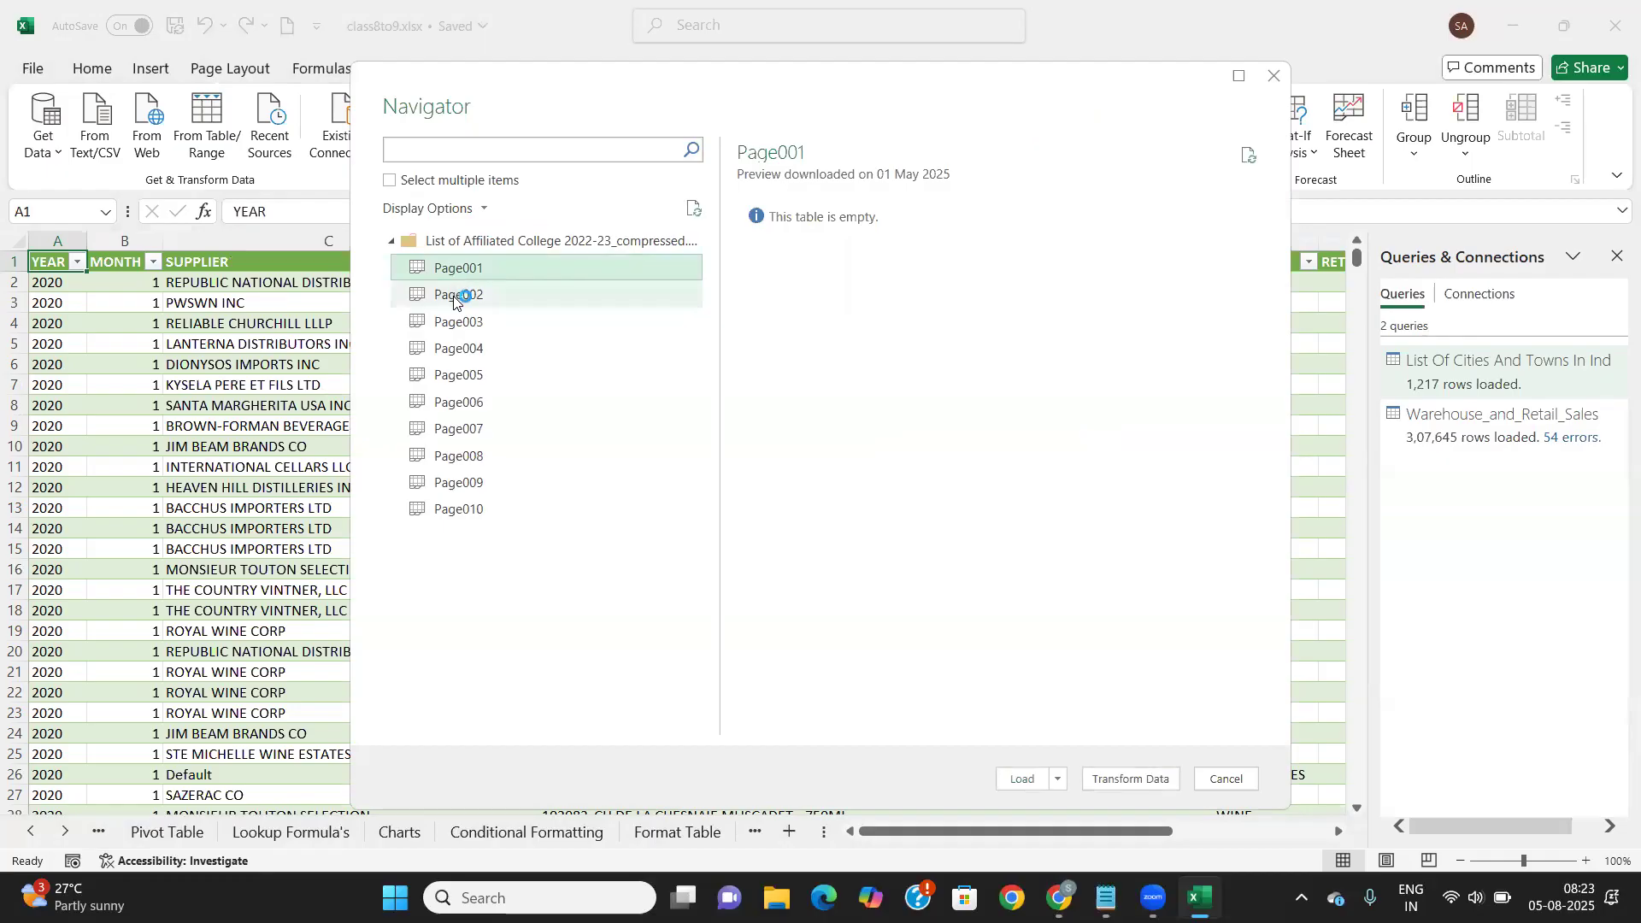
left_click(454, 297)
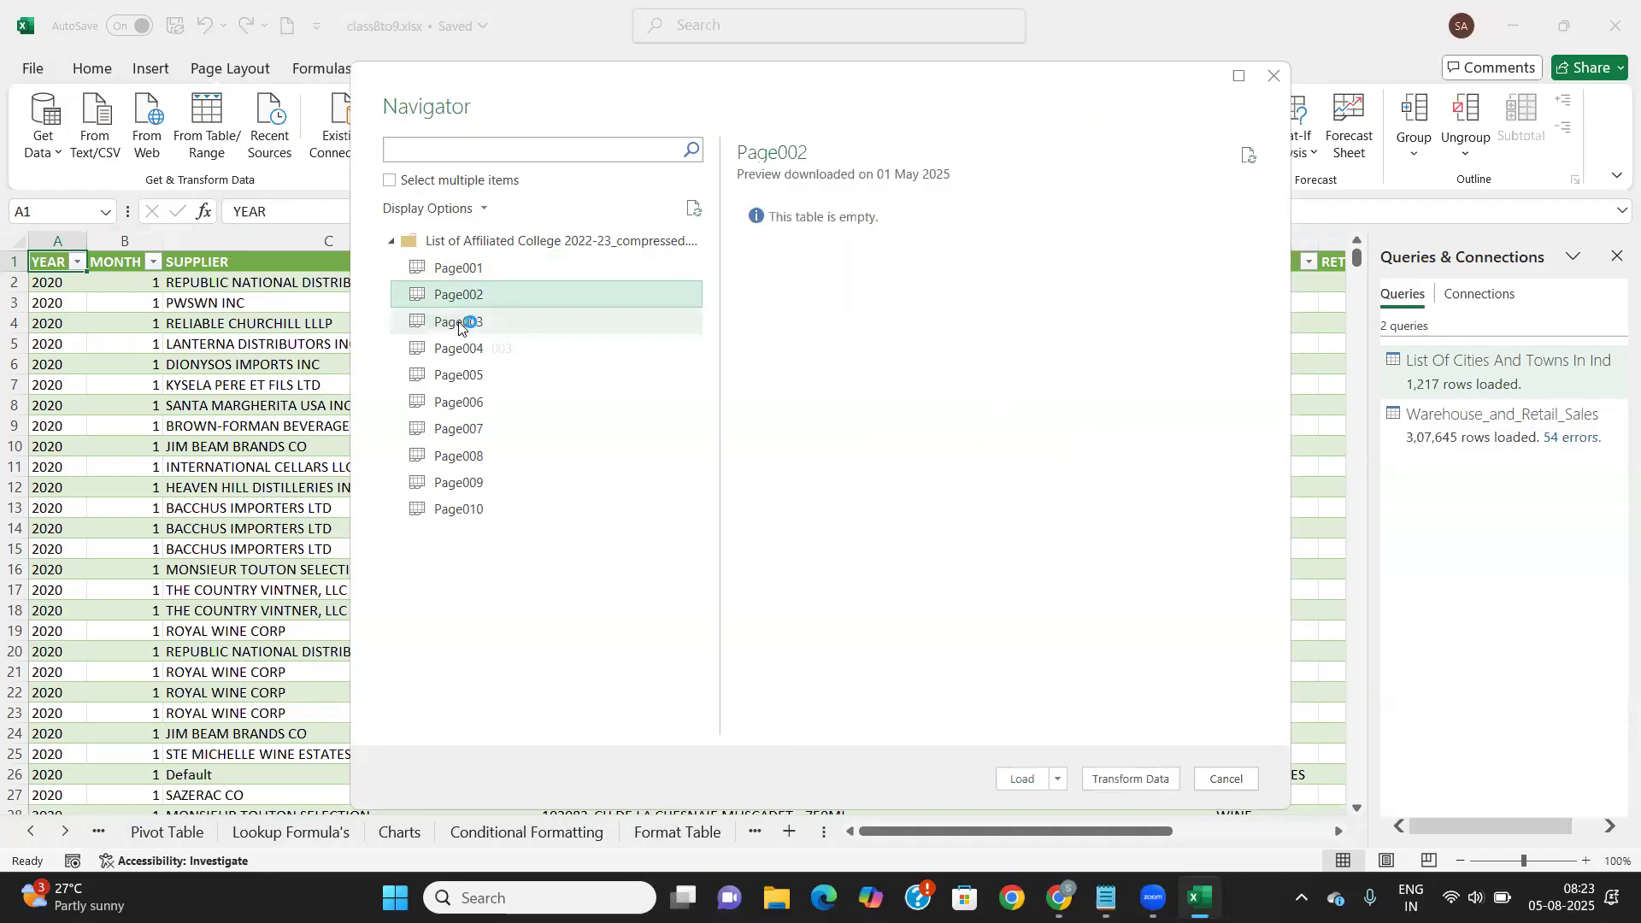
left_click(463, 323)
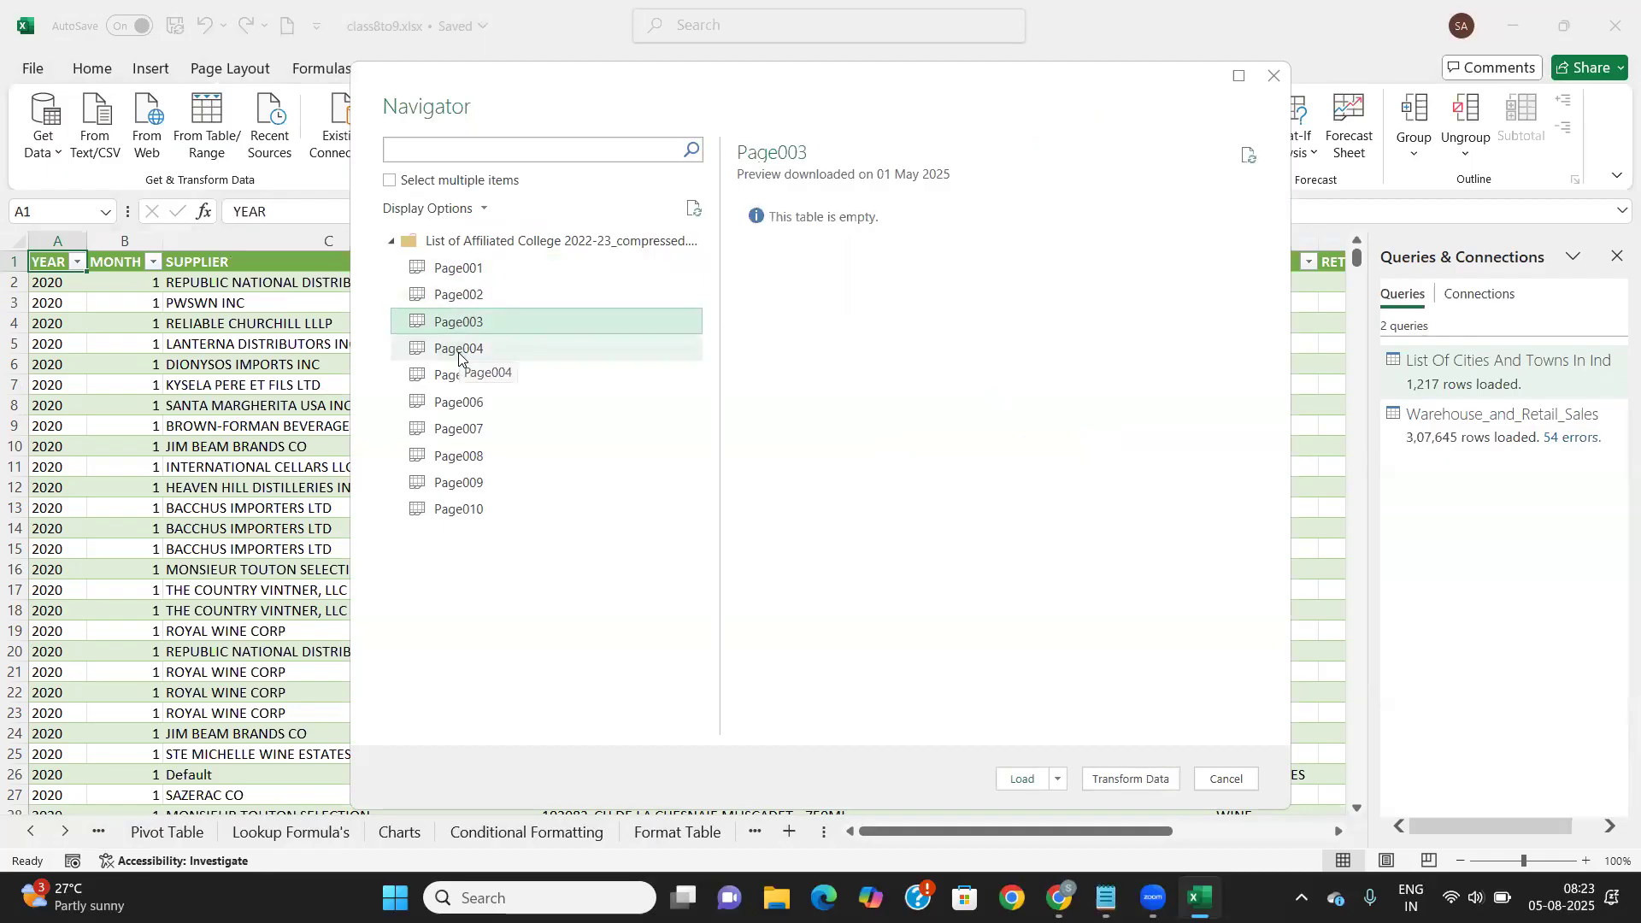
left_click(1226, 778)
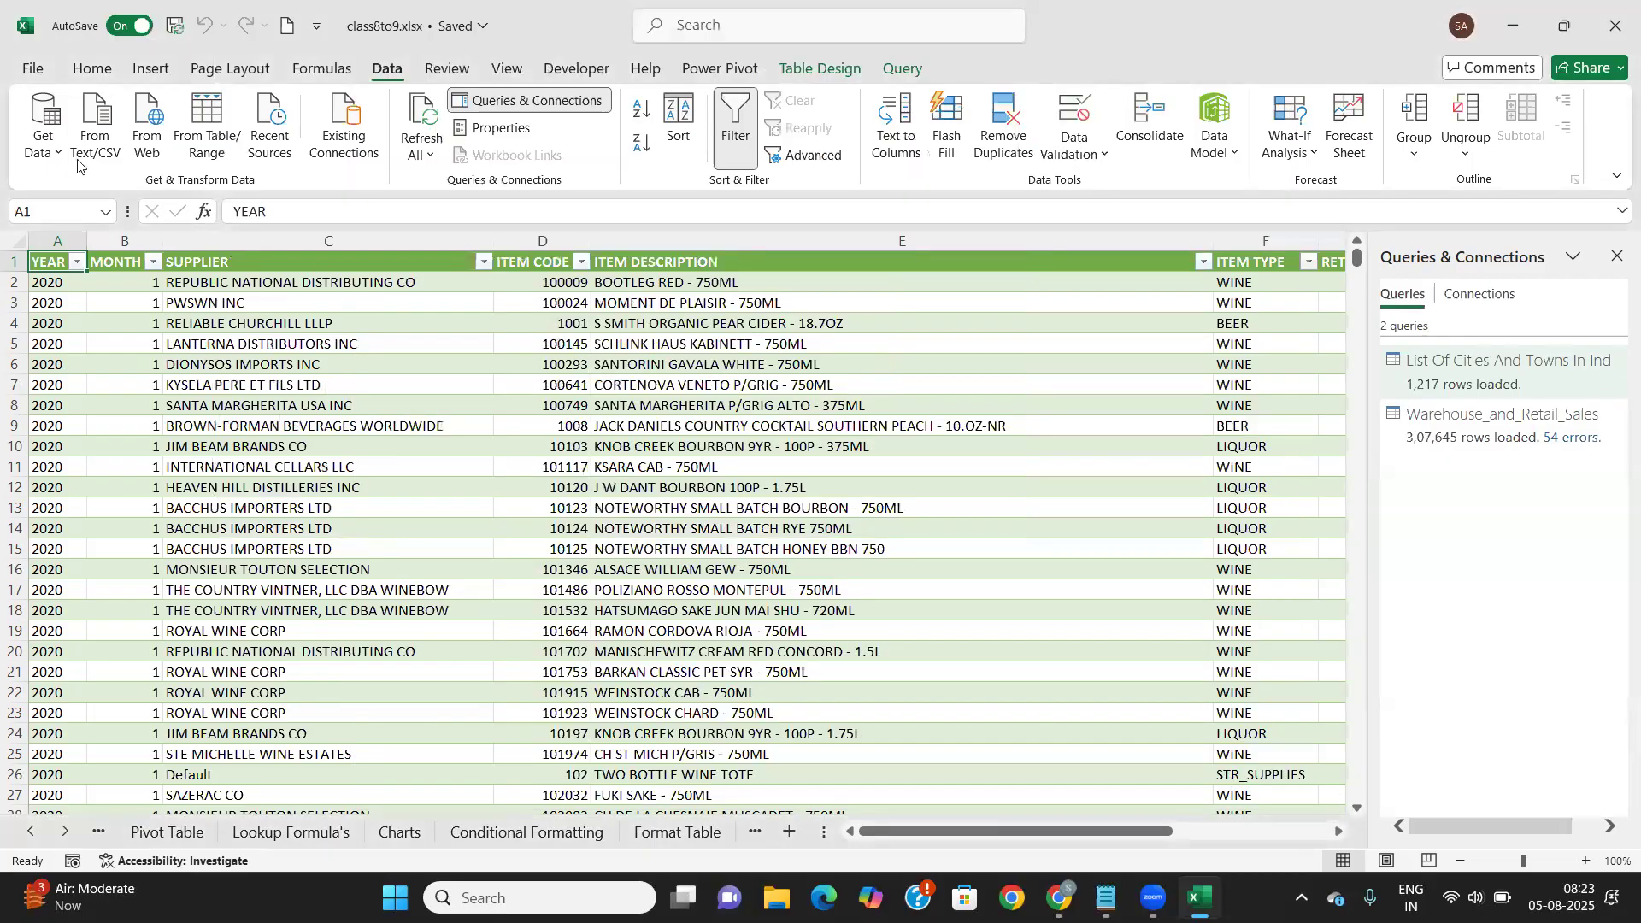
Import the 'Computer Time Table04-08 Nov 2024' PDF from Desktop\IT Desk\ESTI
left_click(51, 146)
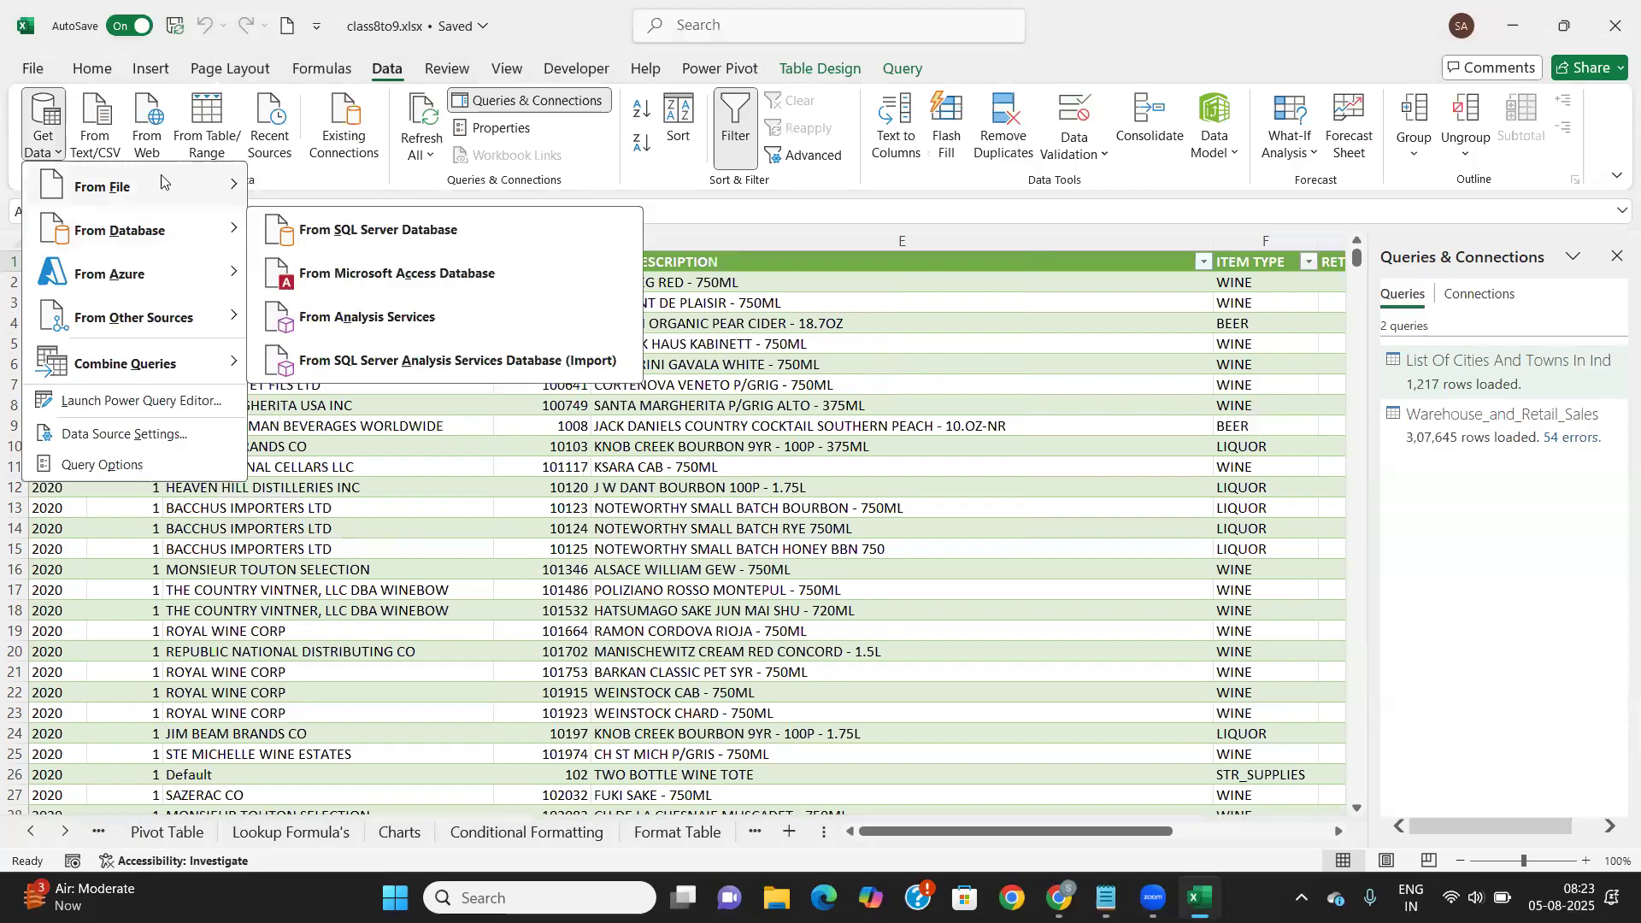
mouse_move(197, 188)
left_click(310, 360)
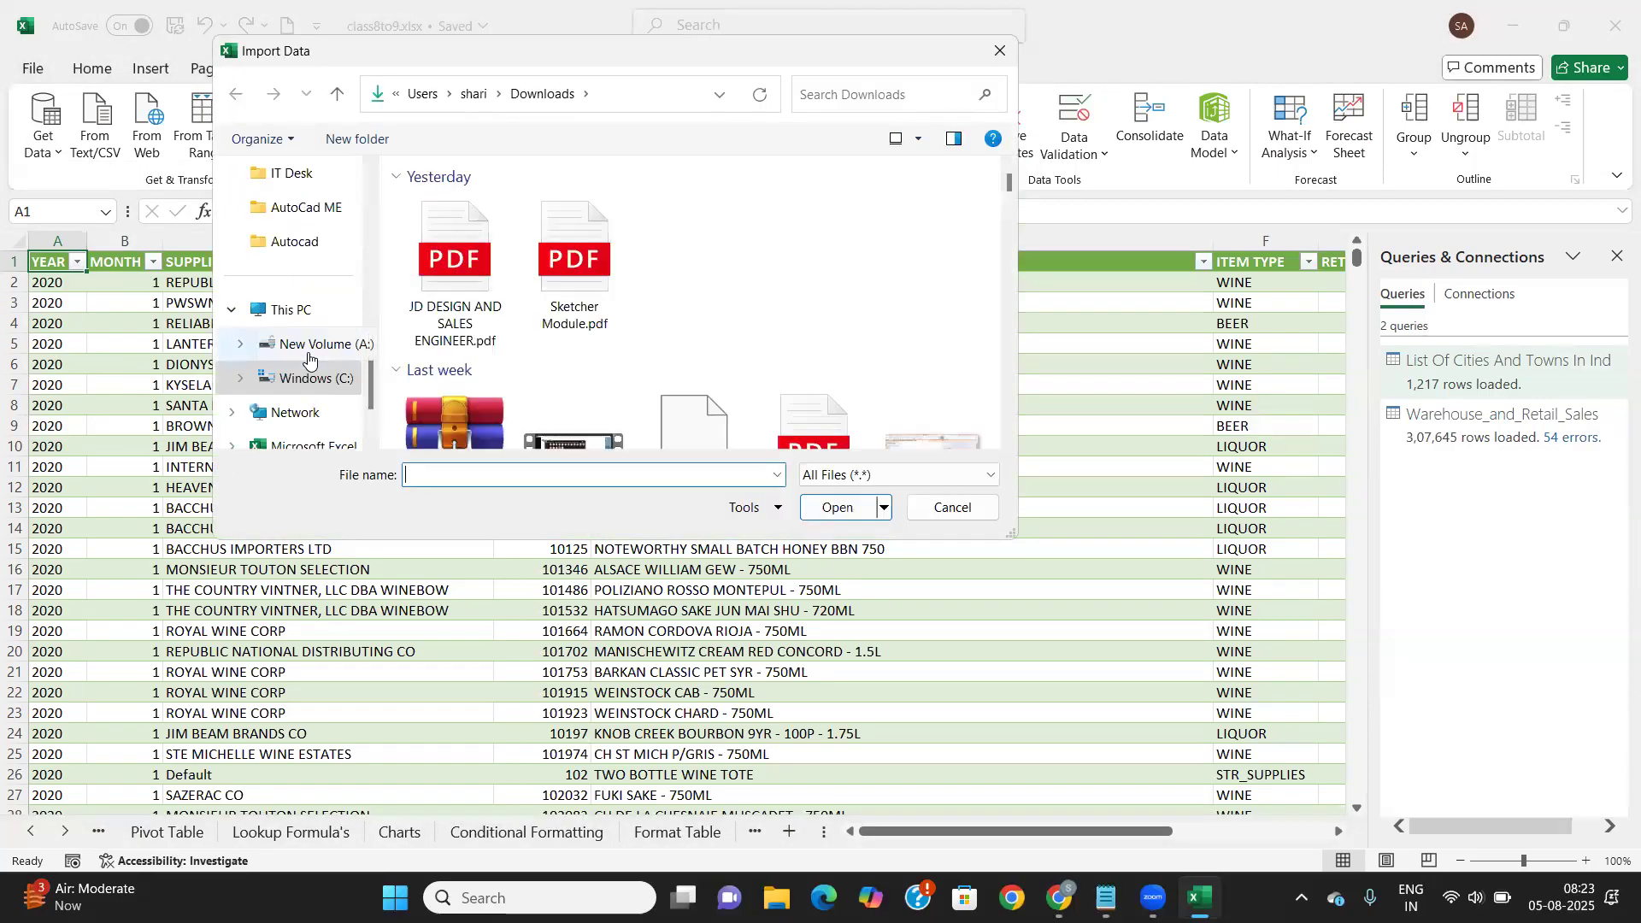
scroll(306, 350, "down", 2)
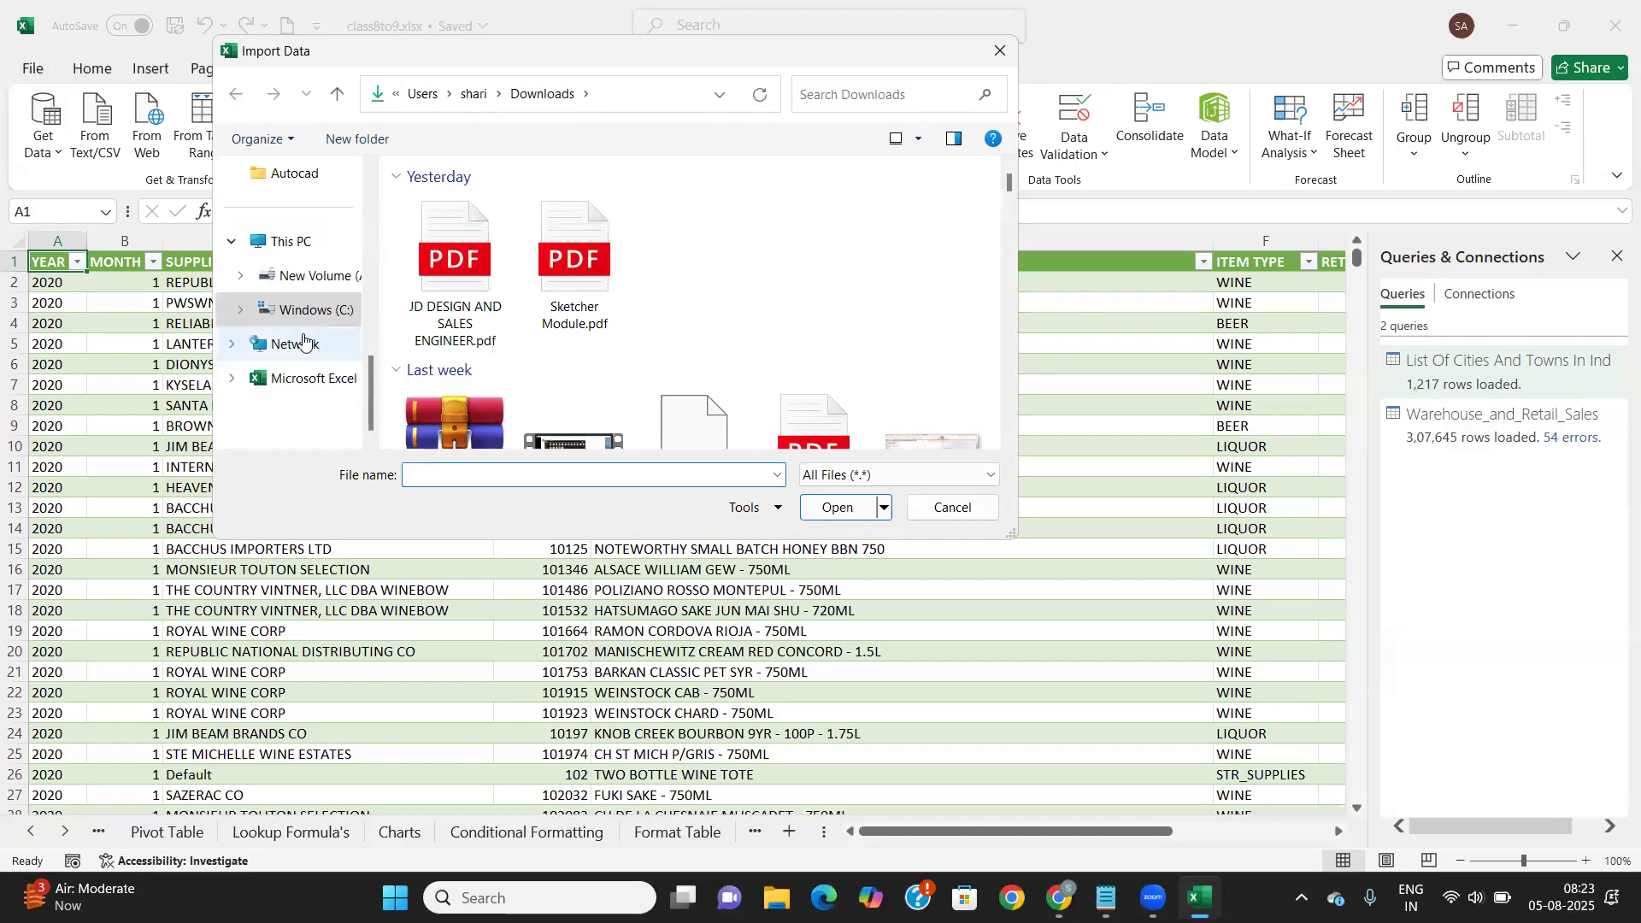
scroll(303, 341, "up", 5)
left_click(304, 318)
scroll(460, 294, "down", 1)
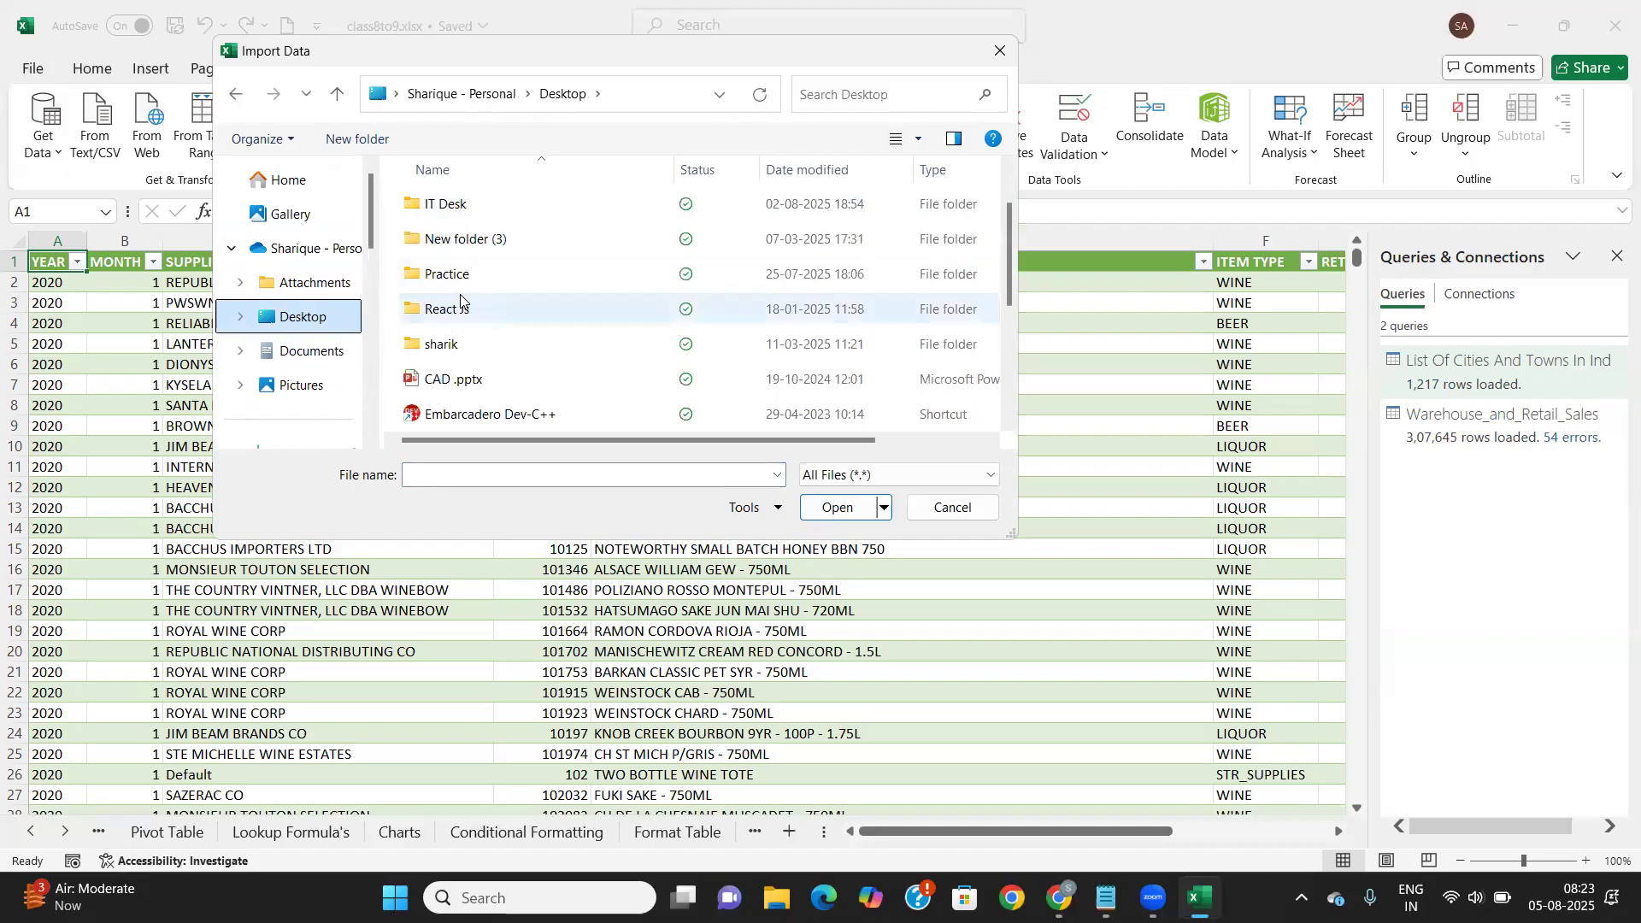
double_click(456, 207)
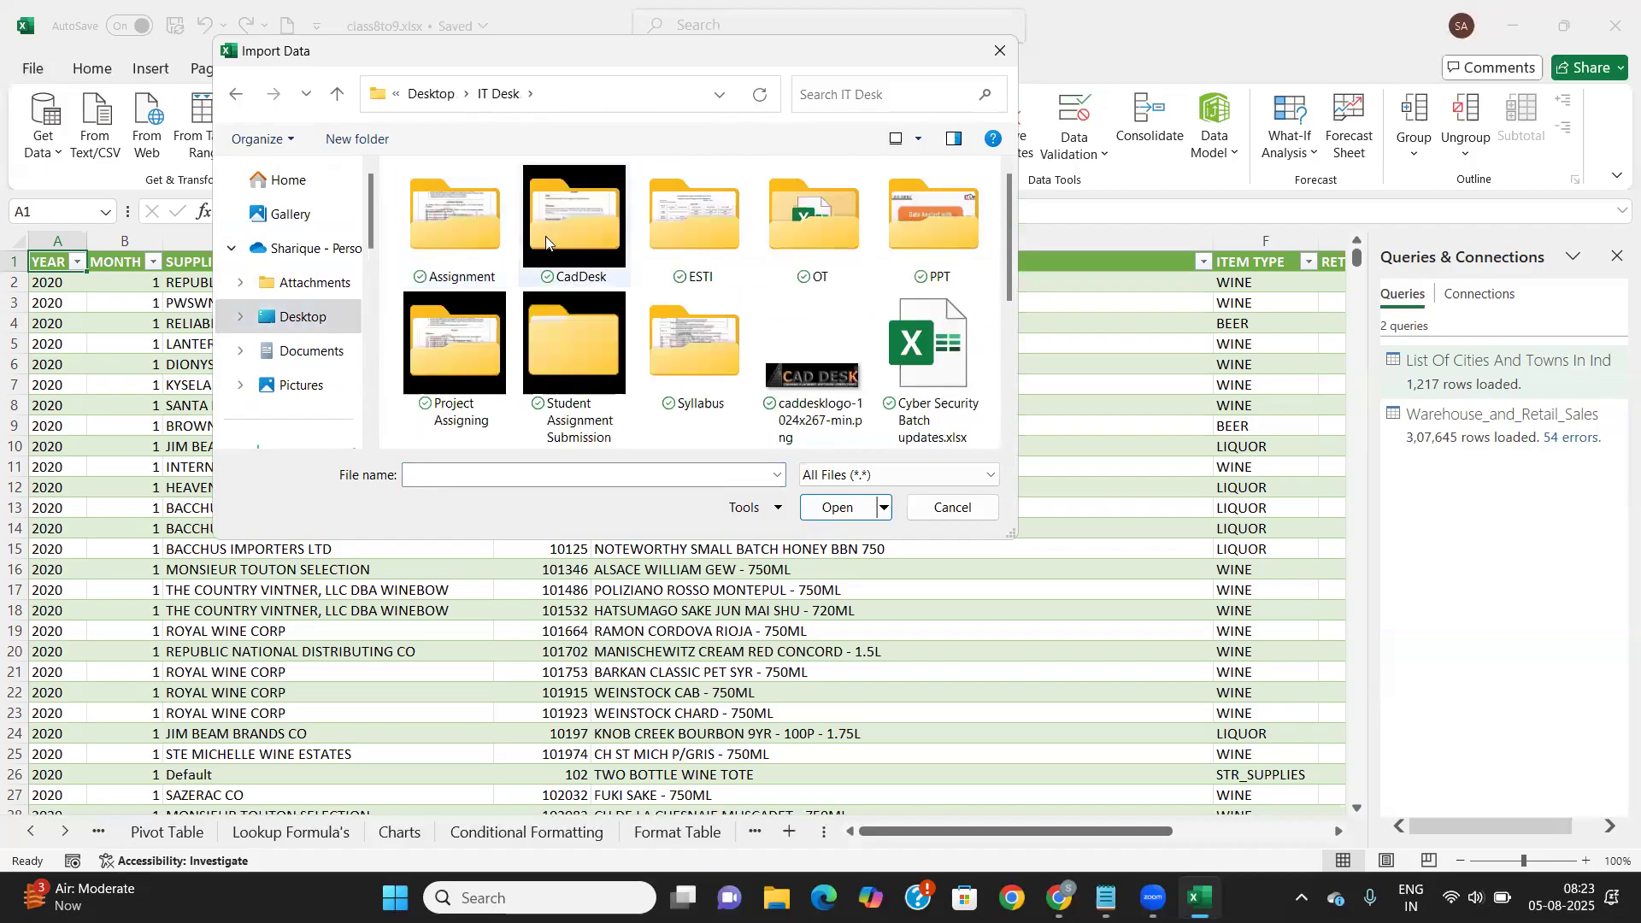
double_click(681, 220)
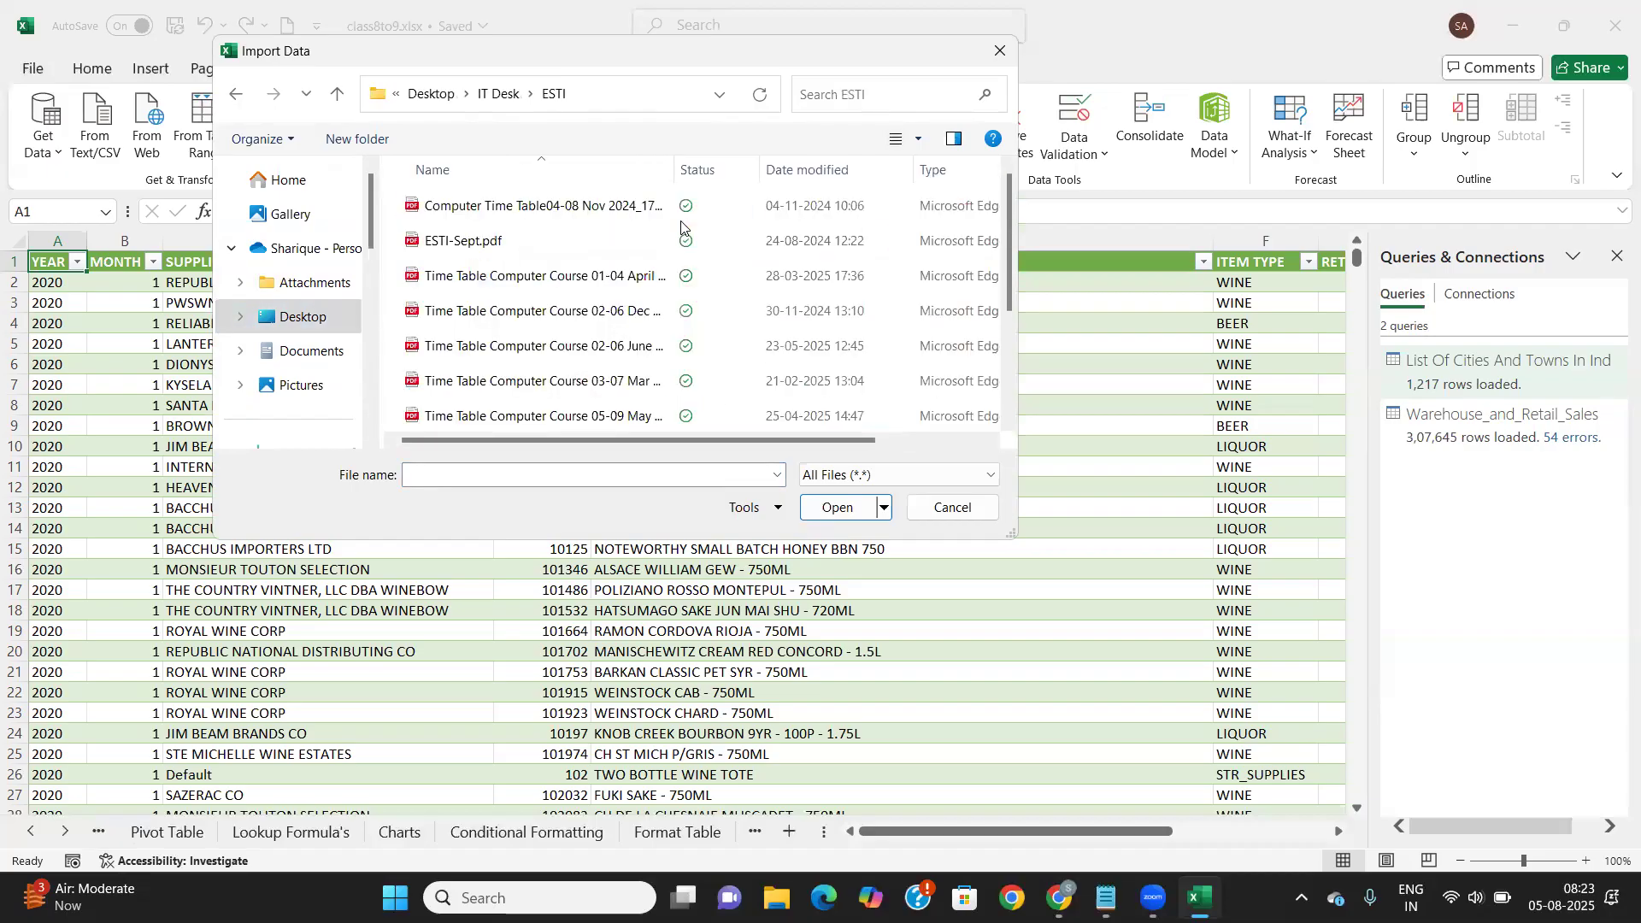
left_click(546, 207)
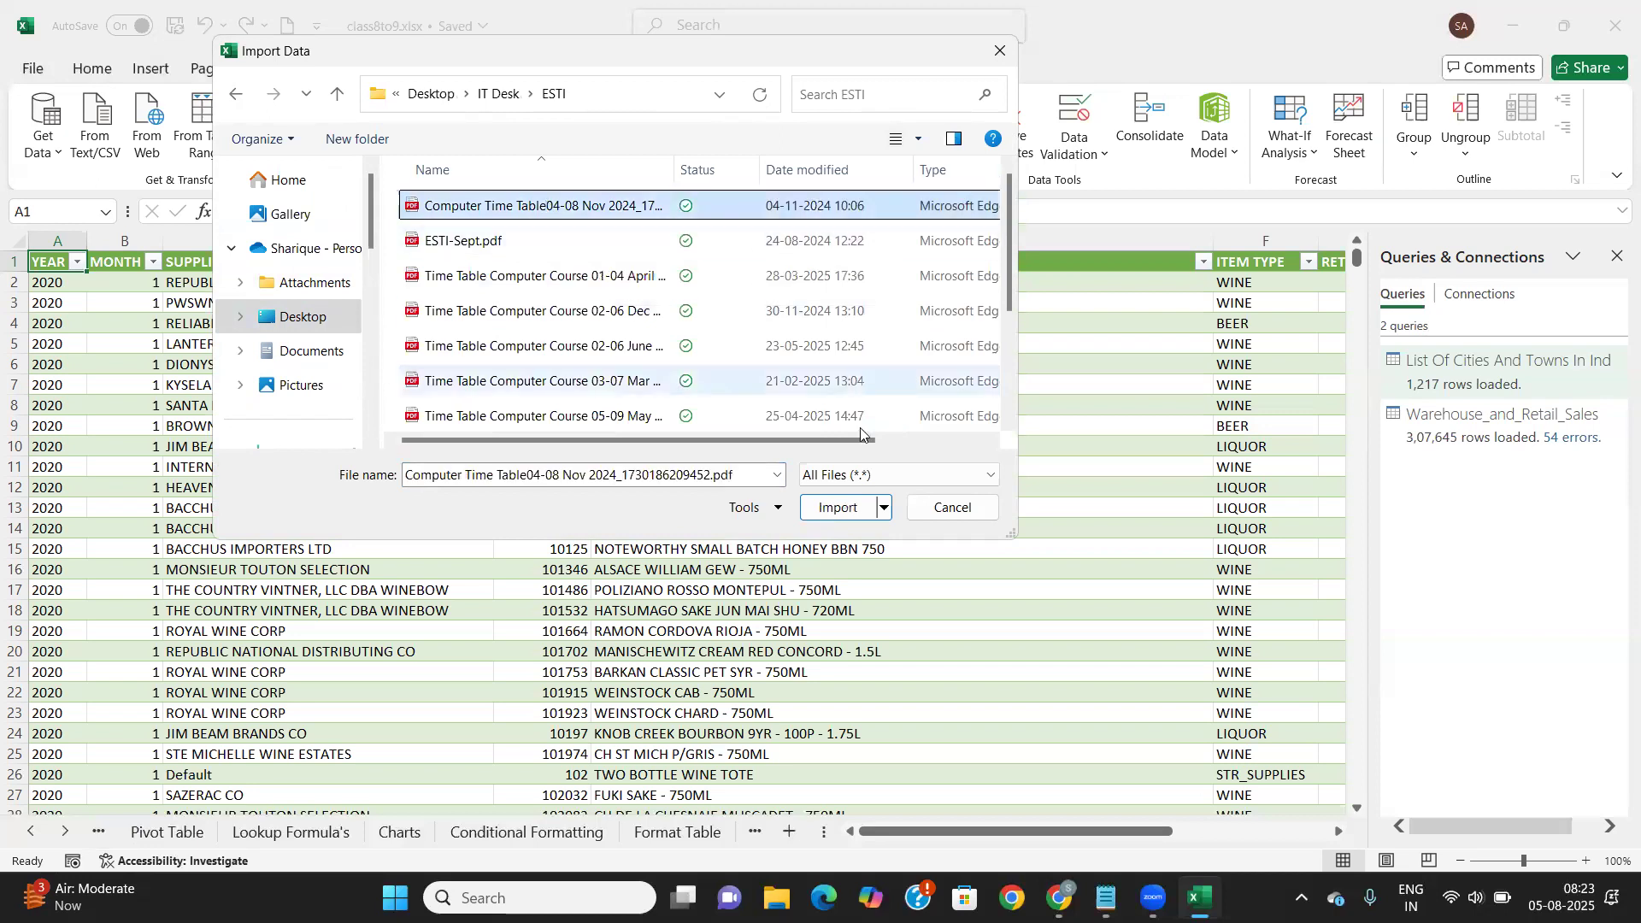
left_click(831, 510)
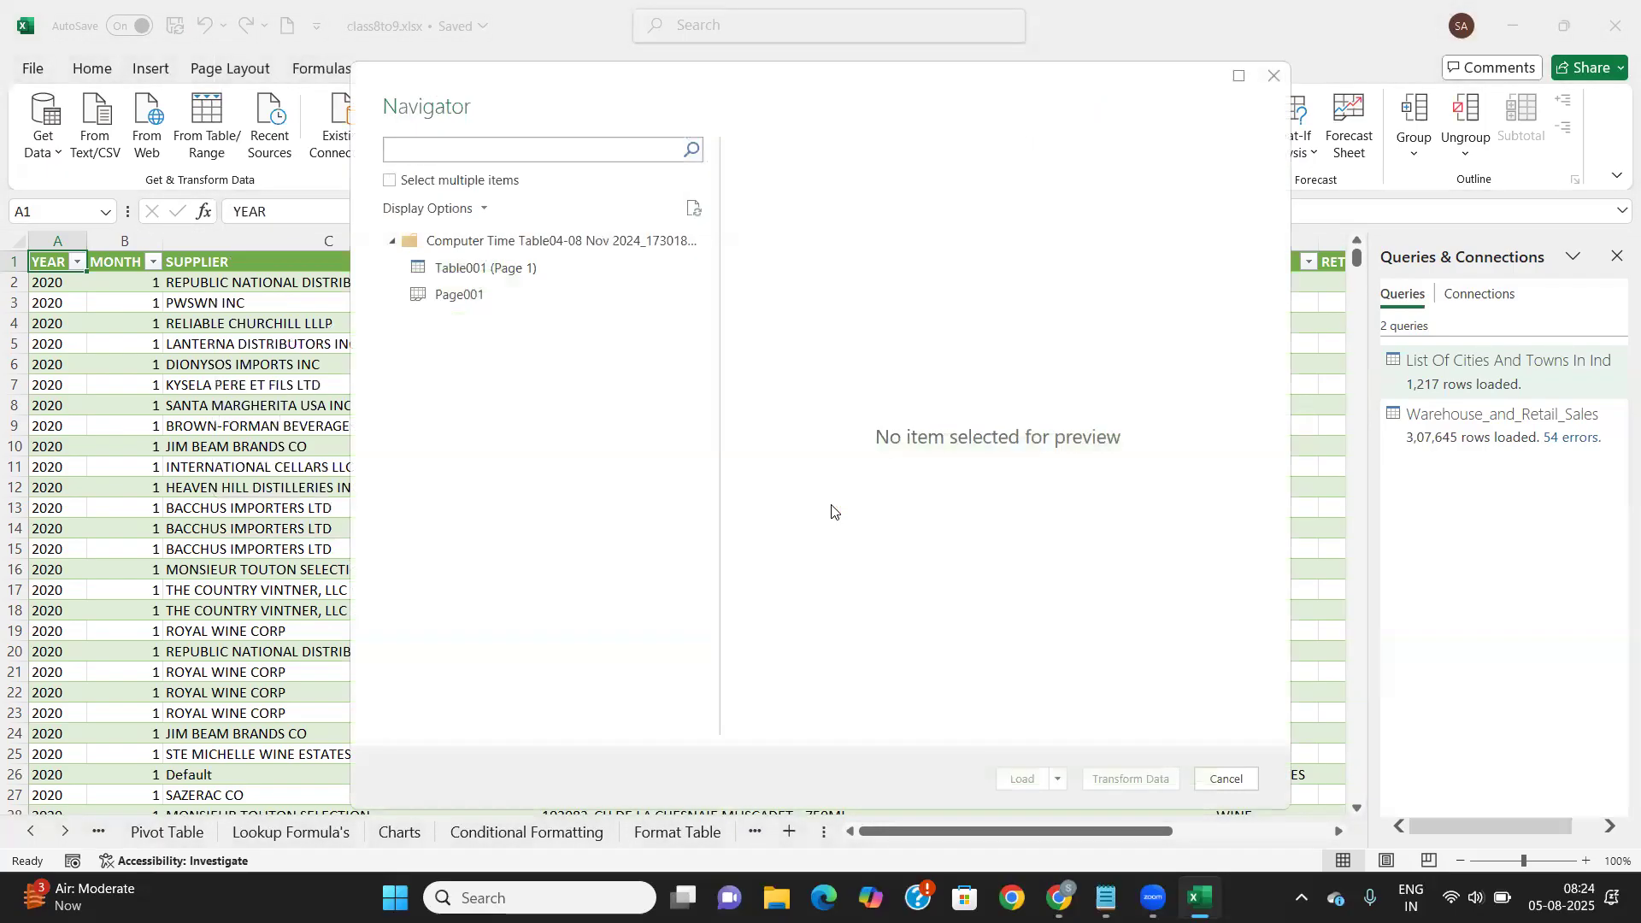
Preview Table001 (Page 1), showing five dated rows from 04-11-2024 to 08-11-2024
left_click(489, 271)
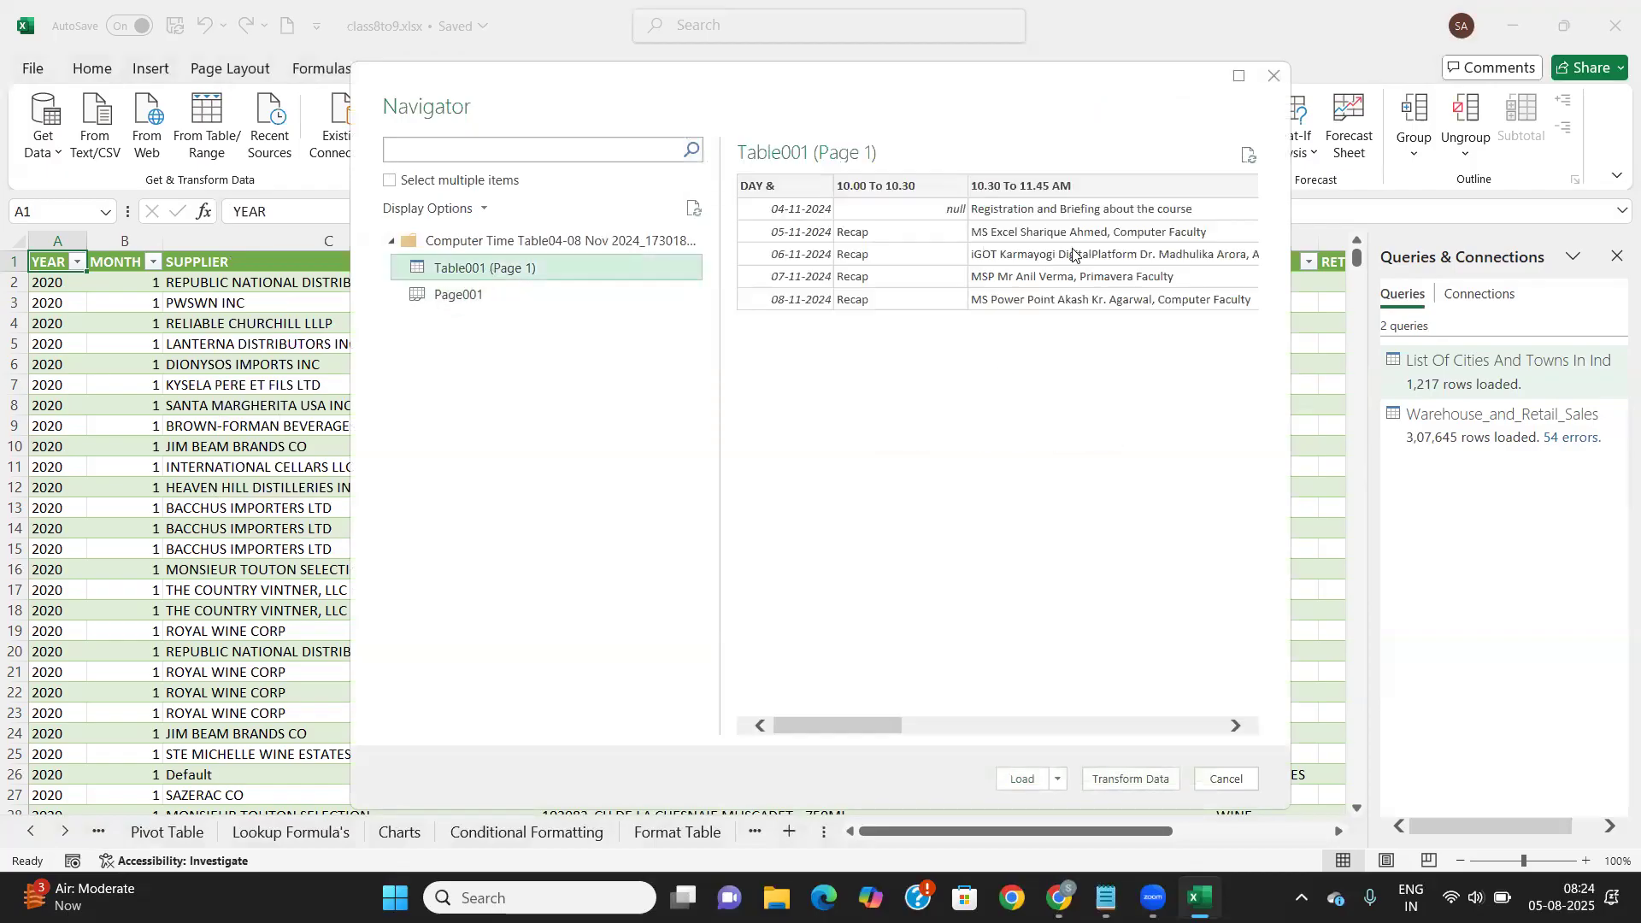
scroll(1073, 254, "right", 2)
scroll(1073, 254, "right", 5)
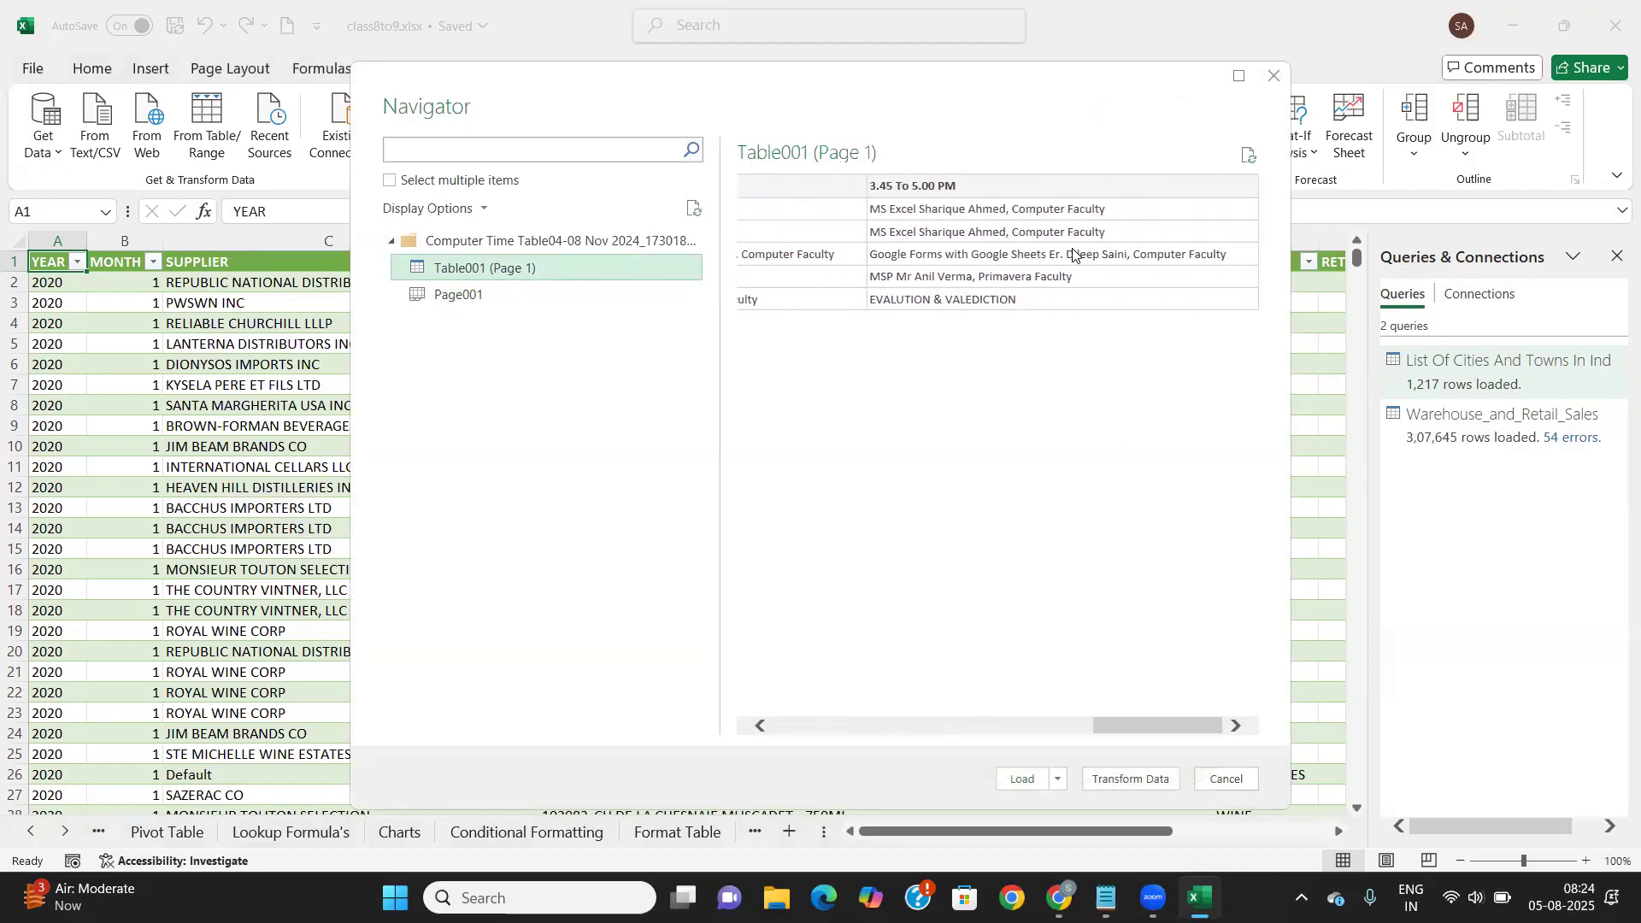
scroll(1072, 254, "left", 7)
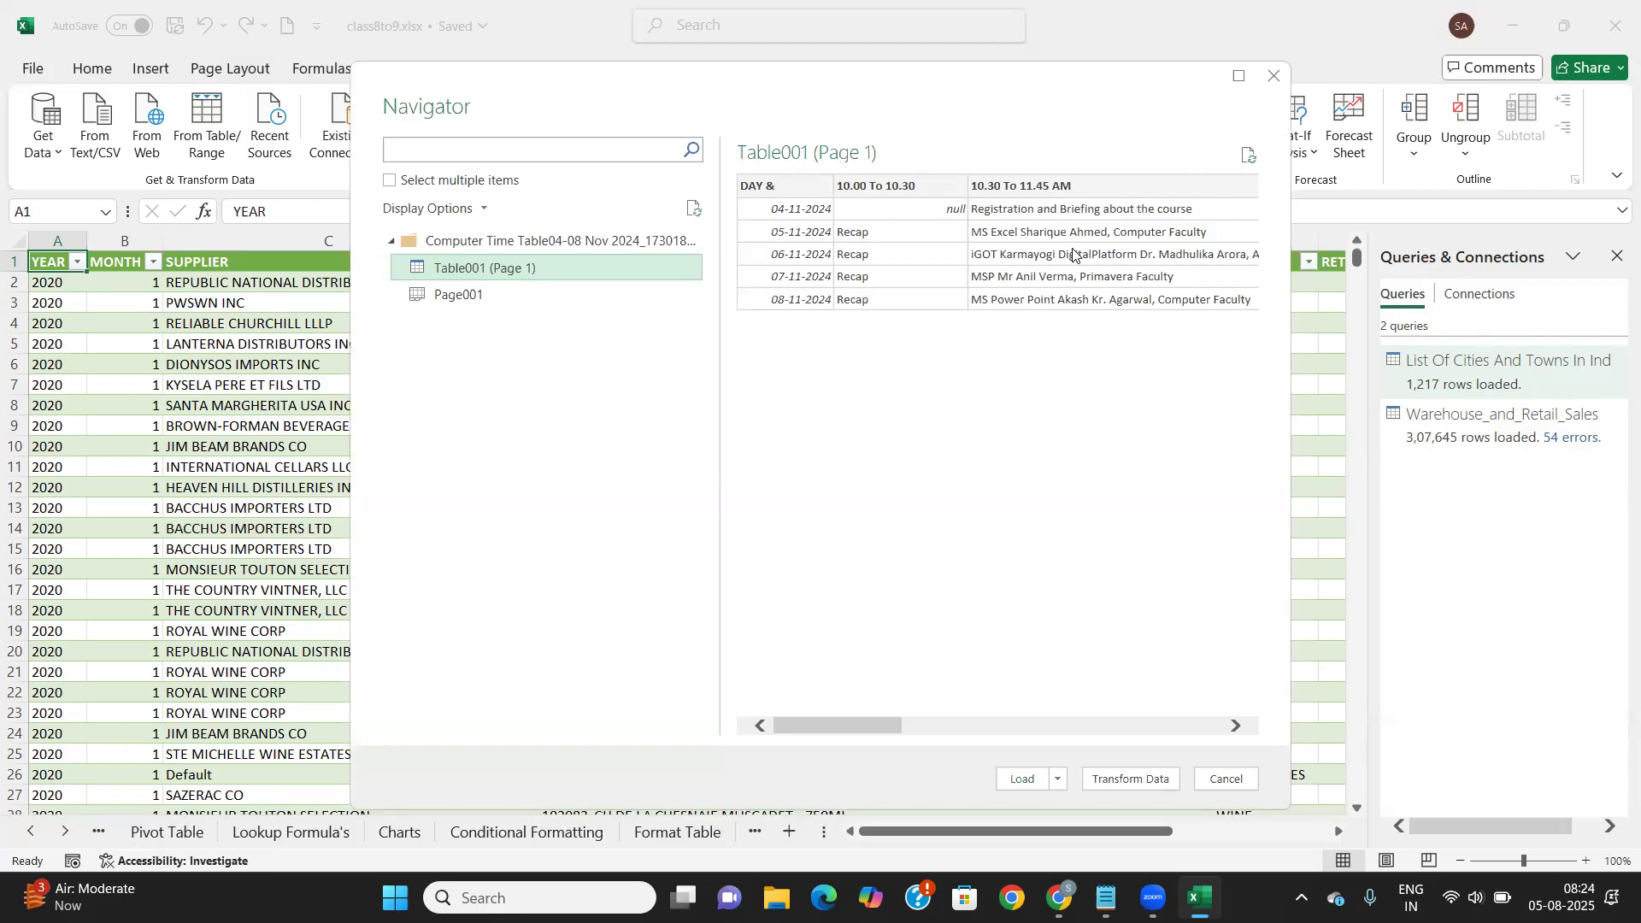
Open the timetable's Table001 (Page 1) in Power Query Editor, then close it and discard changes
left_click(1134, 780)
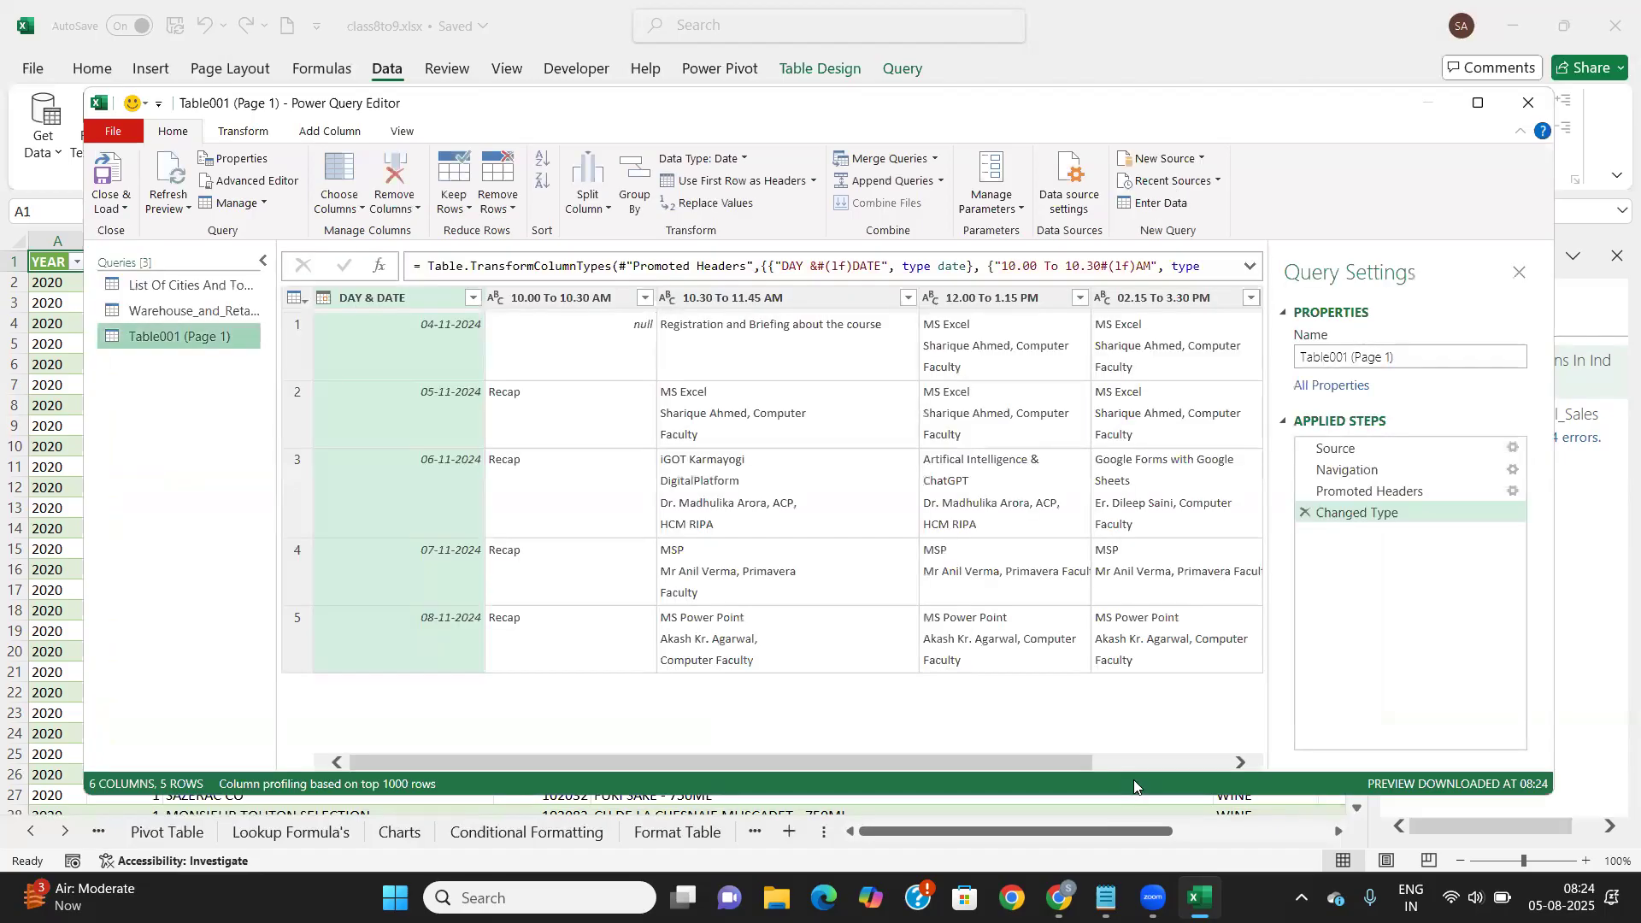
left_click(1531, 107)
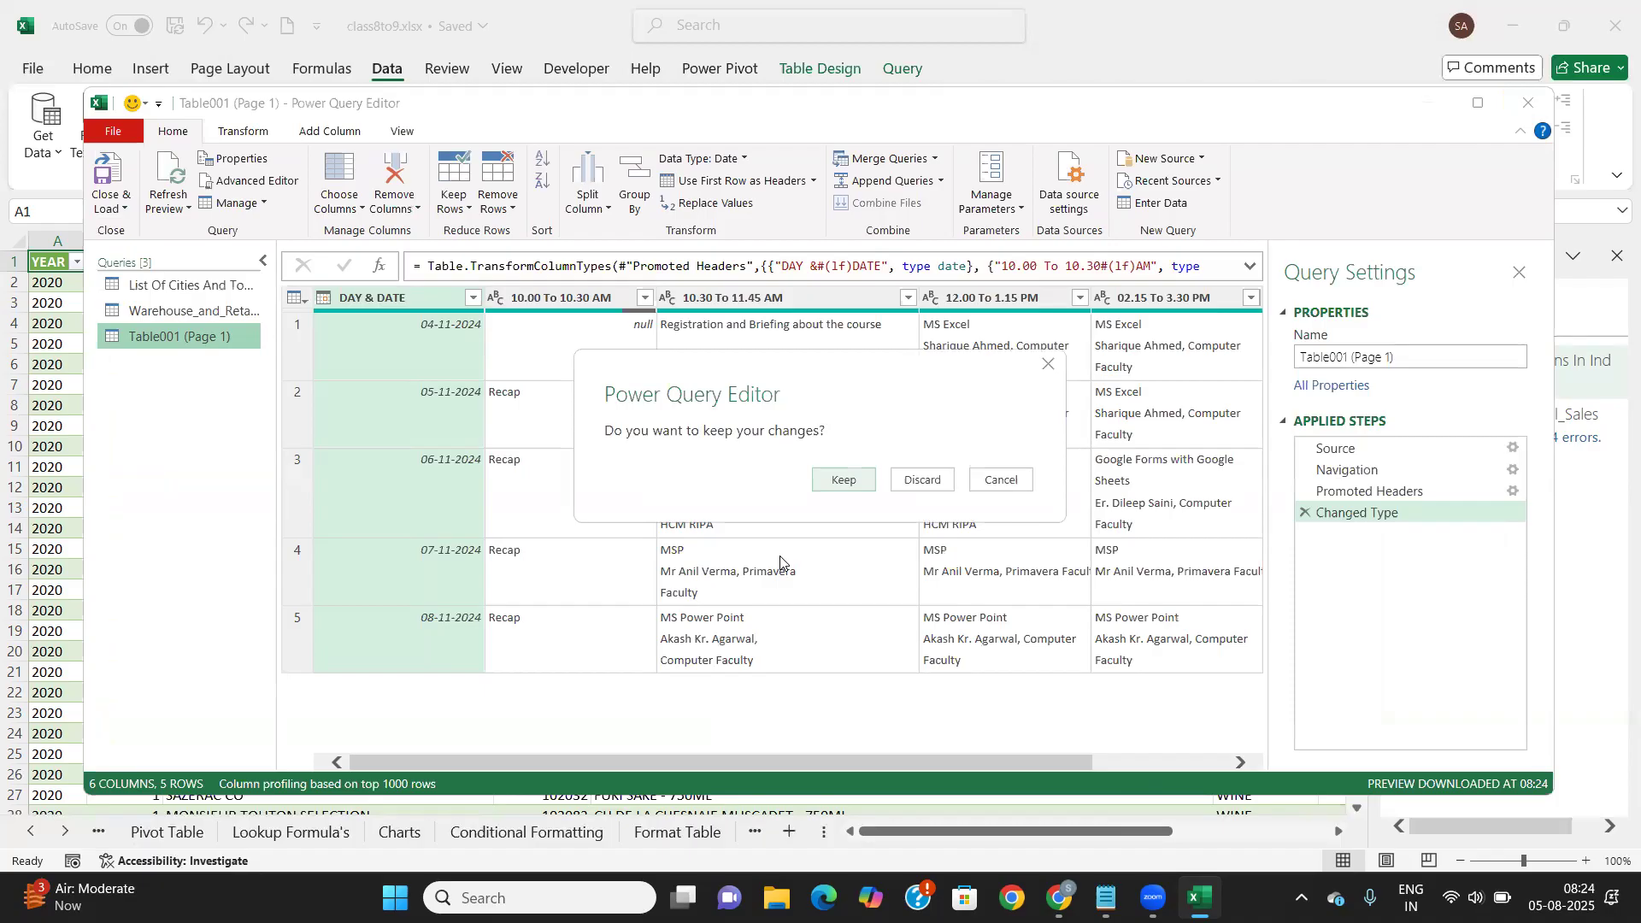
left_click(921, 481)
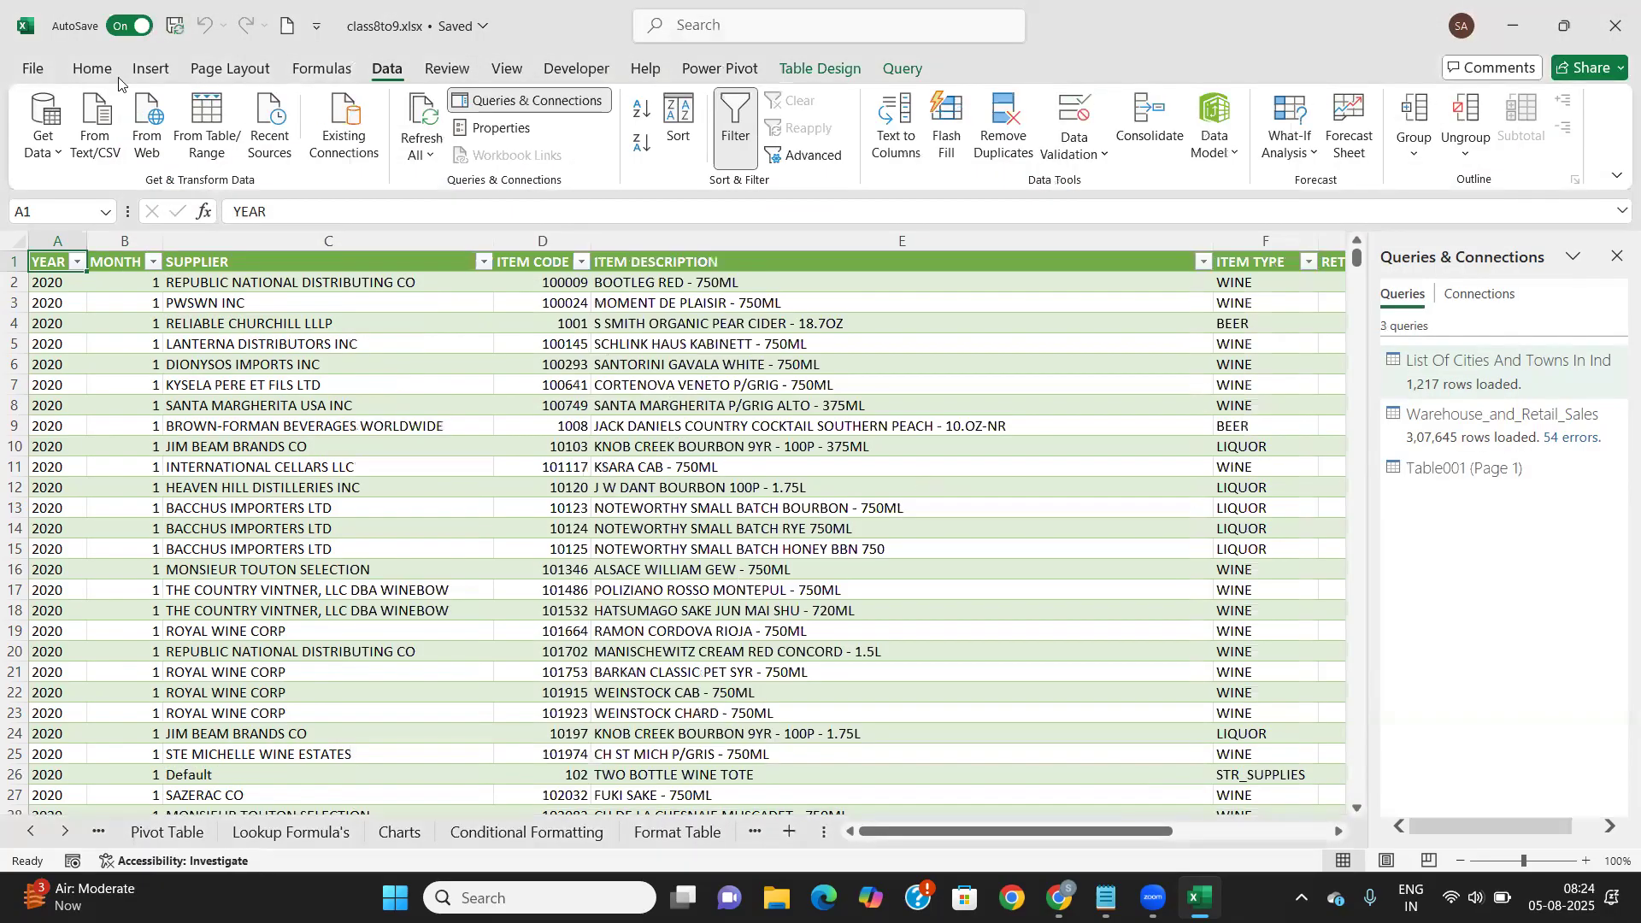
Start a From Folder import through Get Data > From File
left_click(55, 156)
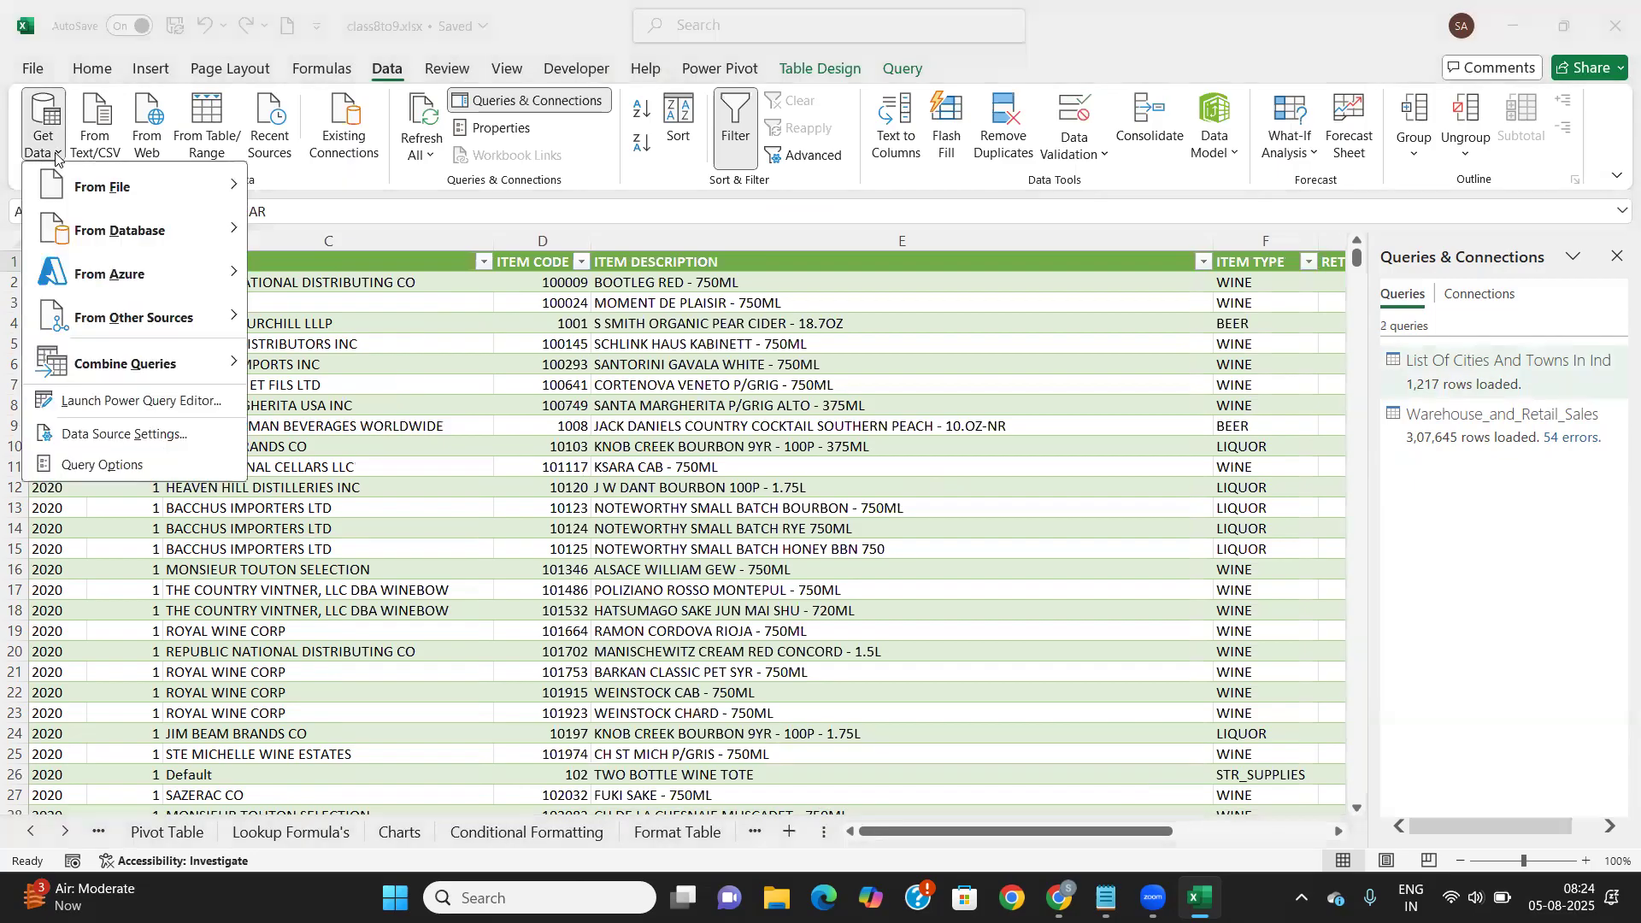
mouse_move(119, 187)
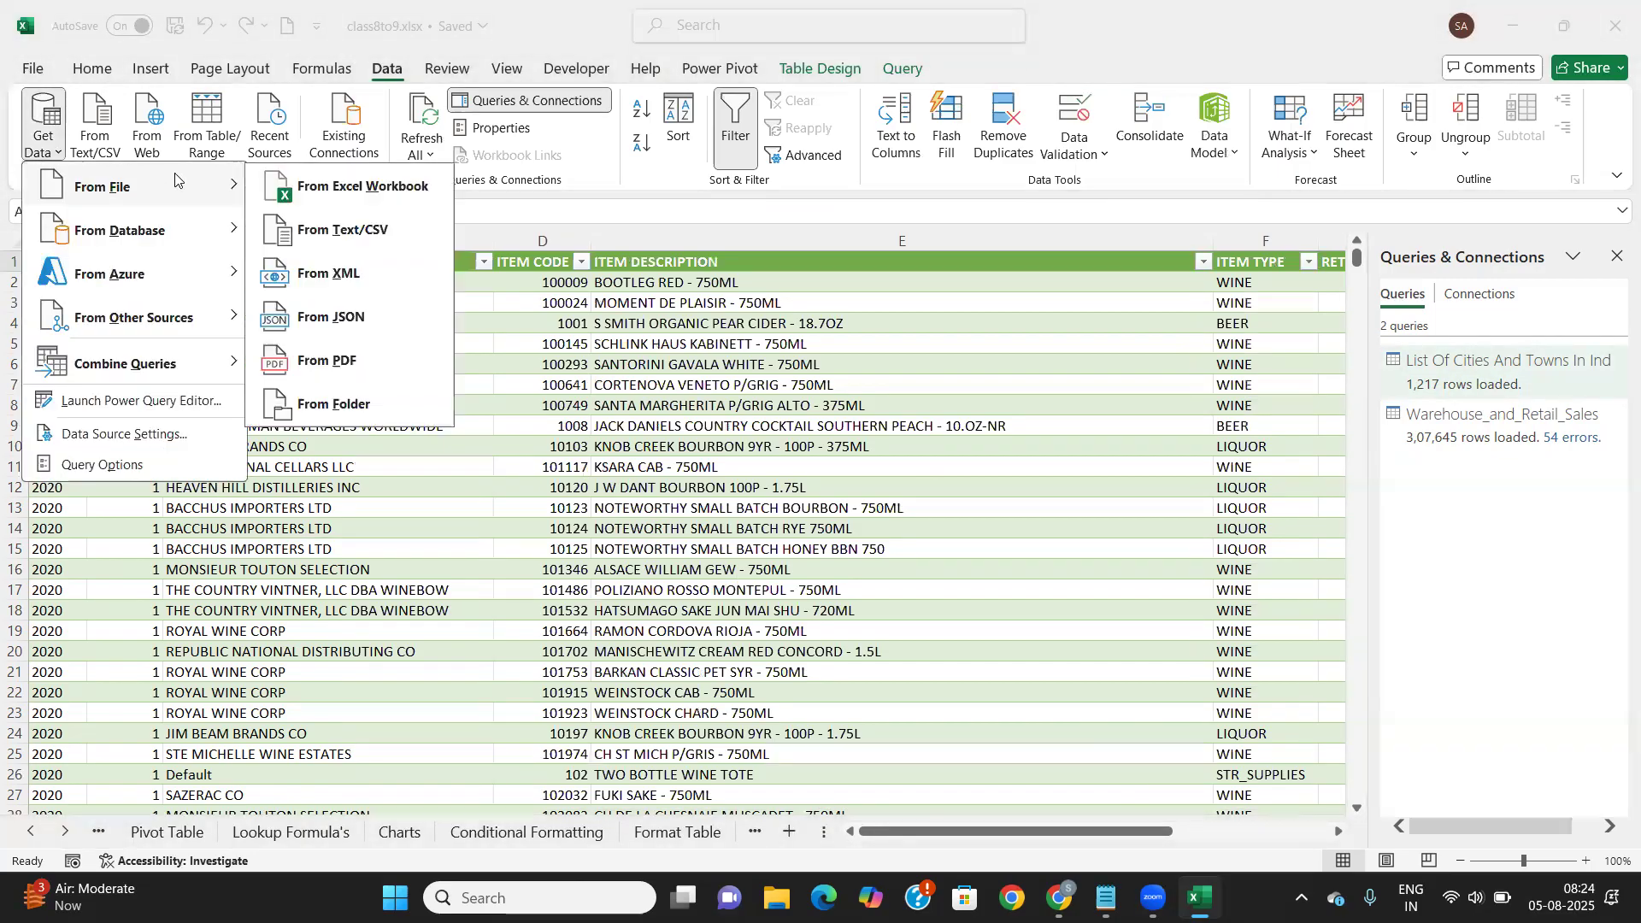
left_click(321, 406)
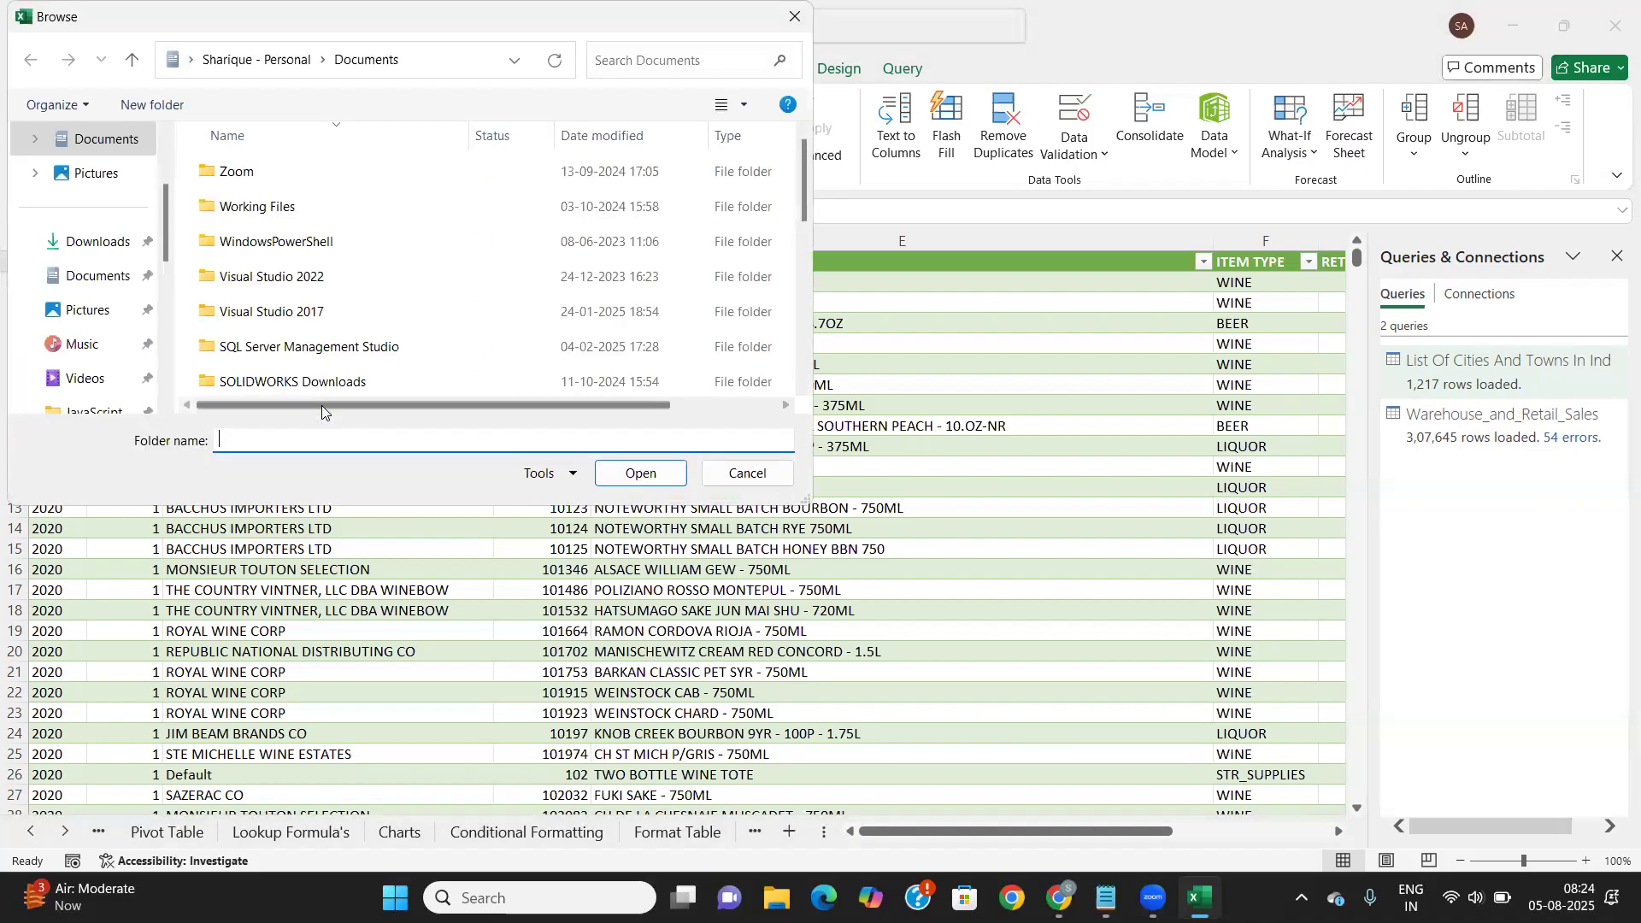
scroll(114, 339, "down", 3)
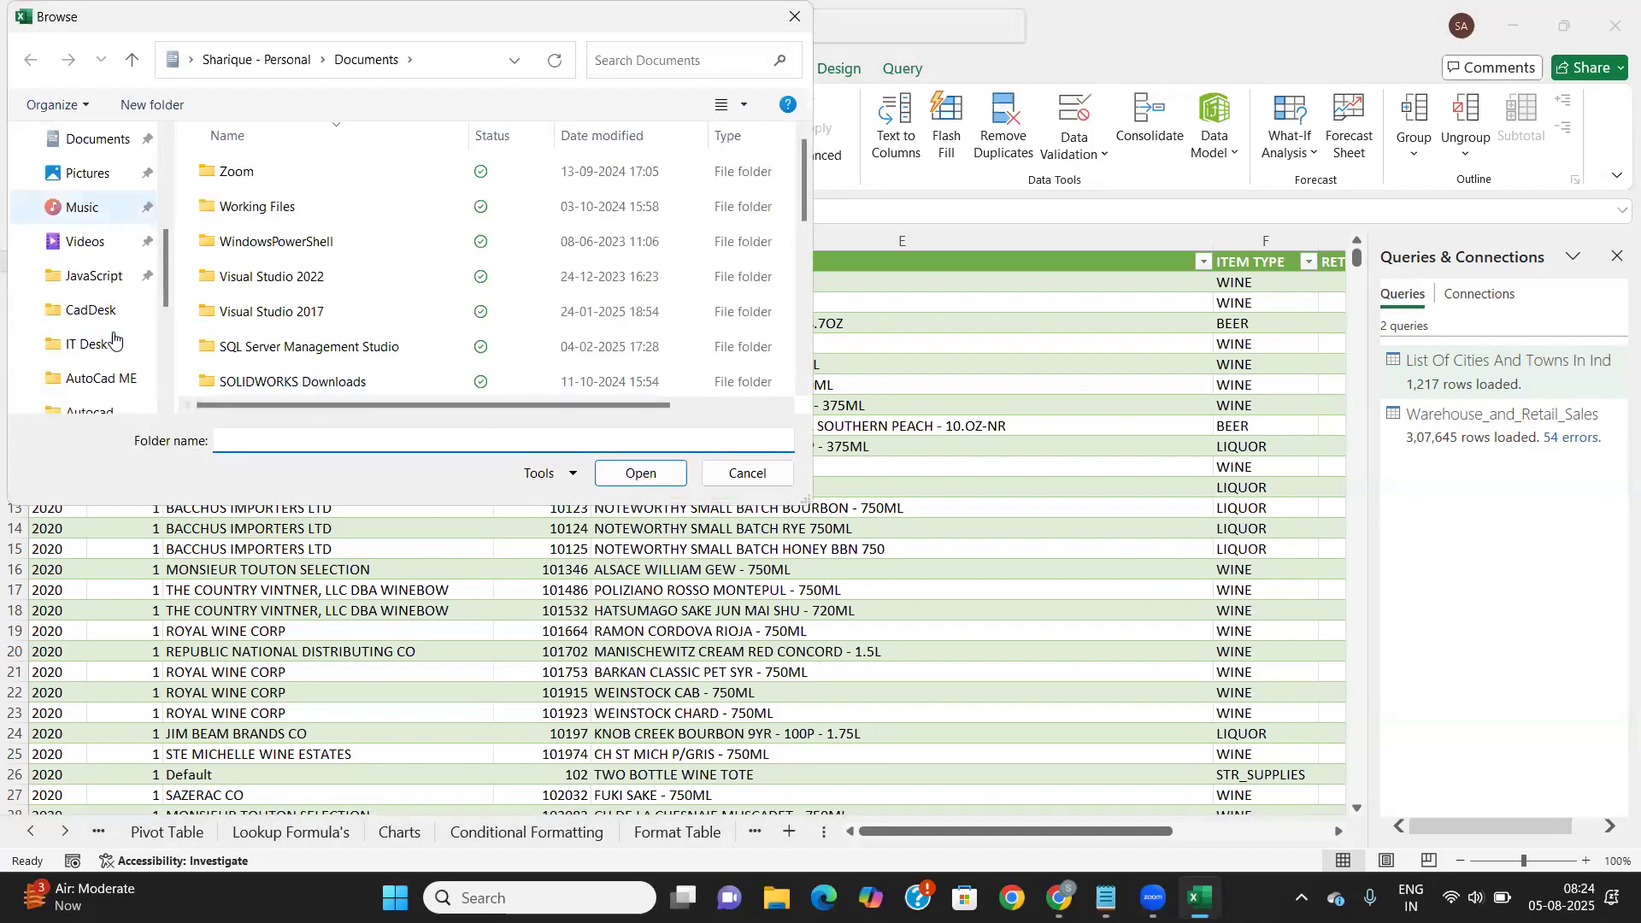
scroll(114, 339, "up", 3)
scroll(114, 340, "up", 5)
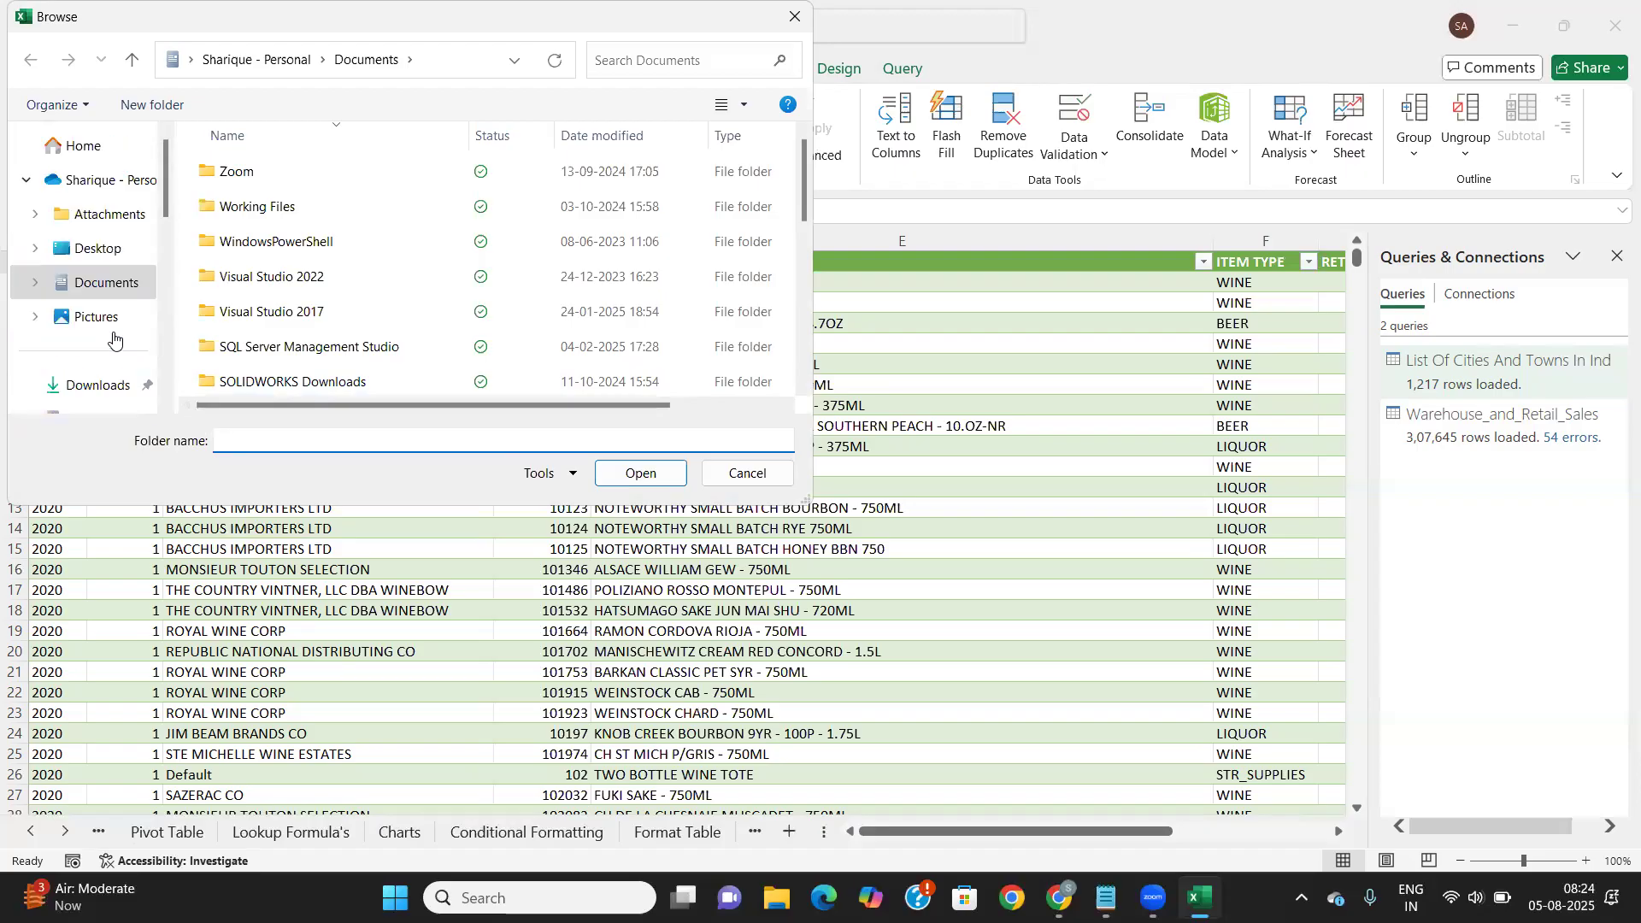
scroll(114, 339, "down", 3)
scroll(113, 339, "down", 3)
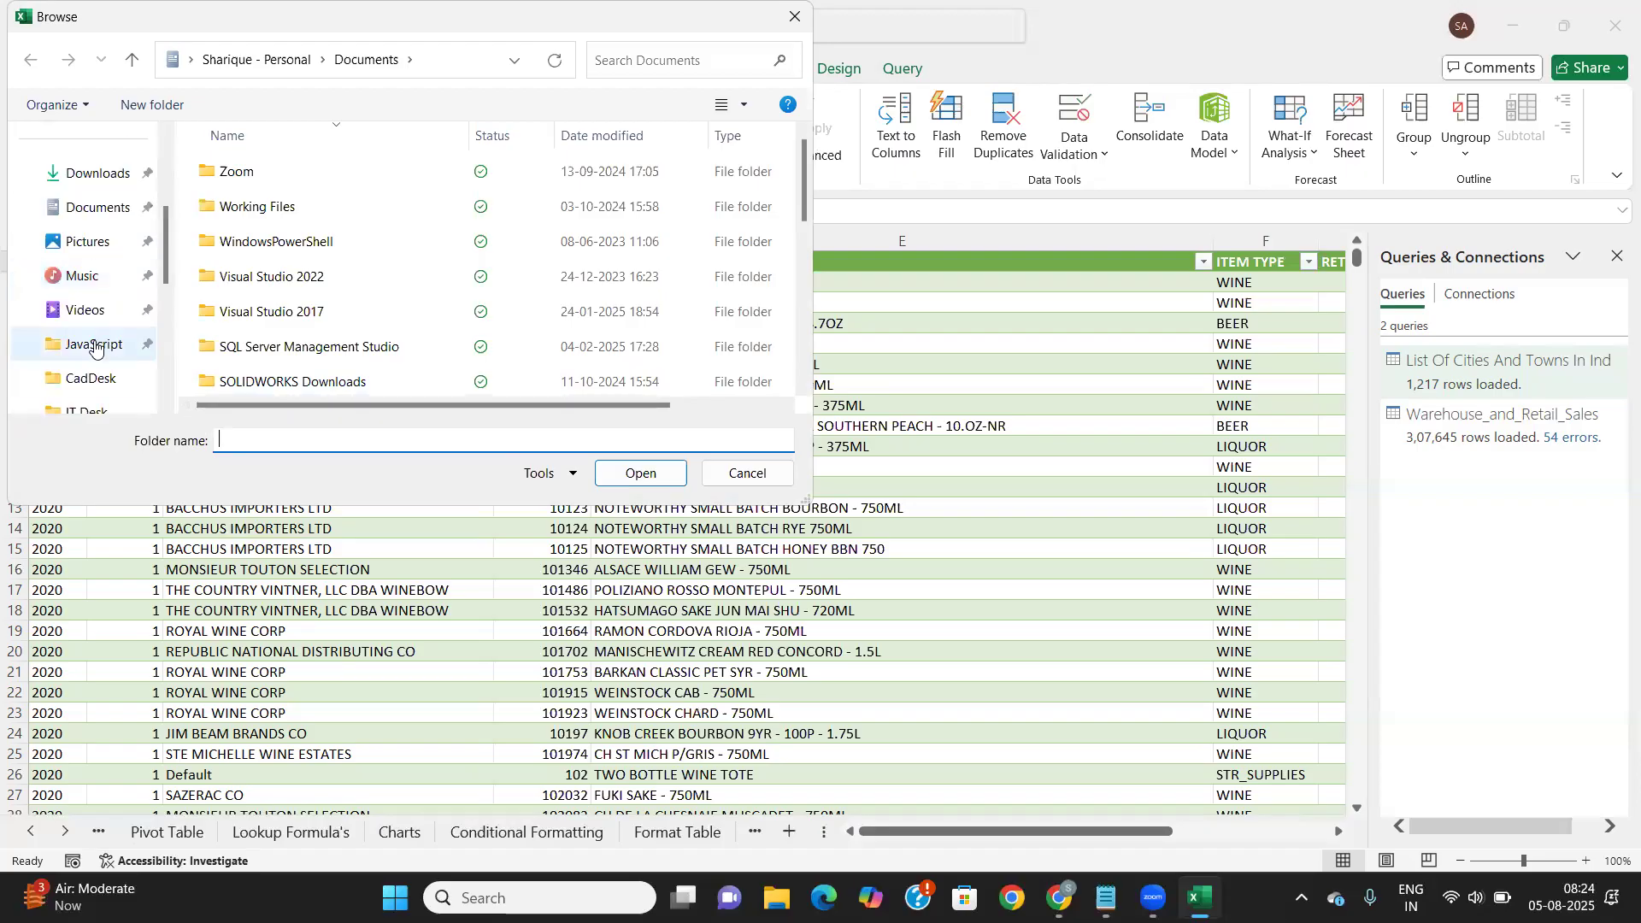
Browse to New folder (3)\Power Bi and confirm pizza_sales as the source folder
left_click(95, 345)
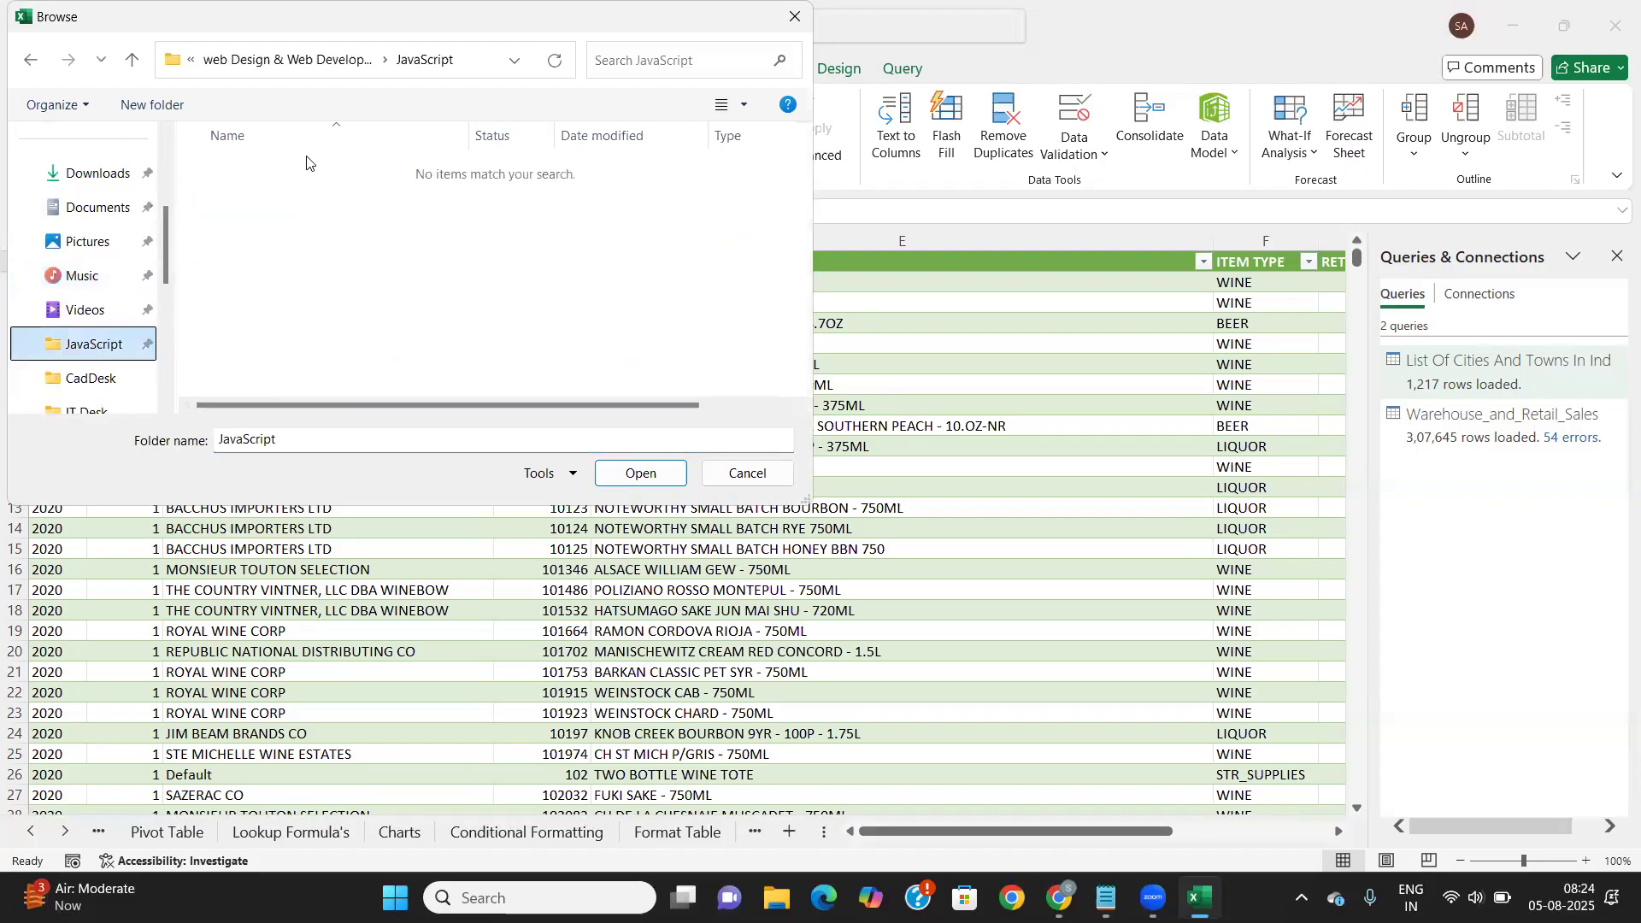
left_click(290, 62)
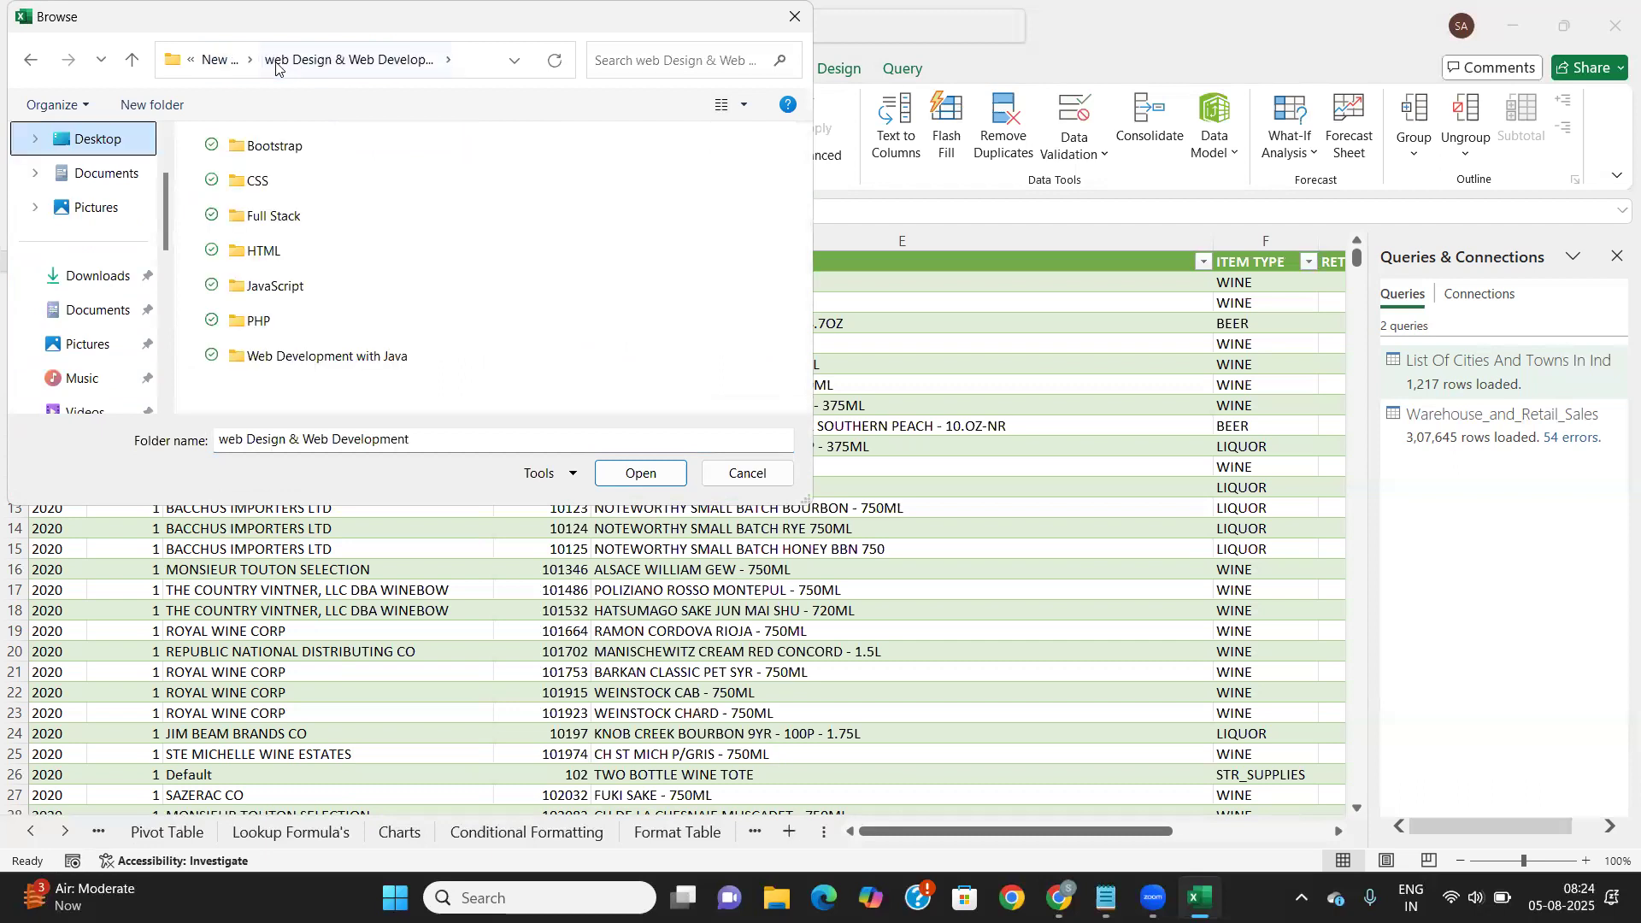
left_click(220, 62)
double_click(282, 251)
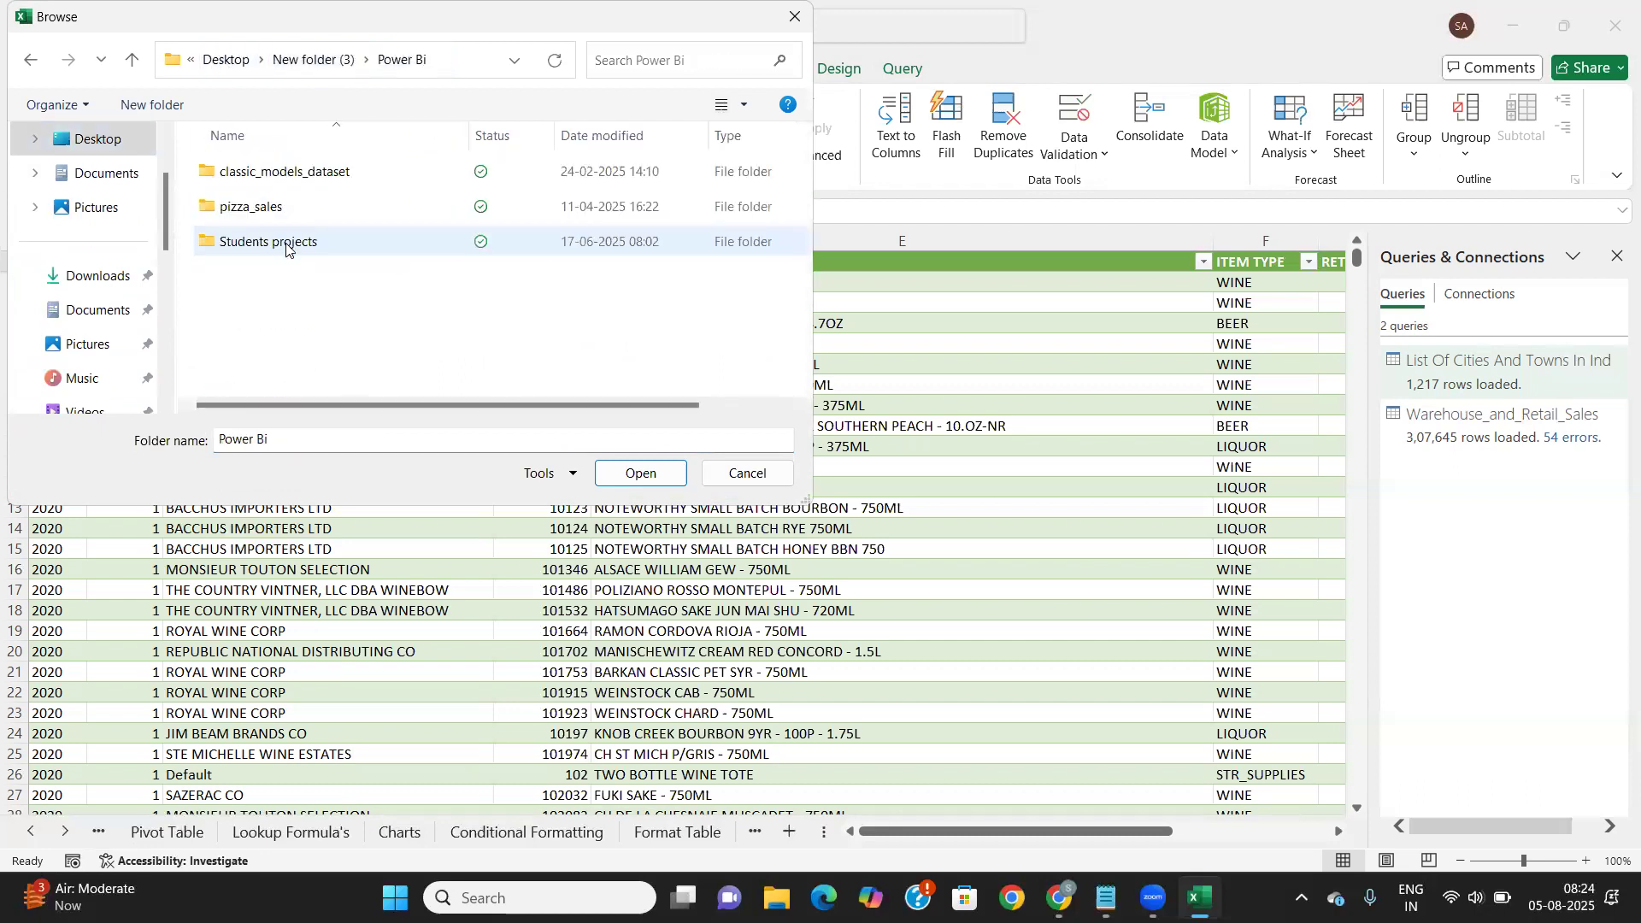
left_click(274, 208)
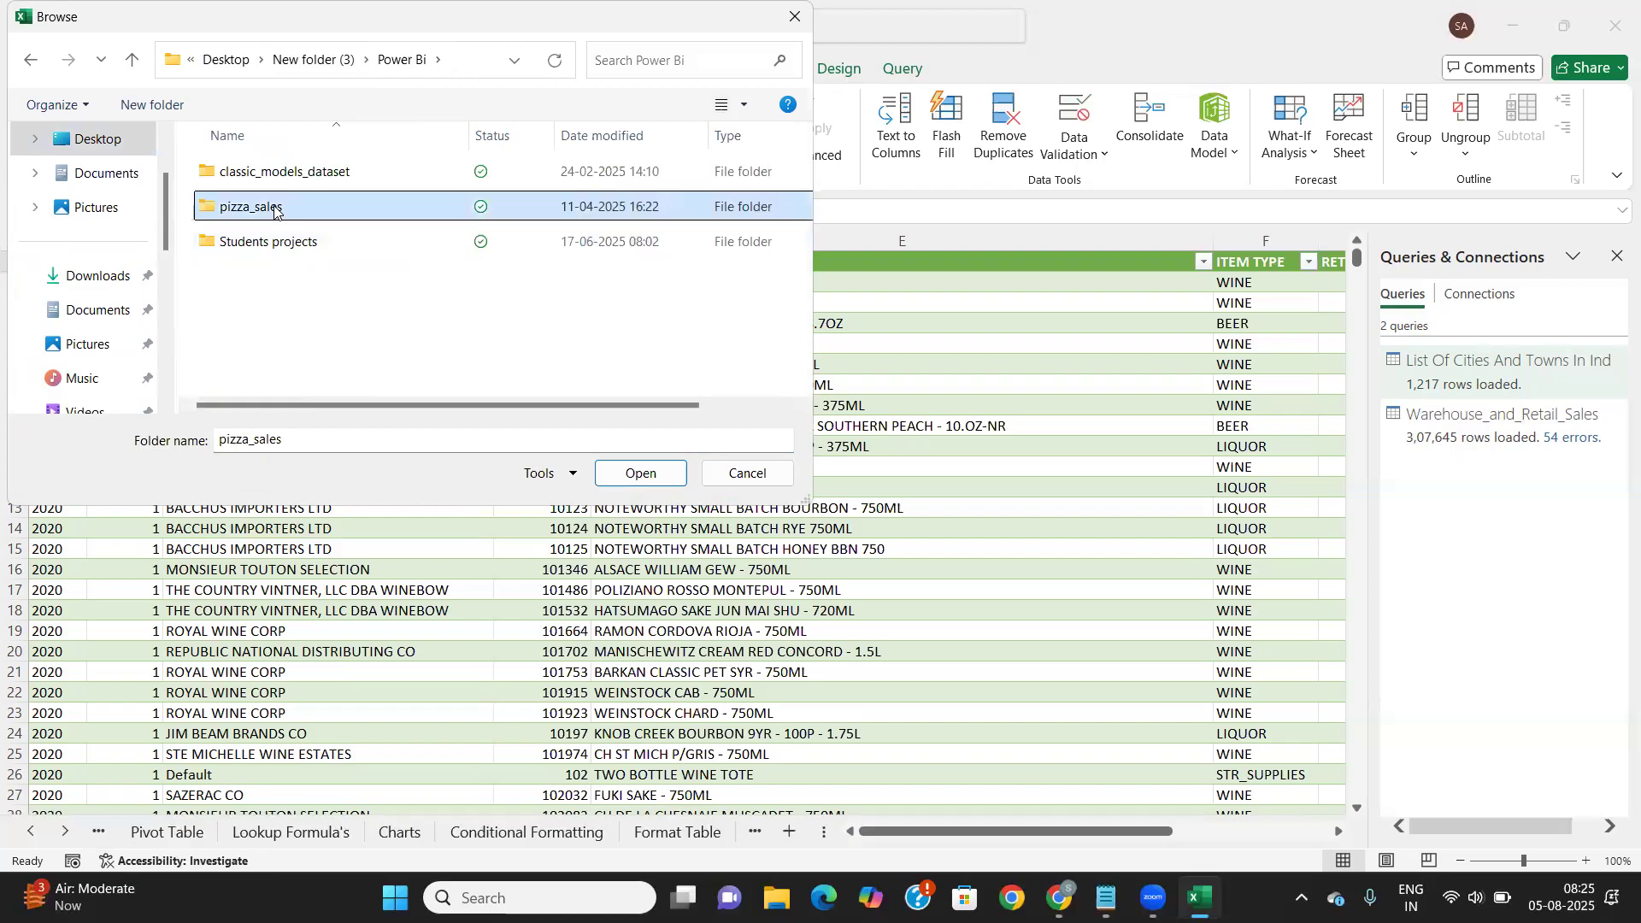
left_click(642, 474)
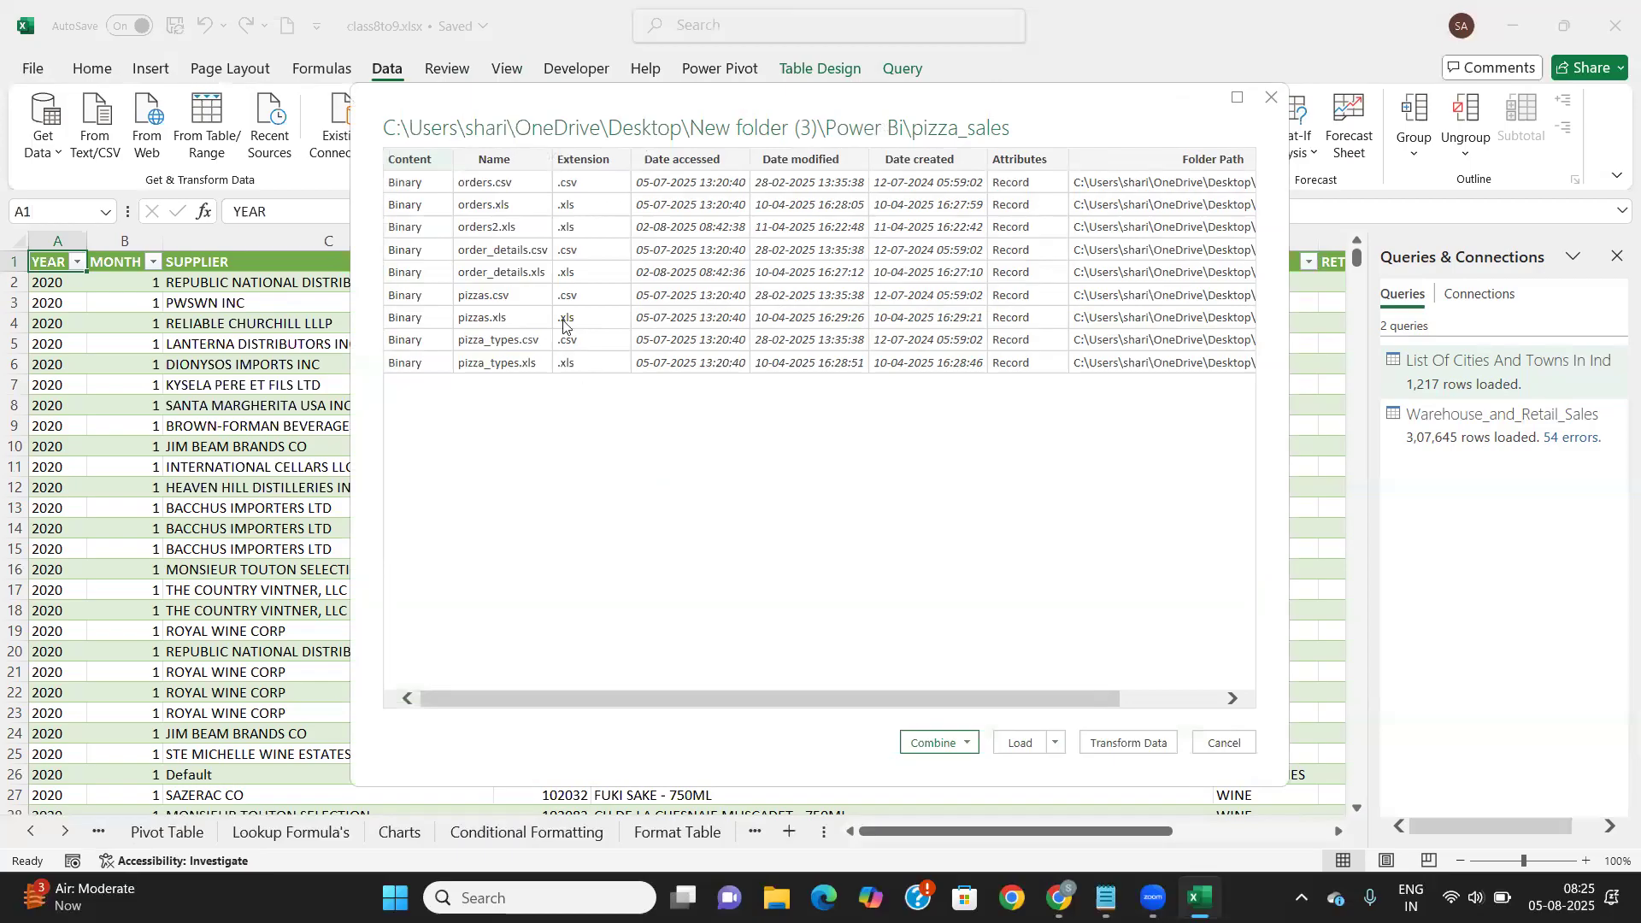
Open the pizza_sales nine-file list in Power Query Editor via Transform Data
left_click(1125, 743)
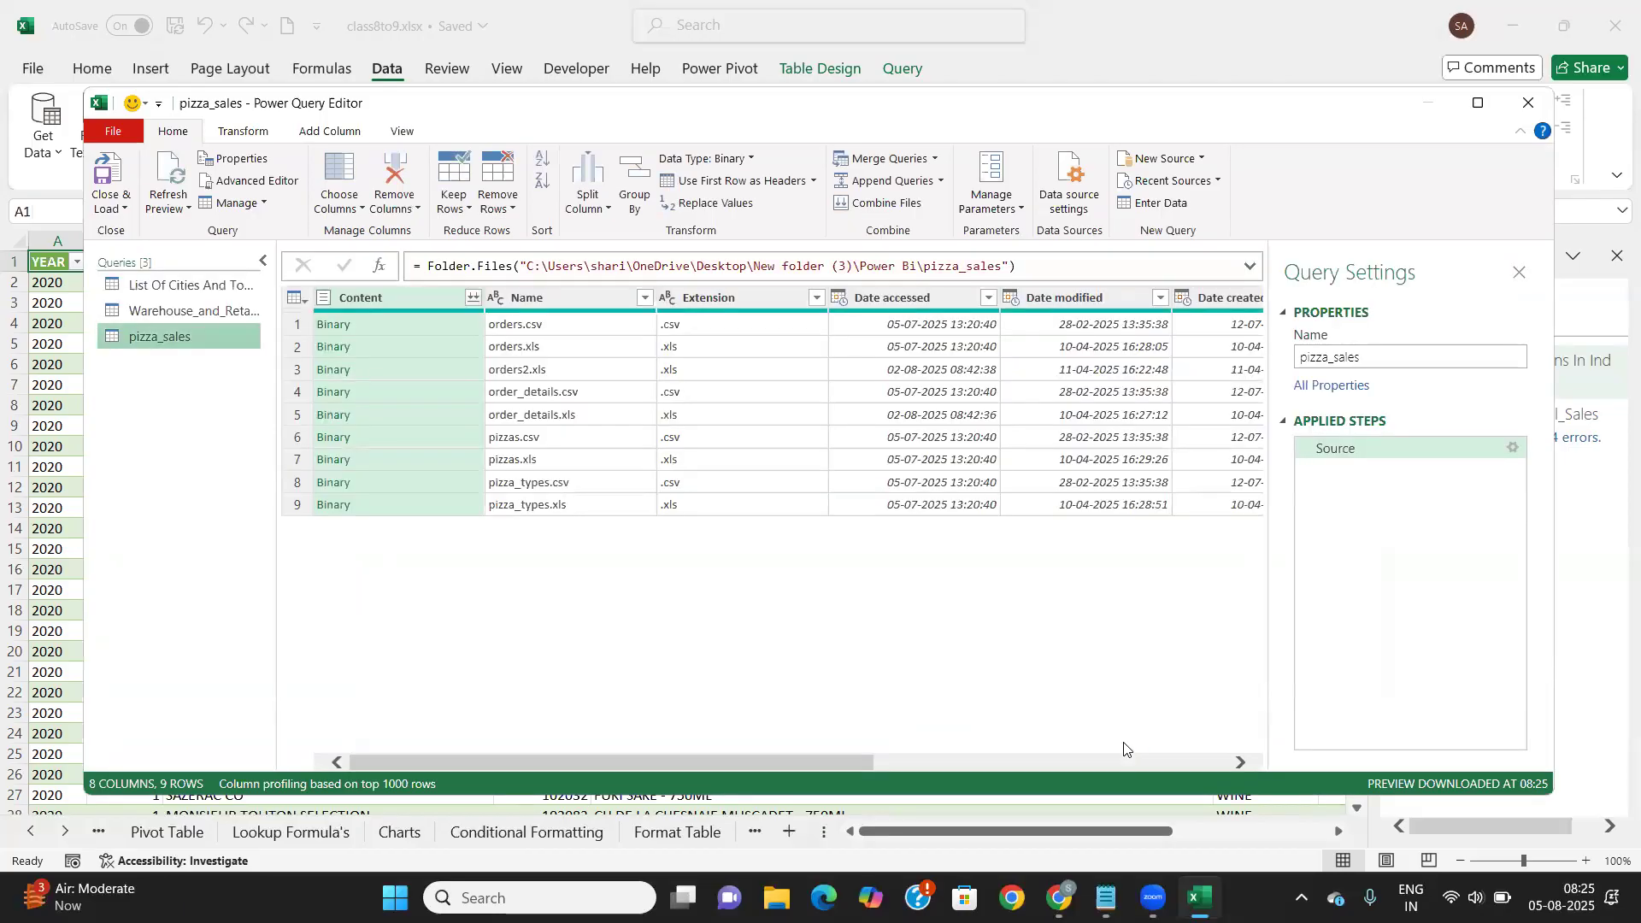
Add orders.csv, order_details.csv and pizzas.csv as their own queries, each expanded into a table
right_click(331, 333)
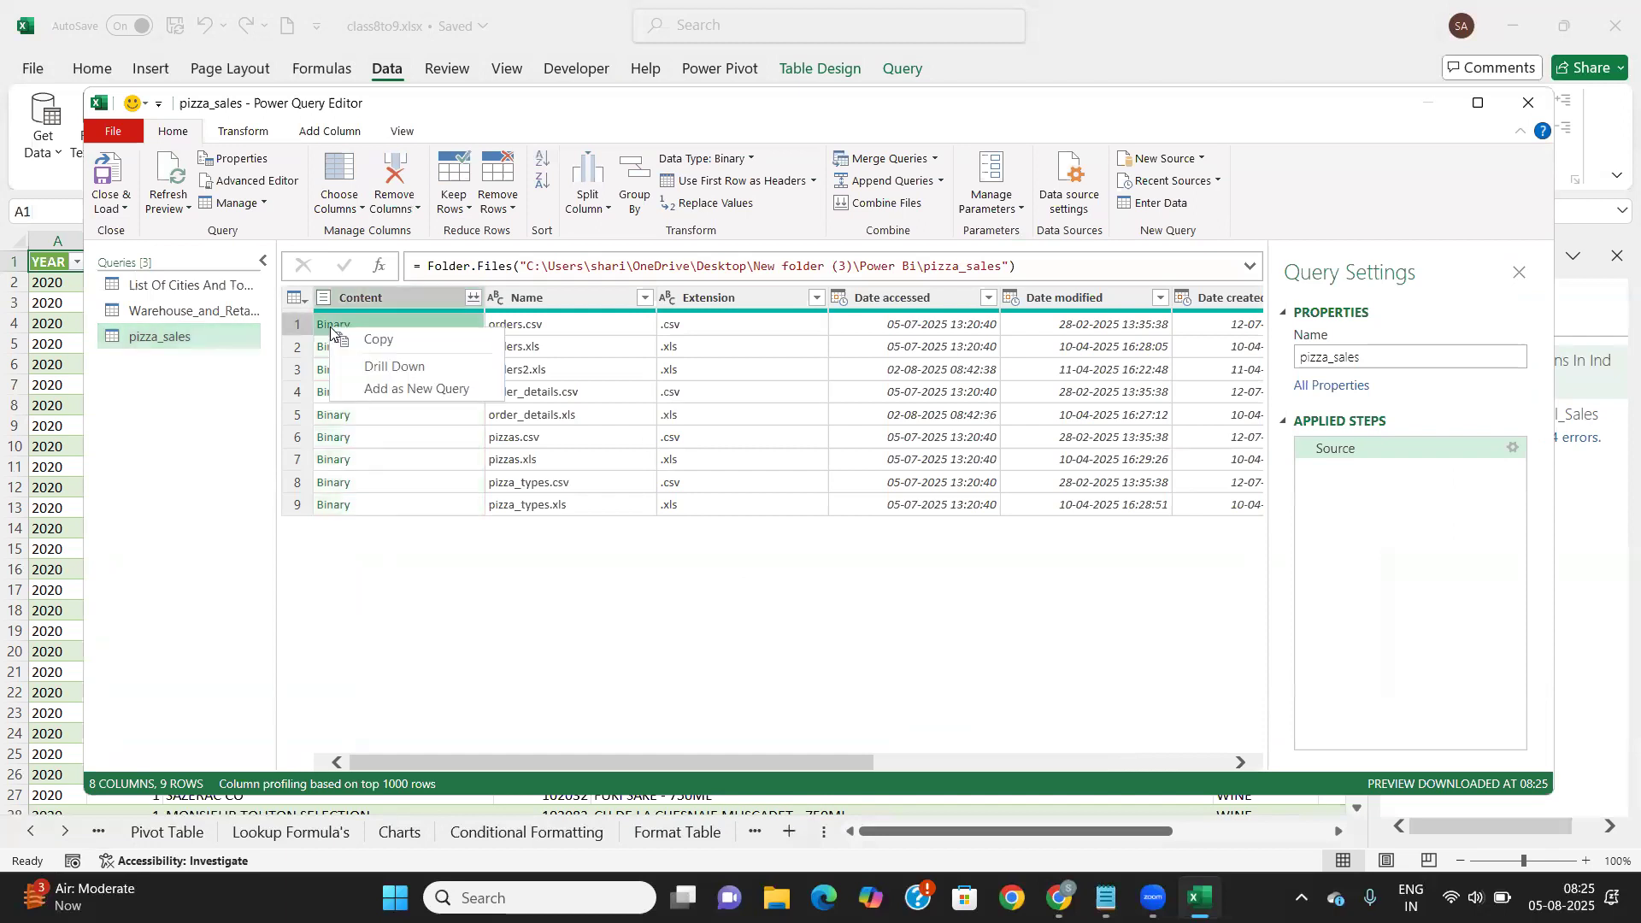
left_click(406, 390)
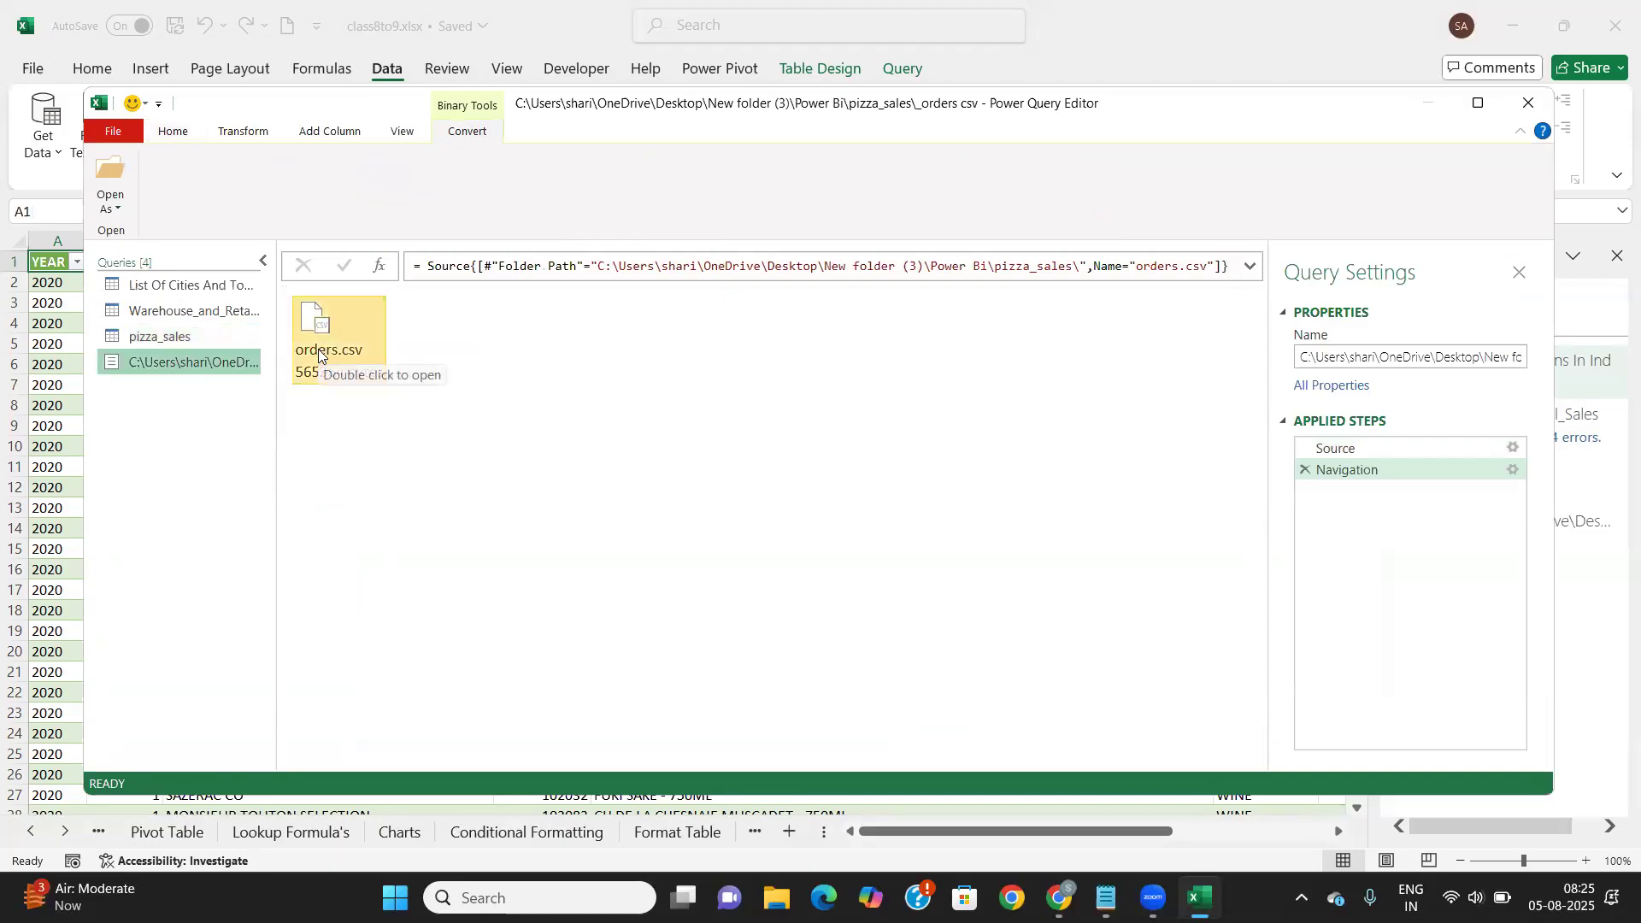
double_click(318, 354)
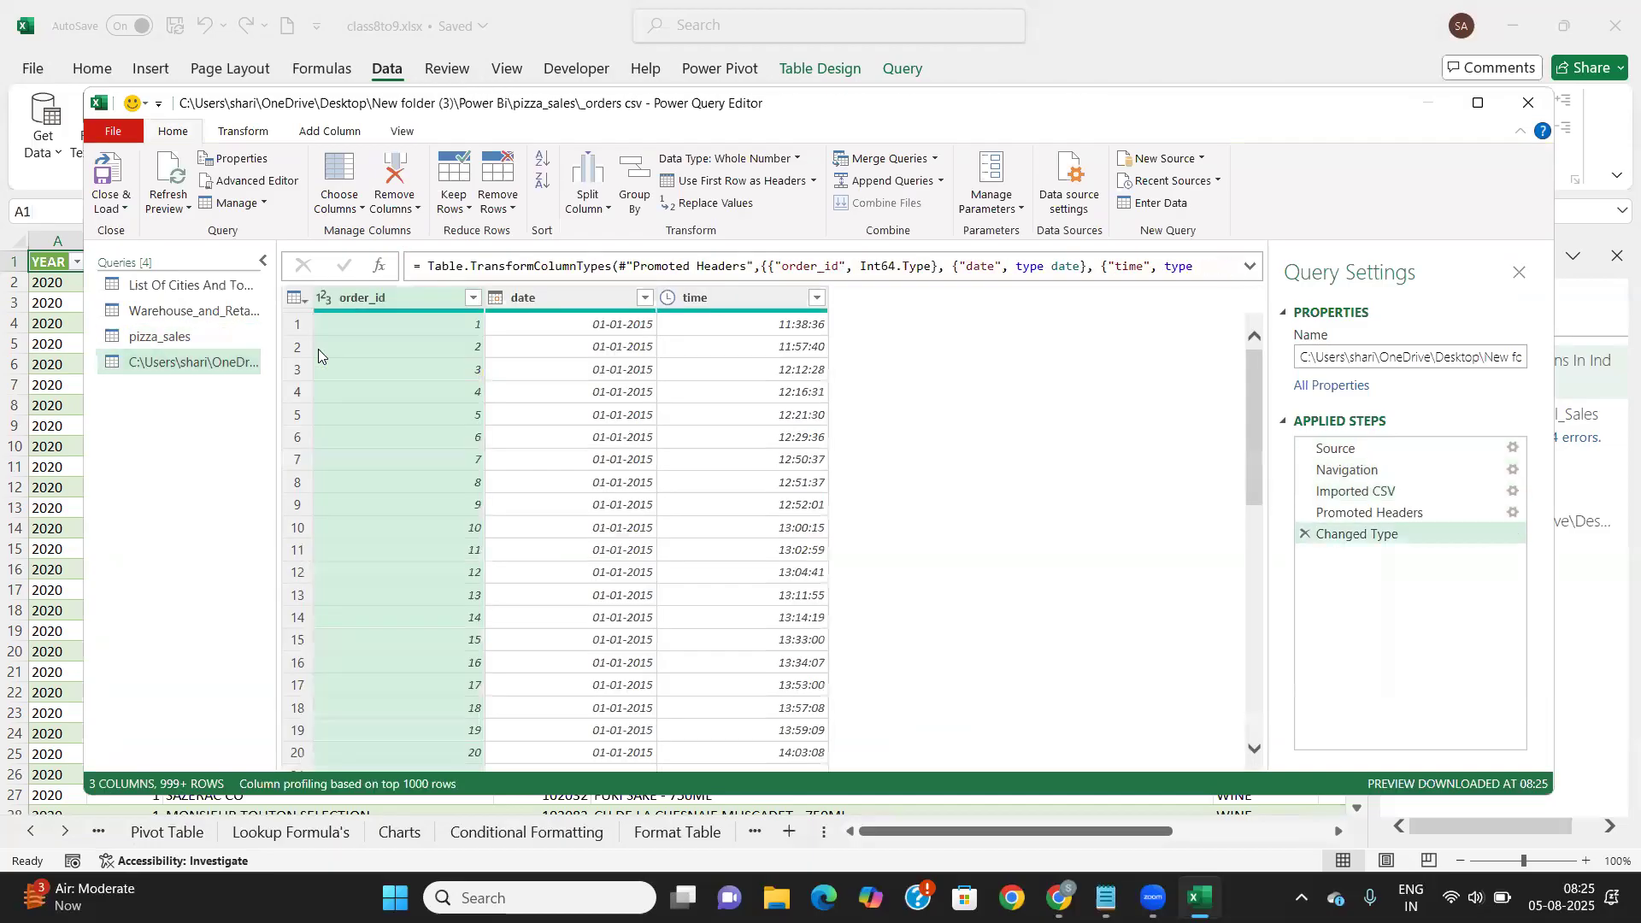
left_click(154, 335)
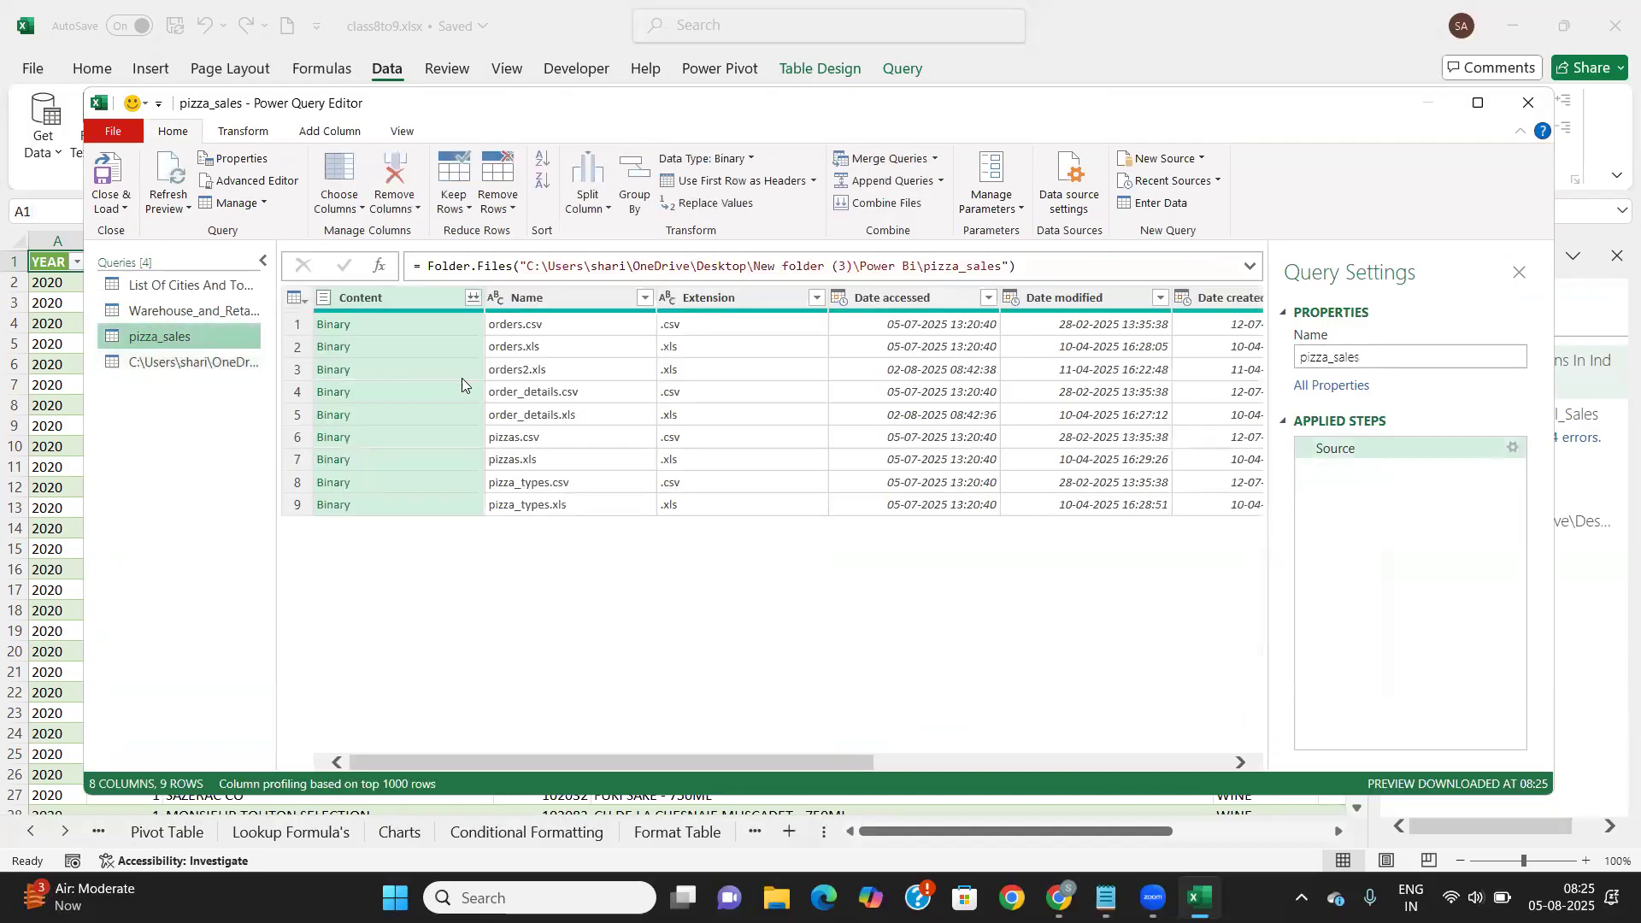
right_click(343, 393)
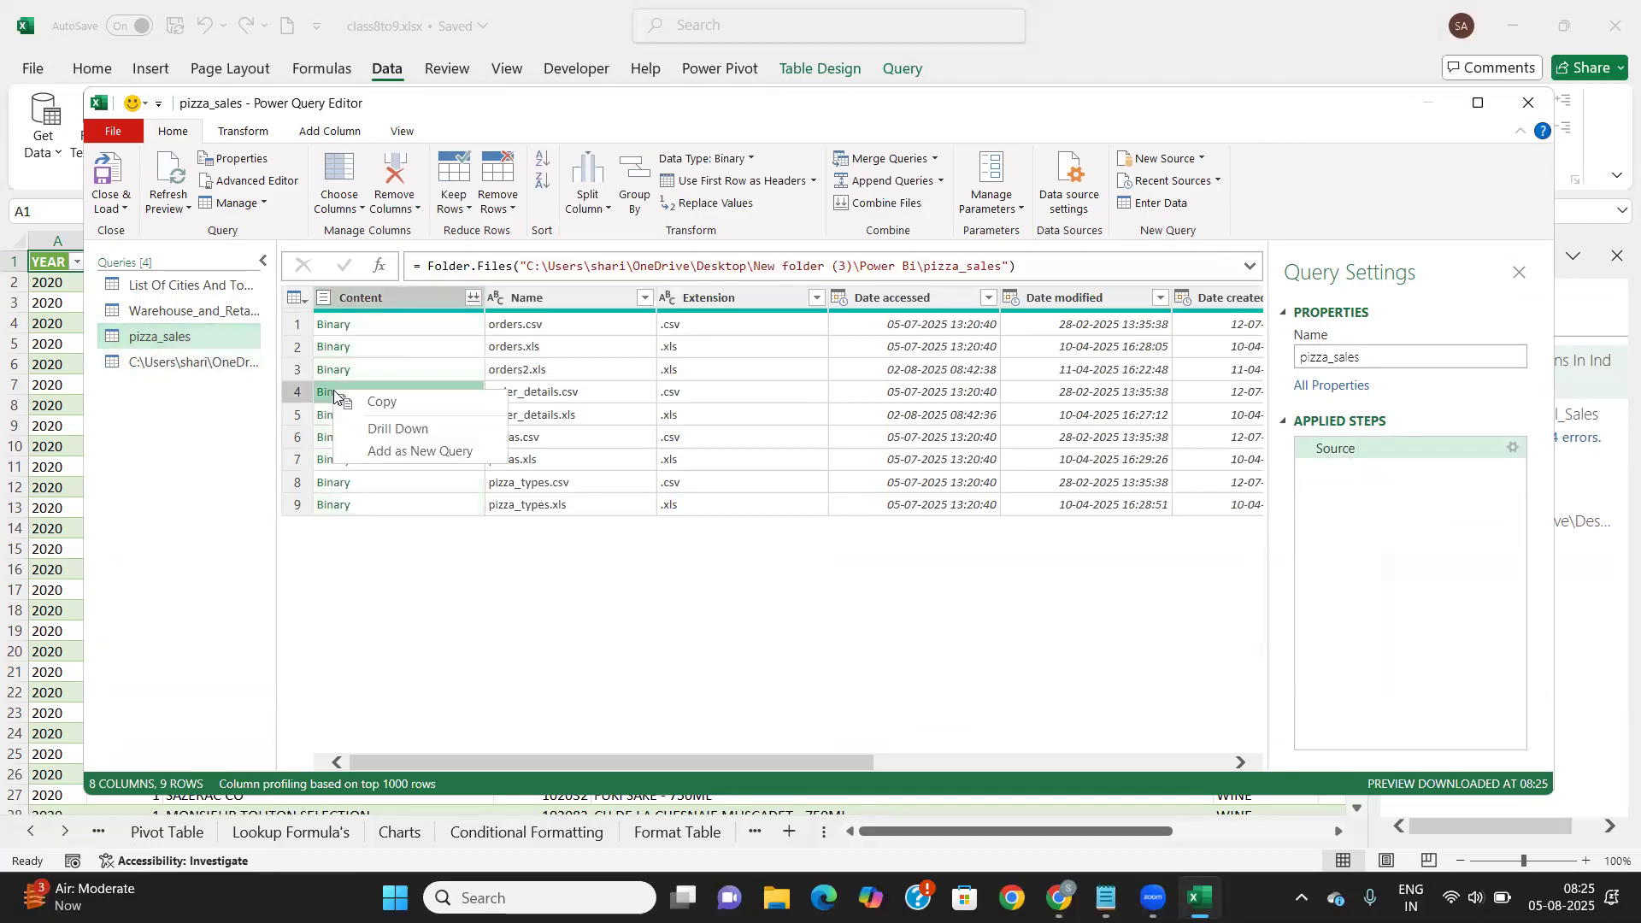
left_click(393, 453)
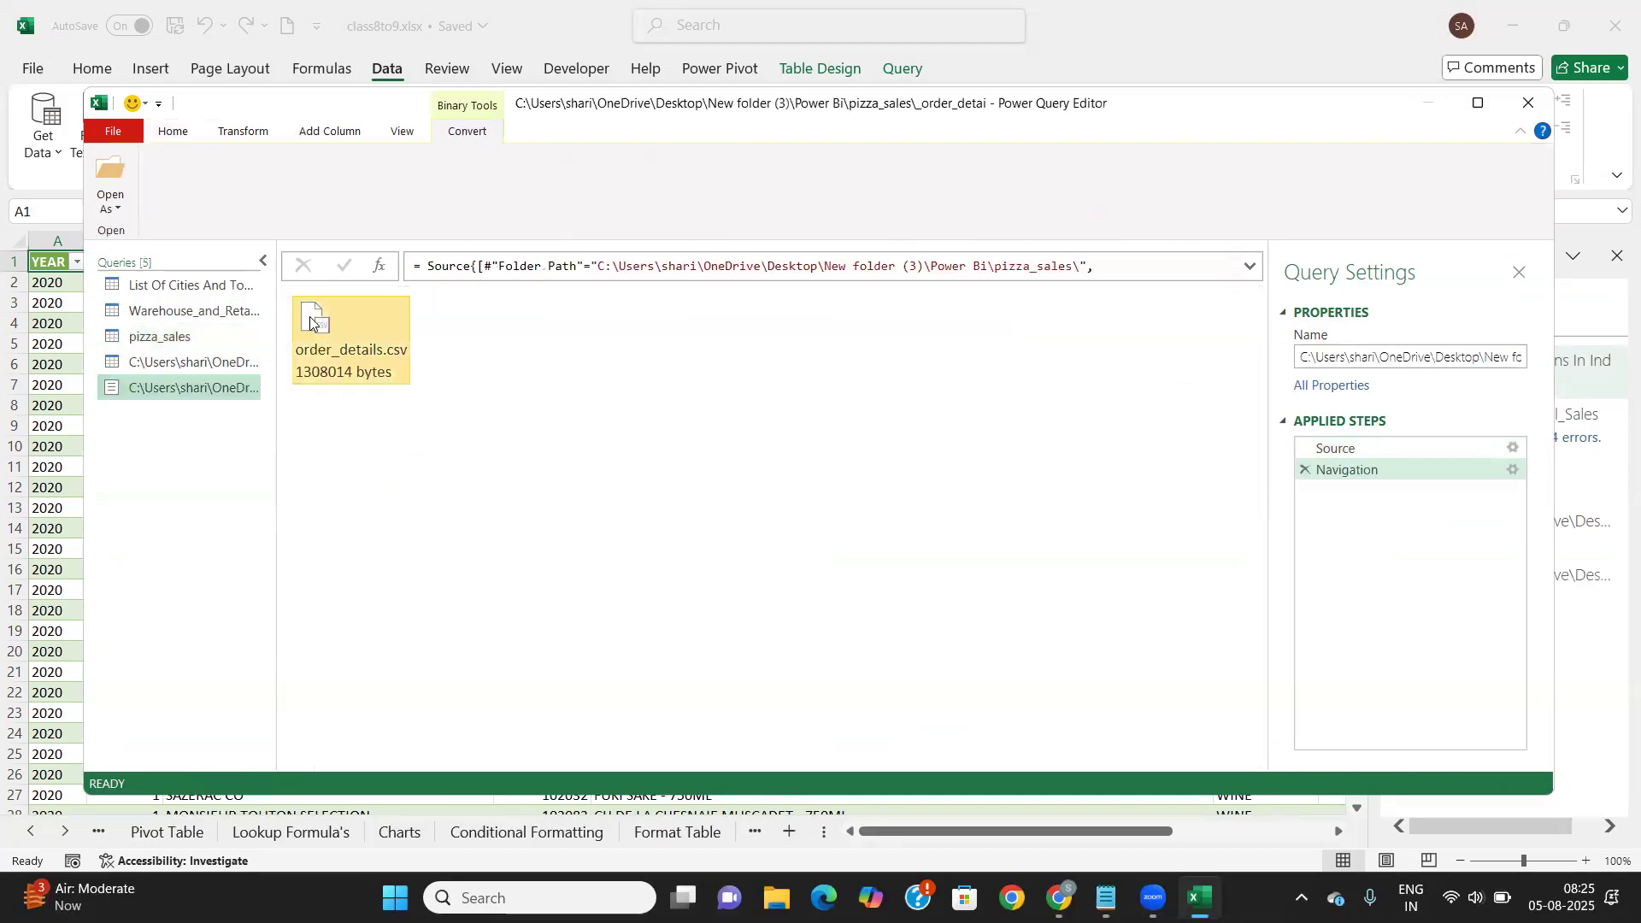
left_click(310, 321)
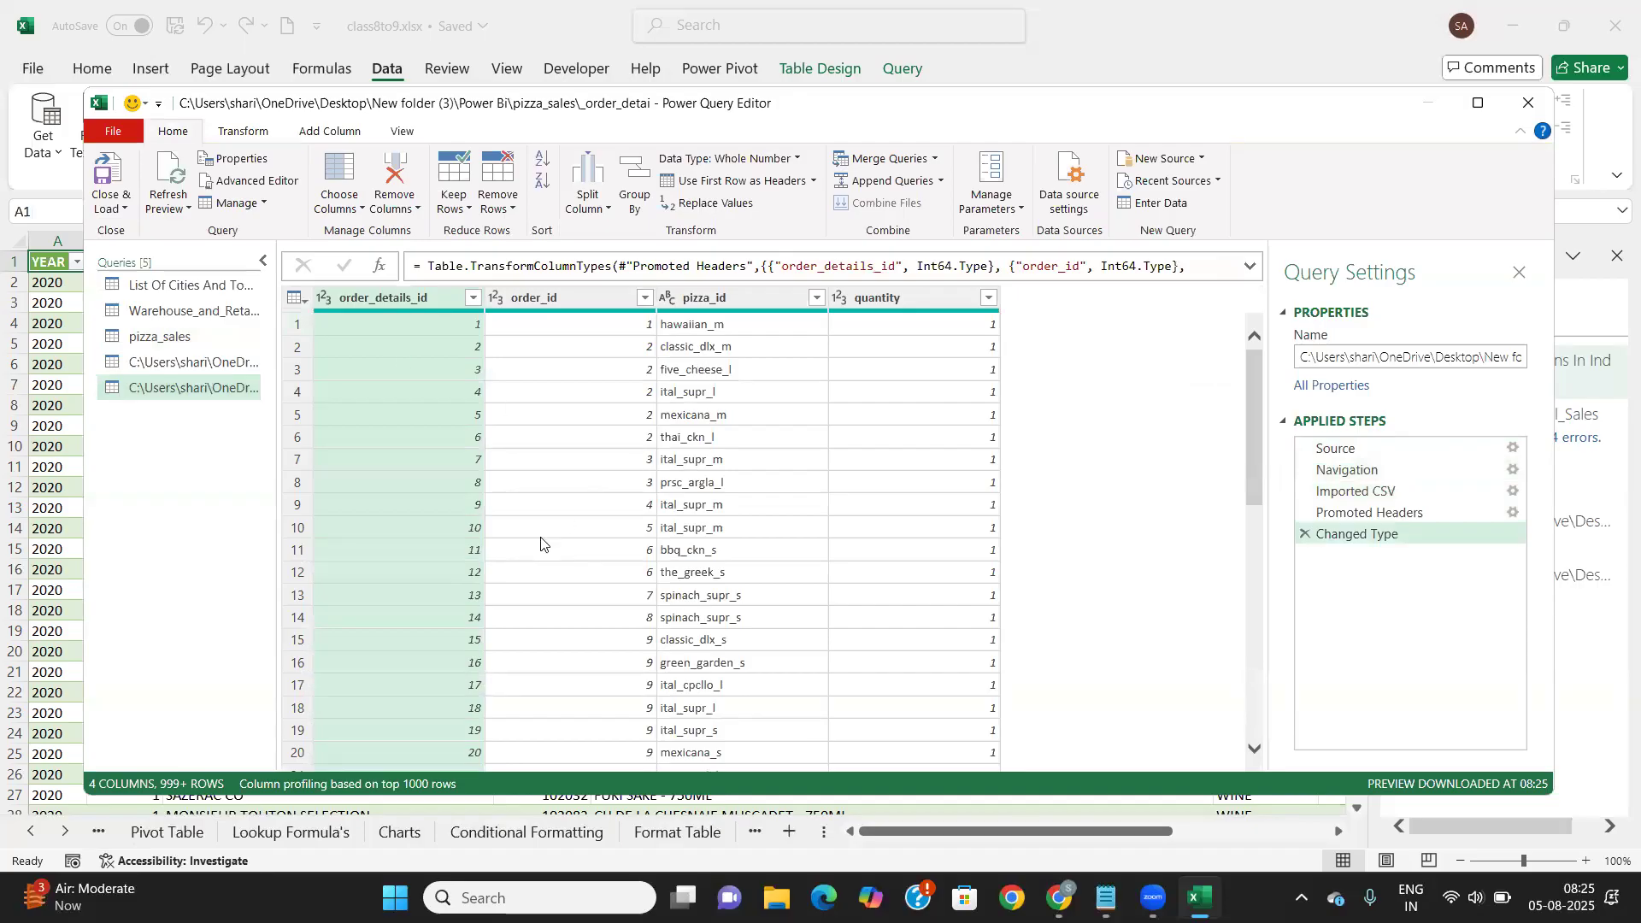
left_click(174, 336)
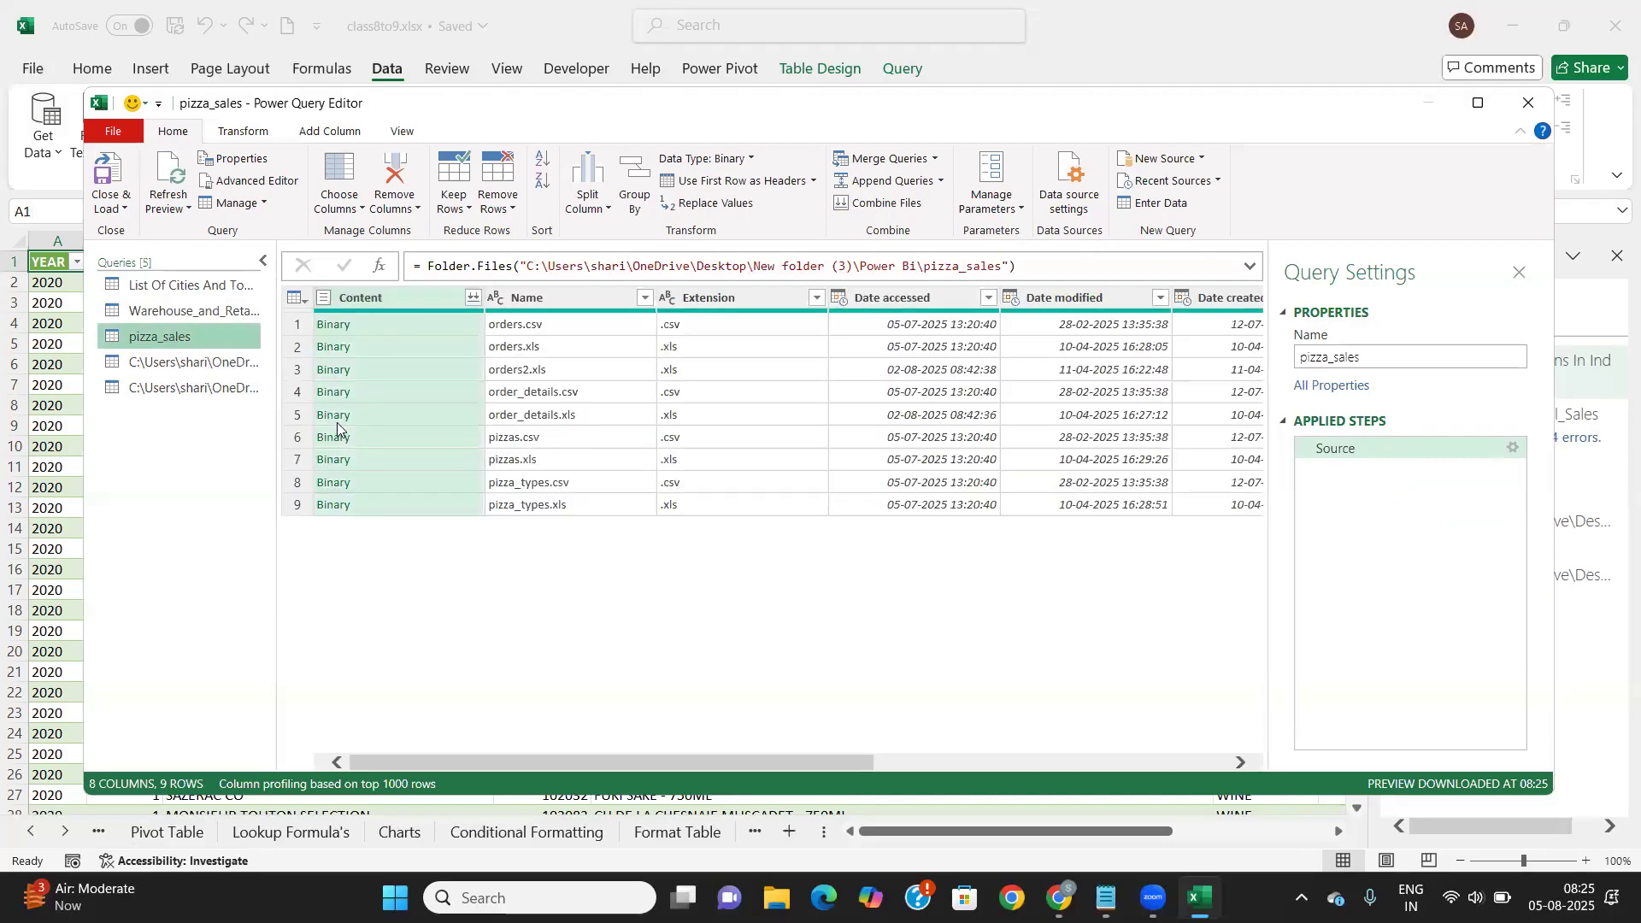
right_click(336, 437)
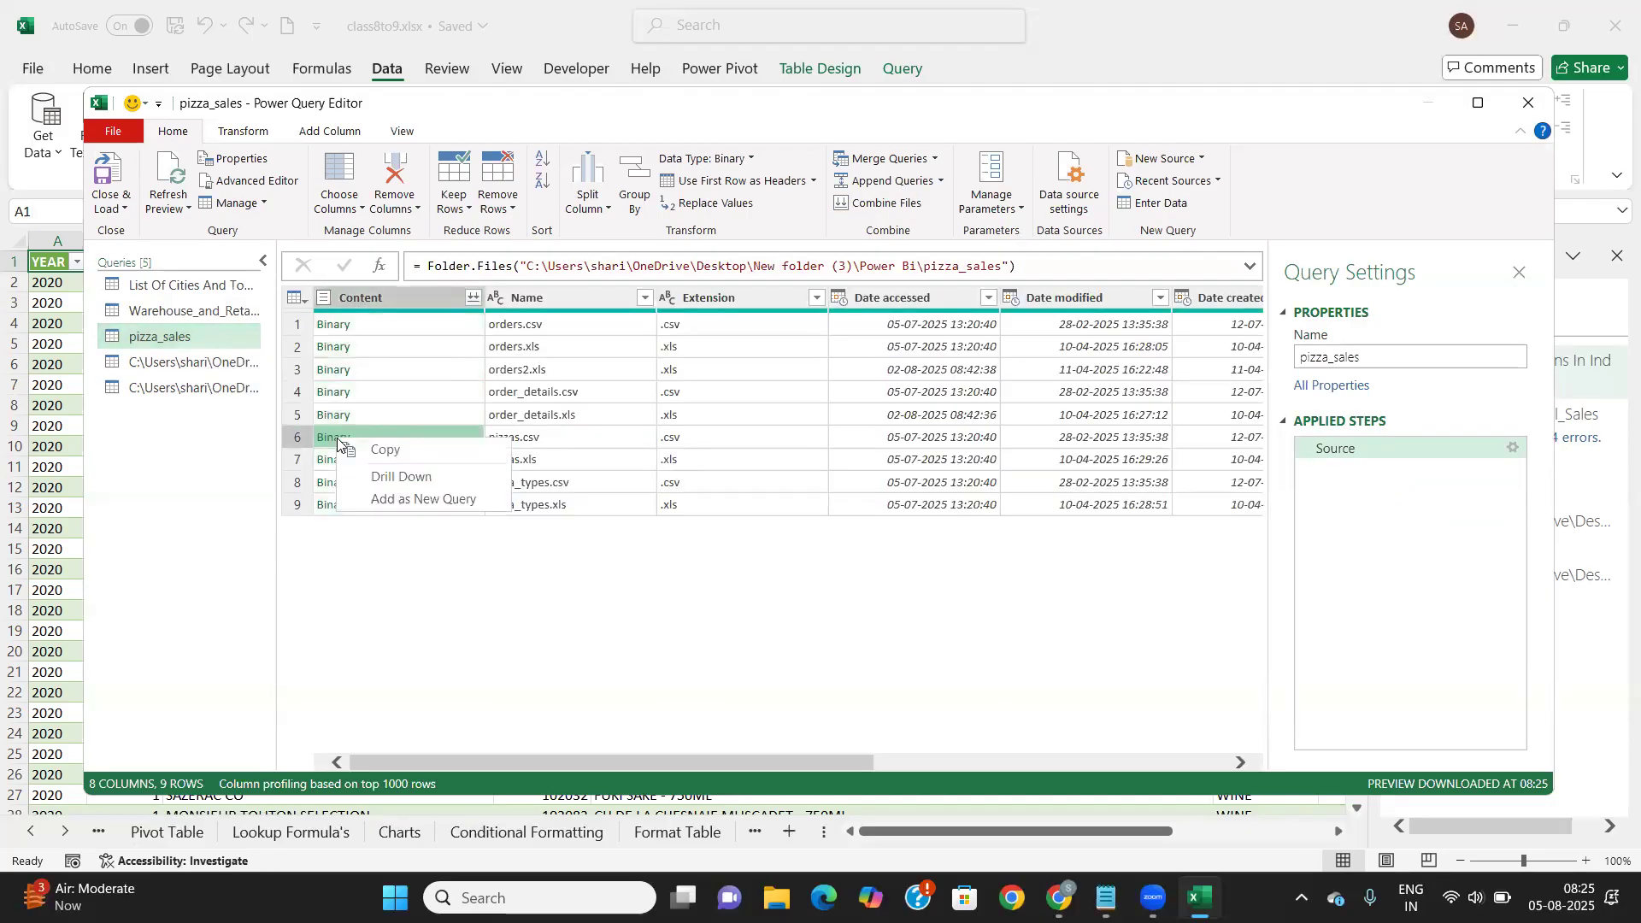
left_click(431, 499)
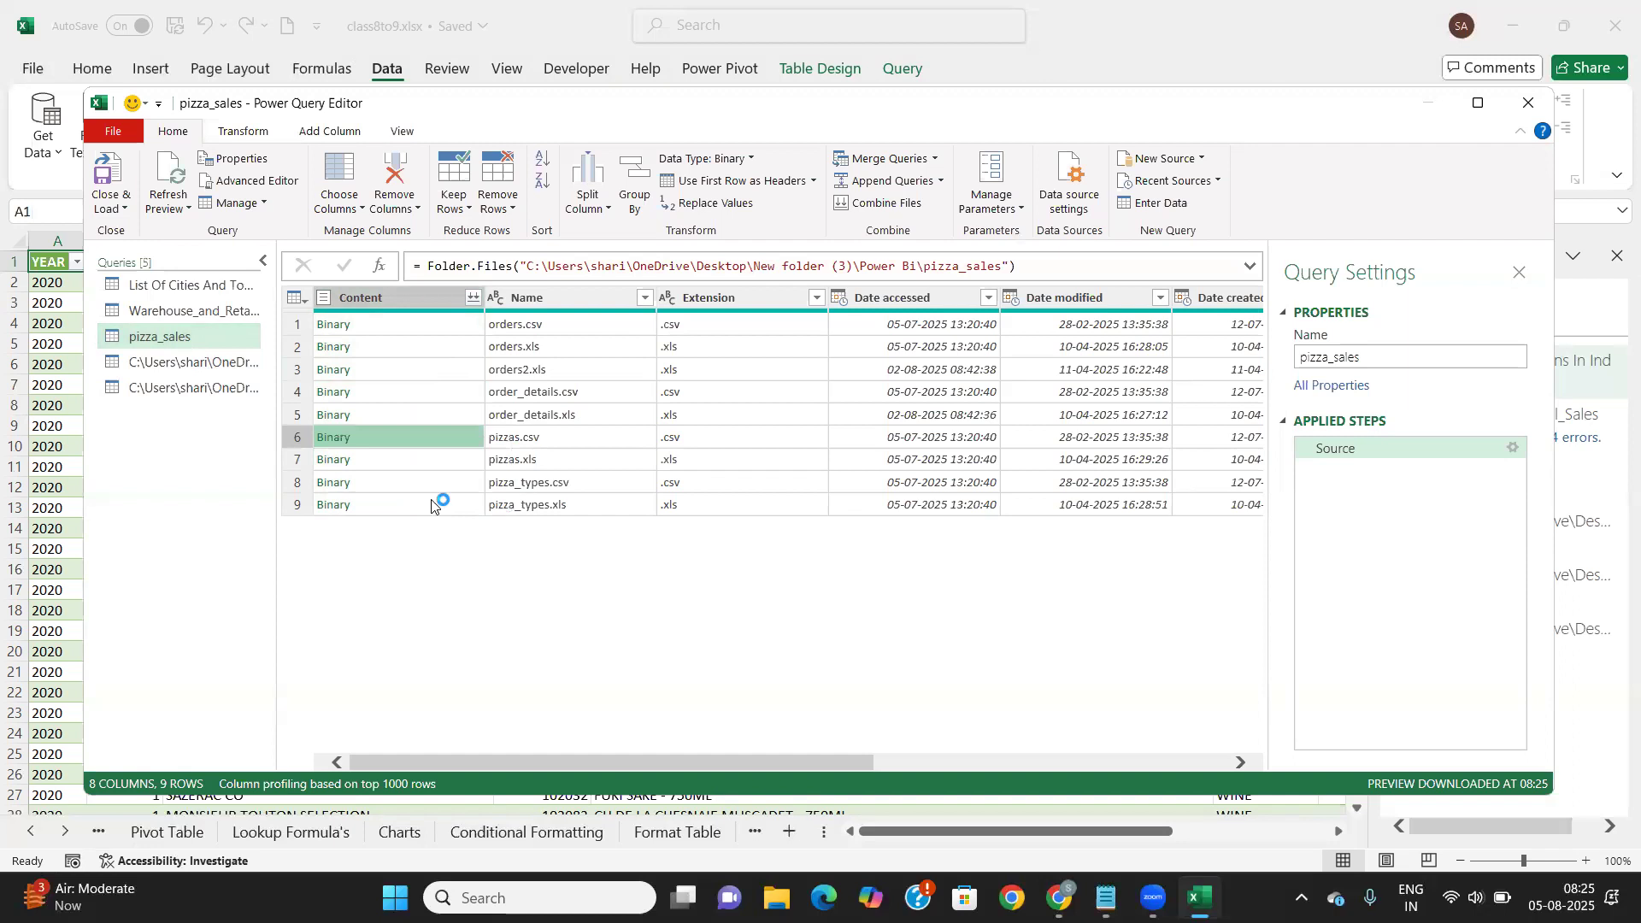
left_click(327, 366)
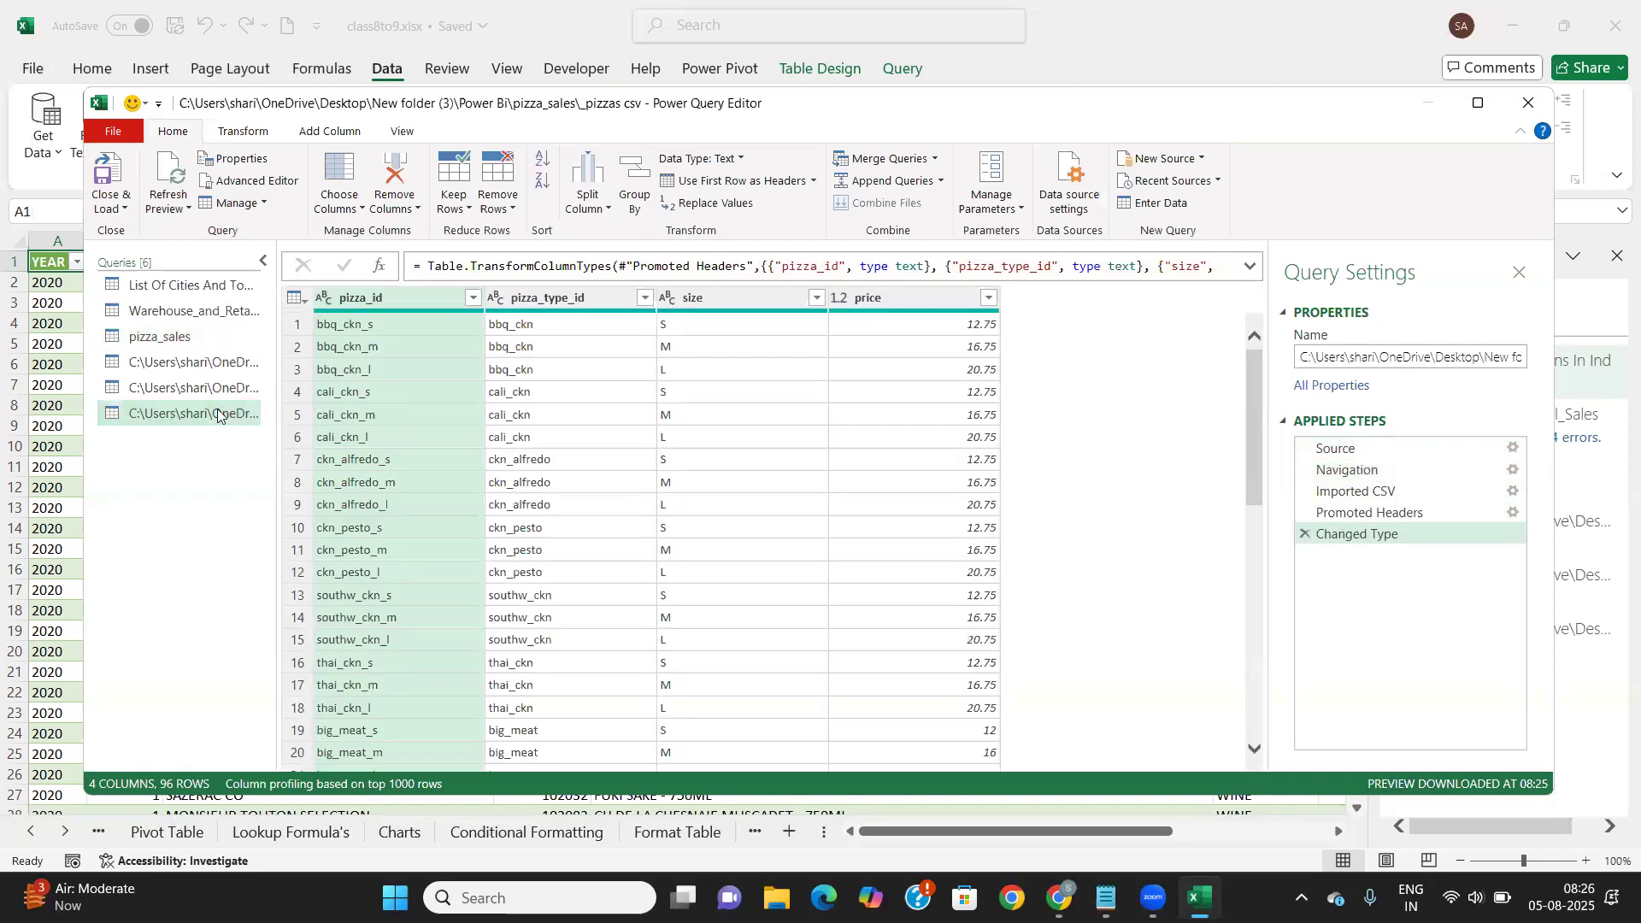
left_click(213, 338)
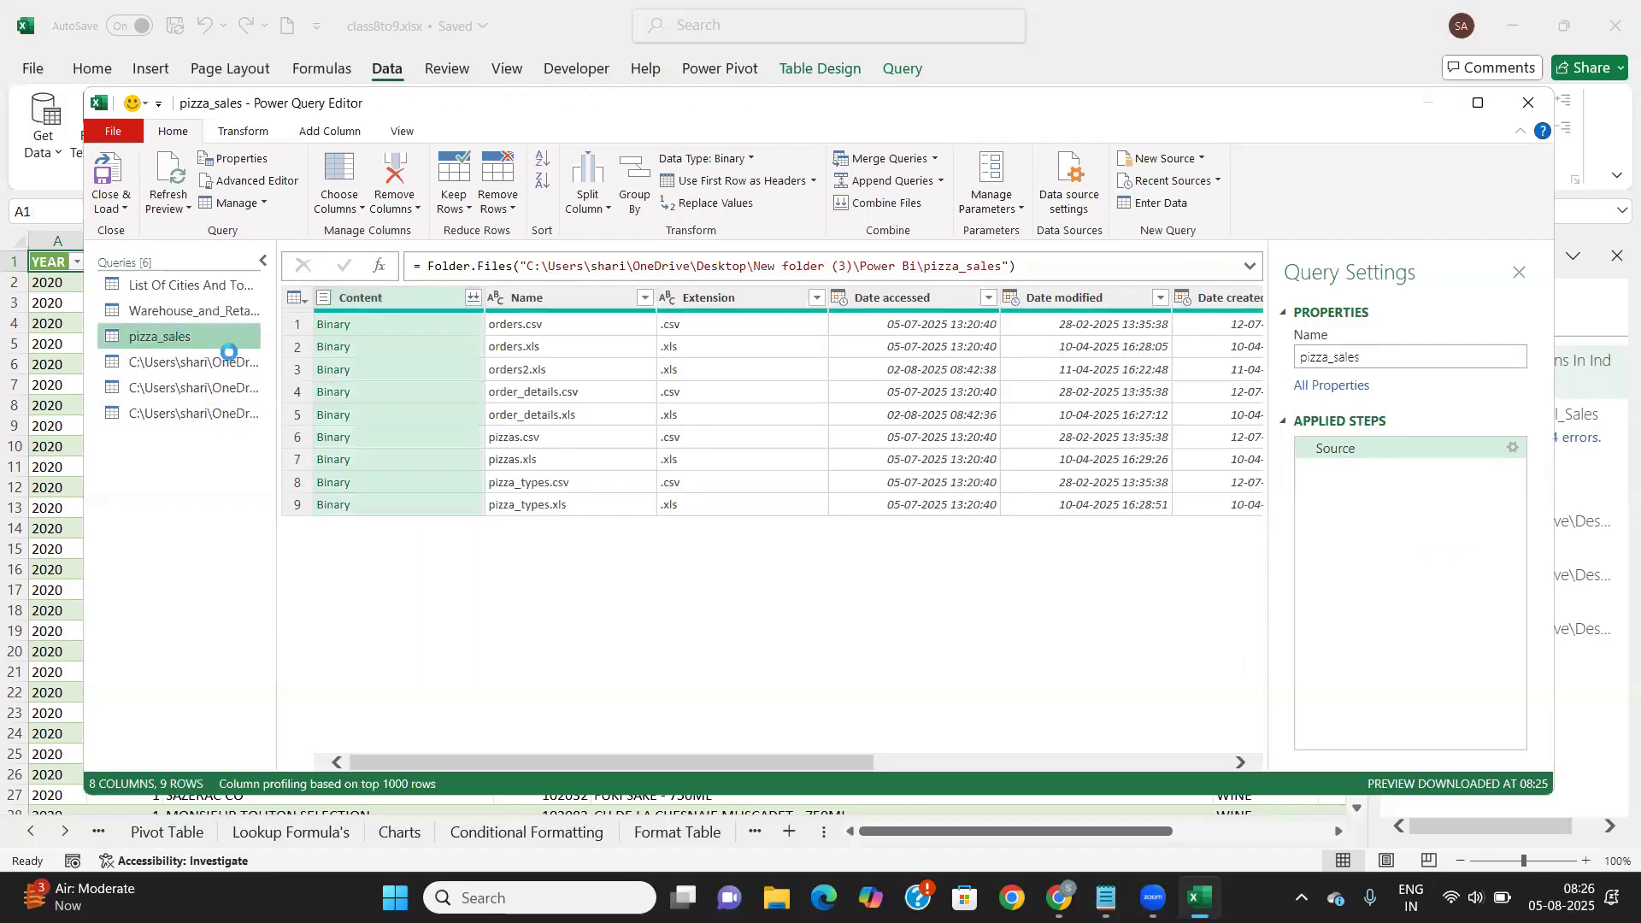
Add pizza_types.csv from the pizza_sales list as its own table query
right_click(332, 482)
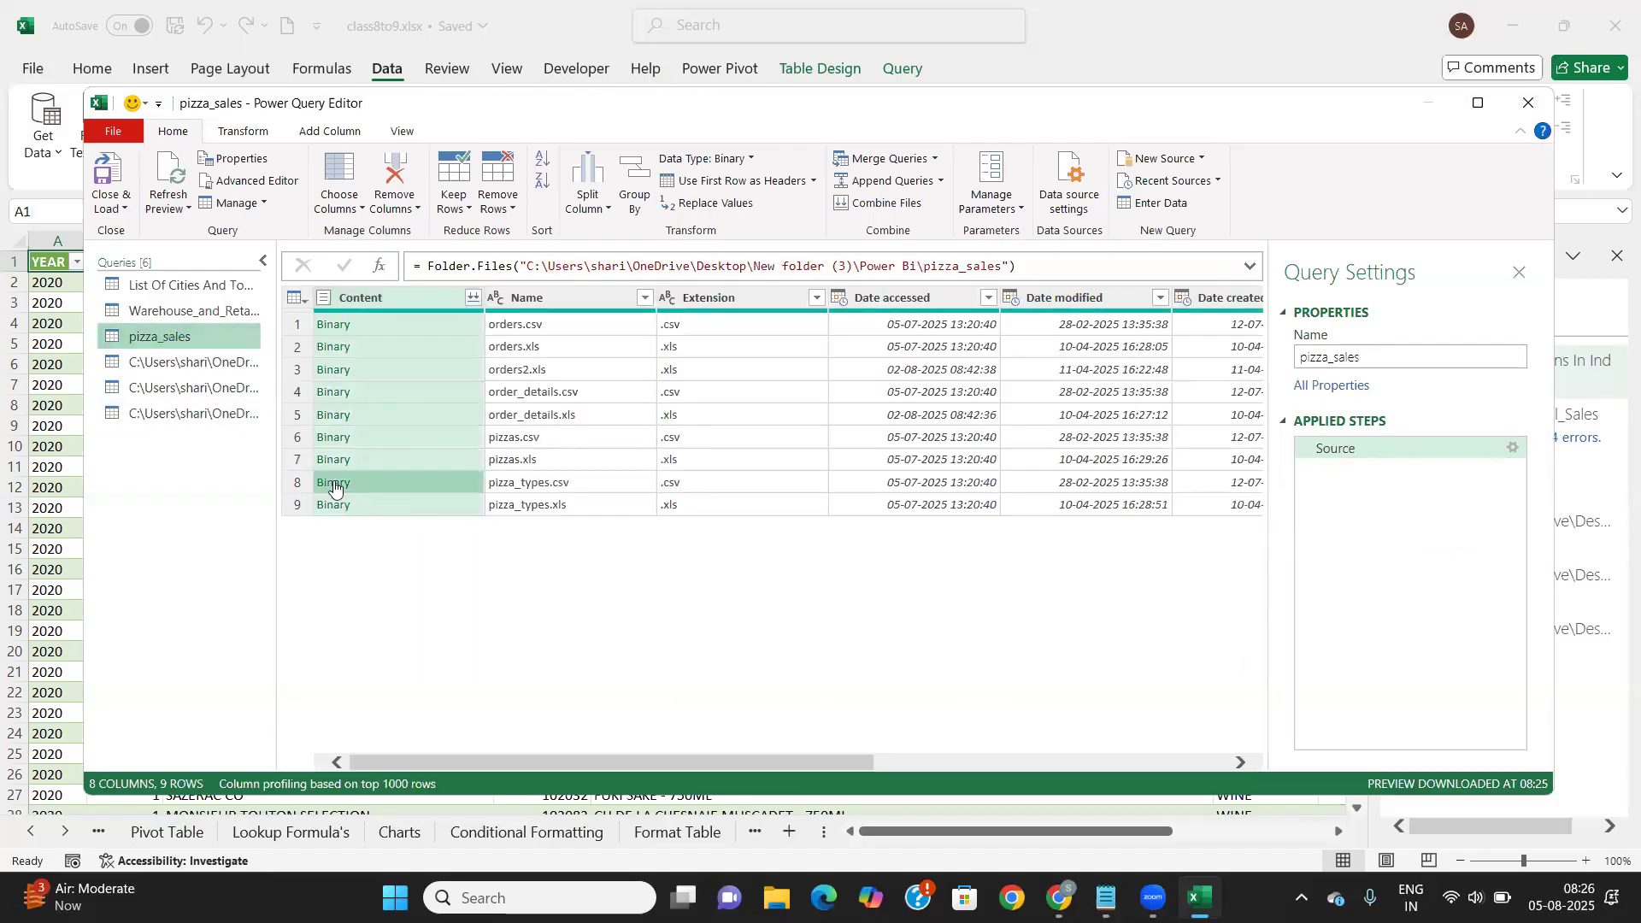
left_click(410, 547)
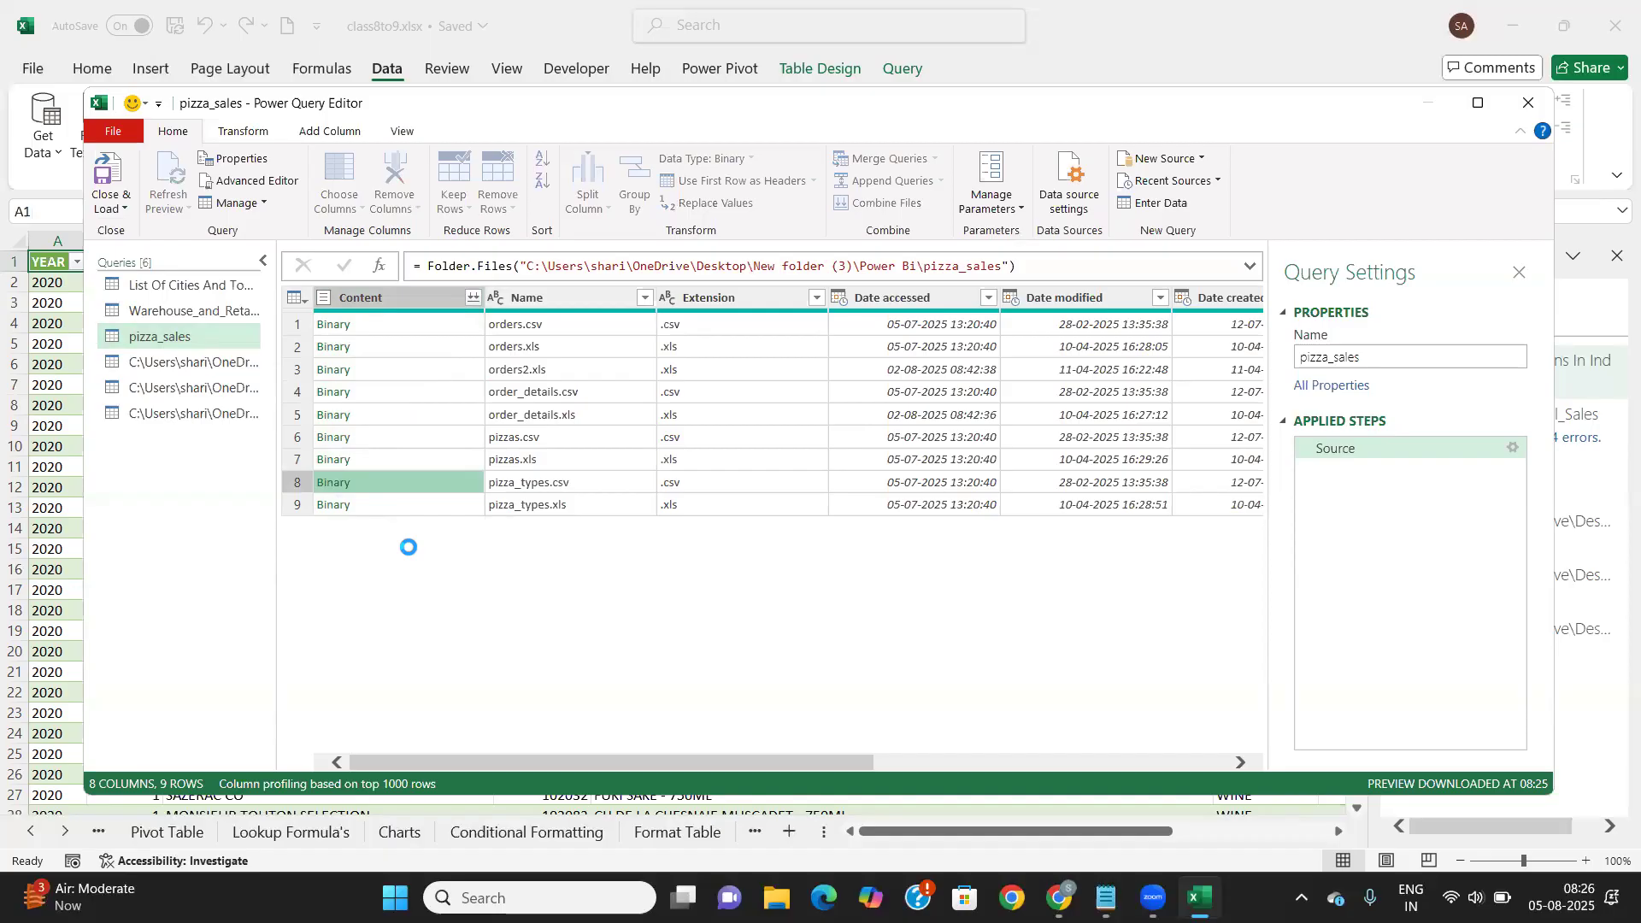
left_click(367, 345)
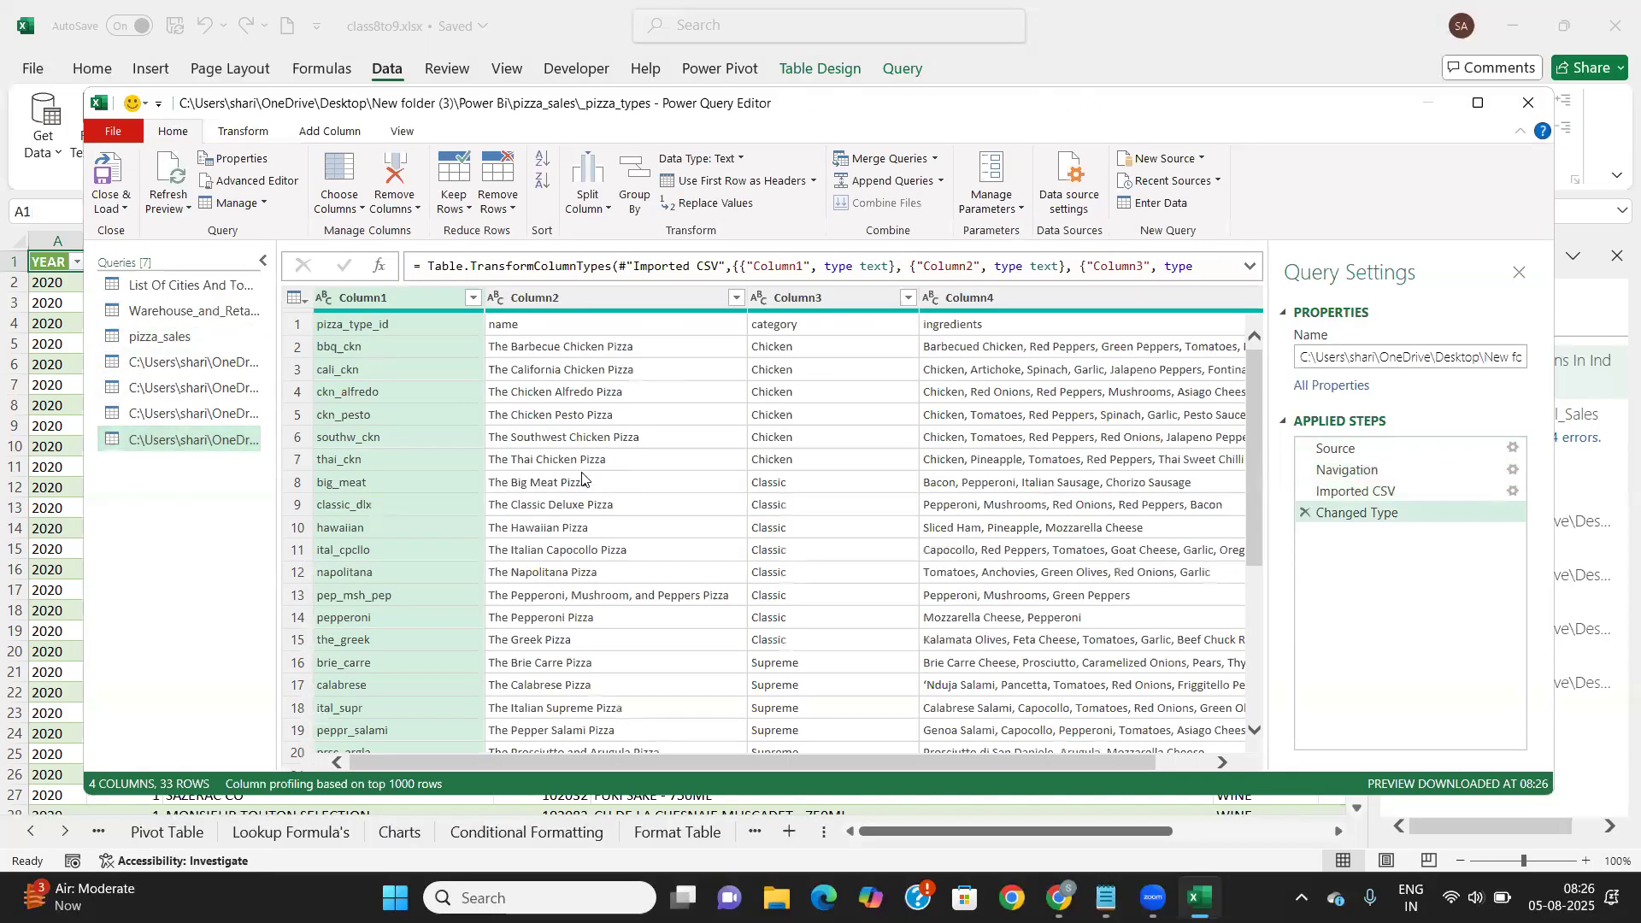
Promote the first row to headers: pizza_type_id, name, category, ingredients
left_click(239, 135)
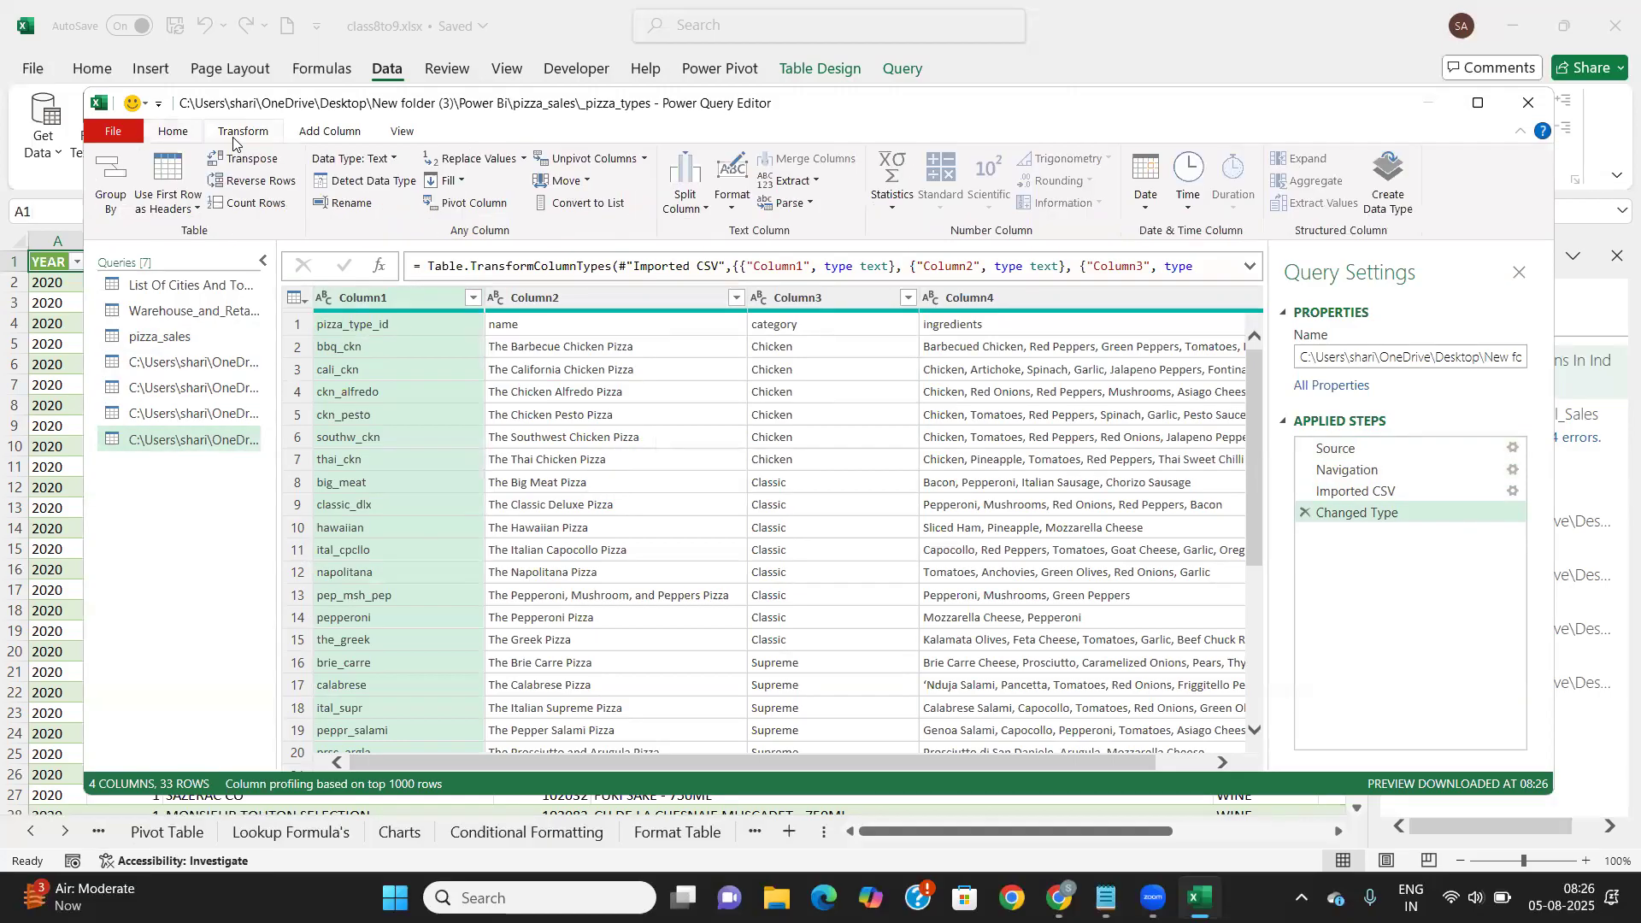
left_click(196, 208)
left_click(212, 231)
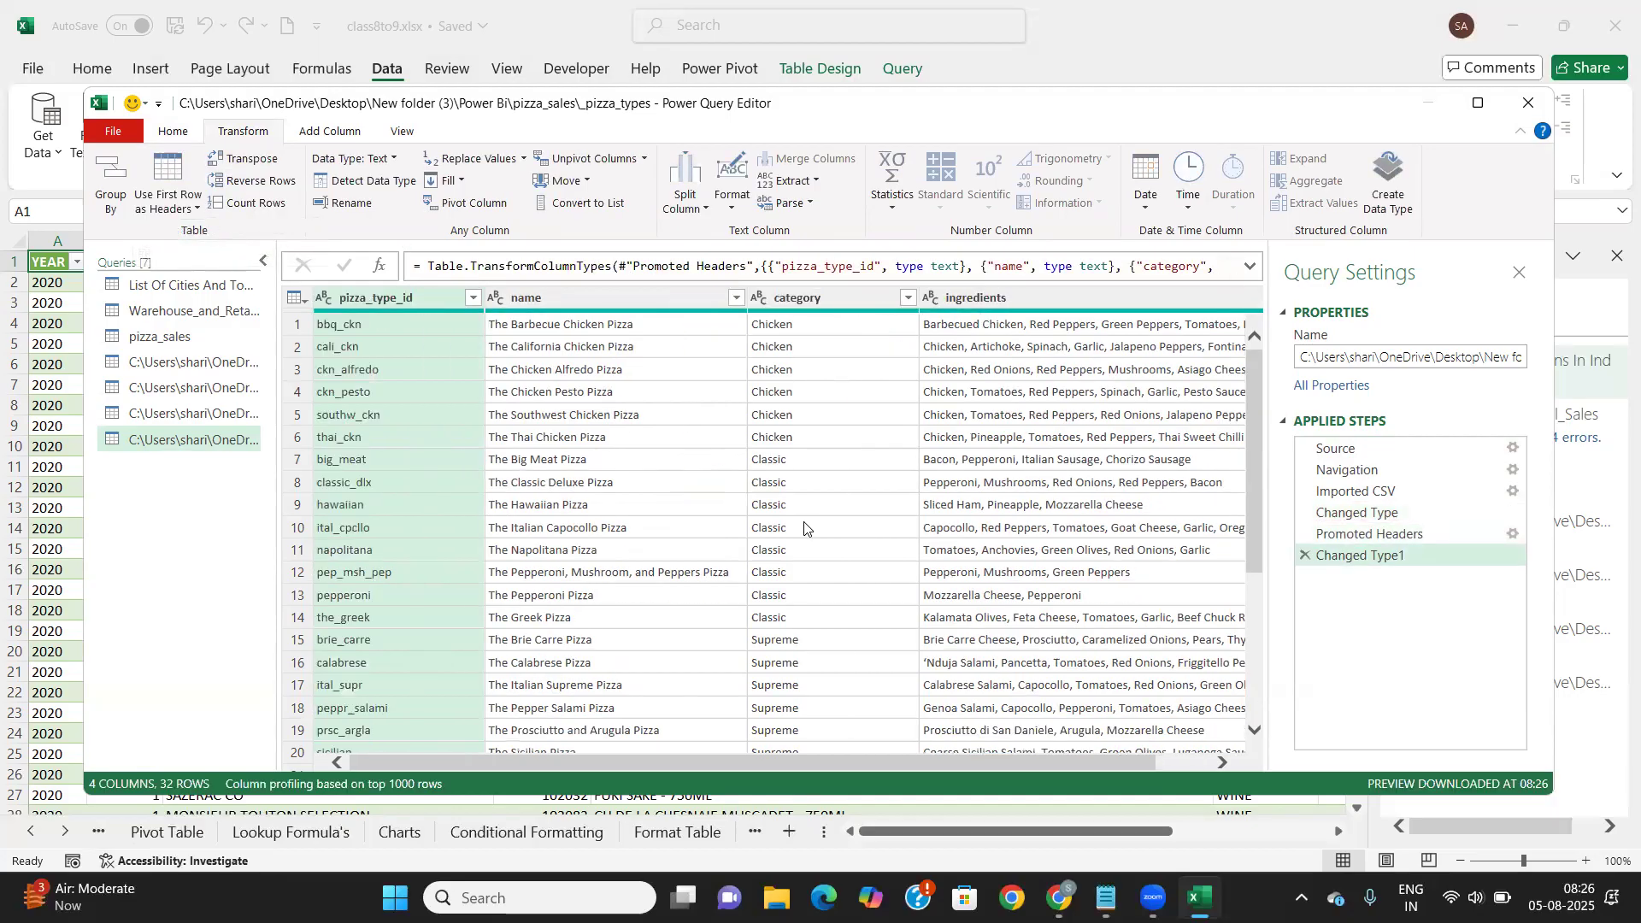
Delete the pizza_sales folder query, then Close & Load the four pizza queries into worksheet tables
left_click(167, 340)
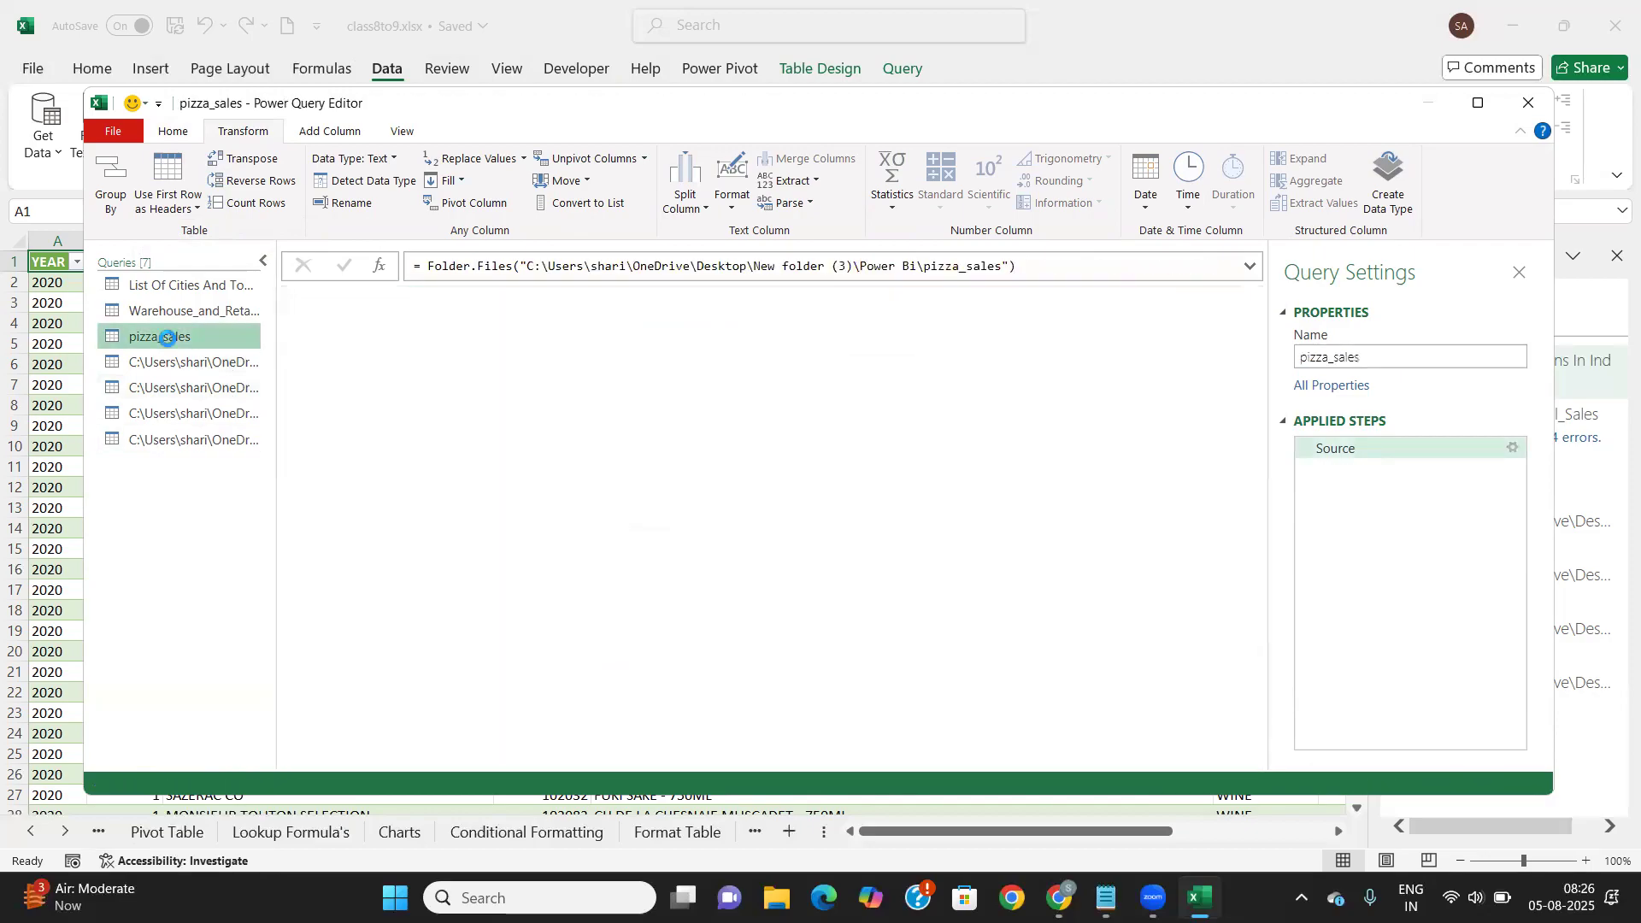
key("Delete")
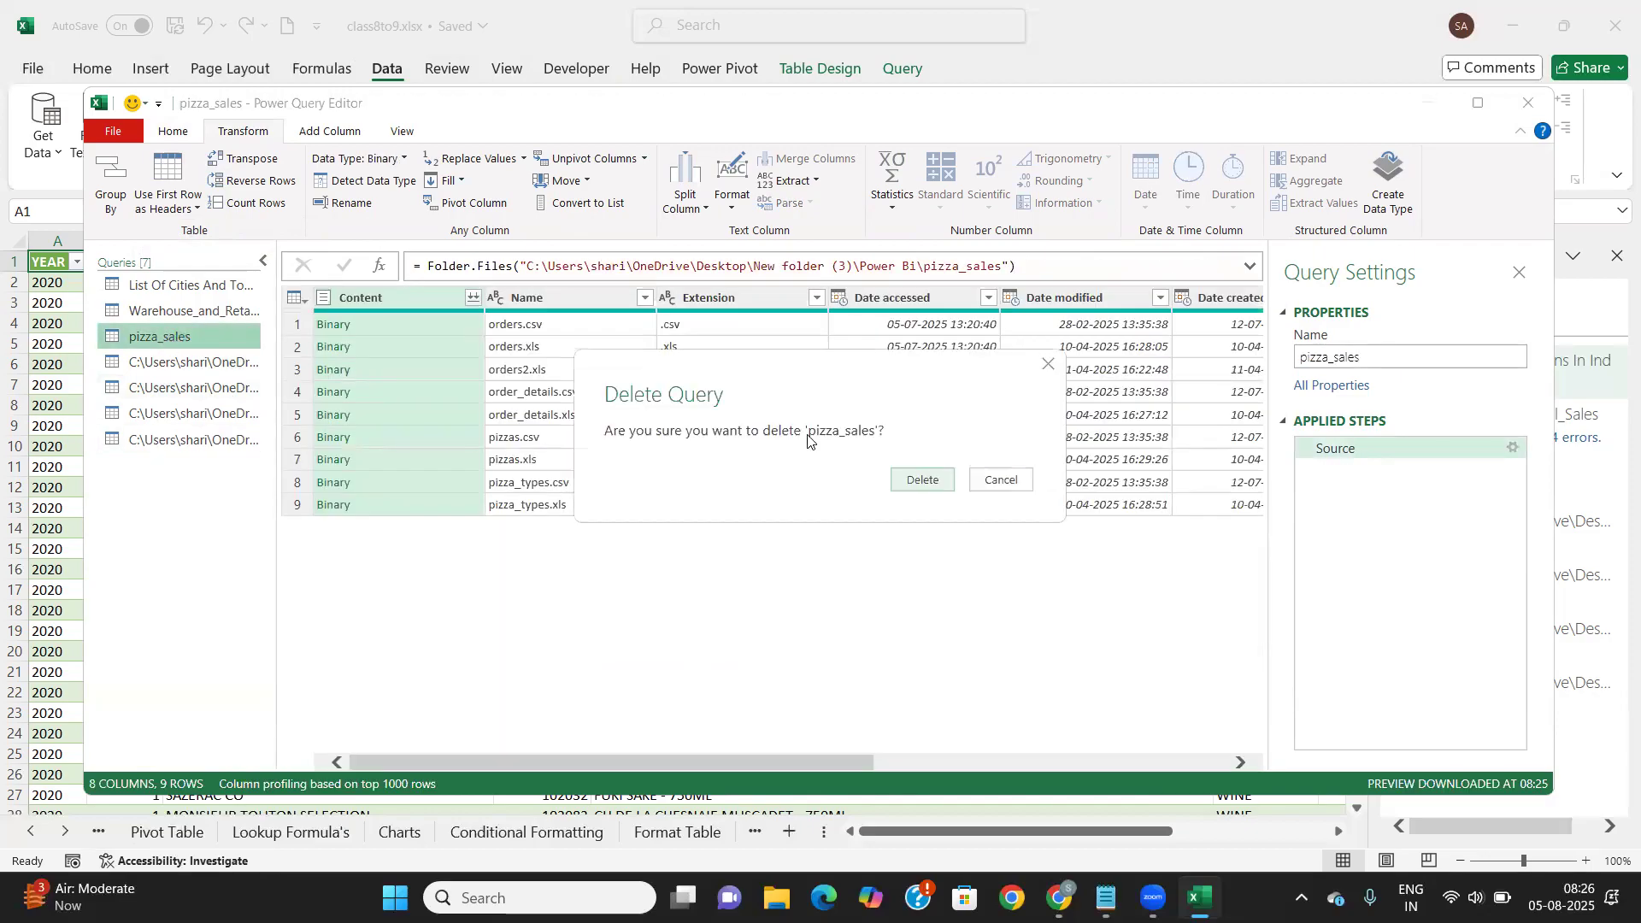
left_click(923, 480)
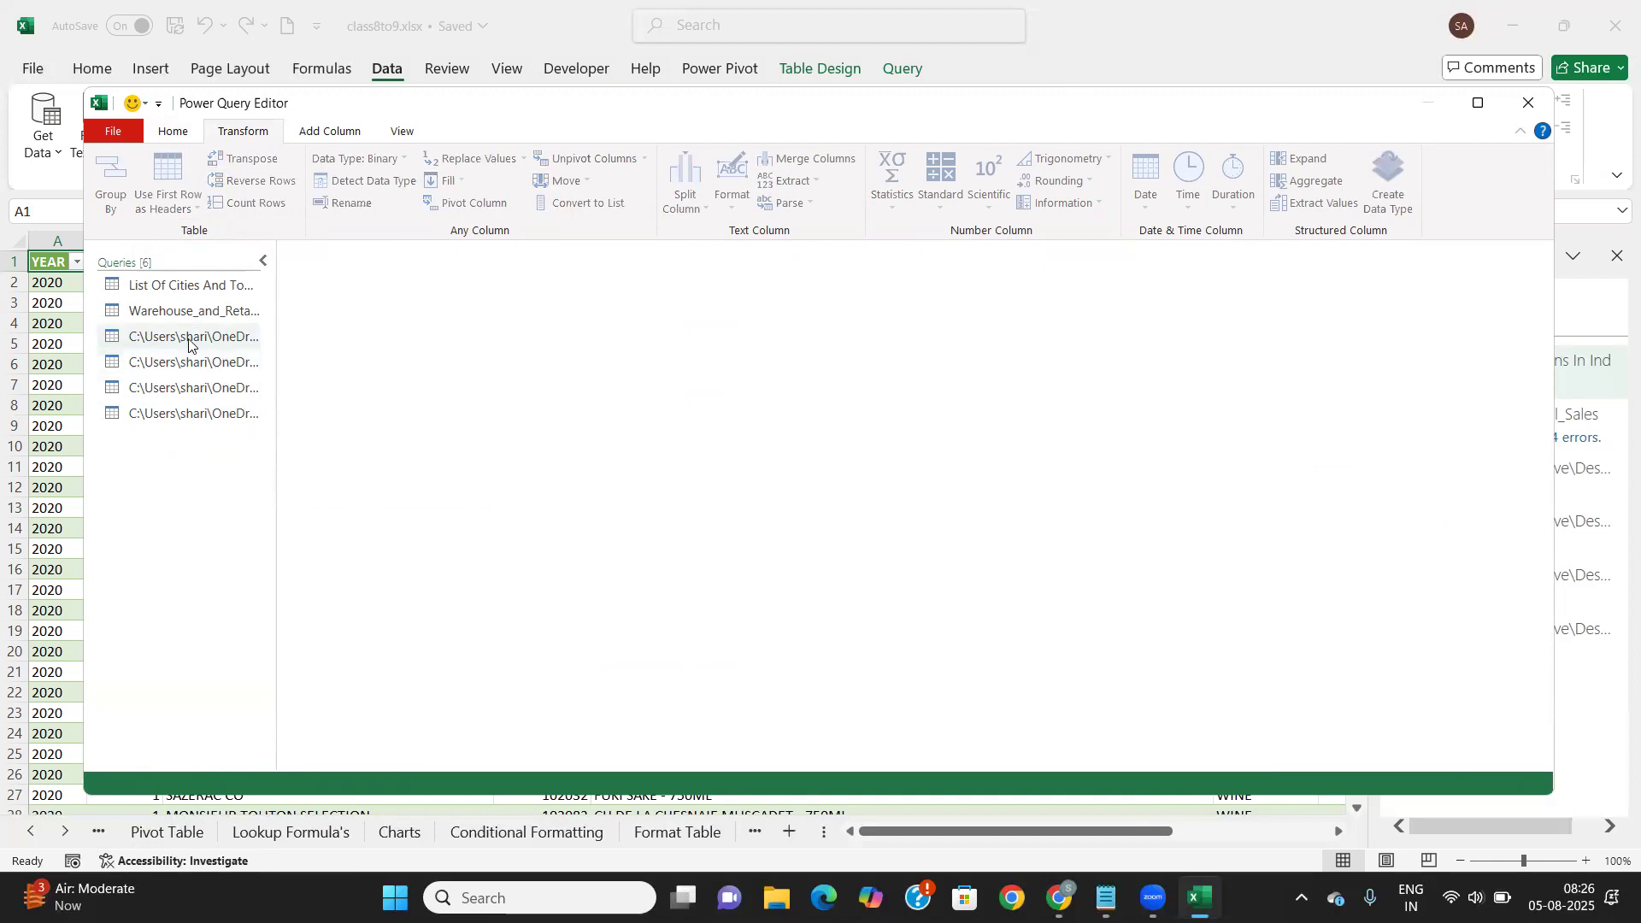
left_click(174, 130)
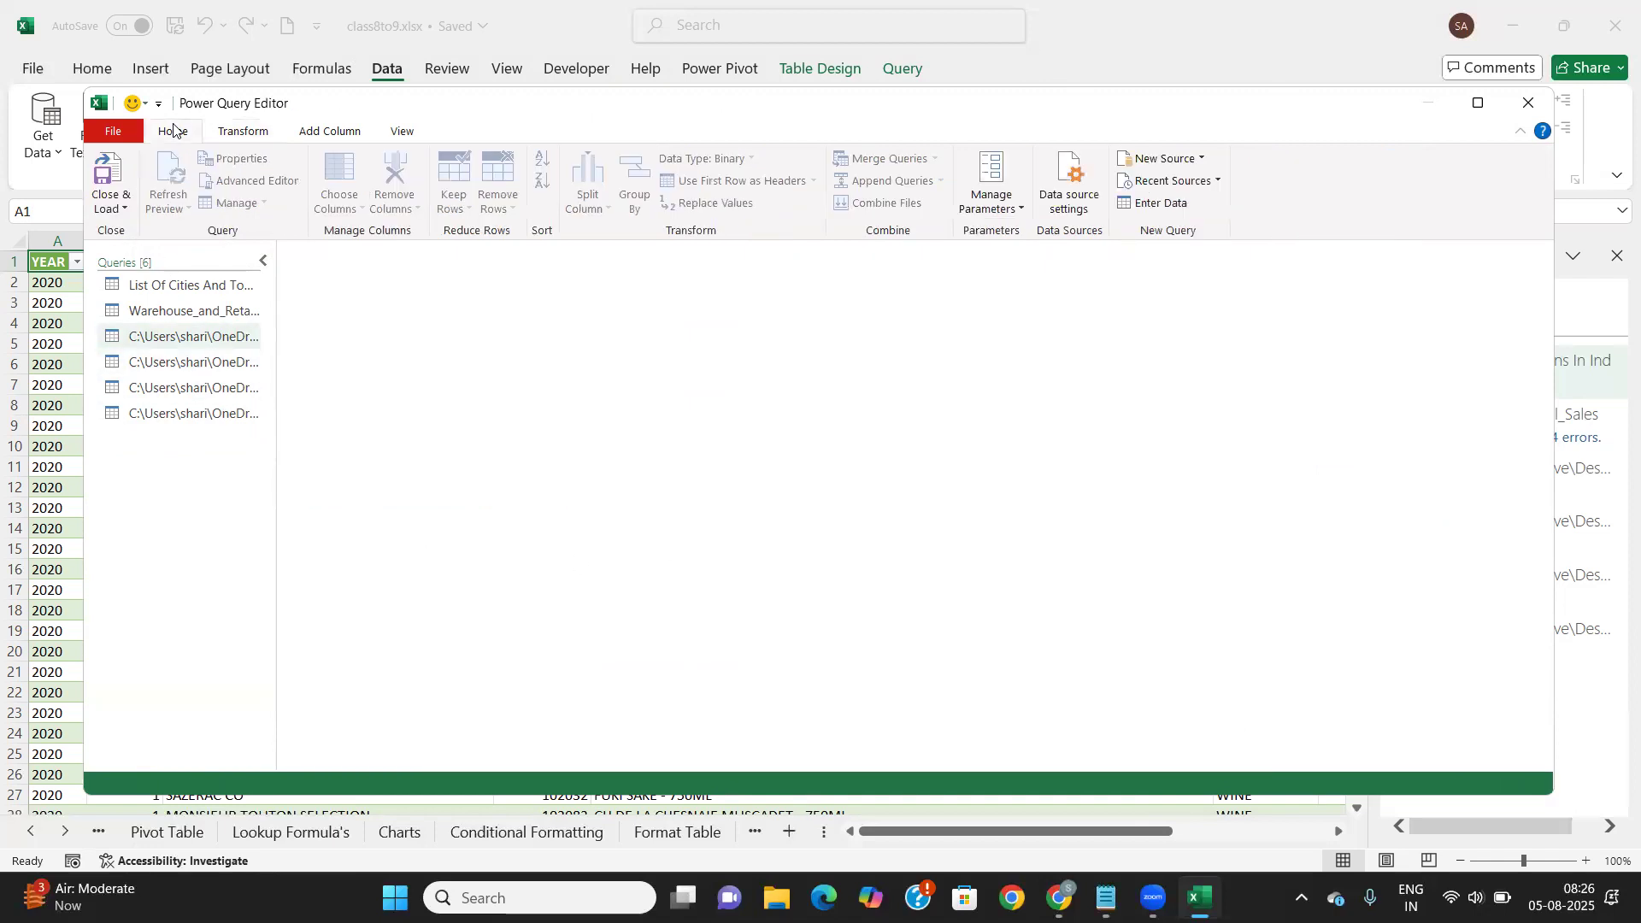
left_click(109, 175)
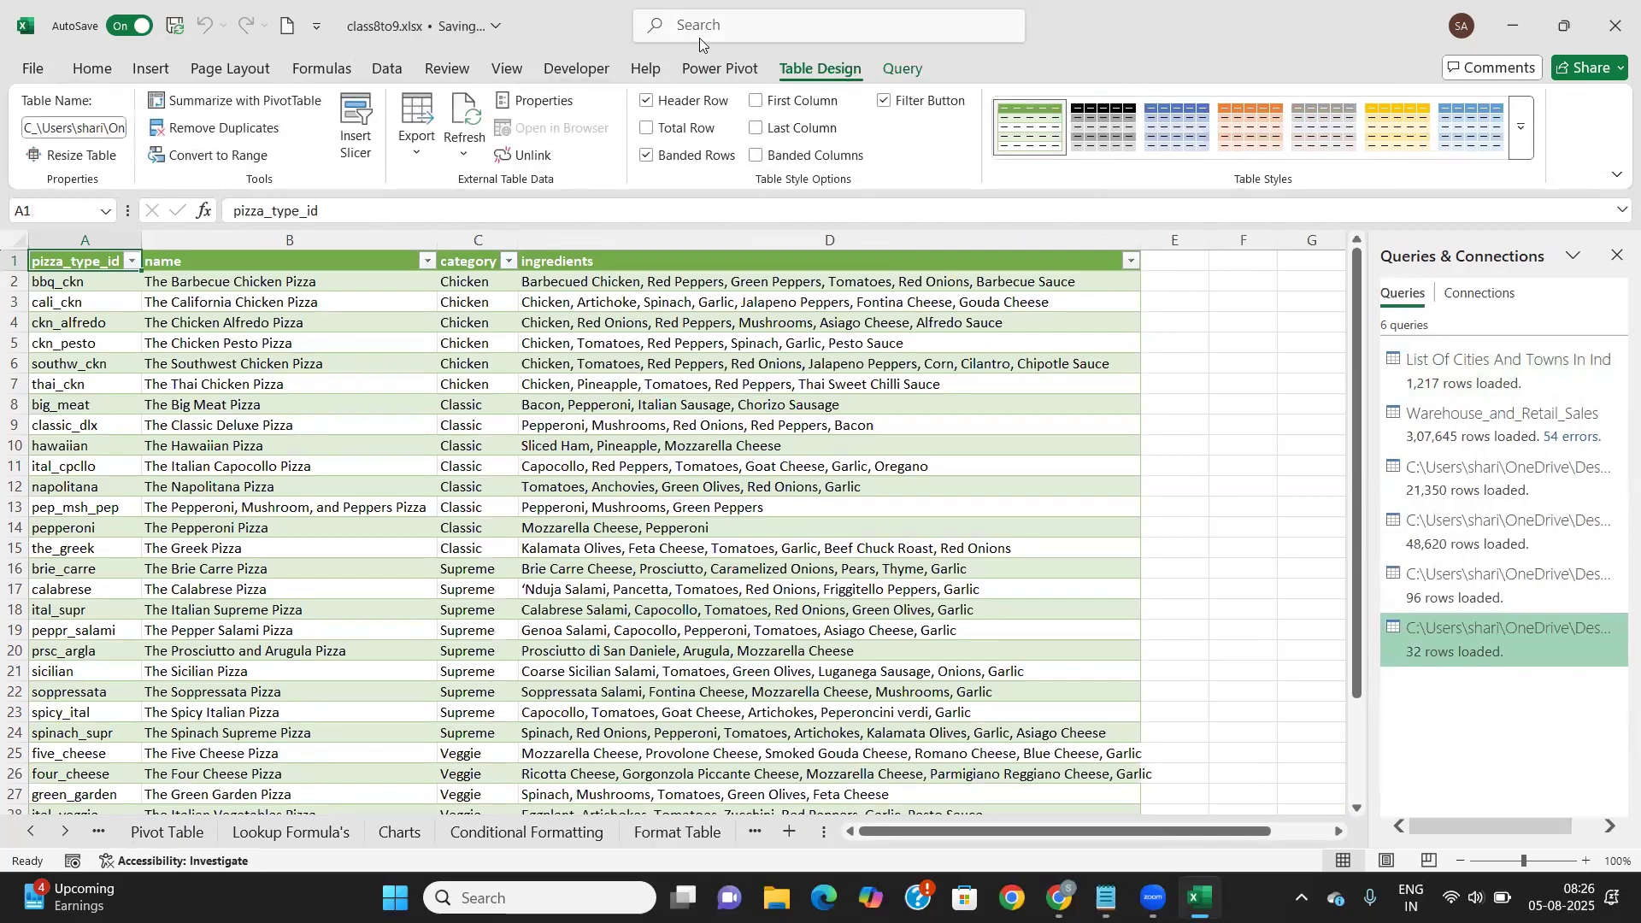
Switch to the Power Pivot tab, then back to the Data tab
left_click(717, 69)
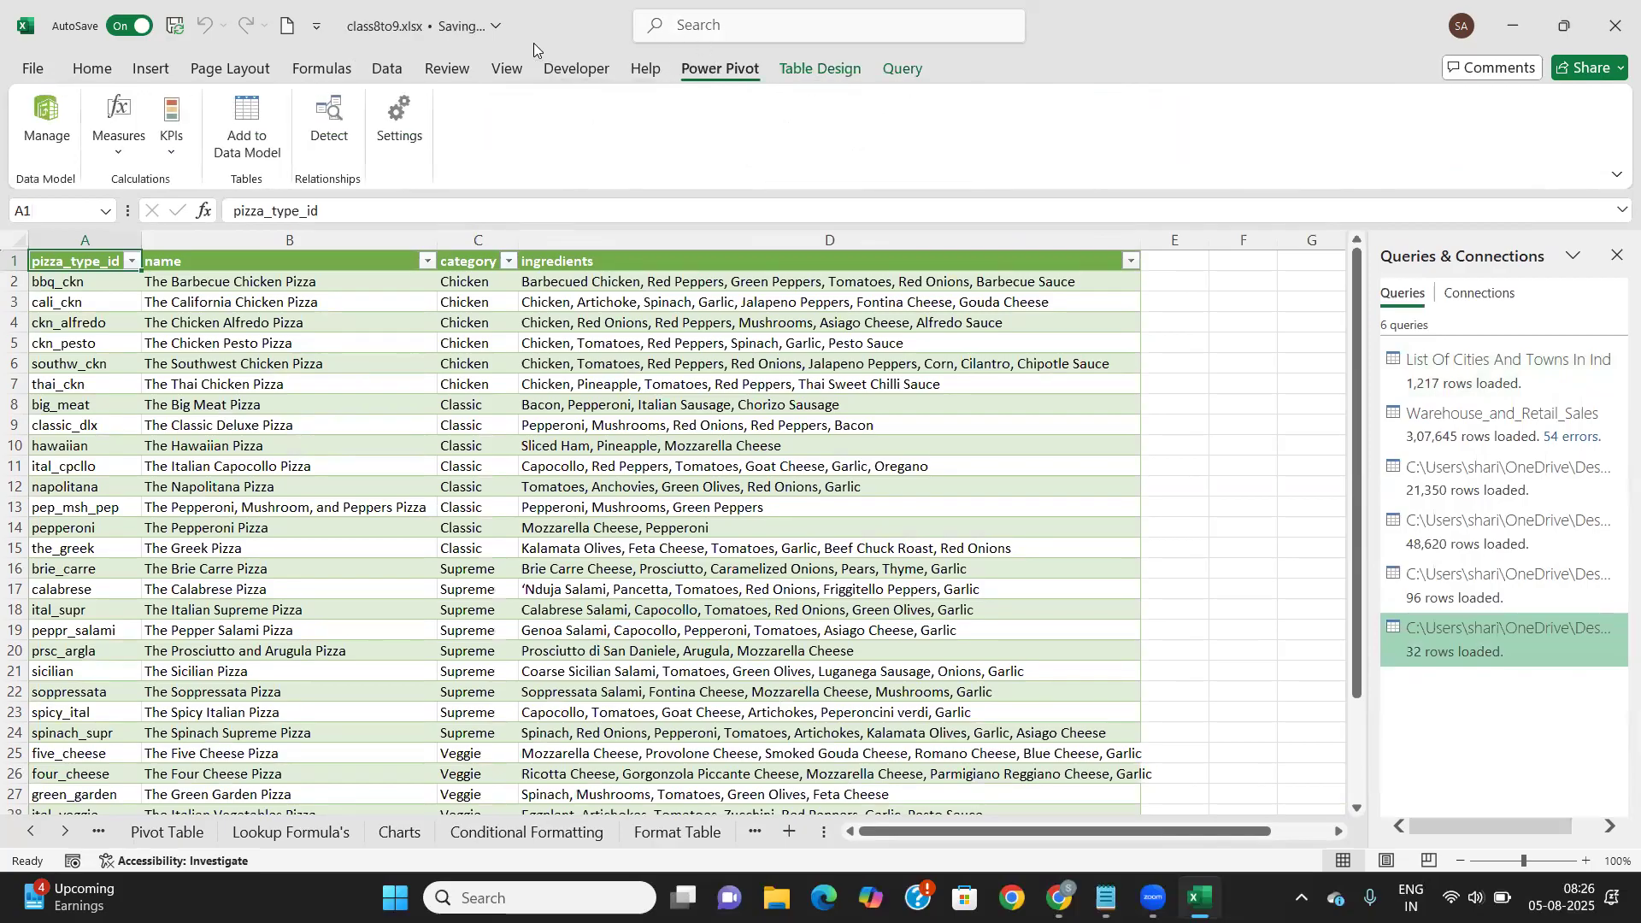
left_click(400, 72)
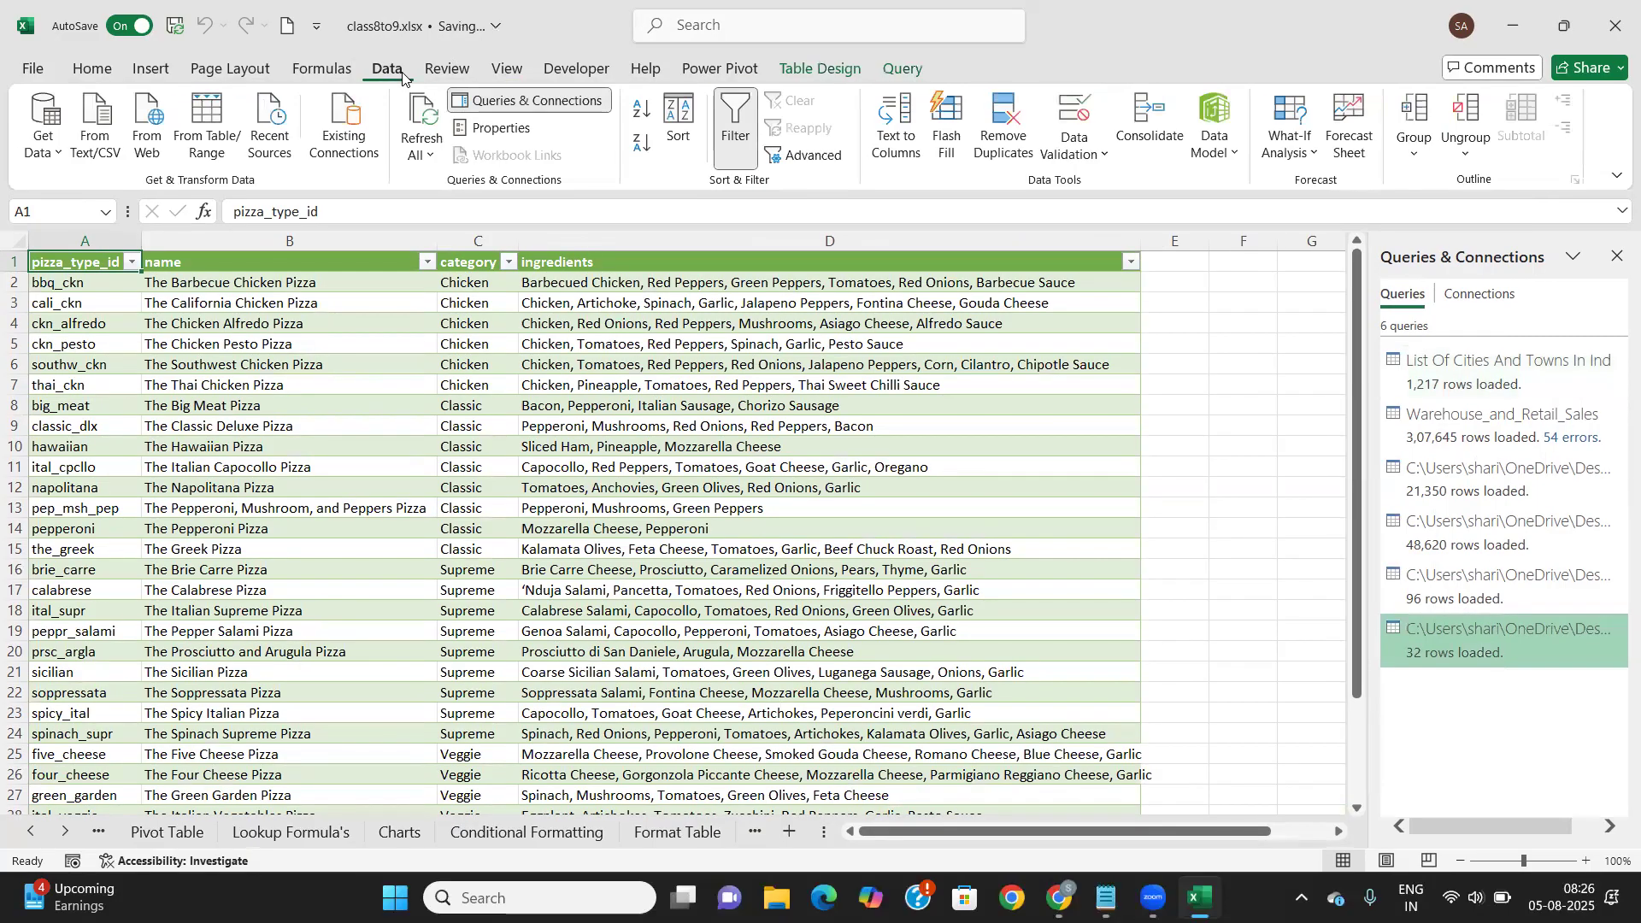
left_click(60, 144)
mouse_move(140, 236)
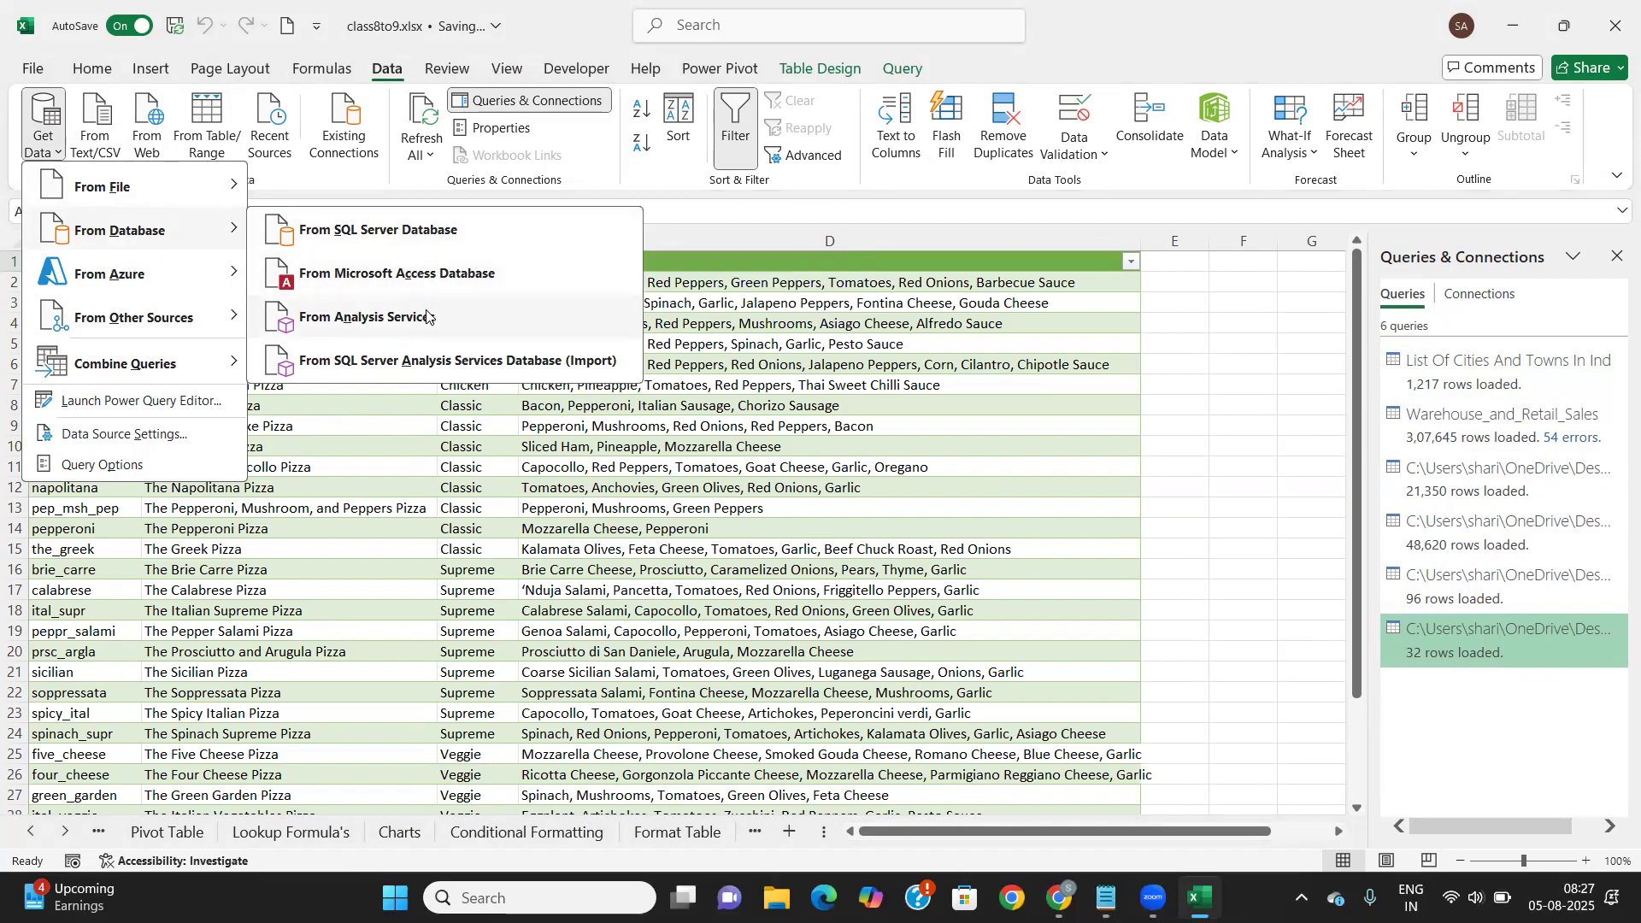
left_click(416, 233)
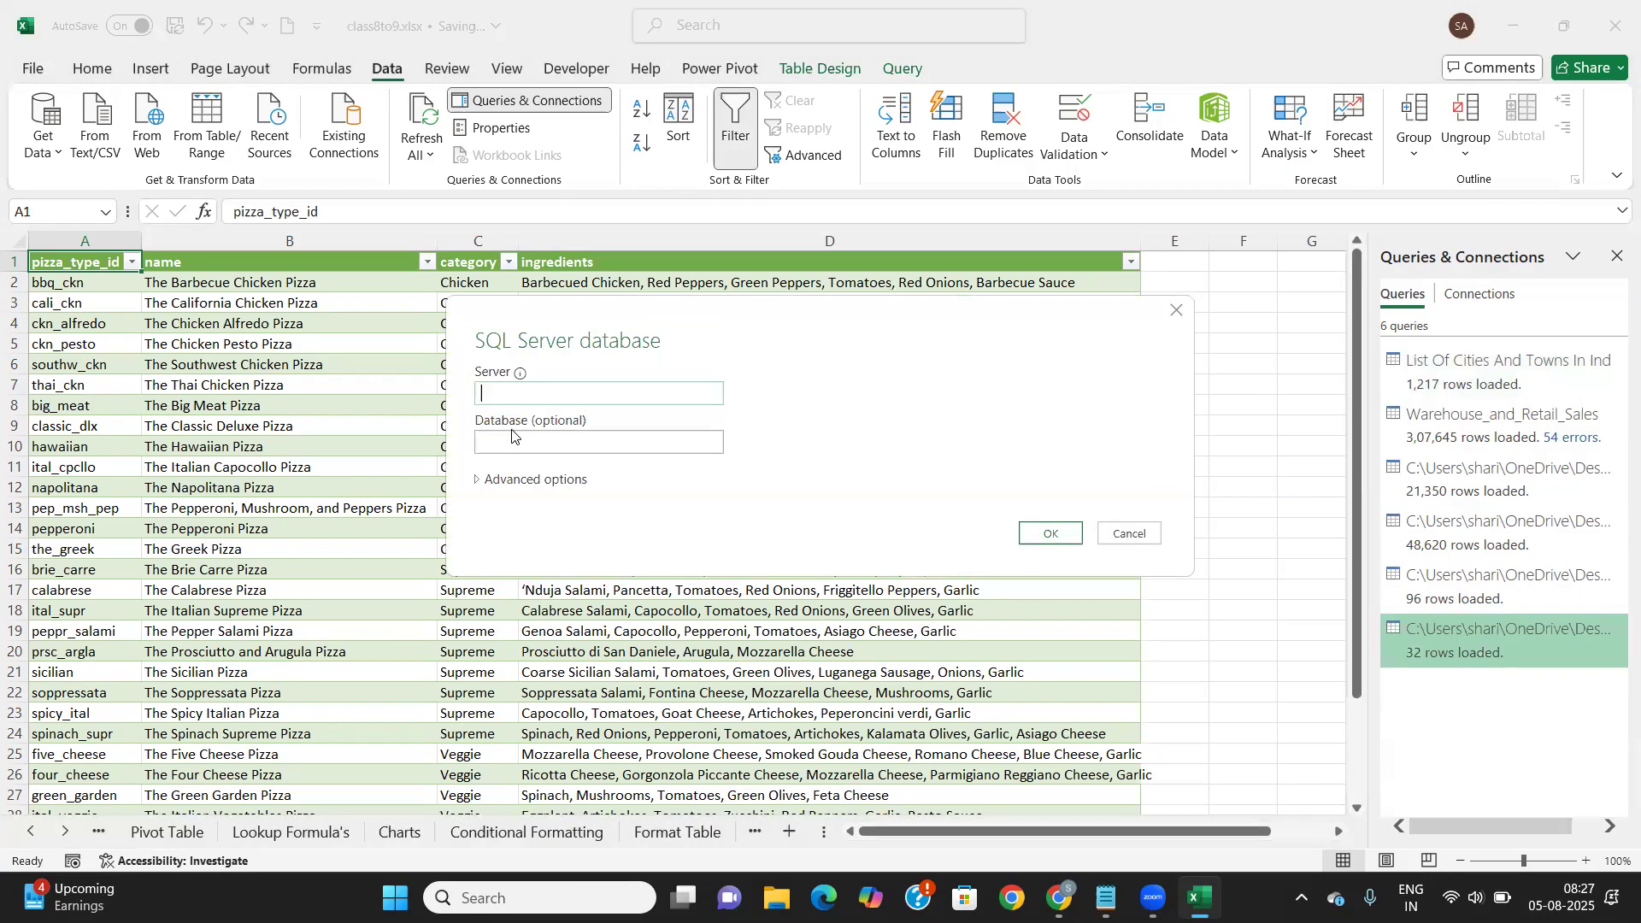
left_click(1127, 533)
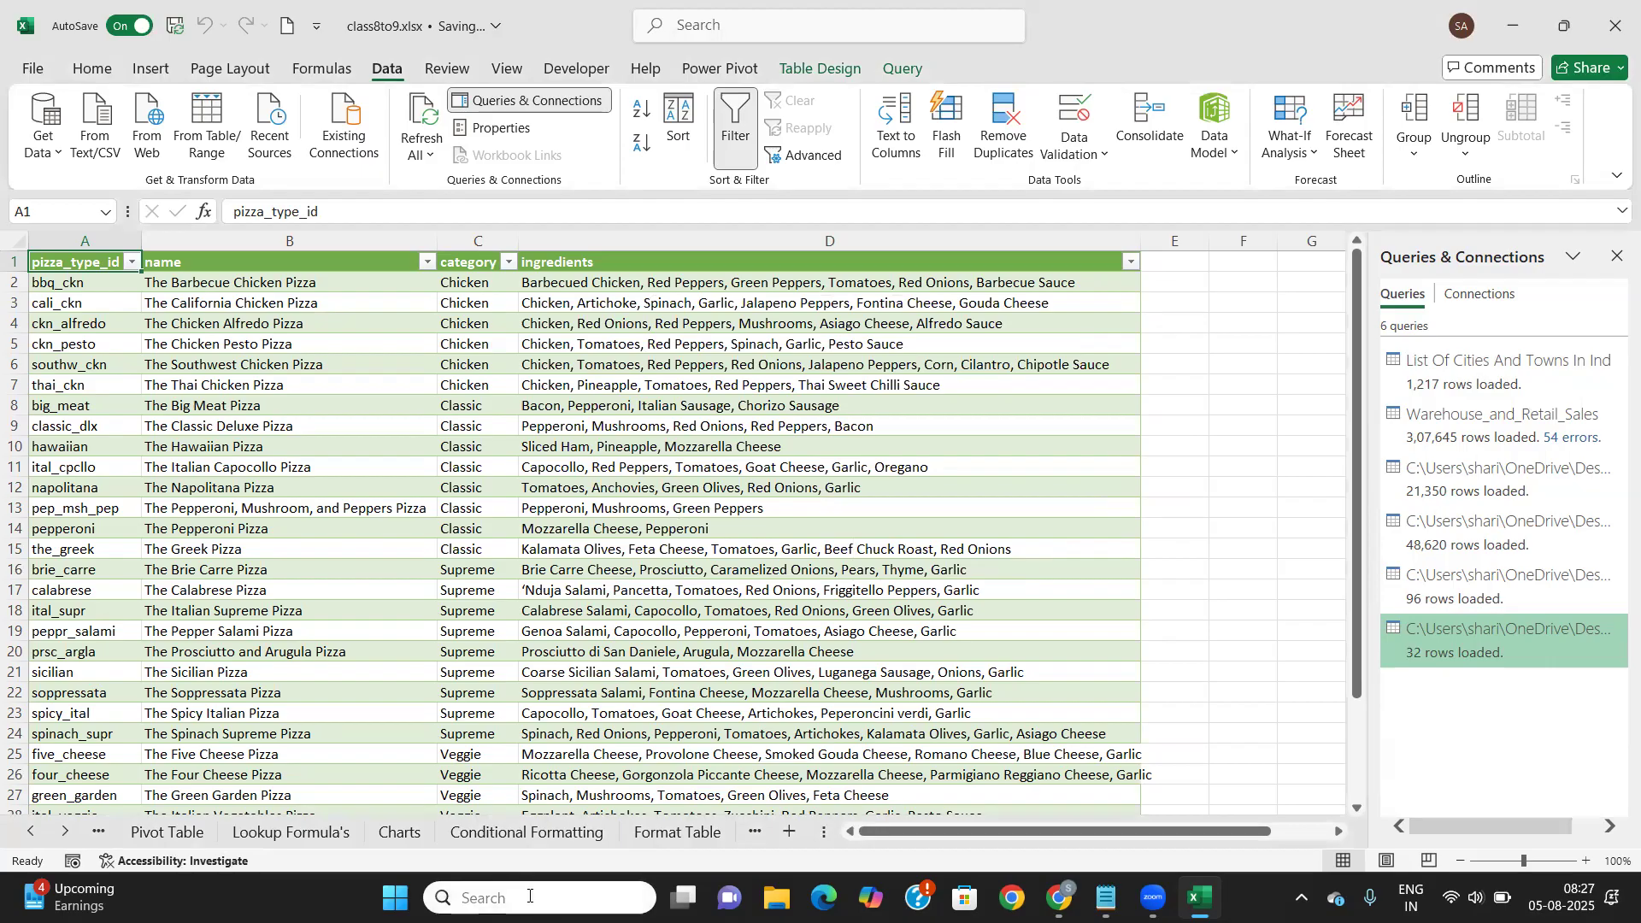
left_click(488, 897)
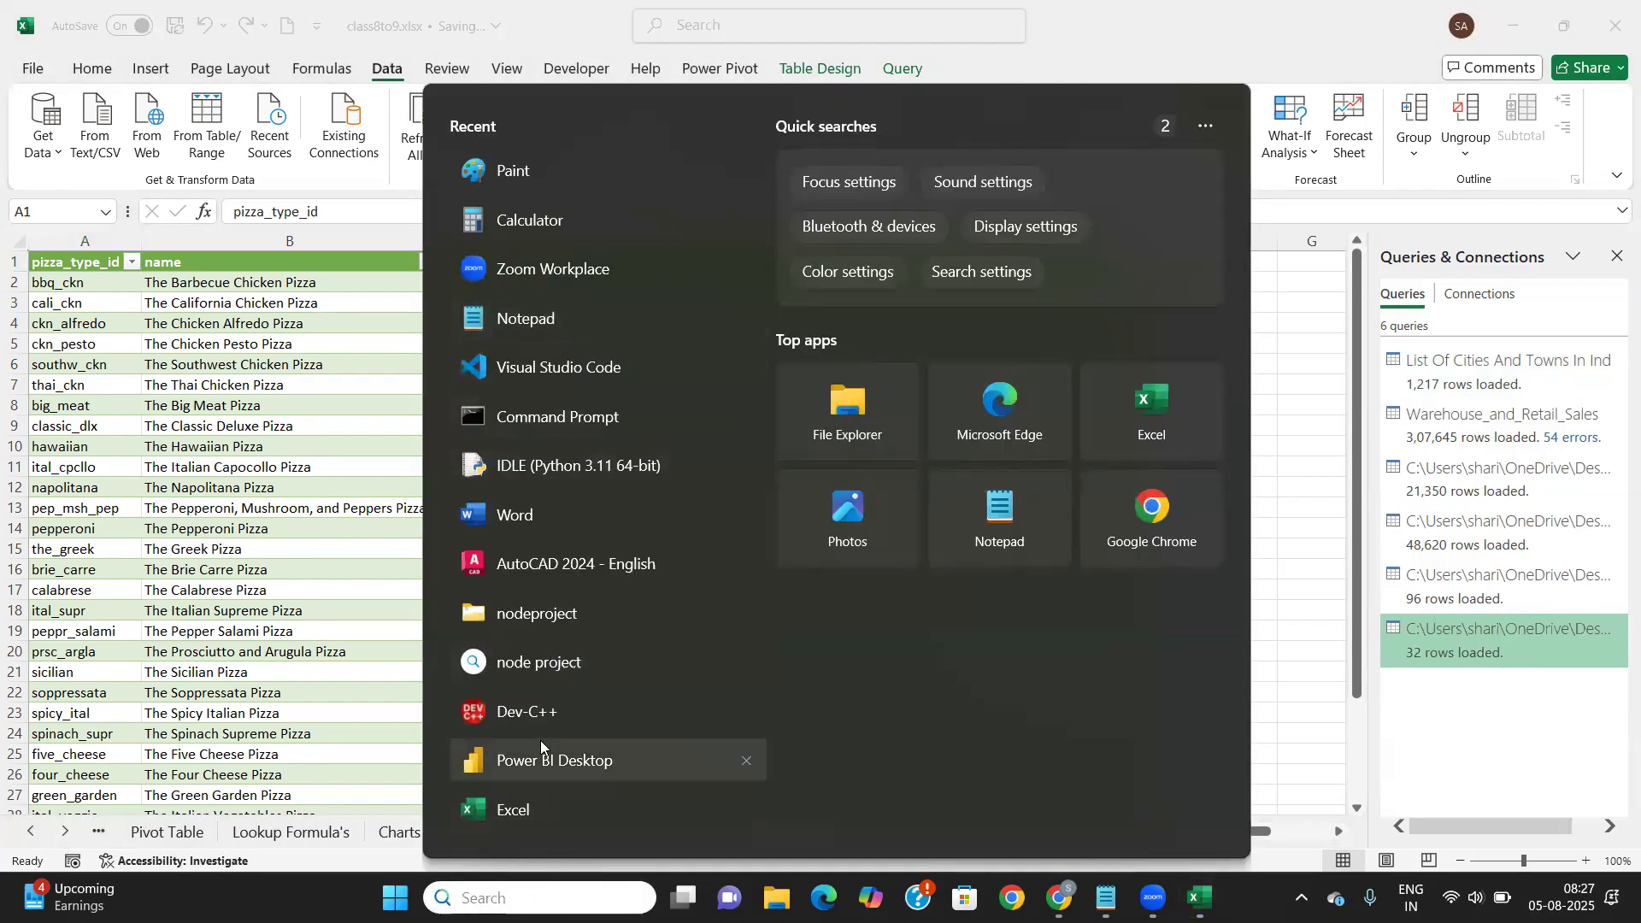
Launch SQL Server Management Studio 20 from a 'sql' search, connect to the local server, then return to Excel
type("sql")
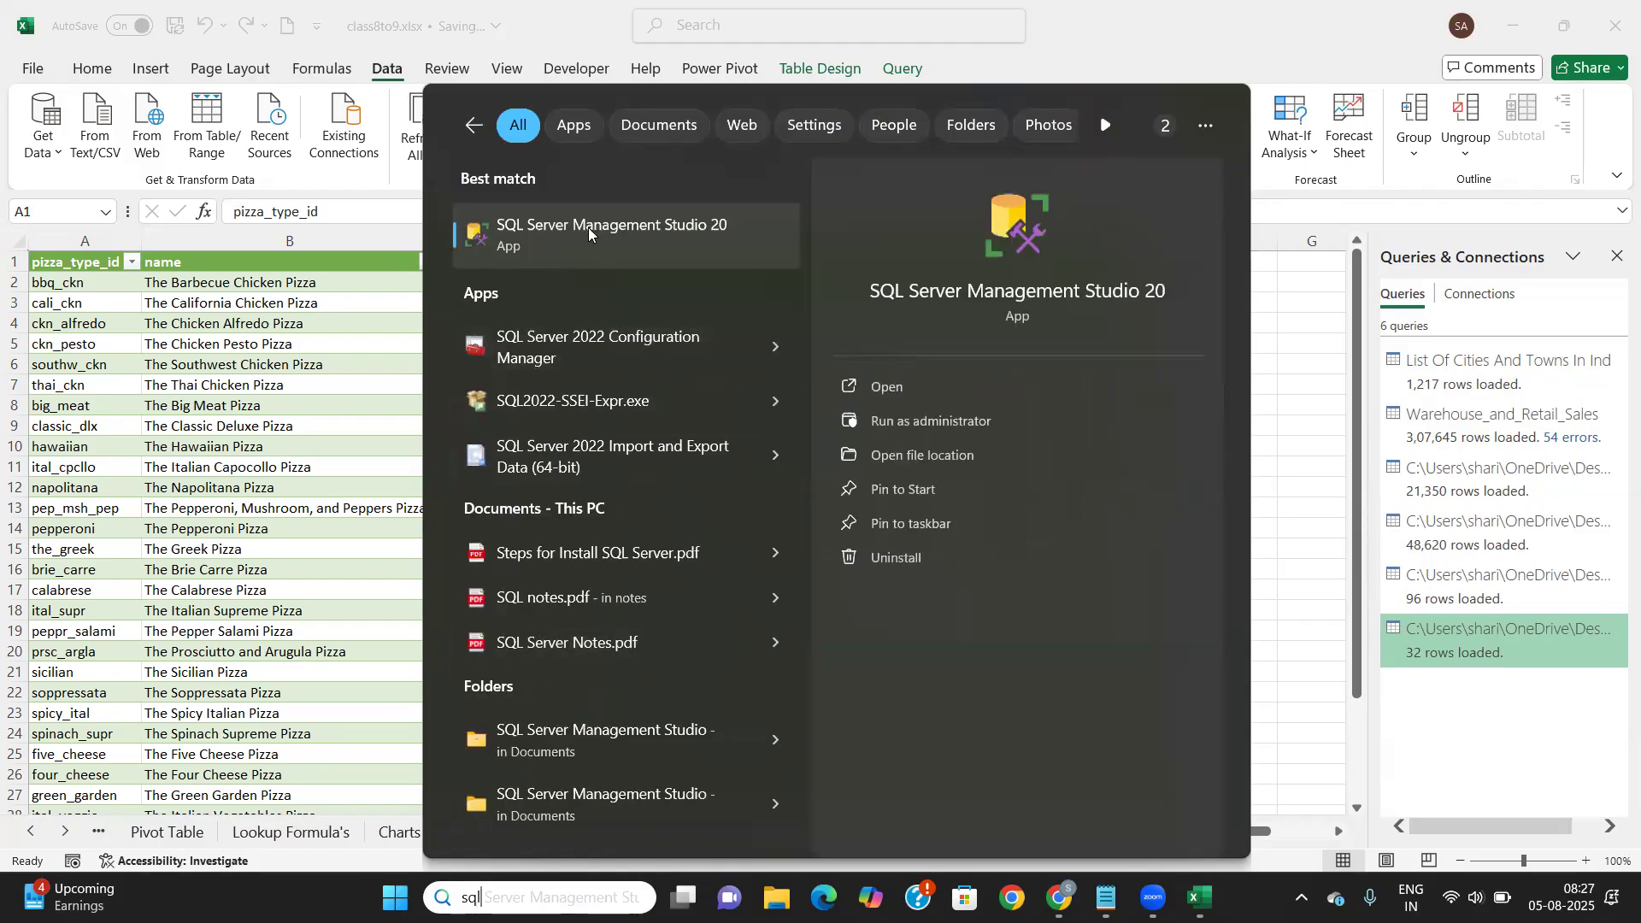
left_click(589, 231)
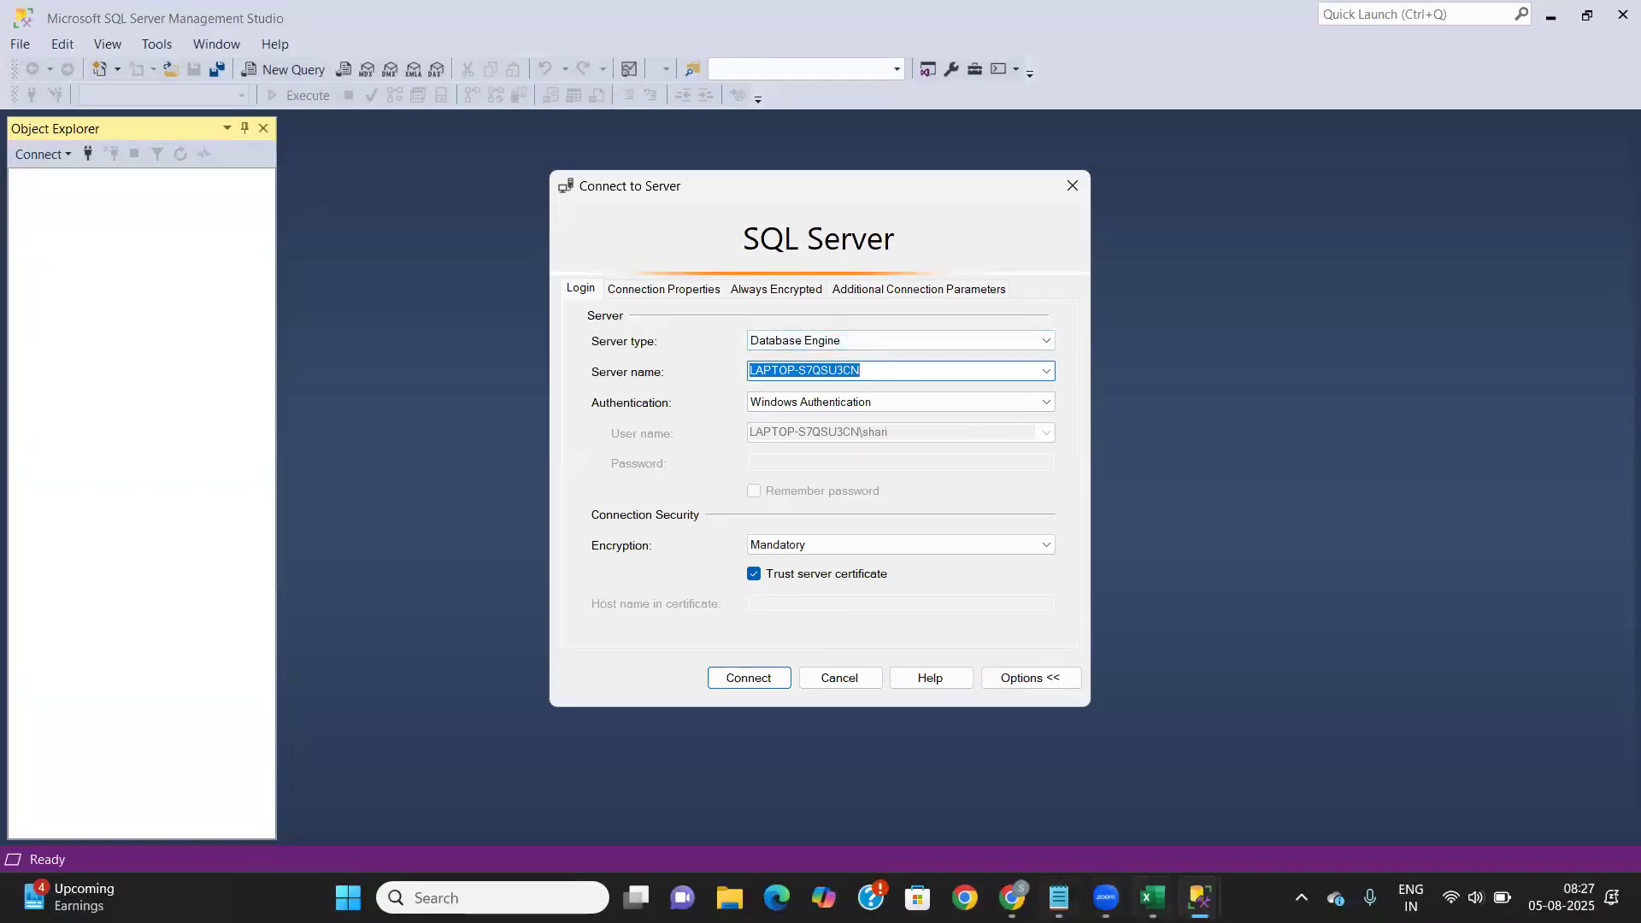
left_click(762, 677)
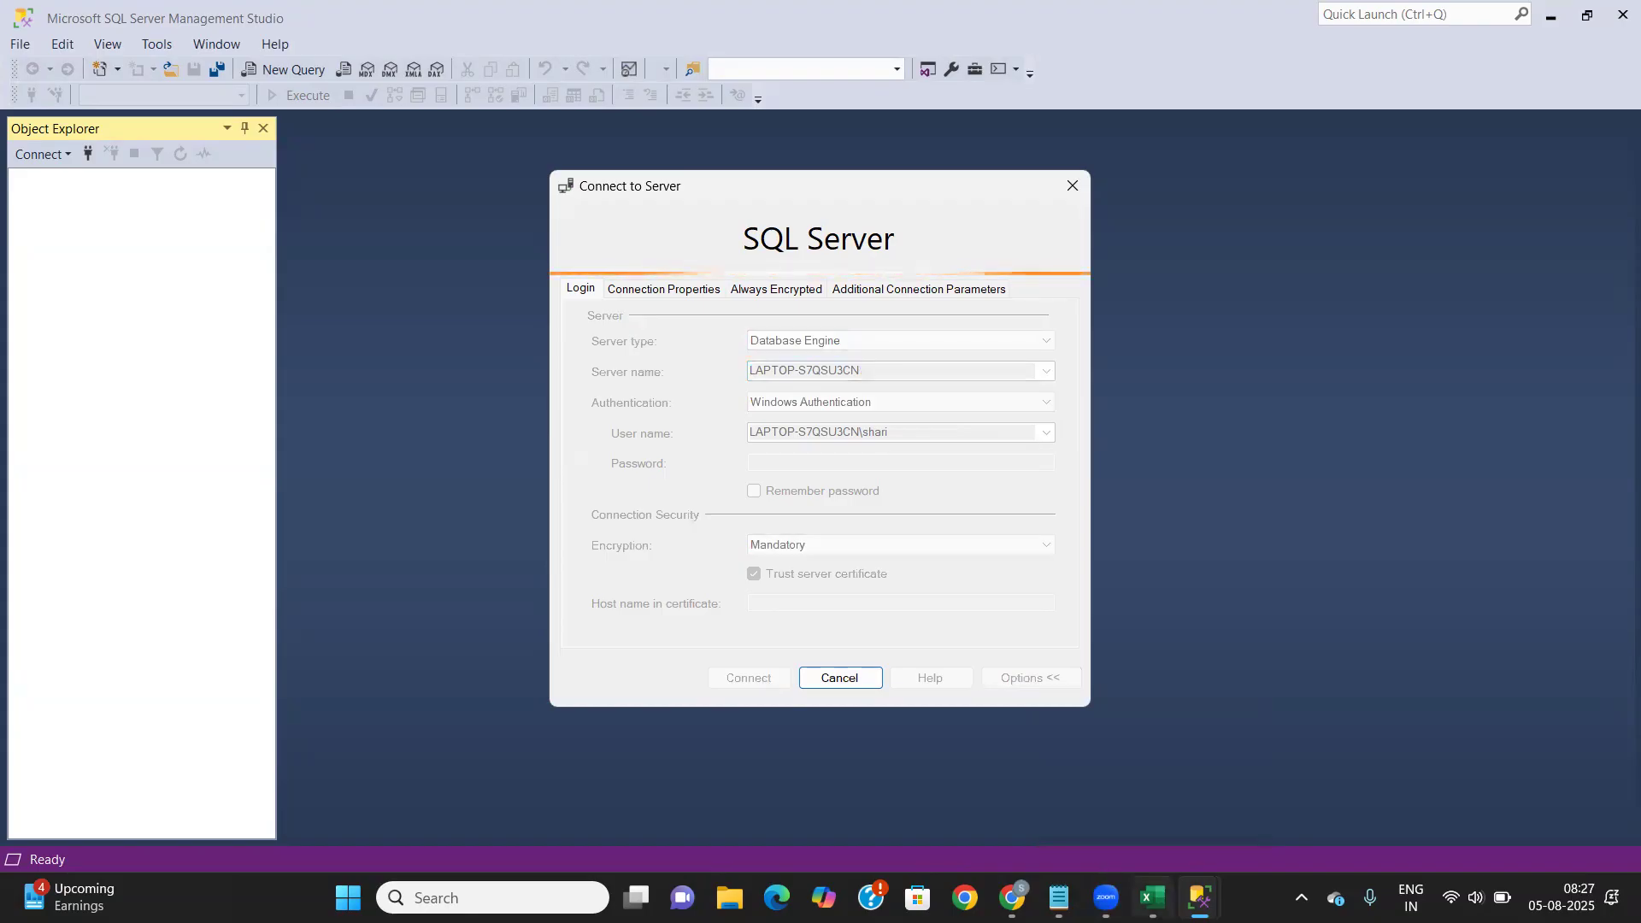
left_click(1153, 898)
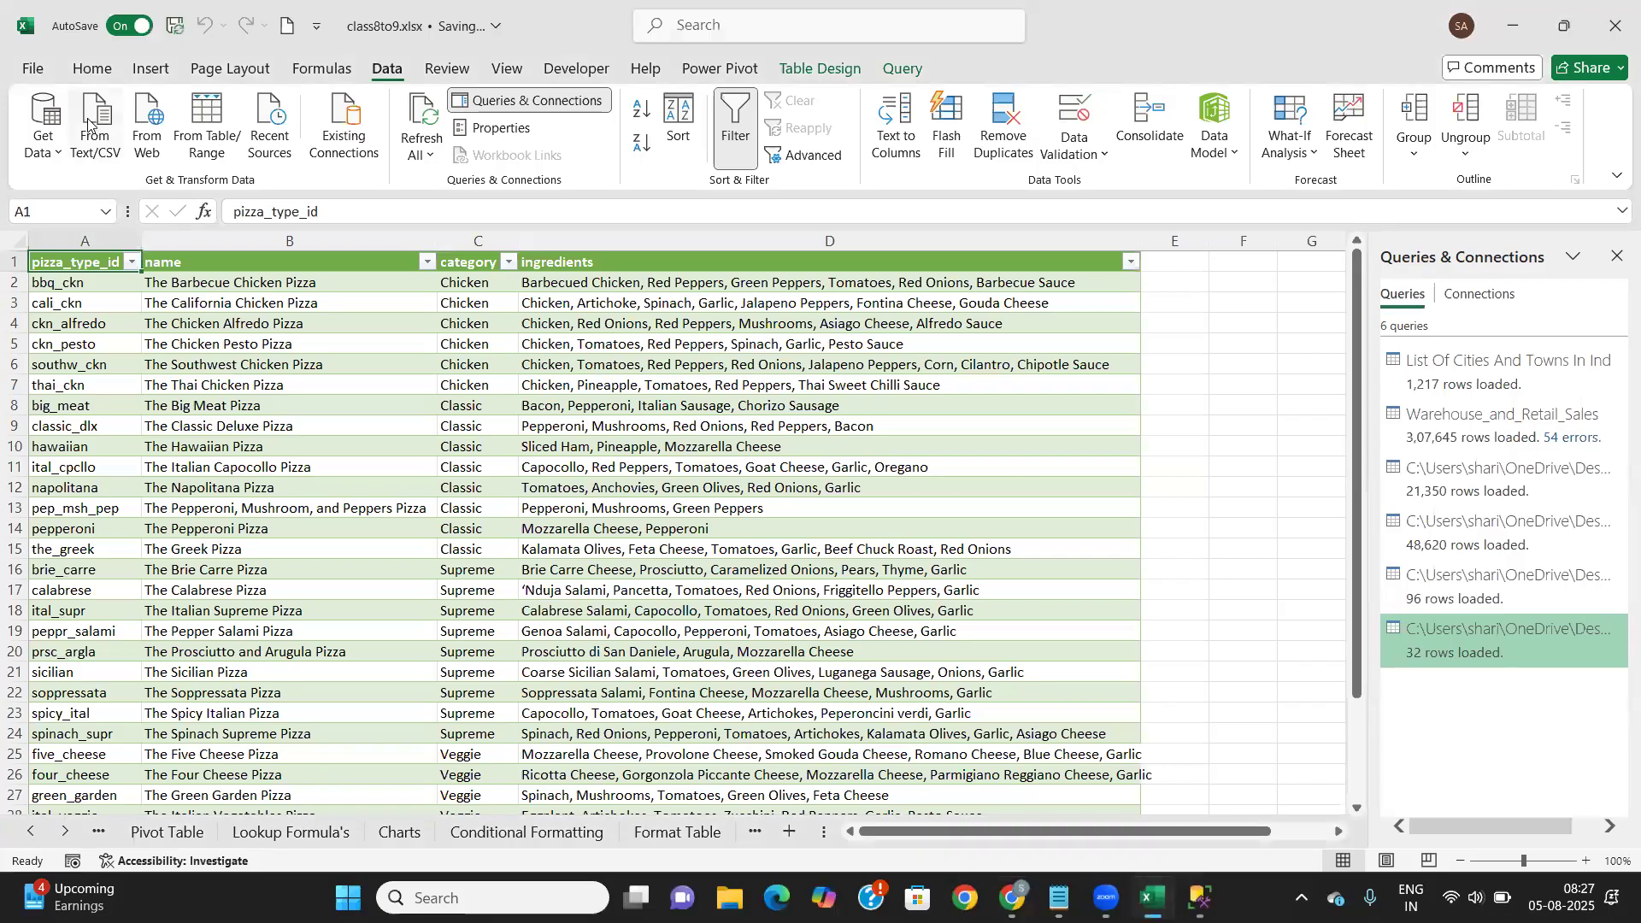
Start a SQL Server database import with server LAPTOP-S7QSU3CN pasted into the Server field
left_click(64, 154)
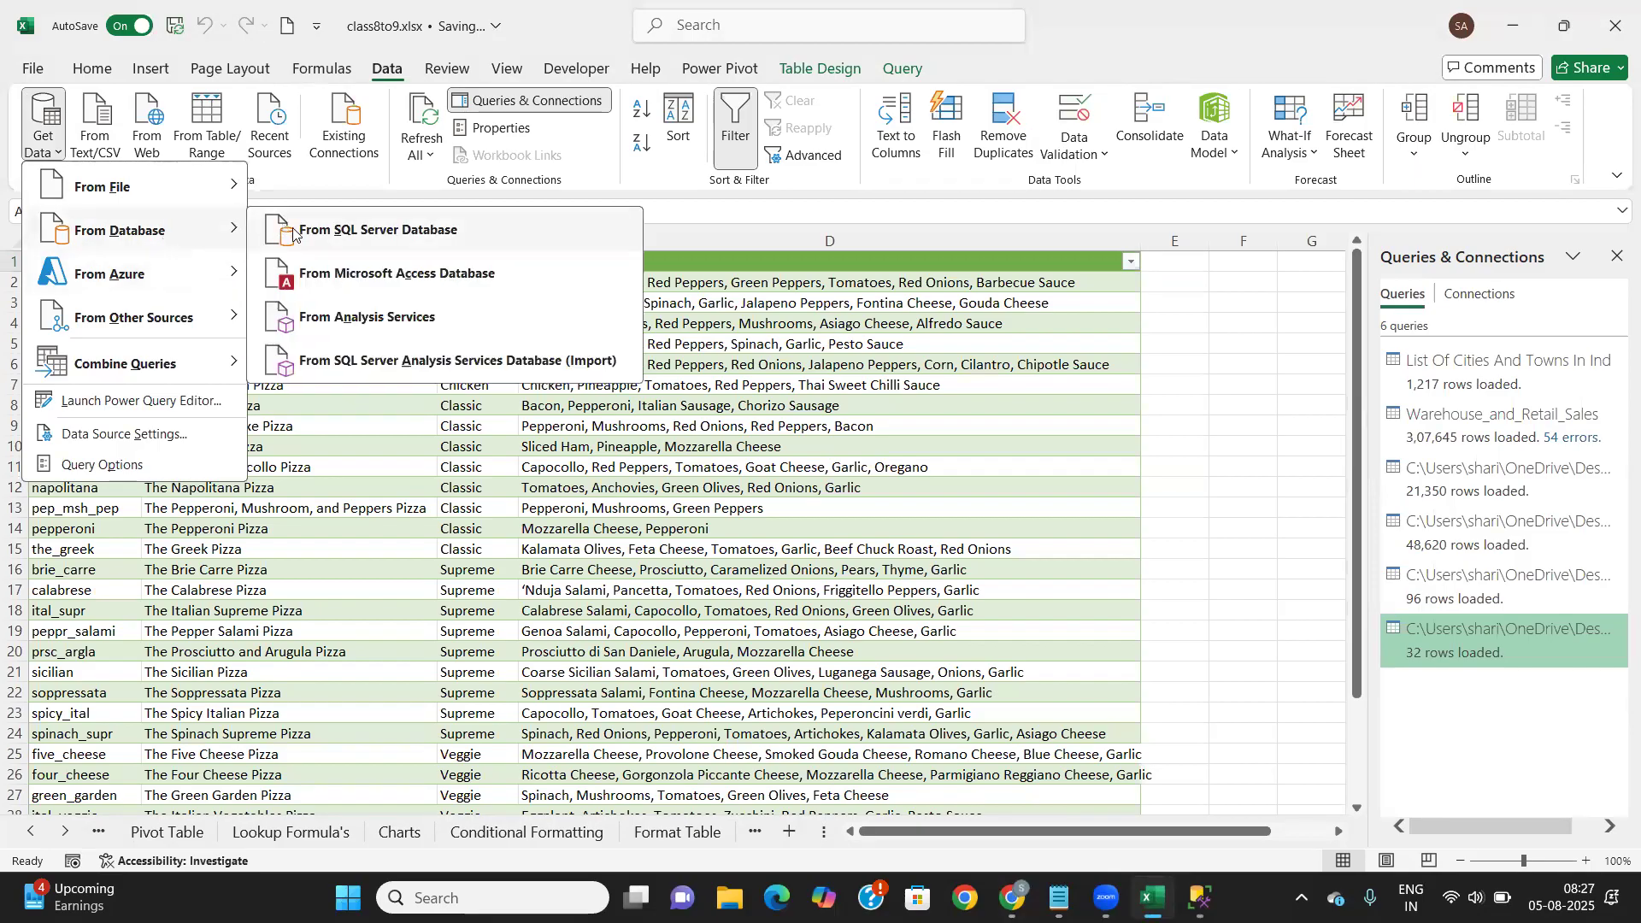
left_click(345, 231)
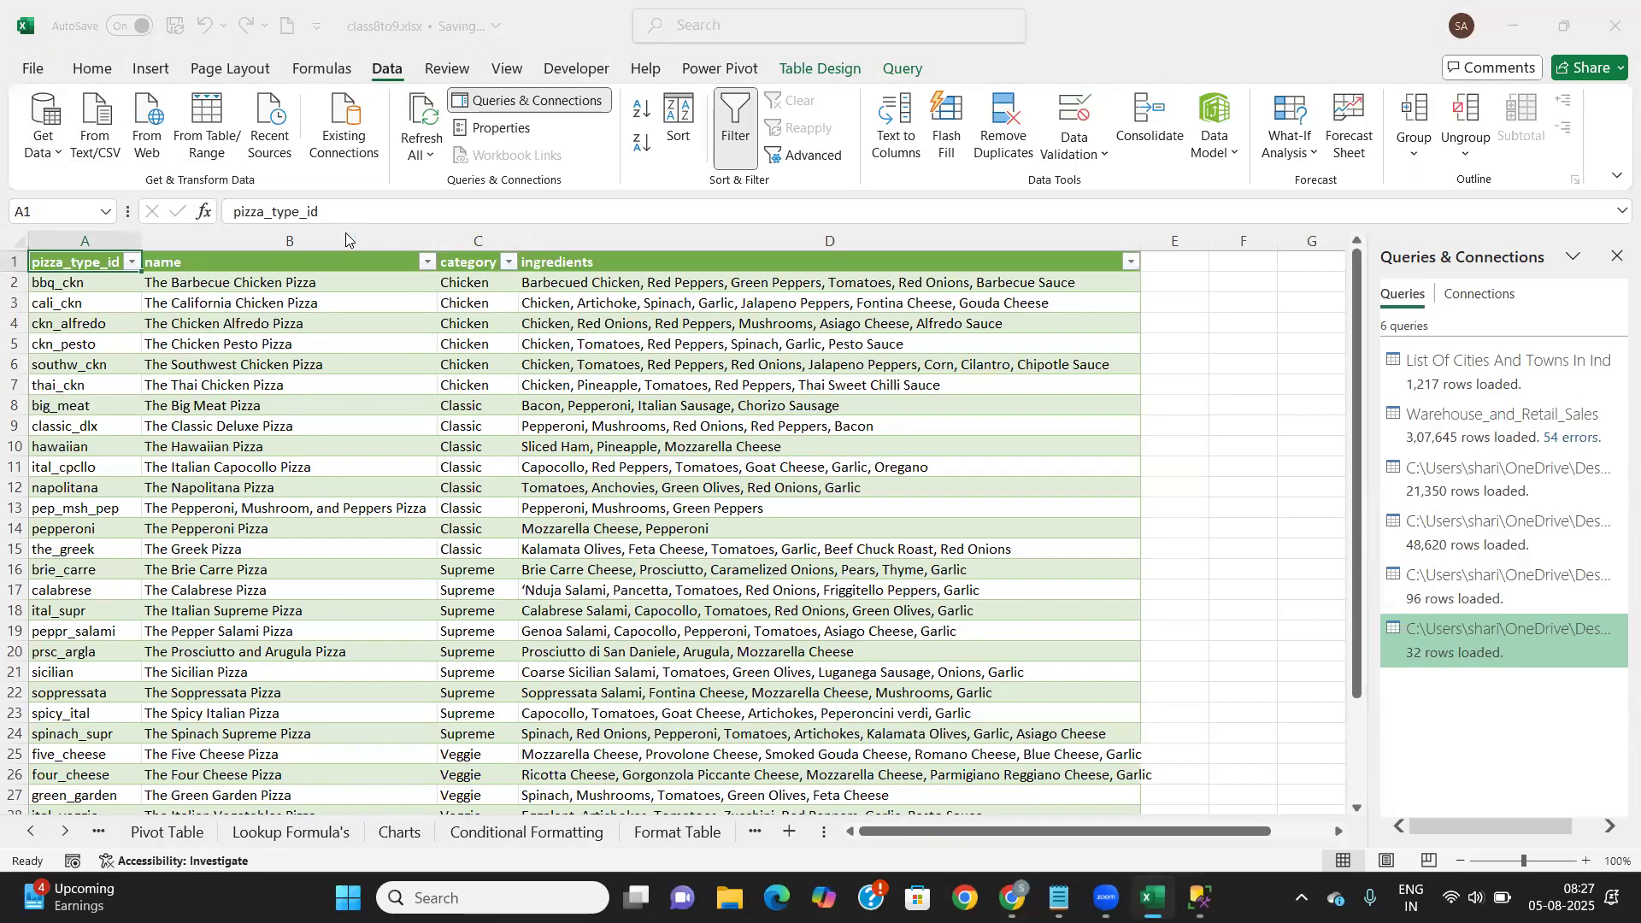
type("LAPTOP-S7QSU3CN")
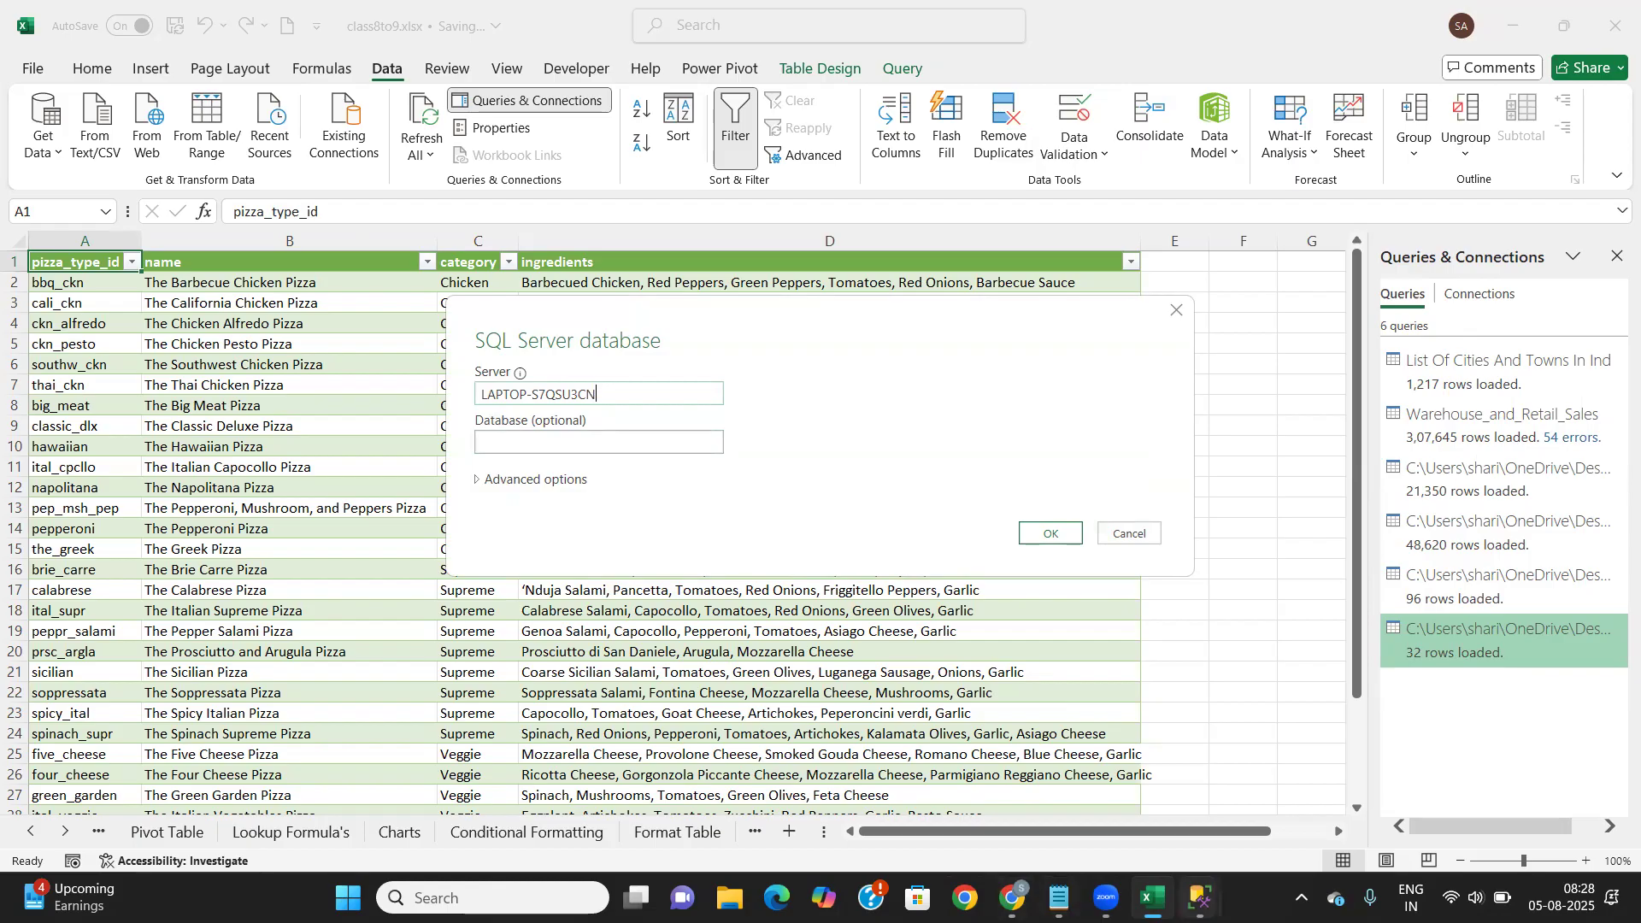
mouse_move(1059, 898)
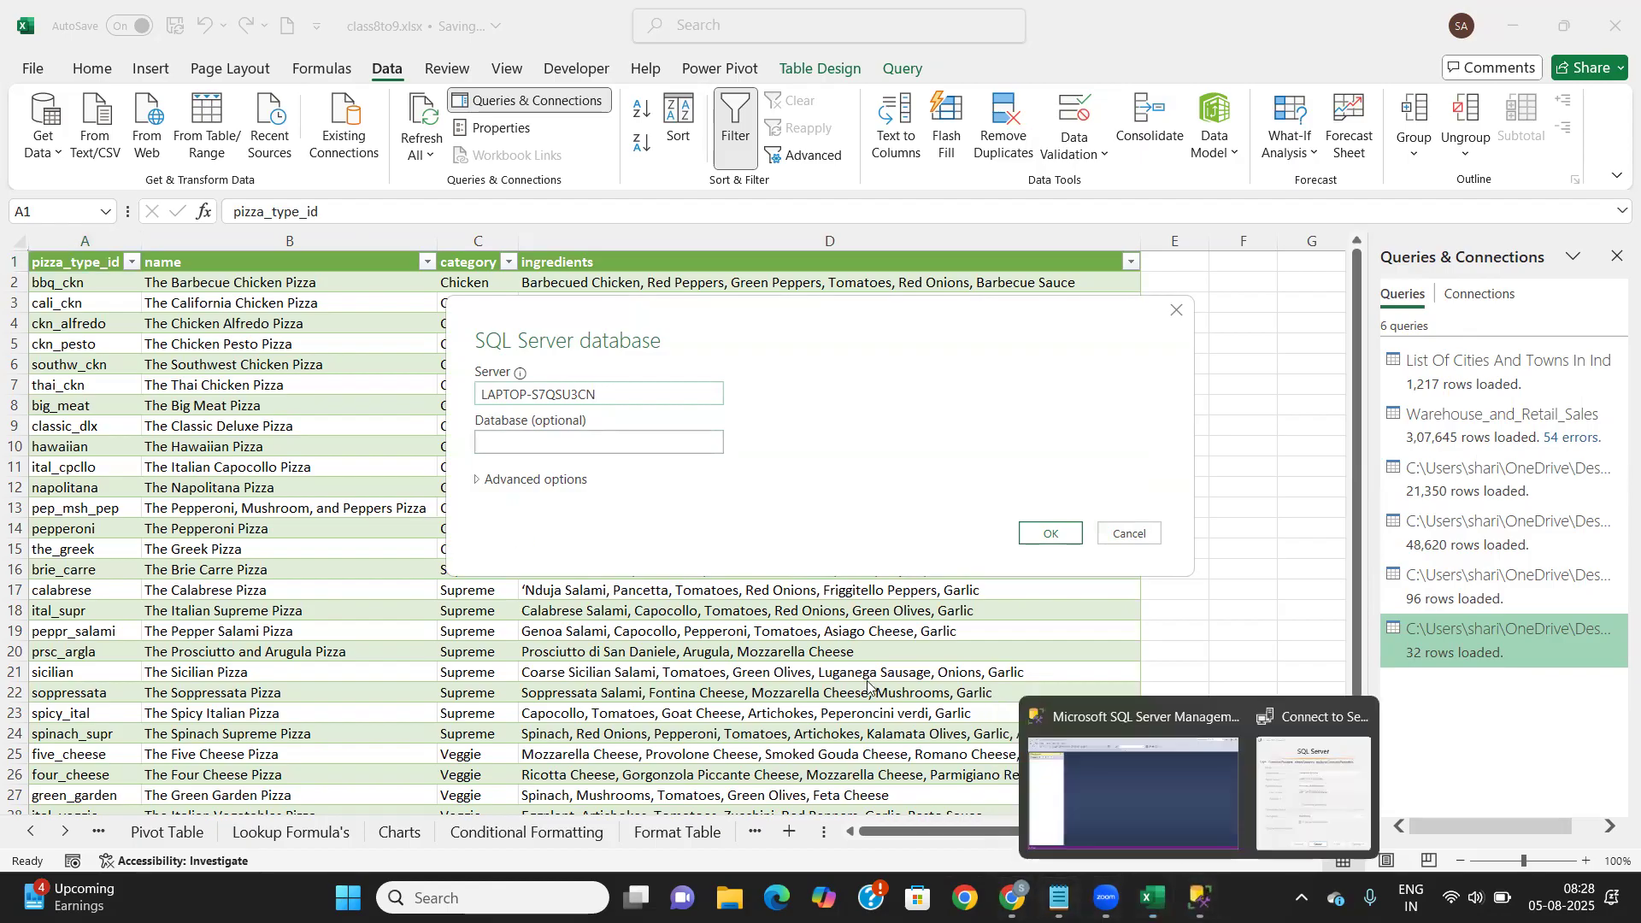
In SSMS, dismiss the cannot-connect error and retry connecting to the server
left_click(1132, 808)
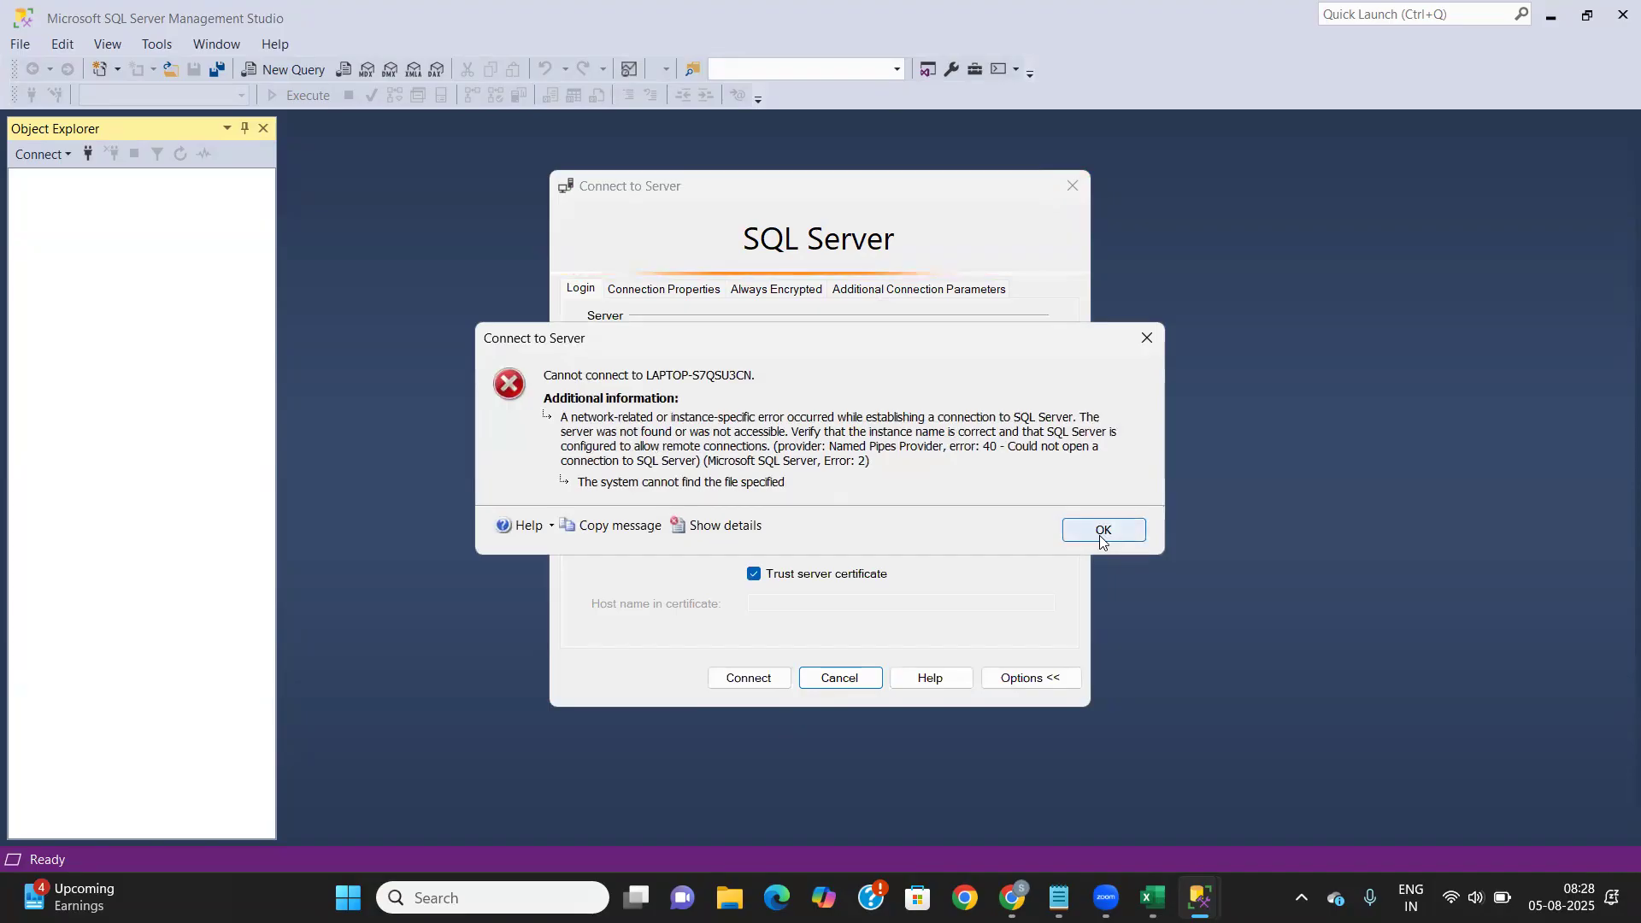
left_click(1102, 532)
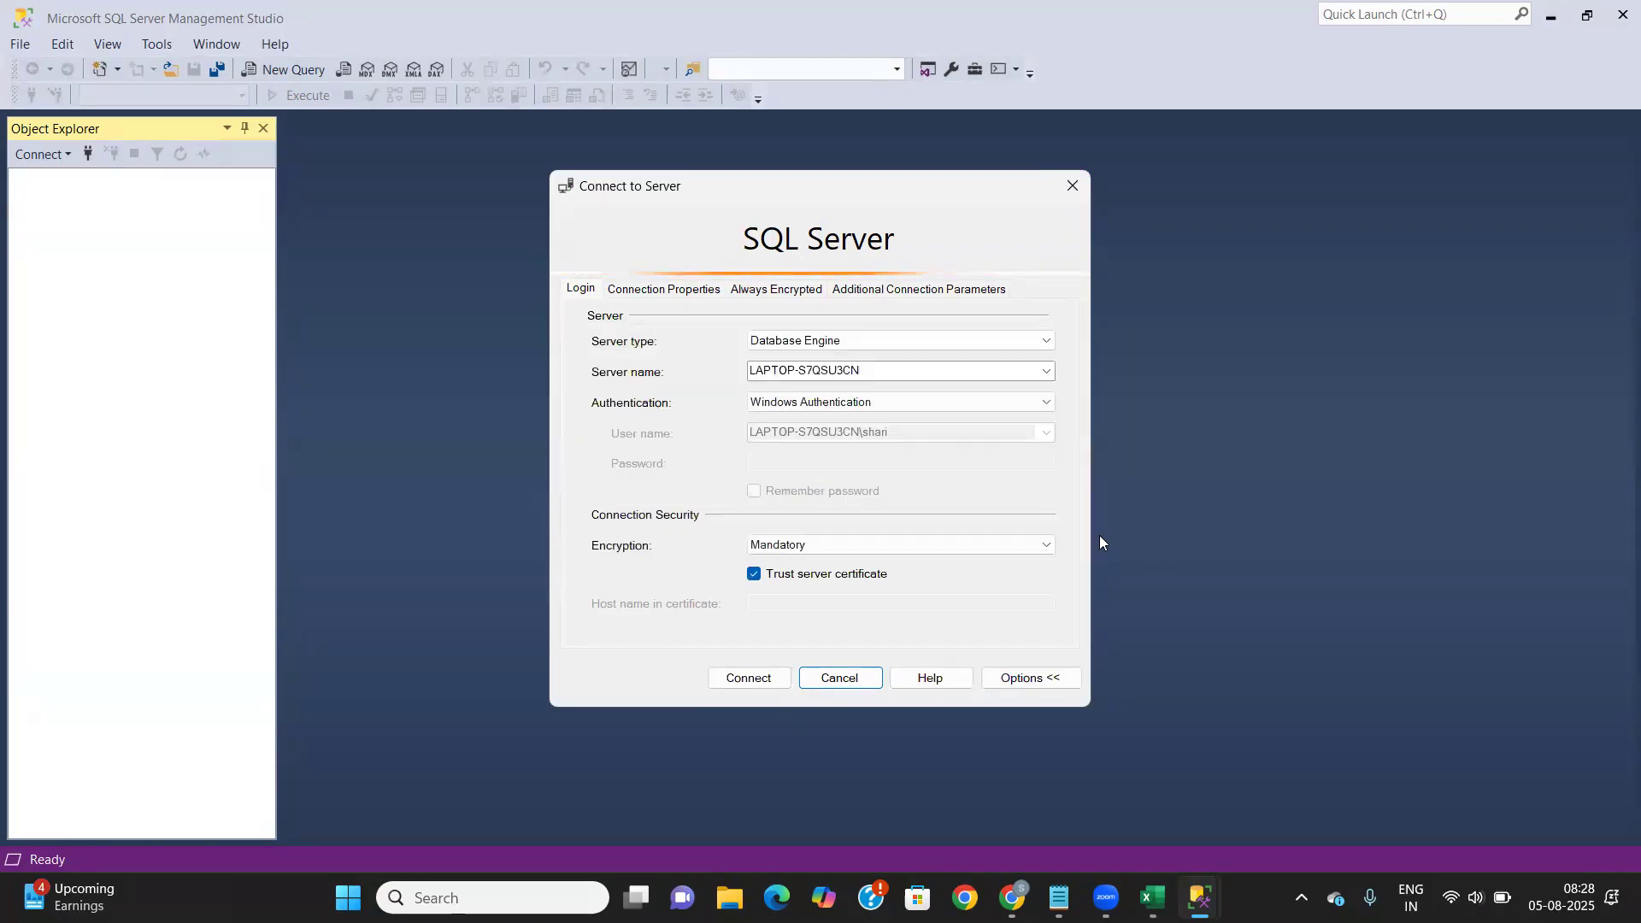
left_click(745, 678)
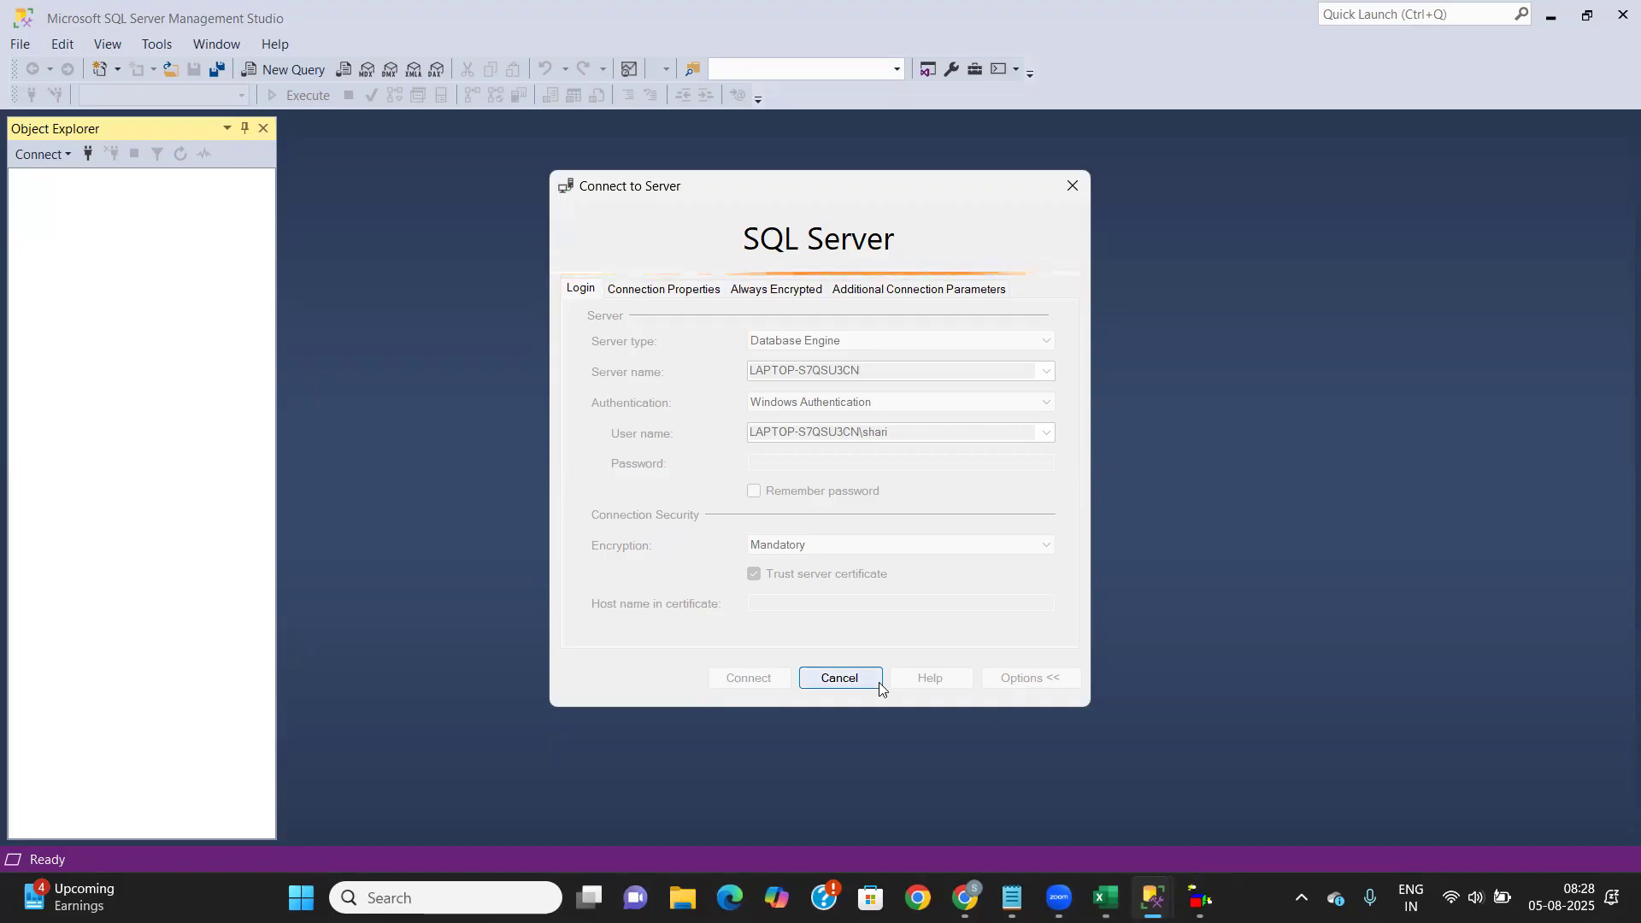
Close the two Windows Script Host error windows, including Maintenance.vbs, and return to Excel
mouse_move(1200, 898)
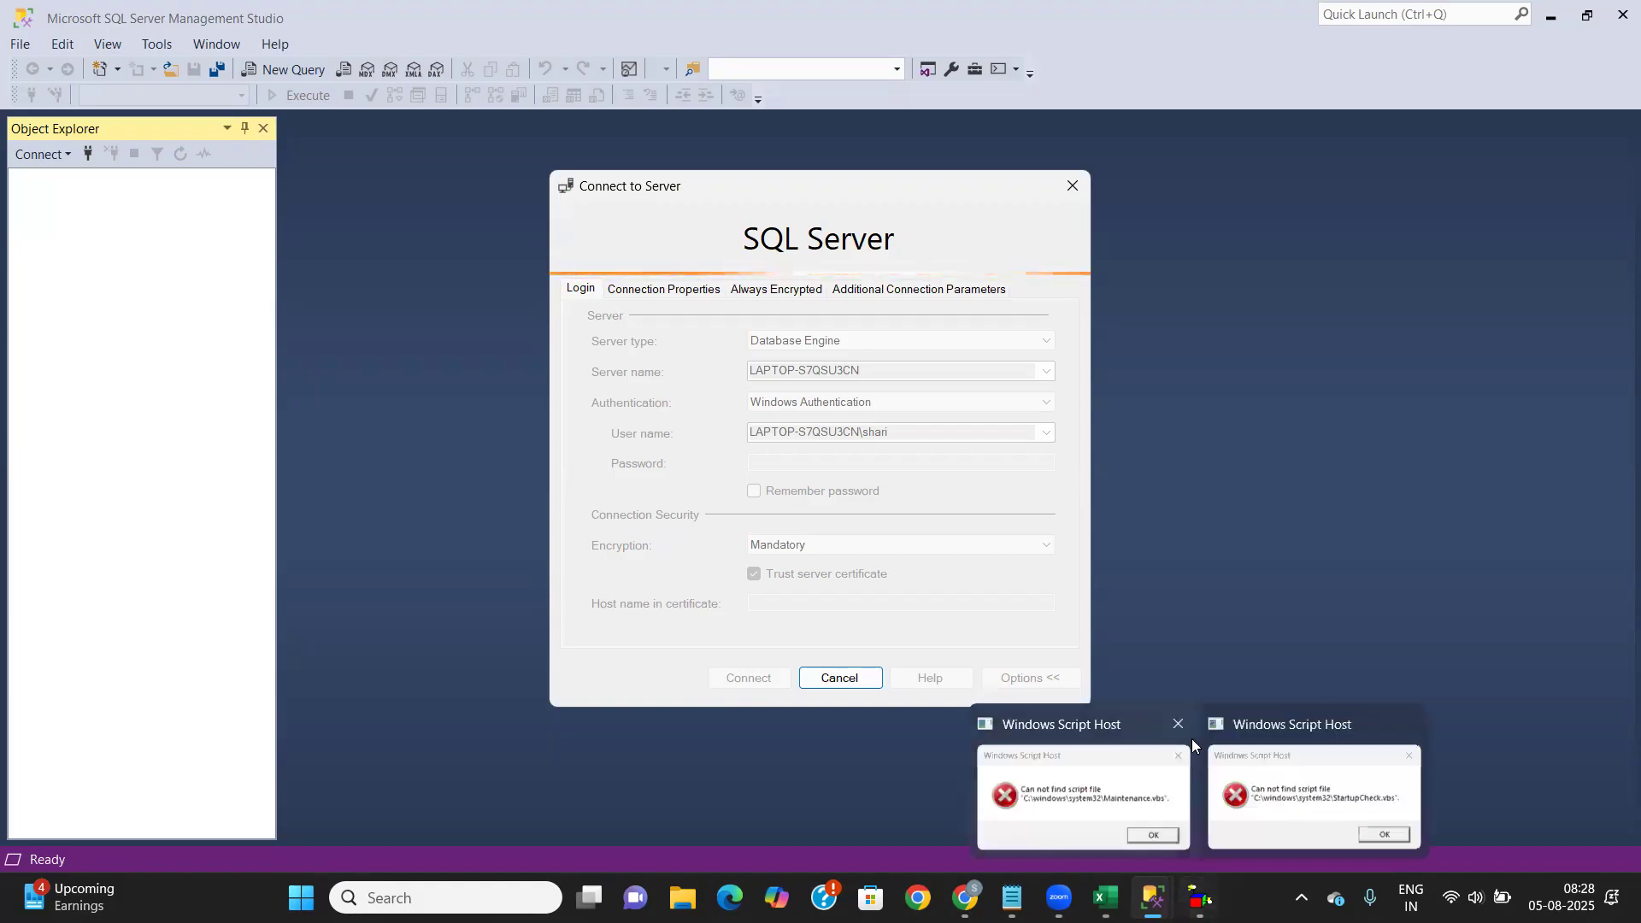
left_click(1179, 724)
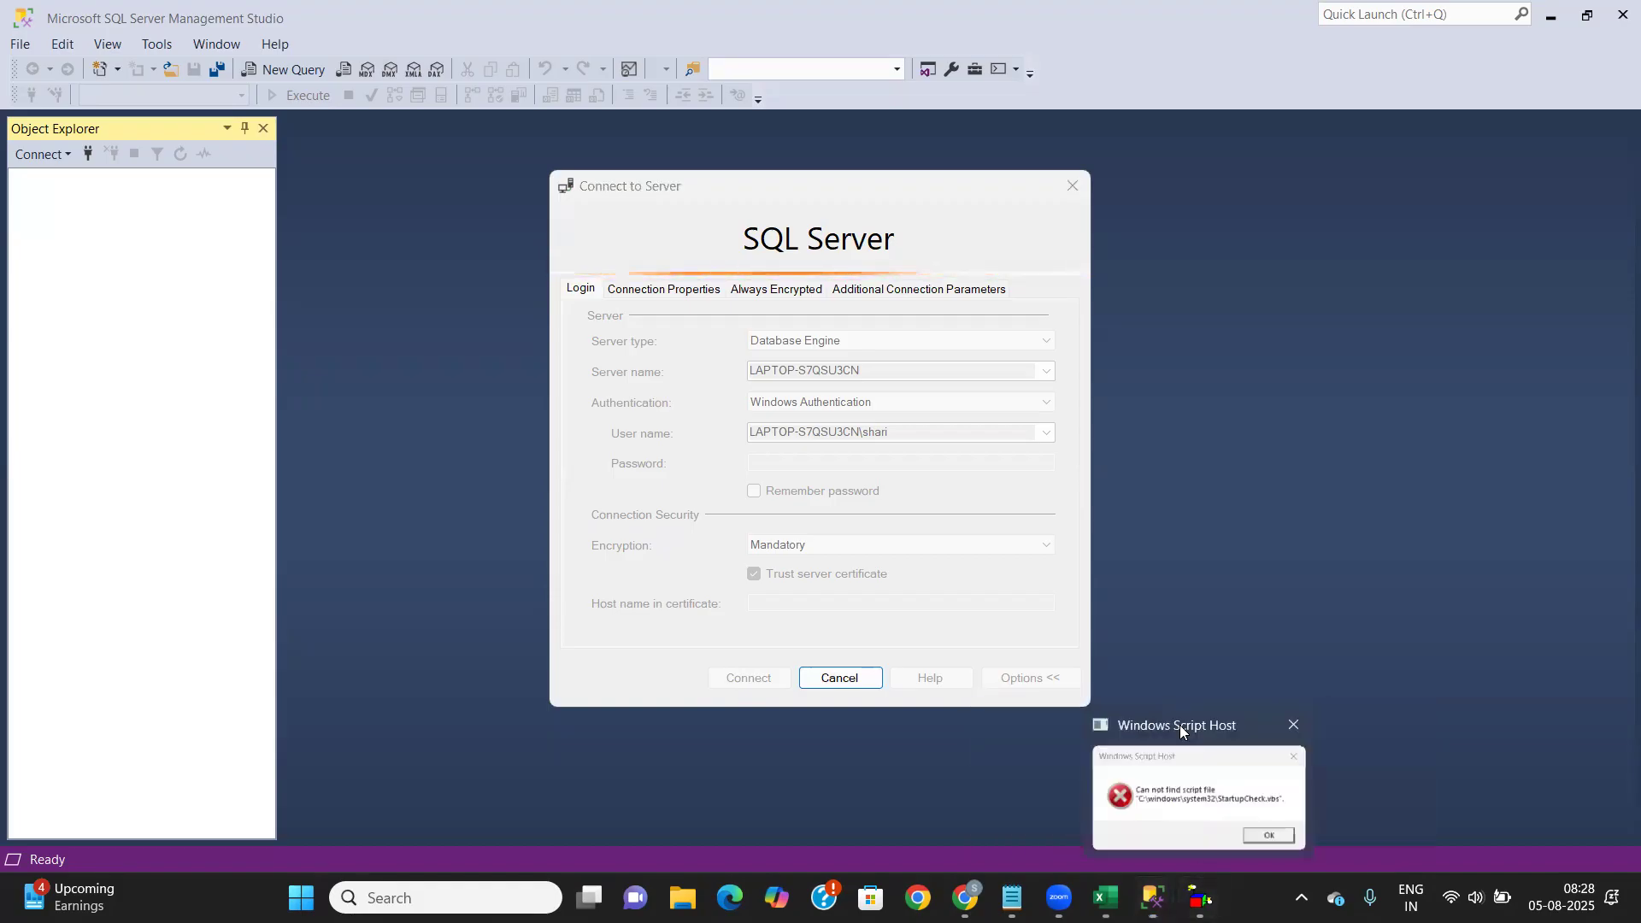
left_click(1289, 732)
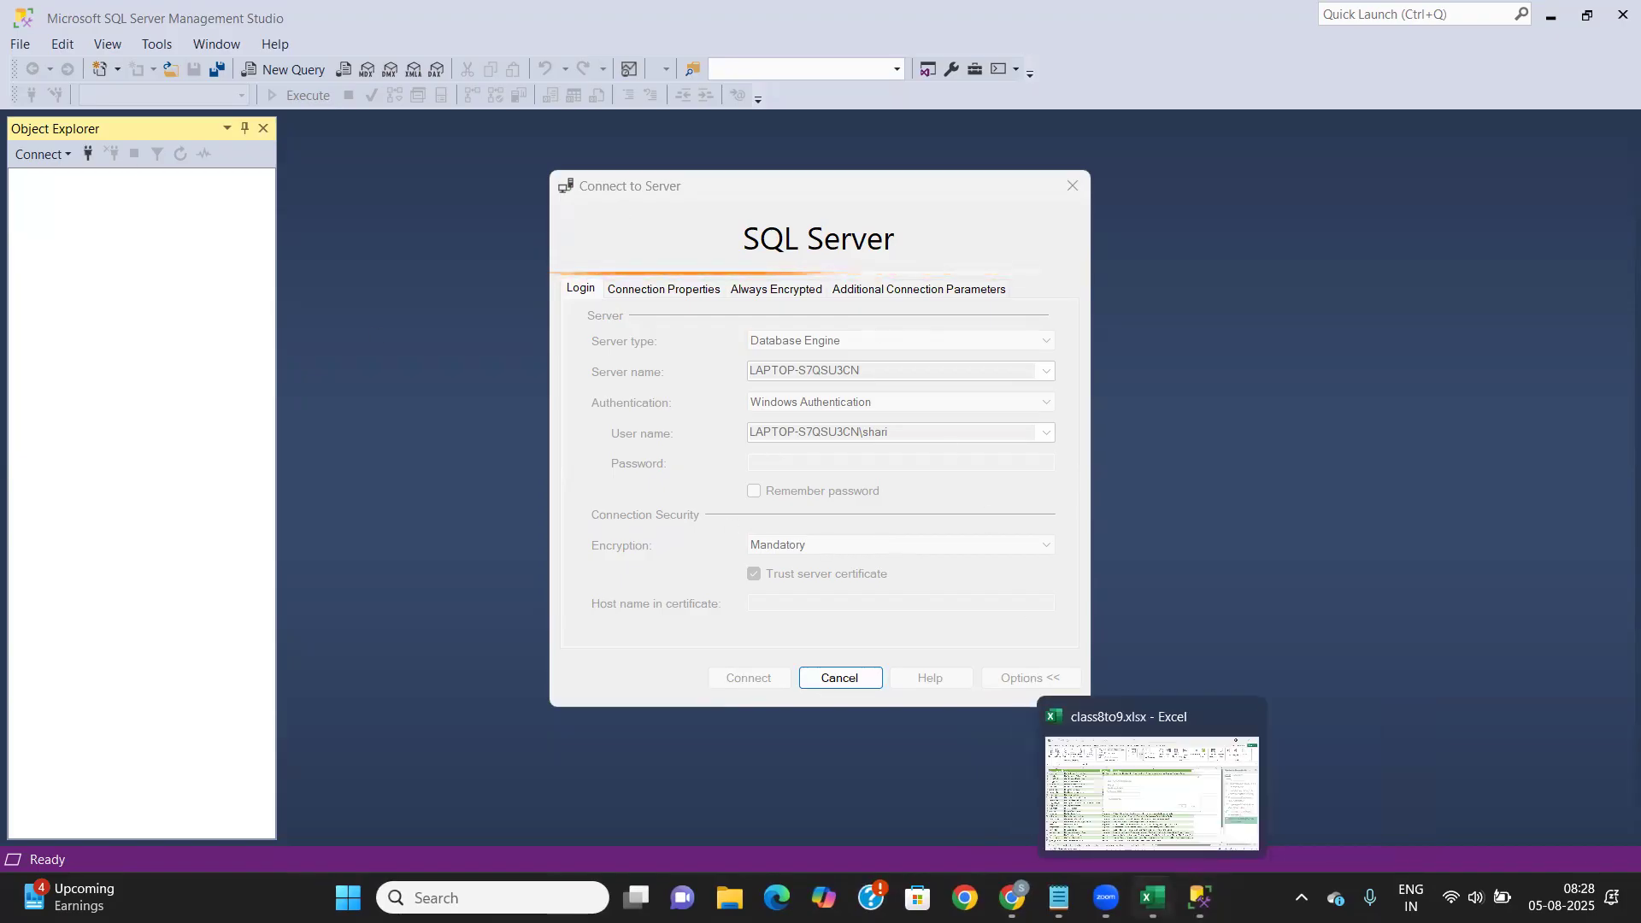
left_click(1152, 898)
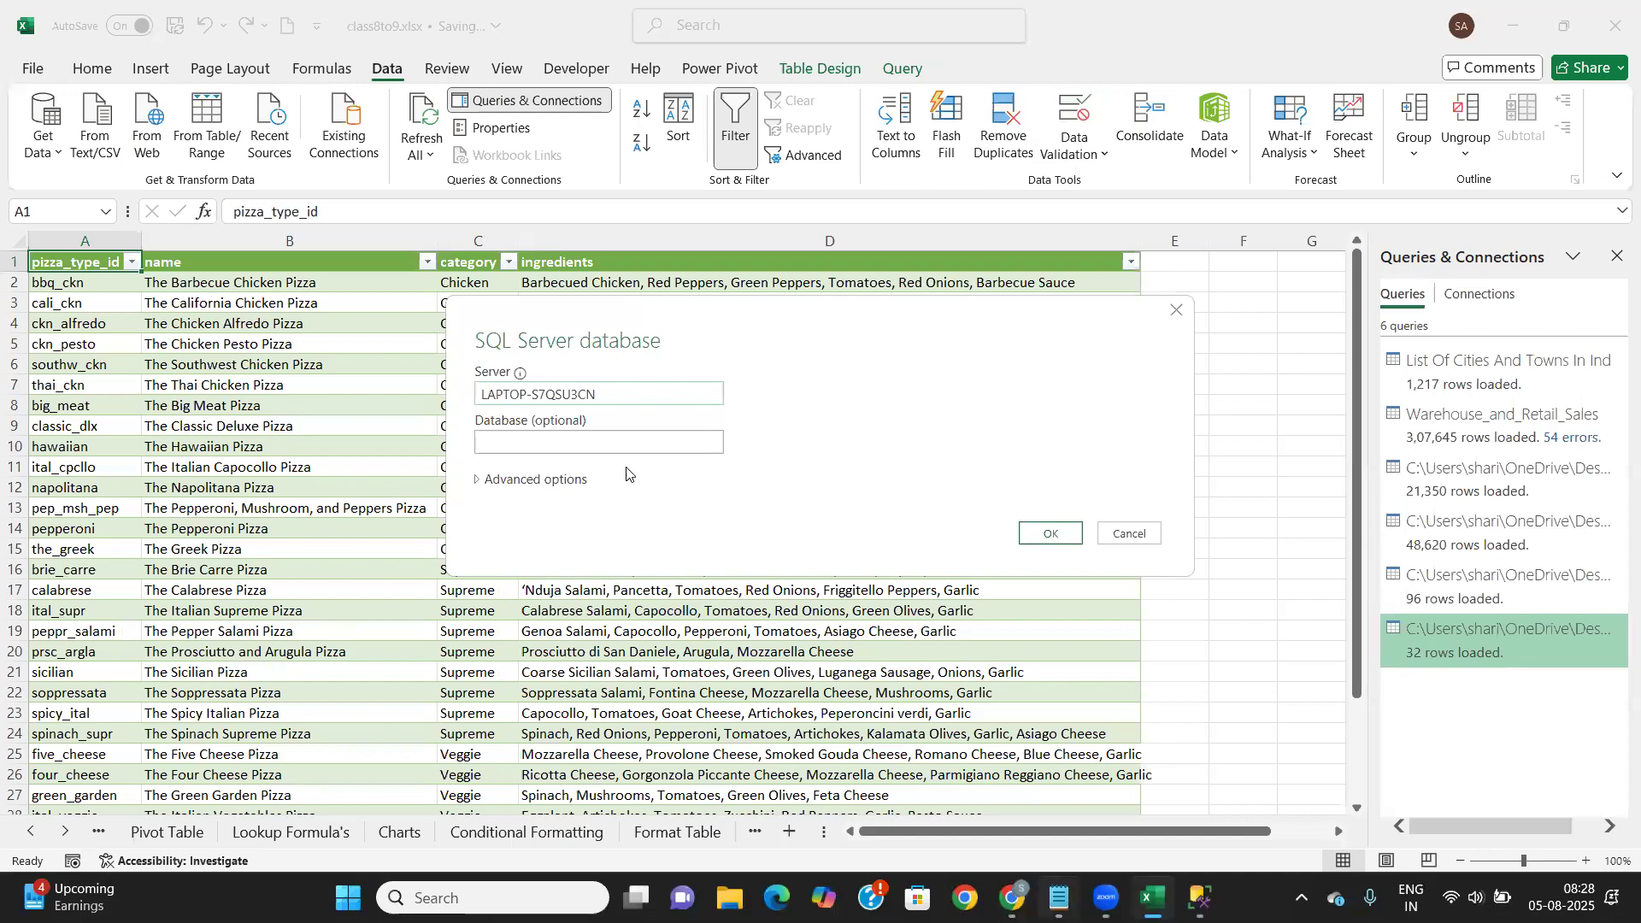
Cancel the SQL Server import and show the Get Data > From Other Sources submenu
left_click(508, 441)
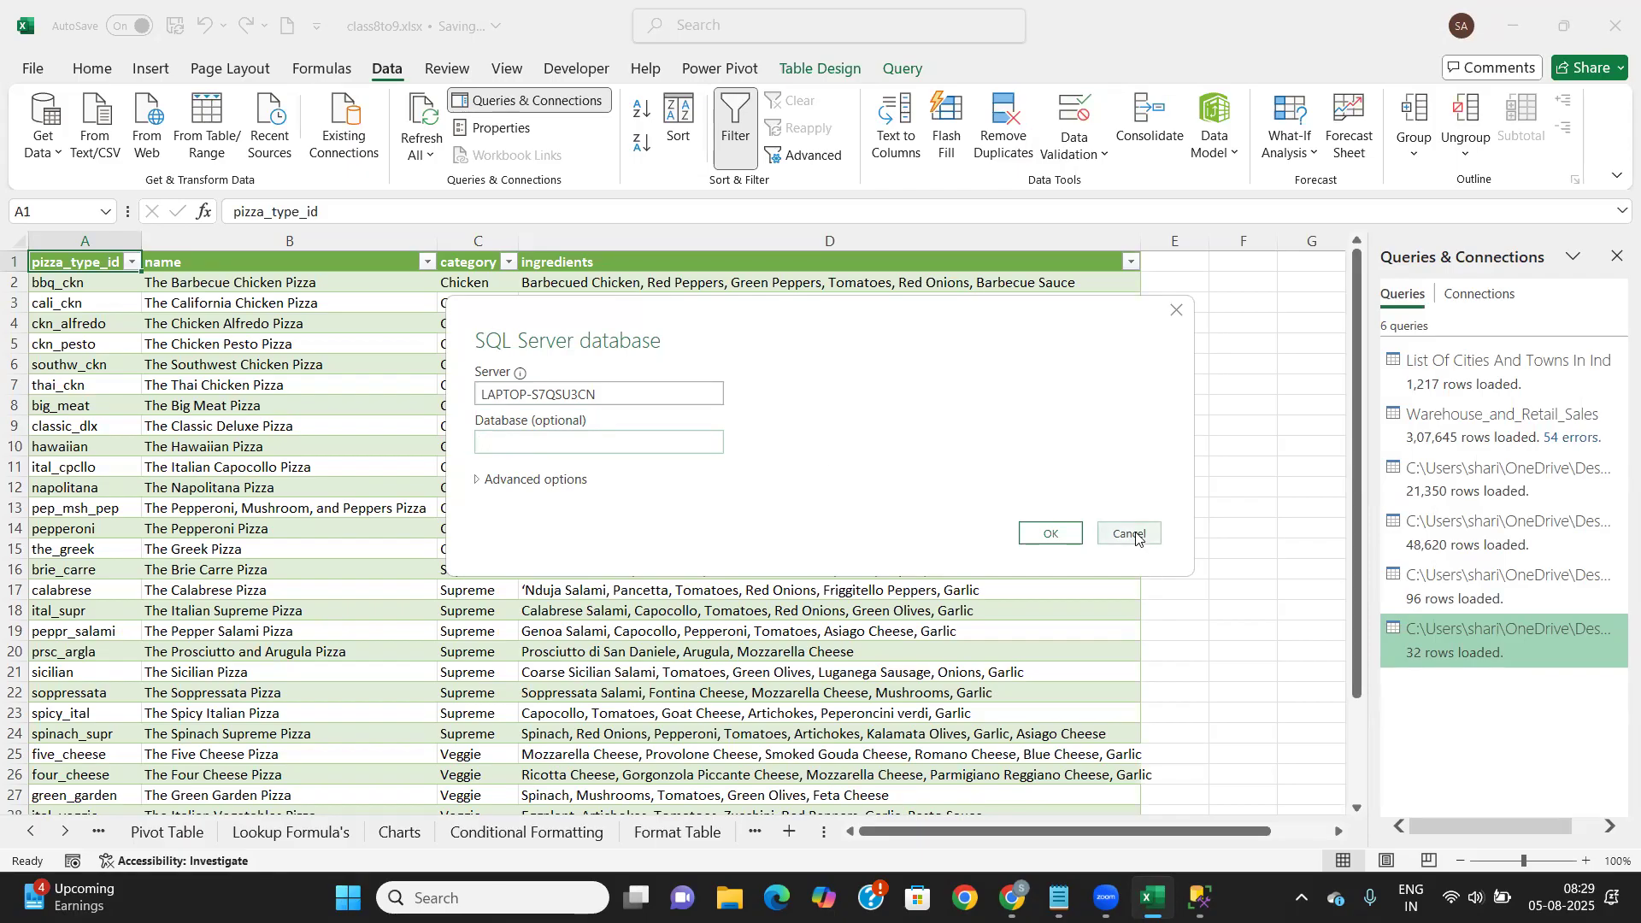
left_click(1176, 315)
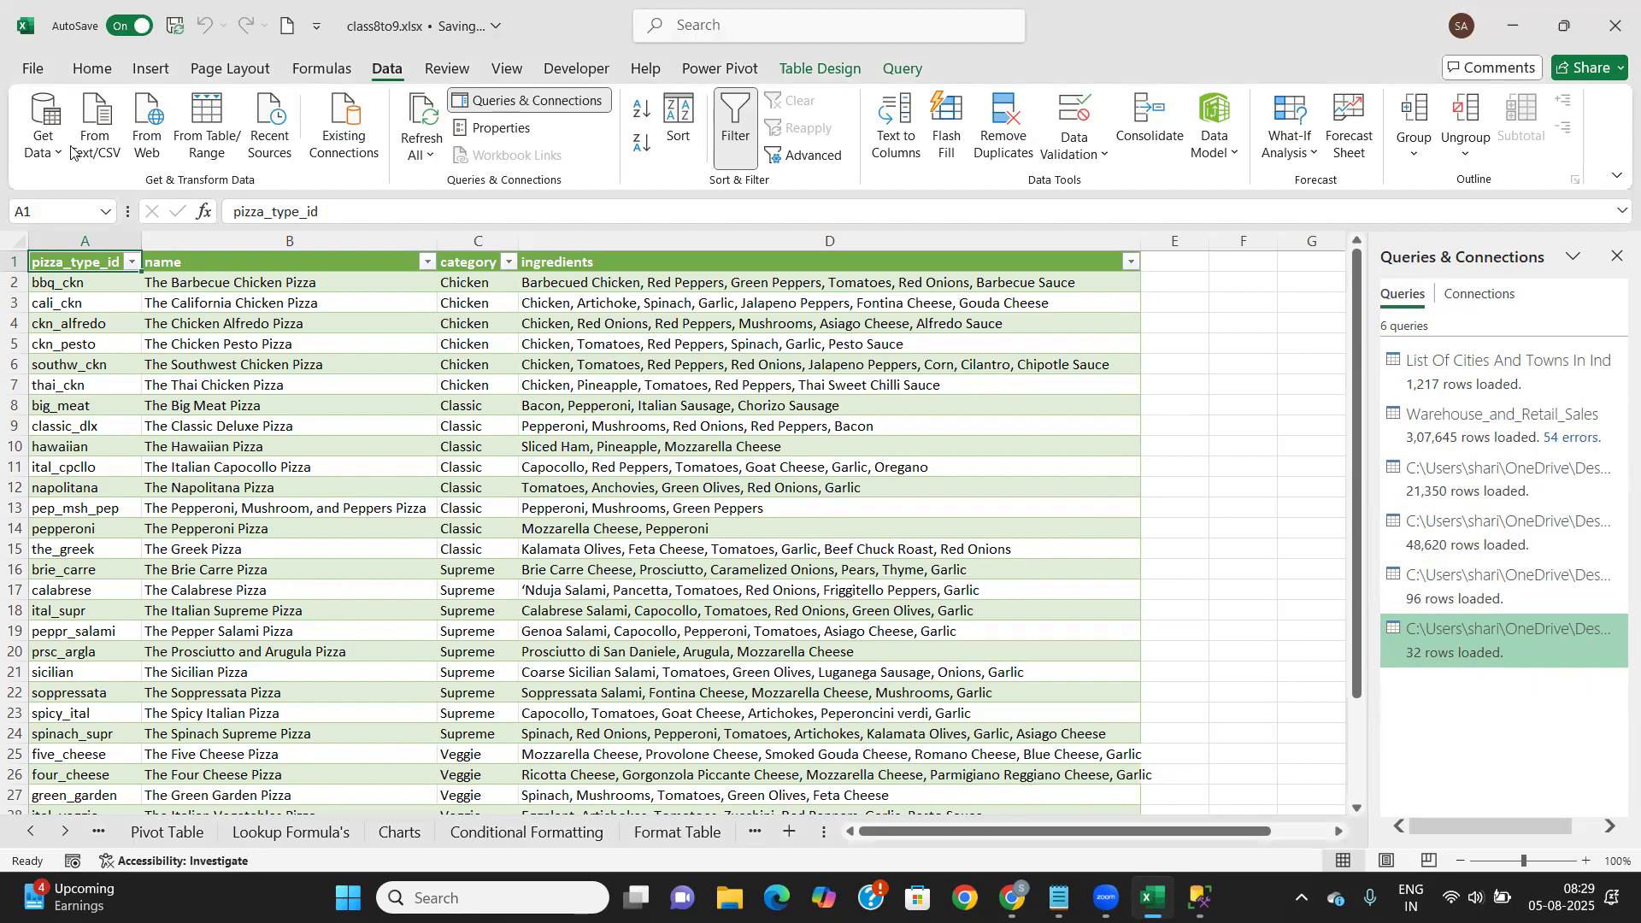
left_click(44, 135)
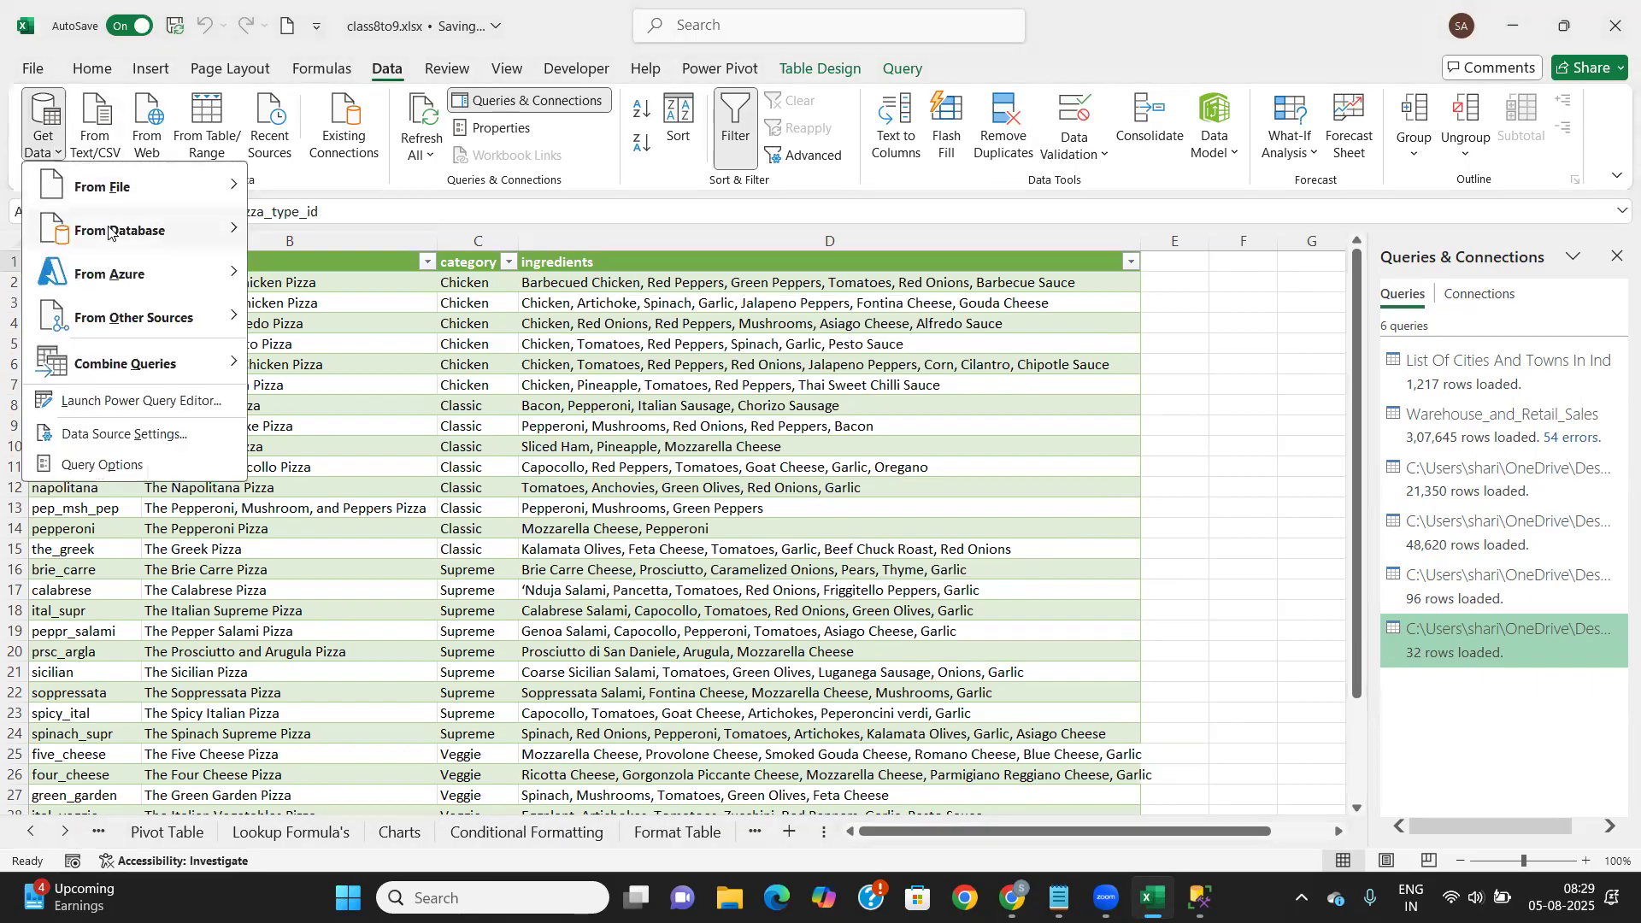
mouse_move(125, 279)
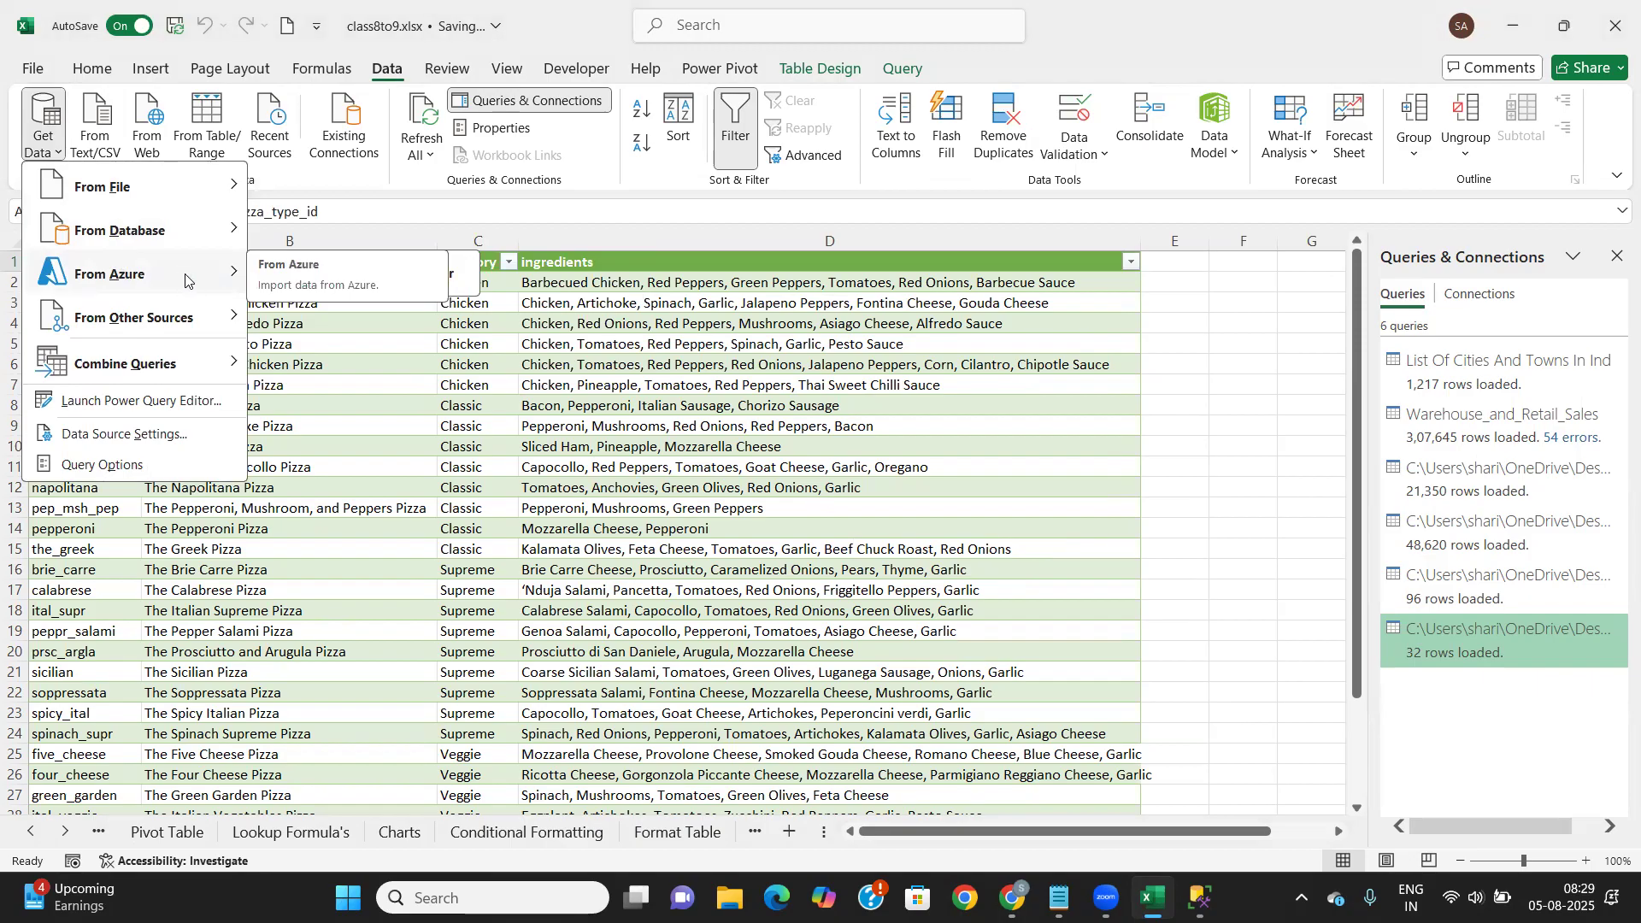
mouse_move(181, 281)
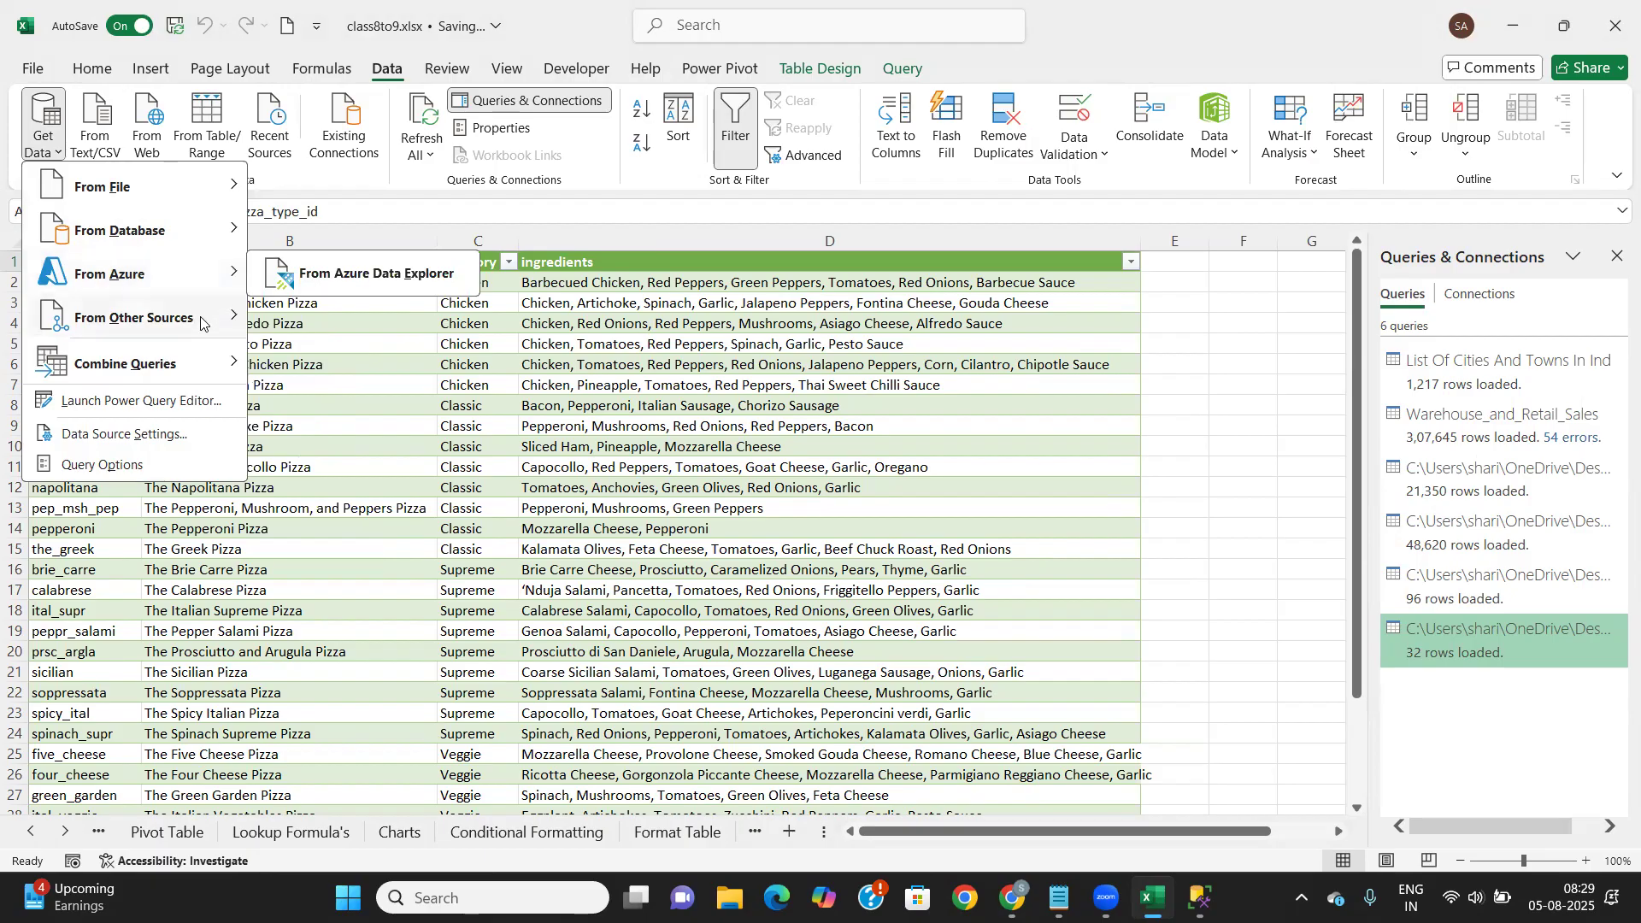
mouse_move(201, 325)
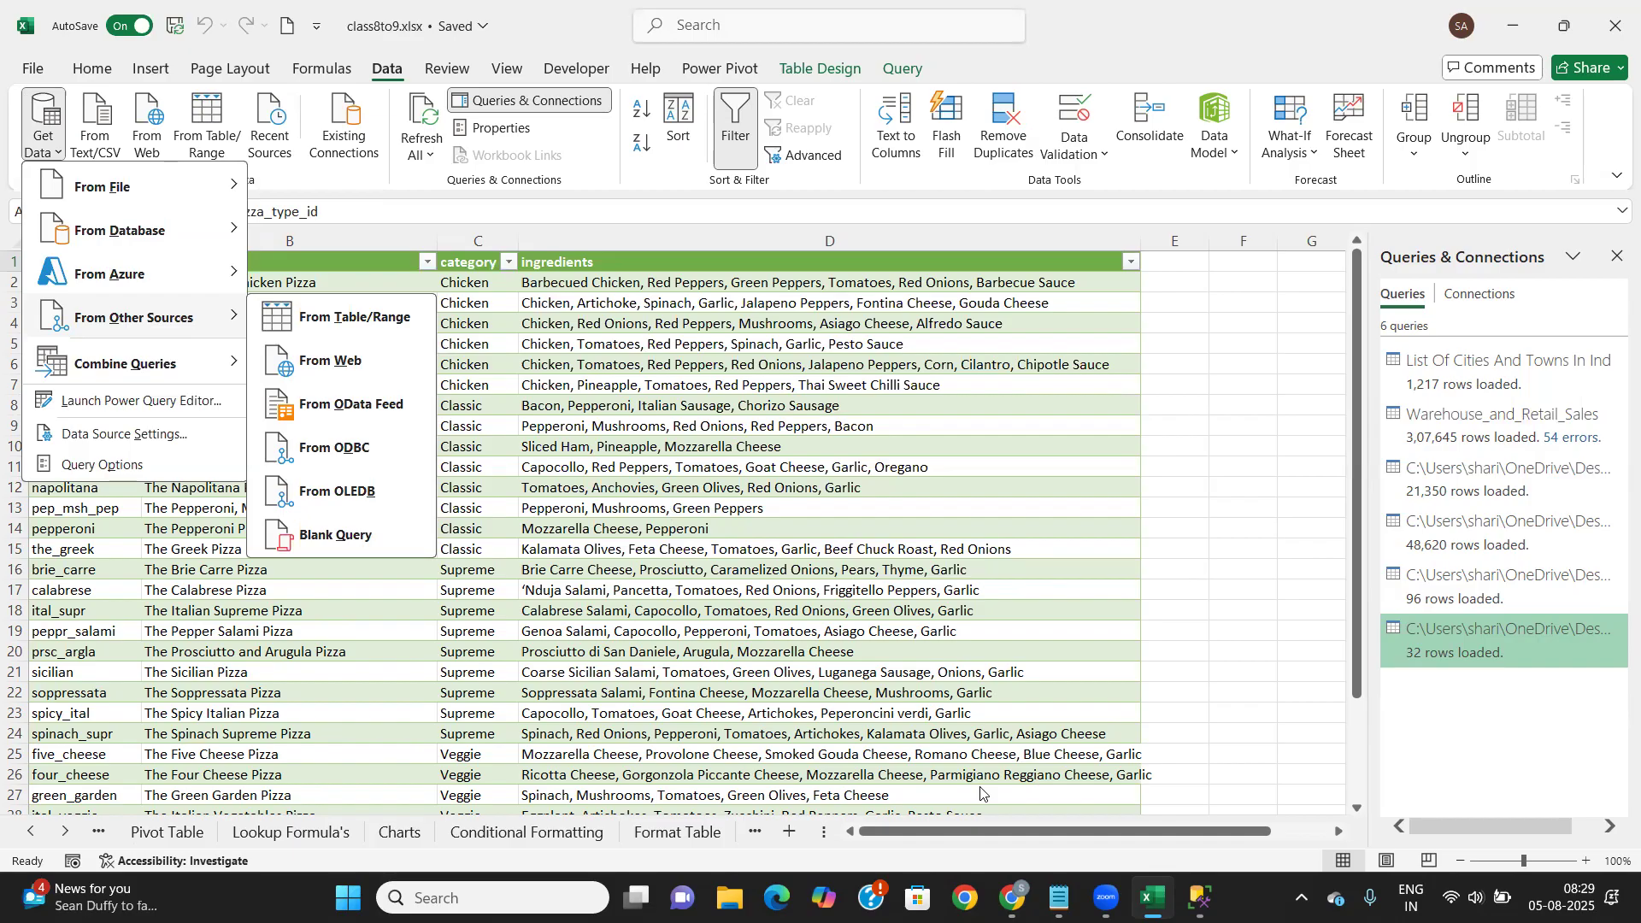
Search Google for 'rajmaster' in a new Chrome tab
left_click(1021, 895)
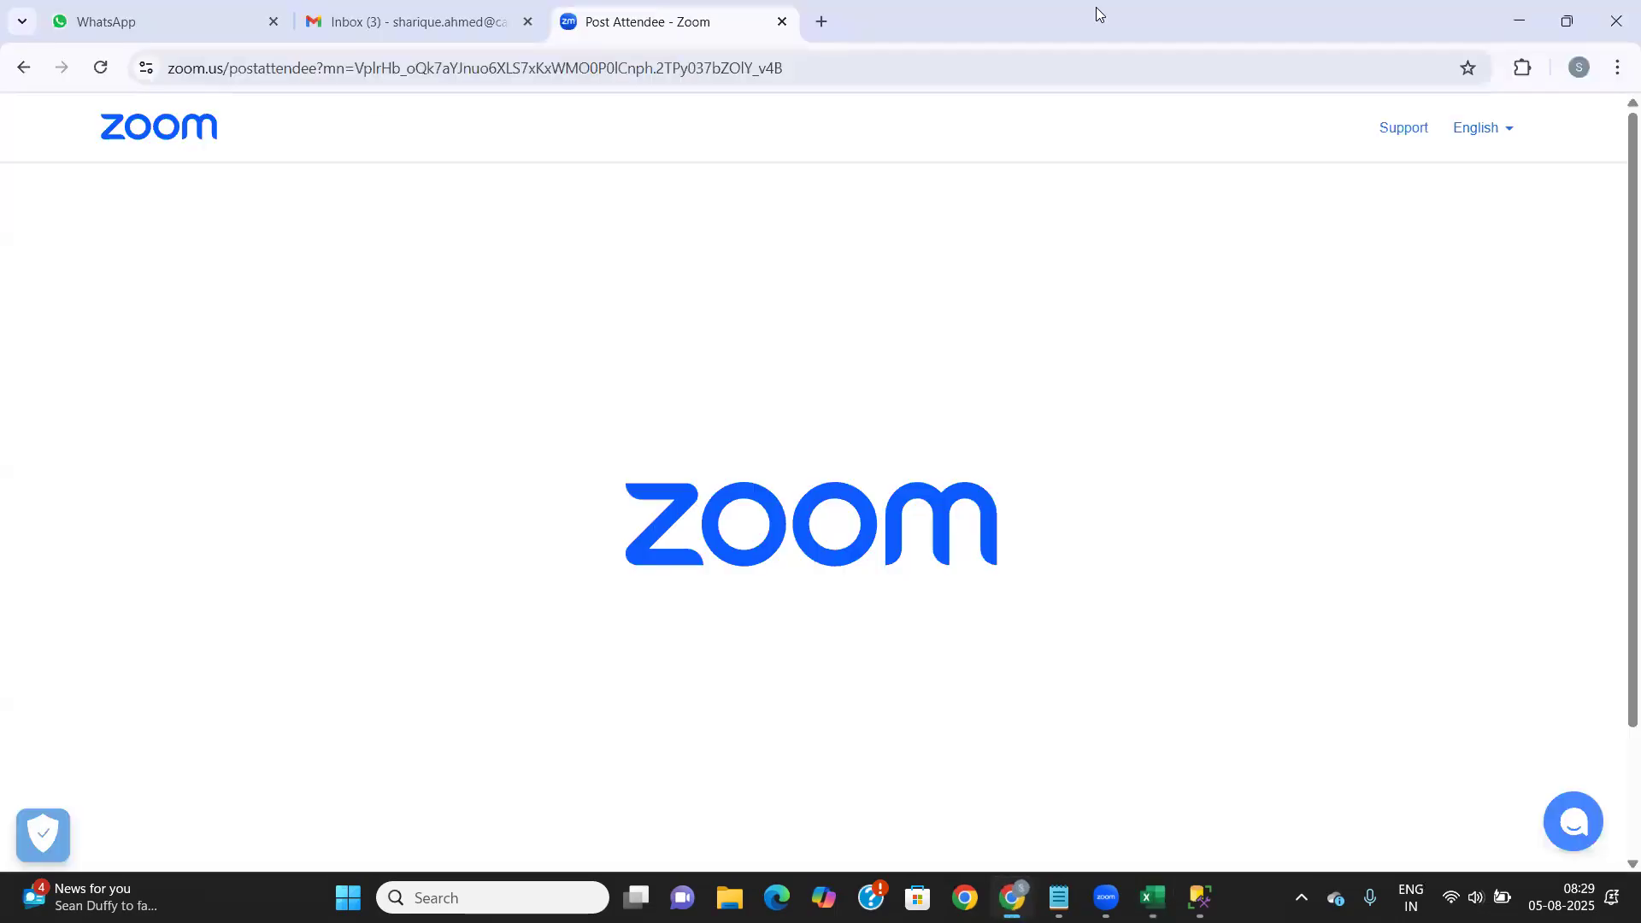
left_click(821, 24)
left_click(492, 416)
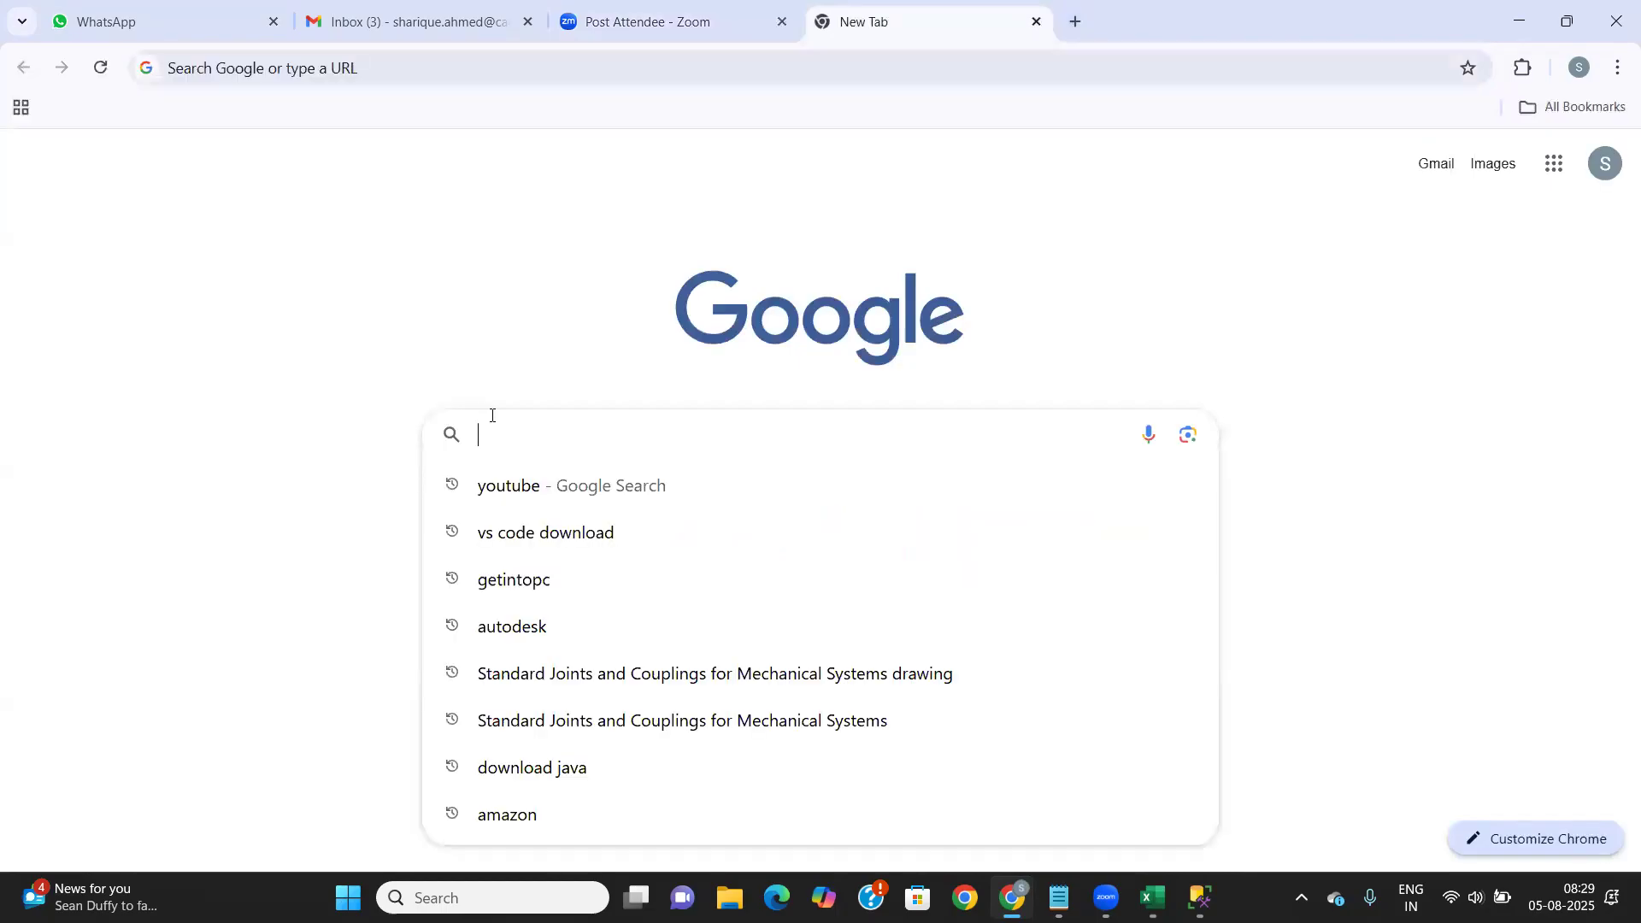
type("raj")
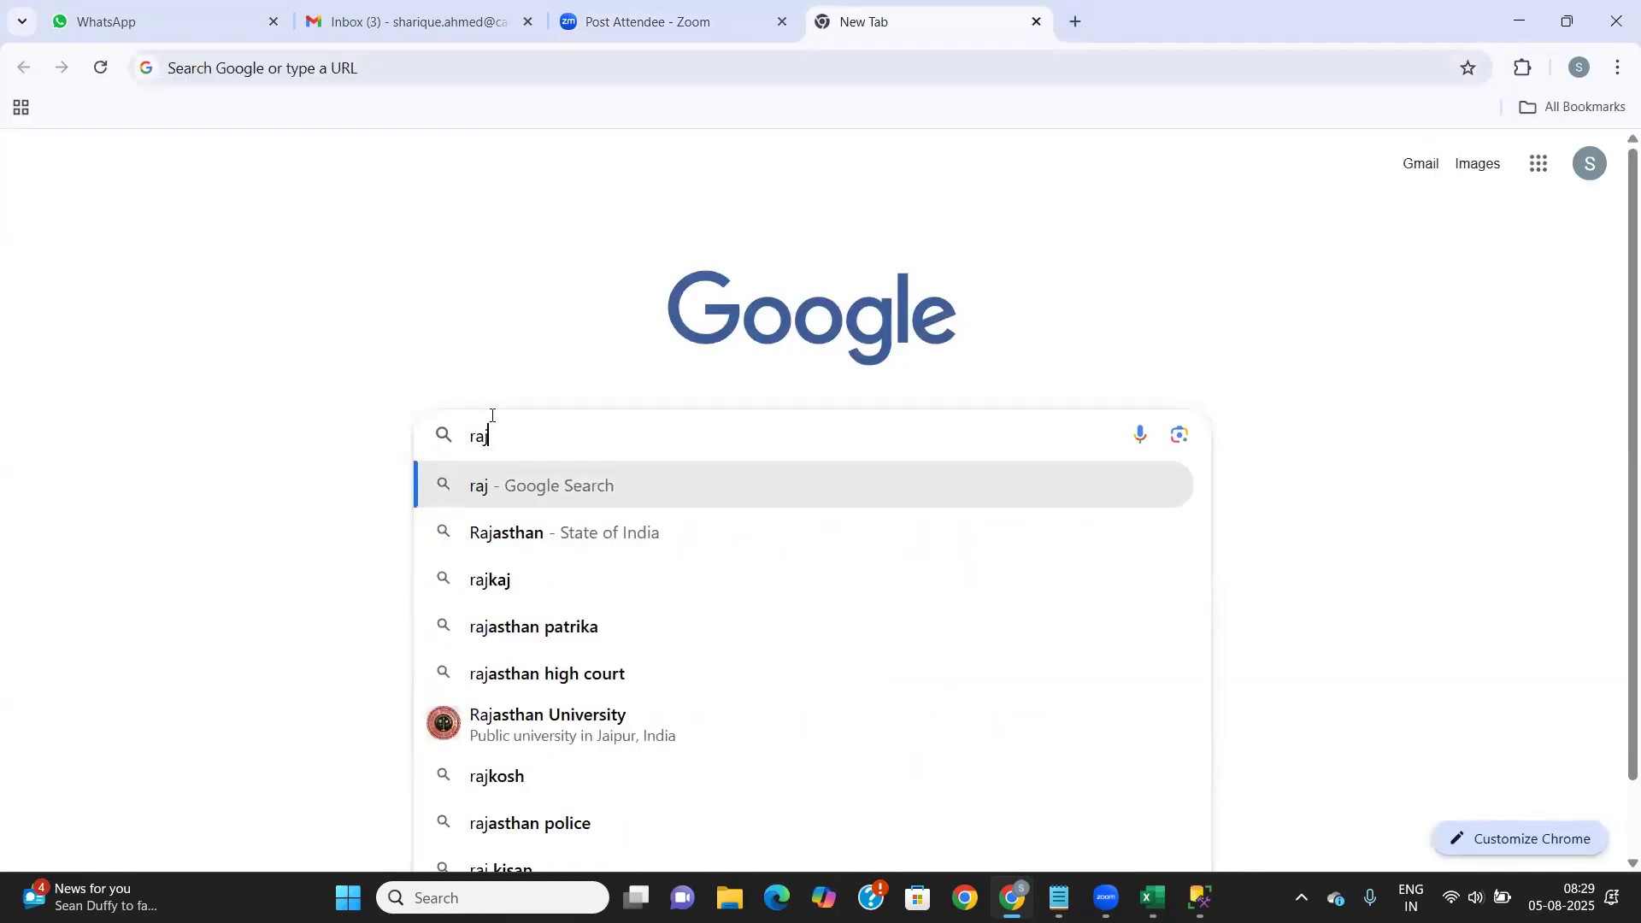
type("mas")
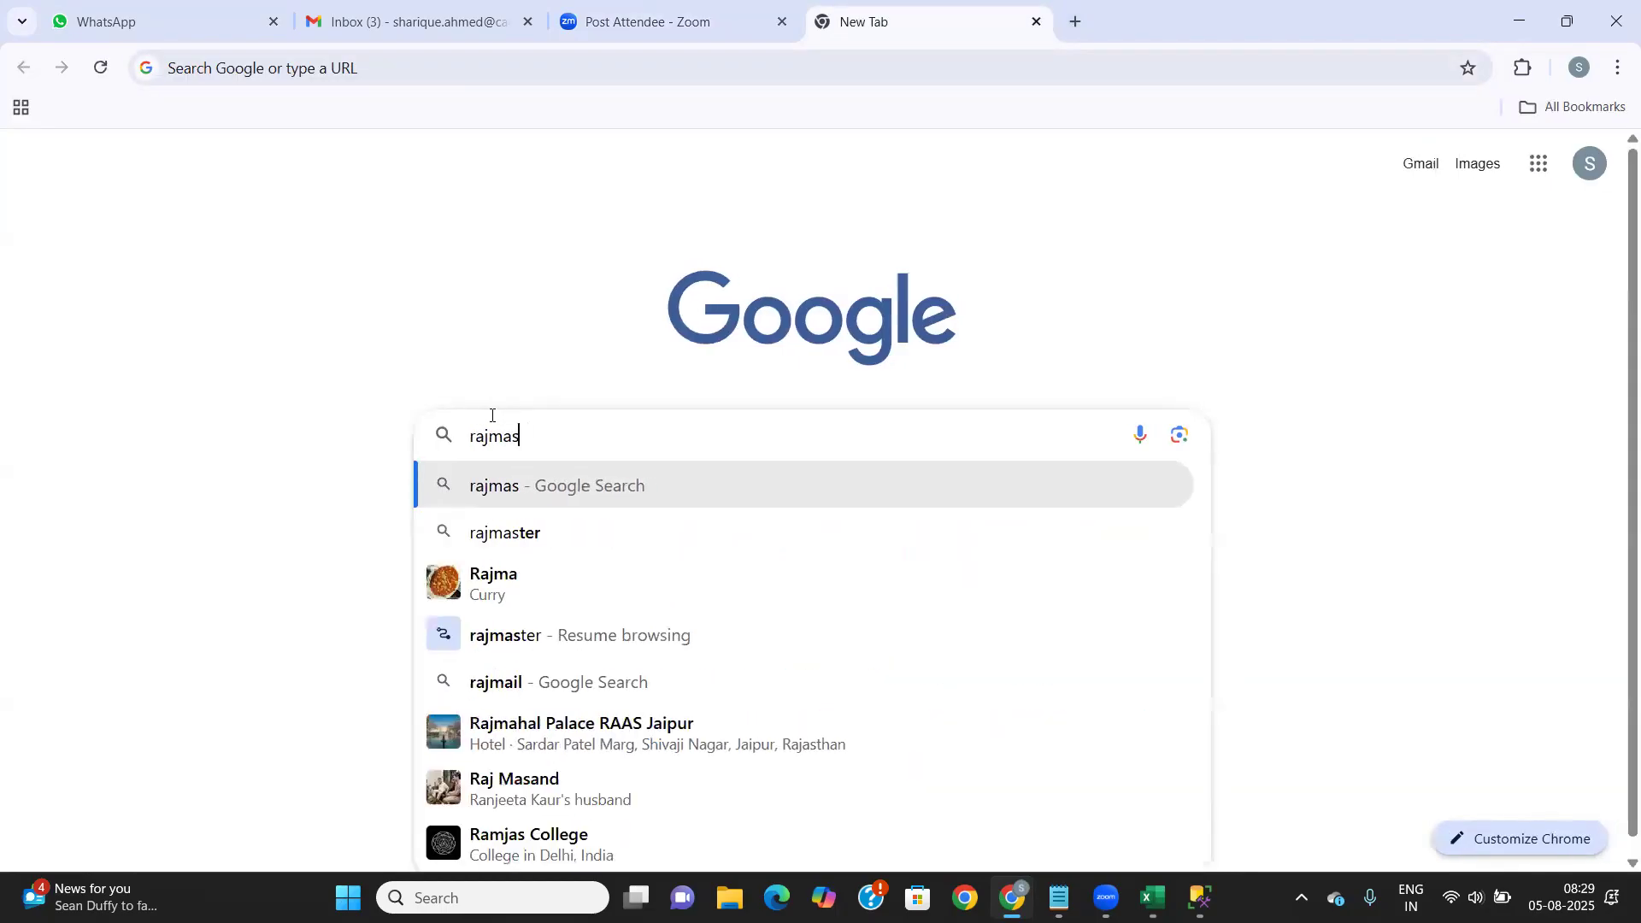
key("Down")
key("Return")
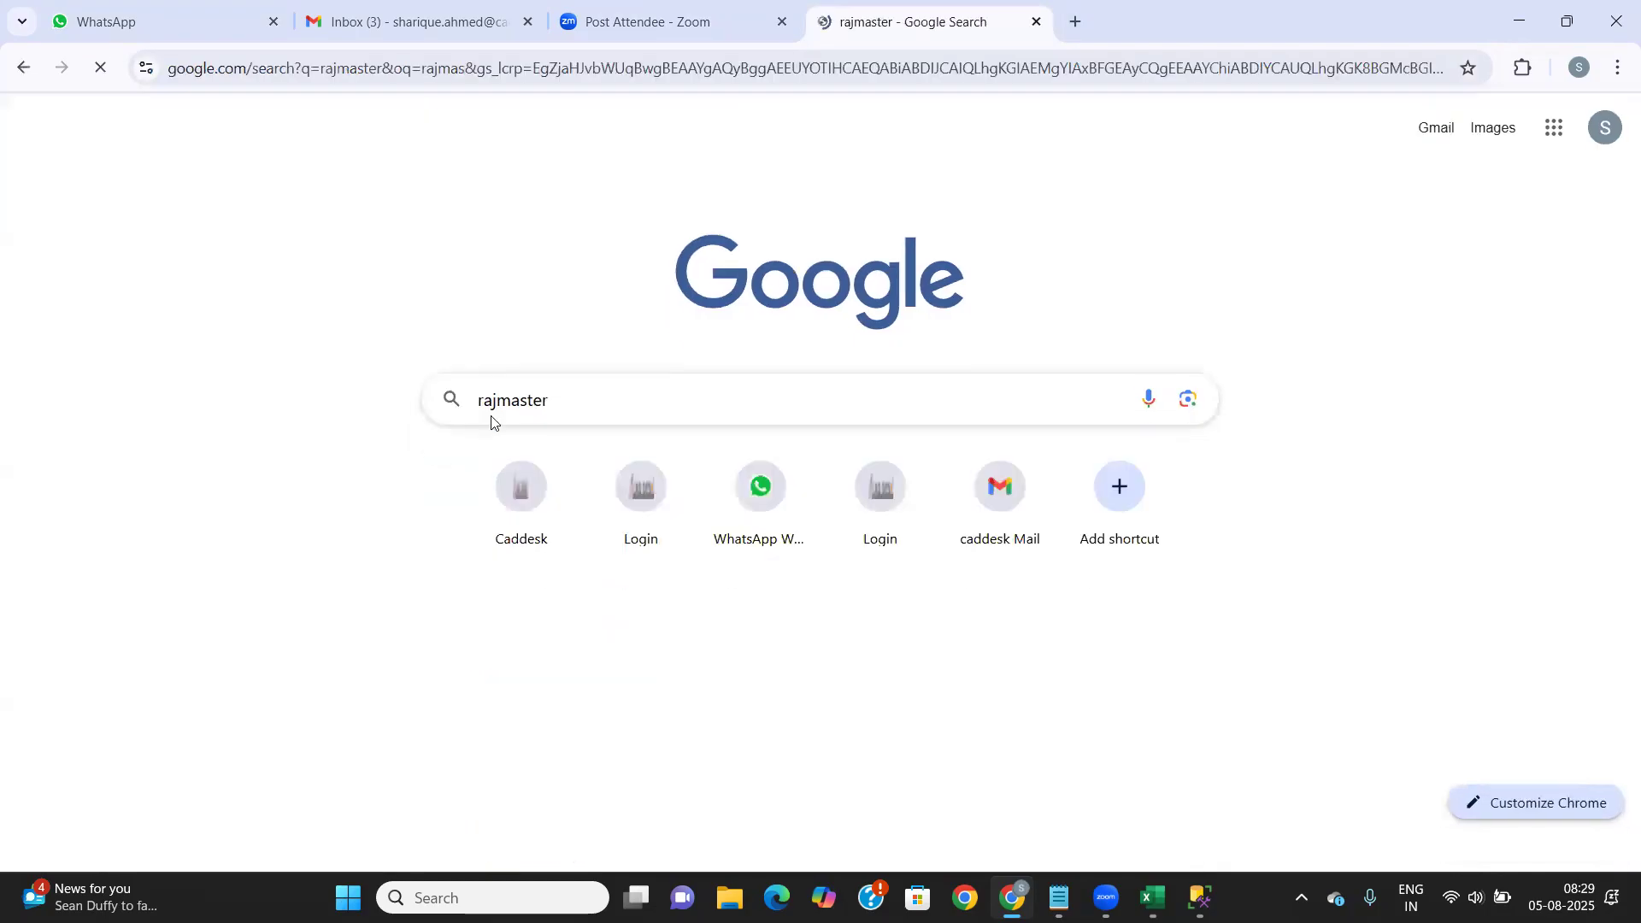
Open the RAJ MASTERS Division Rajasthan page, copy its URL, and return to Excel
left_click(293, 331)
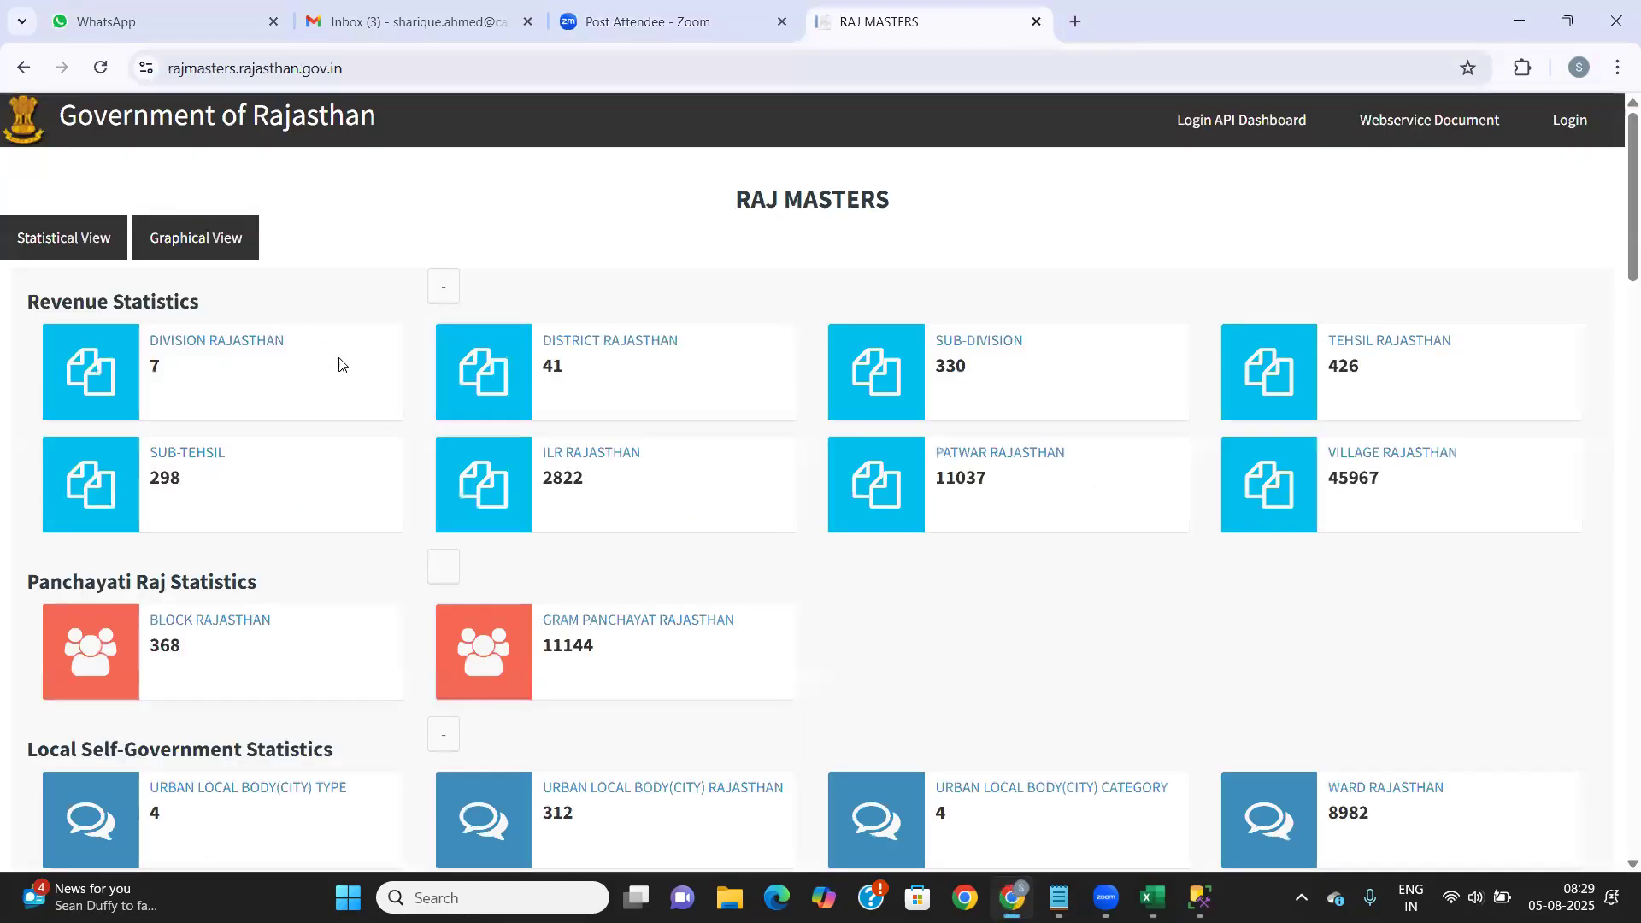
left_click(214, 343)
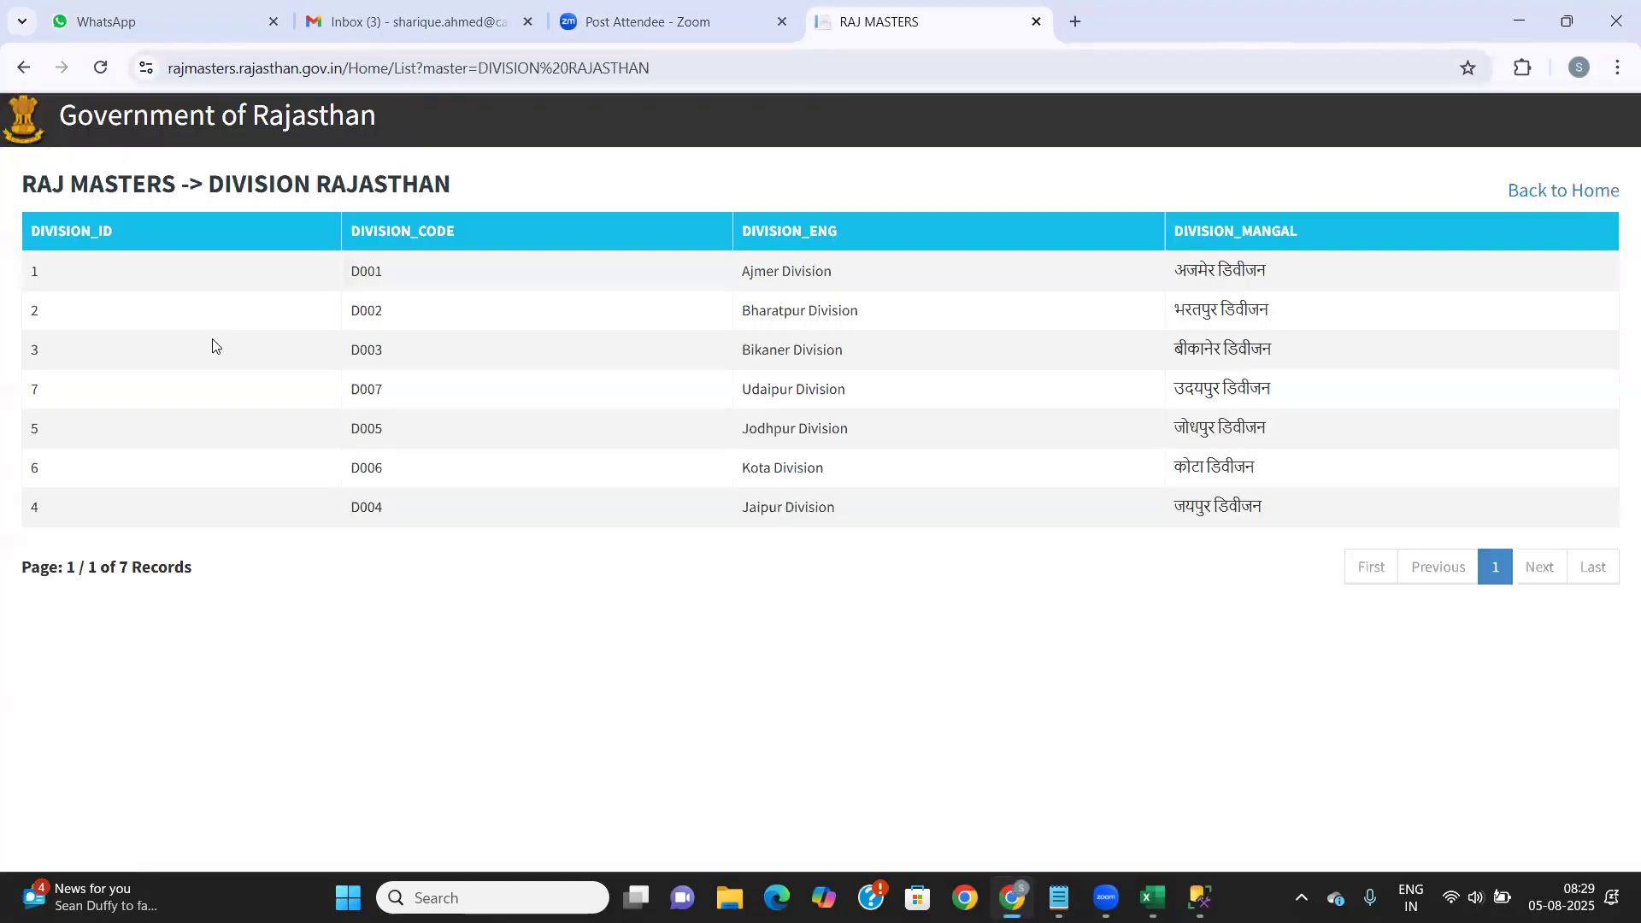
left_click(678, 67)
key("ctrl+a")
key("ctrl+c")
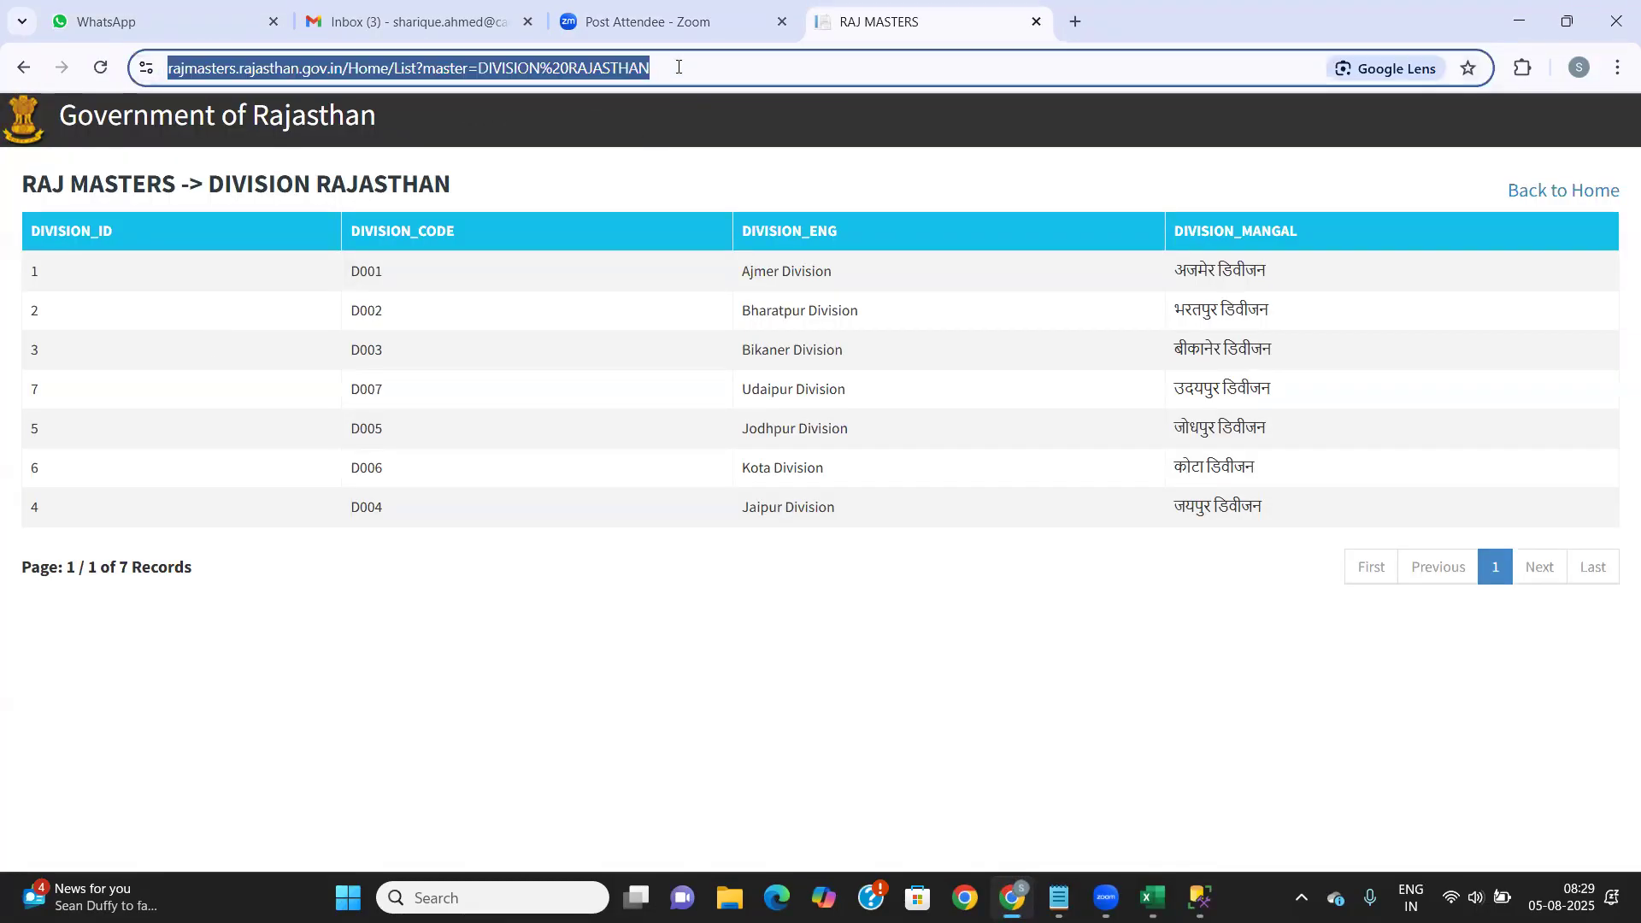
key("alt+Tab")
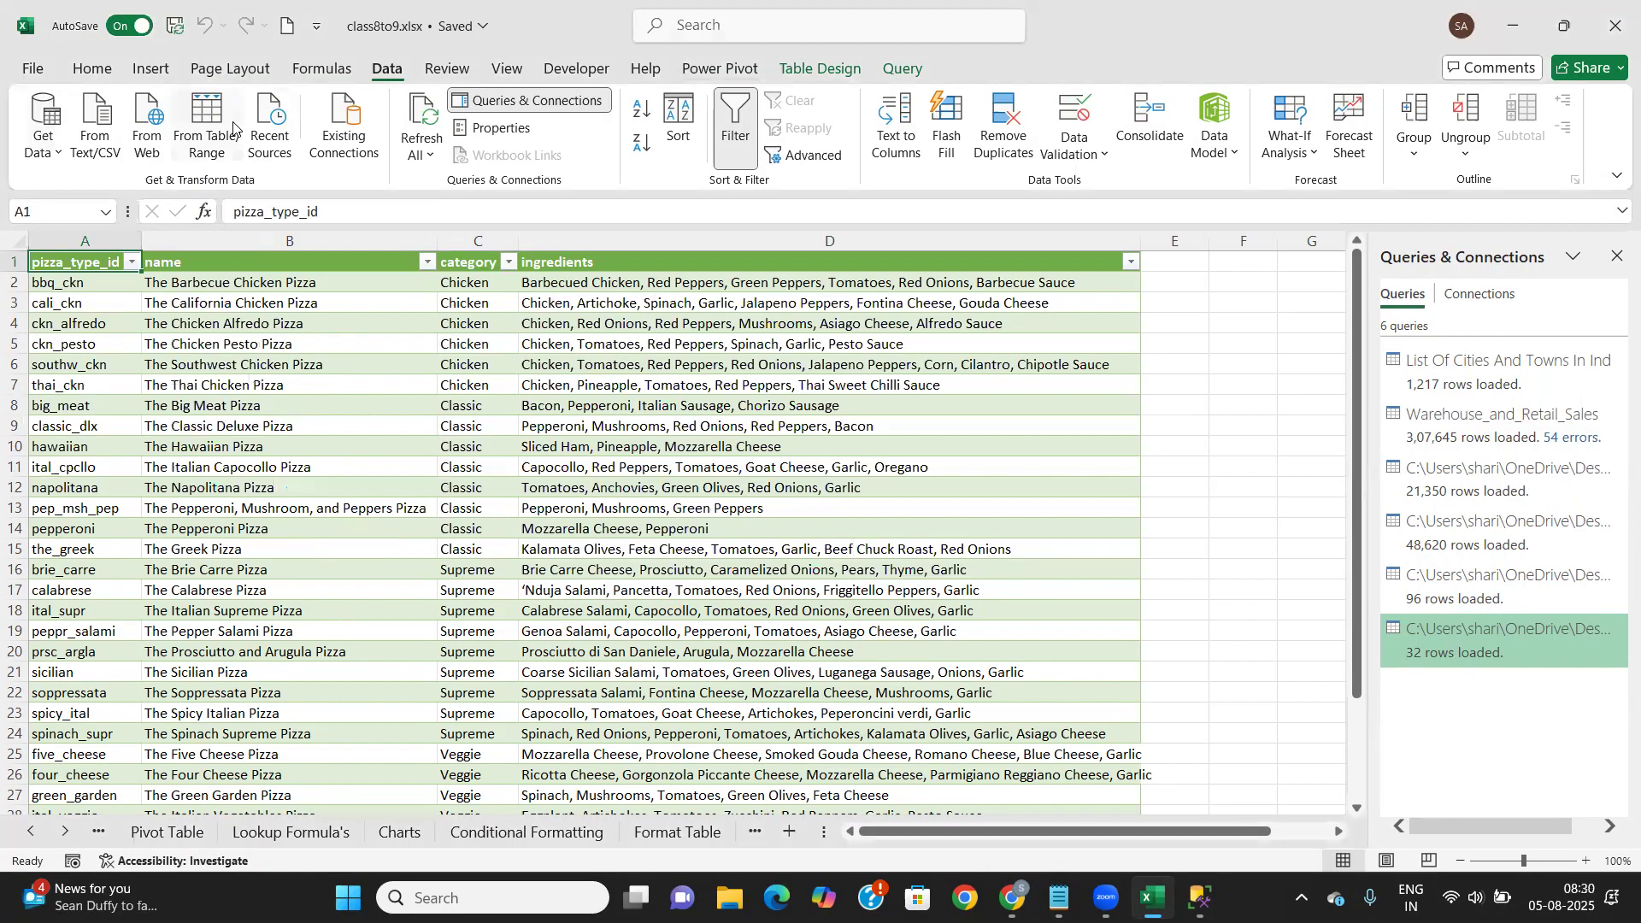
Start a From Web import using the pasted Division Rajasthan page address
left_click(49, 154)
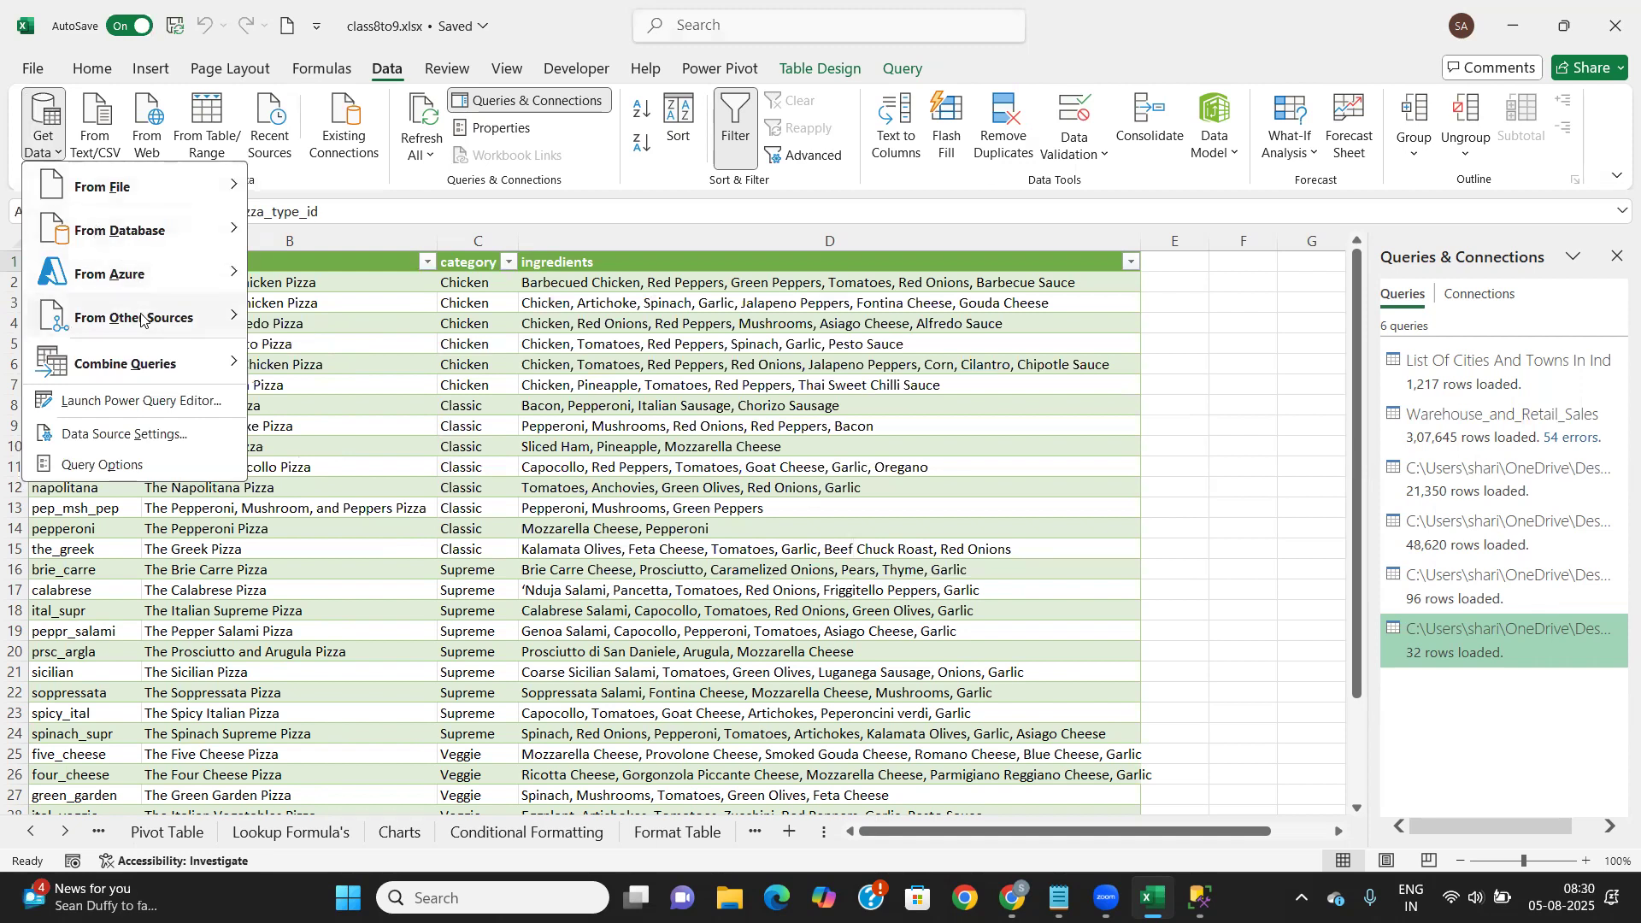
mouse_move(155, 324)
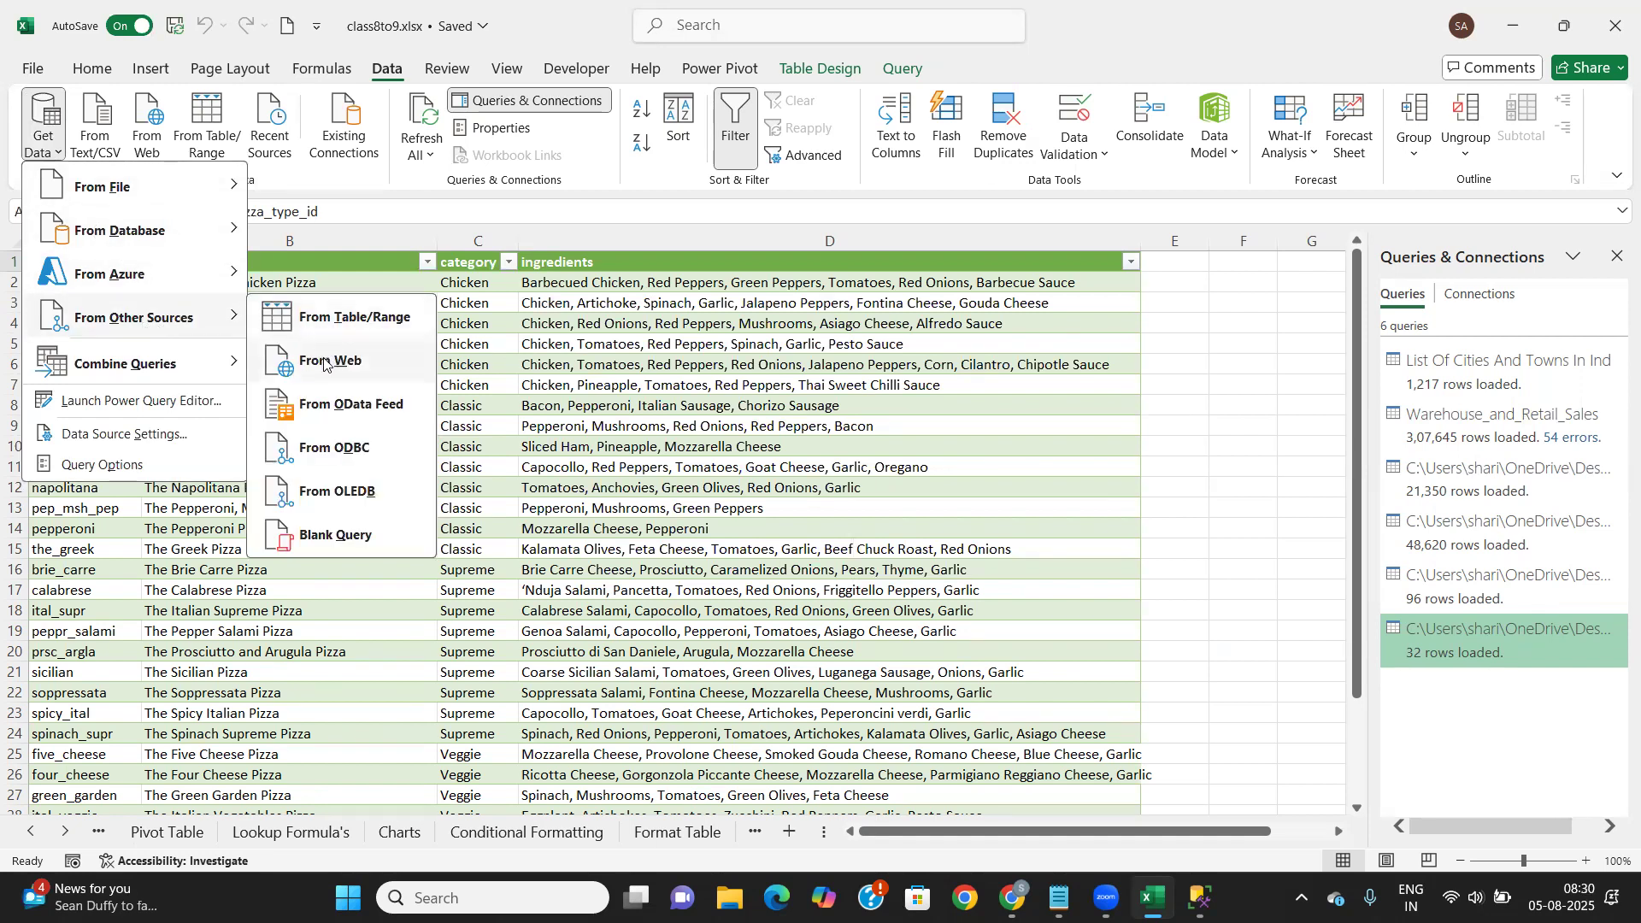
left_click(324, 362)
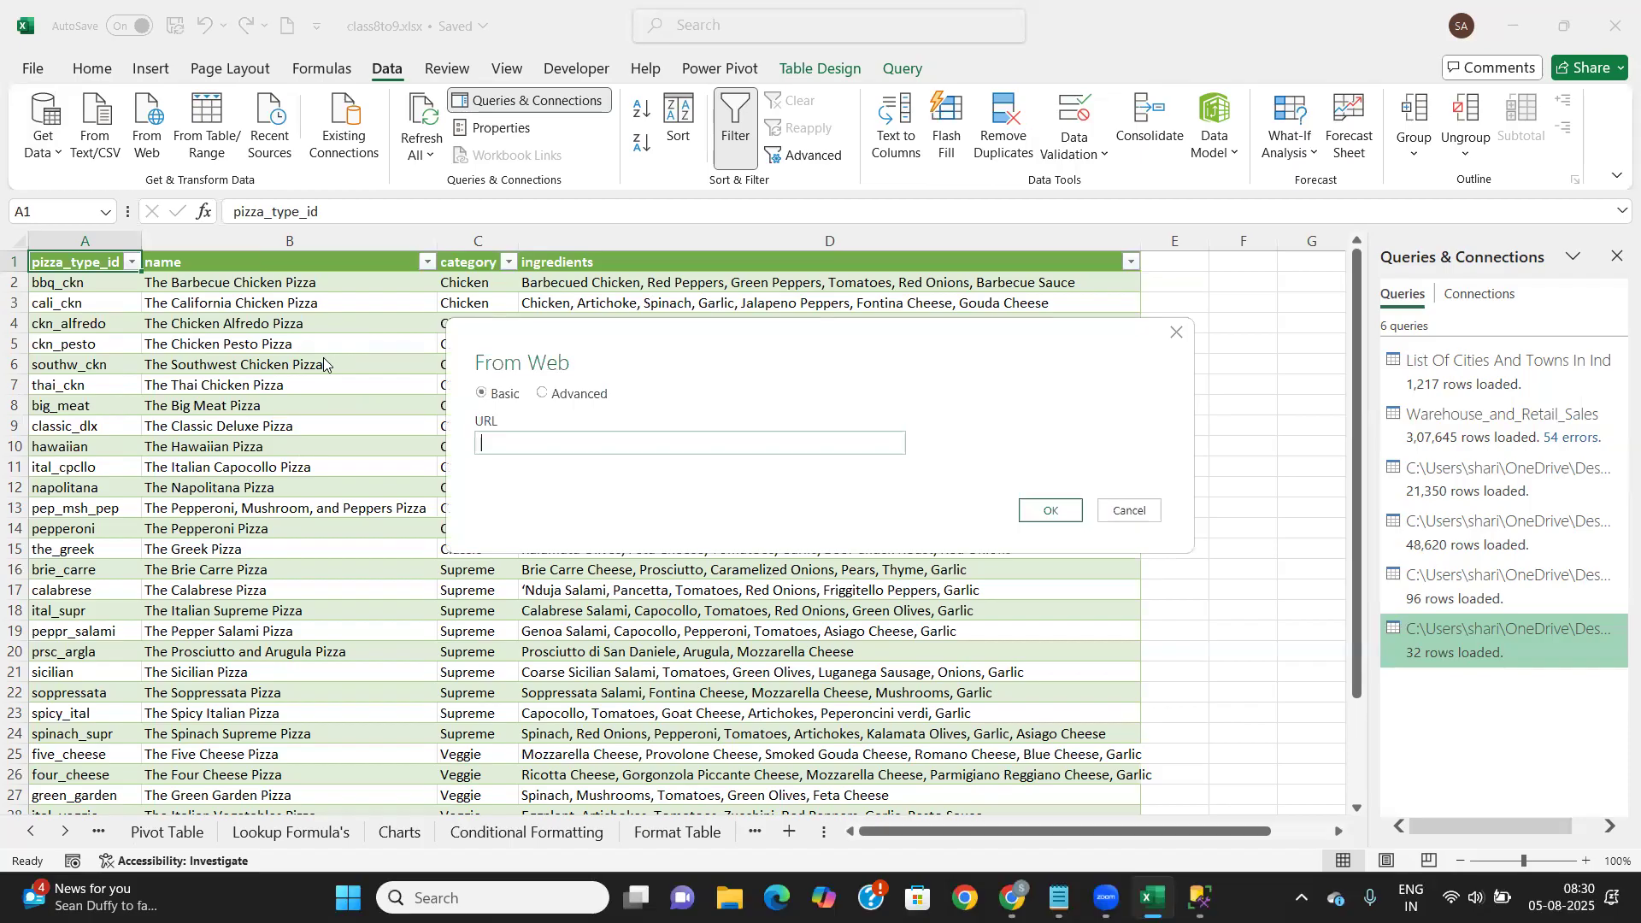
key("ctrl+v")
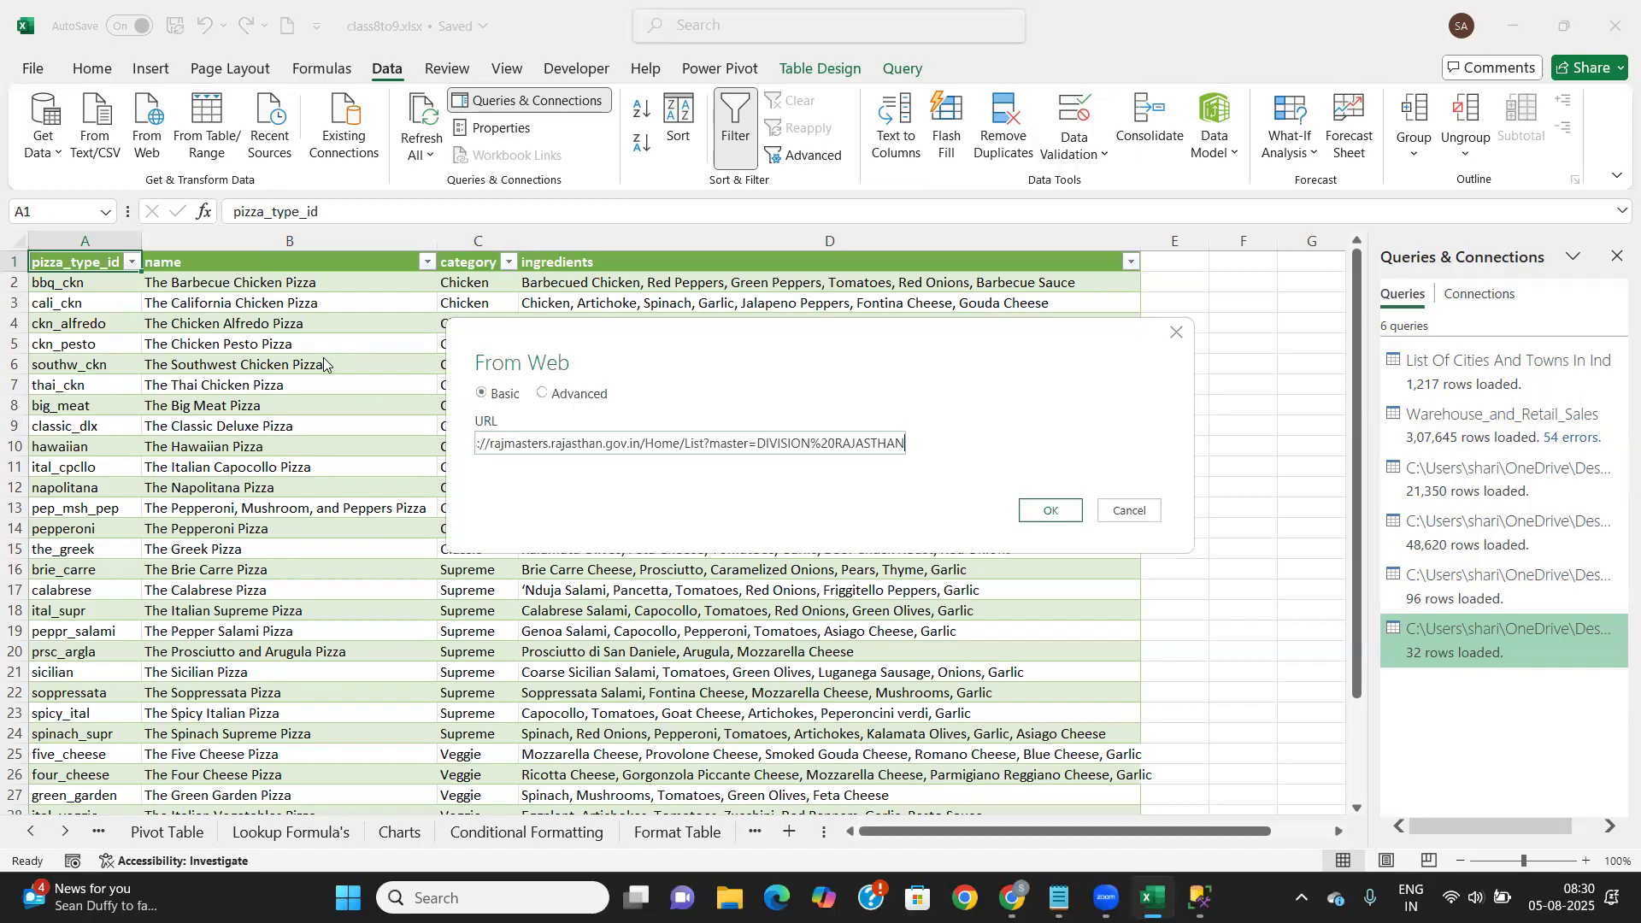
left_click(1046, 511)
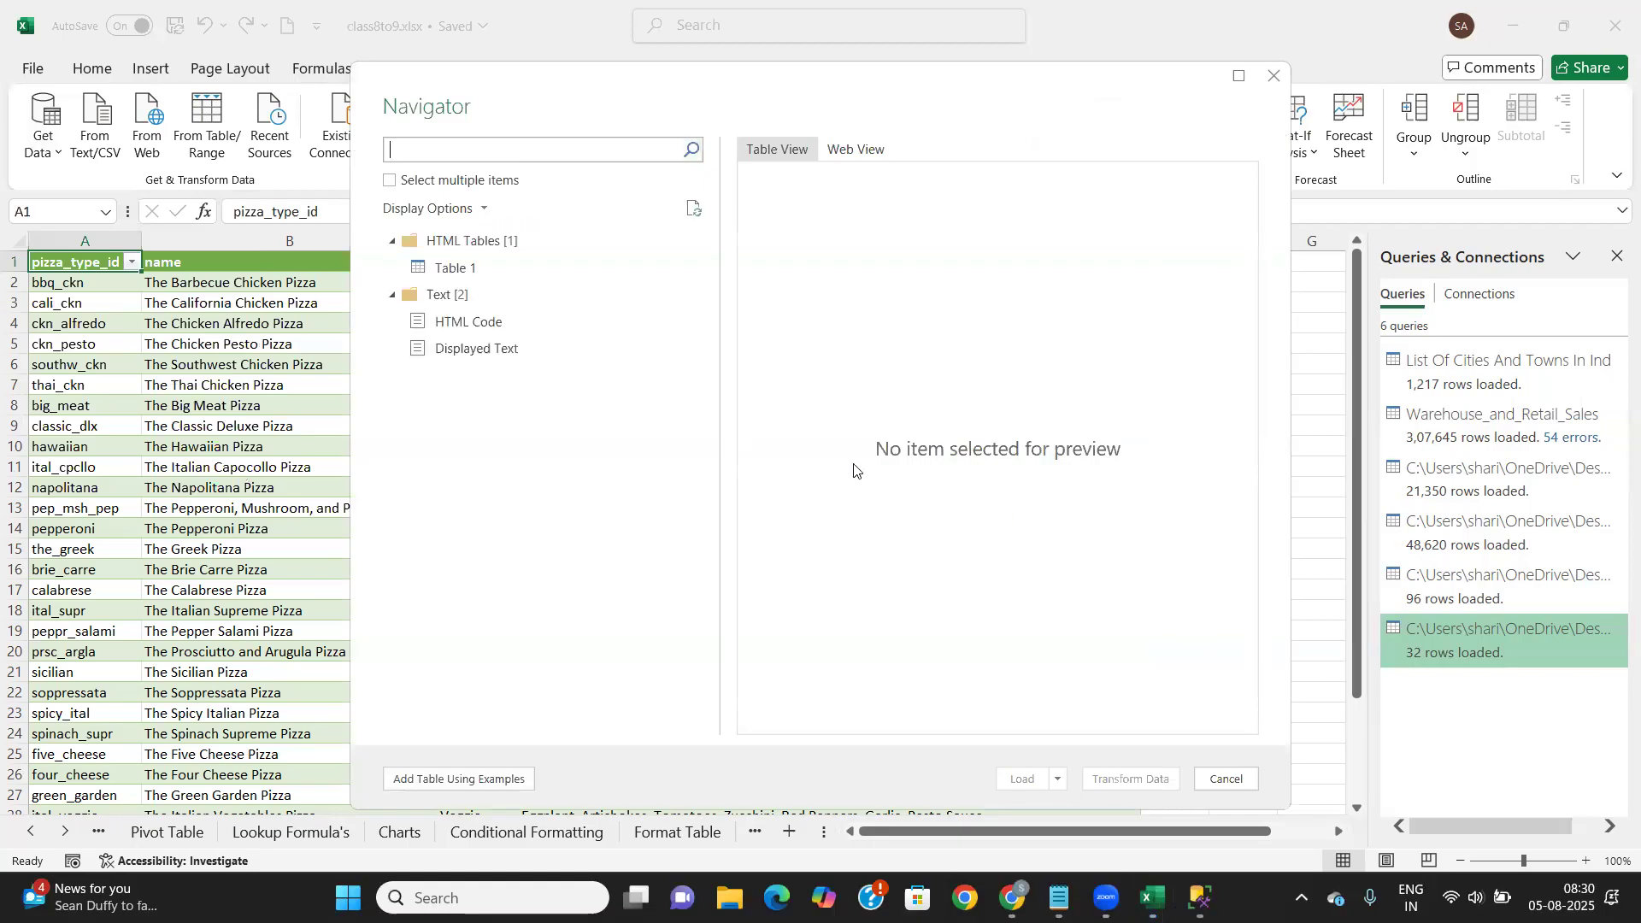
Select Table 1 in Navigator and load it as a new 7-row sheet
left_click(520, 267)
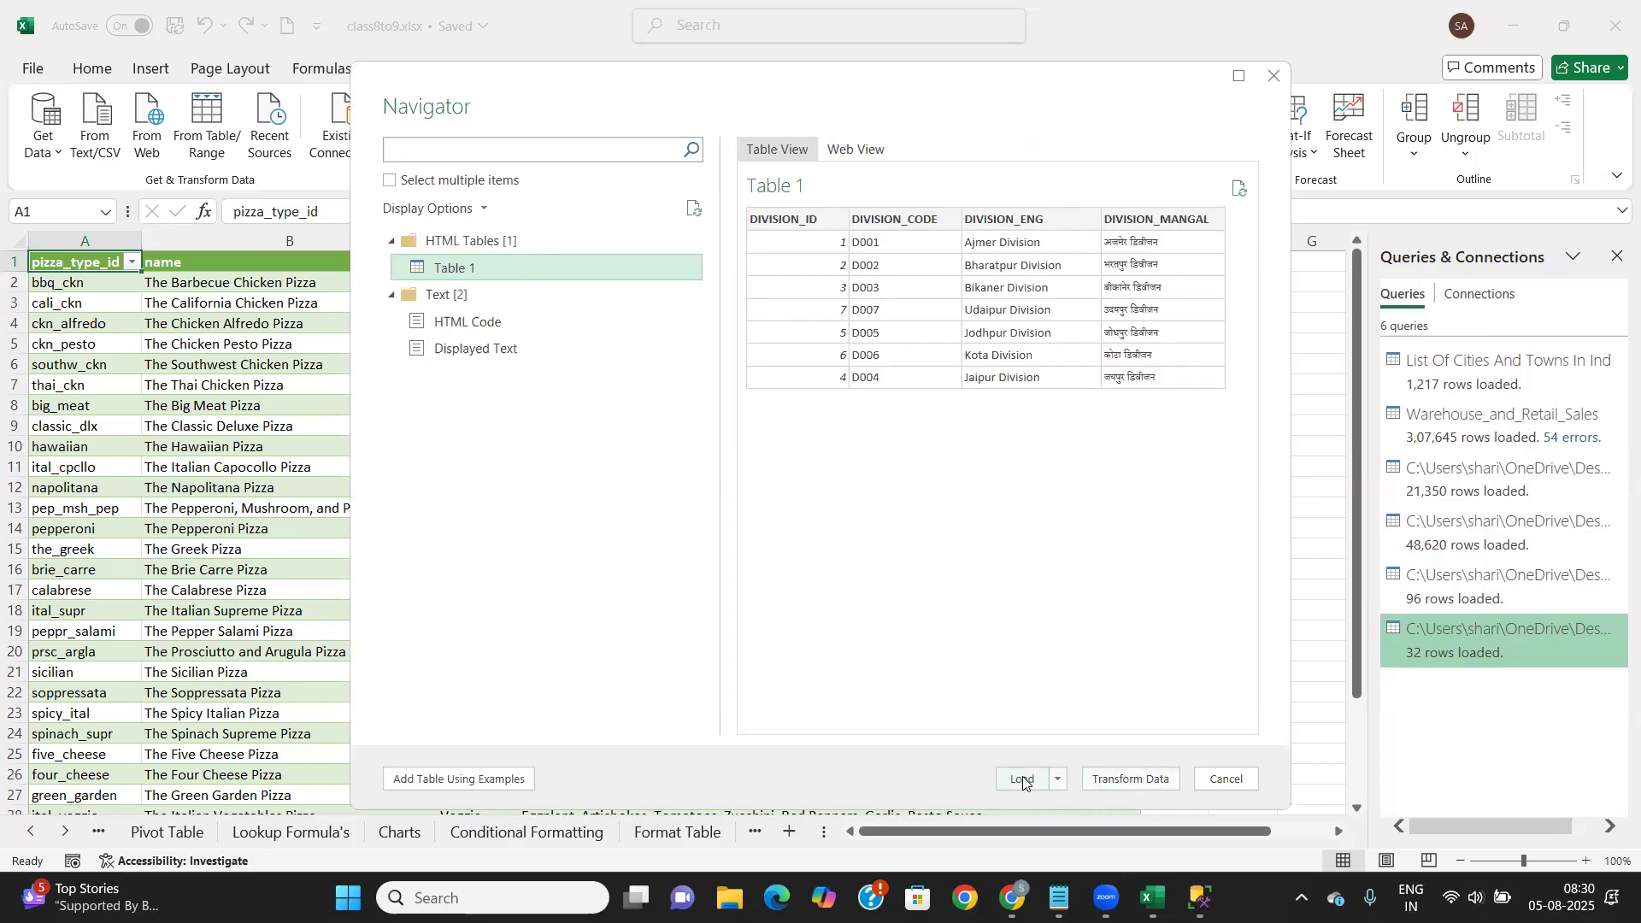
key("alt+Tab")
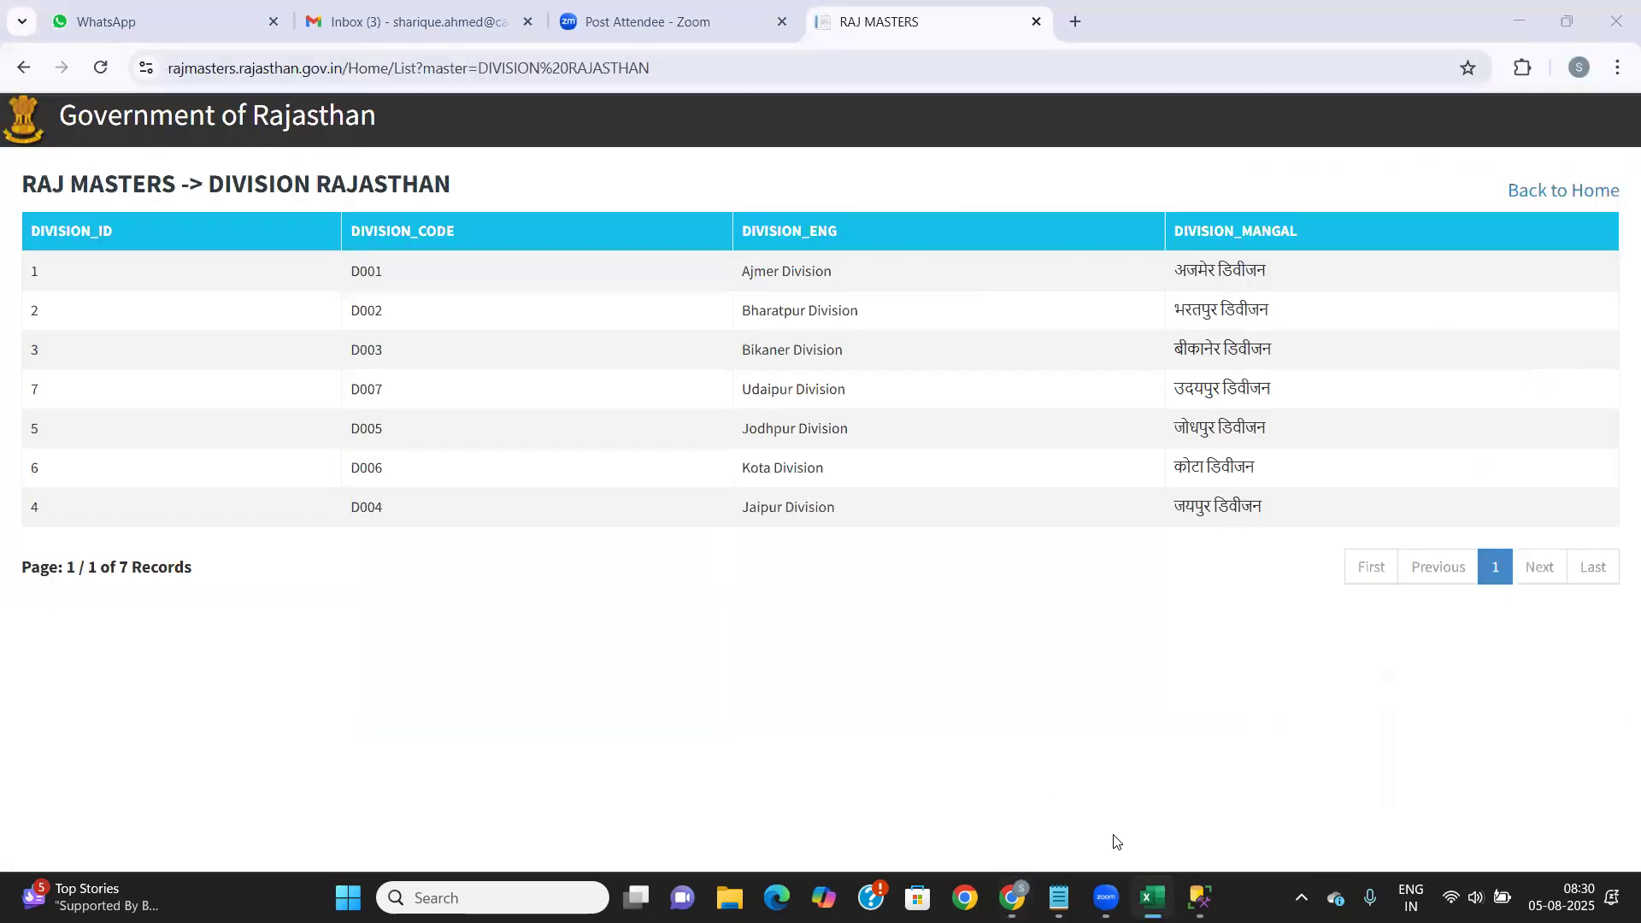
left_click(1149, 897)
mouse_move(1150, 893)
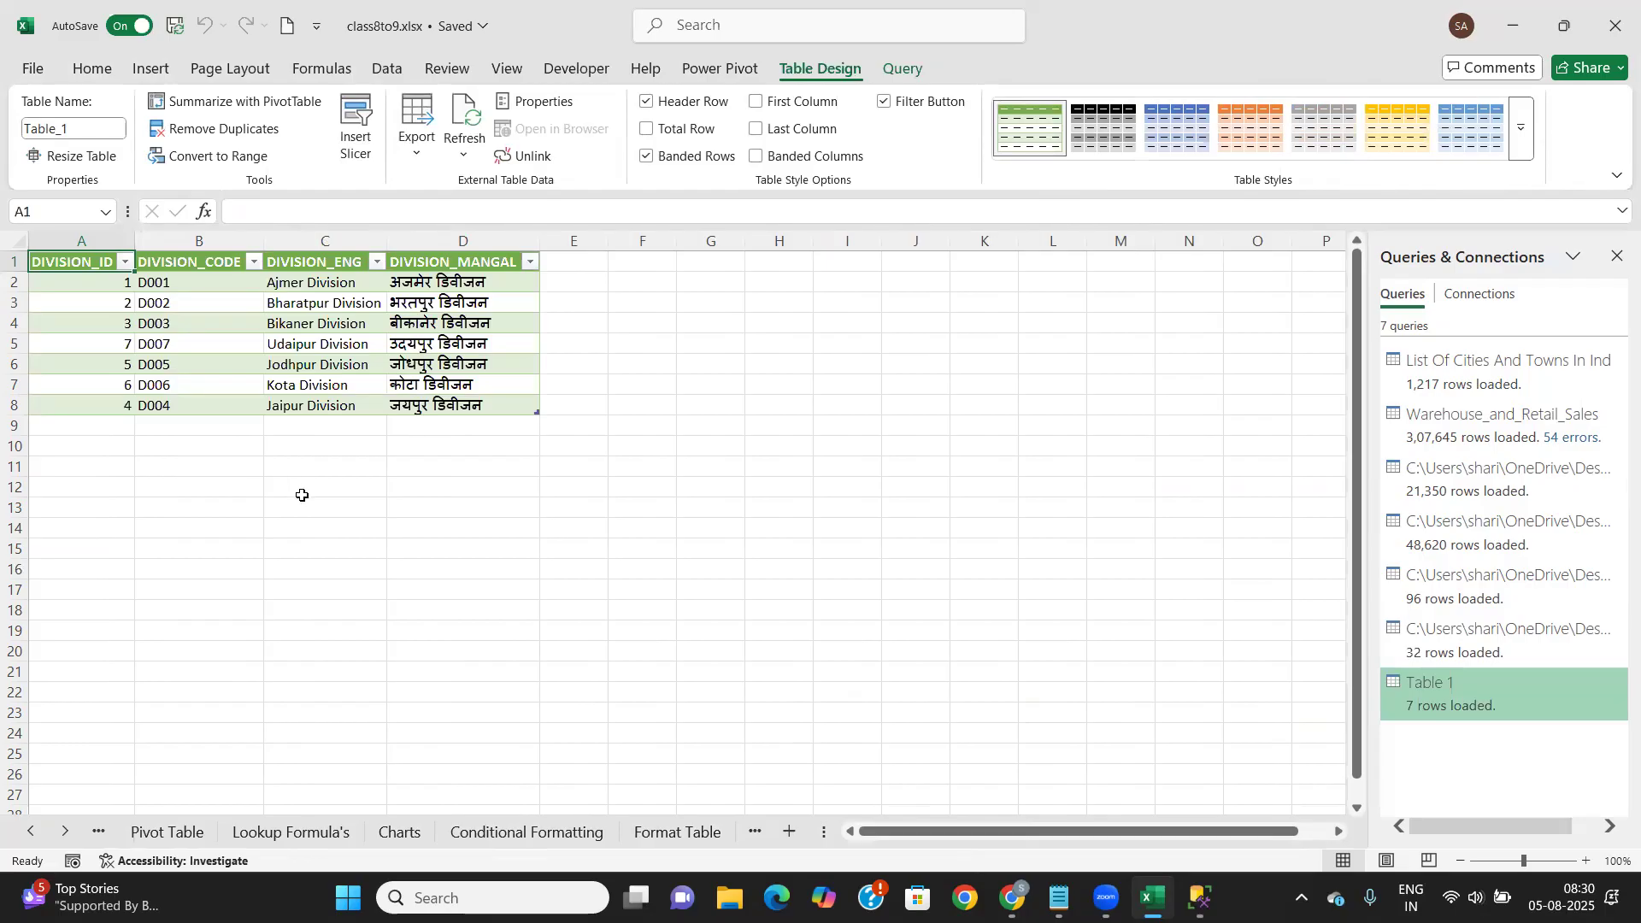
left_click(300, 492)
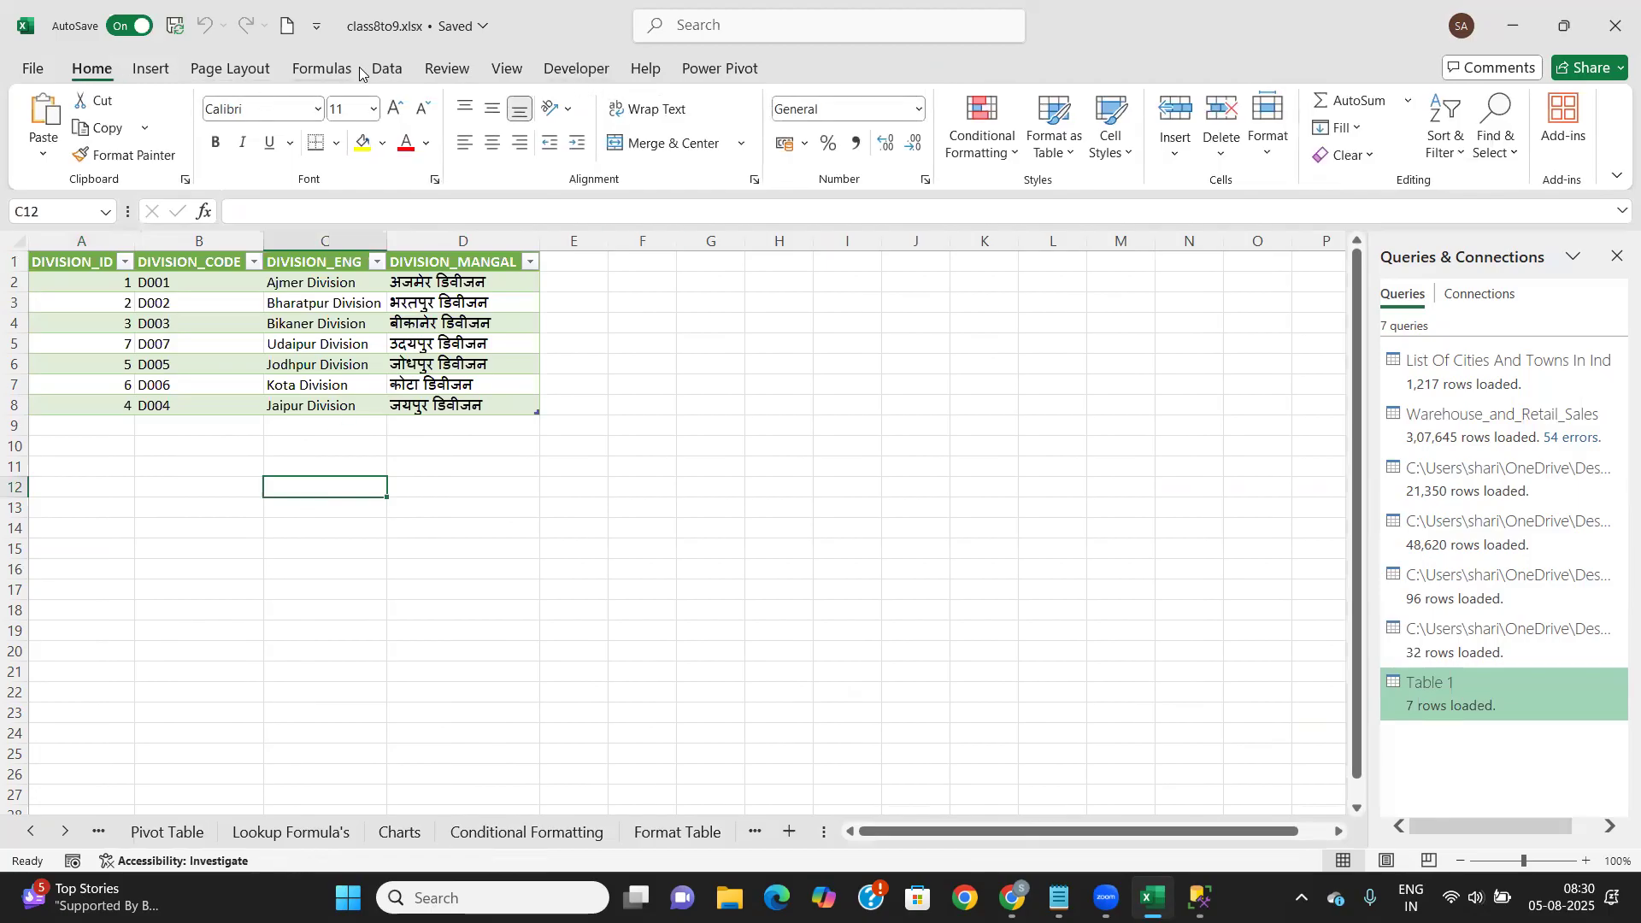
left_click(387, 73)
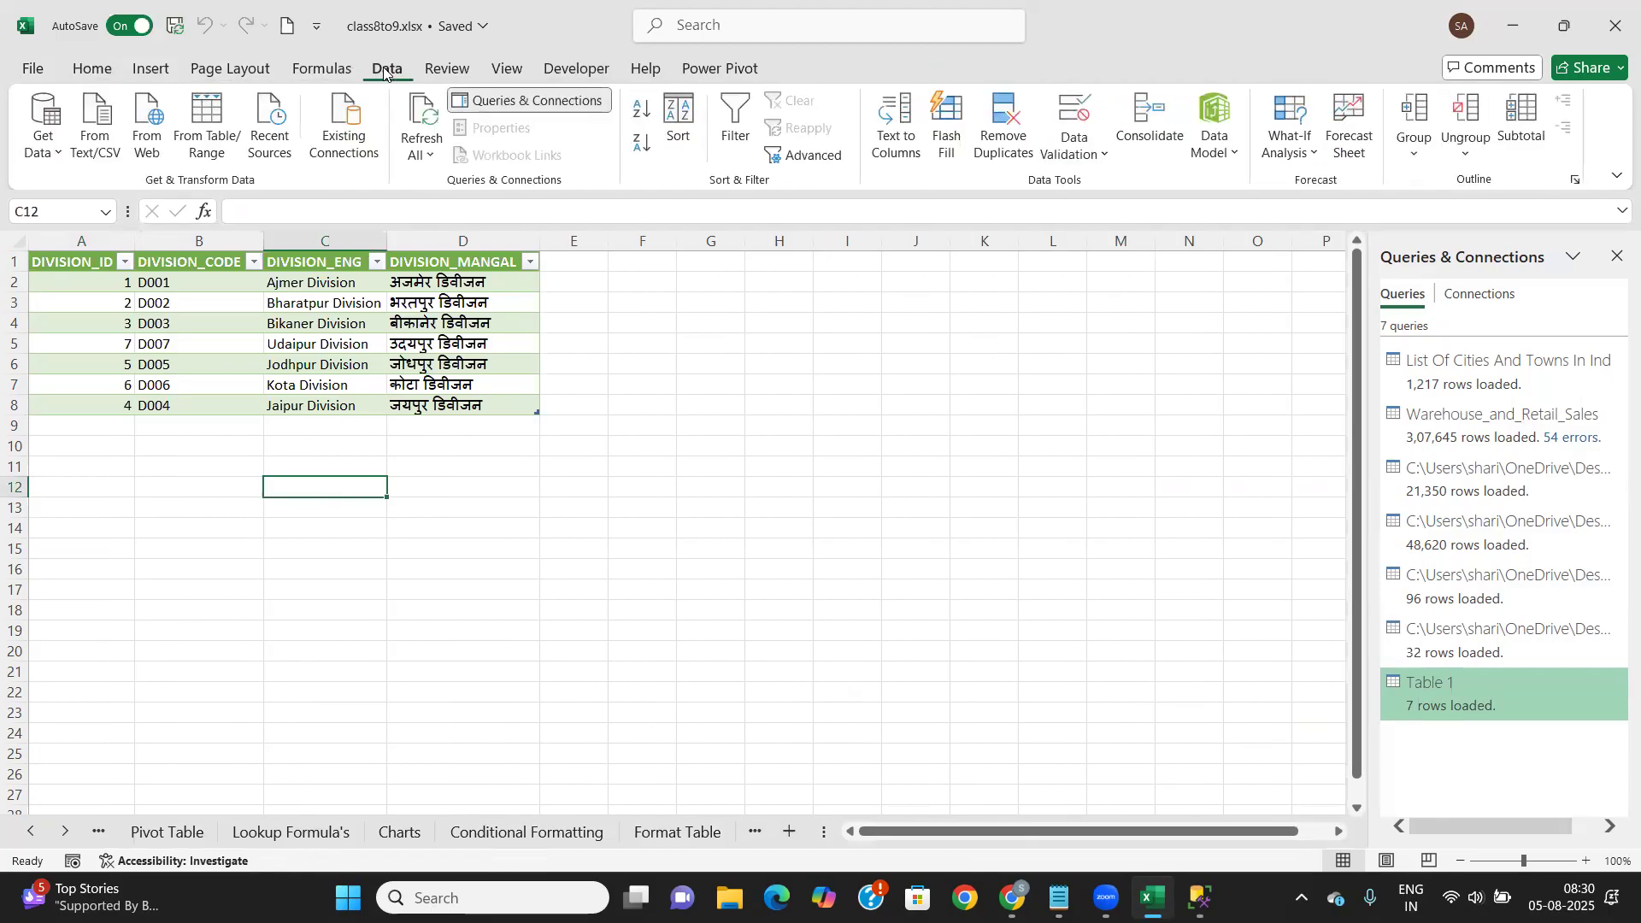
left_click(57, 156)
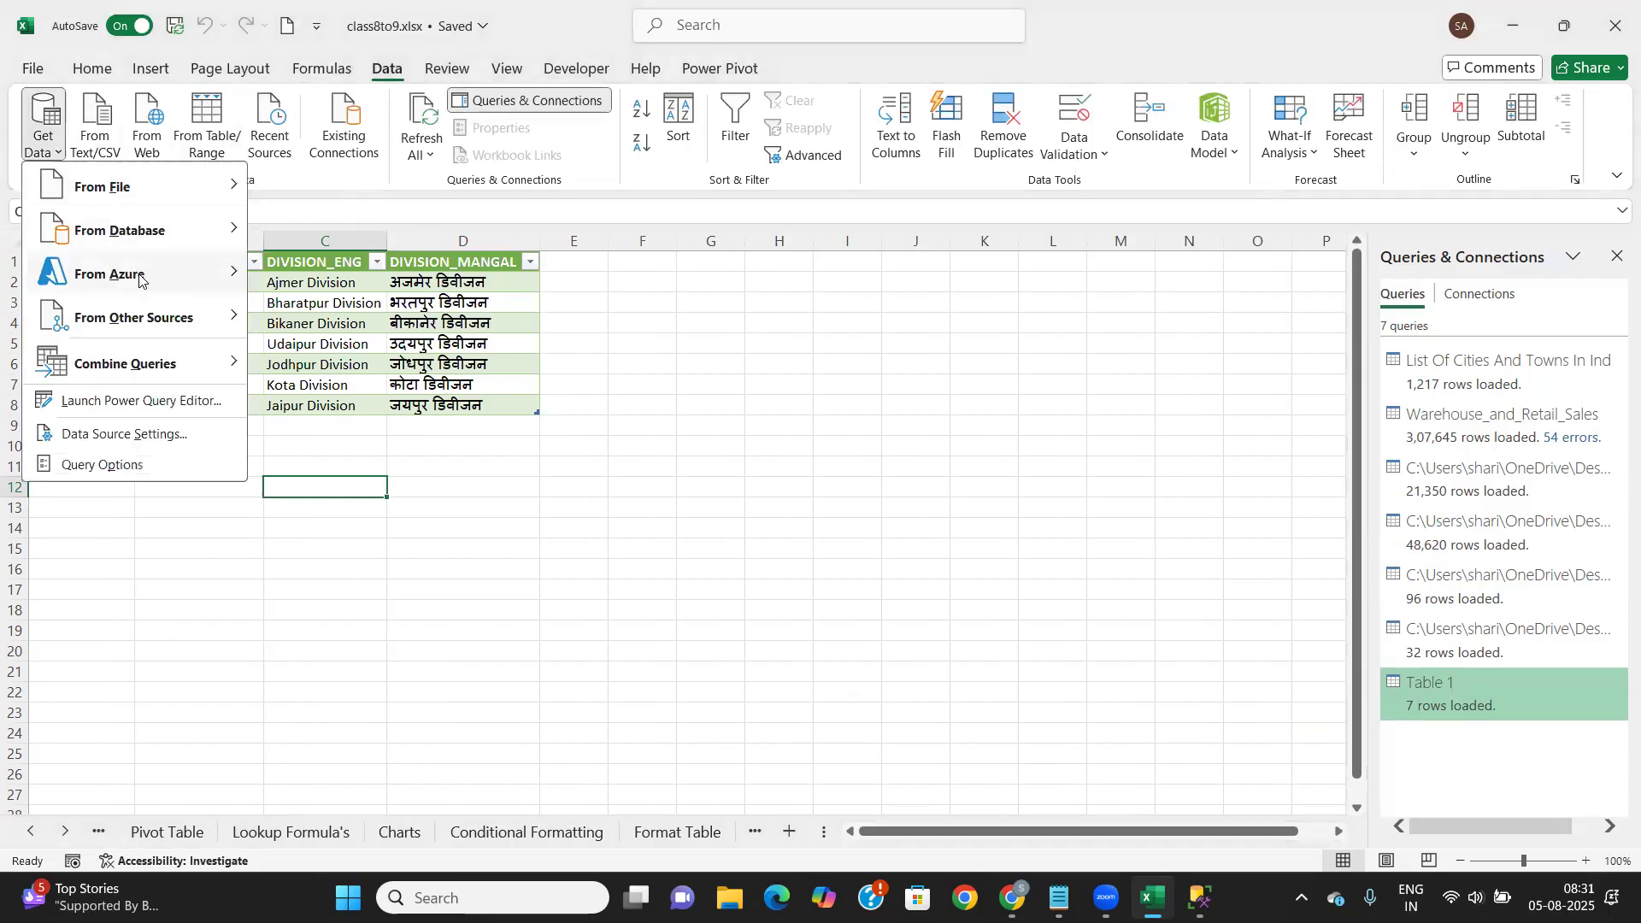
mouse_move(184, 328)
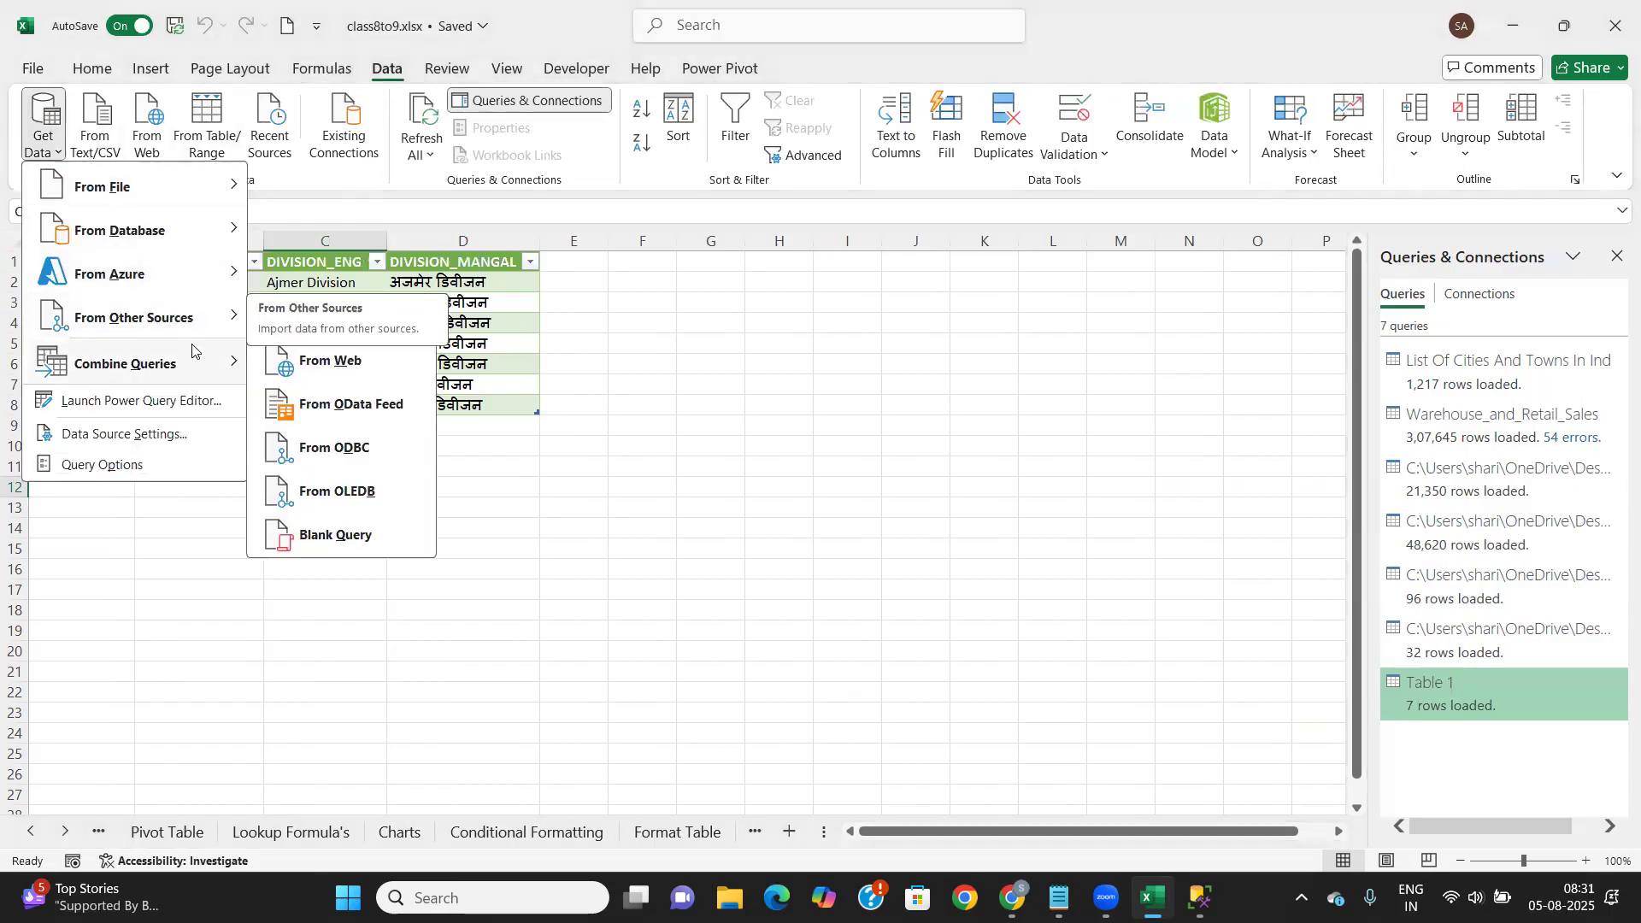
mouse_move(189, 366)
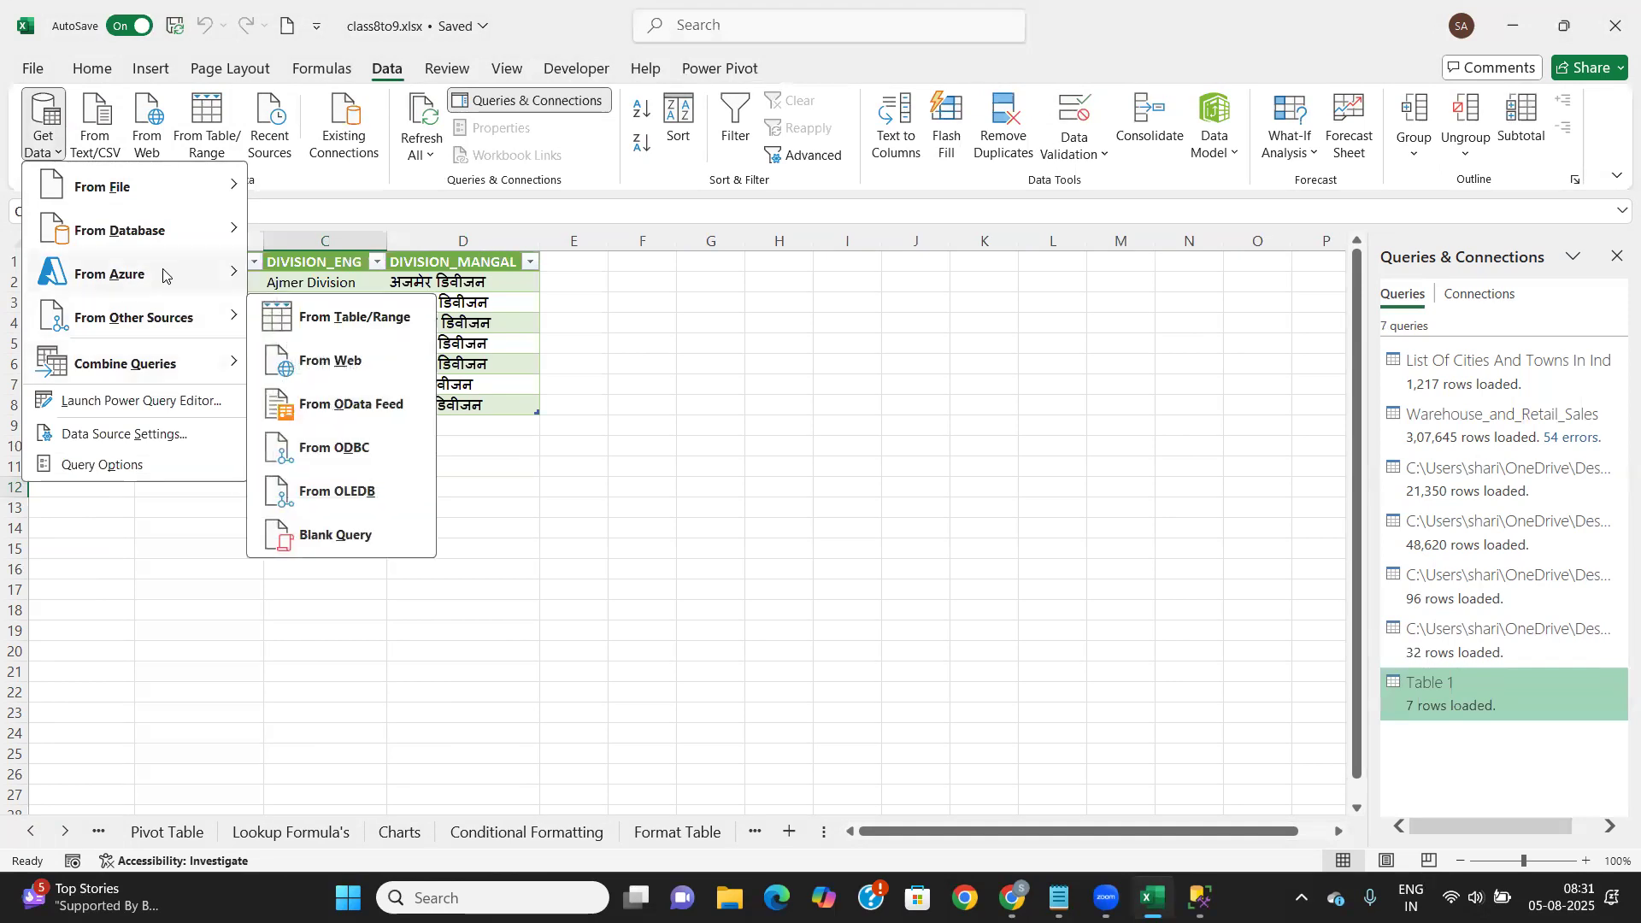
left_click(706, 453)
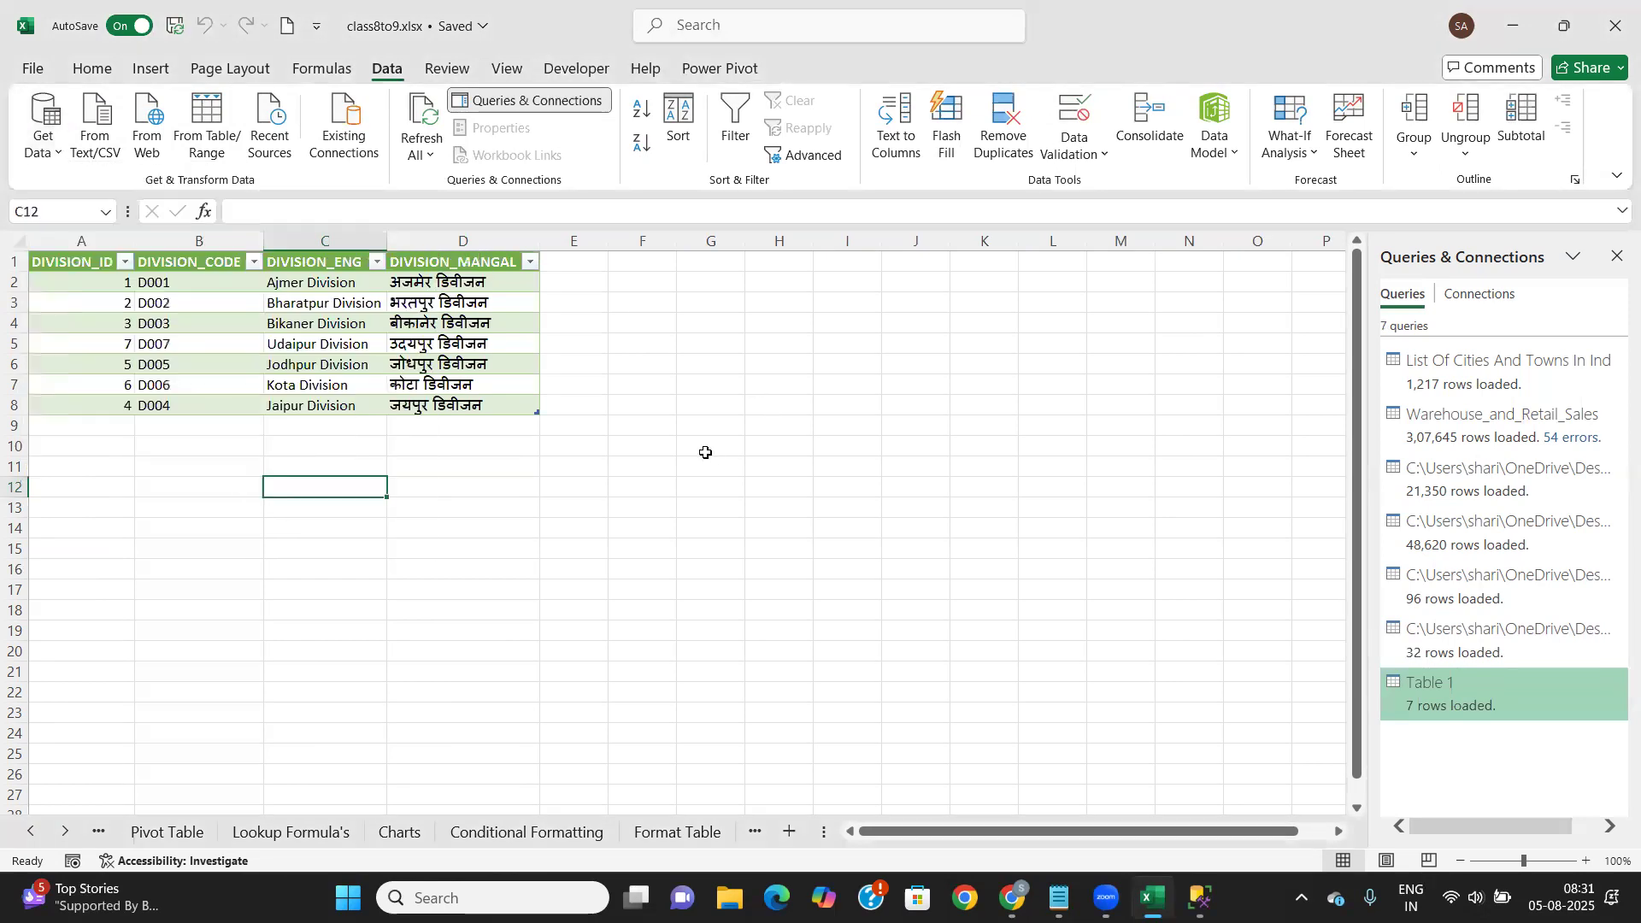
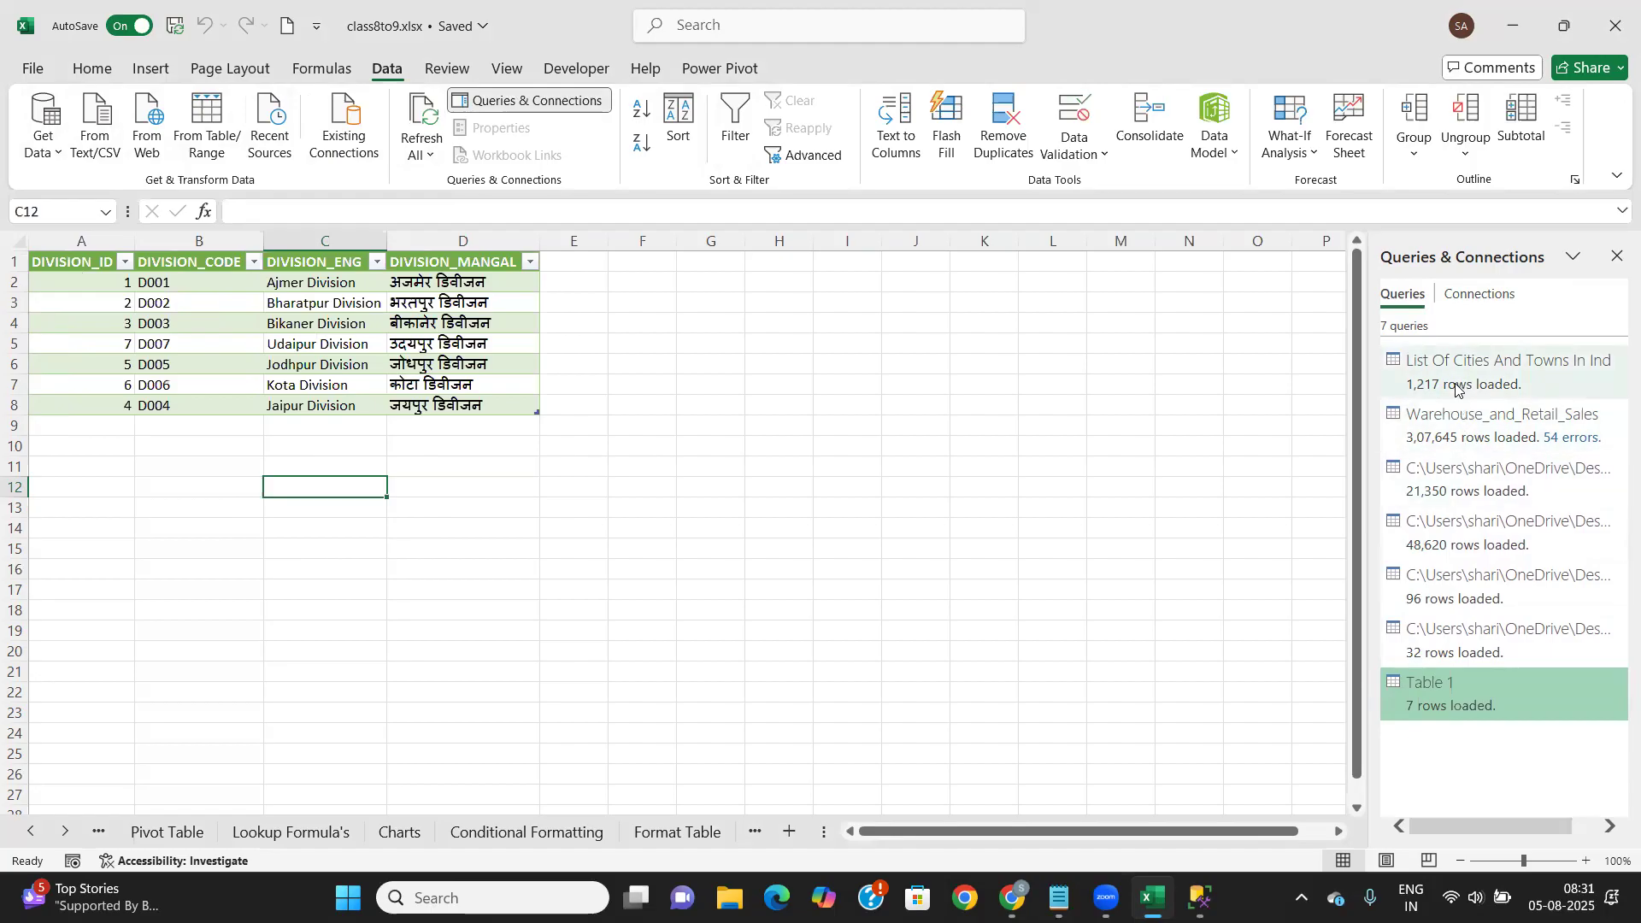
Close the Queries & Connections pane so the Table 1 division table fills the window
mouse_move(1453, 695)
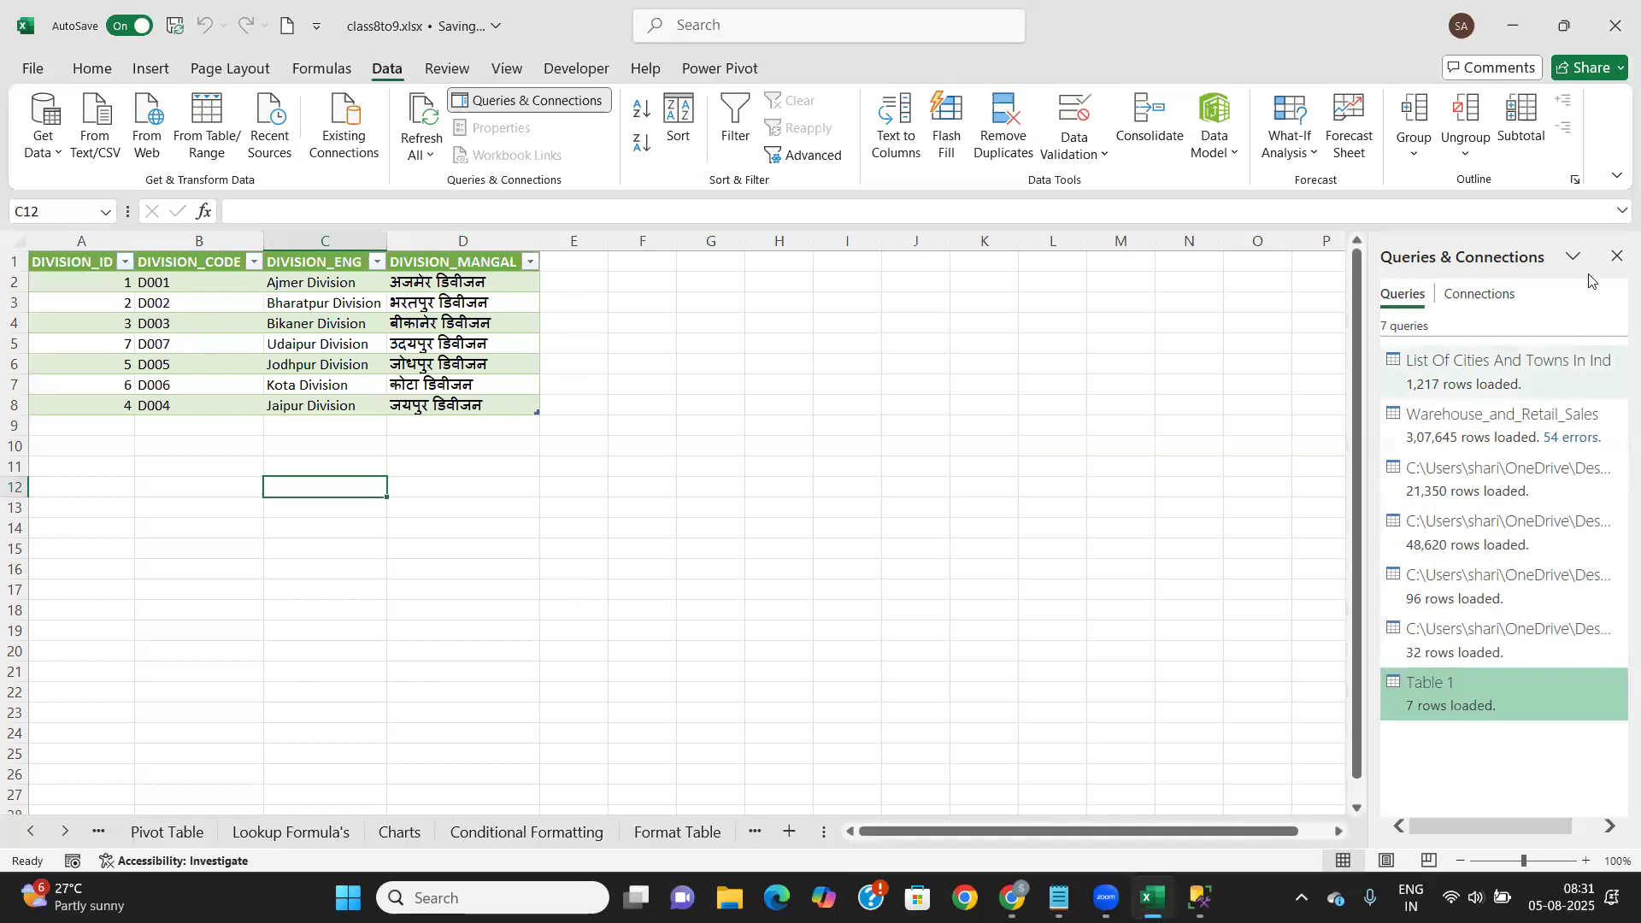
left_click(1617, 256)
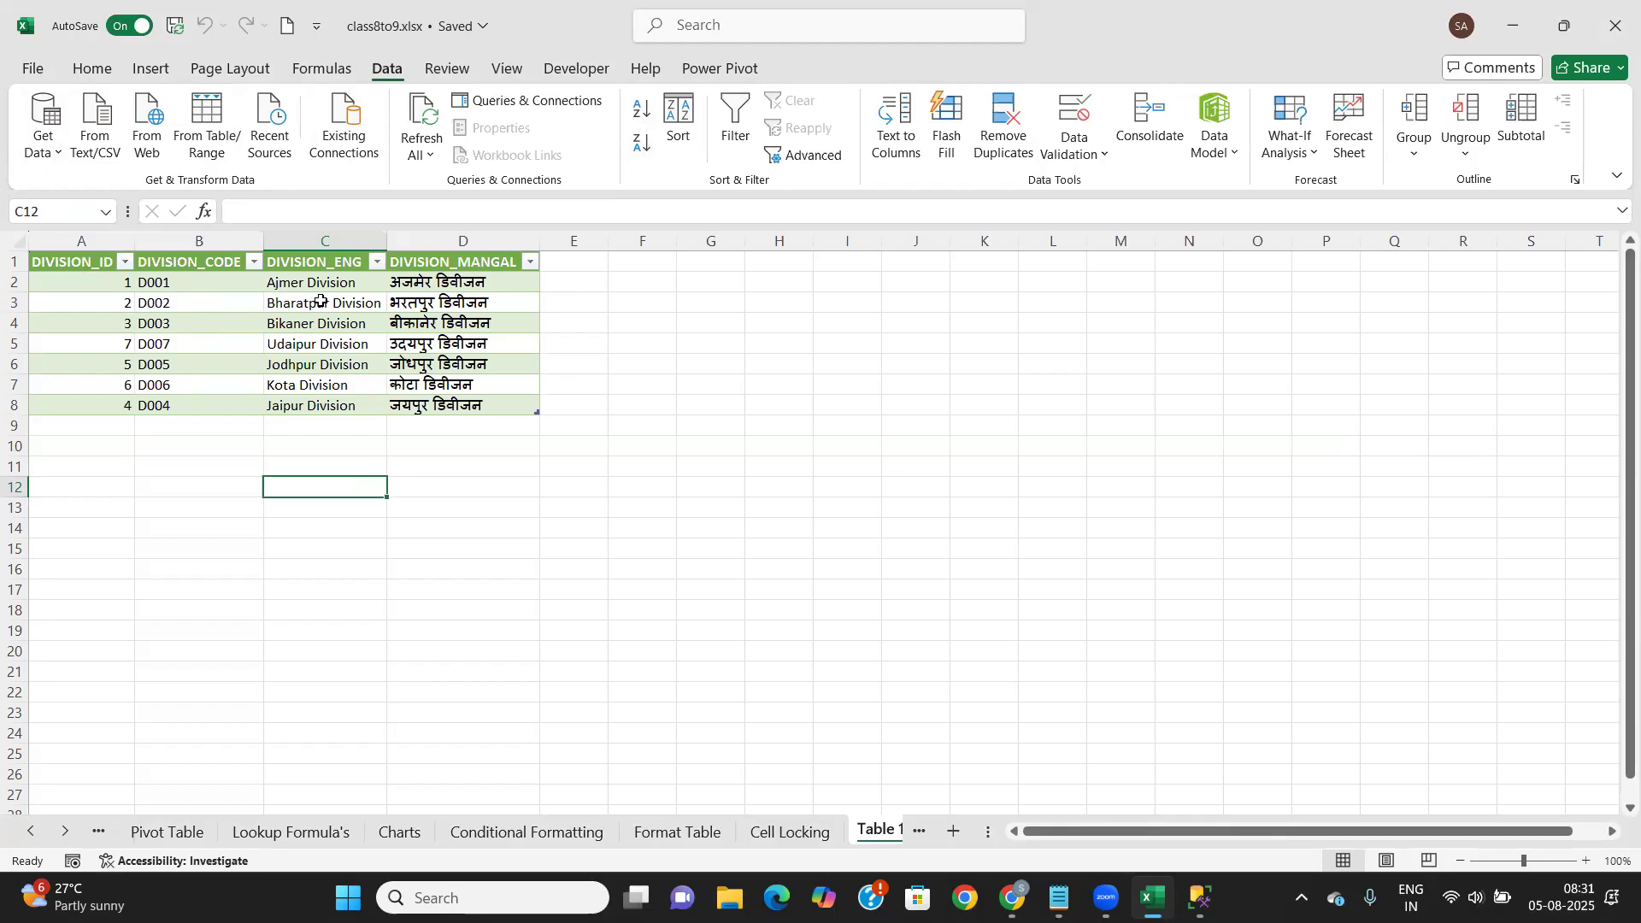
left_click(752, 381)
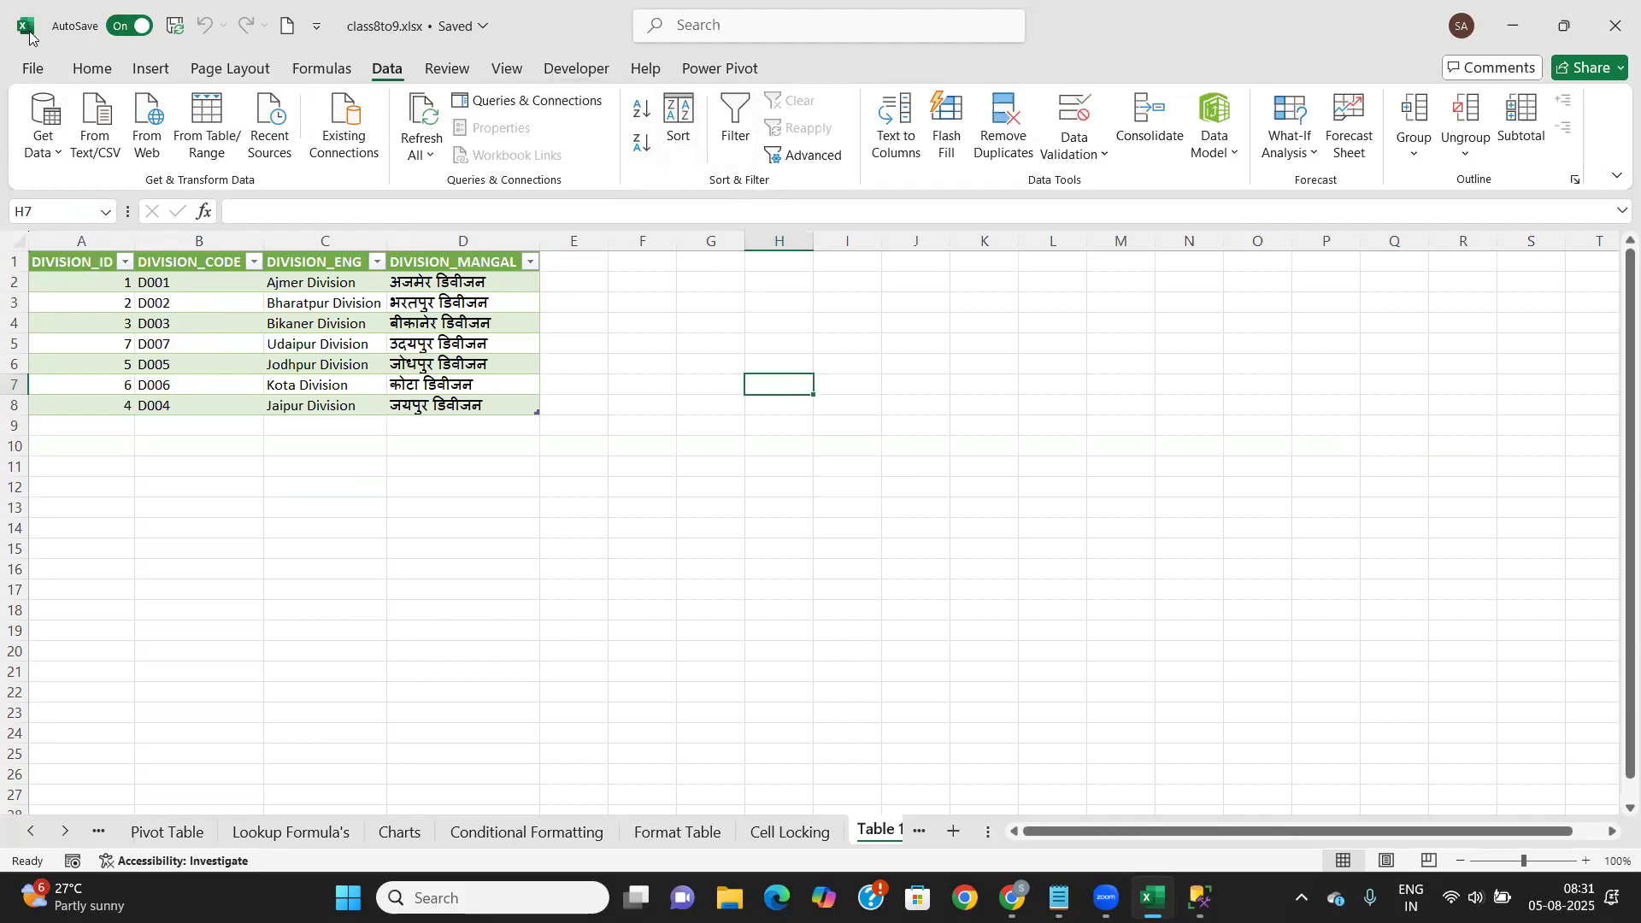
left_click(94, 68)
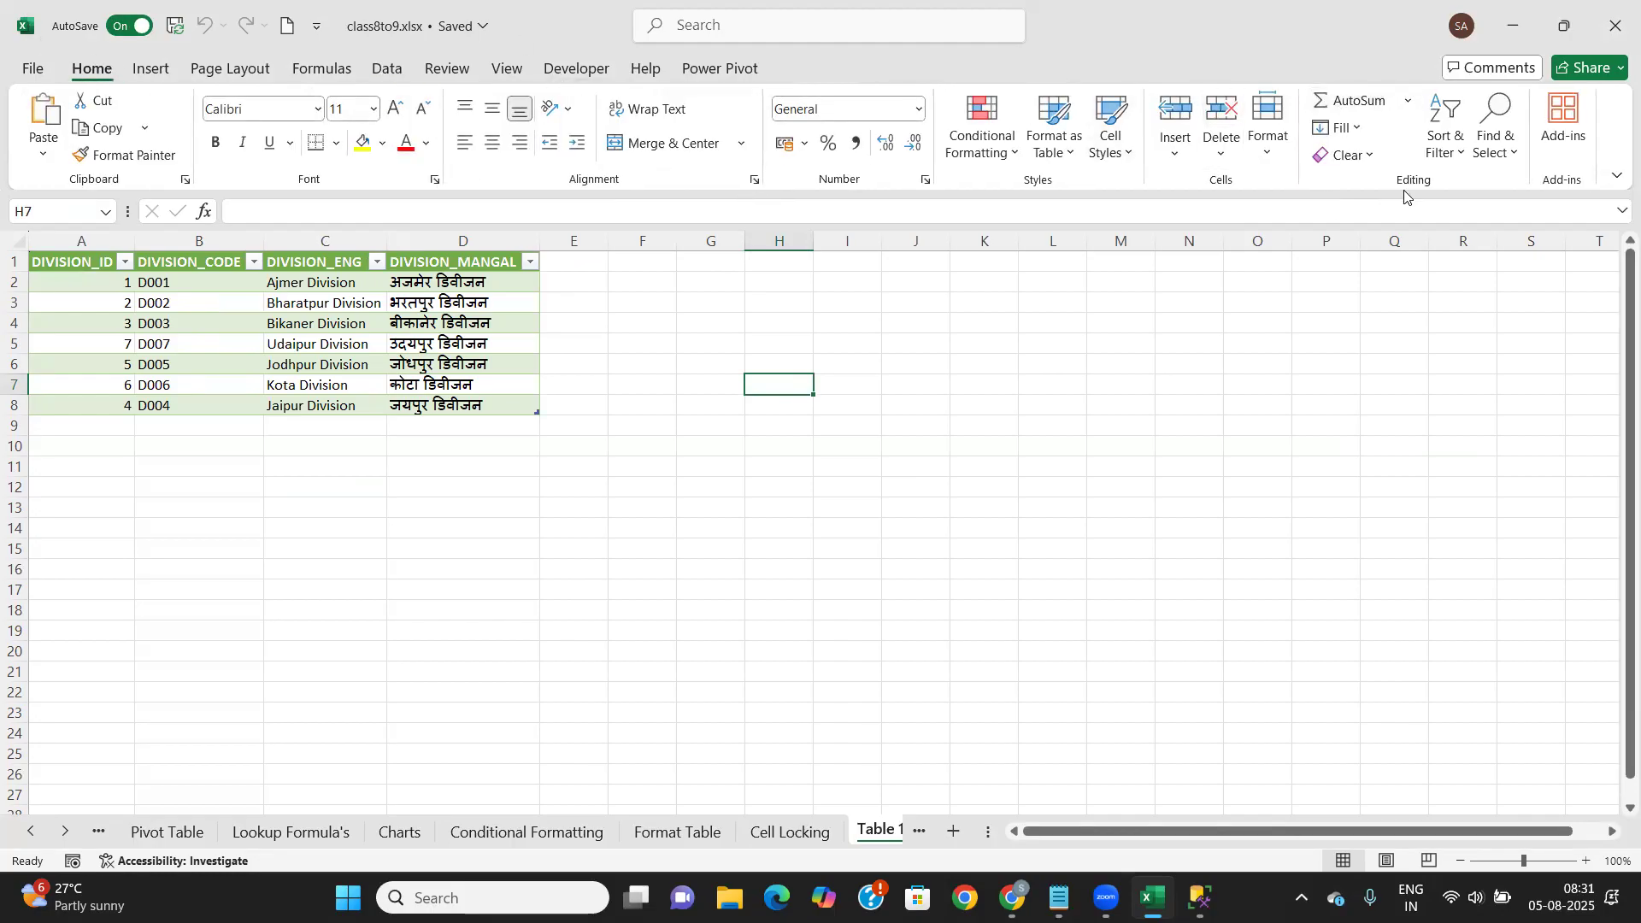
left_click(387, 72)
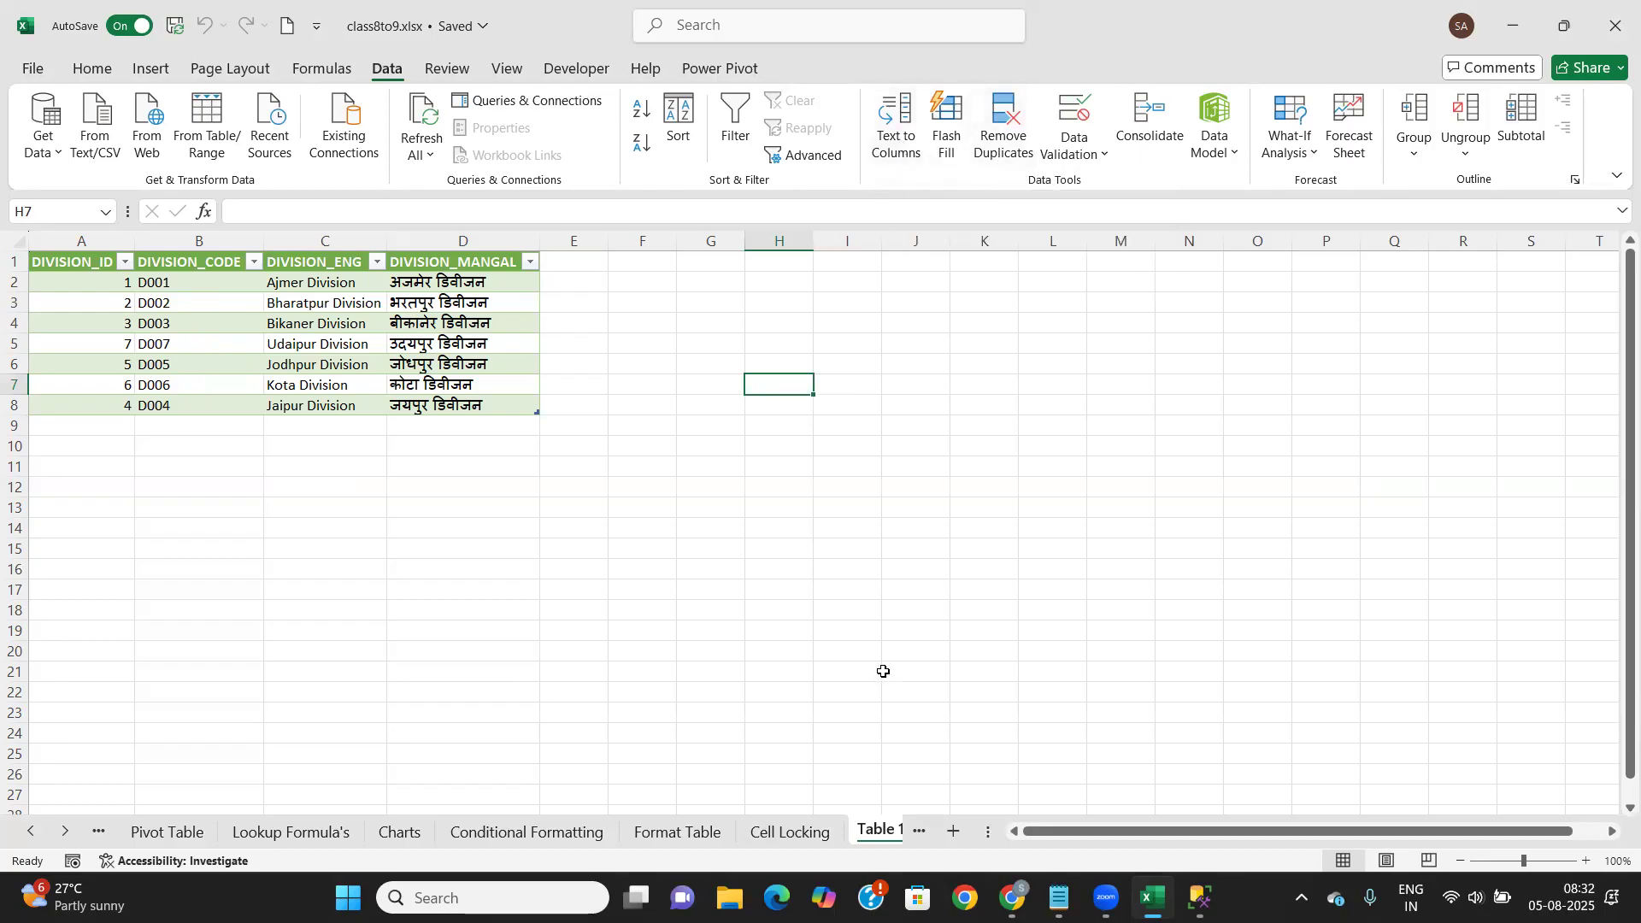
Scroll the sheet tabs past the pizza ingredients sheet to Sheet1 and select B2
left_click(67, 832)
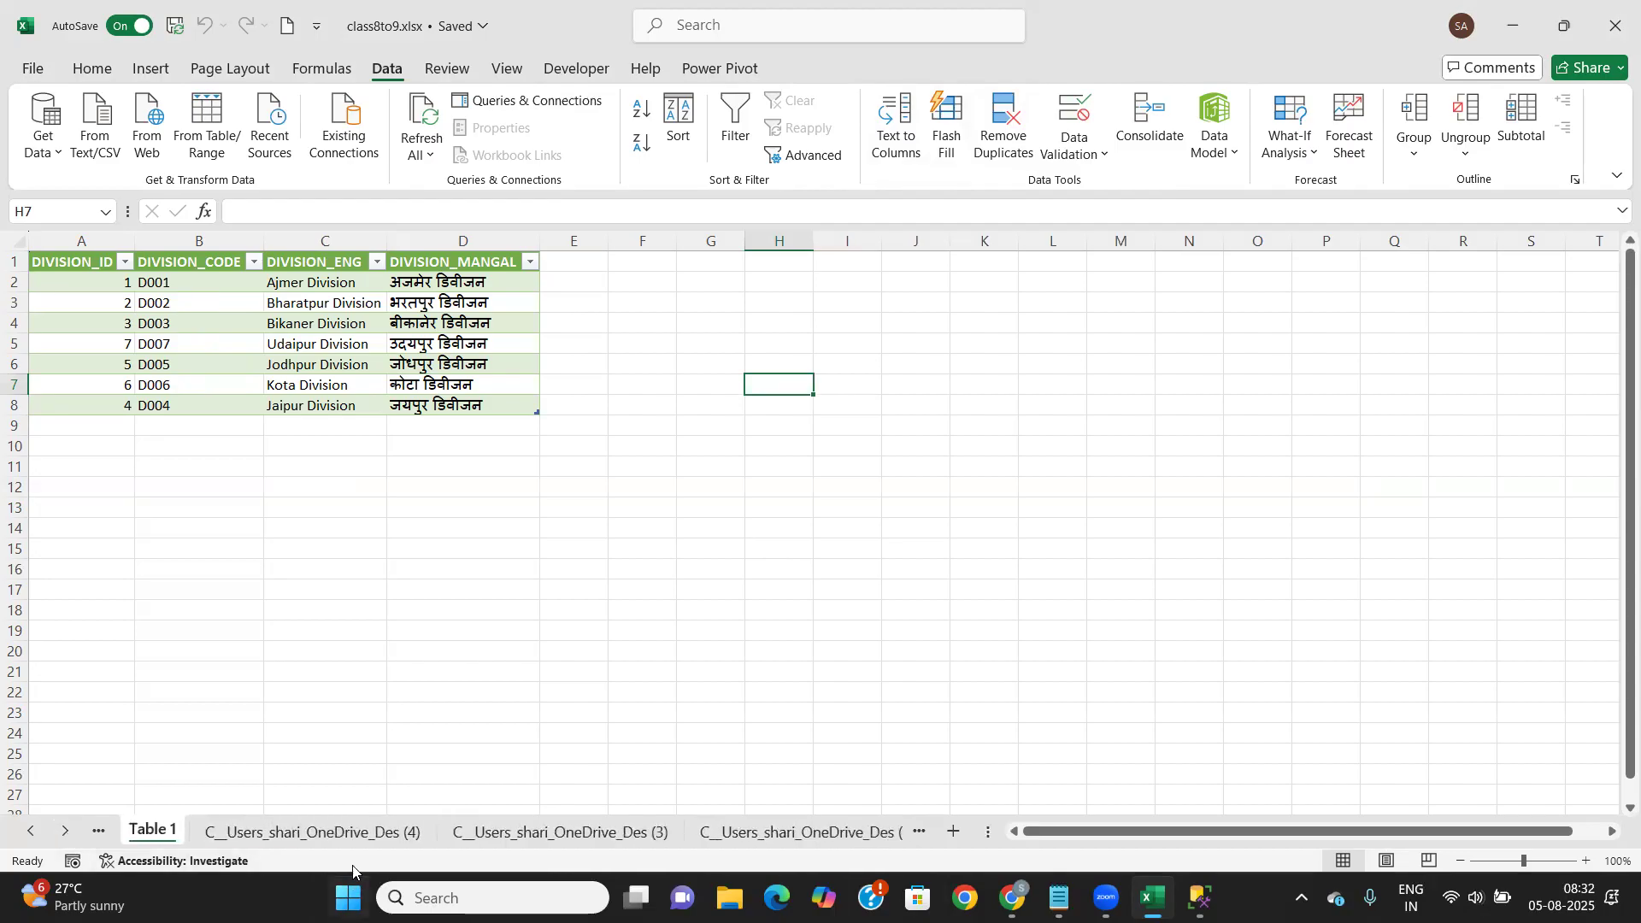
left_click(357, 833)
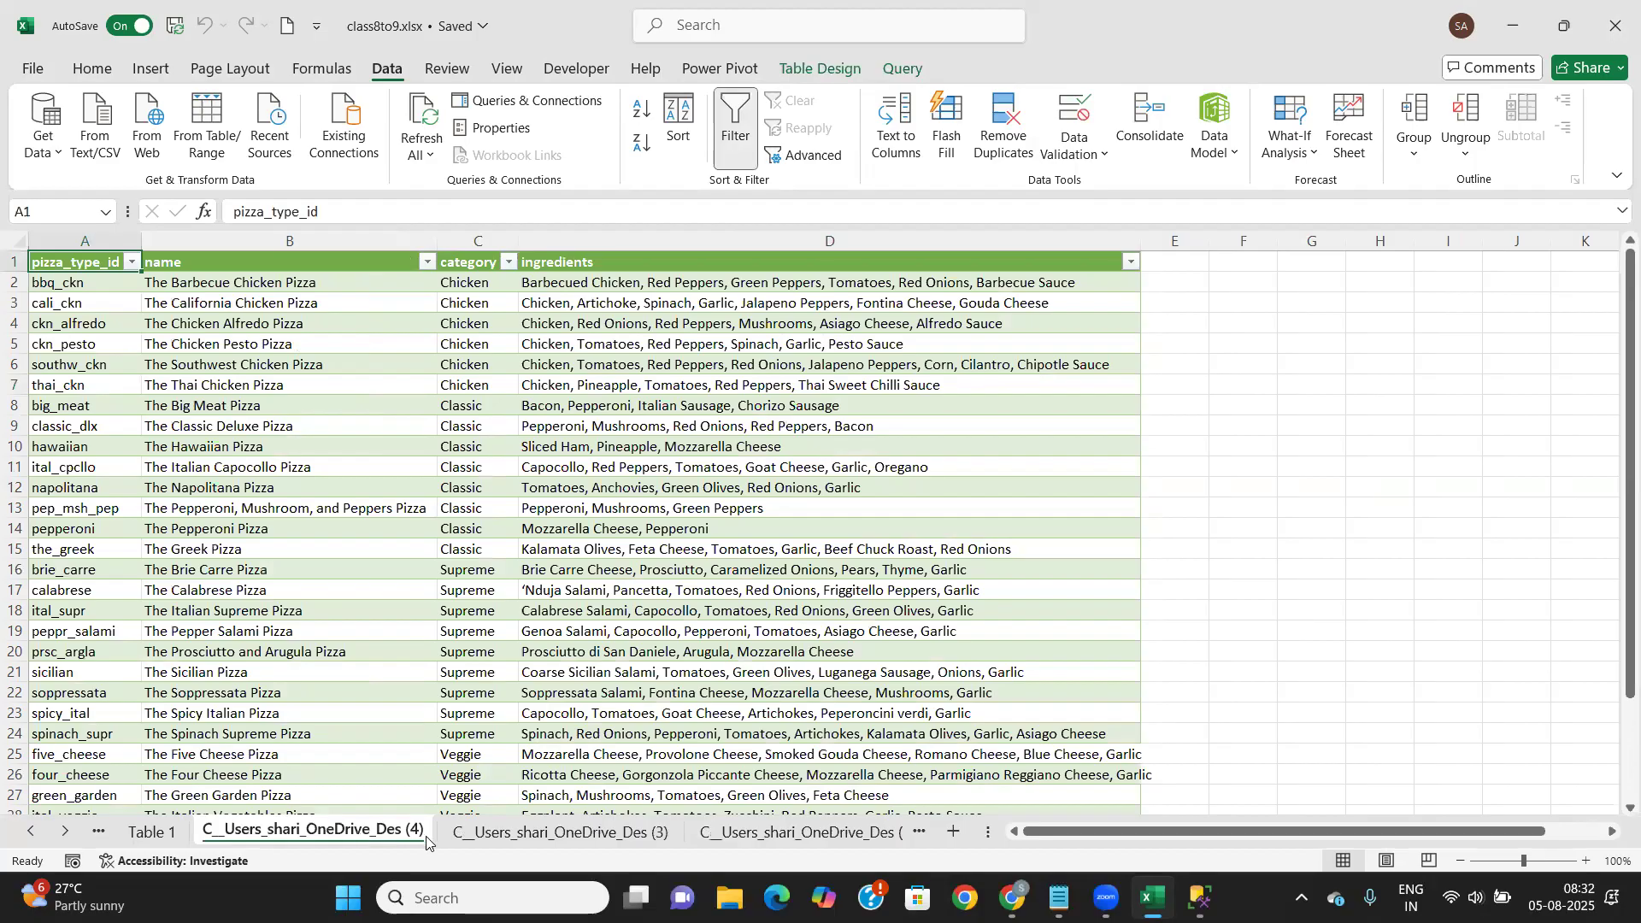
left_click(67, 832)
left_click(68, 832)
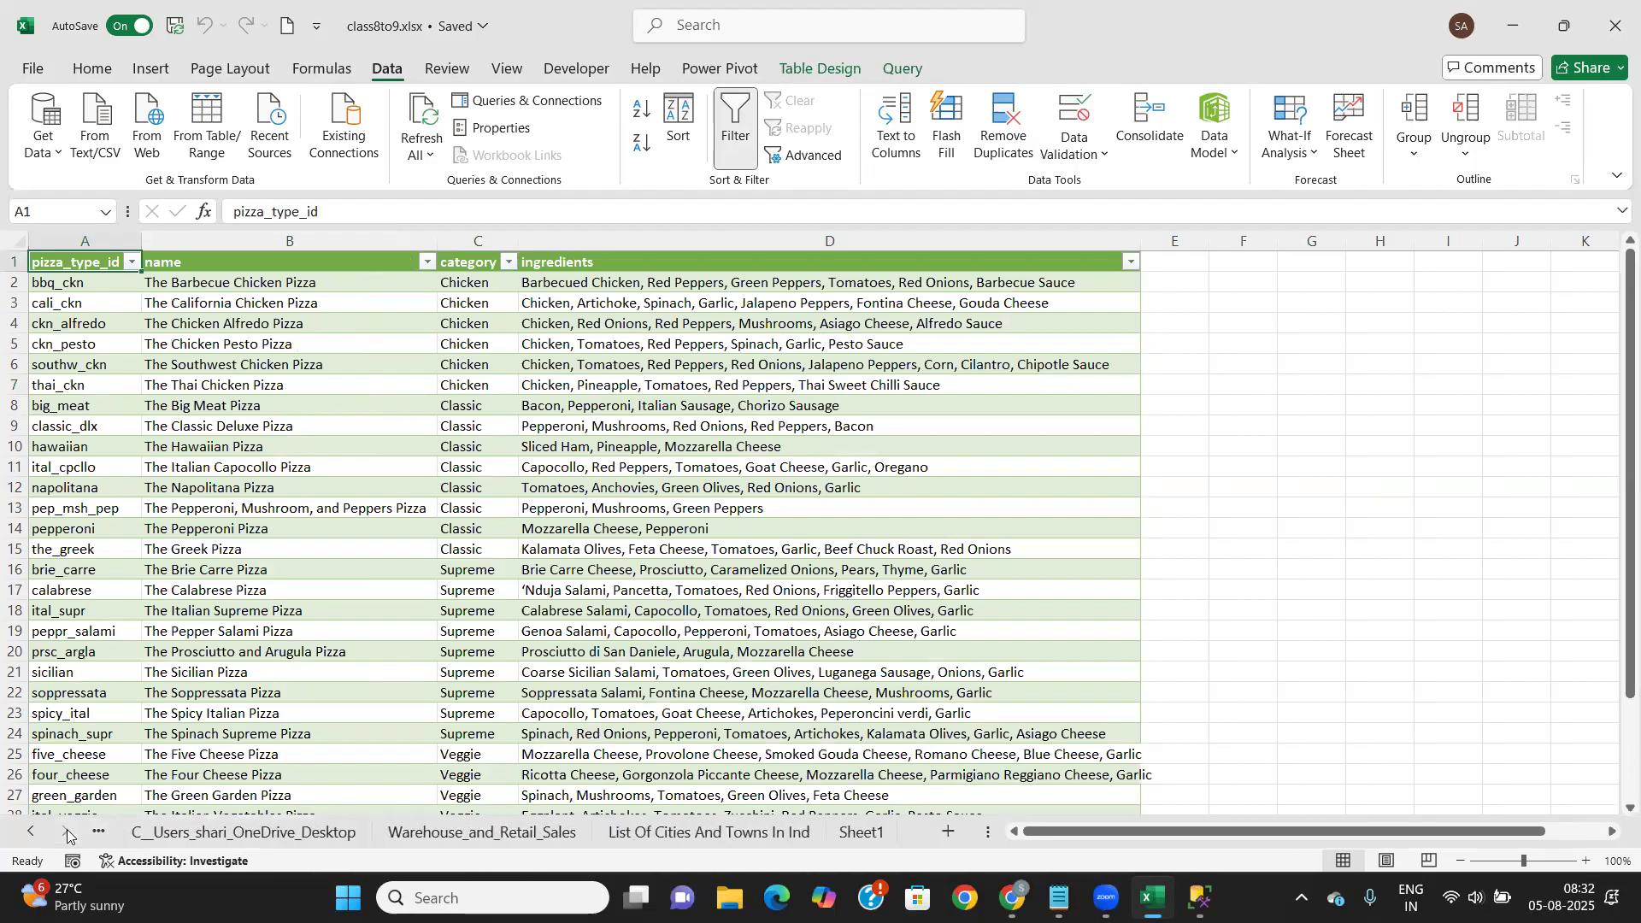
left_click(862, 833)
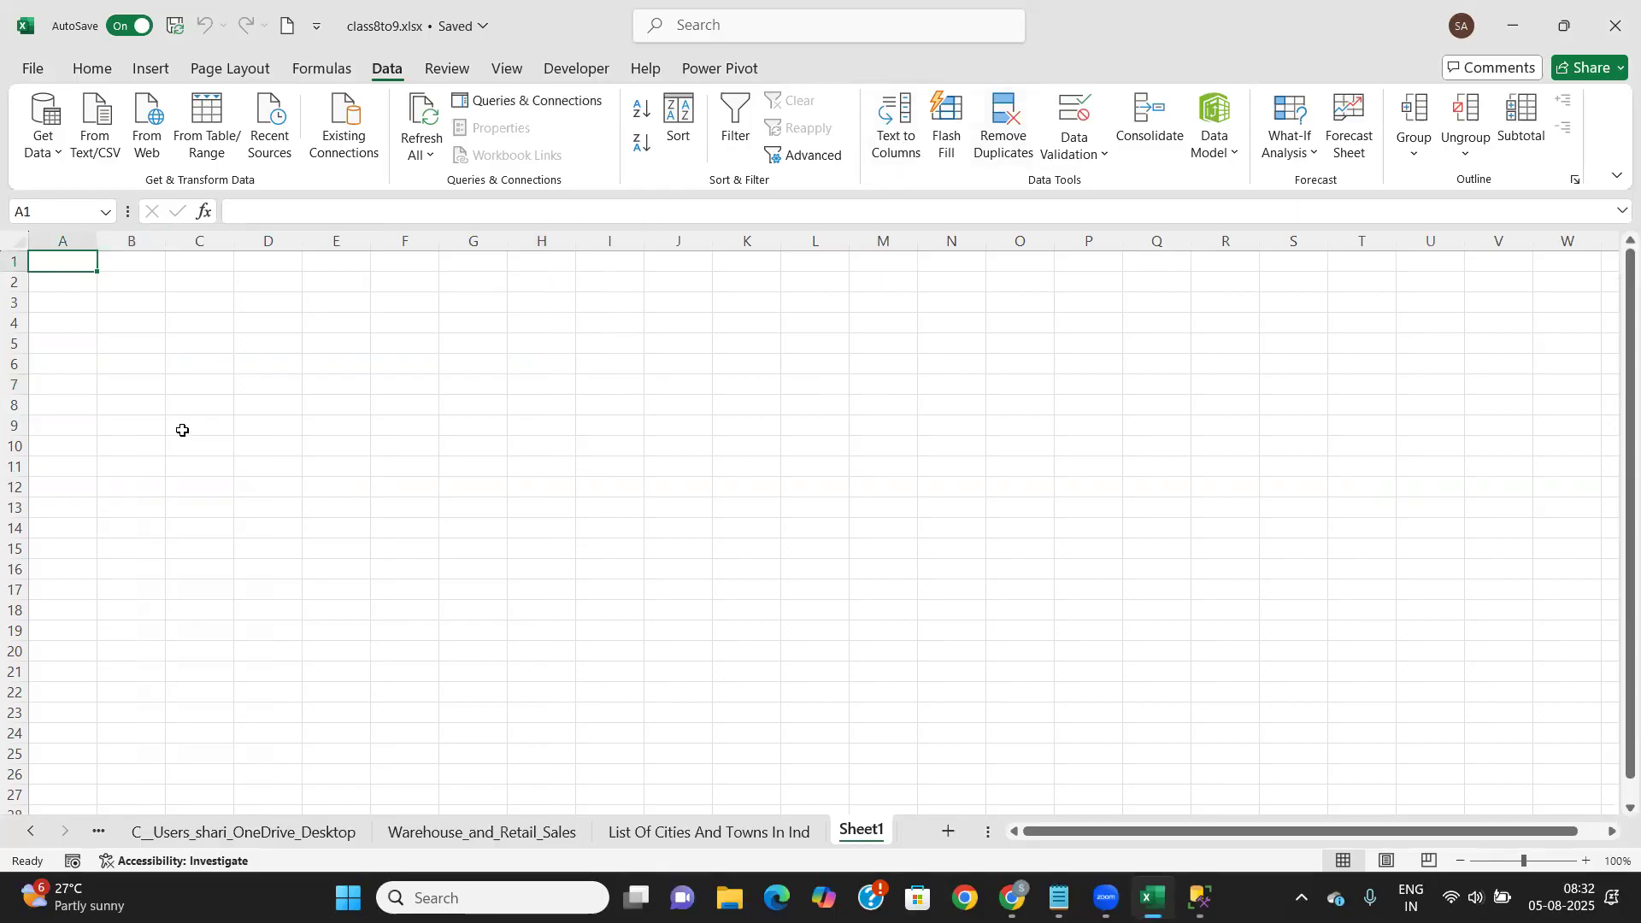
left_click(138, 281)
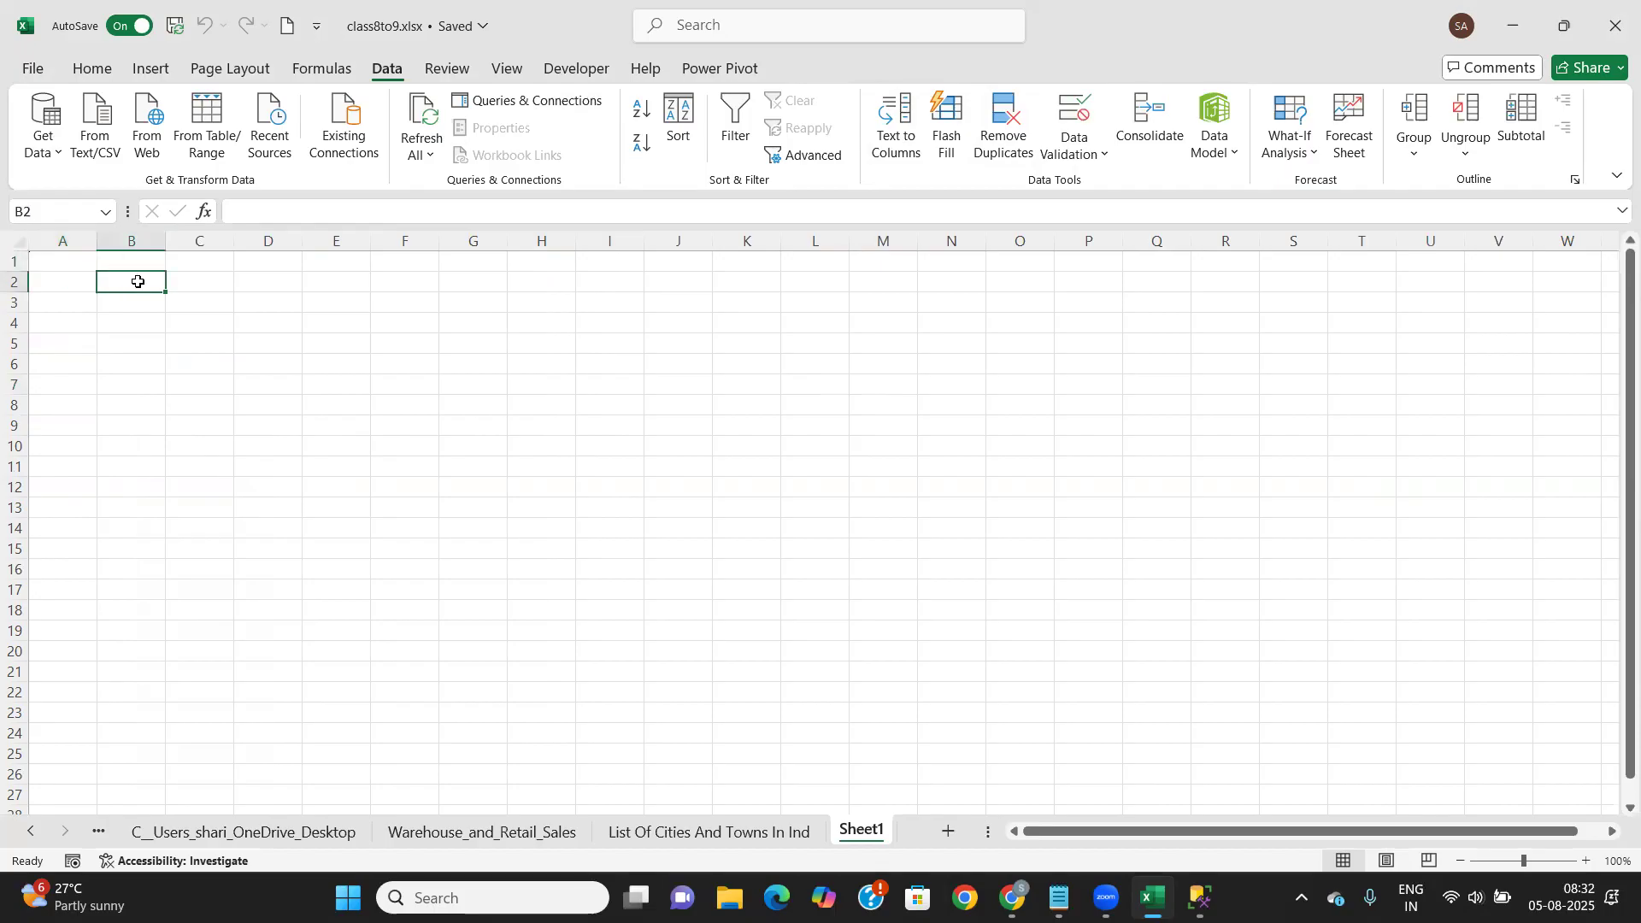
Type the headers FullName, First Name and Last Name into B2:D2
type("Ful")
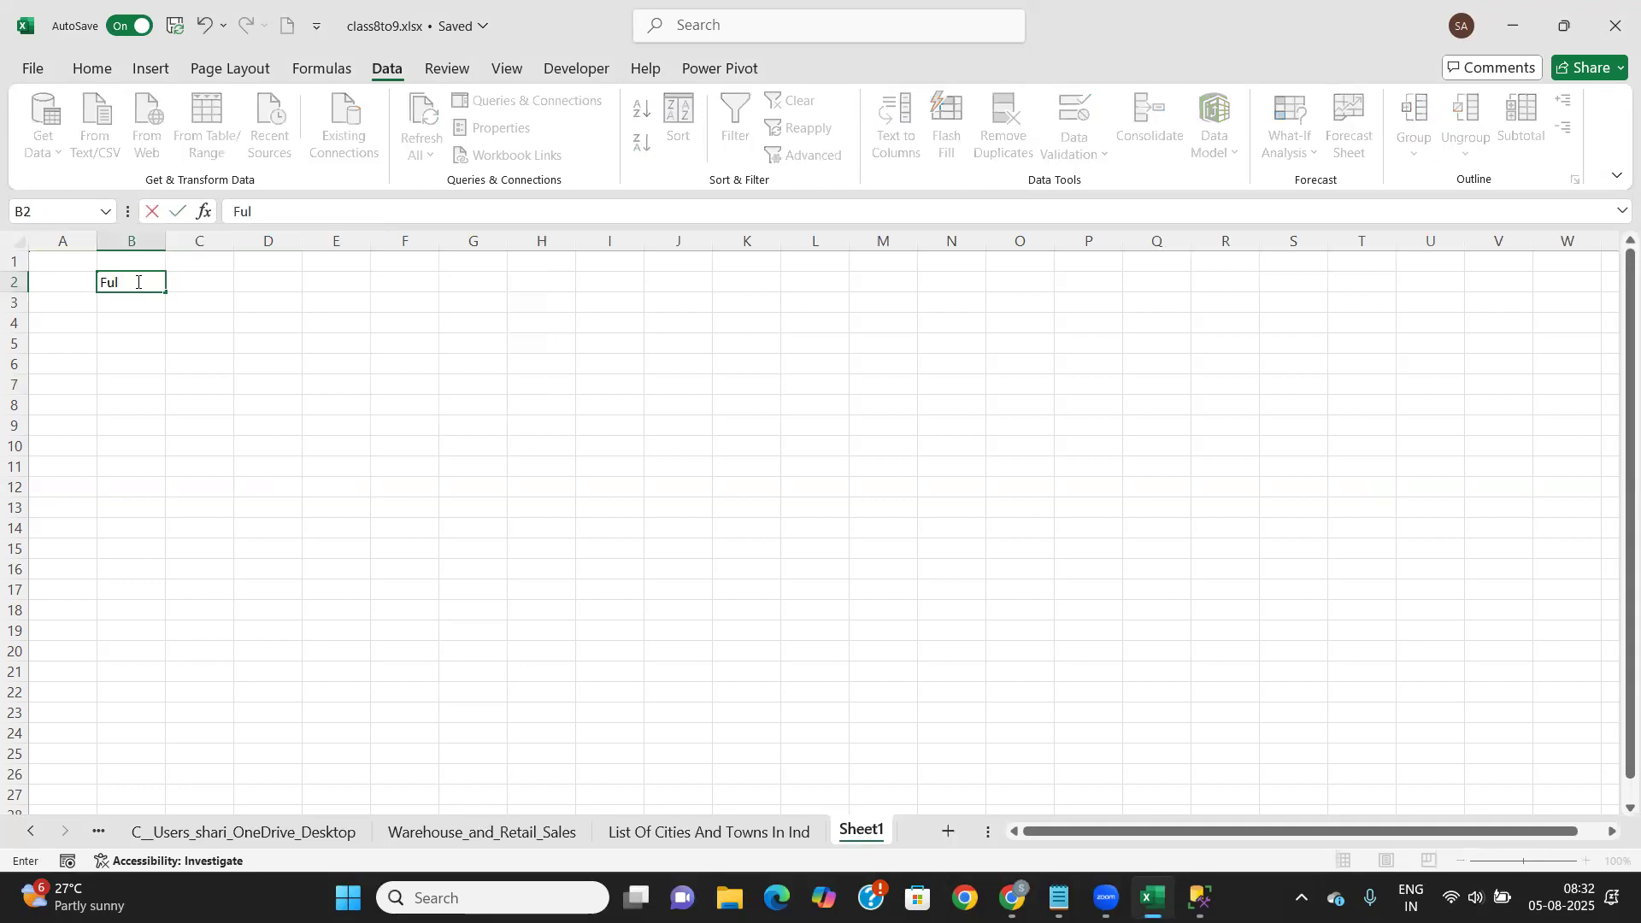
type("lM")
key("BackSpace")
key("BackSpace")
type("Name")
key("Tab")
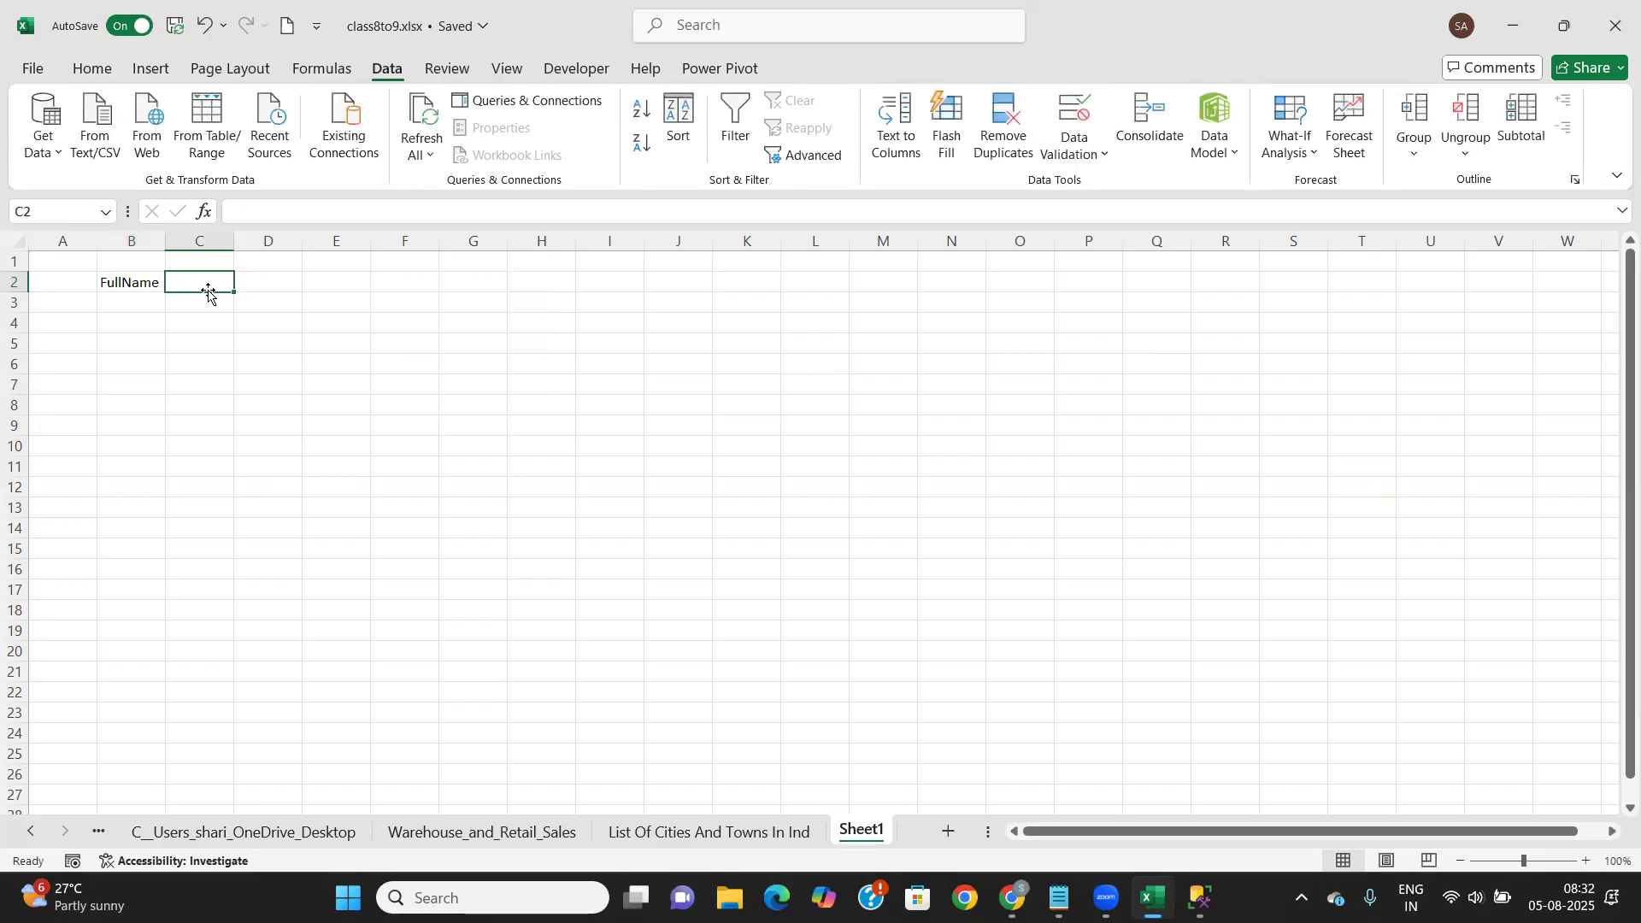
type("First")
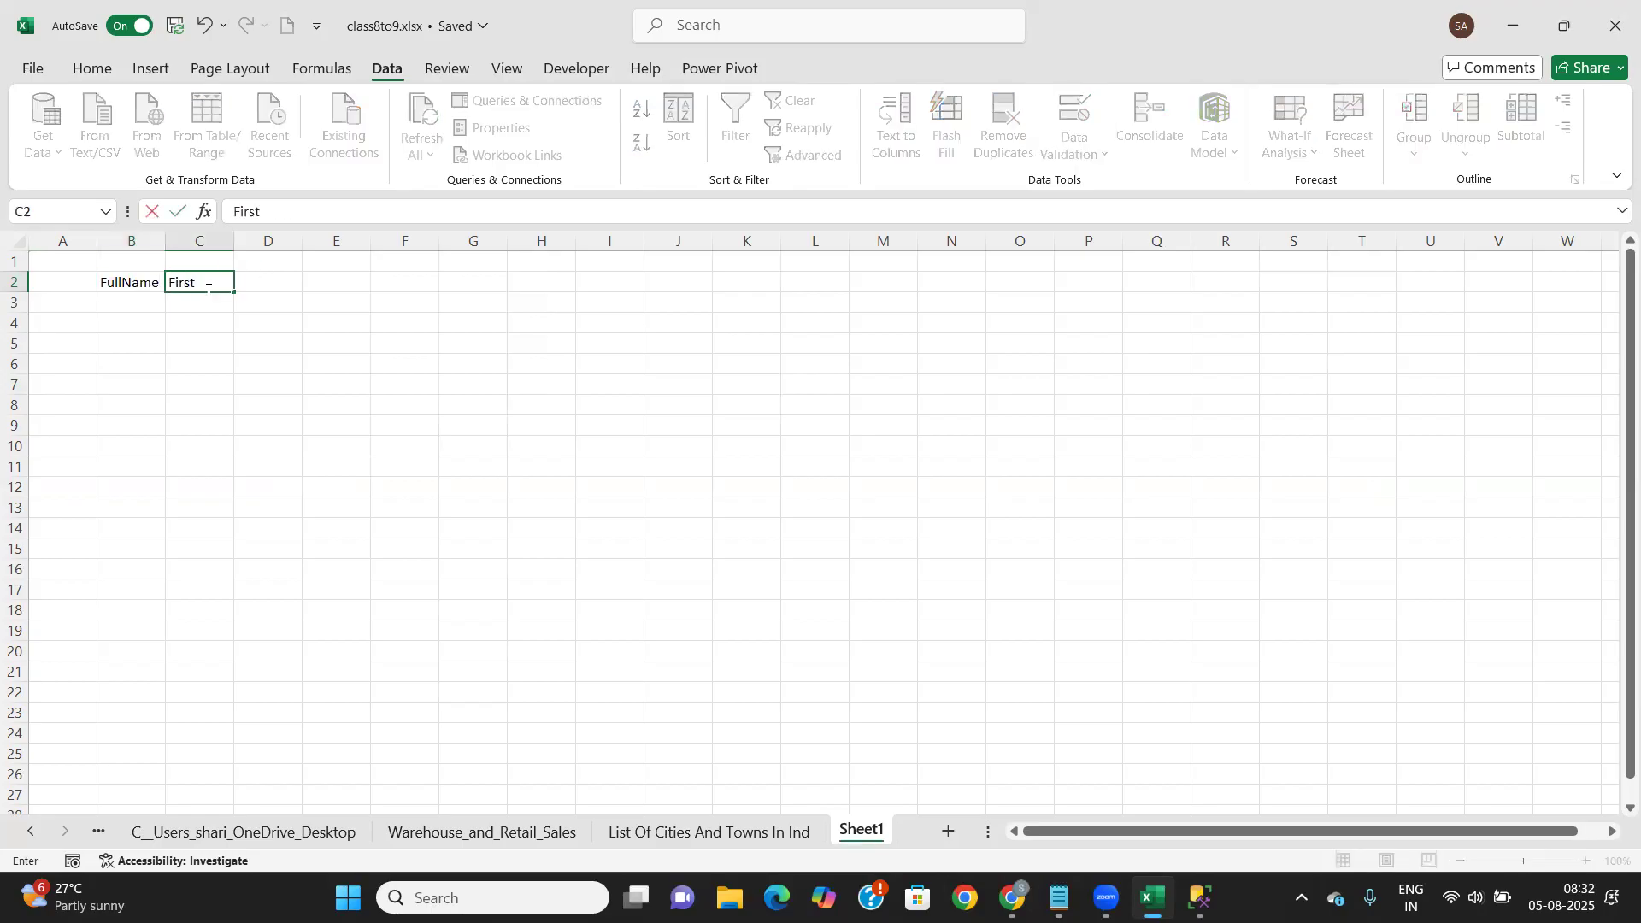
type(" Name")
key("Tab")
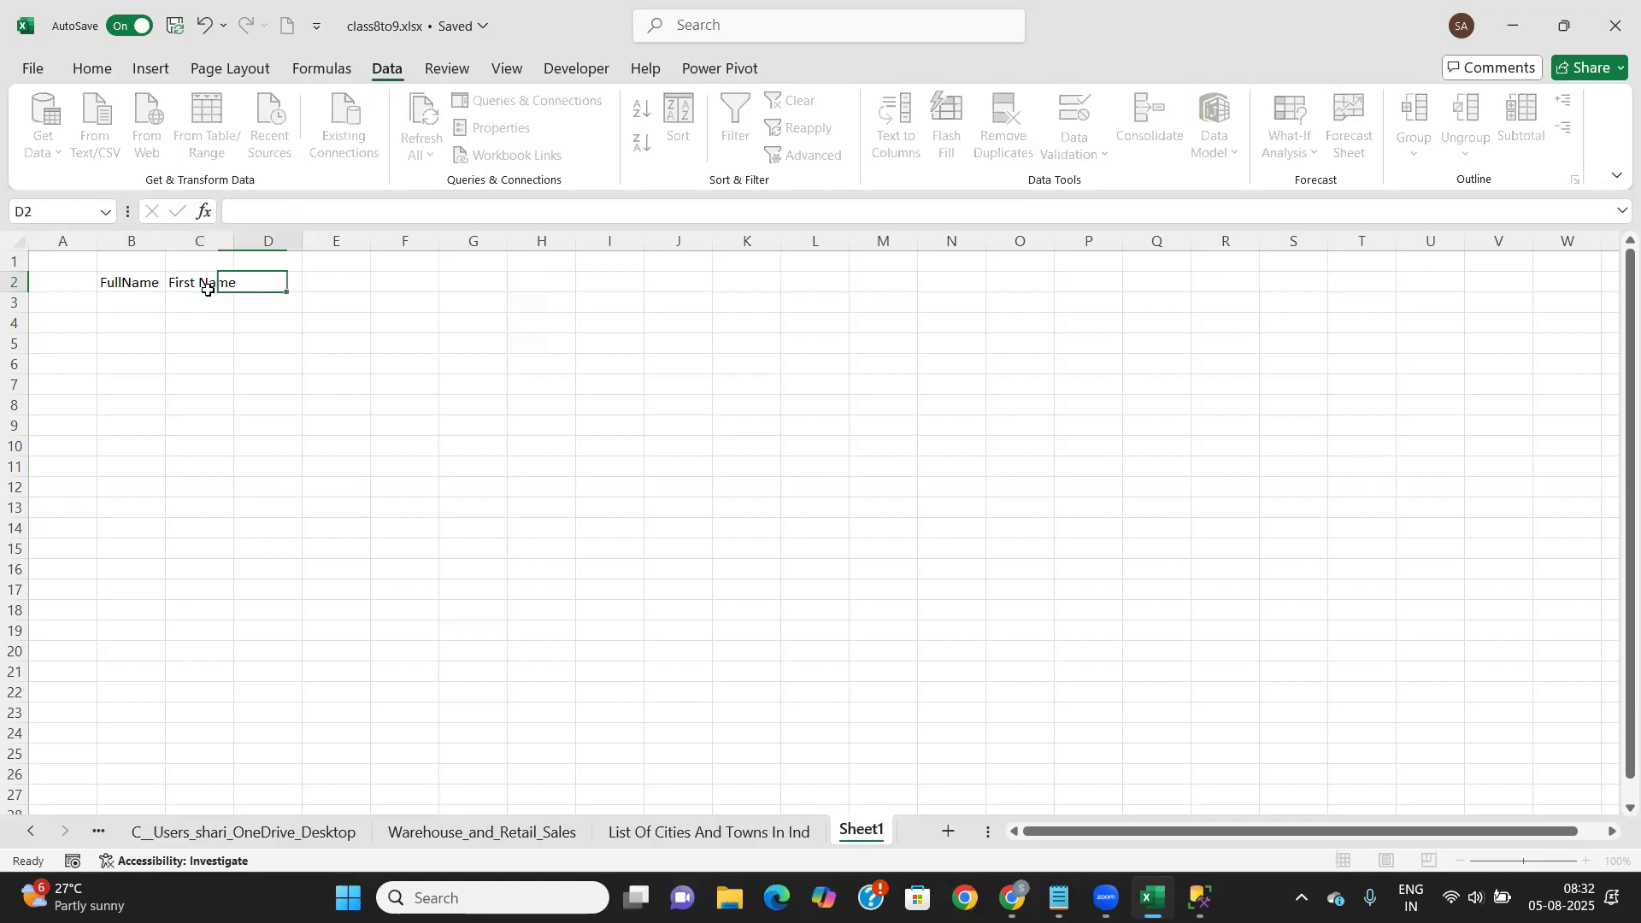
type("Last Name")
key("Tab")
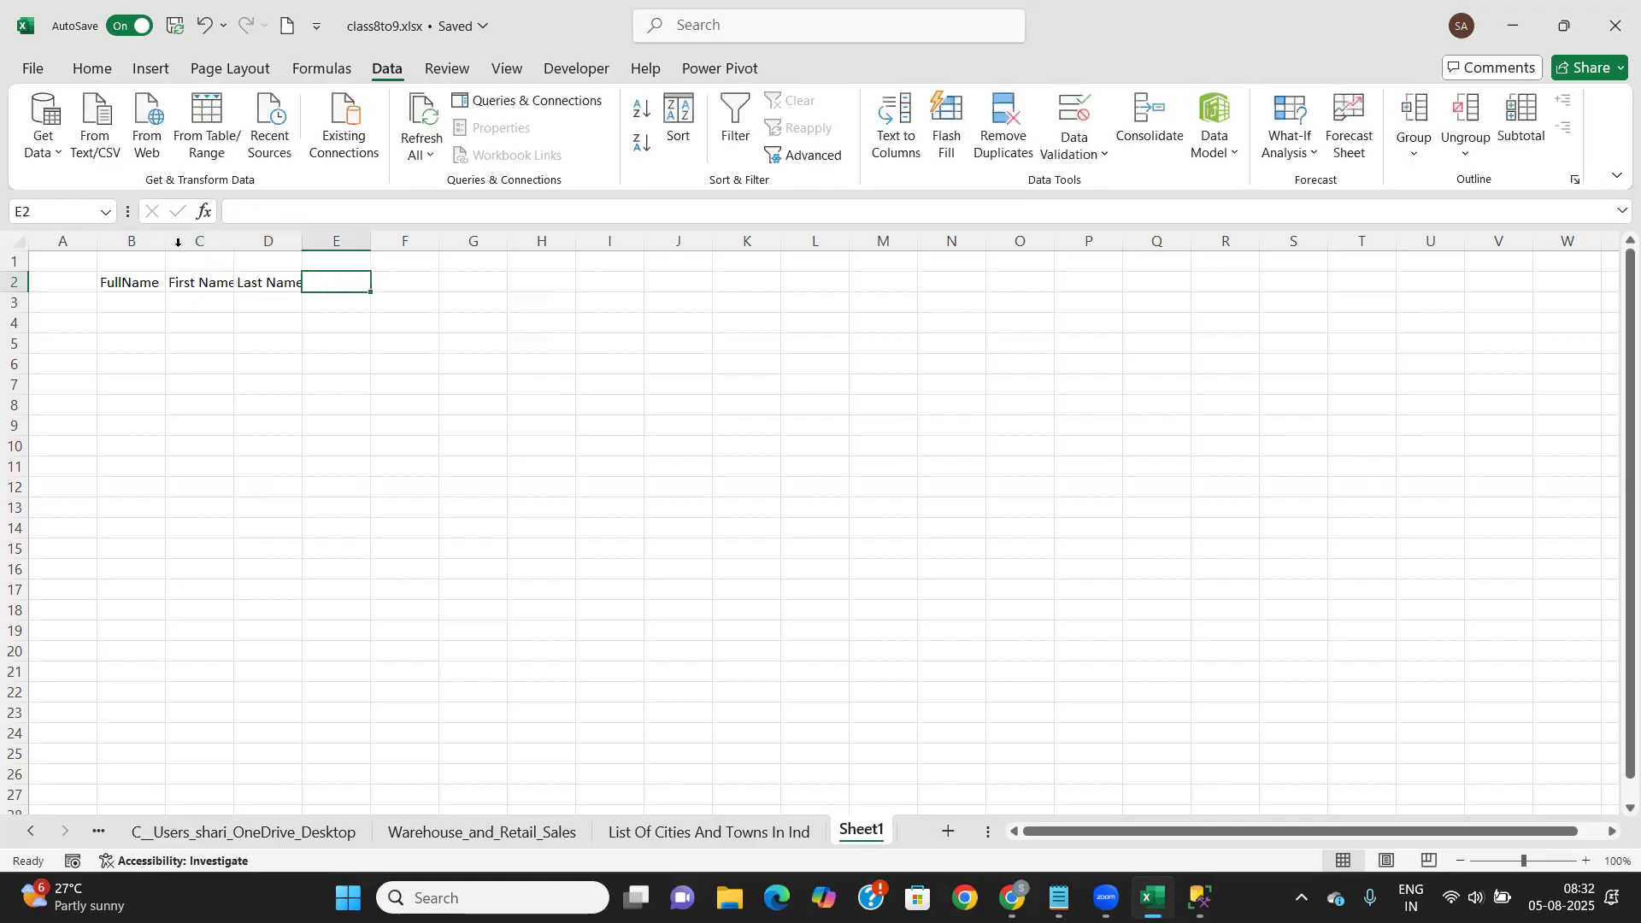
Widen column B to fit FullName and select the entire worksheet
left_click_drag(161, 242, 245, 242)
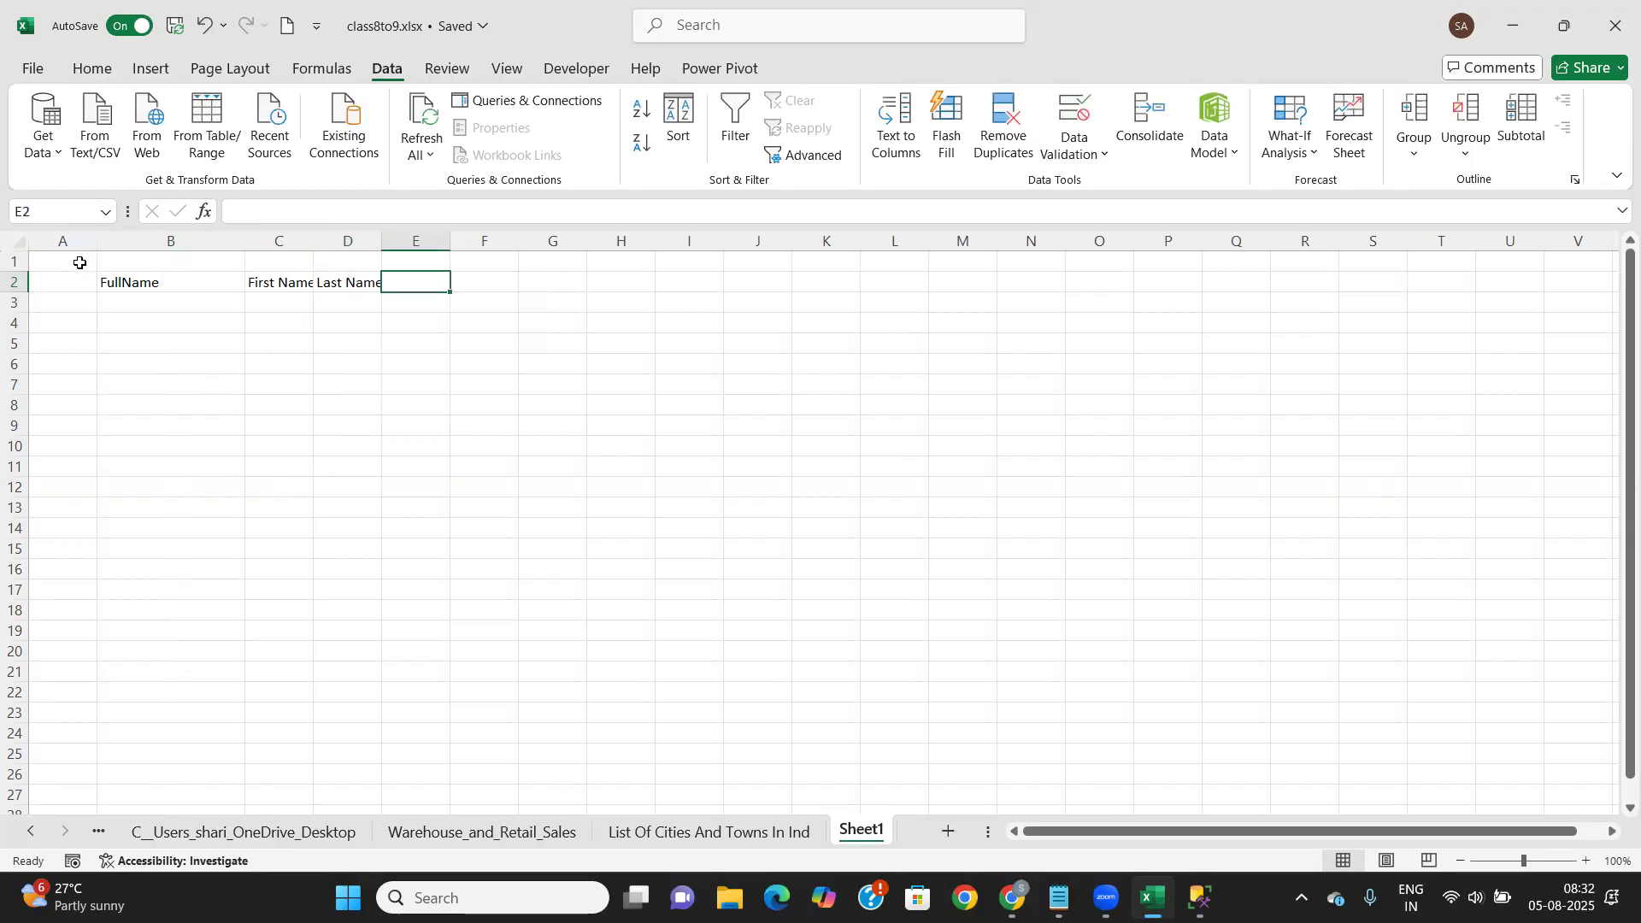
left_click(80, 262)
key("ctrl+a")
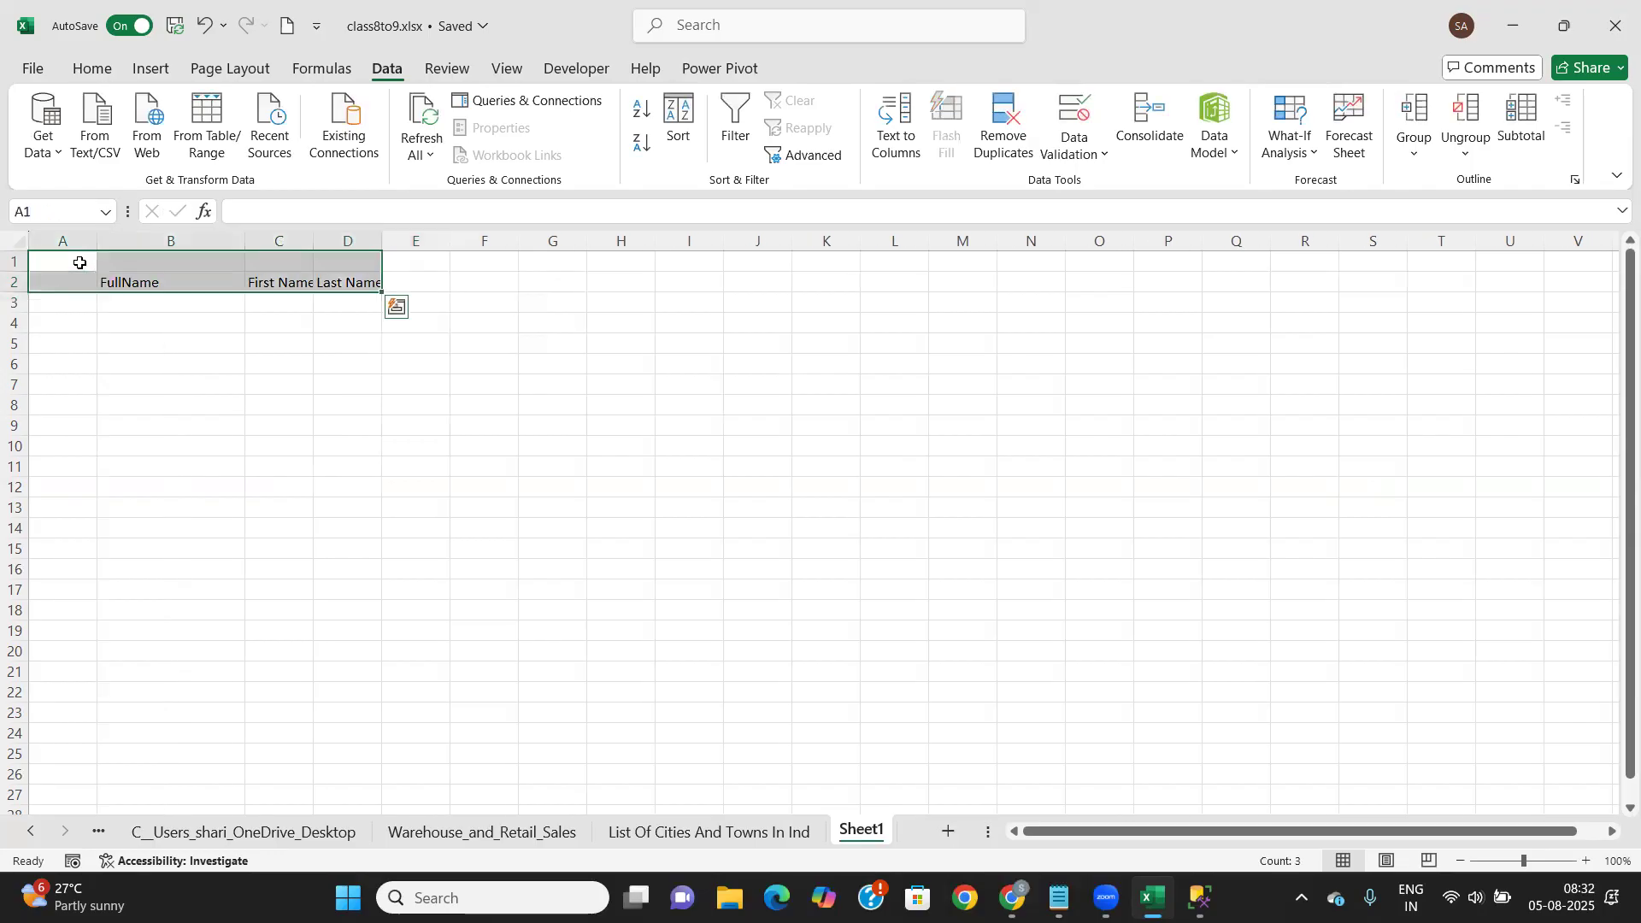
left_click(93, 405)
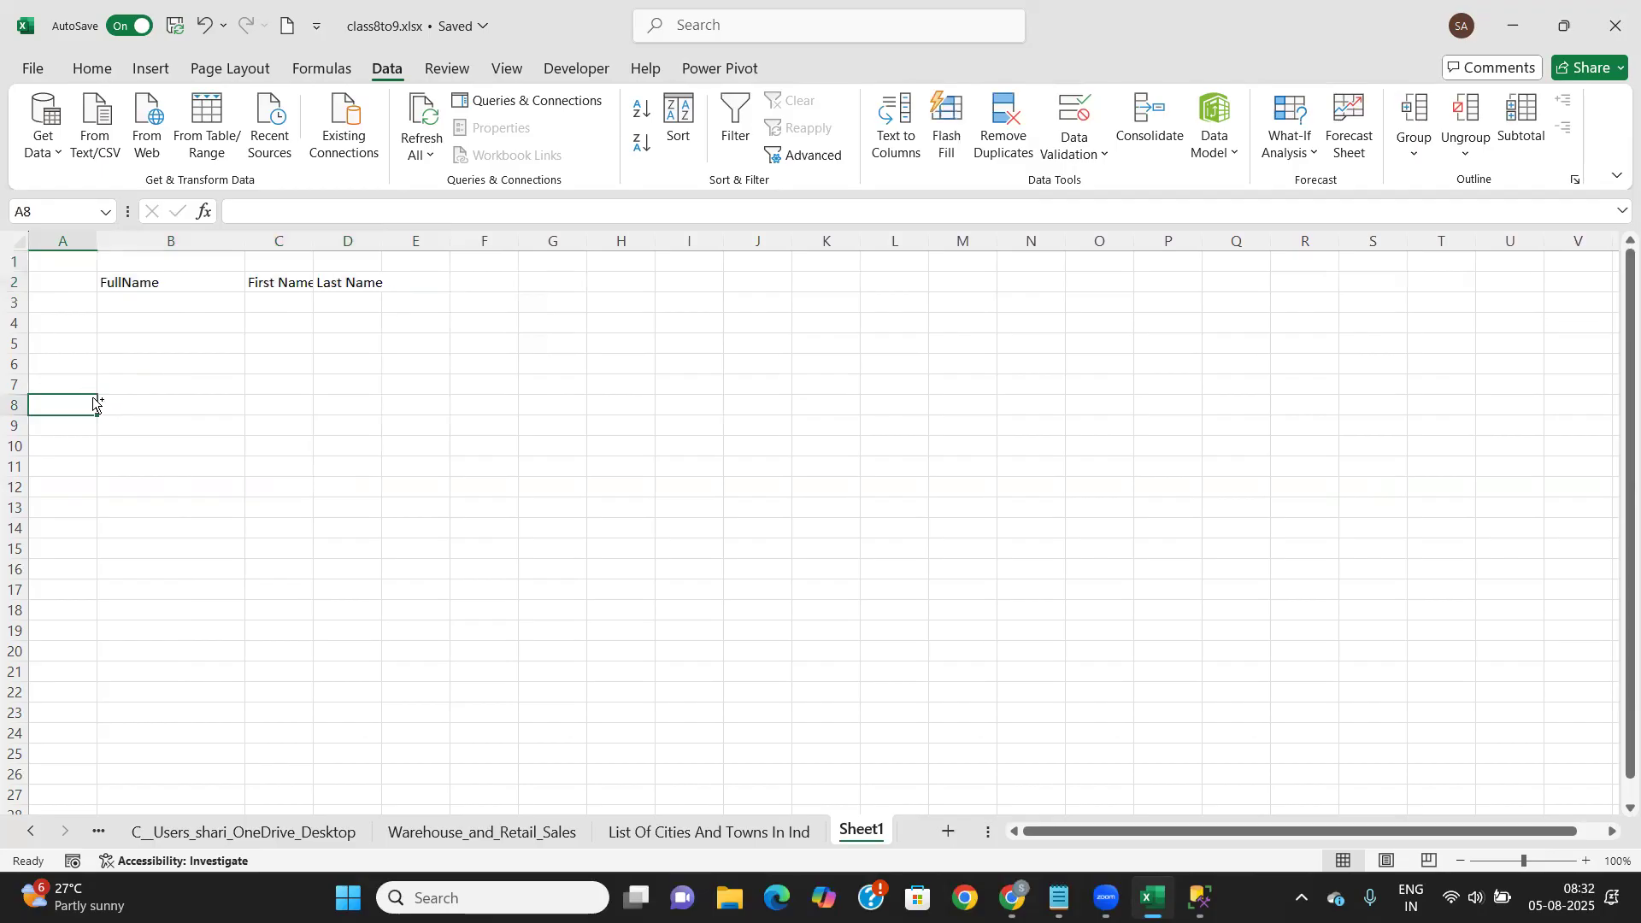
key("ctrl+a")
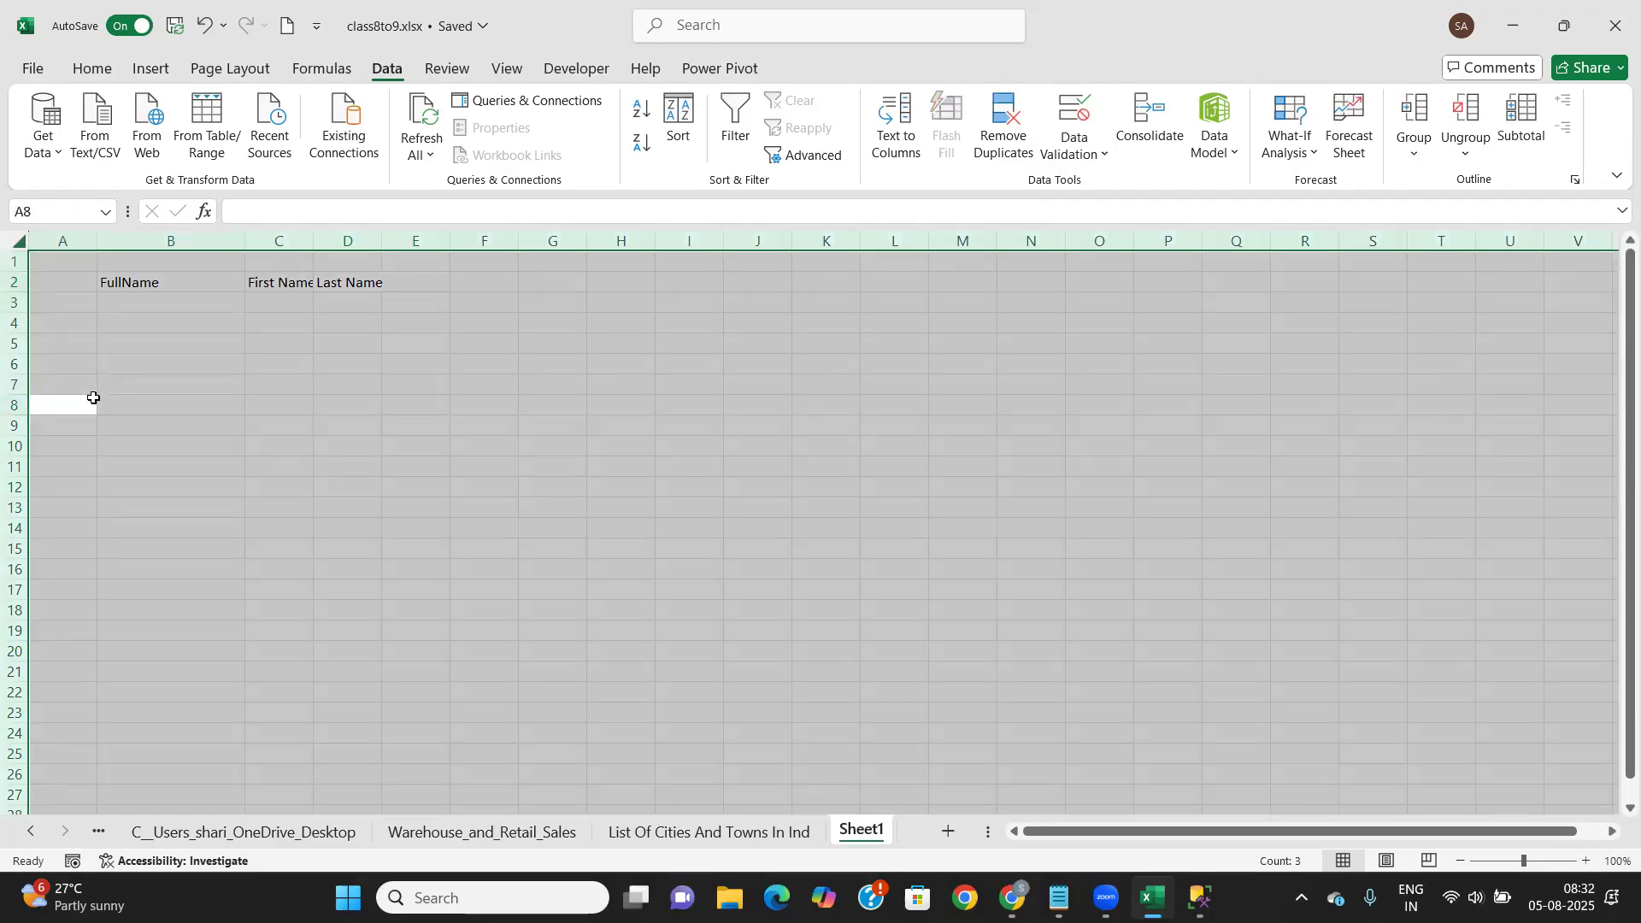
Set the whole sheet's font to Times New Roman, size 12
left_click(91, 68)
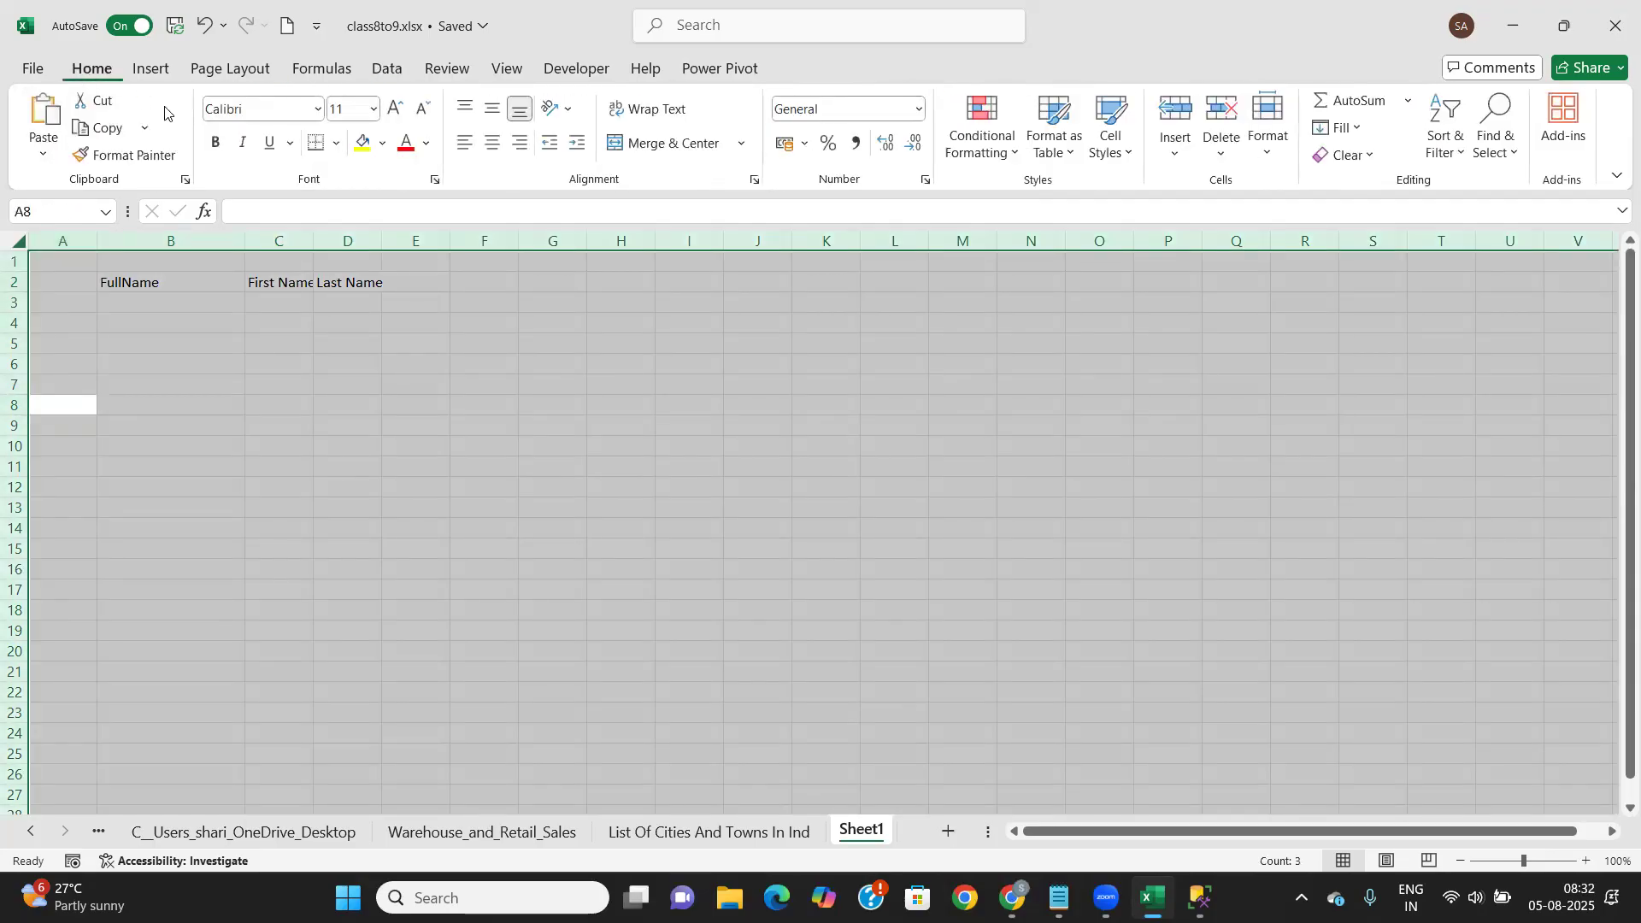
left_click(283, 112)
type("Times New Roman")
key("Tab")
type("12")
key("Tab")
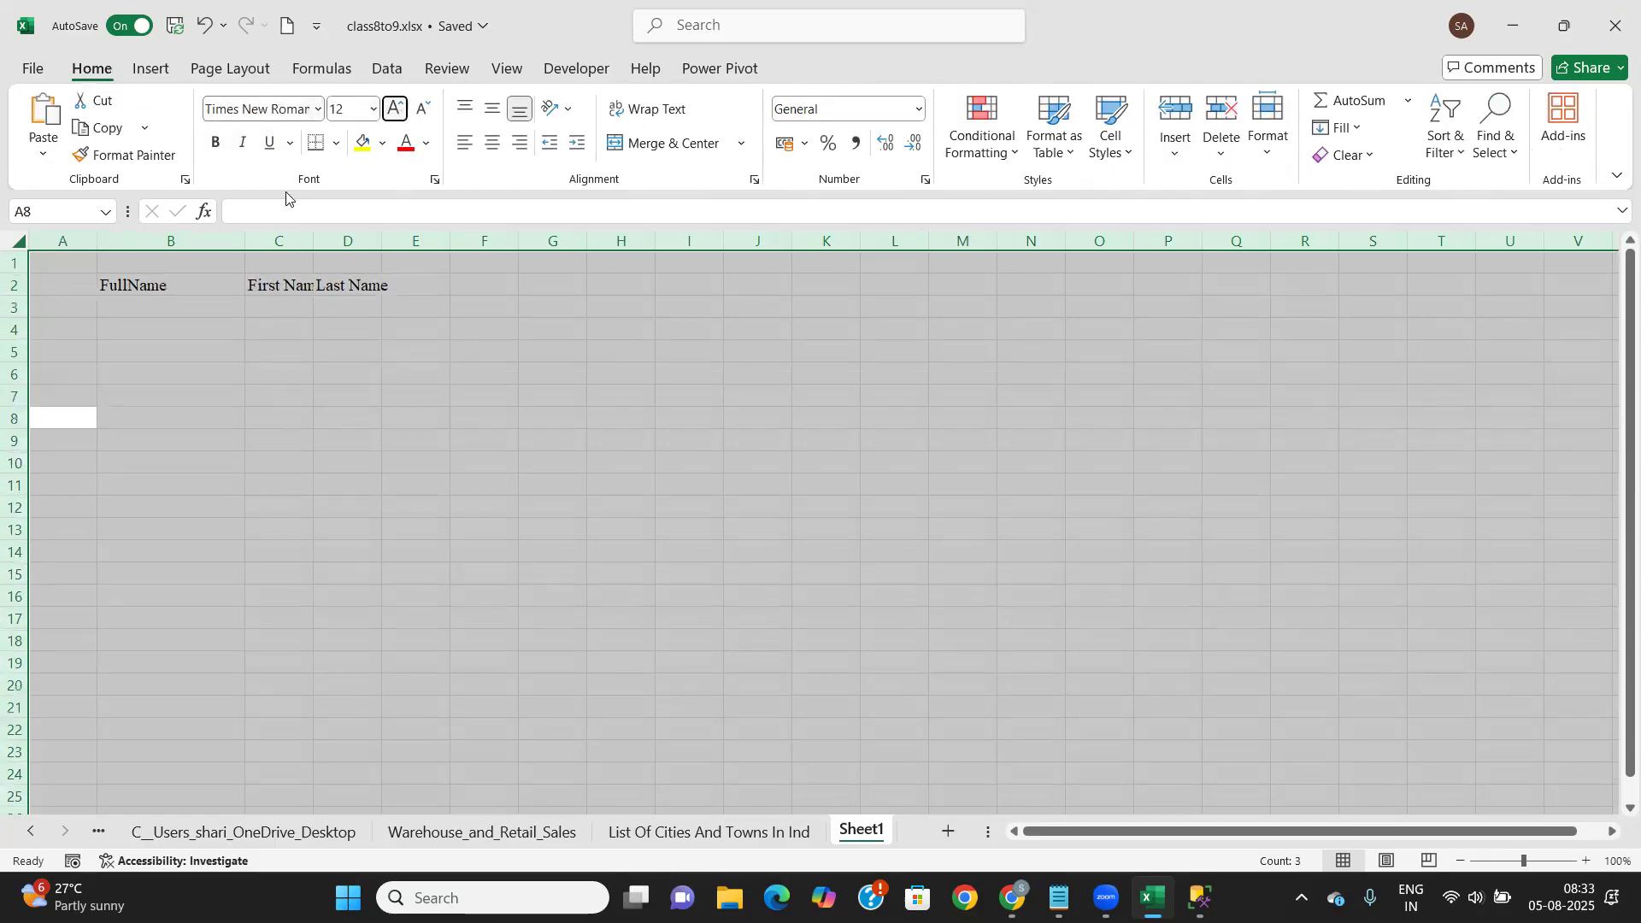
Widen columns C and D and apply All Borders to B2:D5
left_click(218, 283)
left_click_drag(311, 240, 566, 253)
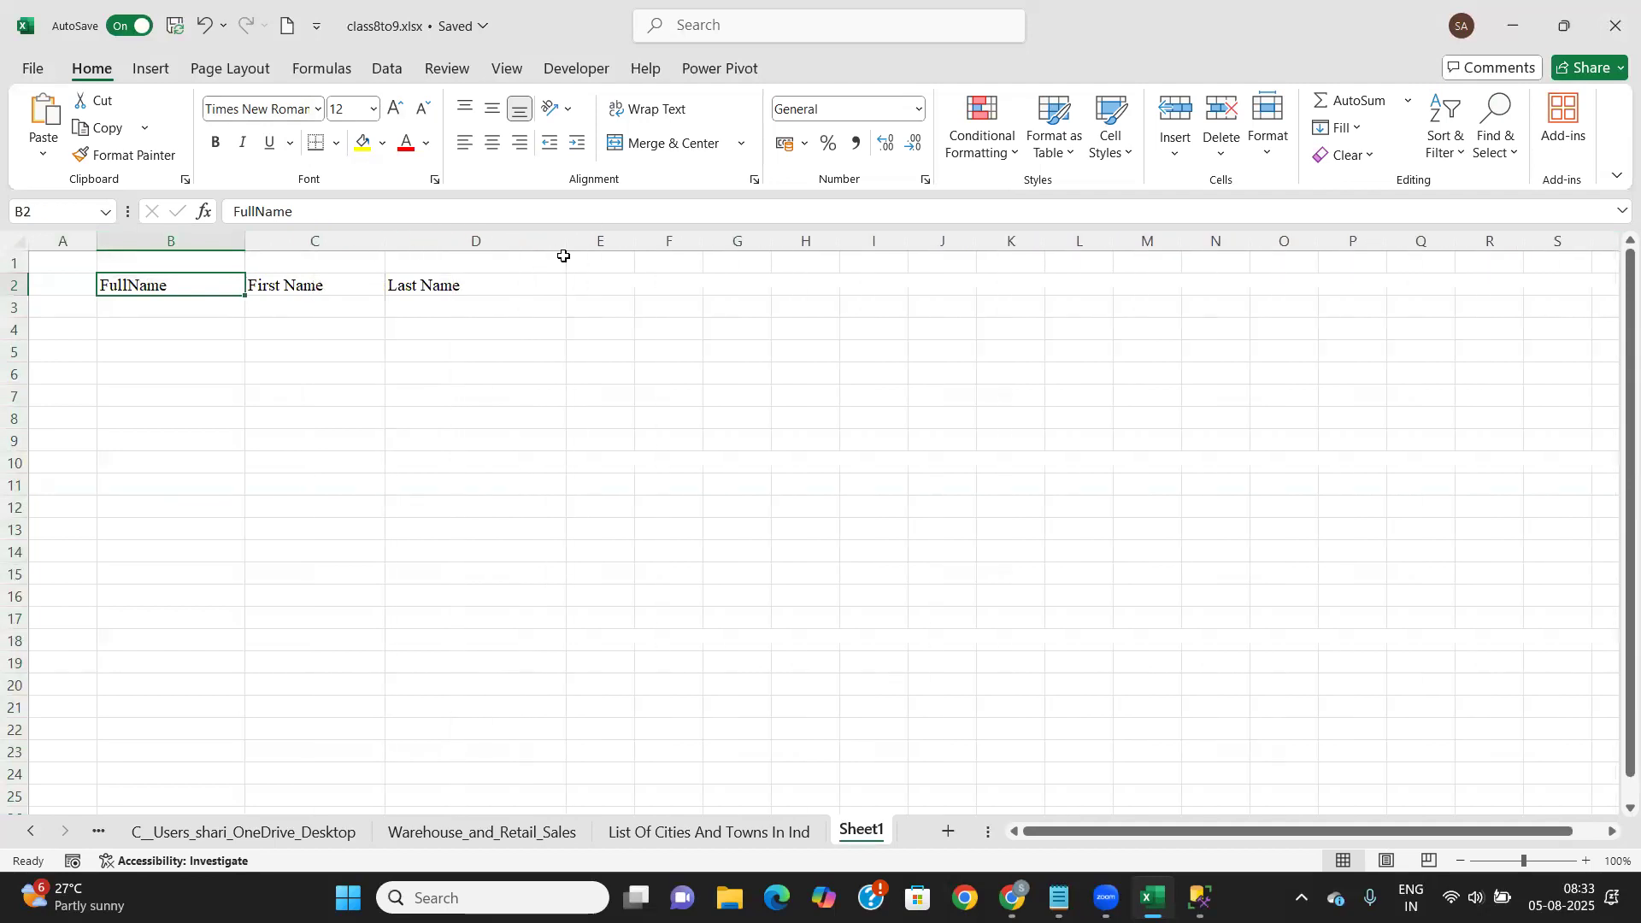
left_click_drag(205, 284, 505, 343)
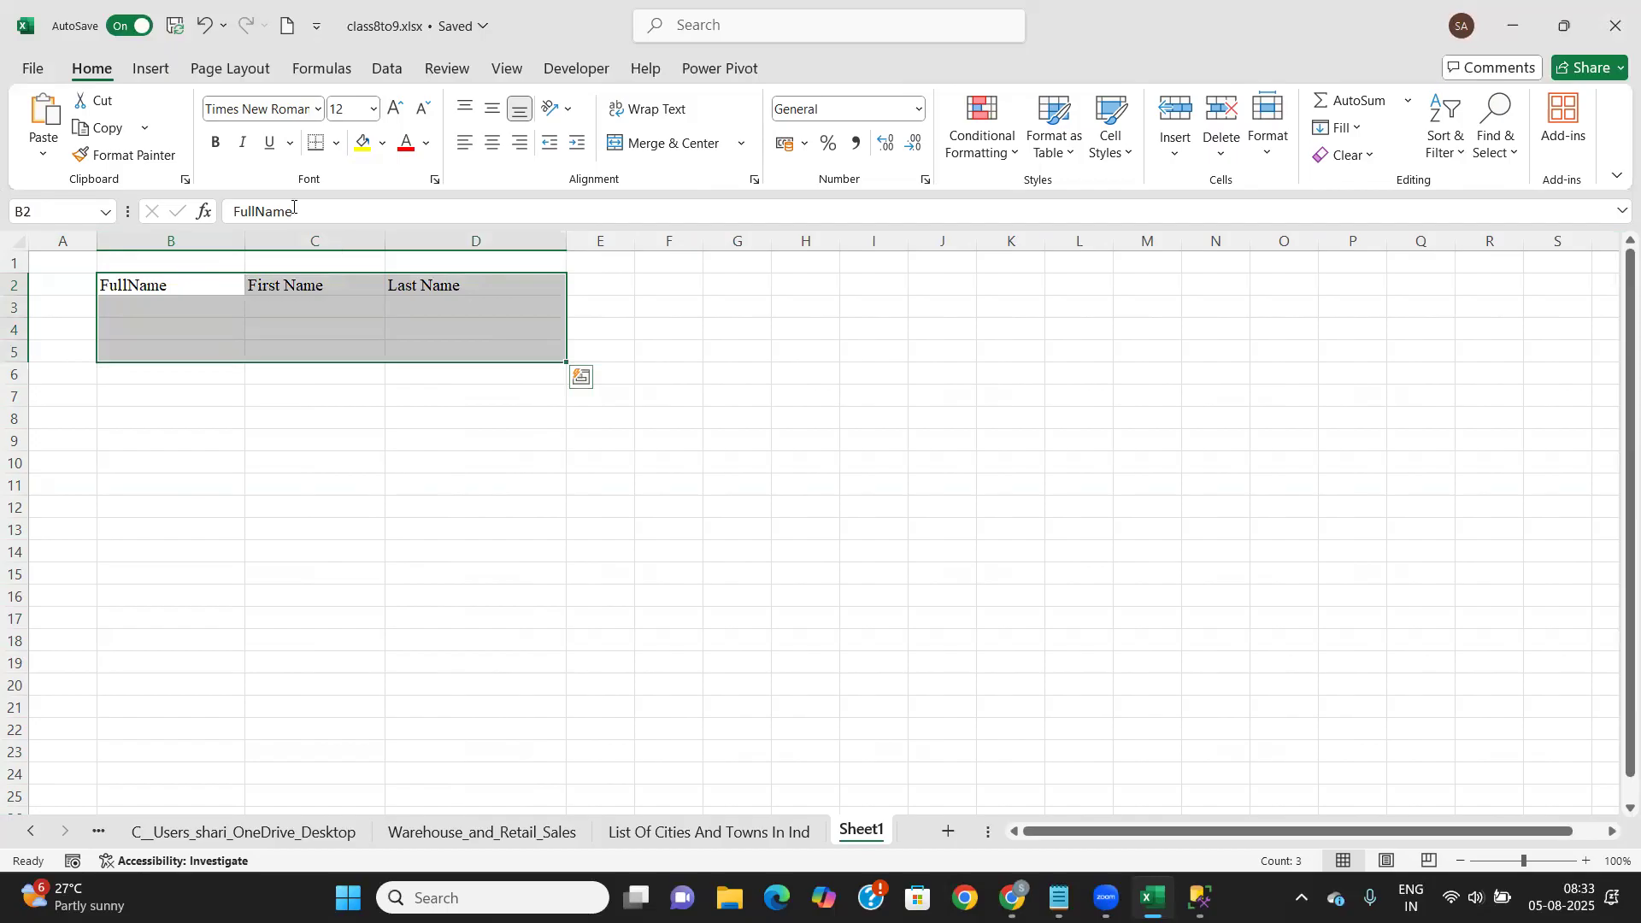
left_click(338, 144)
left_click(360, 363)
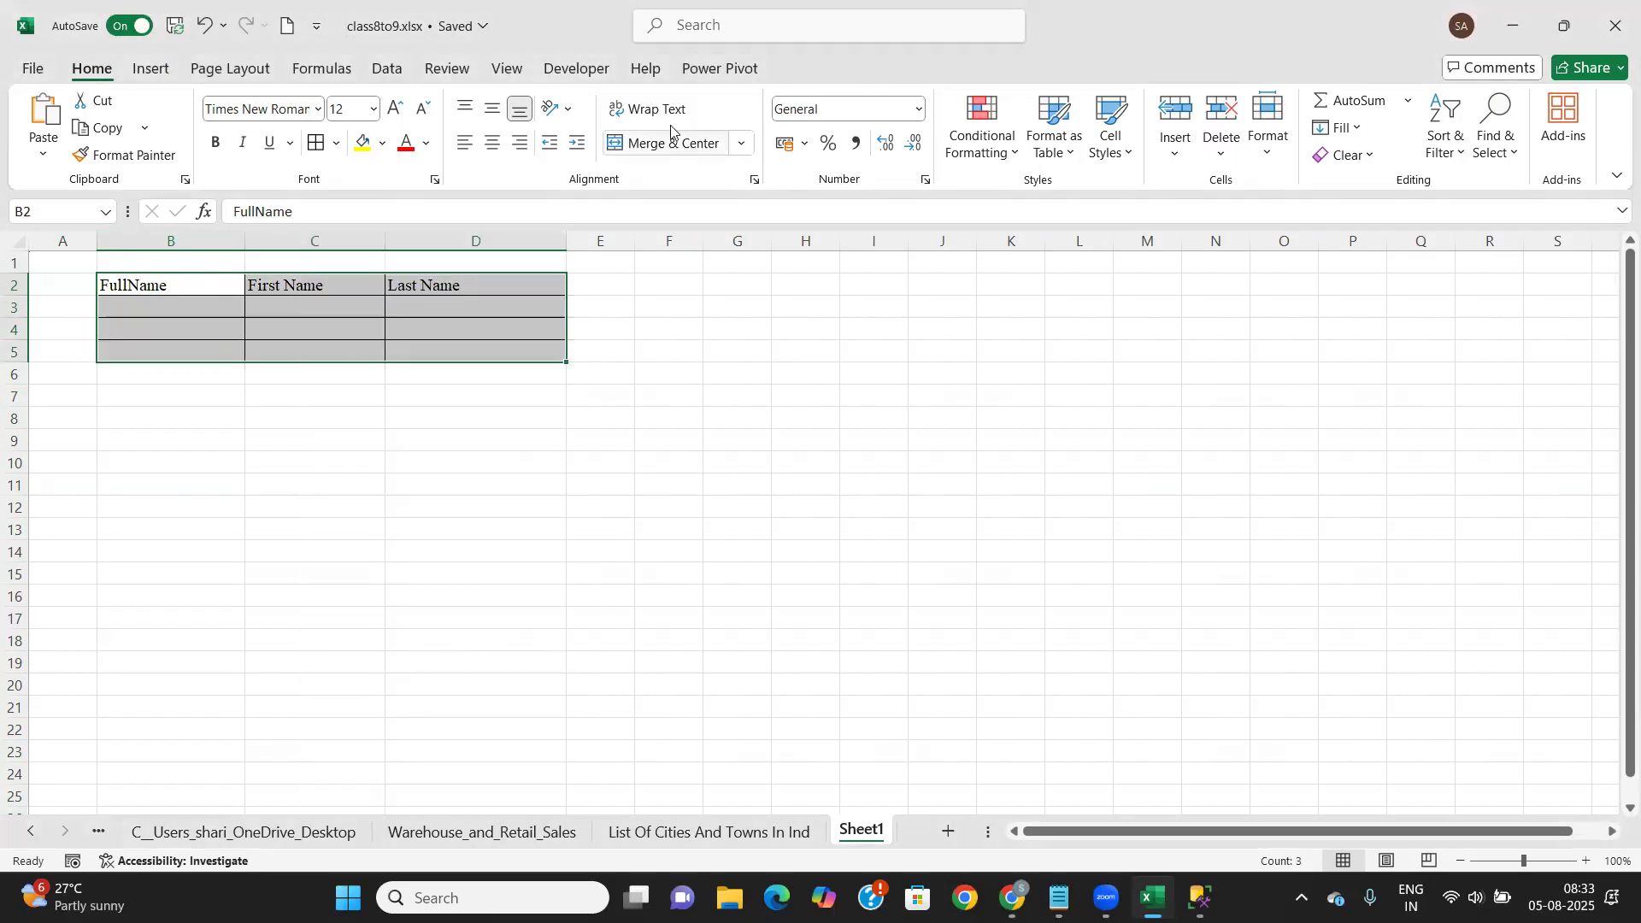
Center the text vertically and horizontally and make the B2:D2 headers bold
left_click(494, 111)
left_click(492, 145)
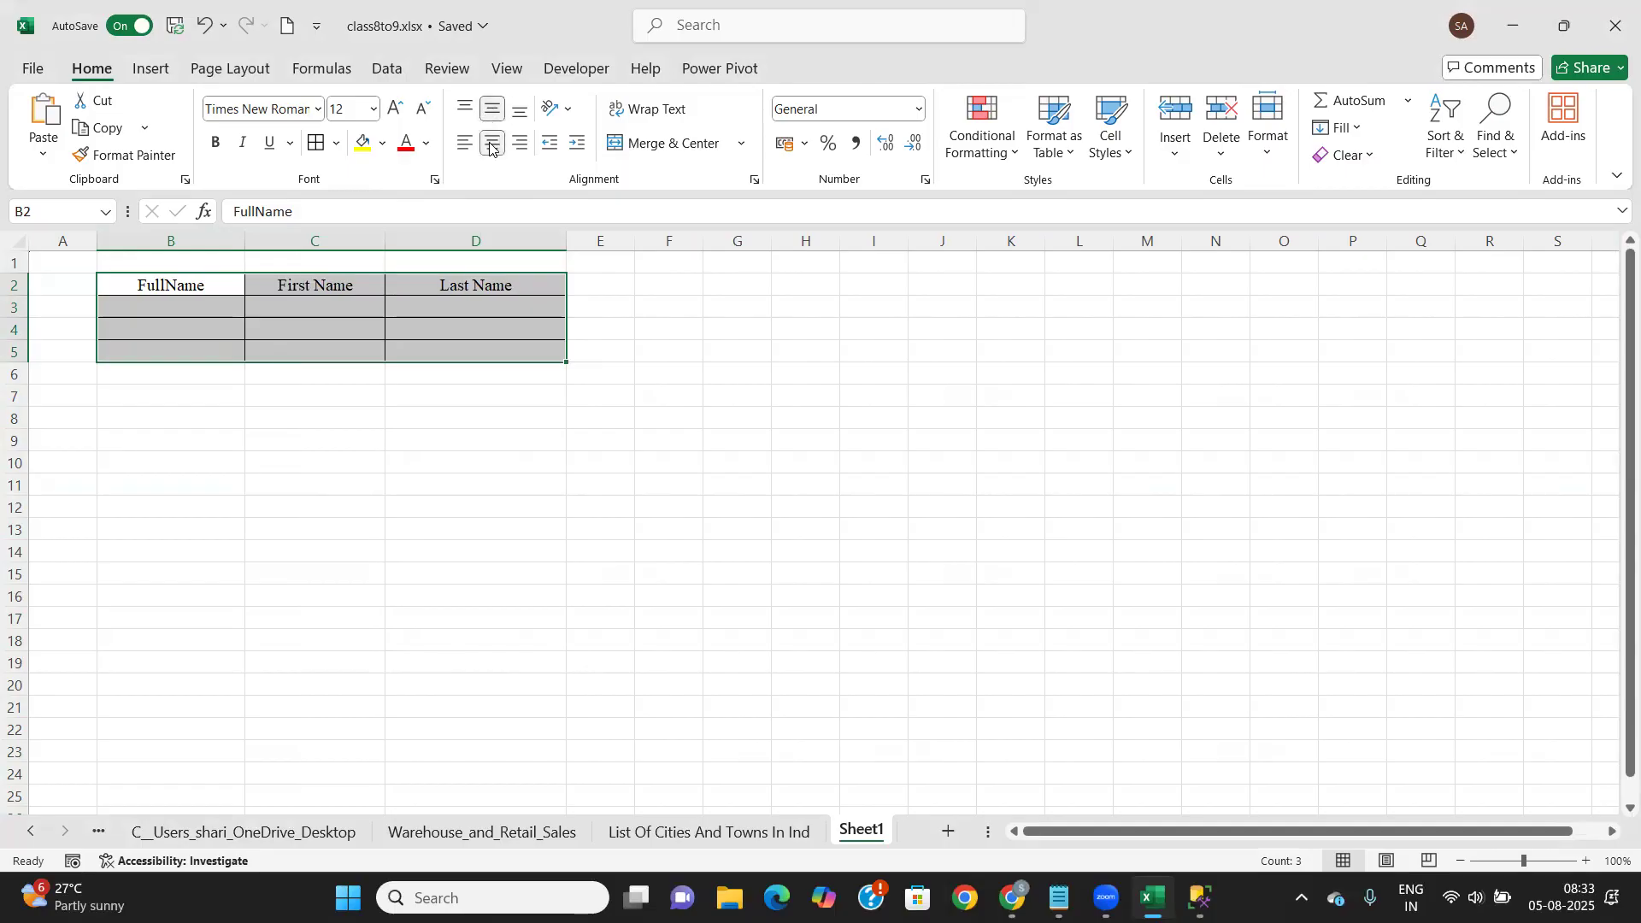
left_click(162, 283)
key("shift+Right")
key("shift+Right")
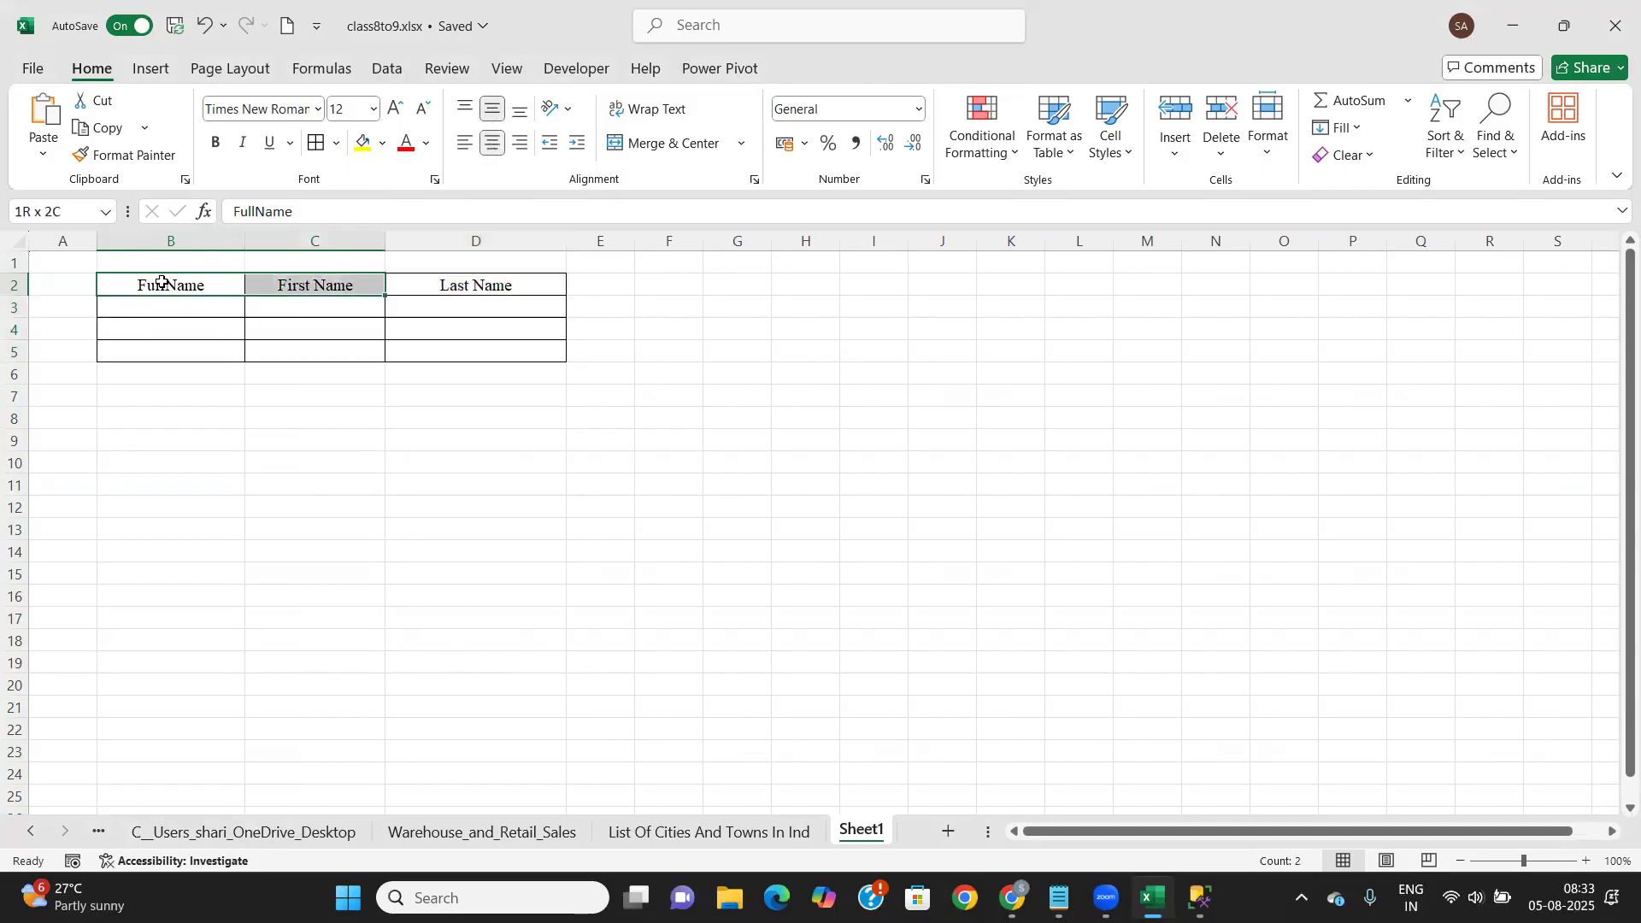
key("ctrl+b")
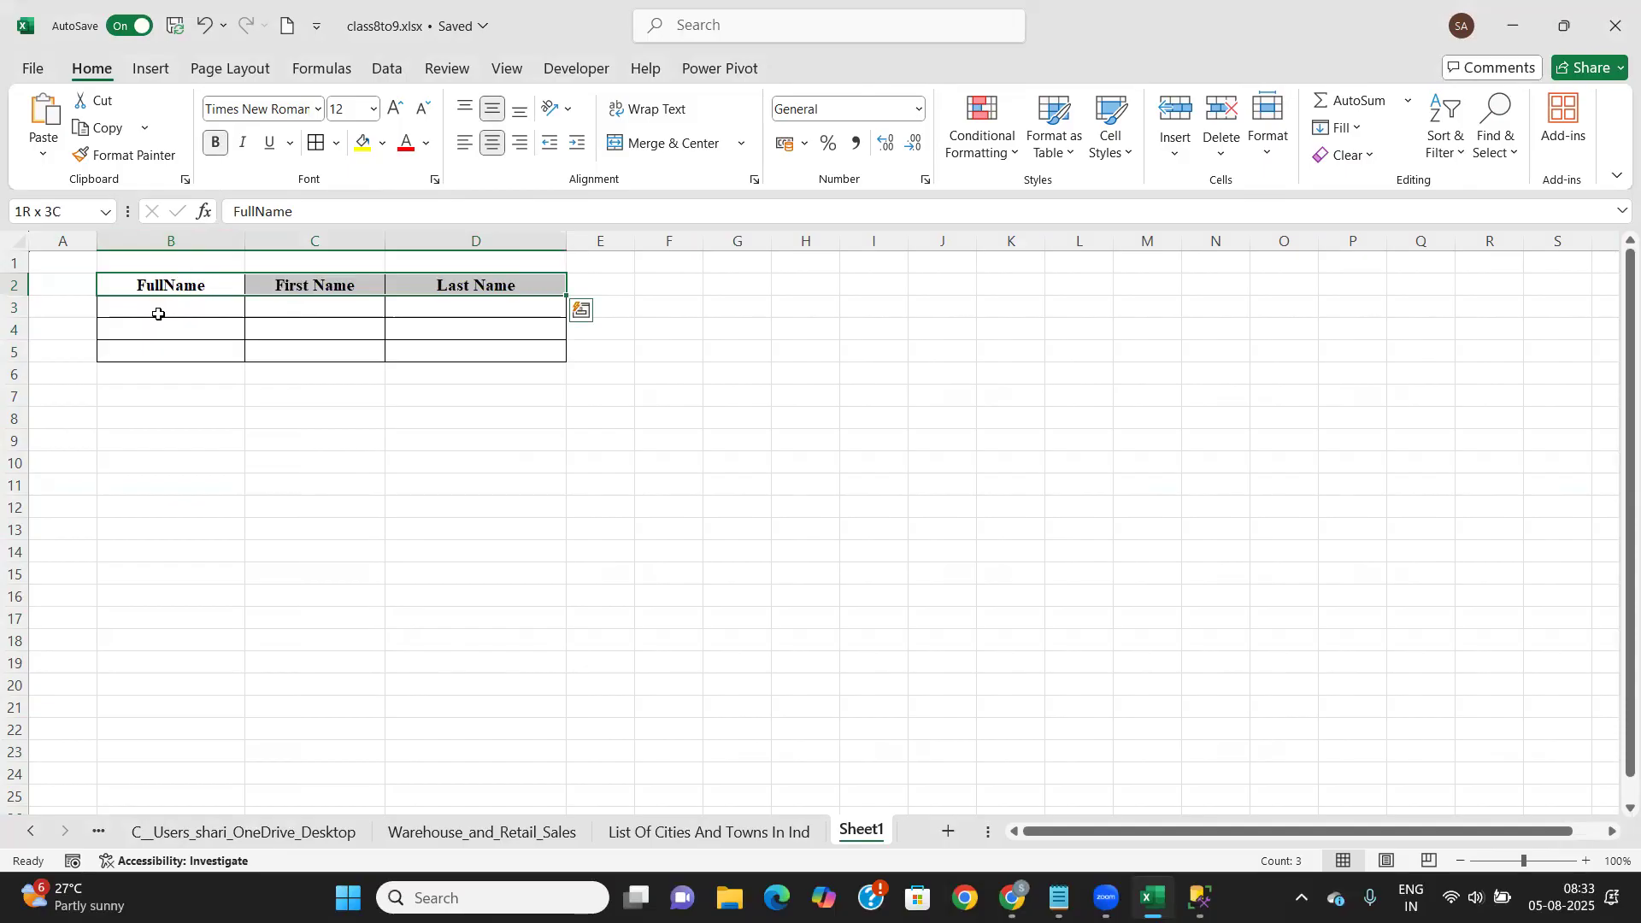
Enter a sample first-and-last full name in B3 and reselect it
left_click(144, 303)
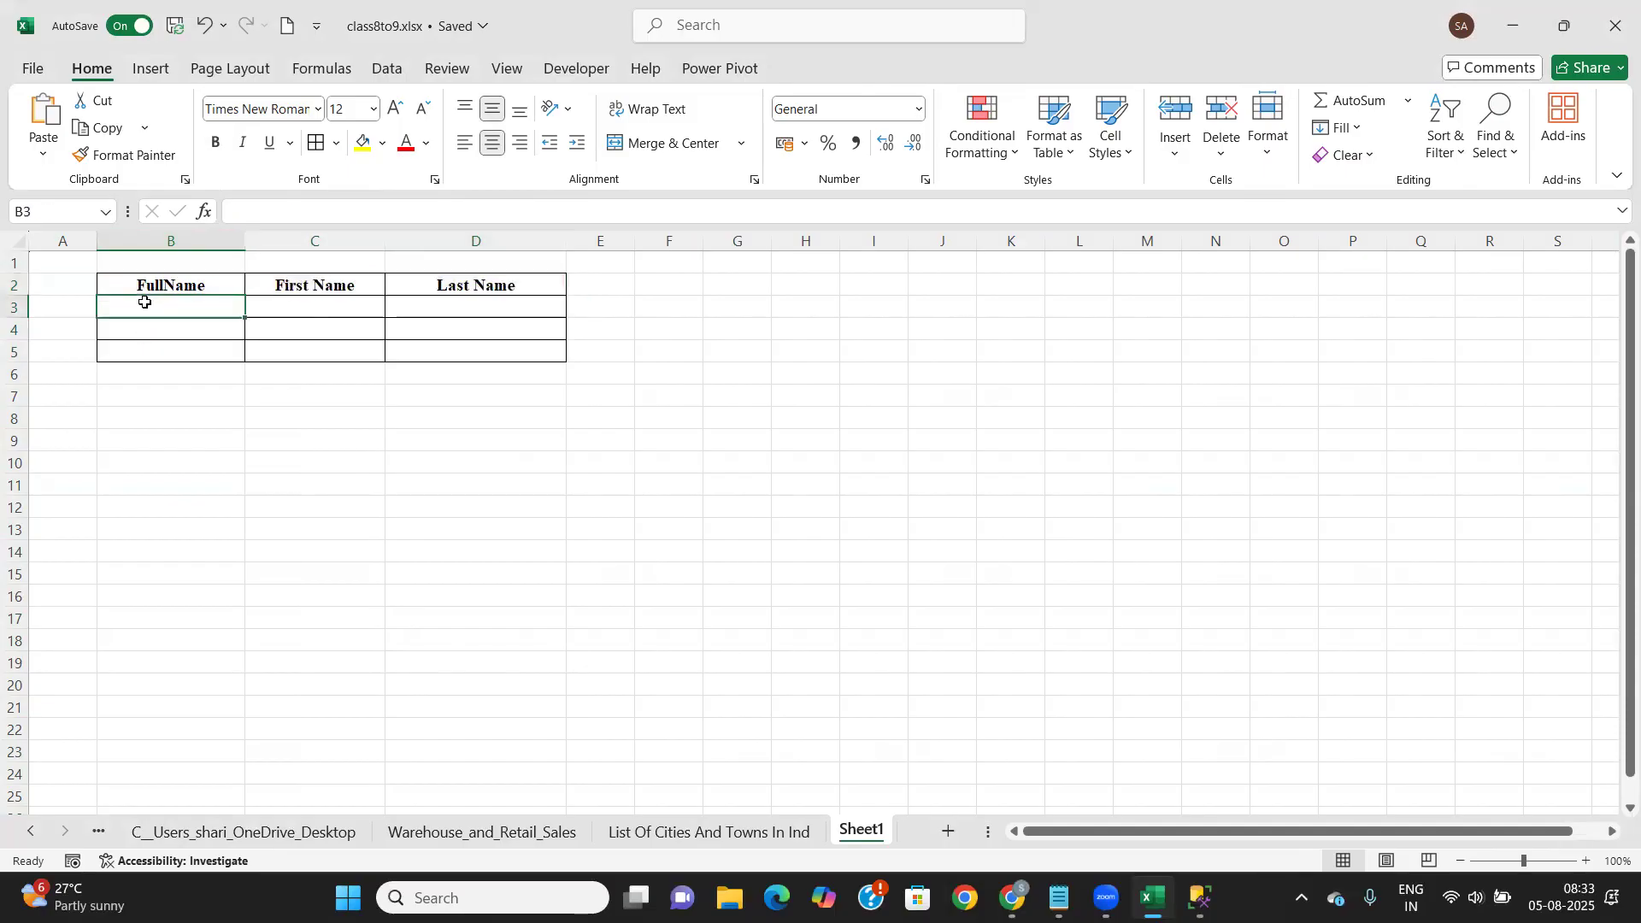
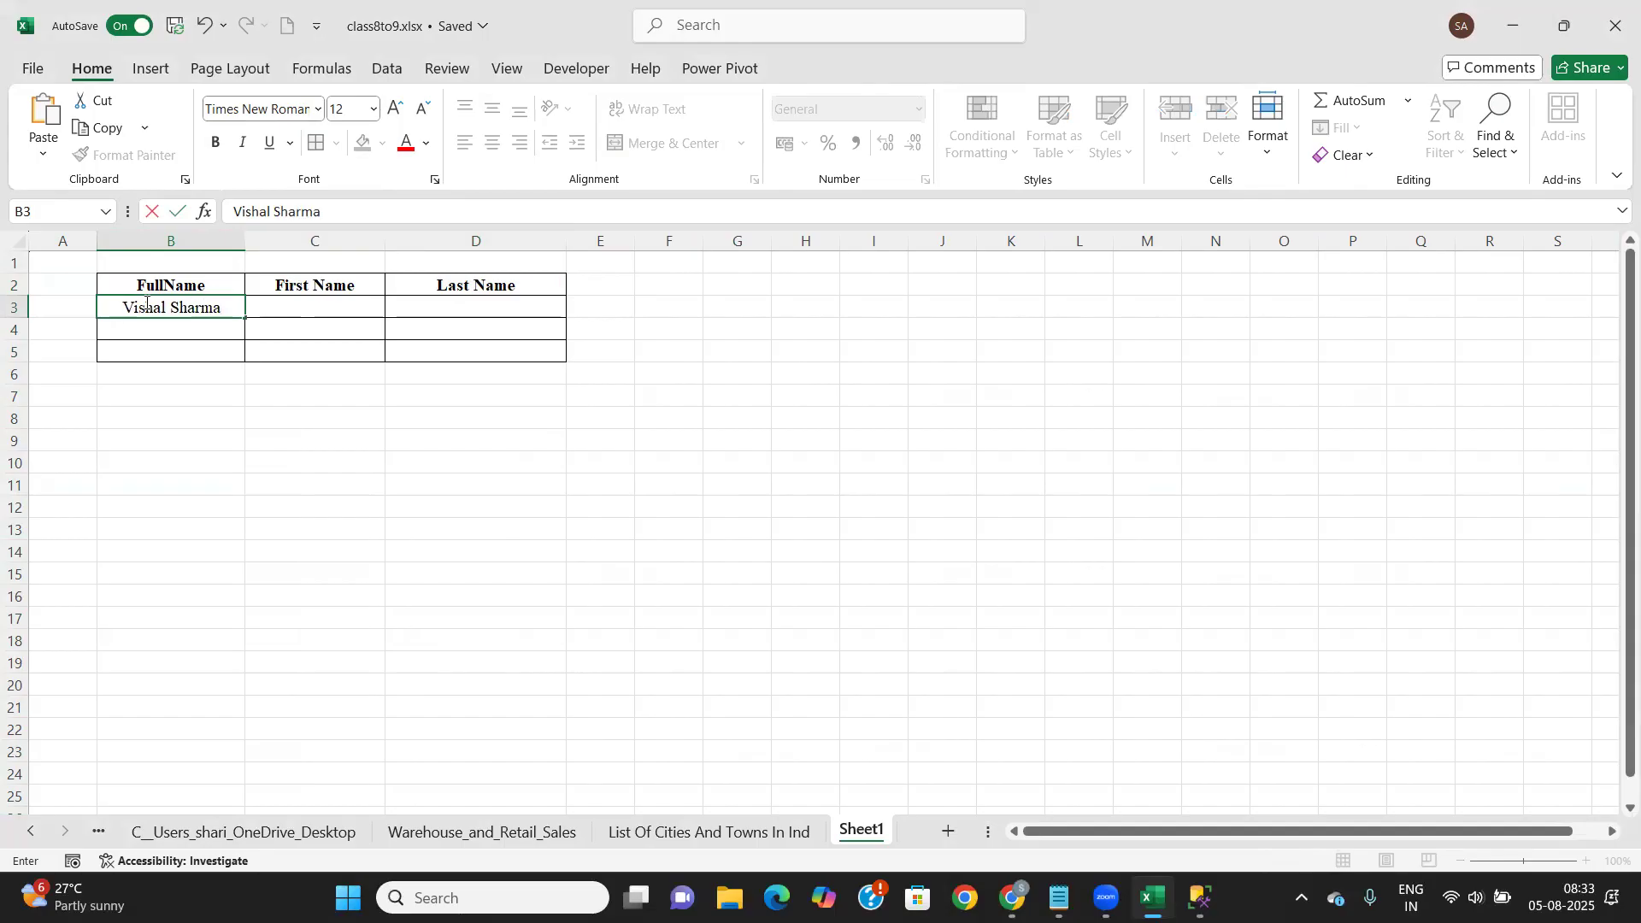
key("Tab")
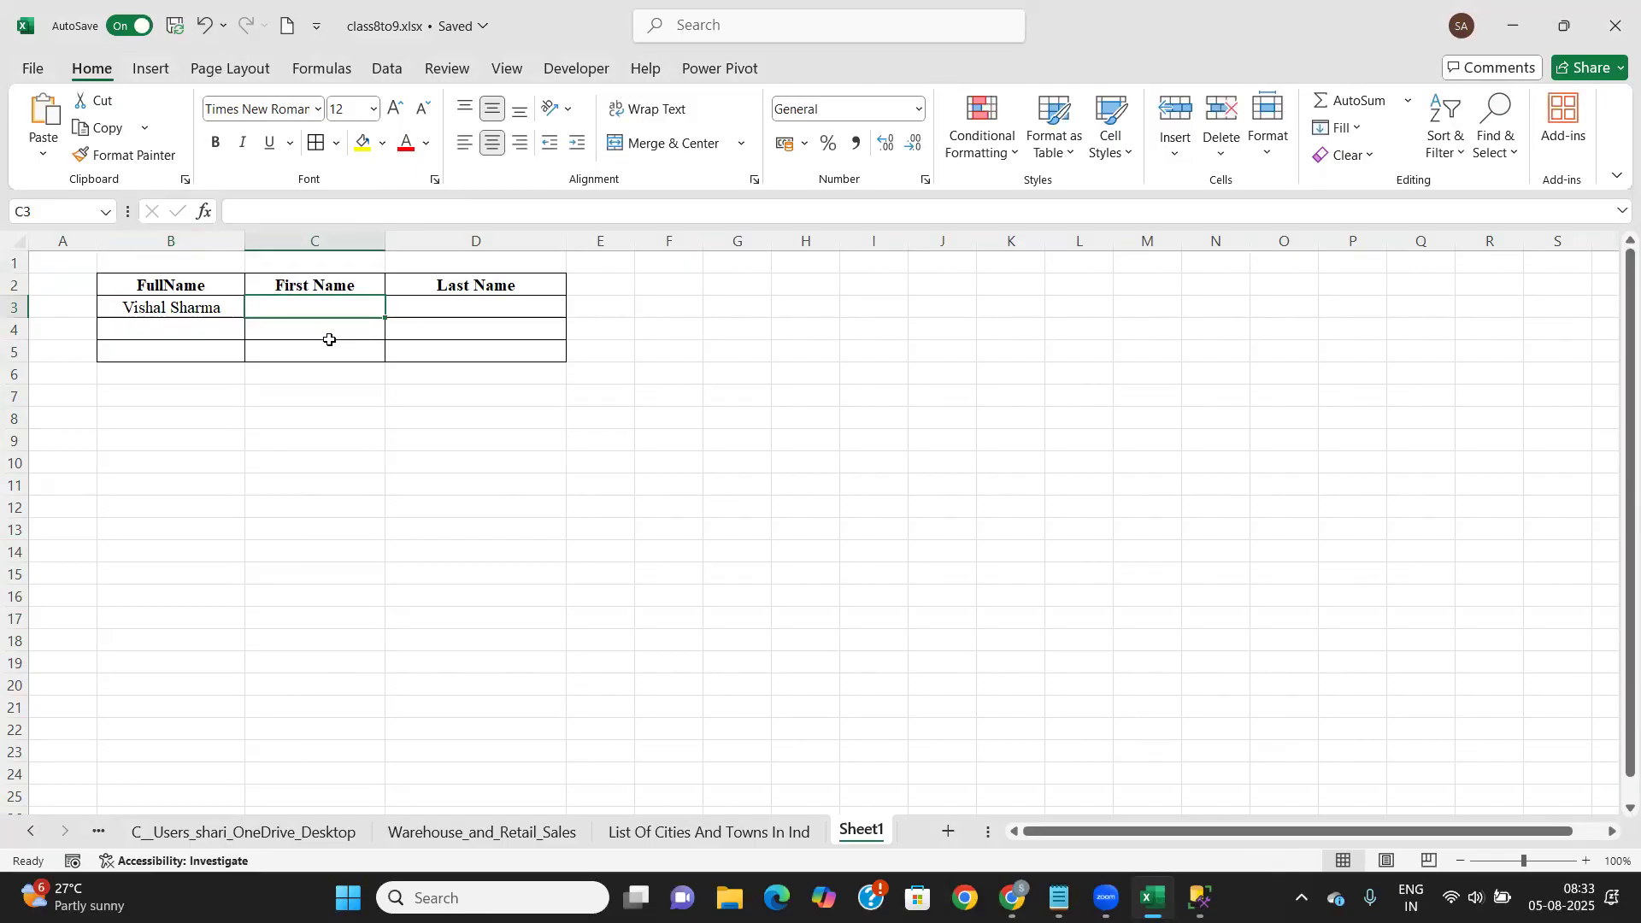
left_click(216, 307)
left_click(373, 303)
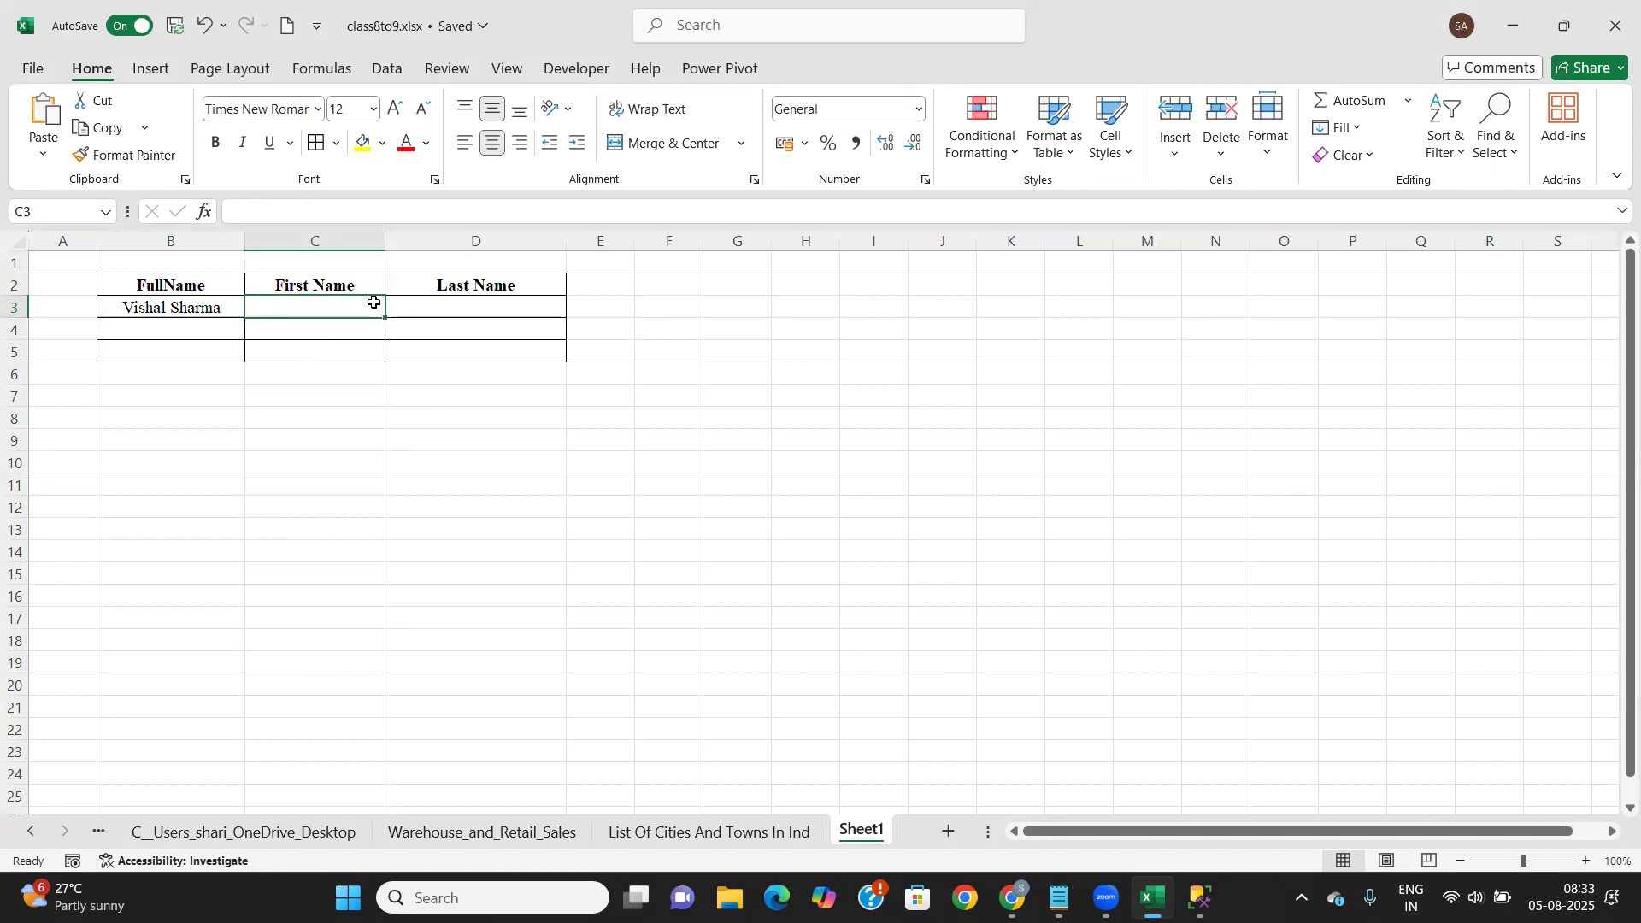
left_click(485, 305)
left_click(336, 297)
left_click(387, 67)
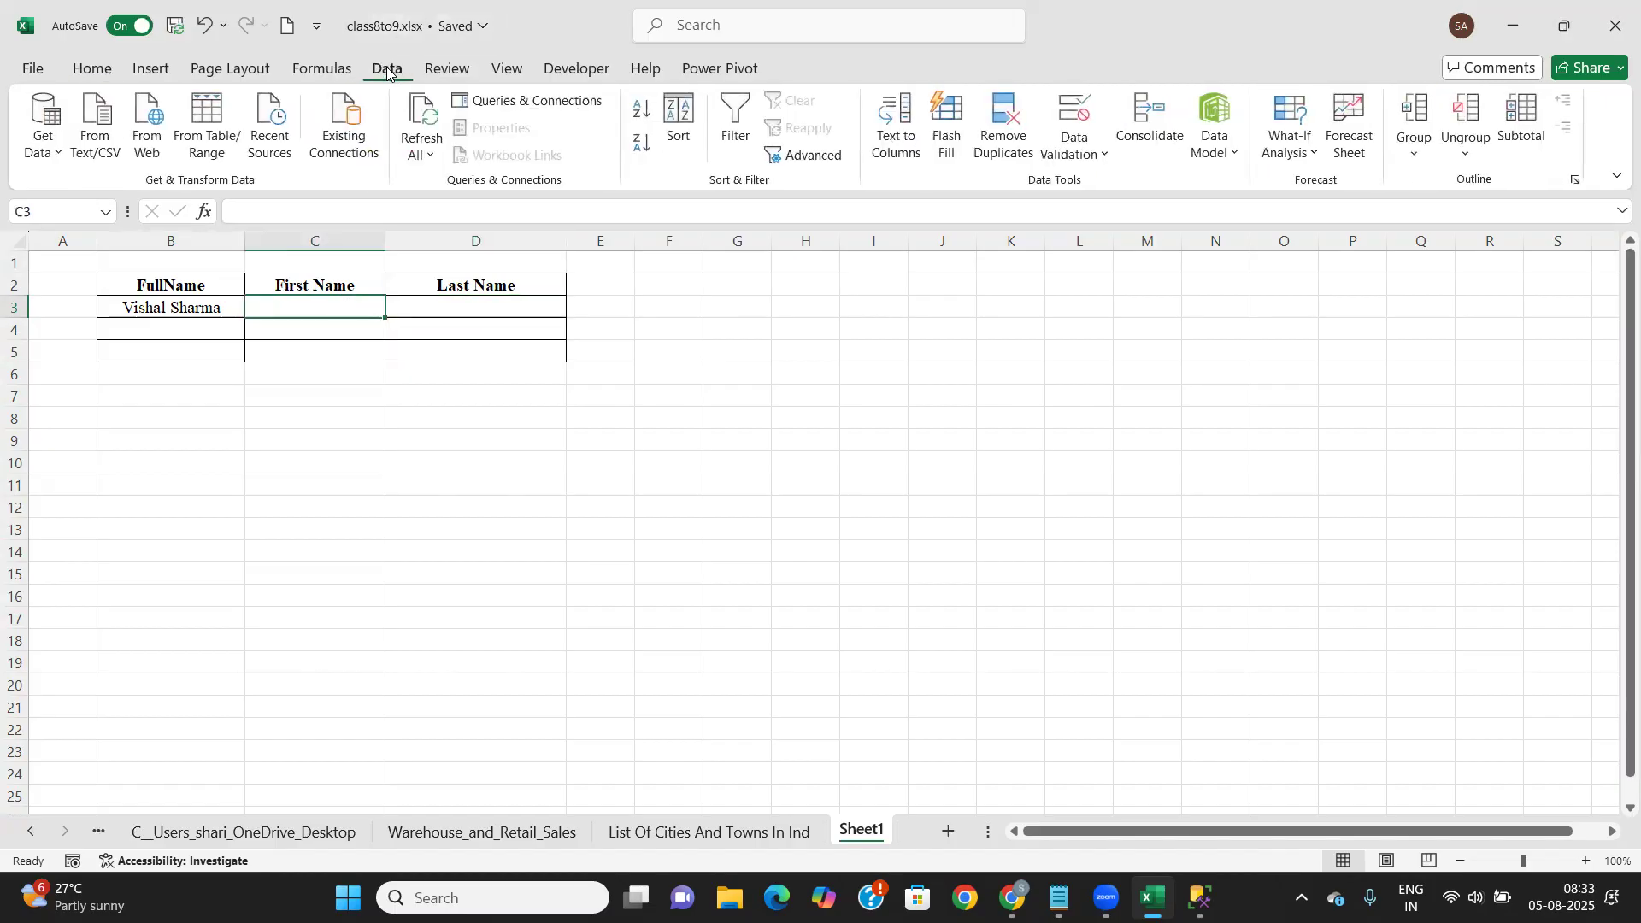
left_click(221, 311)
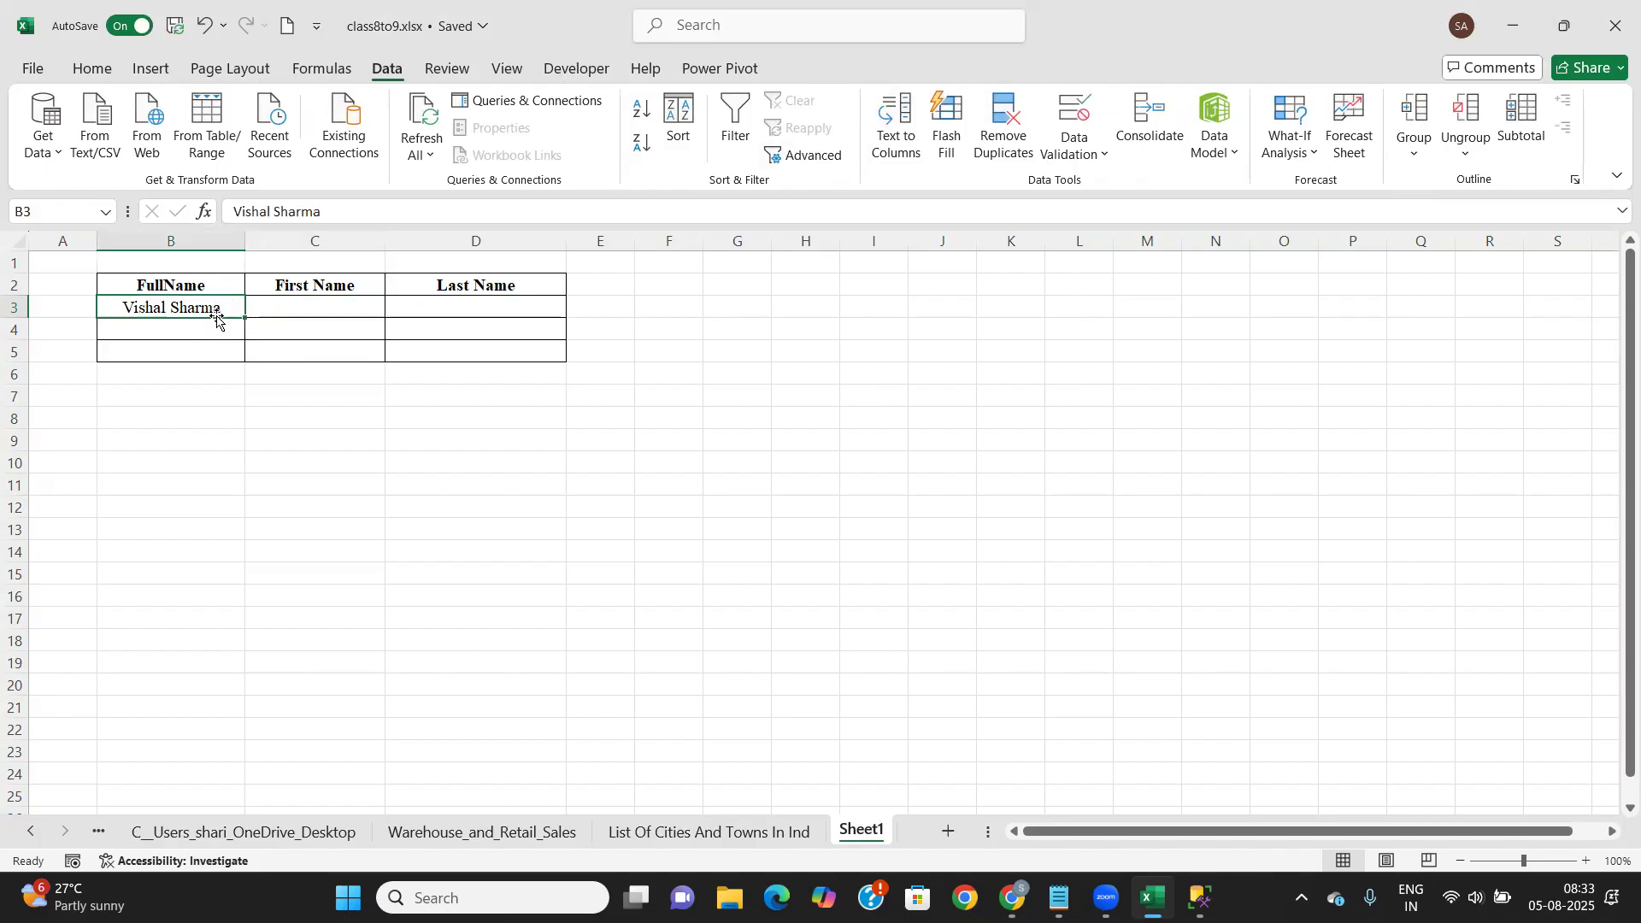
Run Text to Columns on B3, delimited by Space, with destination C3
left_click(892, 119)
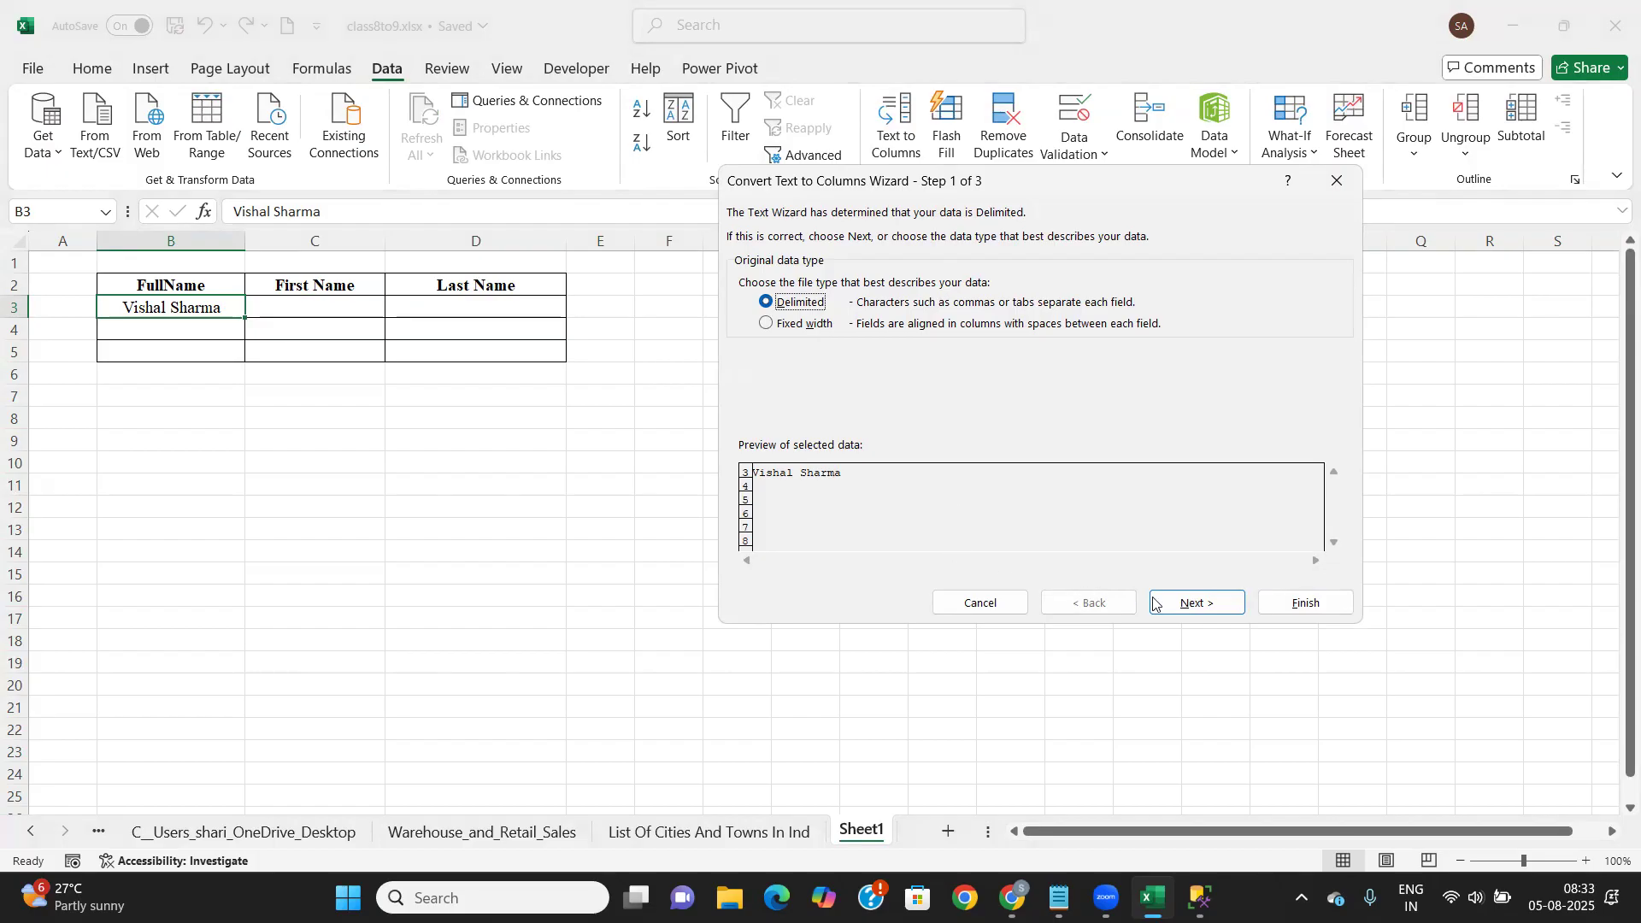
left_click(1217, 611)
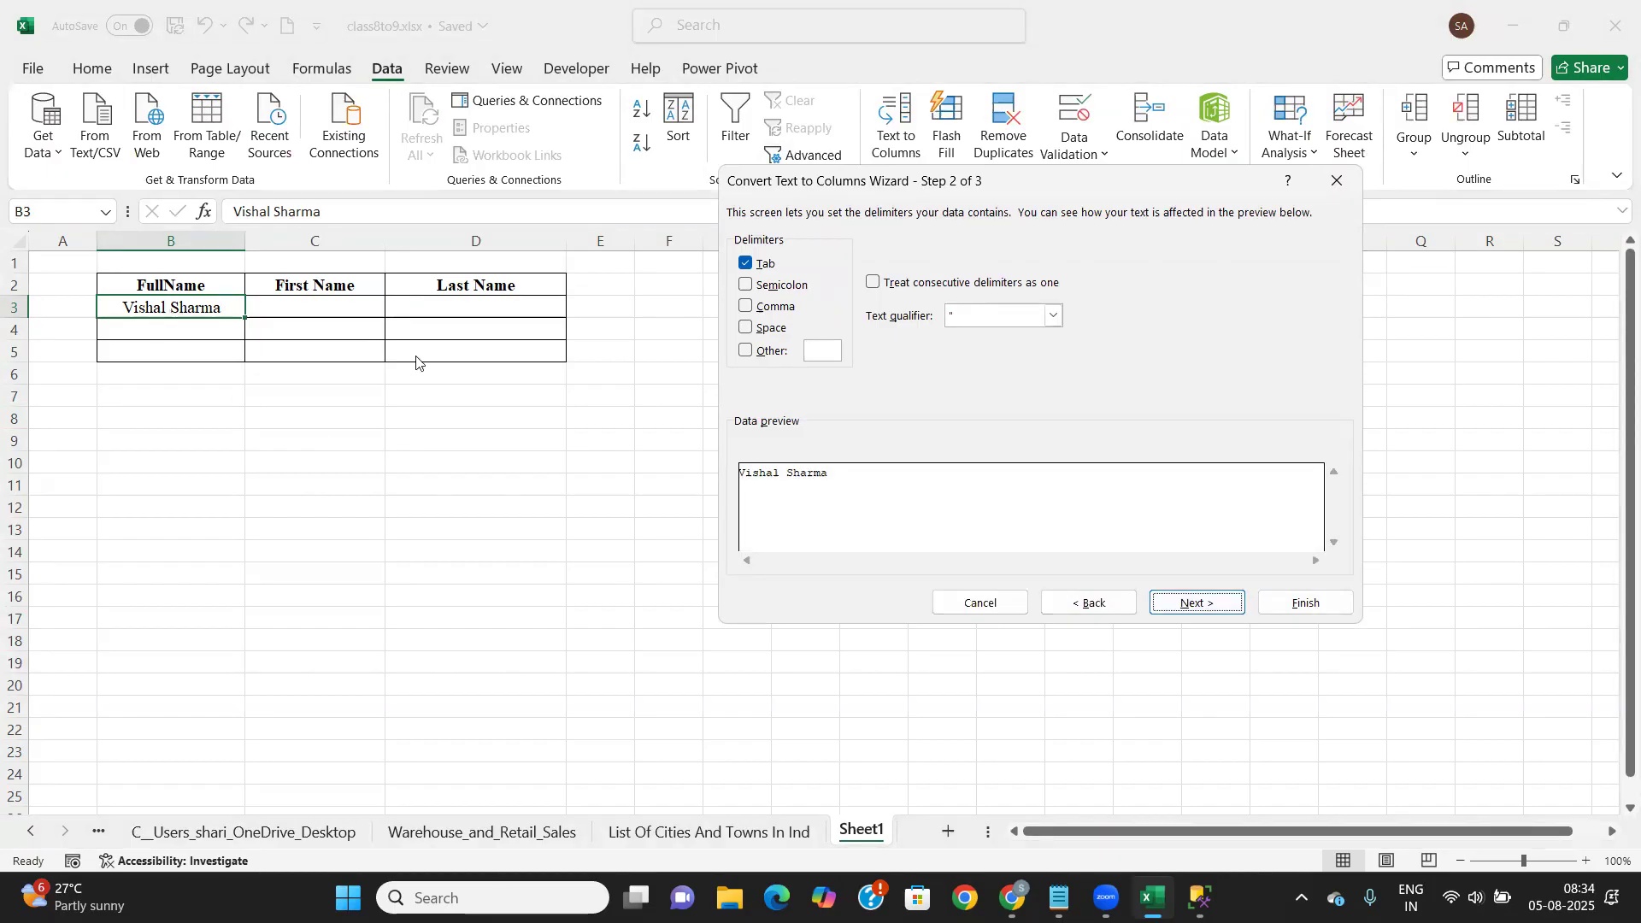
left_click(746, 329)
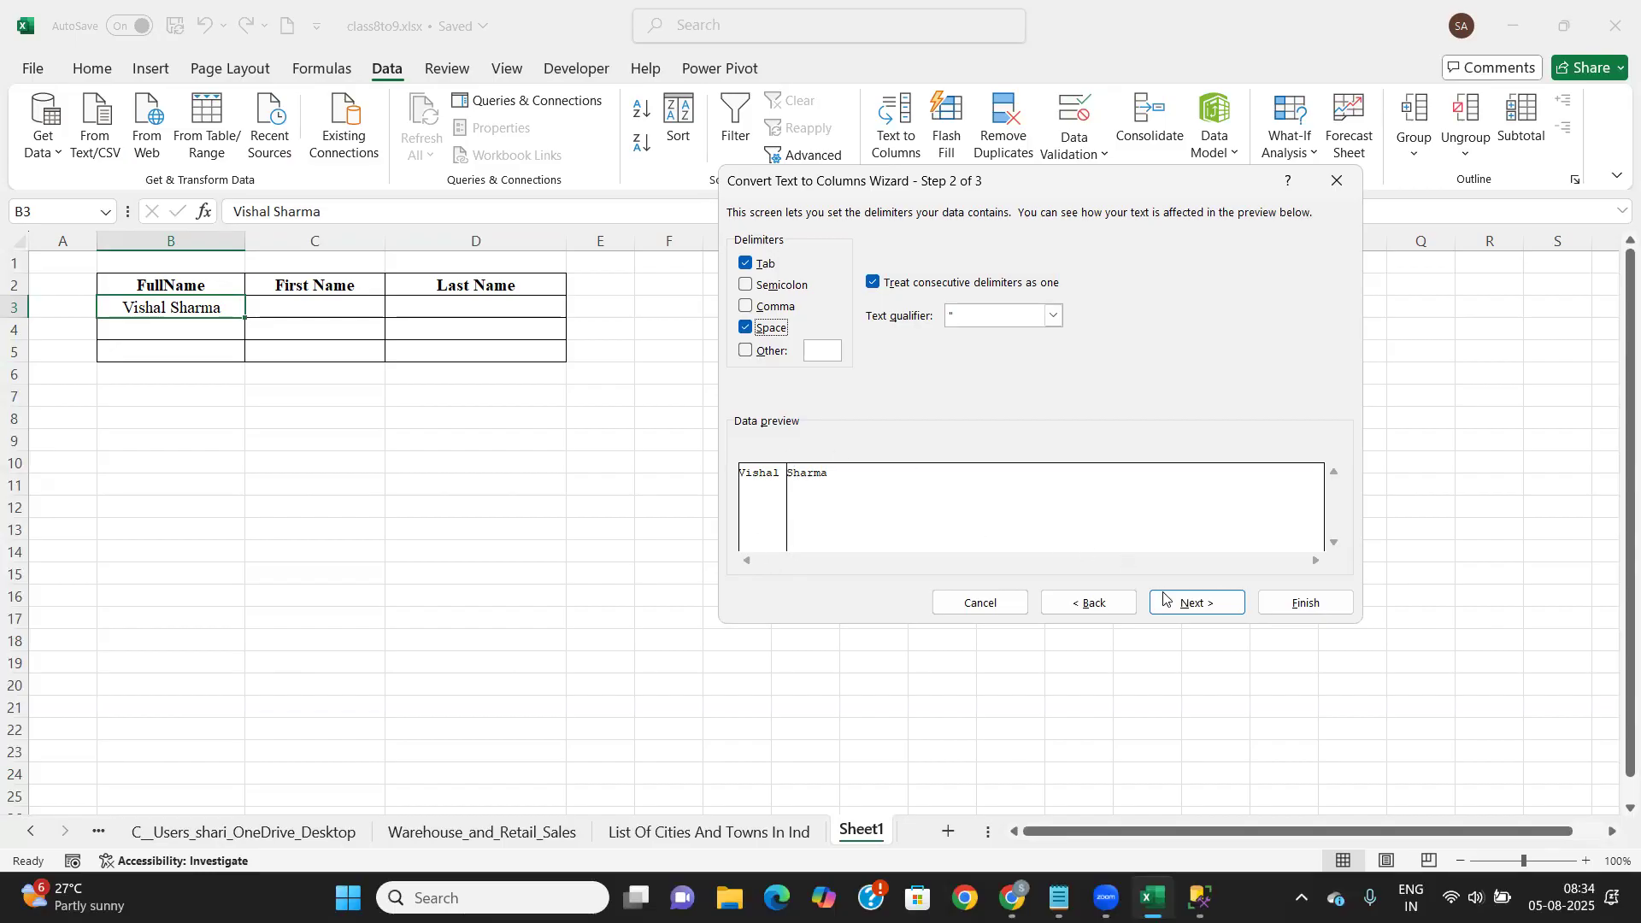
left_click(1193, 609)
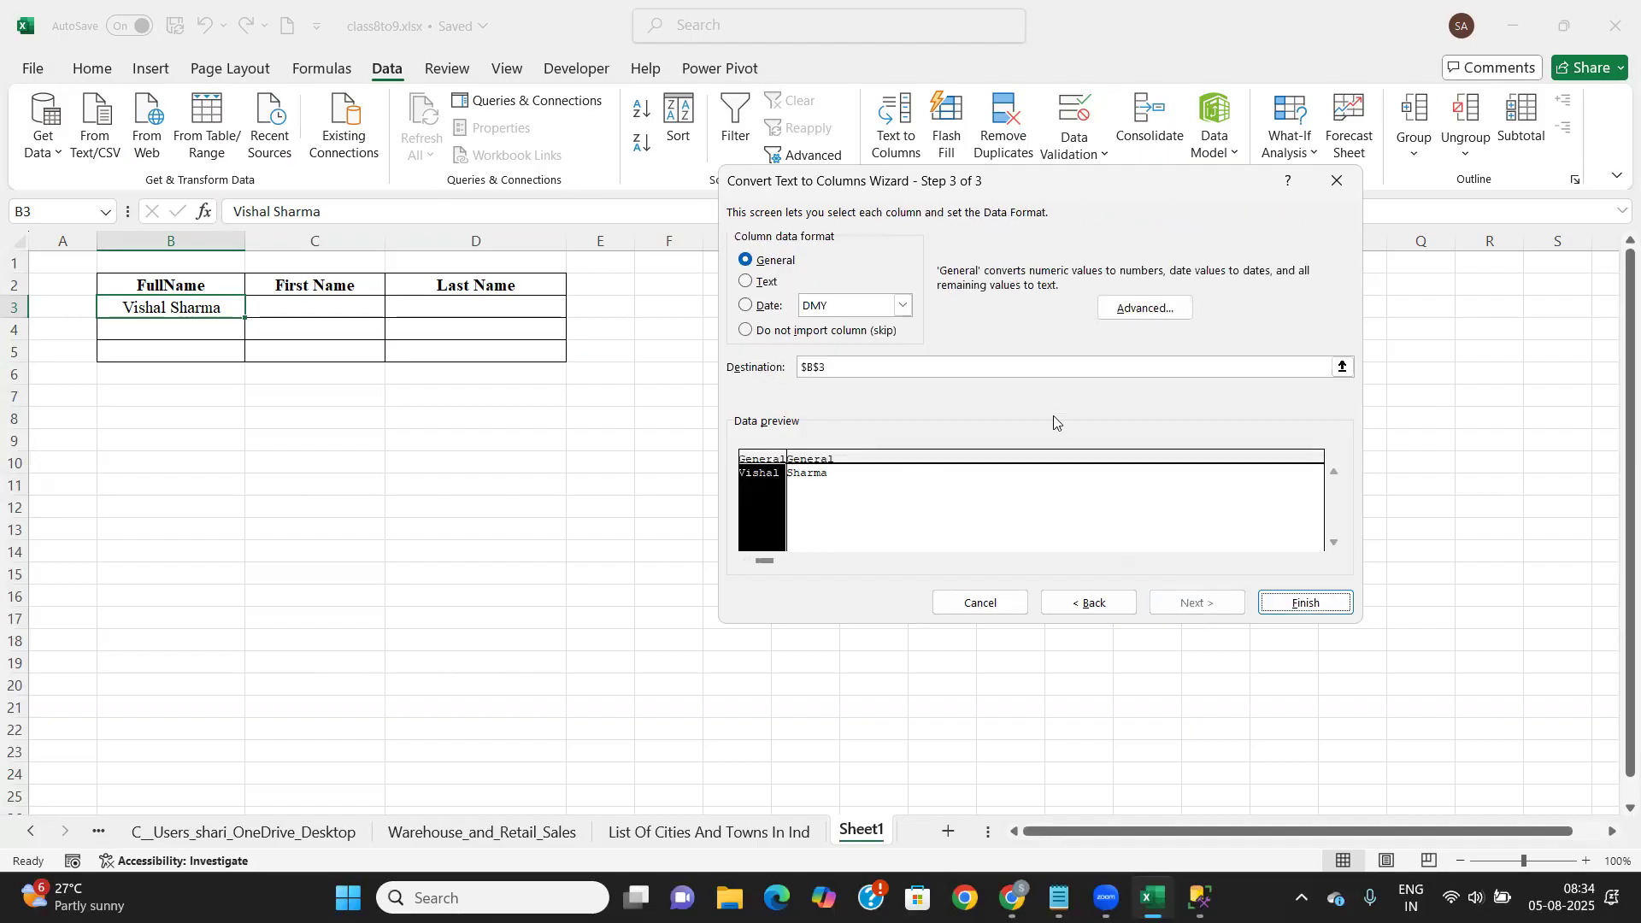
left_click(1342, 368)
left_click(304, 306)
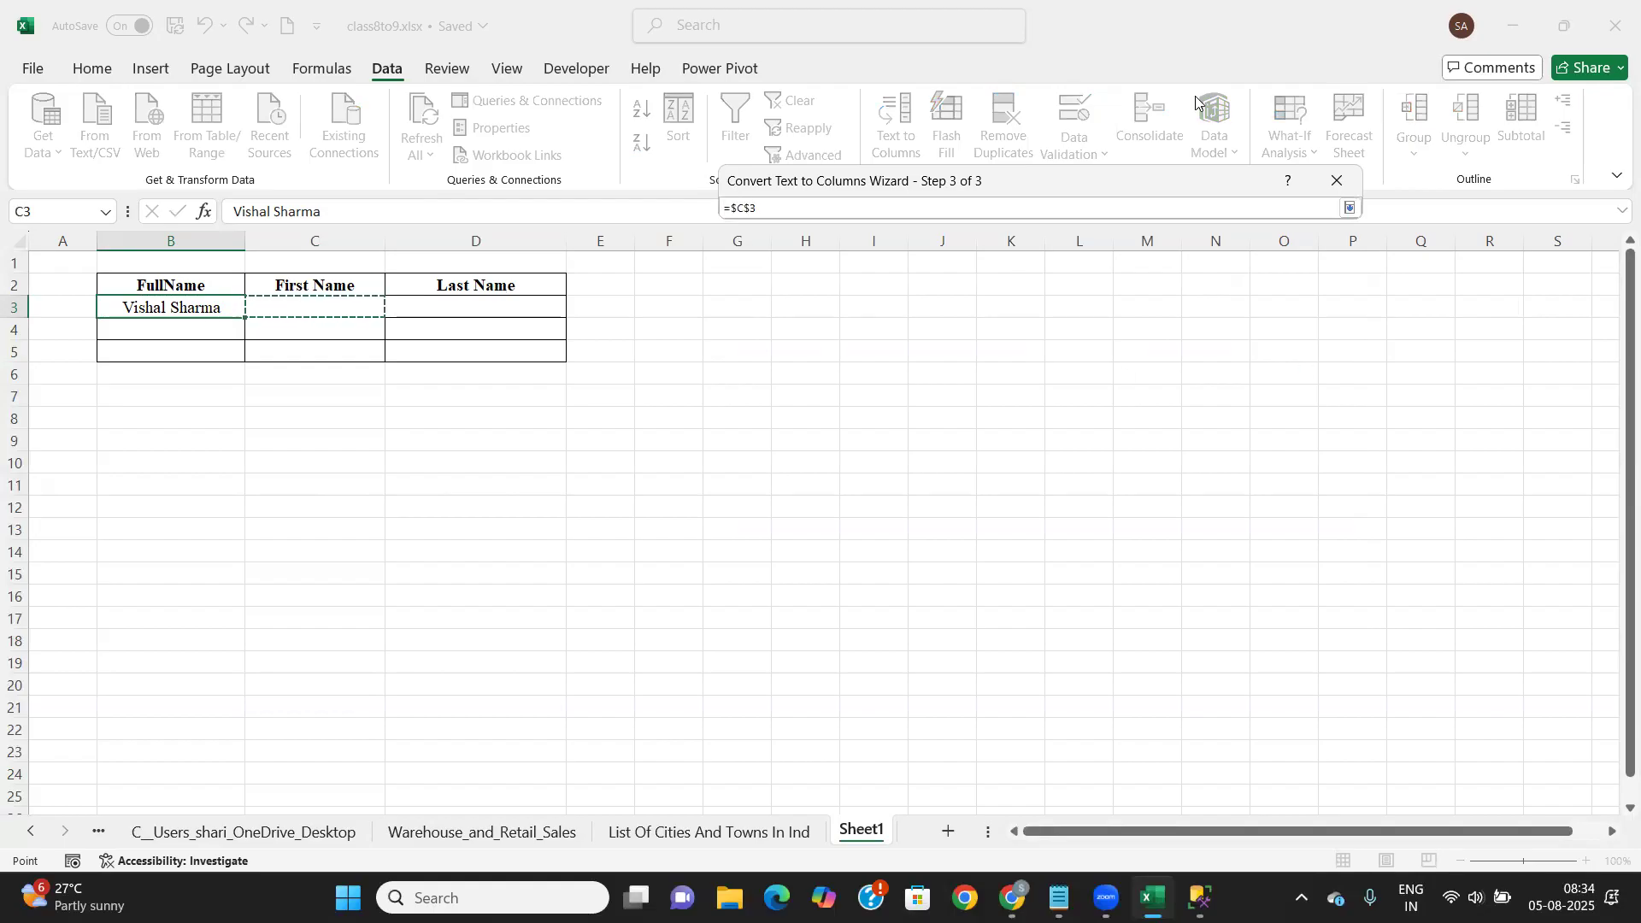
left_click(1349, 208)
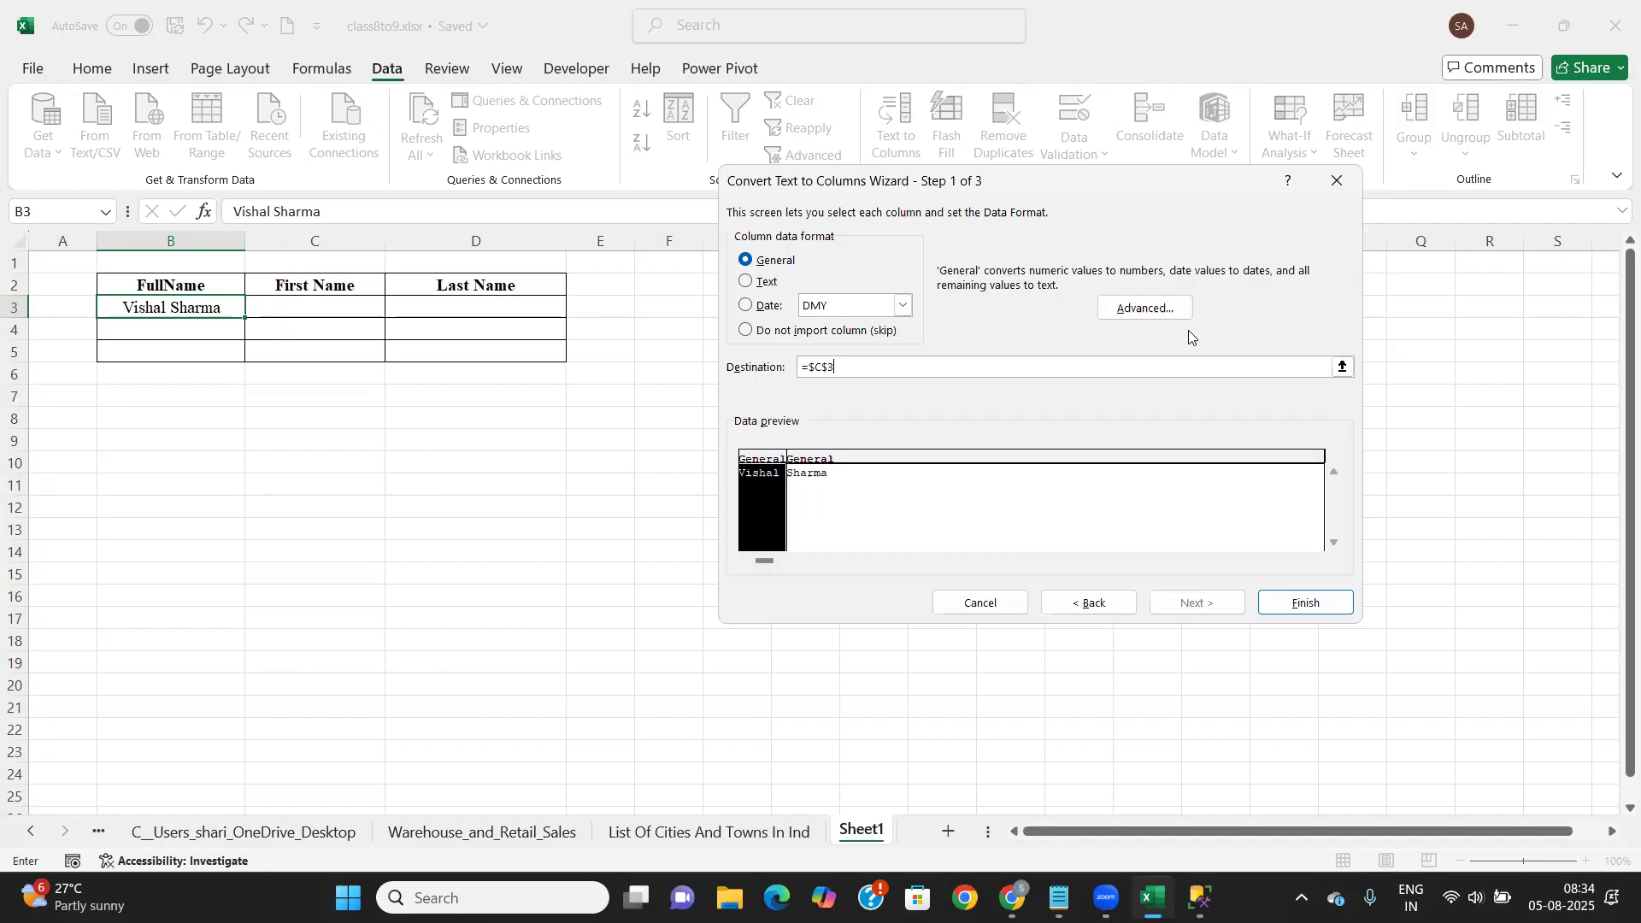
left_click(1302, 605)
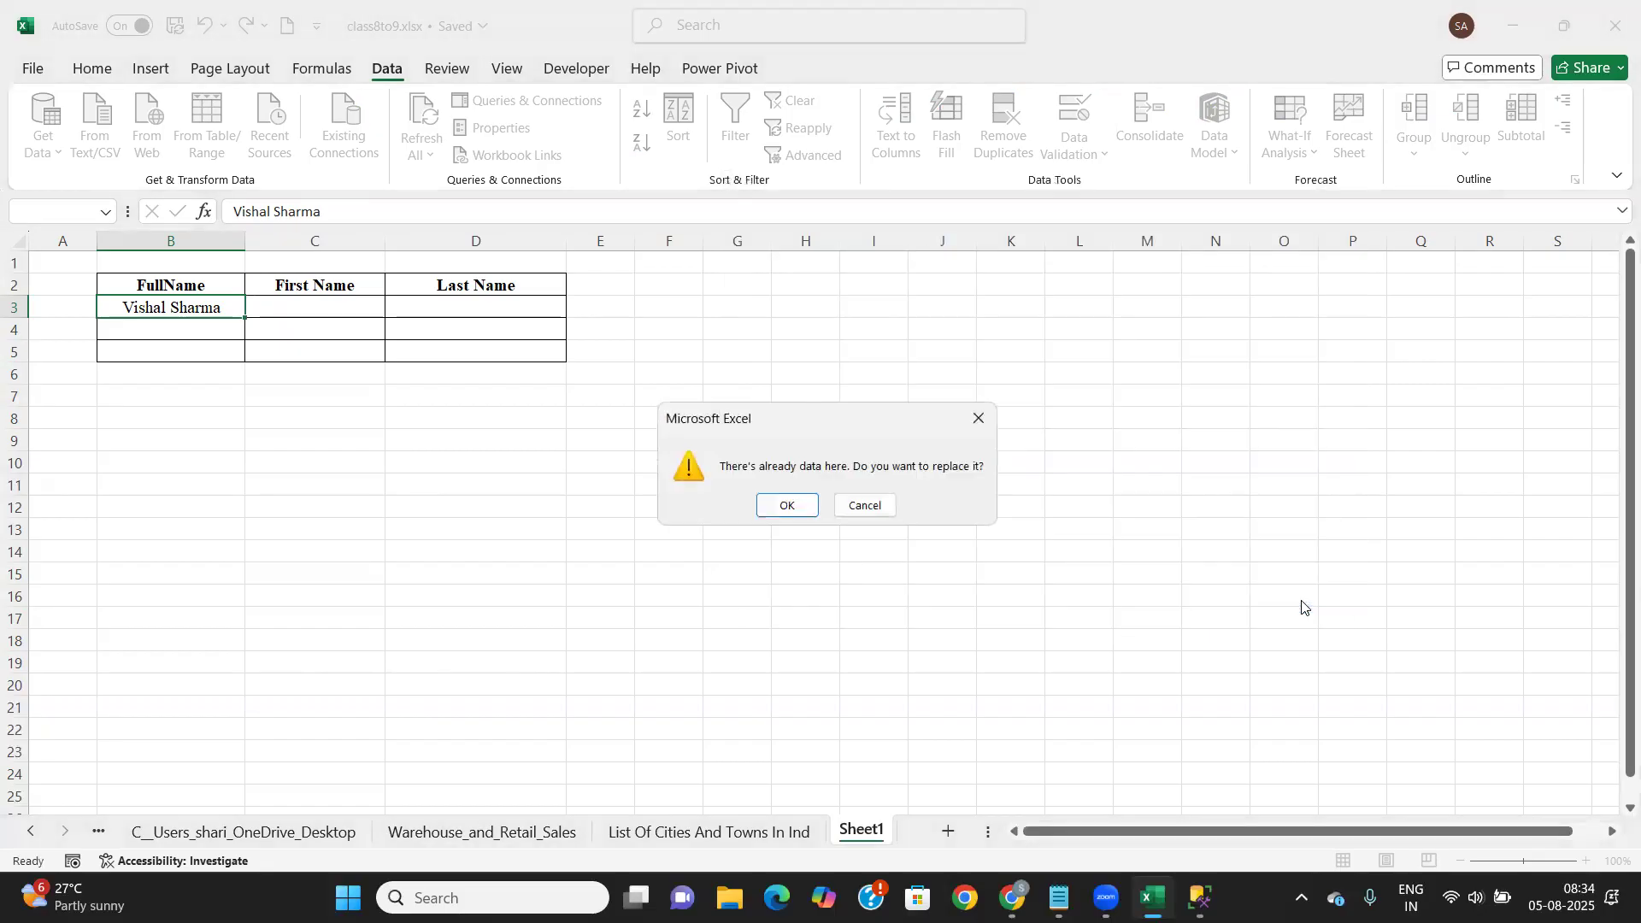
Confirm replacing existing data, check the split names in C3 and D3, then start an address in B8
left_click(798, 504)
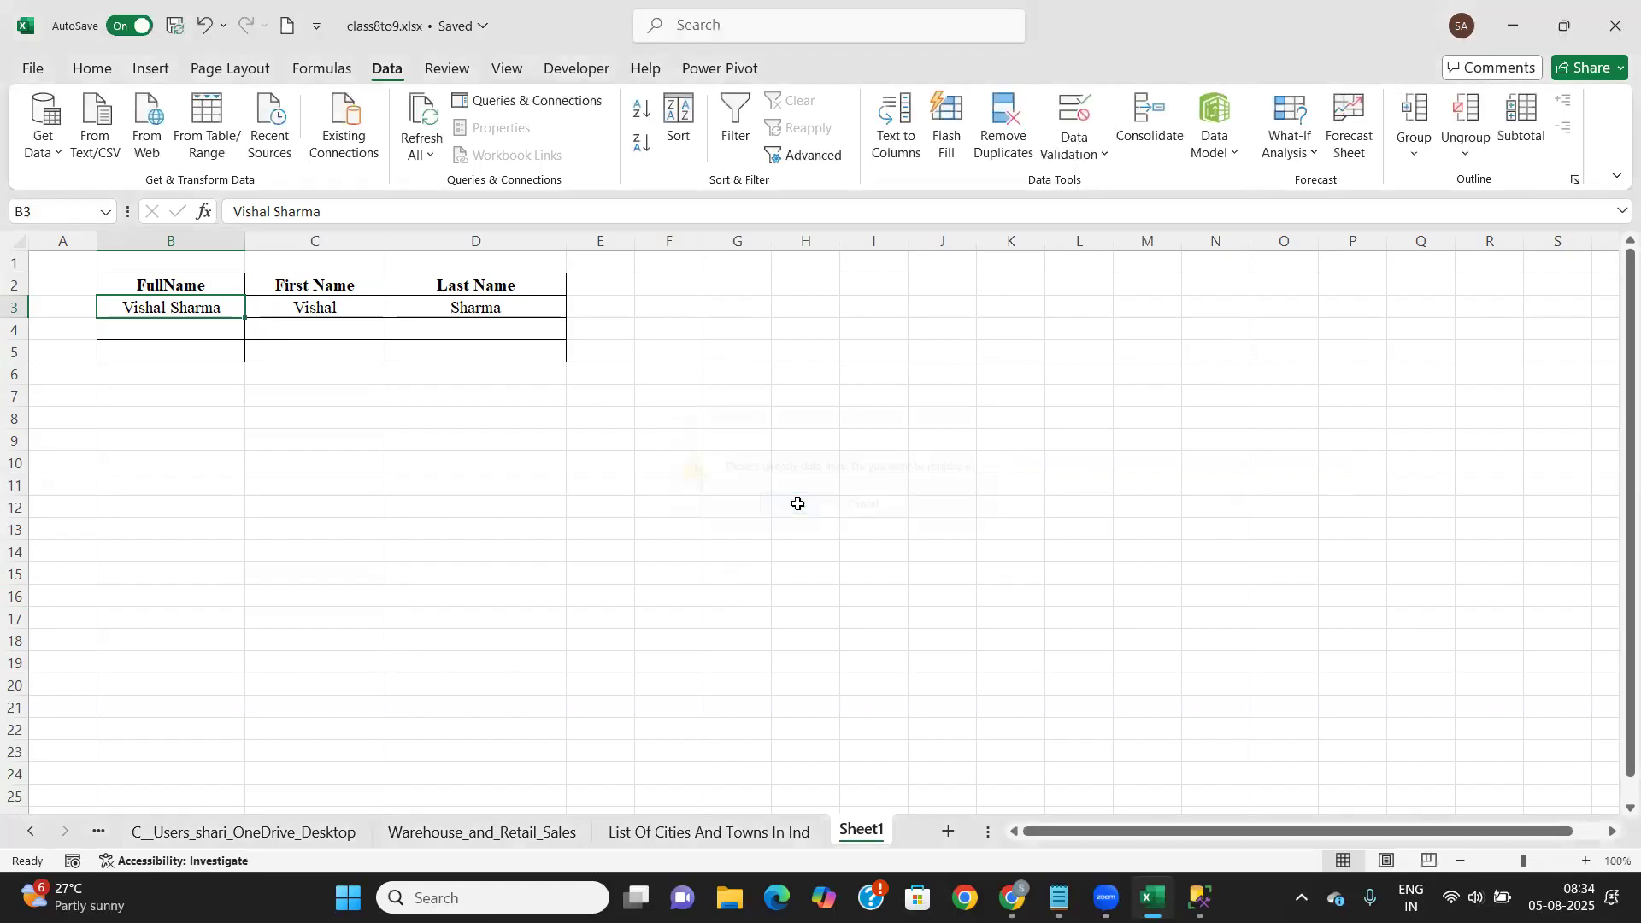
left_click(343, 309)
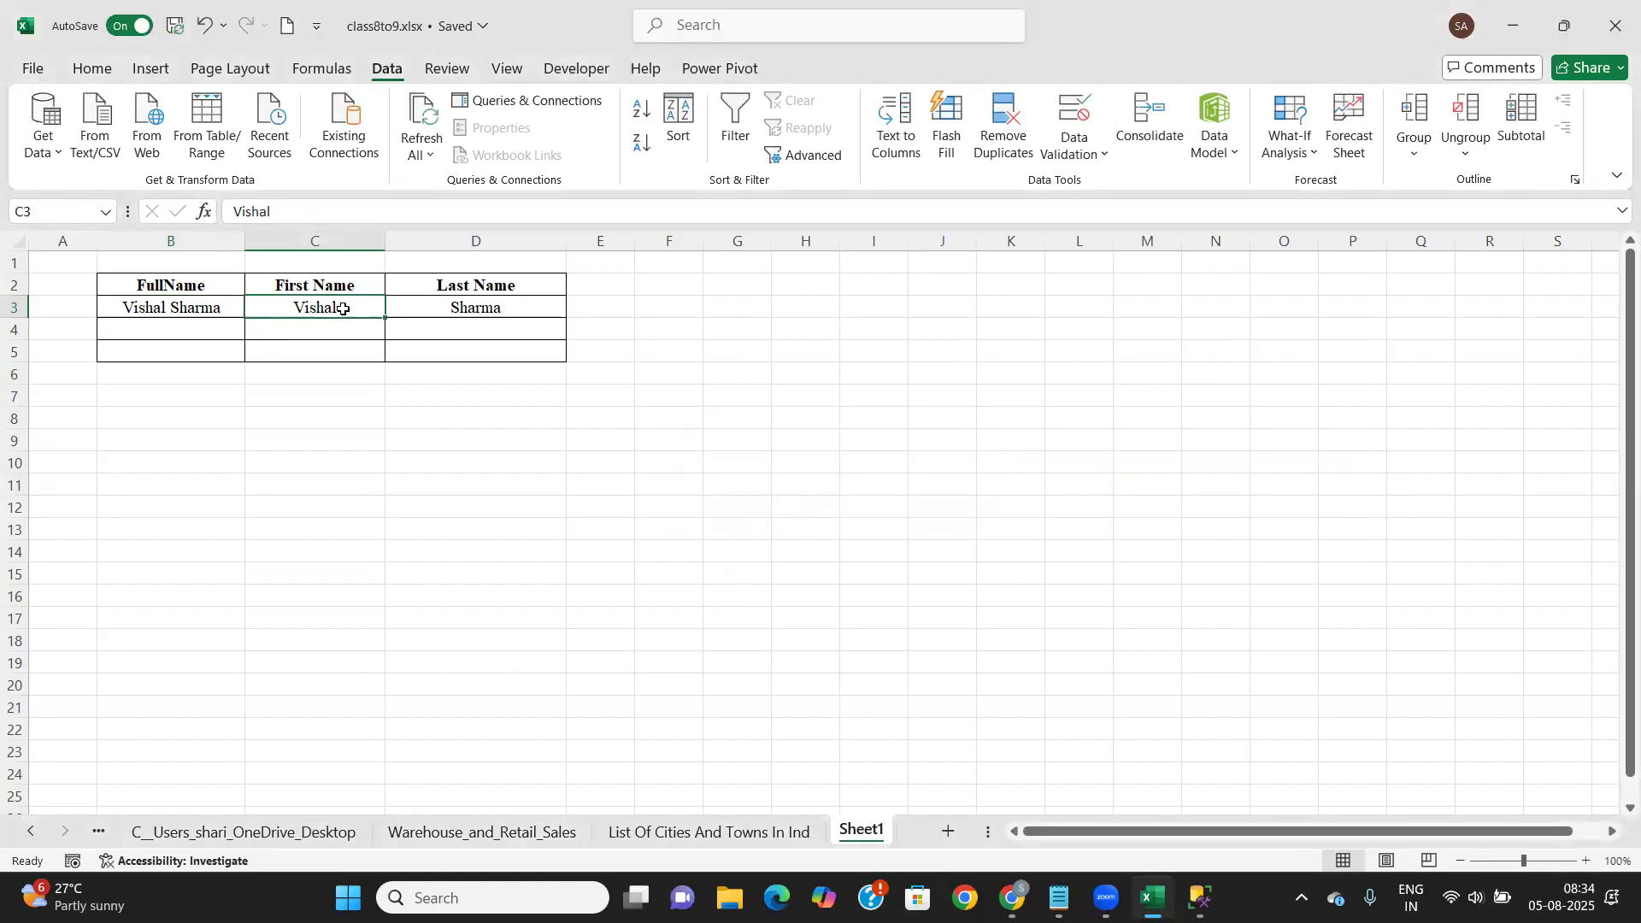
left_click(462, 312)
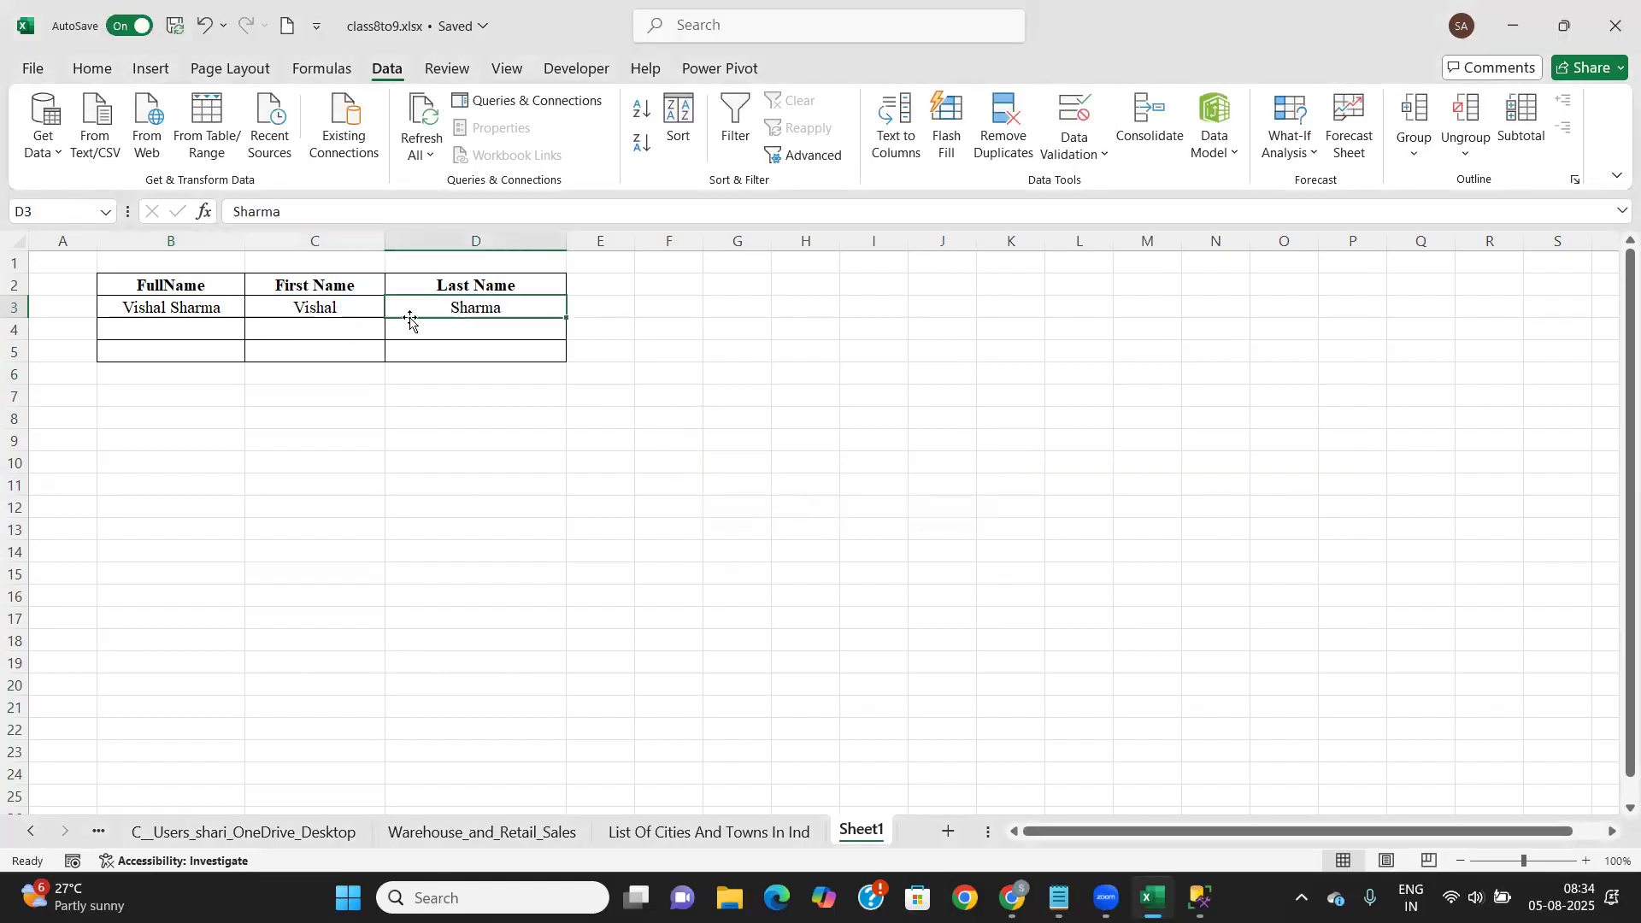
left_click(350, 309)
left_click(154, 307)
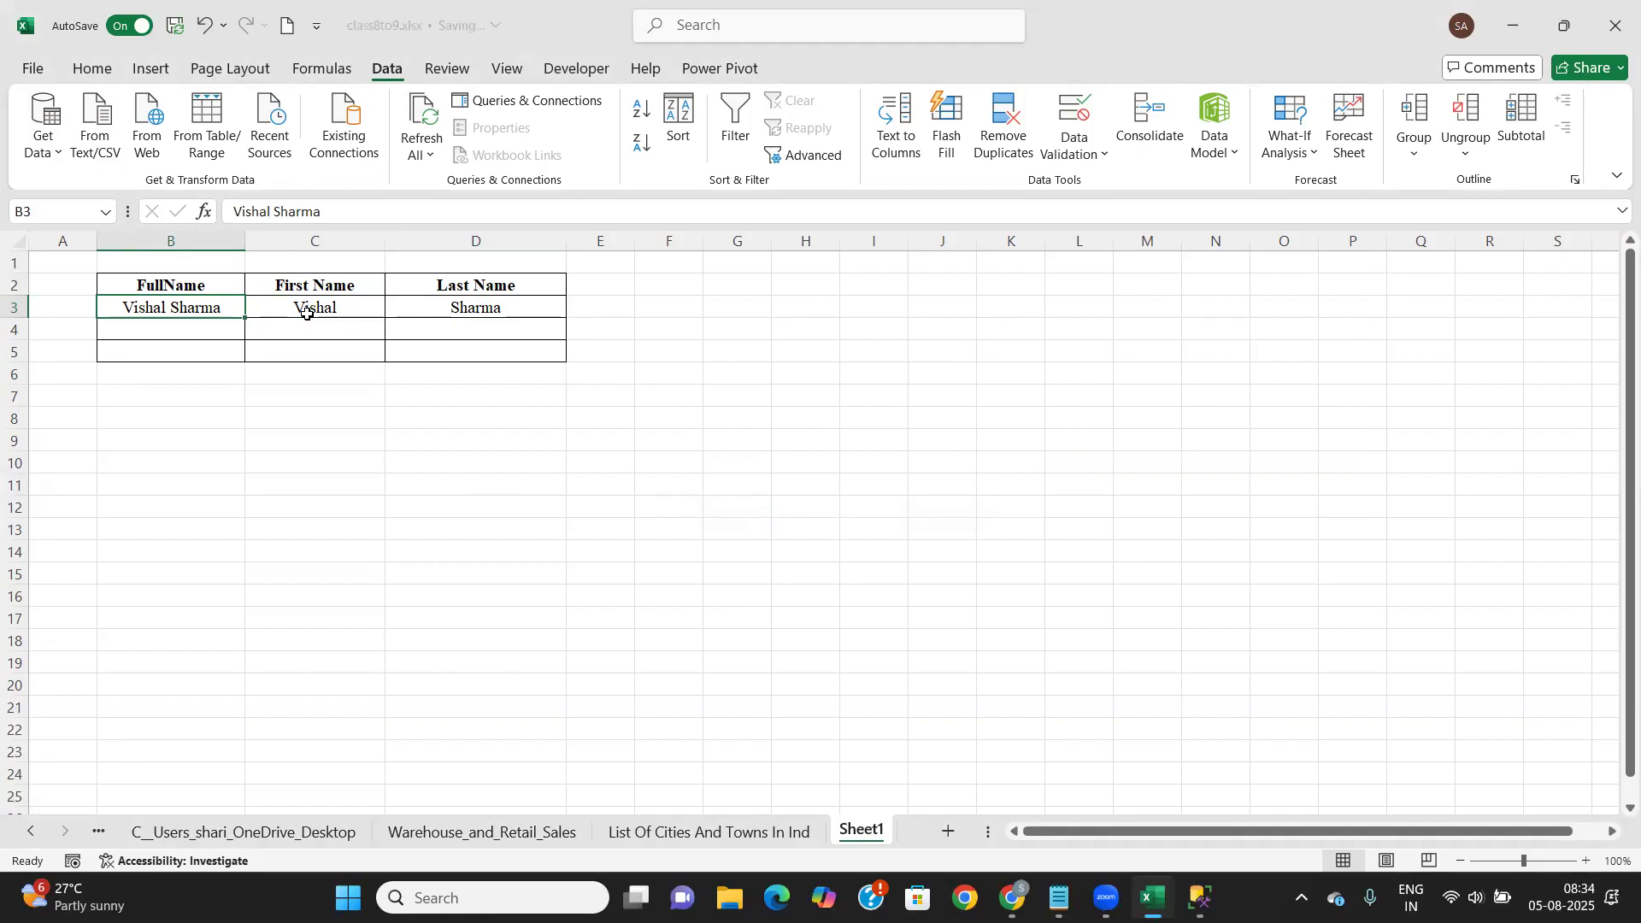
left_click(165, 416)
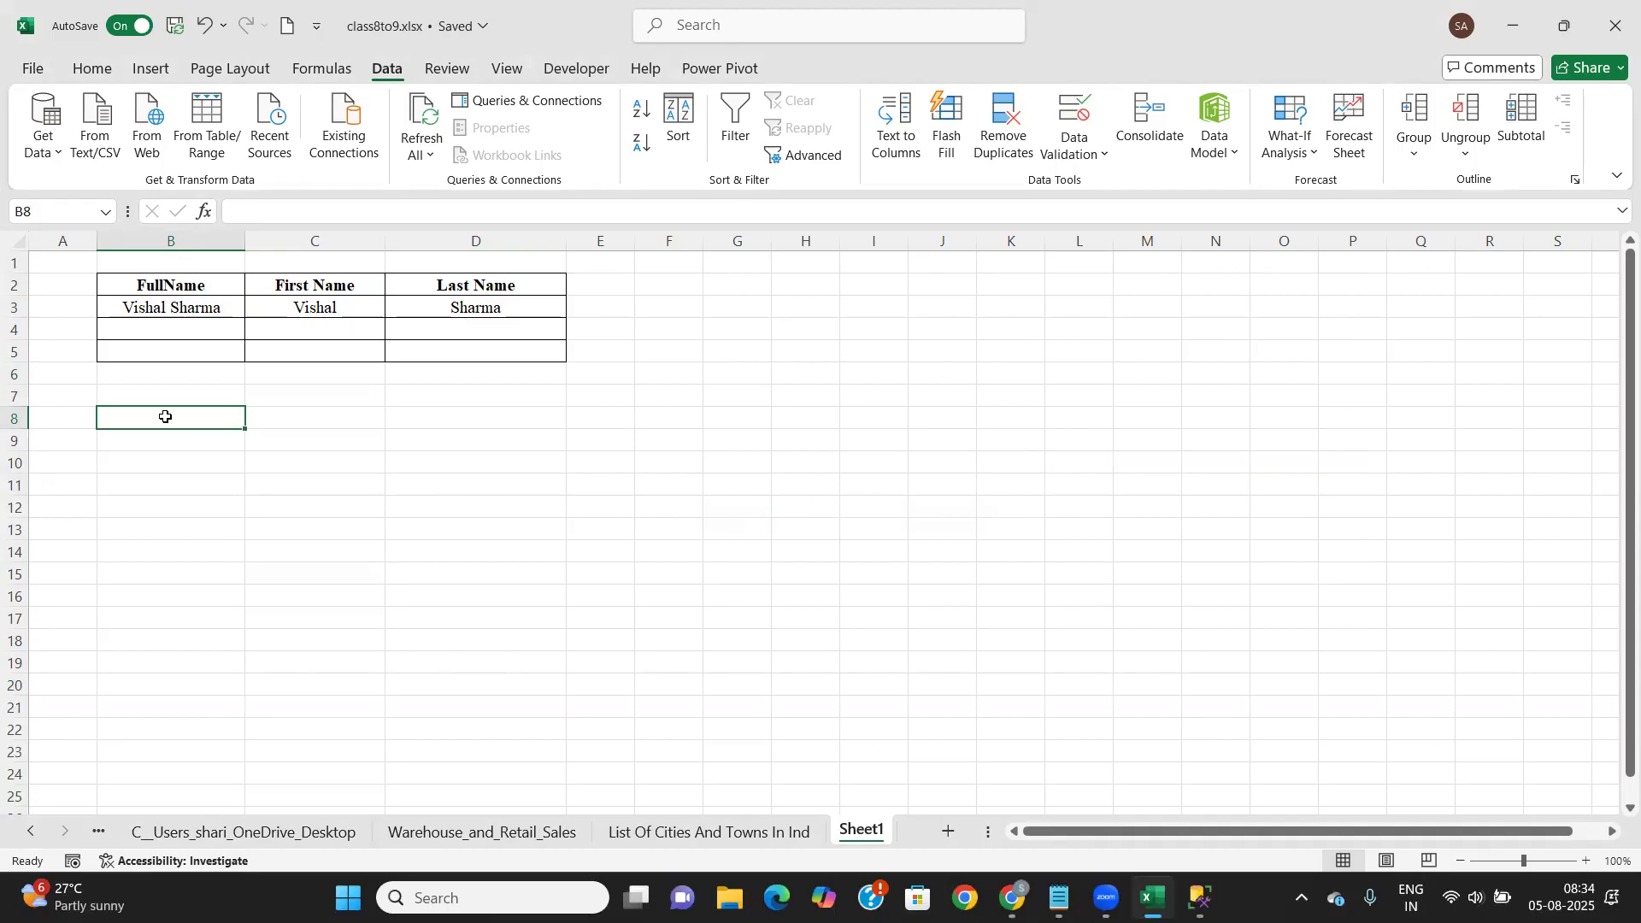
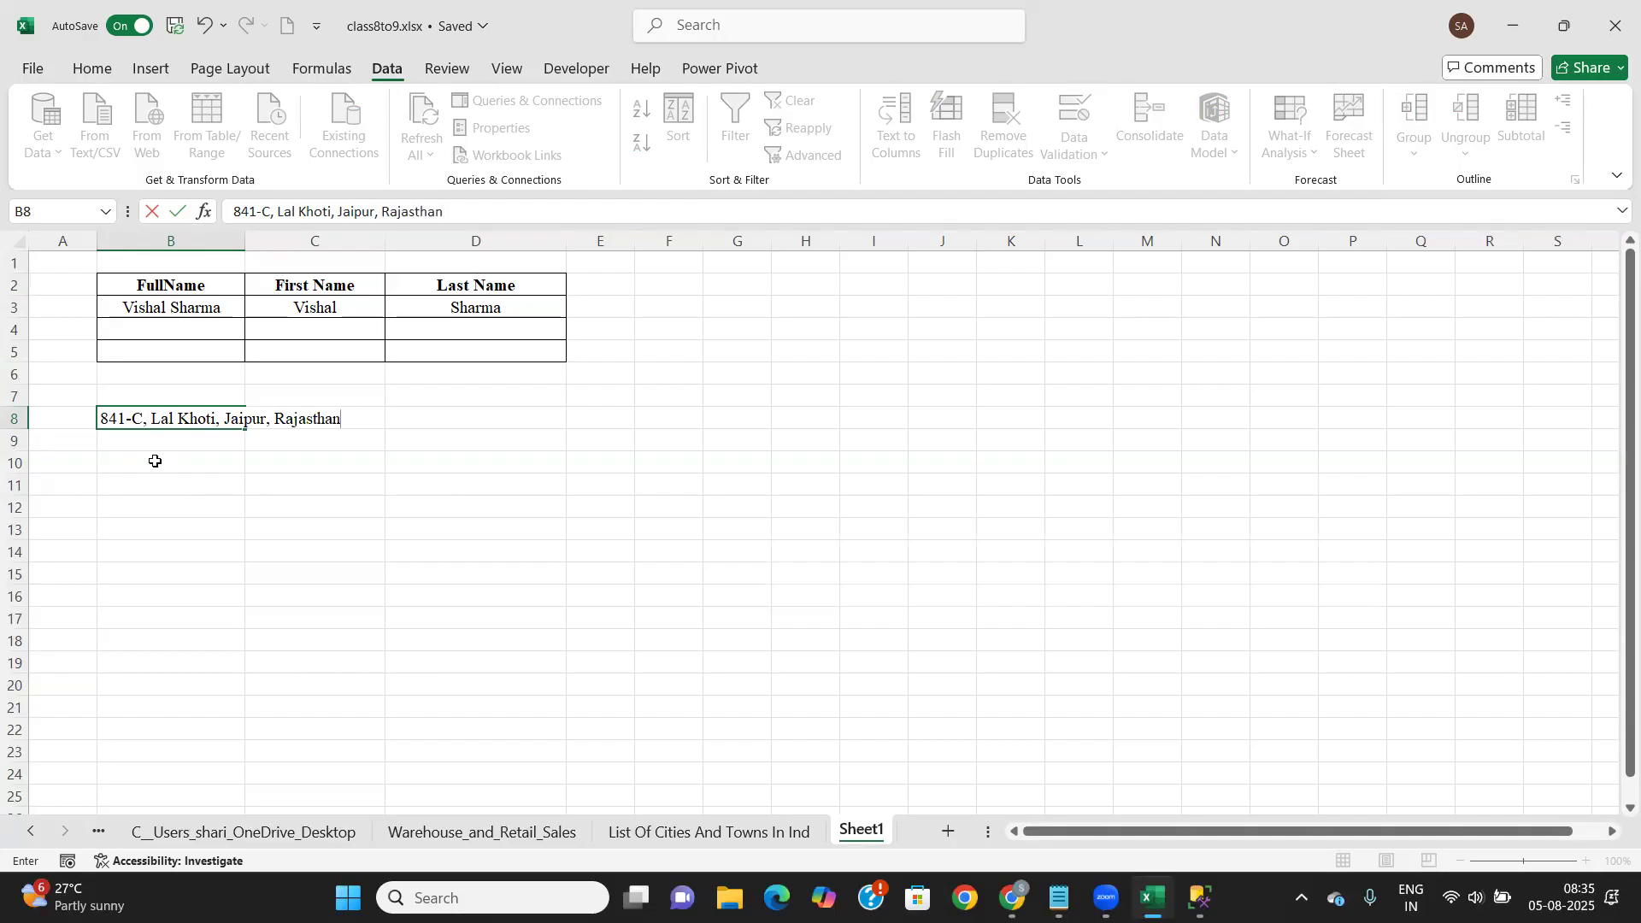
Finish the comma-separated sample address in B8 with area, city, state and PIN code
left_click(389, 480)
left_click(314, 463)
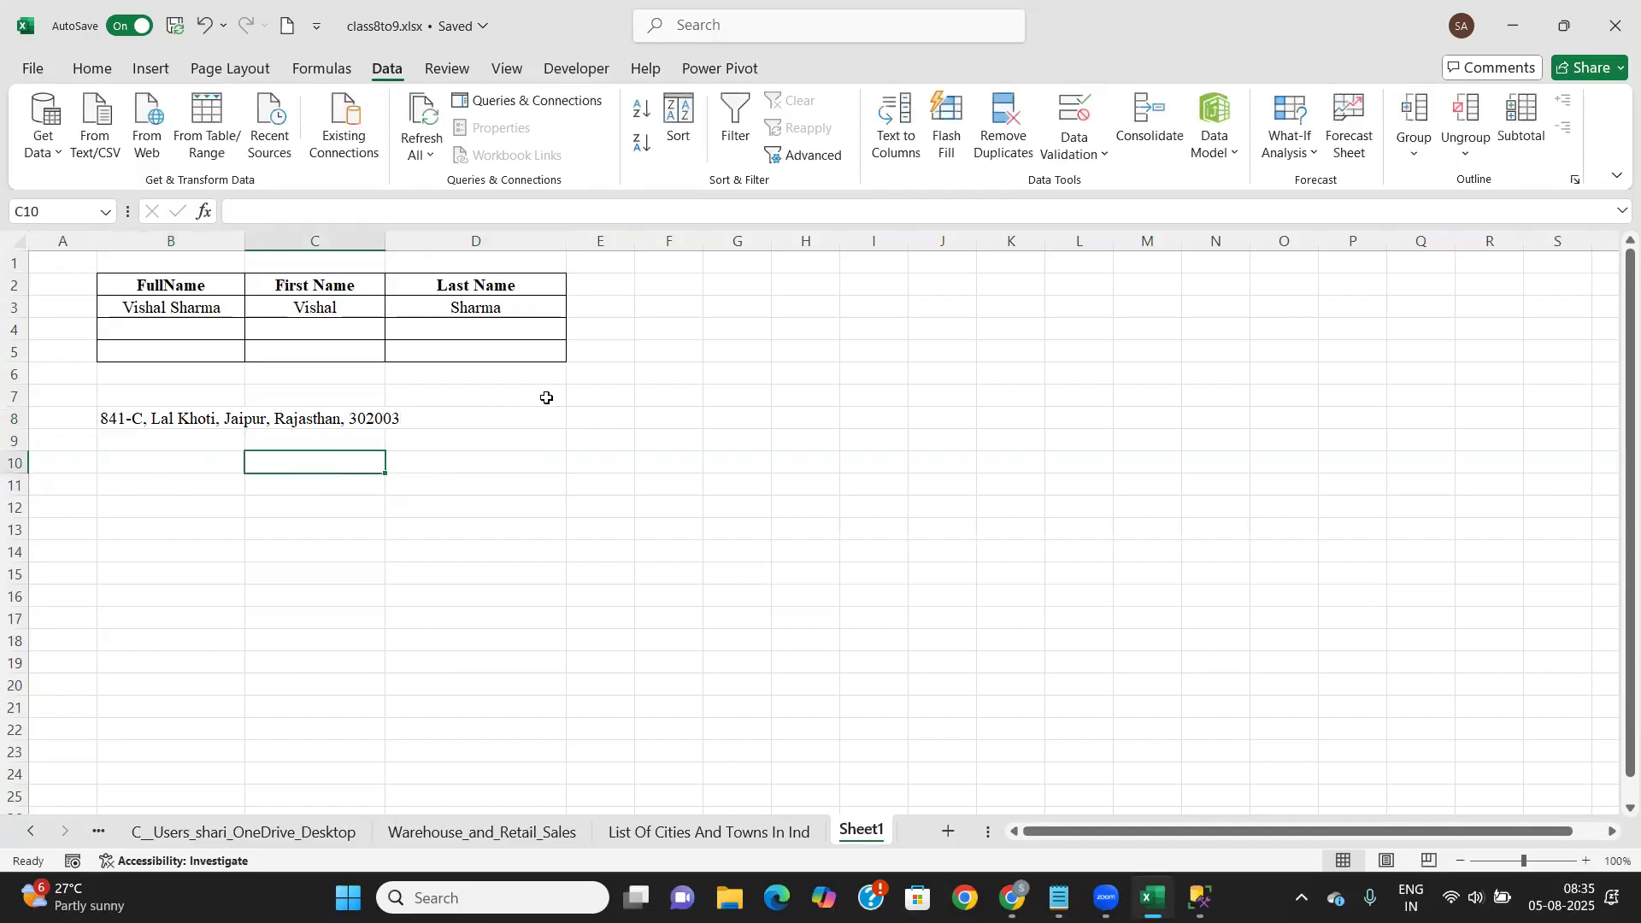
Enter headers House No., Area Name, City, State and Pincode in F7:J7, widening columns F and G
left_click(665, 396)
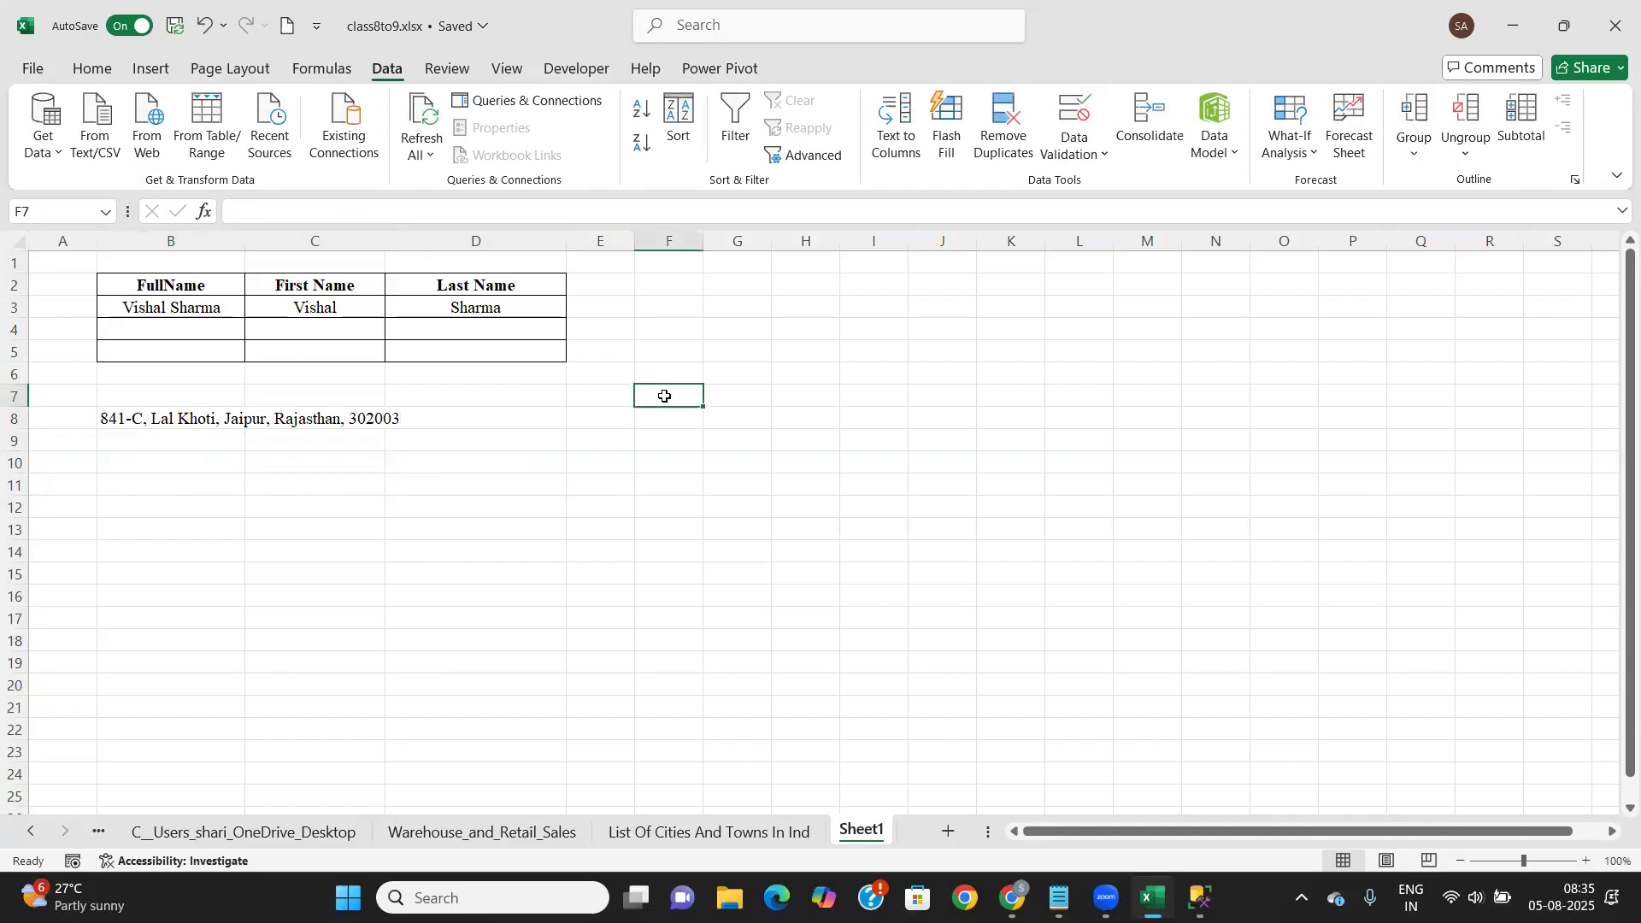
type("Hou")
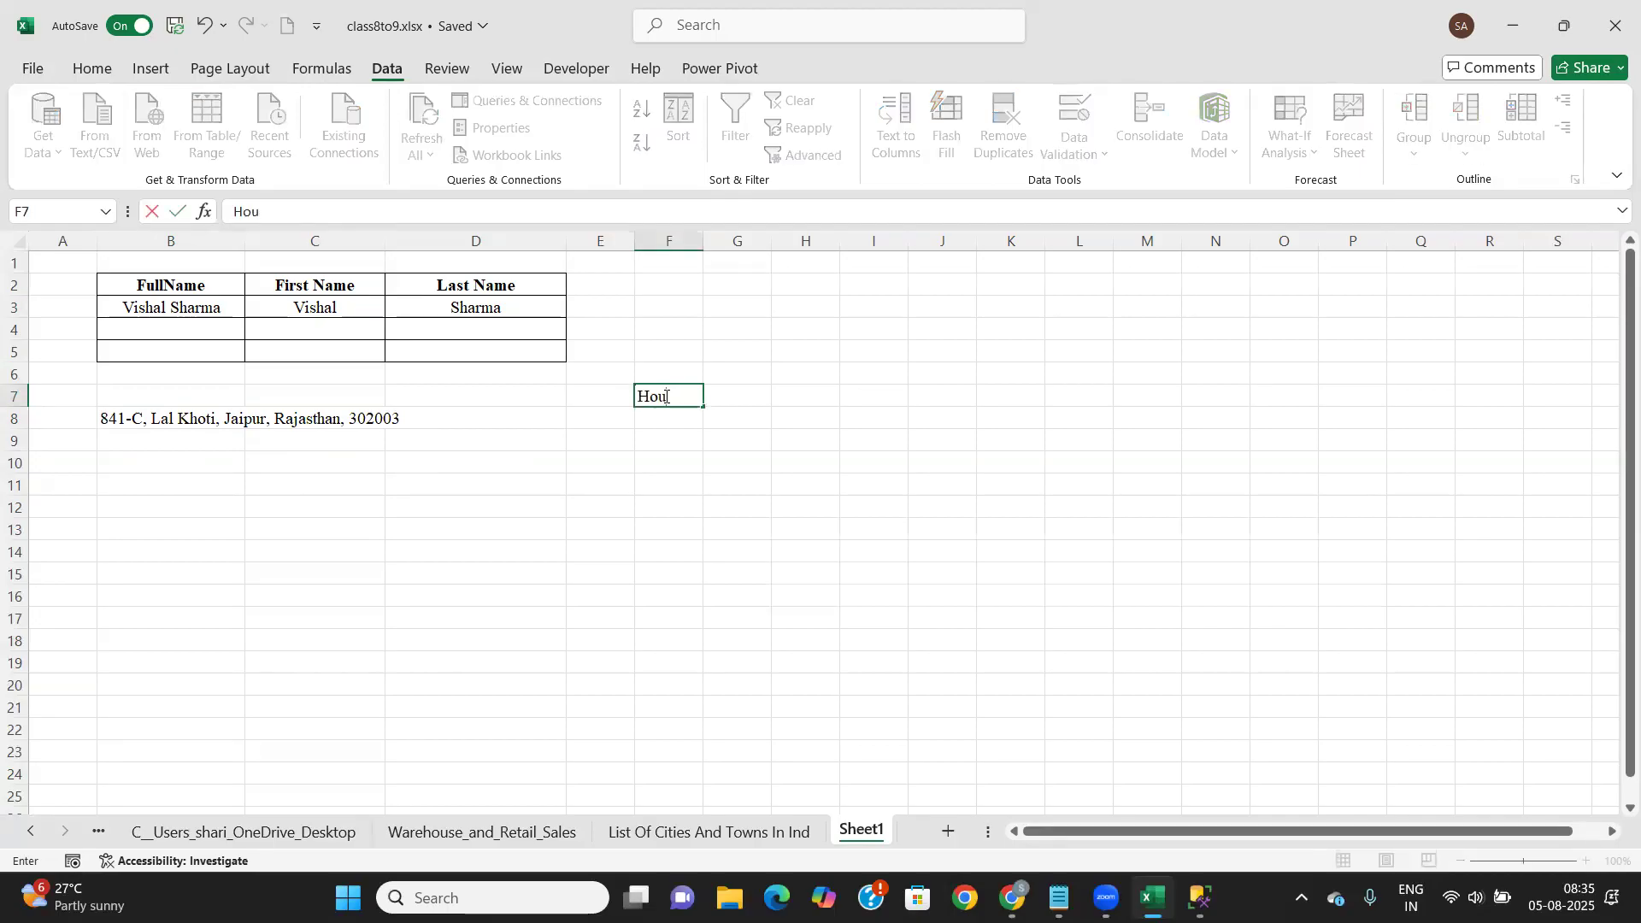
type("se No.")
key("Tab")
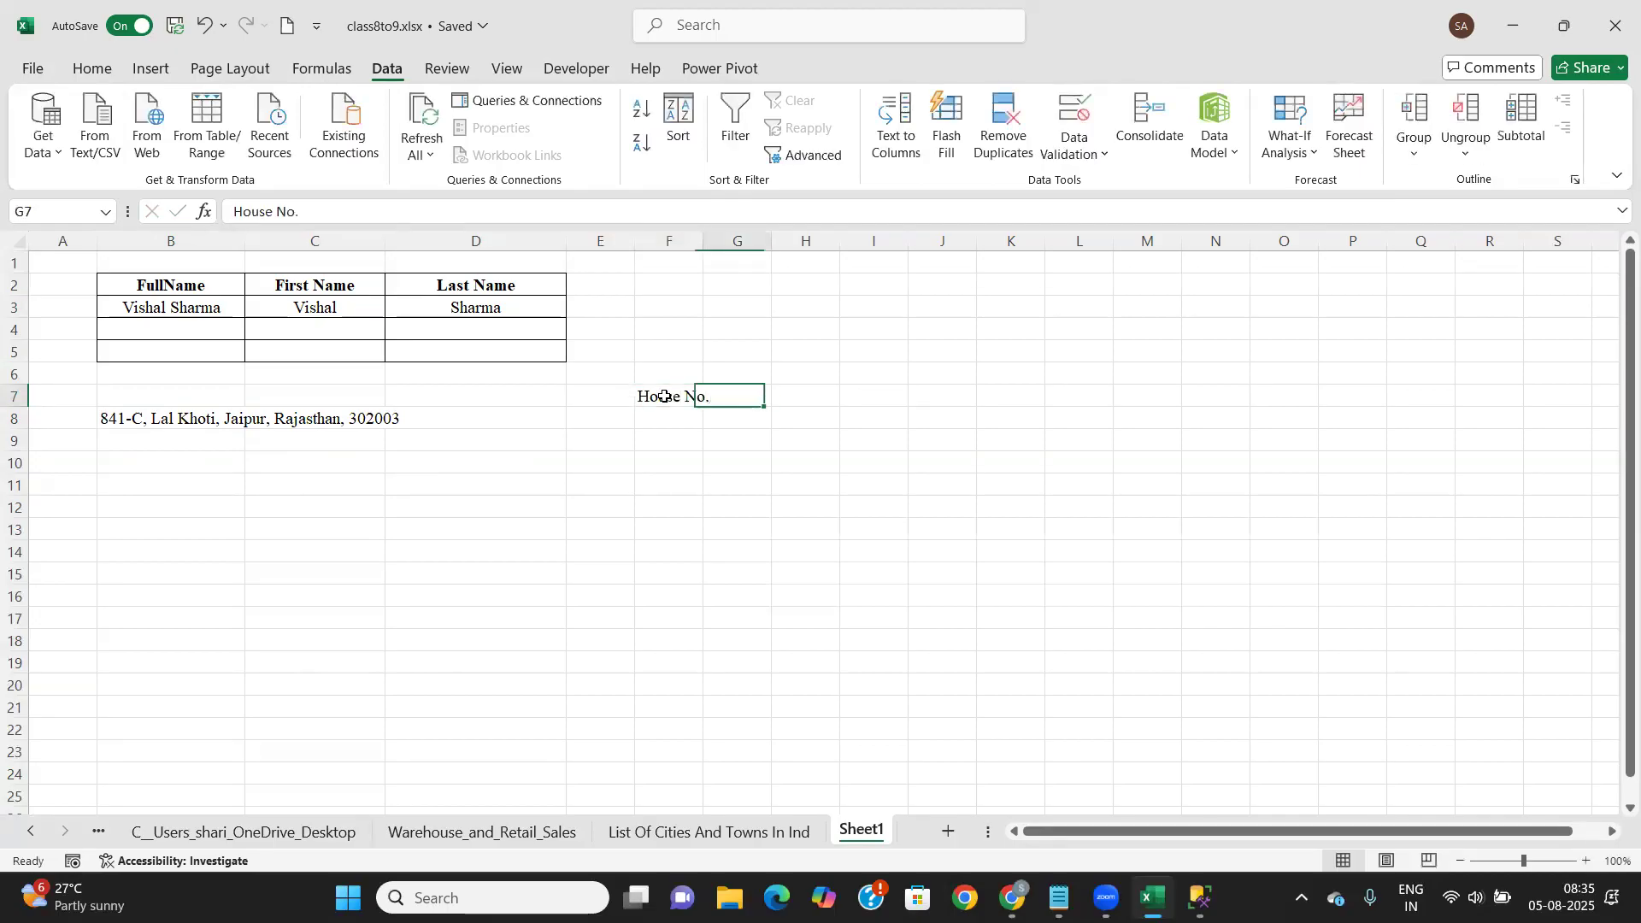
left_click_drag(710, 237, 766, 239)
type("Area Name")
key("Tab")
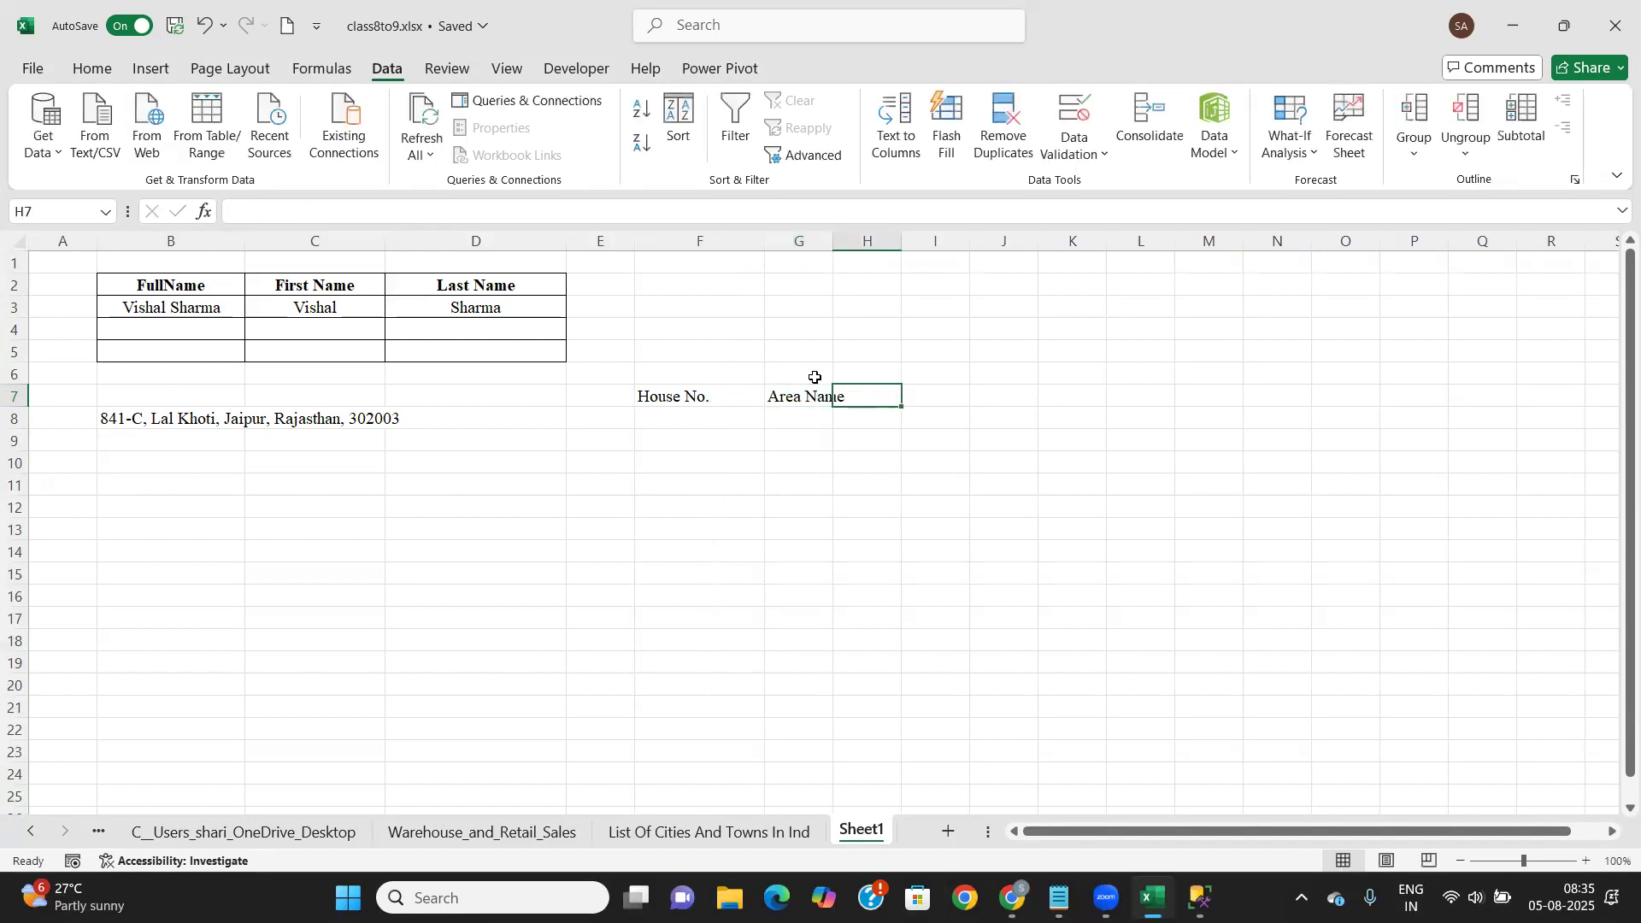
left_click_drag(835, 239, 899, 242)
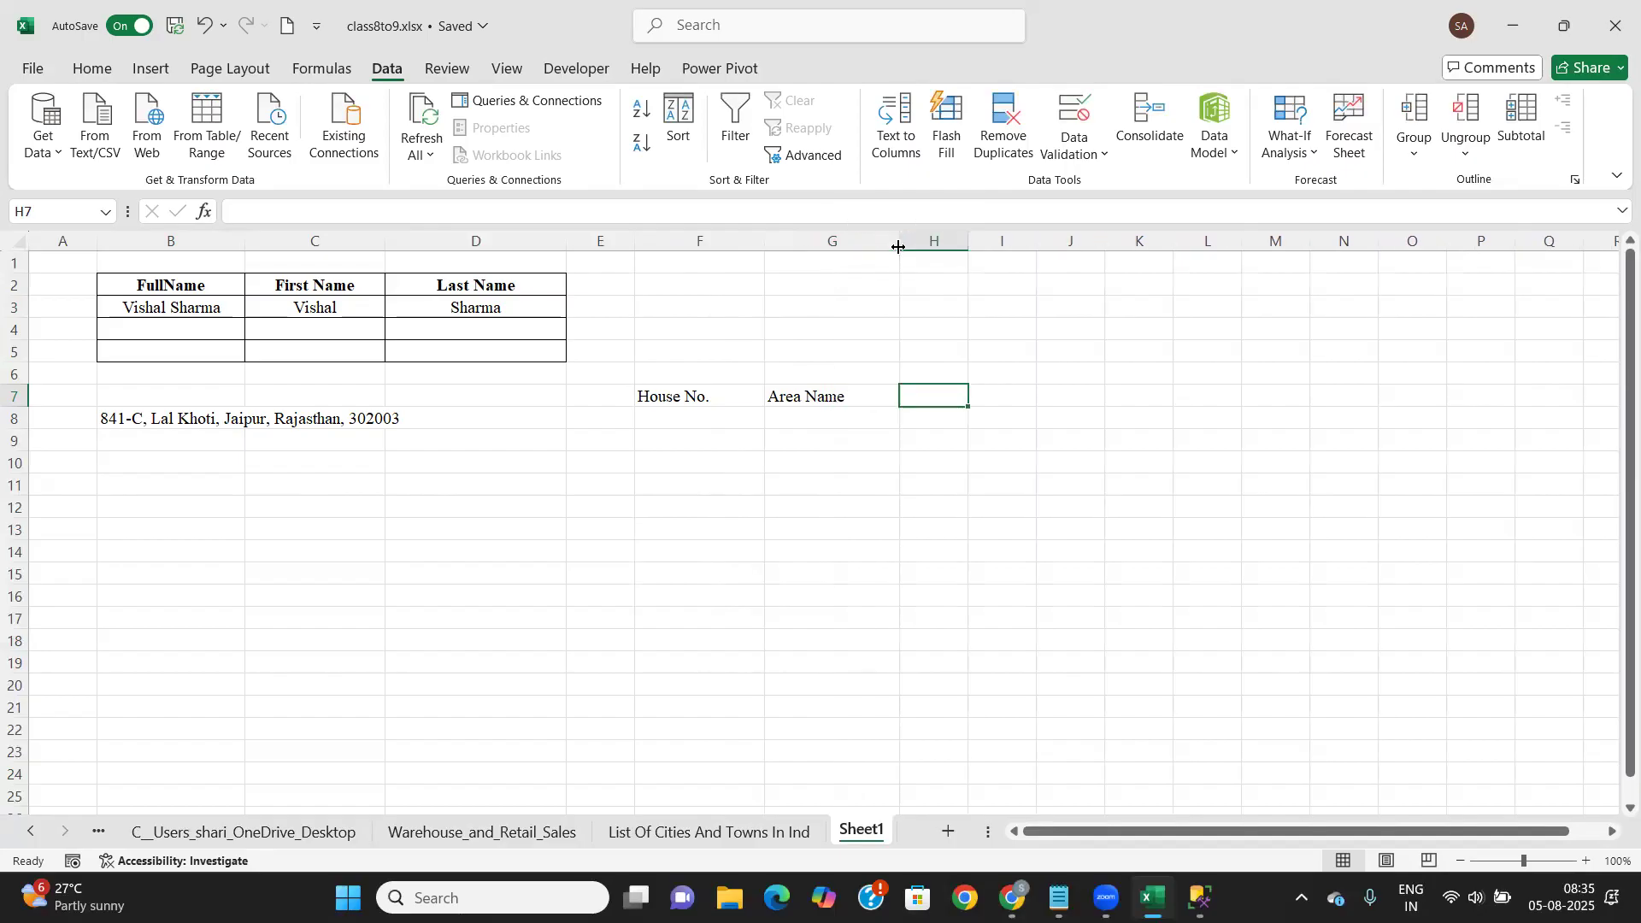
type("City")
key("Tab")
type("State")
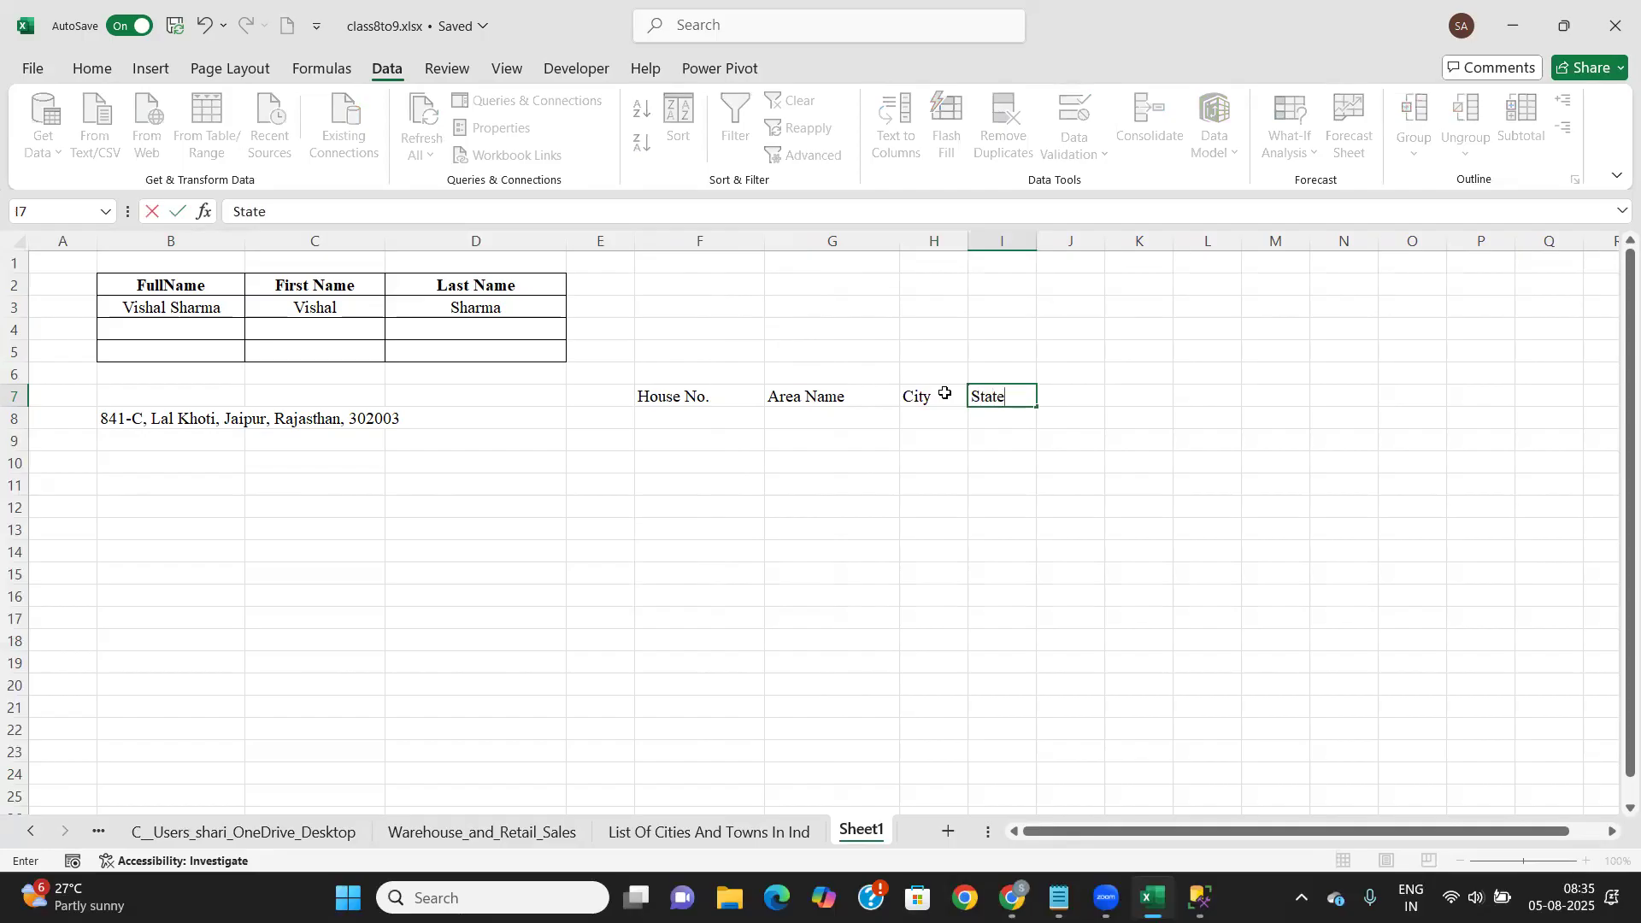
key("Tab")
type("Pincode")
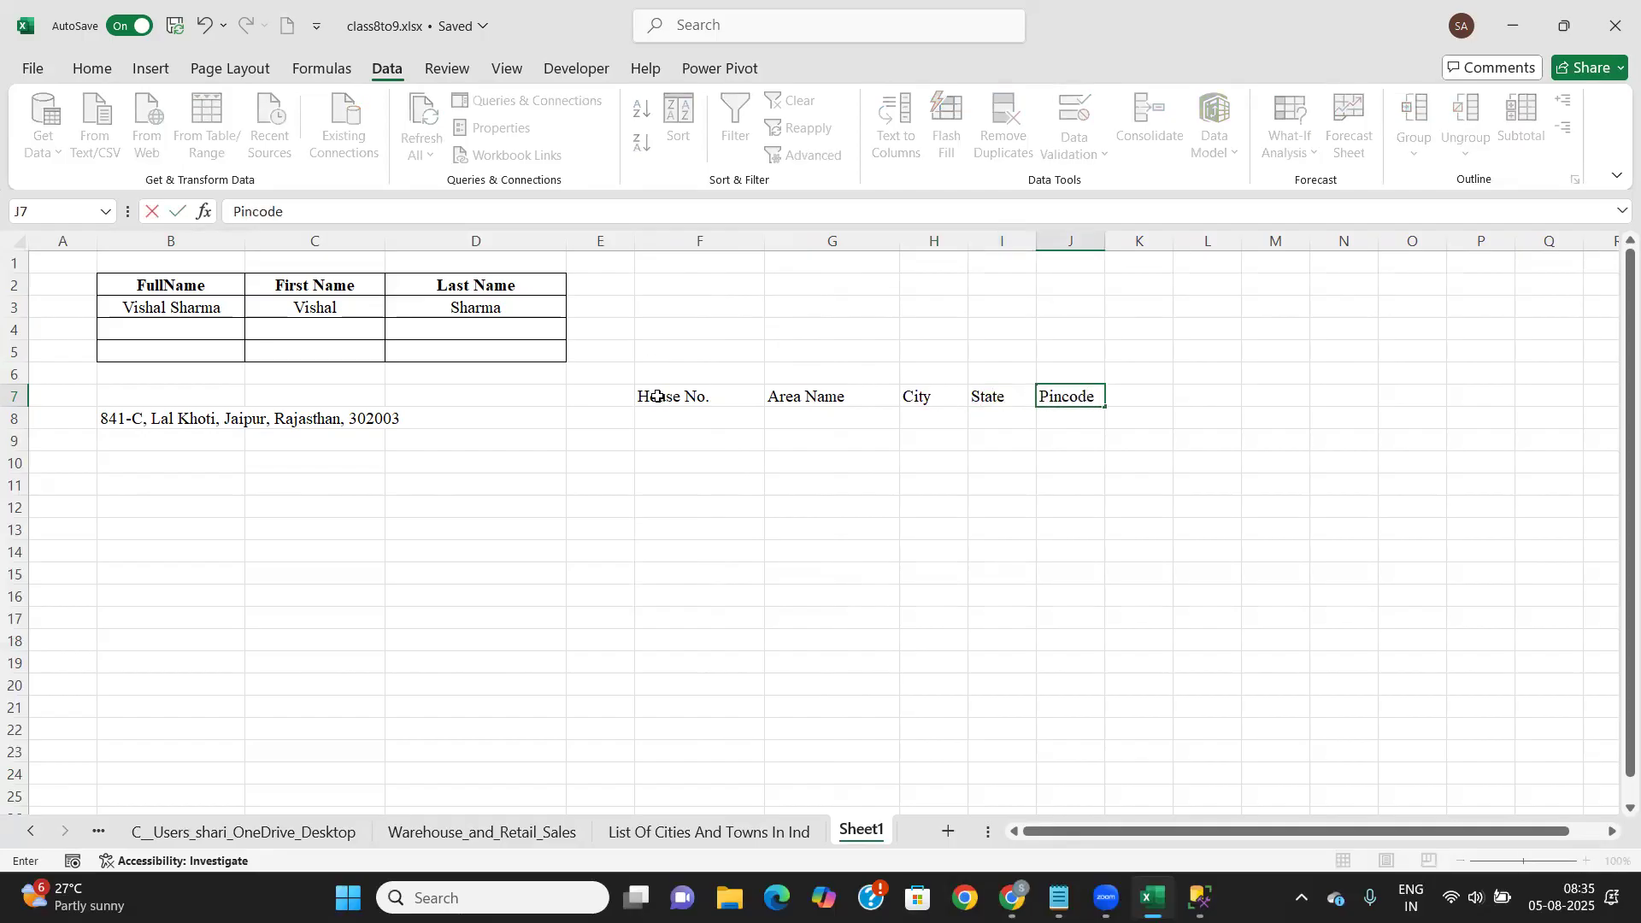
left_click(1034, 240)
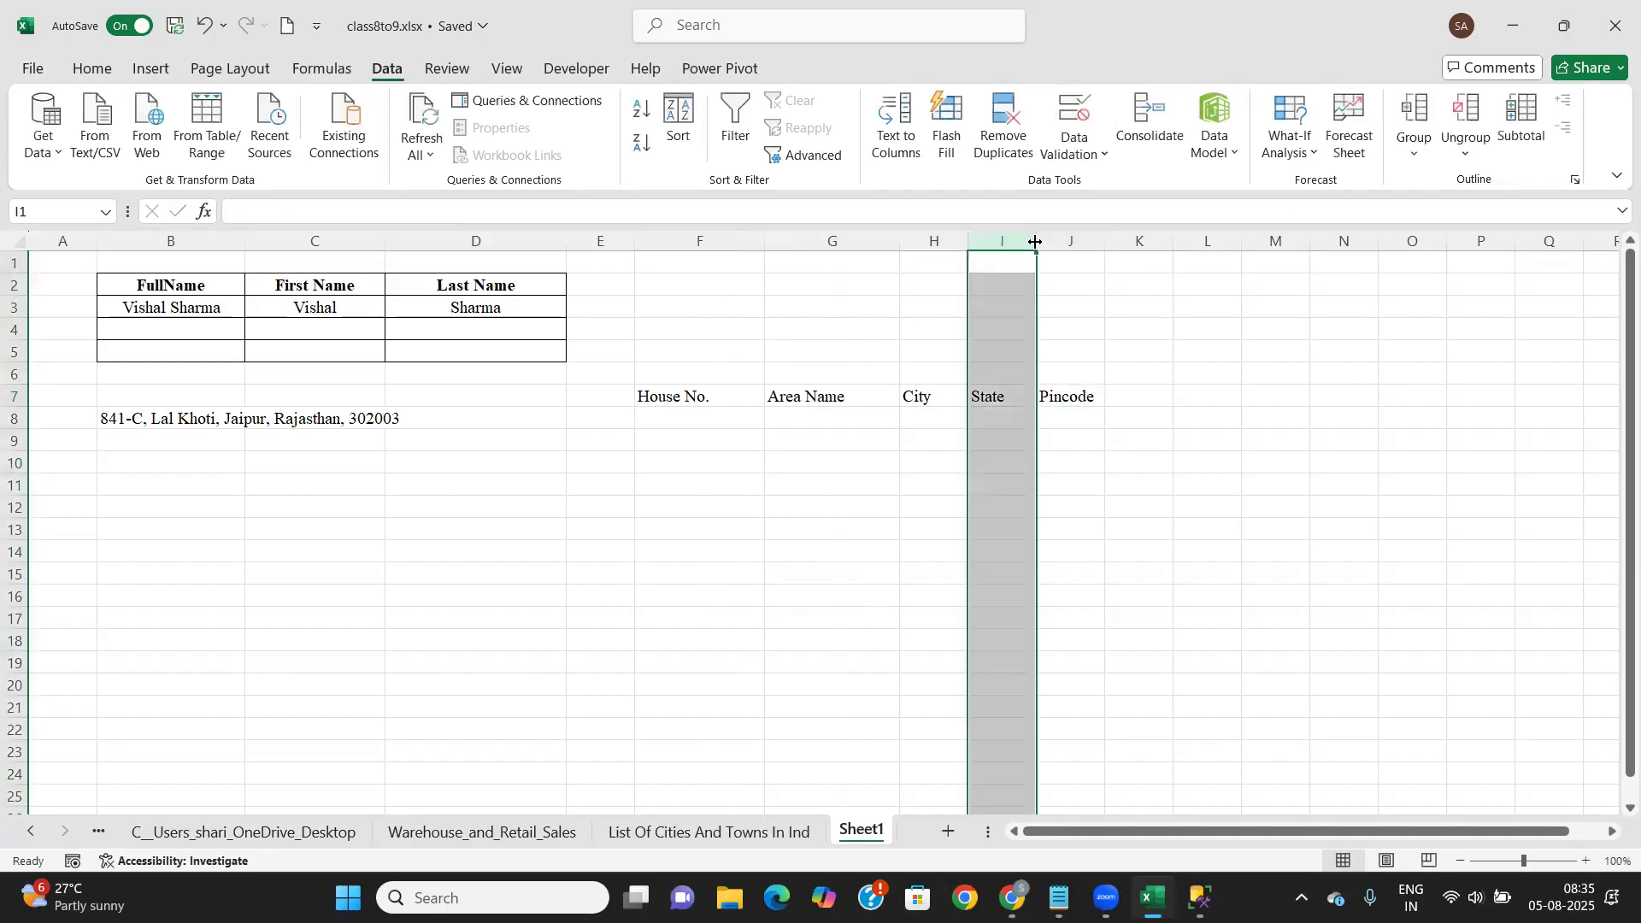
Widen the State and City columns and select the header block F7:J8
mouse_move(1004, 346)
left_mouse_down()
mouse_move(1022, 293)
mouse_move(1069, 261)
mouse_move(1007, 348)
mouse_move(1044, 241)
mouse_move(1004, 329)
left_mouse_up()
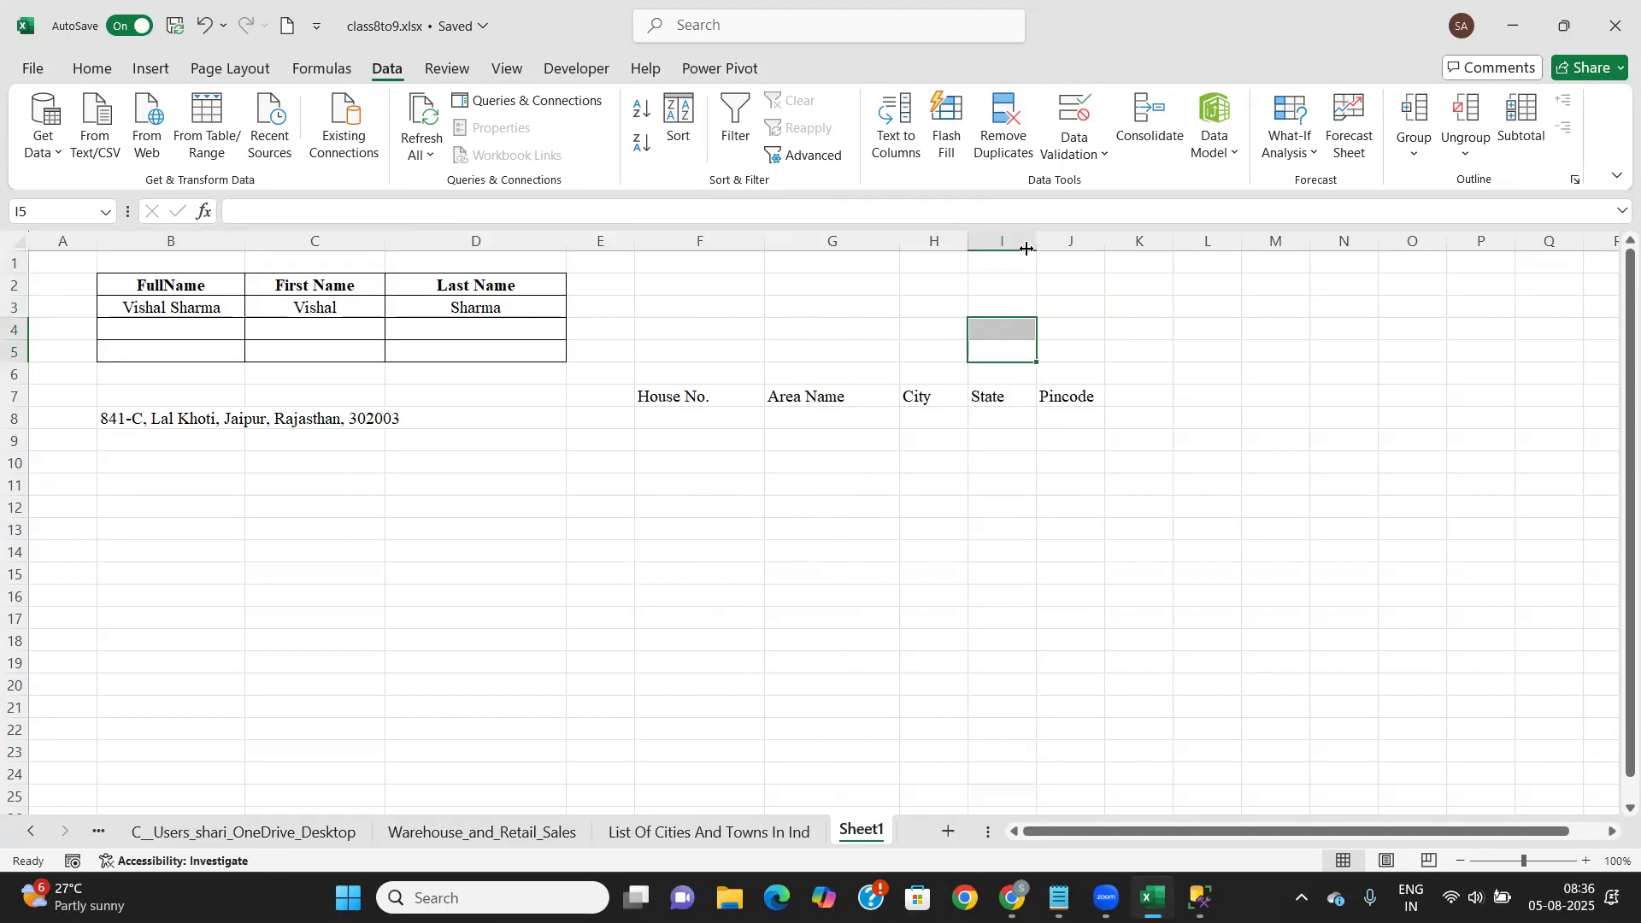
left_click_drag(1036, 242, 1150, 241)
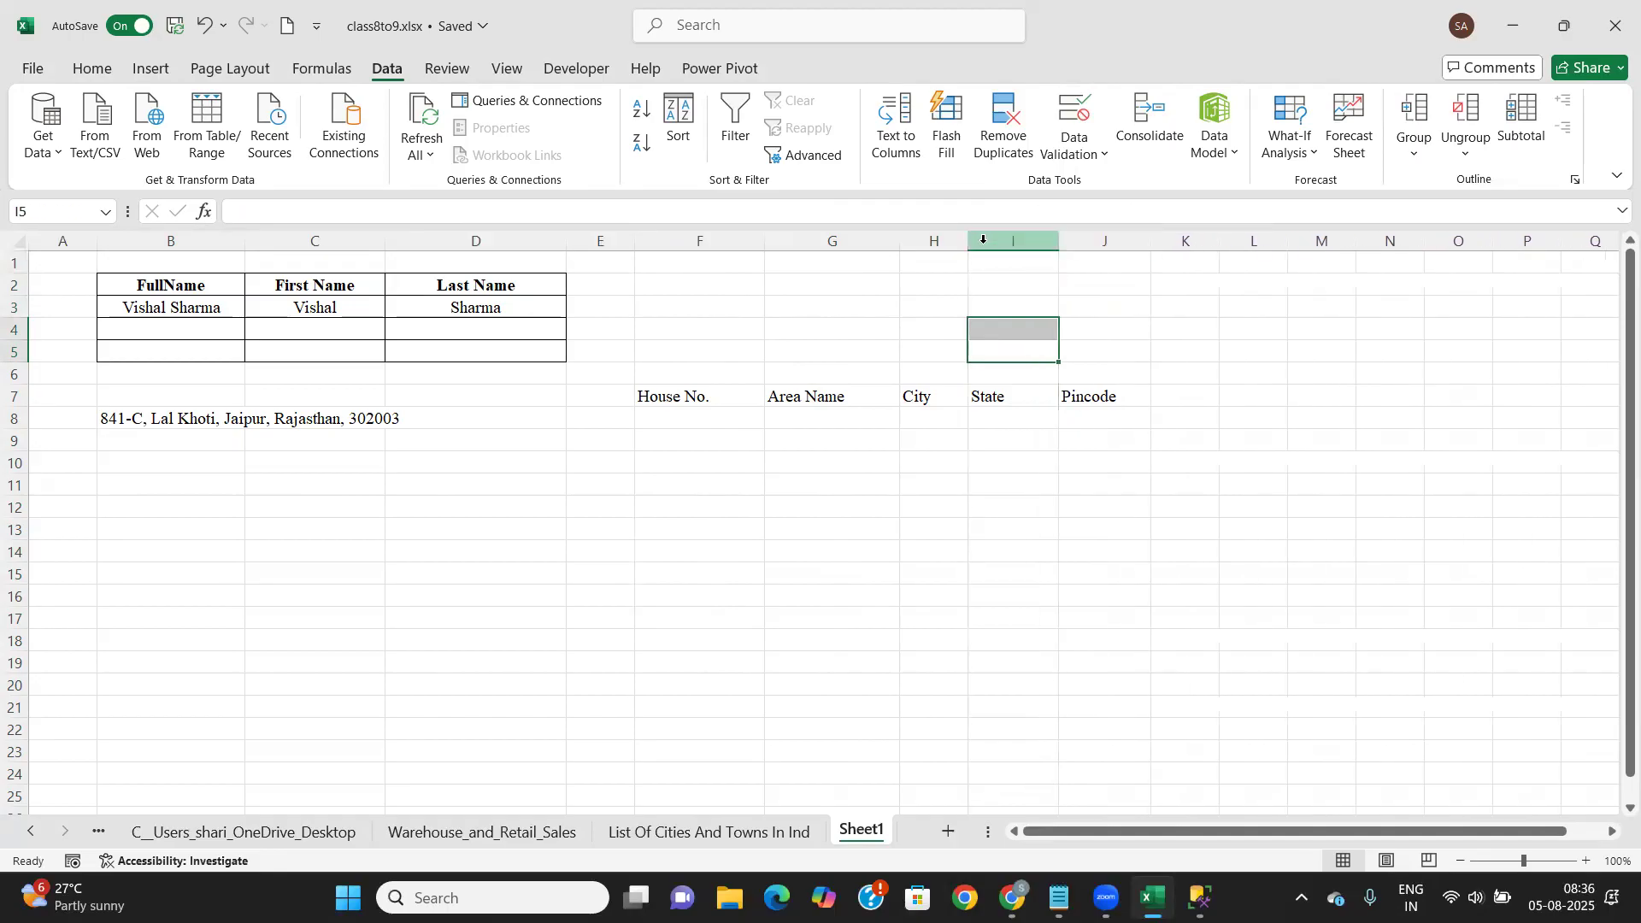
left_click_drag(967, 244, 996, 243)
left_click_drag(683, 393, 1121, 420)
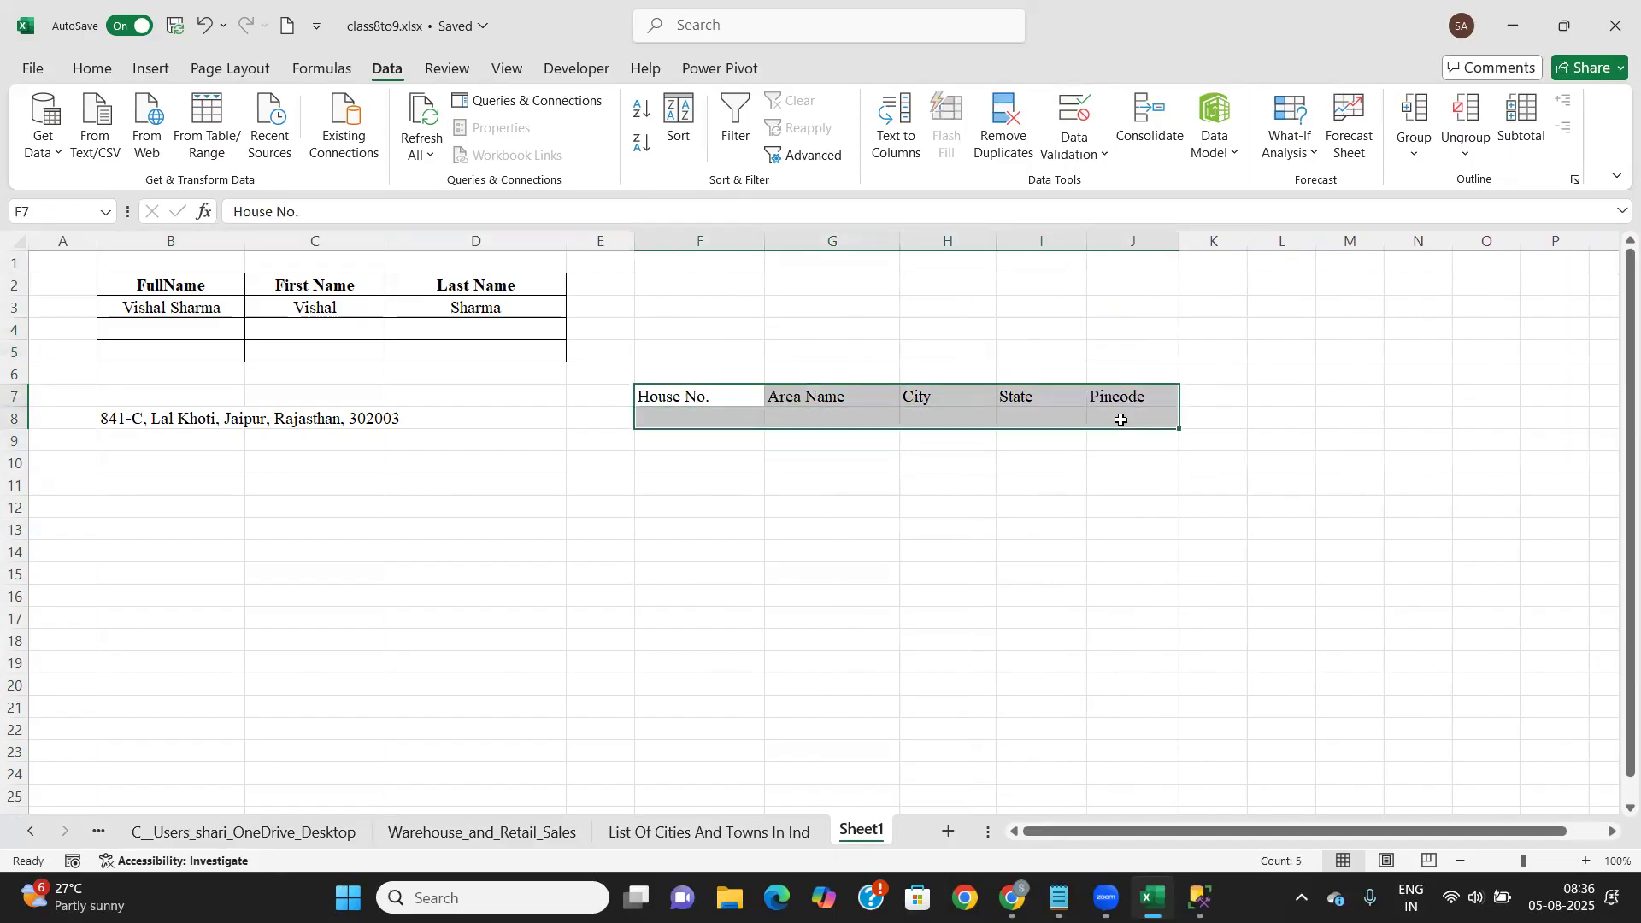
Give F7:J8 All Borders and center the headers horizontally and vertically
left_click(91, 68)
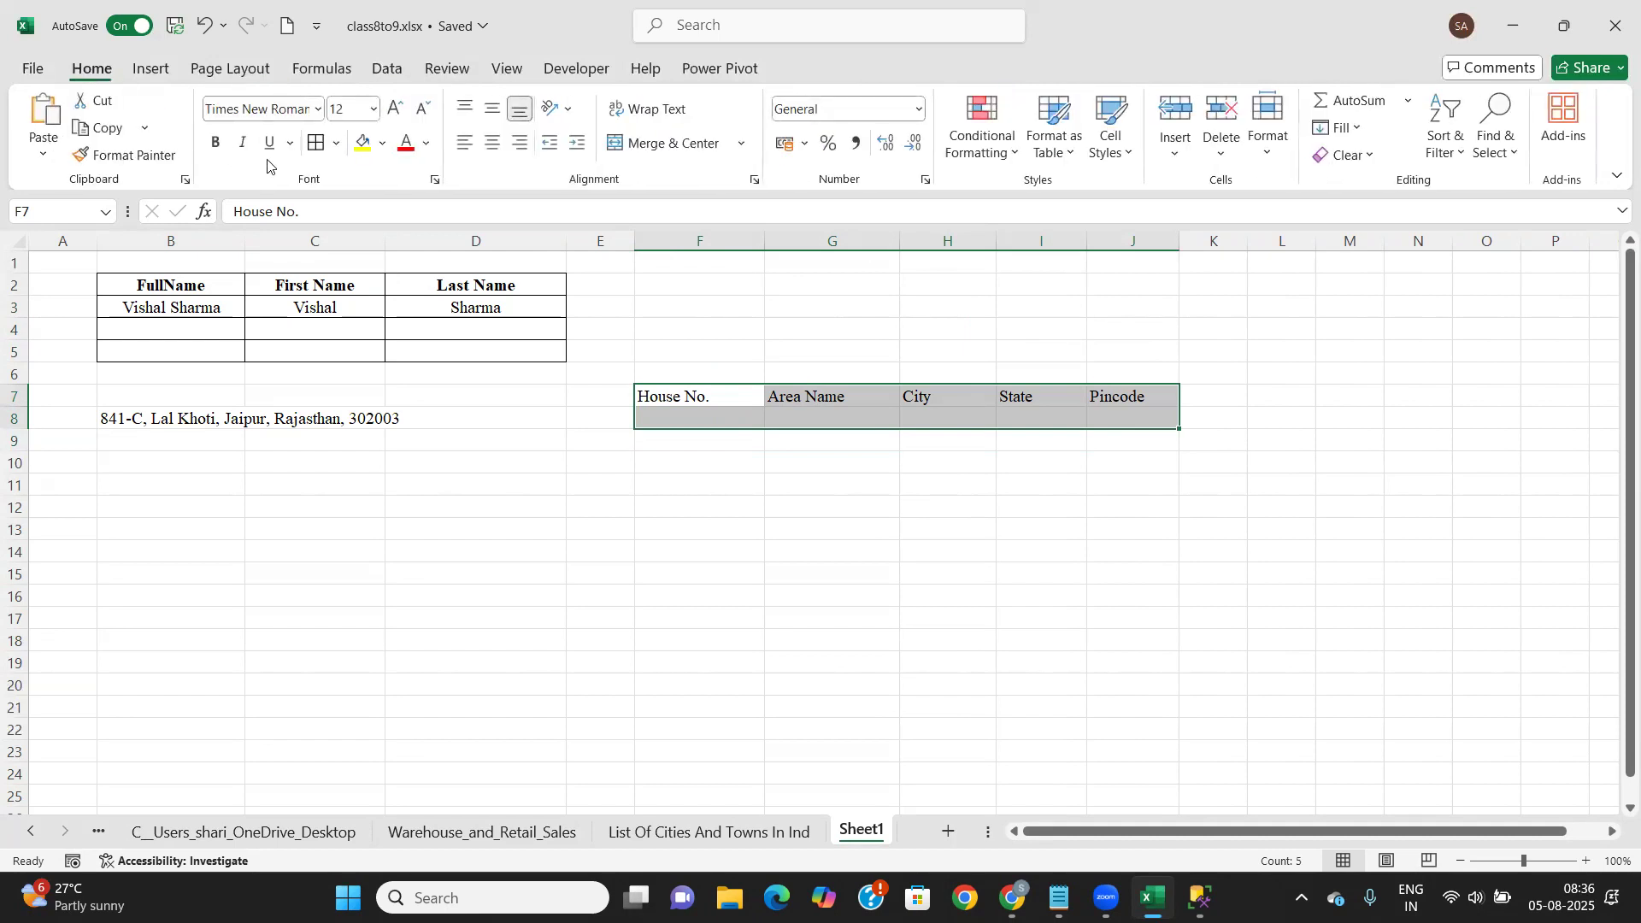
left_click(315, 145)
left_click(493, 144)
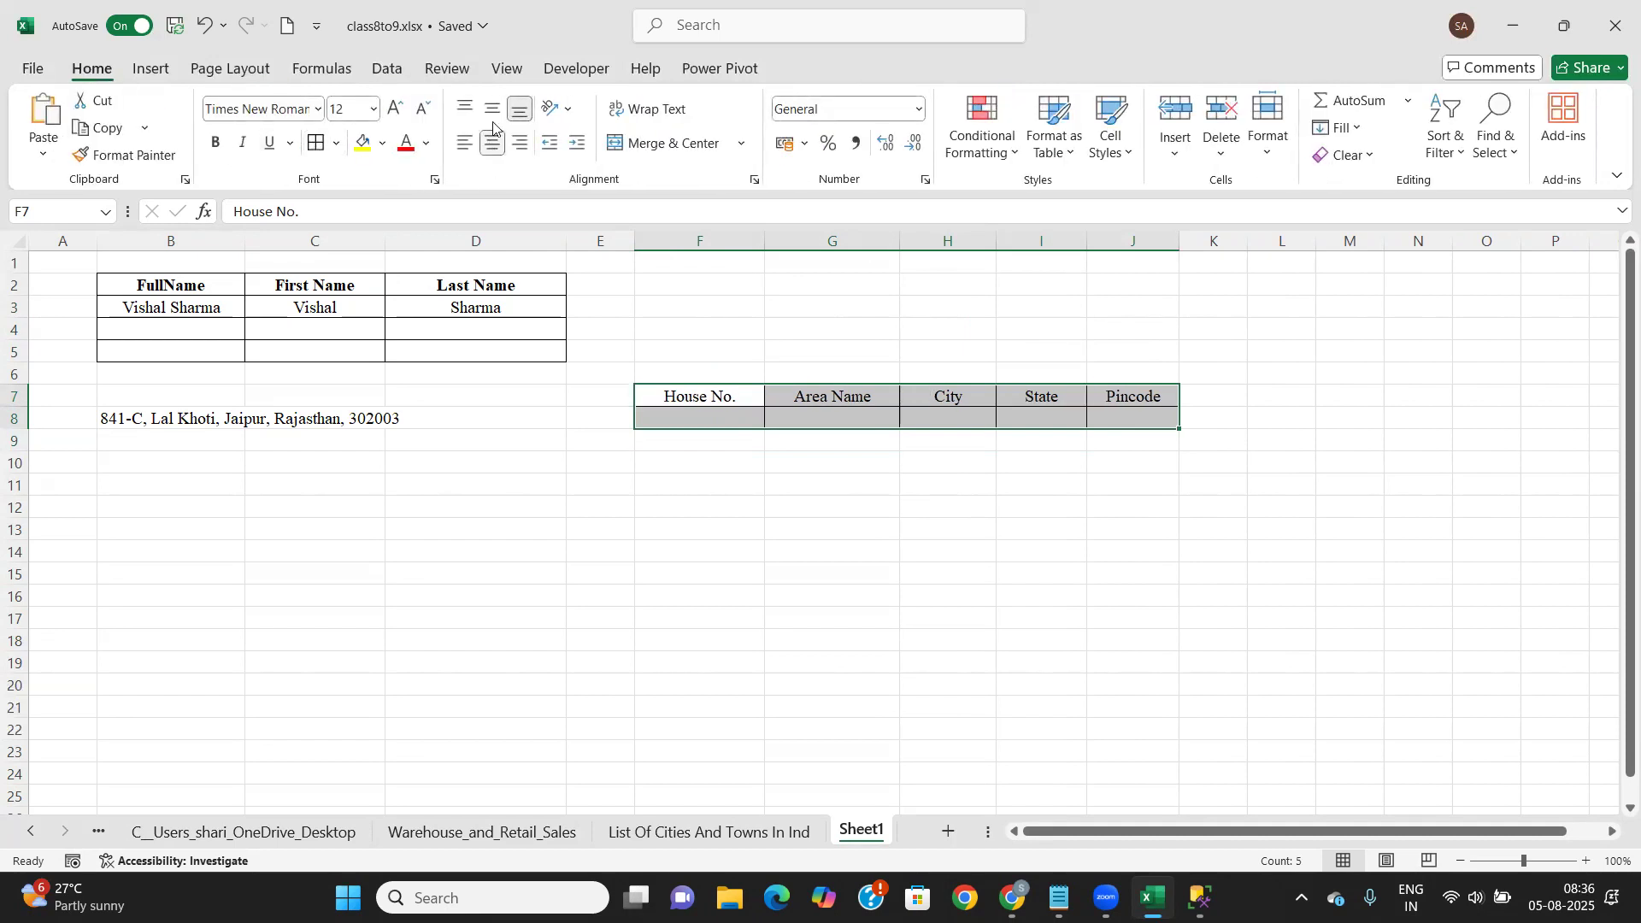
left_click(495, 110)
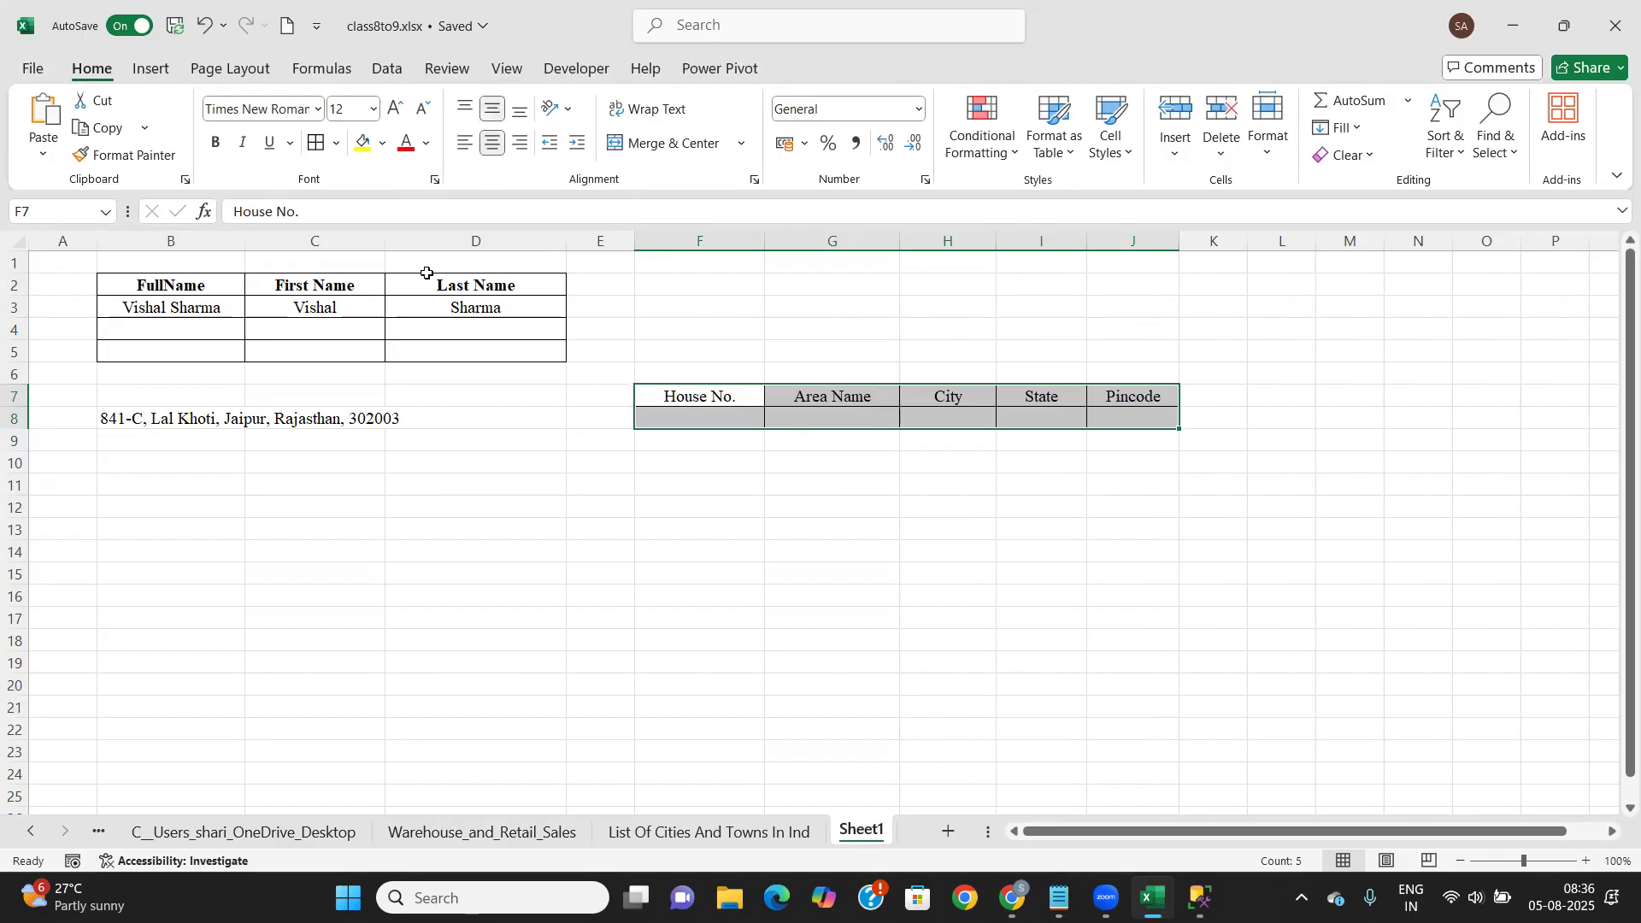
Add an Address label in B7, then center and wrap text for B7:B8
left_click(205, 390)
type("Address")
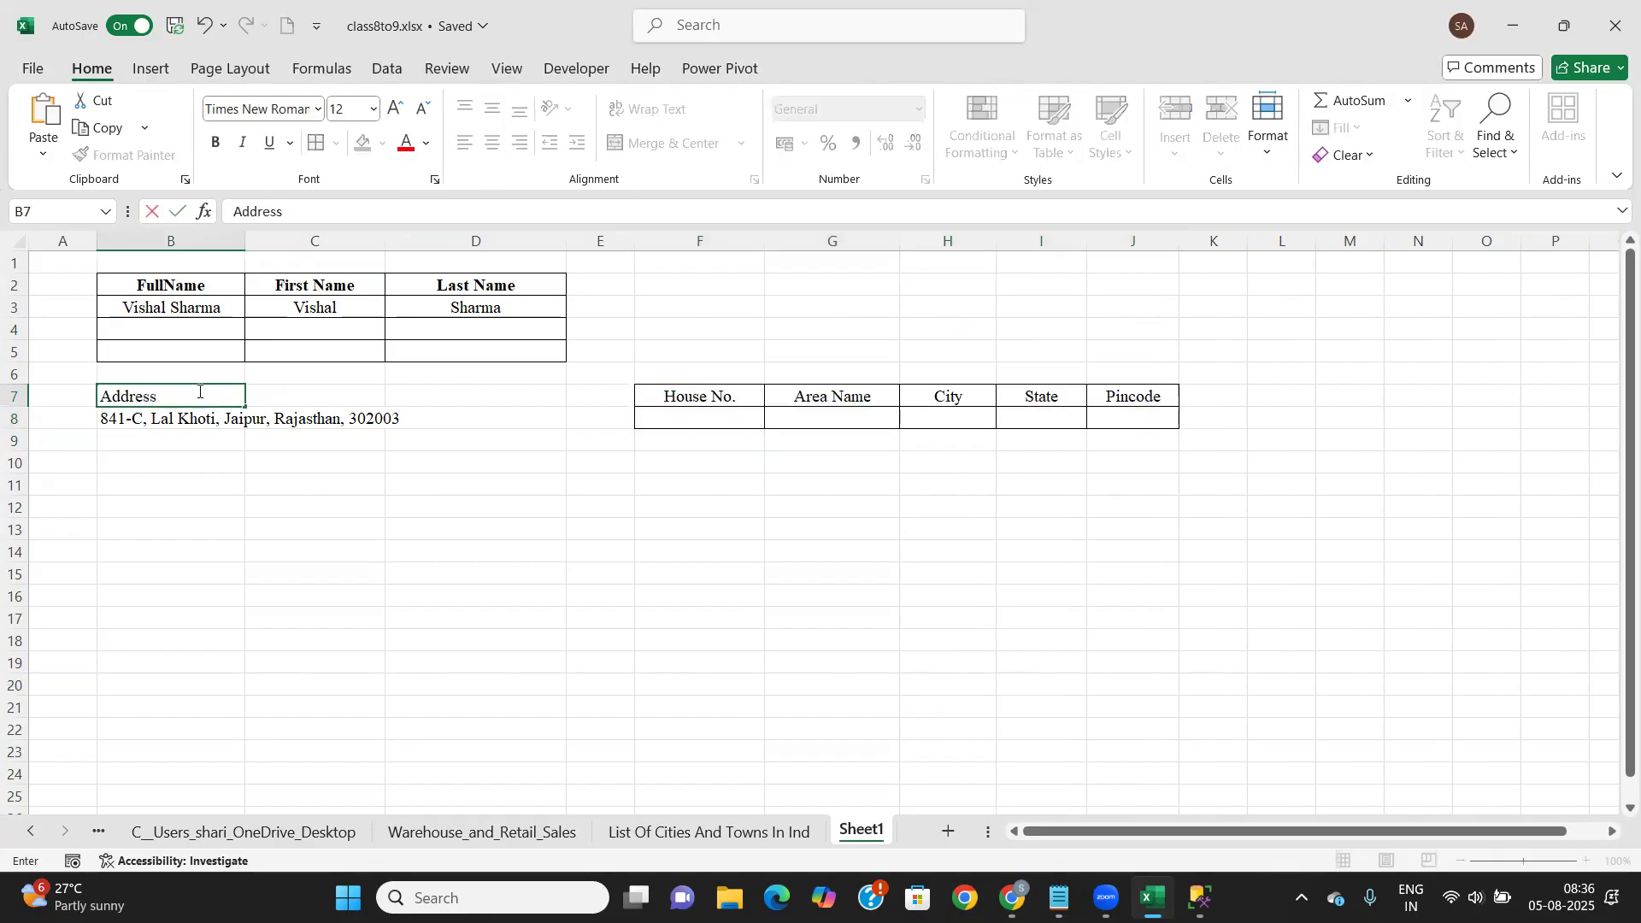
key("Tab")
left_click_drag(199, 390, 239, 421)
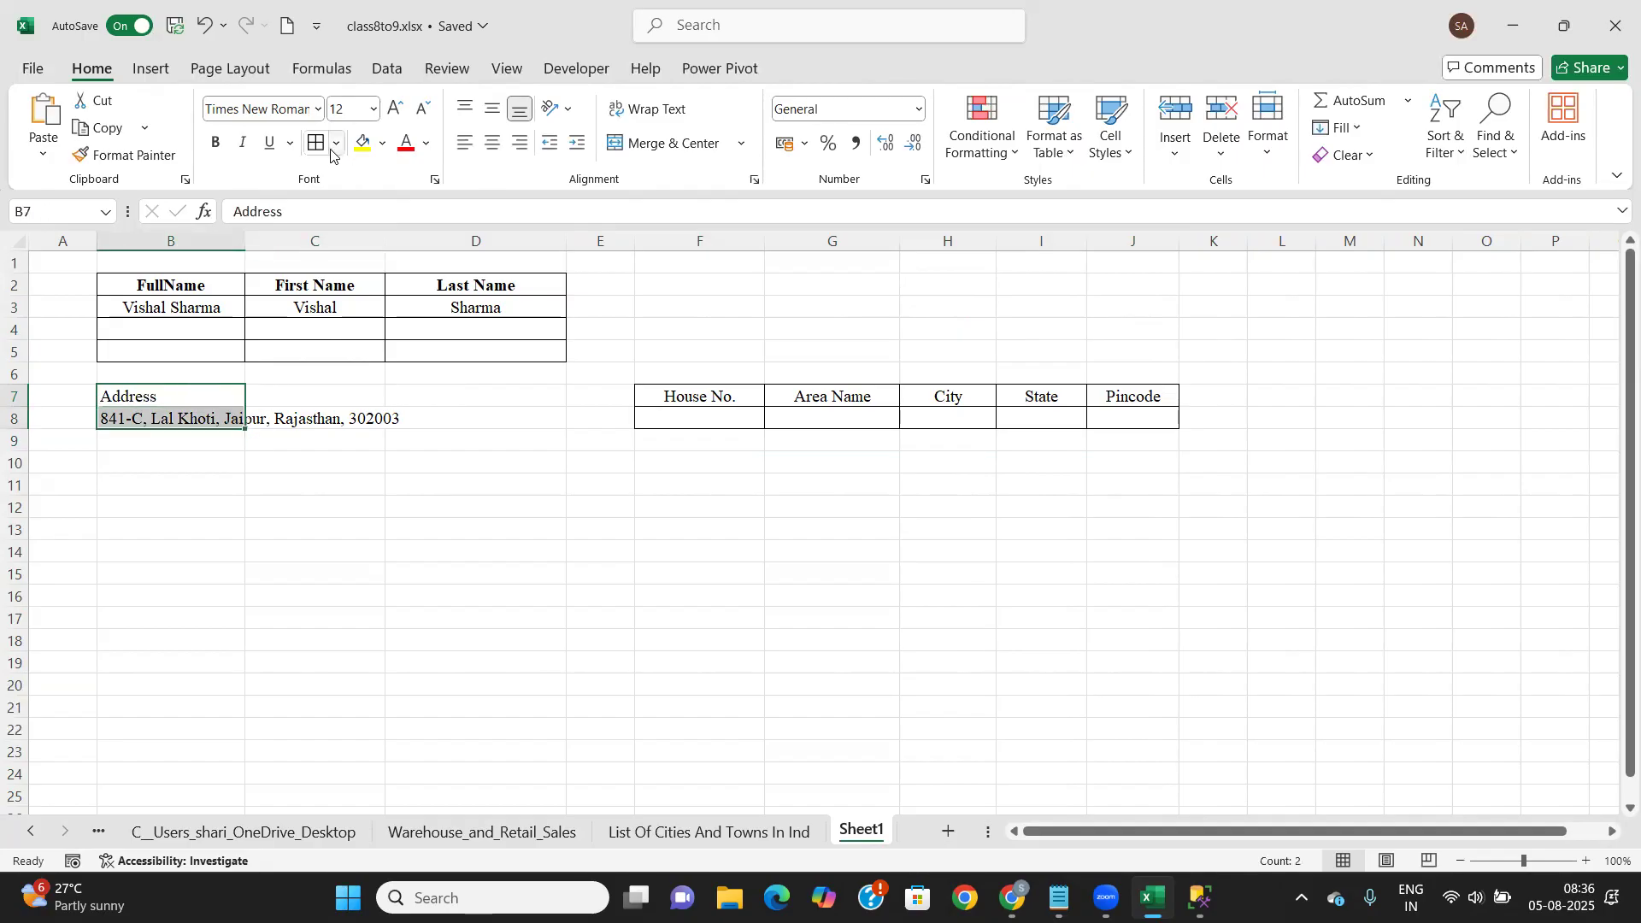
left_click(494, 144)
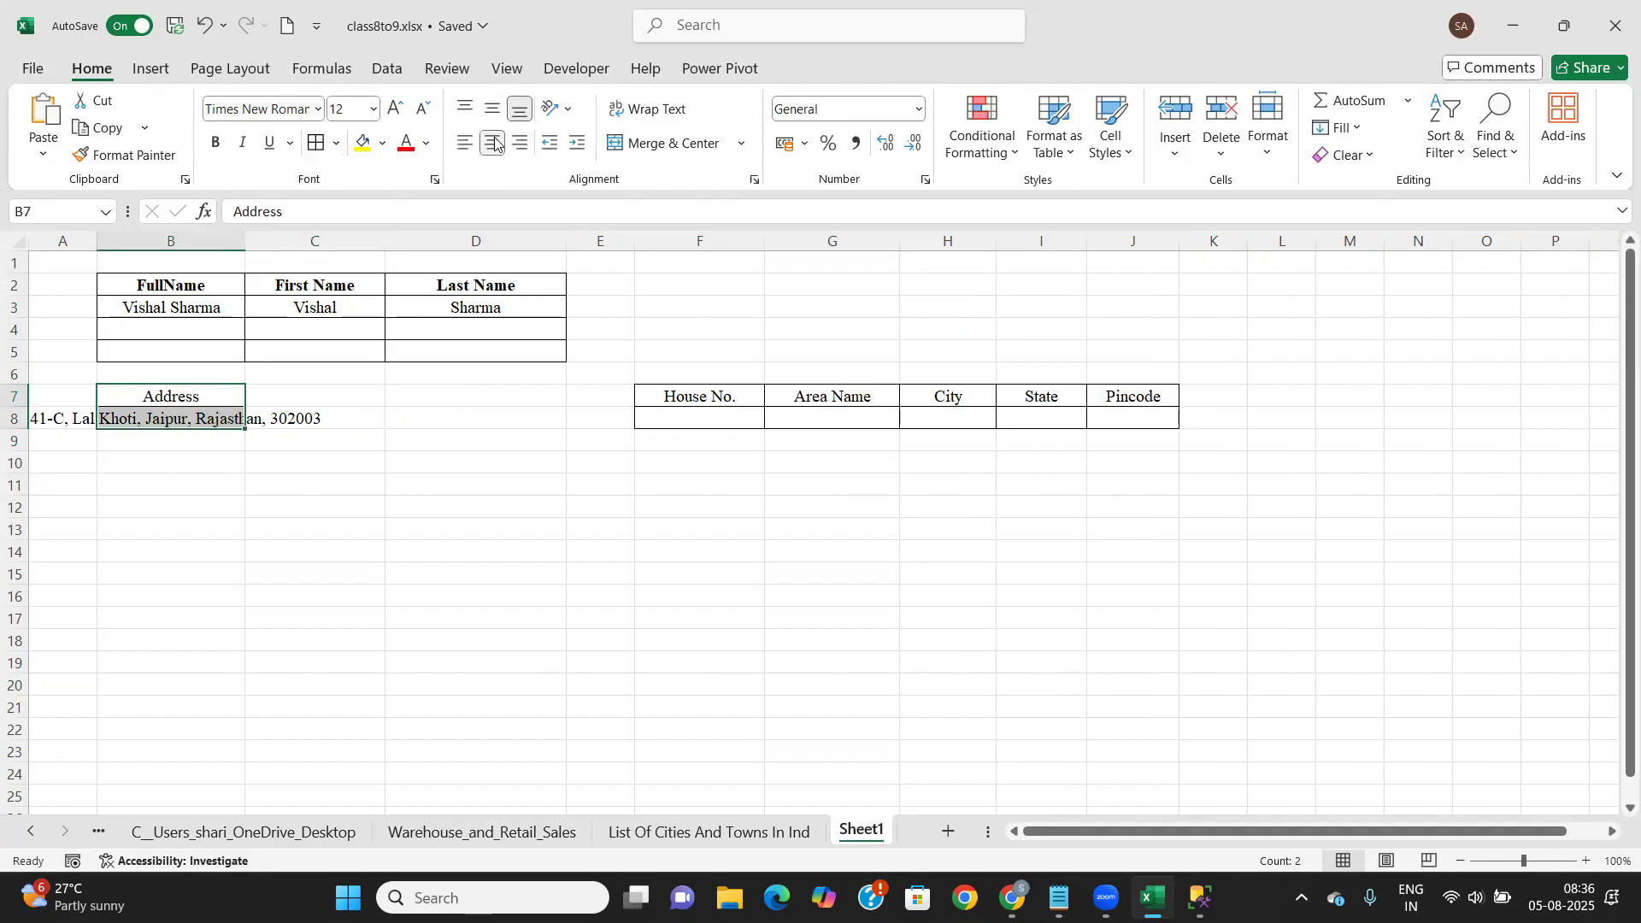
left_click(494, 109)
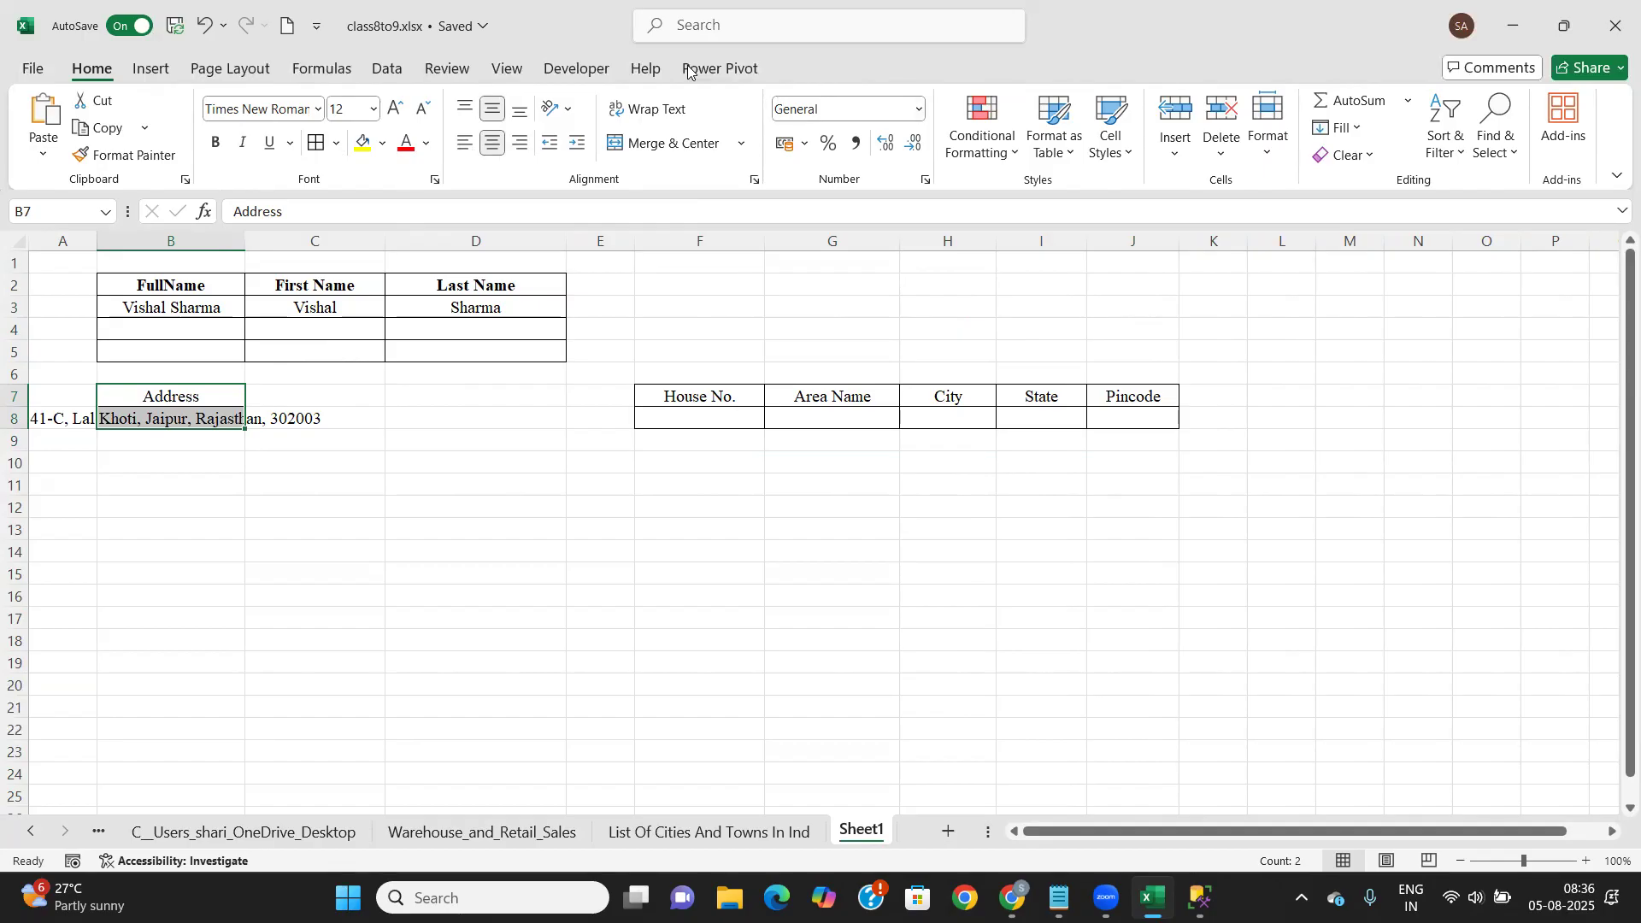
left_click(652, 110)
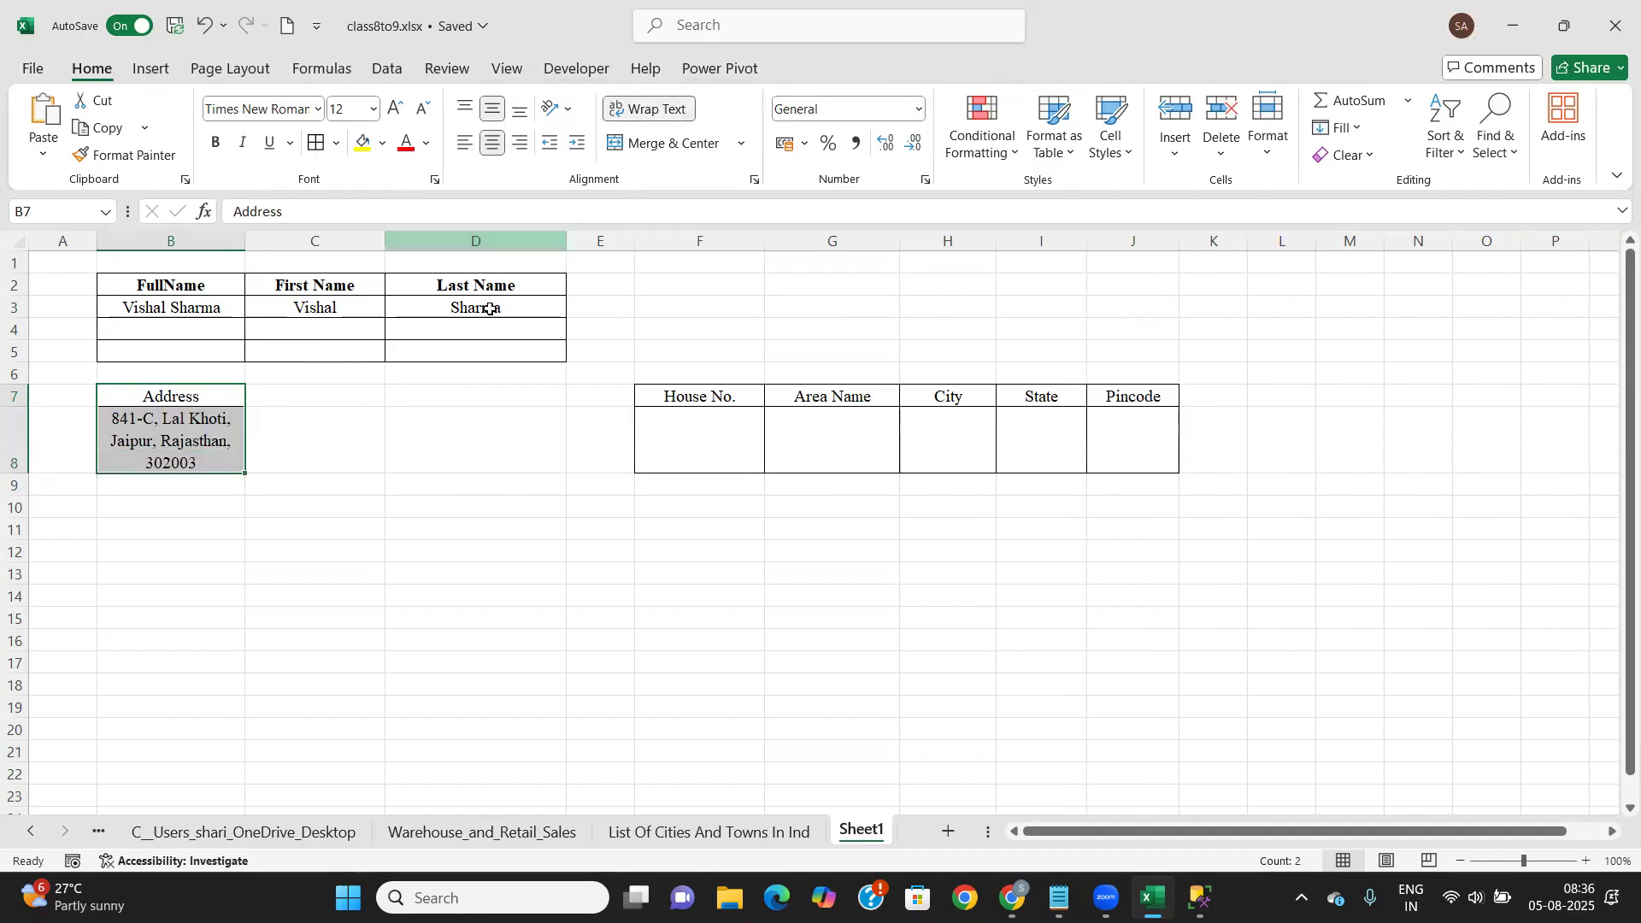
Check the empty F8:J8 address cells and reselect the full address in B8
left_click(689, 433)
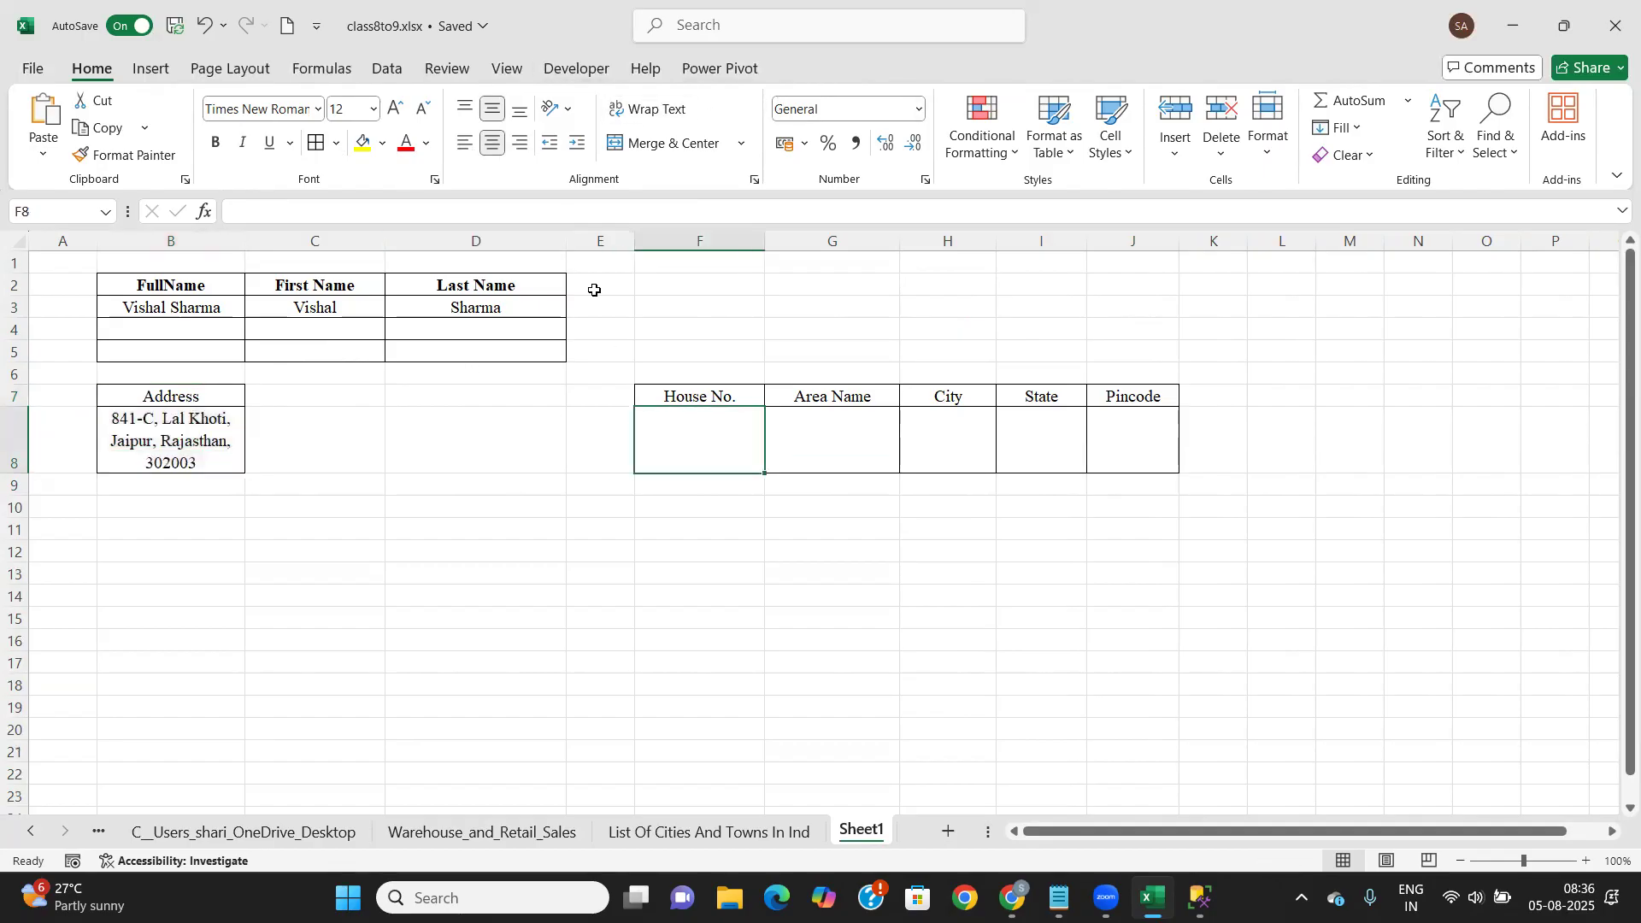
left_click(804, 449)
left_click(955, 446)
left_click(1030, 444)
left_click(1146, 445)
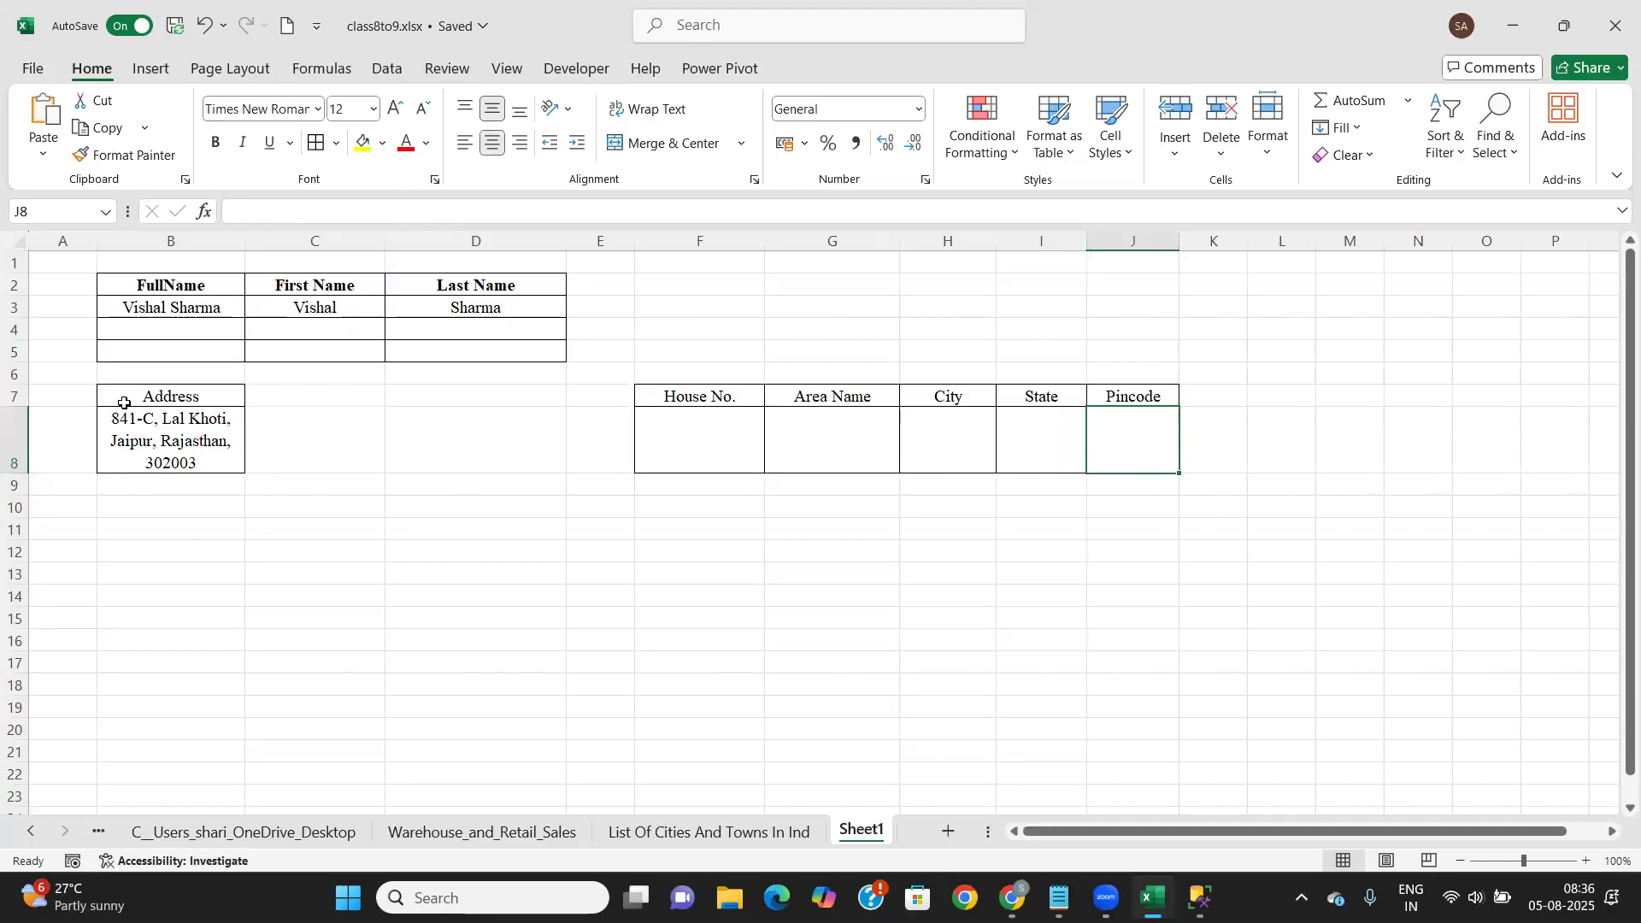
left_click(692, 456)
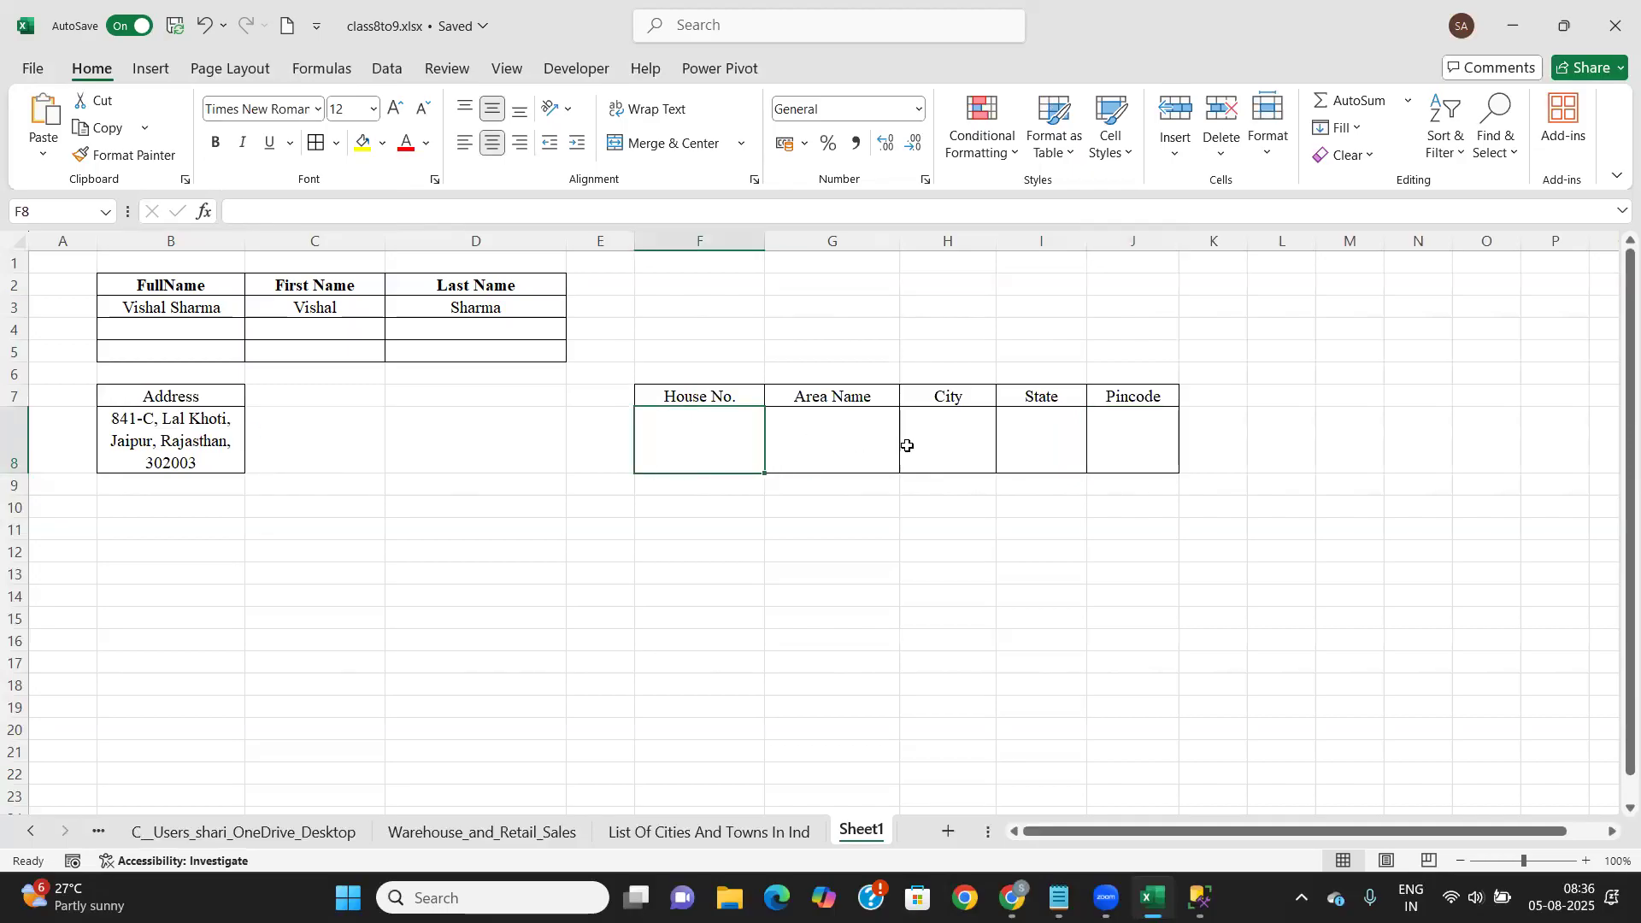
left_click(187, 437)
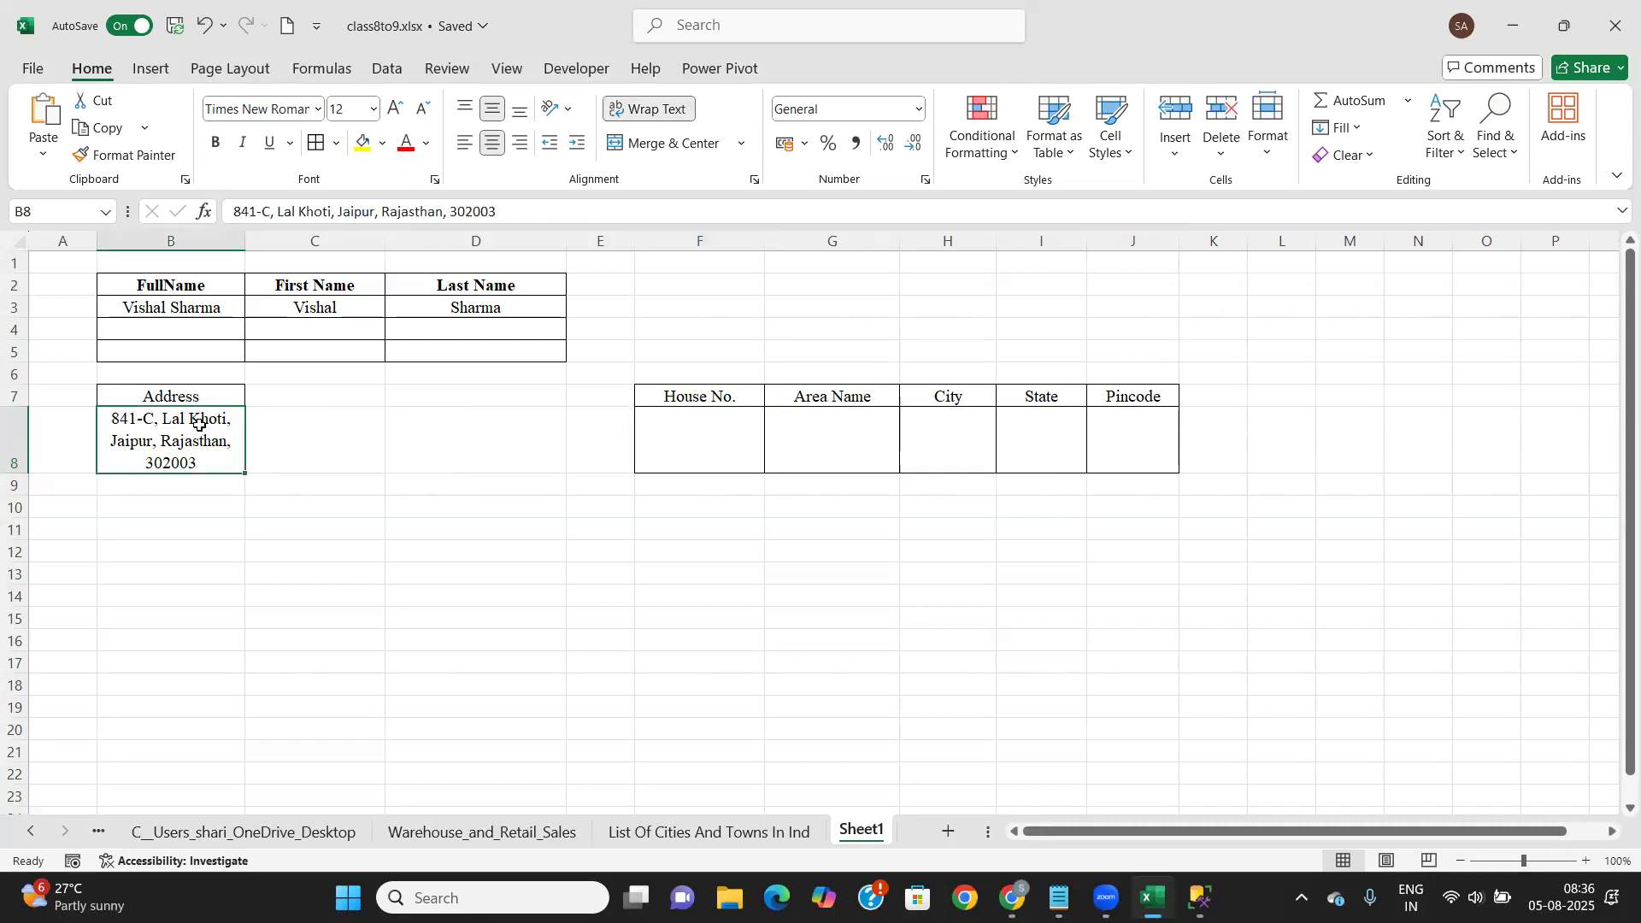
left_click(387, 69)
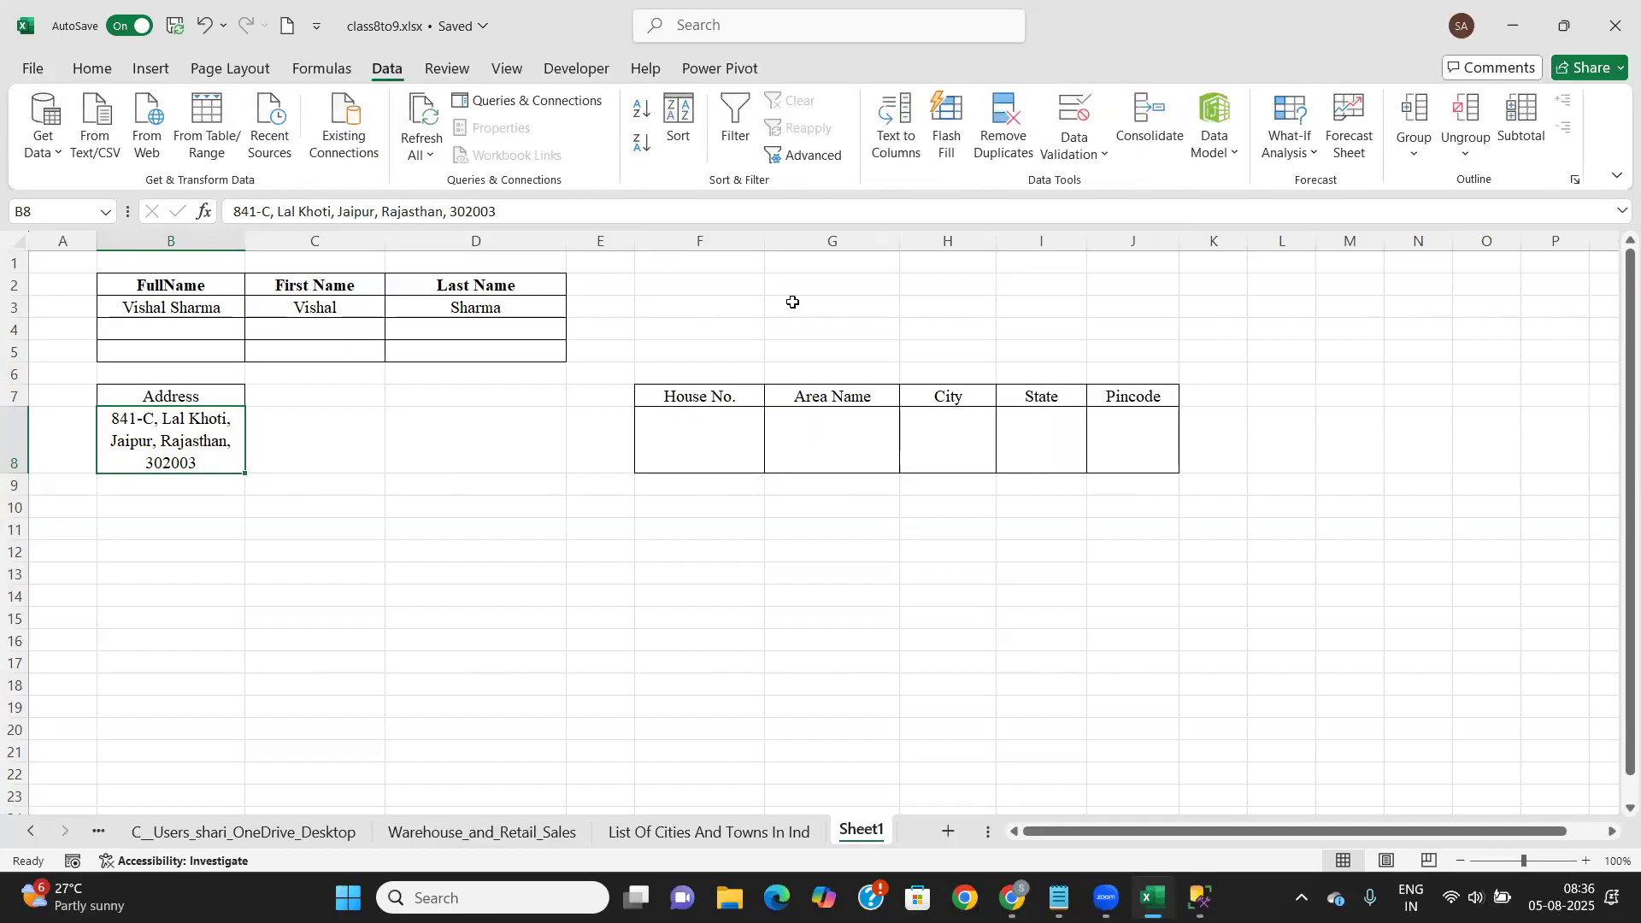
Split the B8 address at commas, not spaces, into F8:J8, replacing the existing cells
left_click(897, 123)
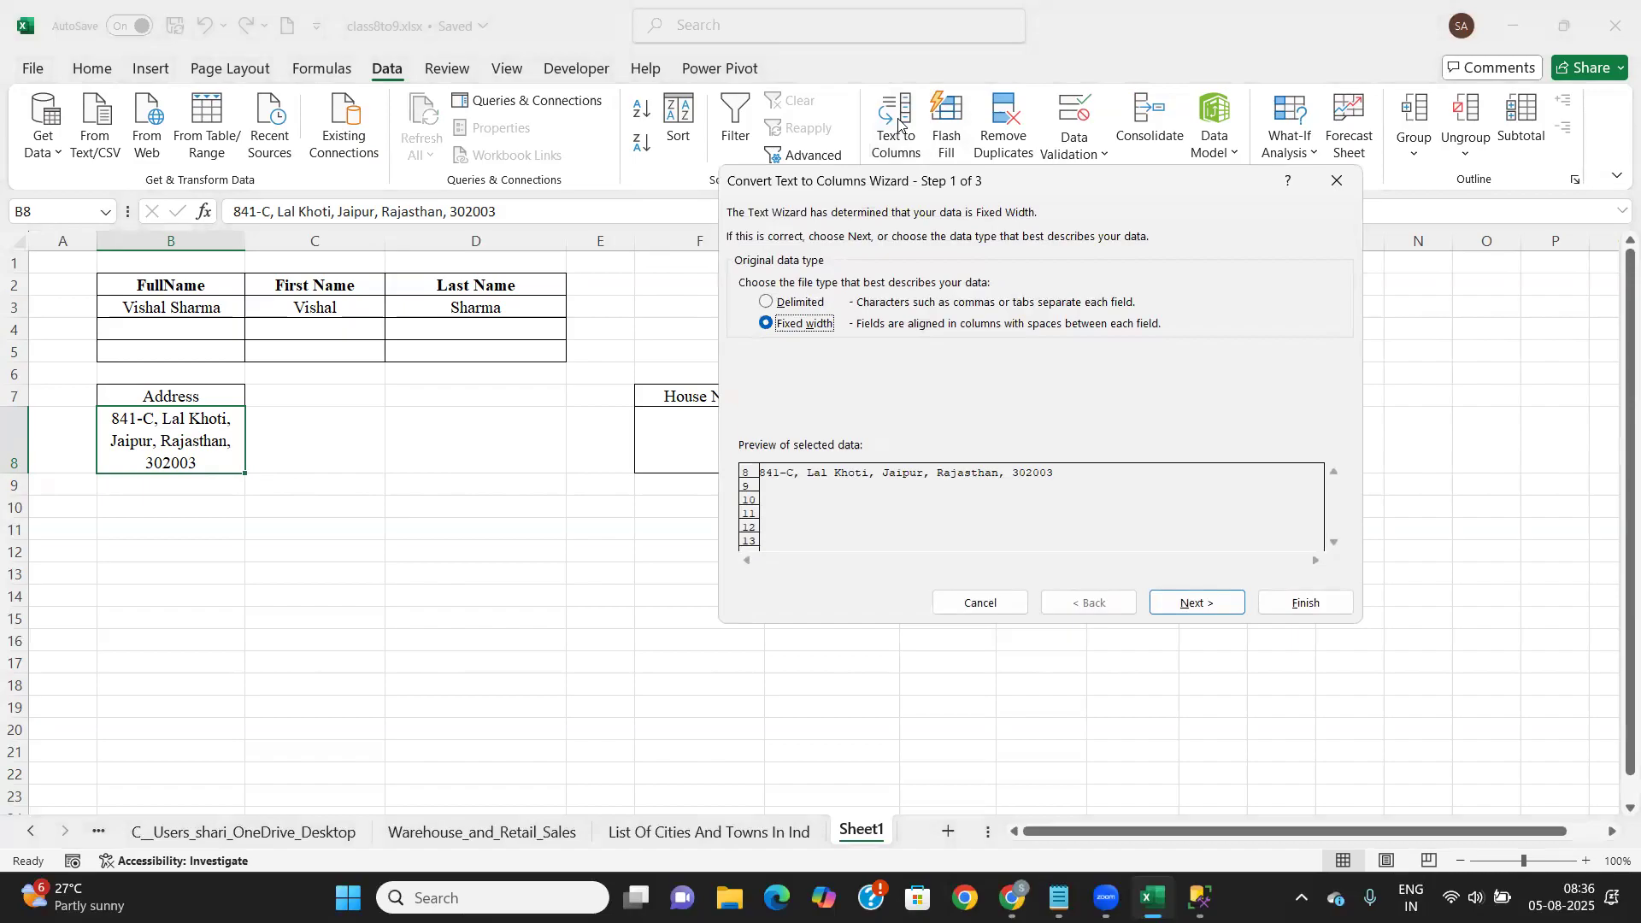
left_click(768, 303)
left_click(1185, 610)
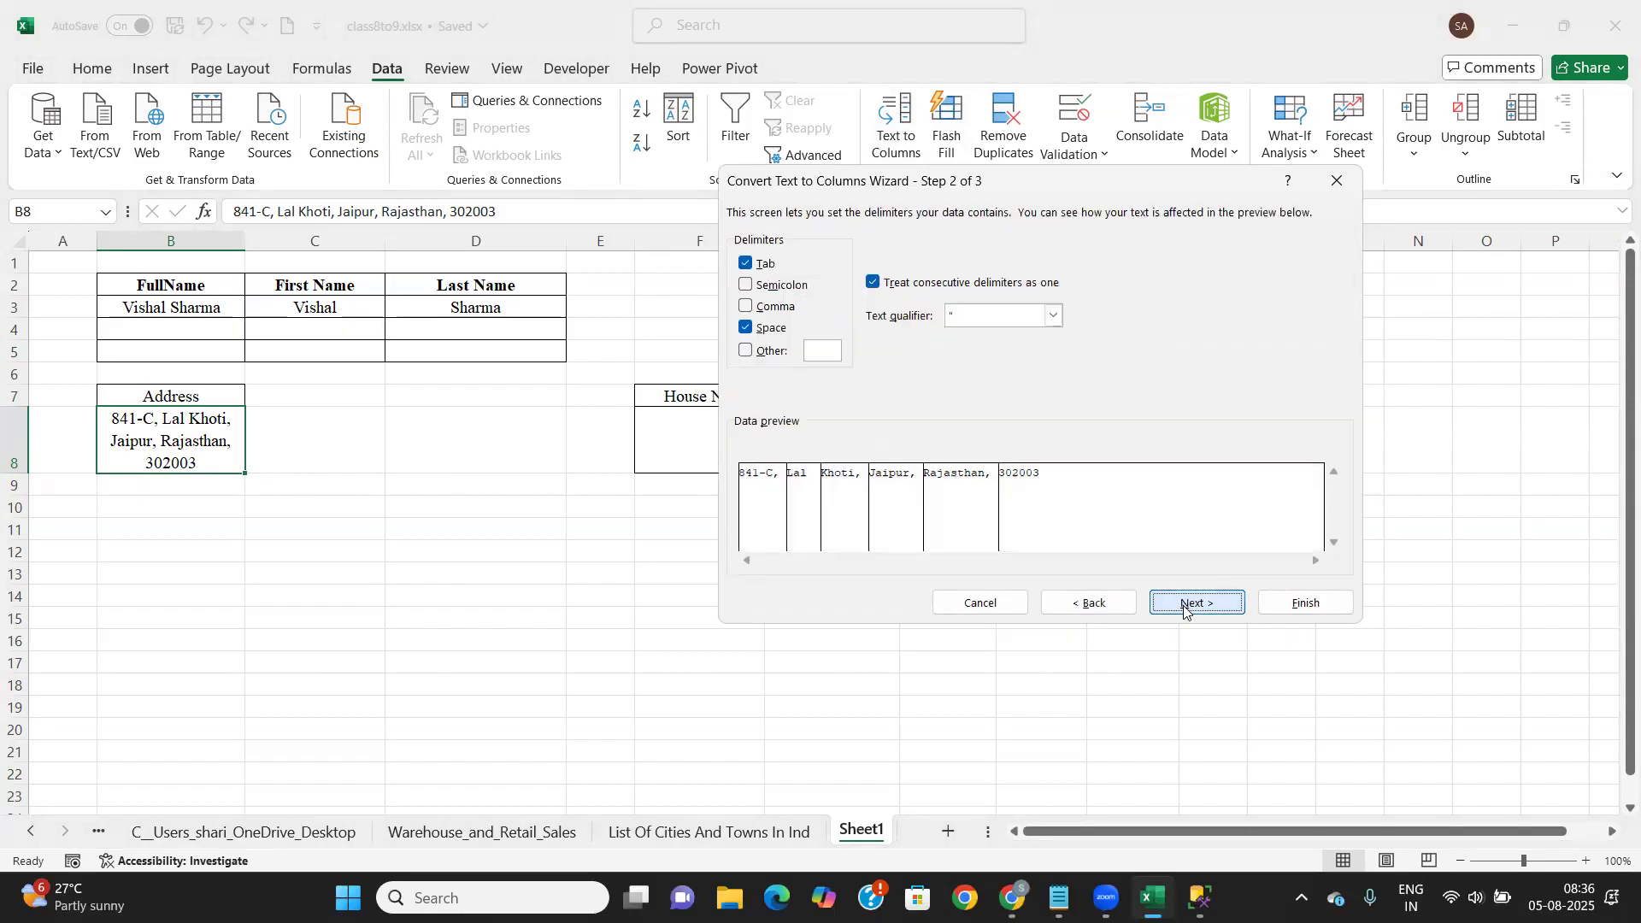
left_click(743, 330)
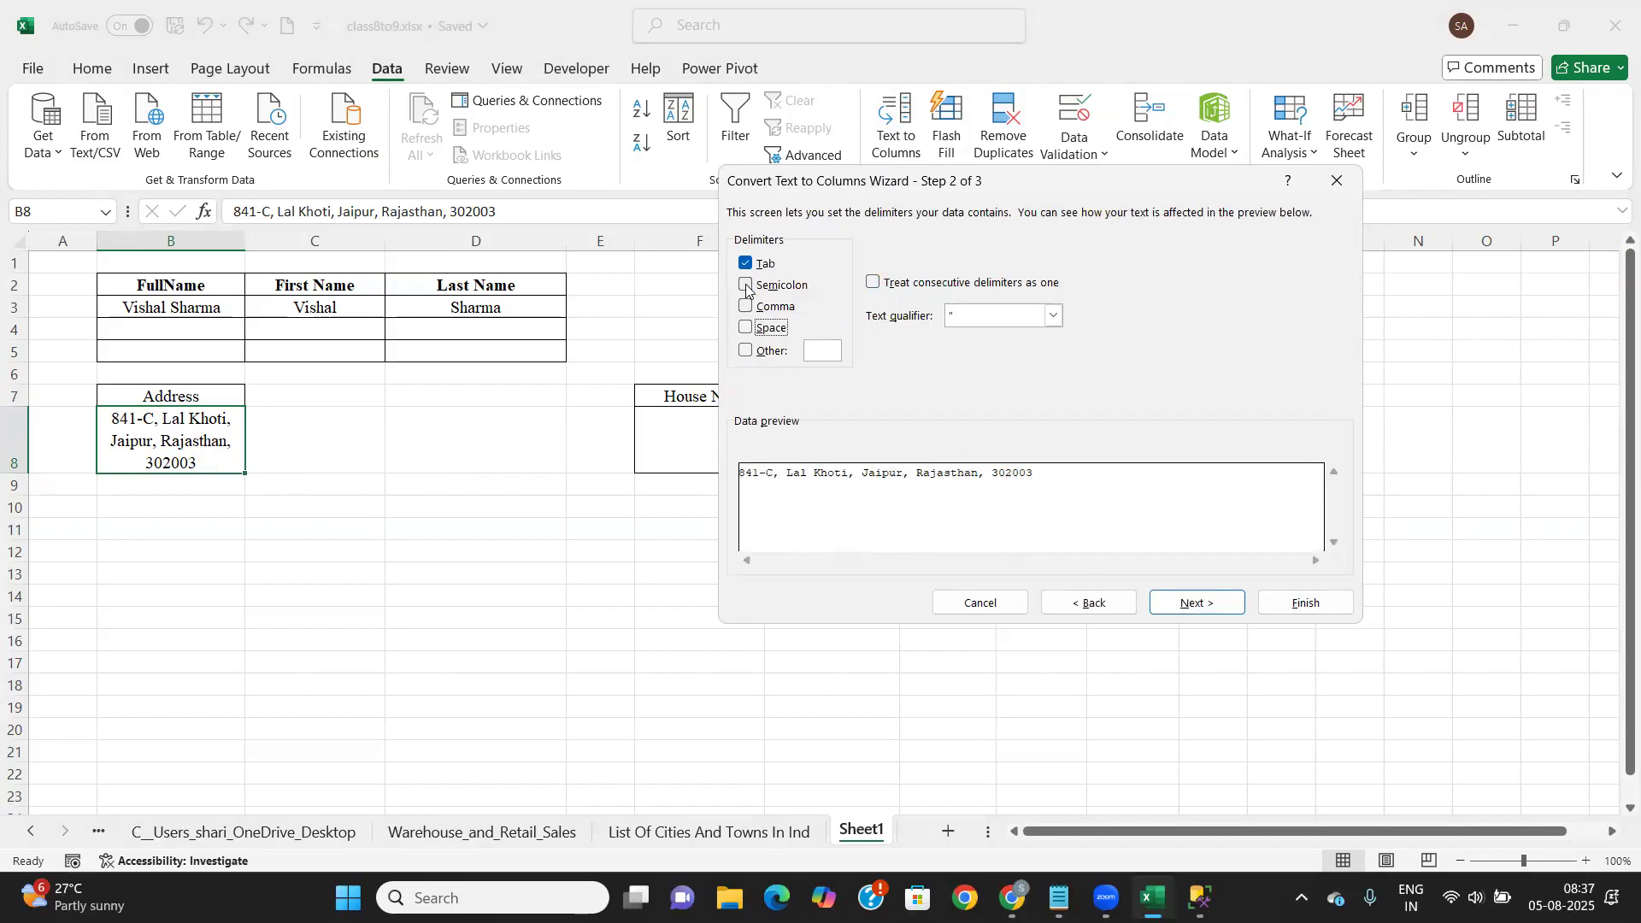
left_click(744, 308)
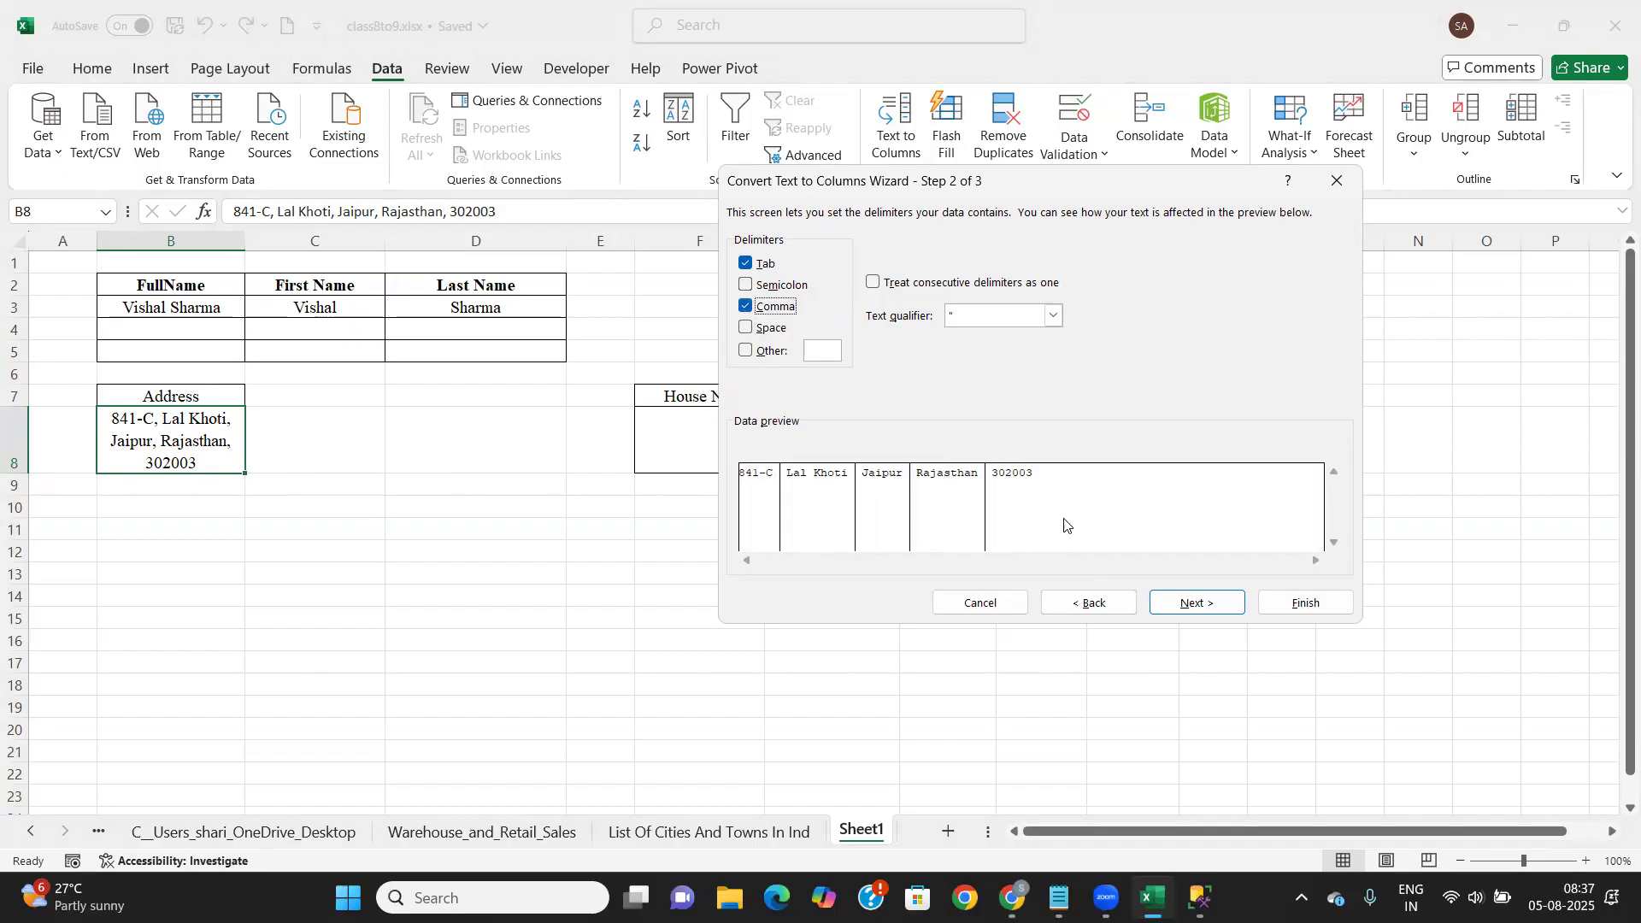
left_click(1194, 605)
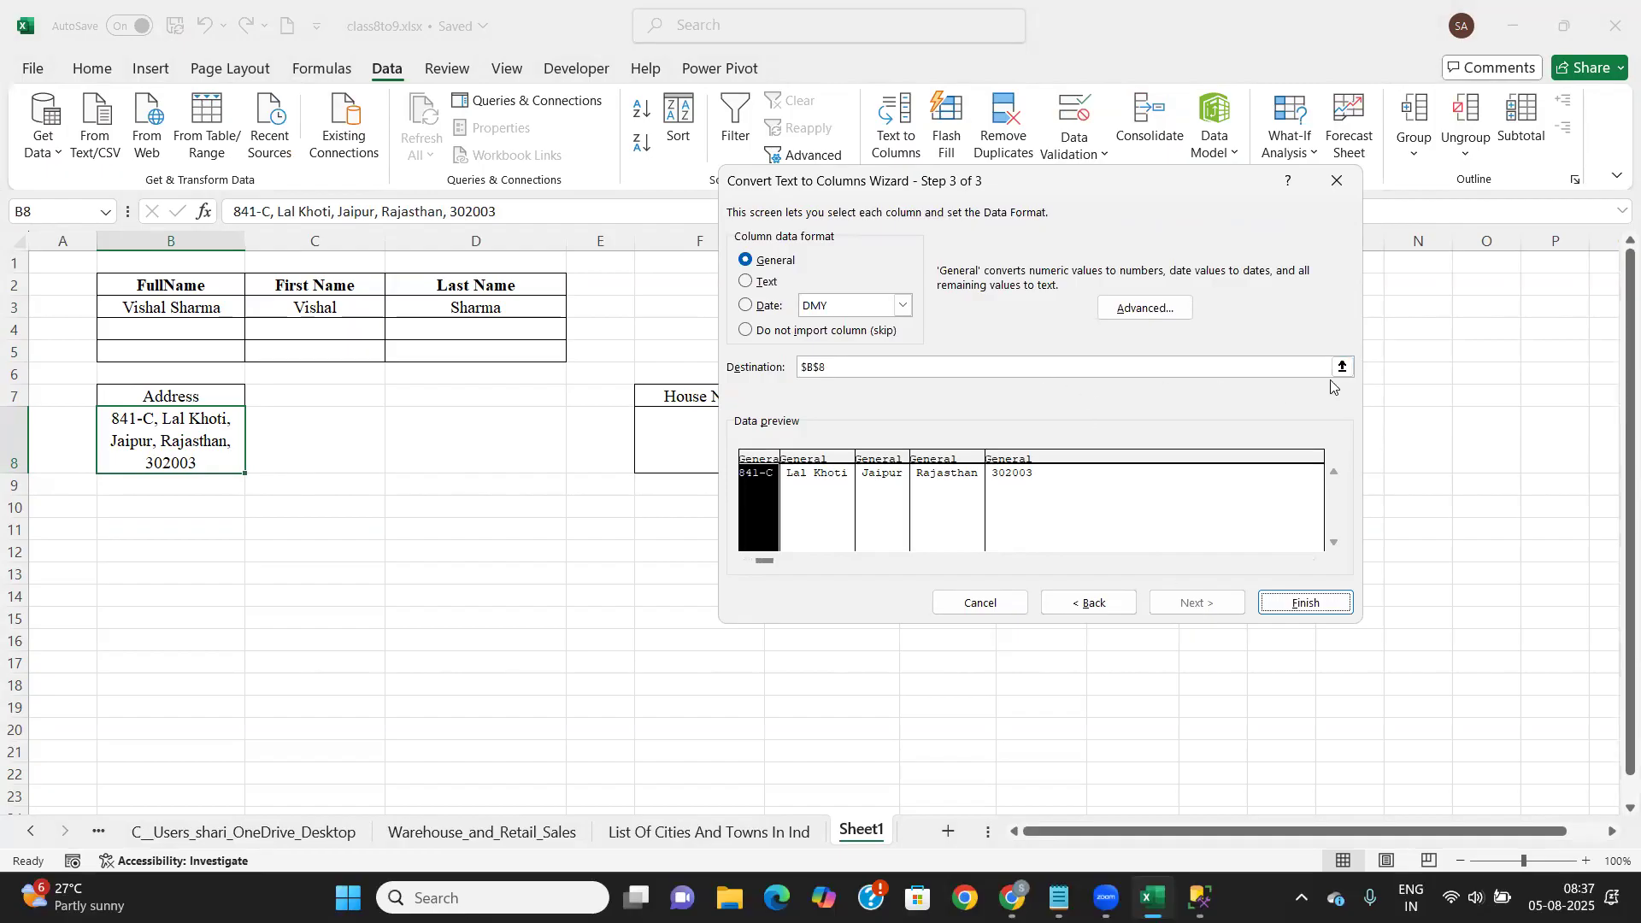
left_click(1343, 366)
left_click(708, 453)
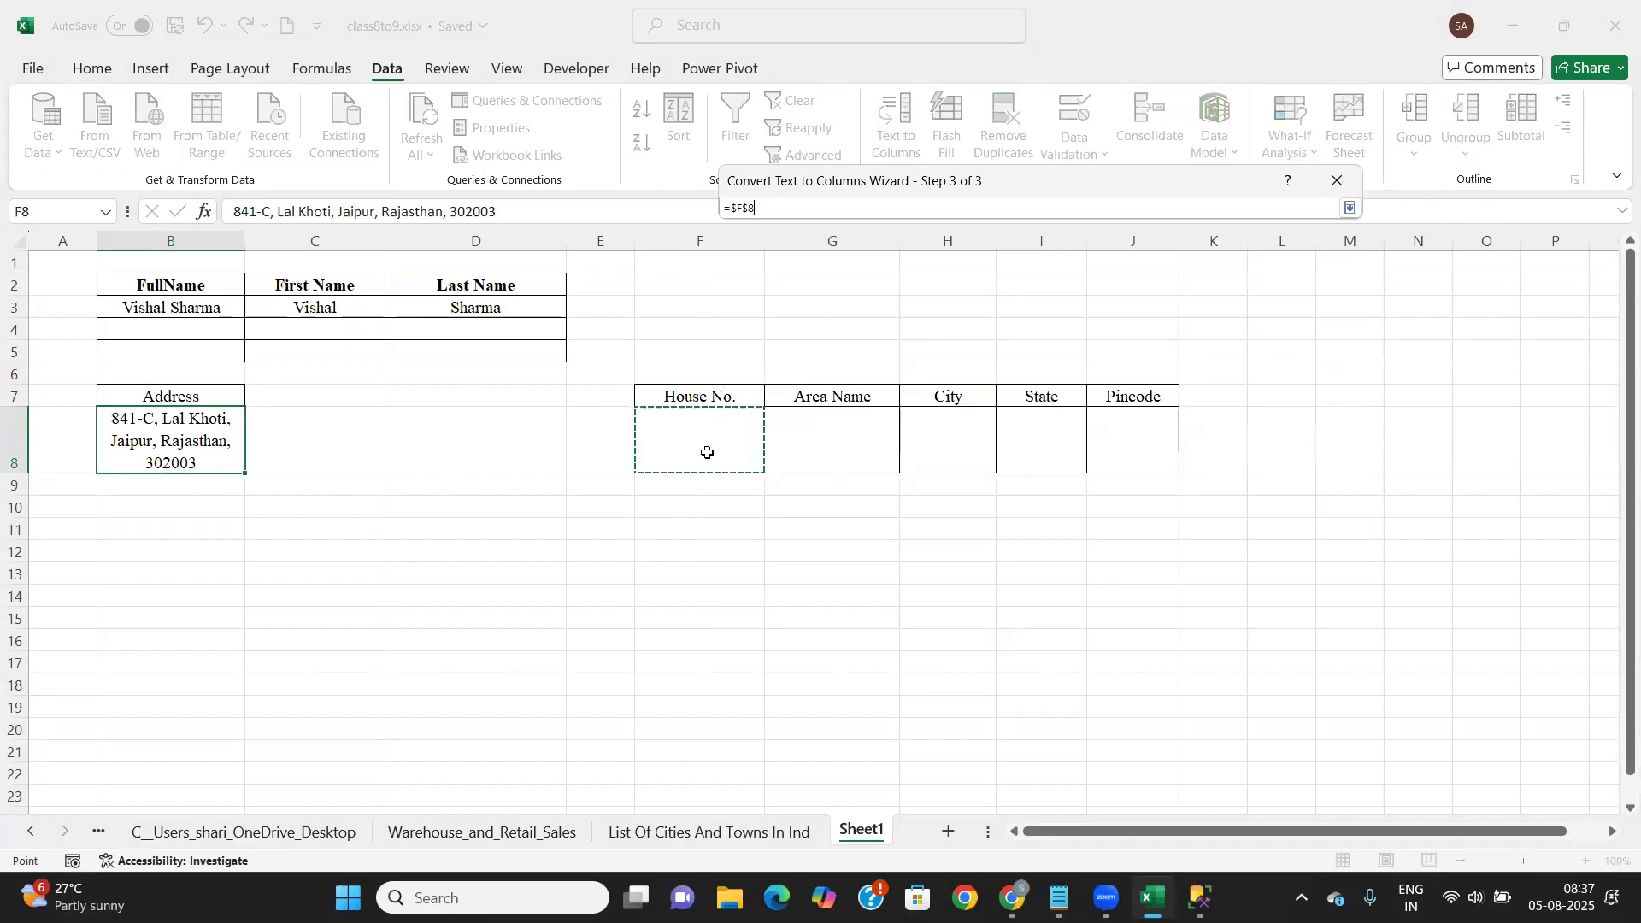
left_click(1351, 209)
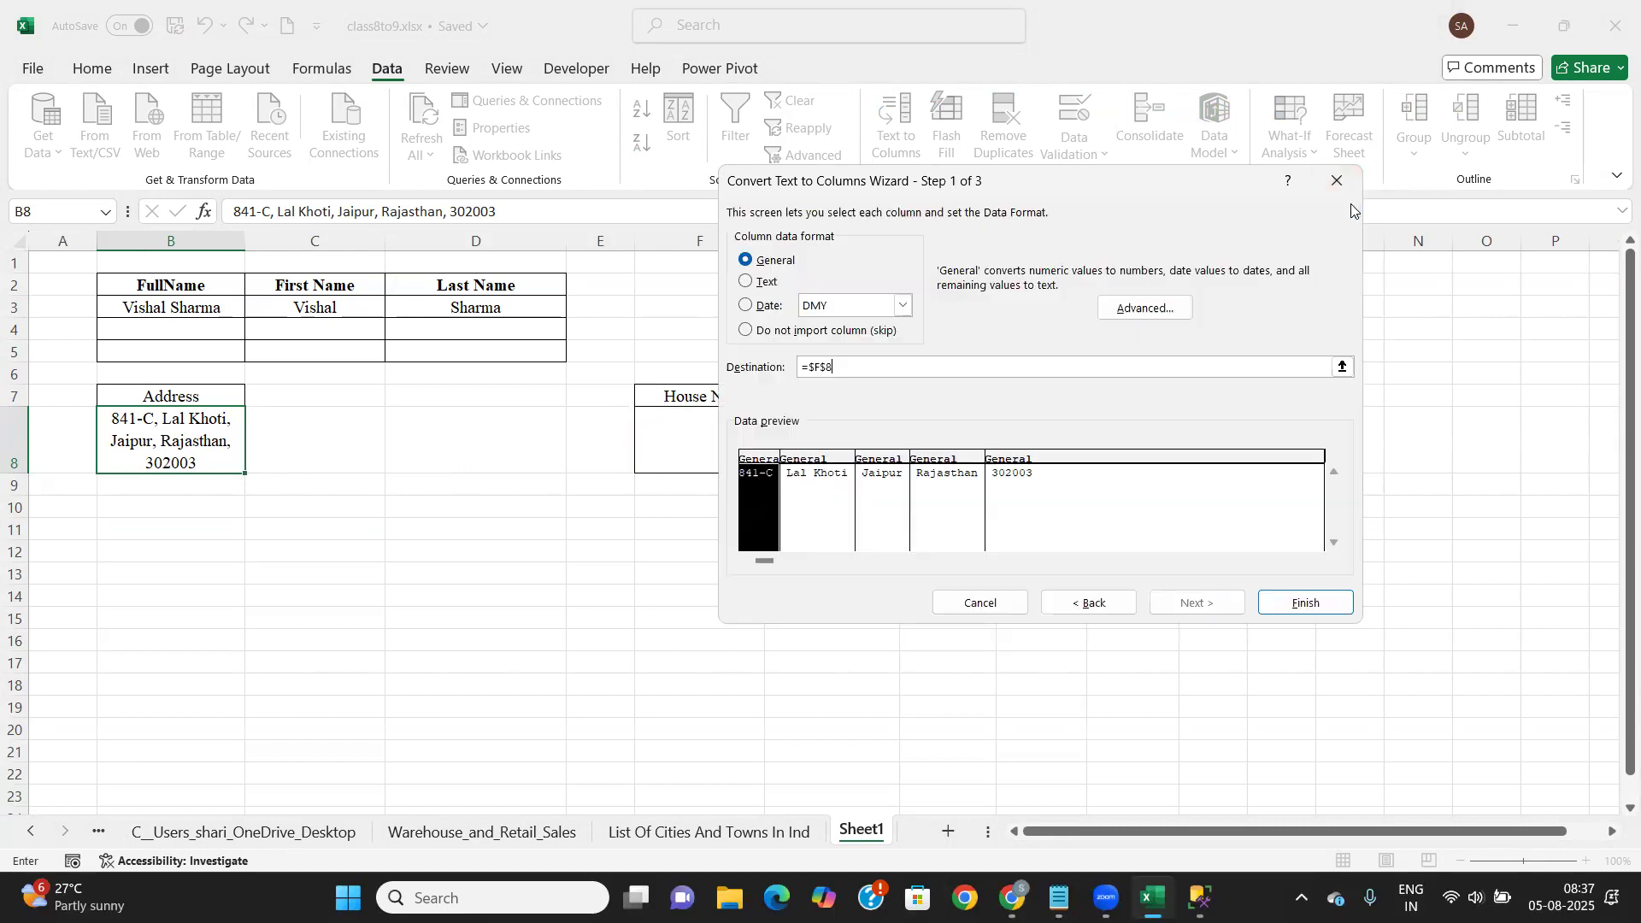
left_click(1302, 604)
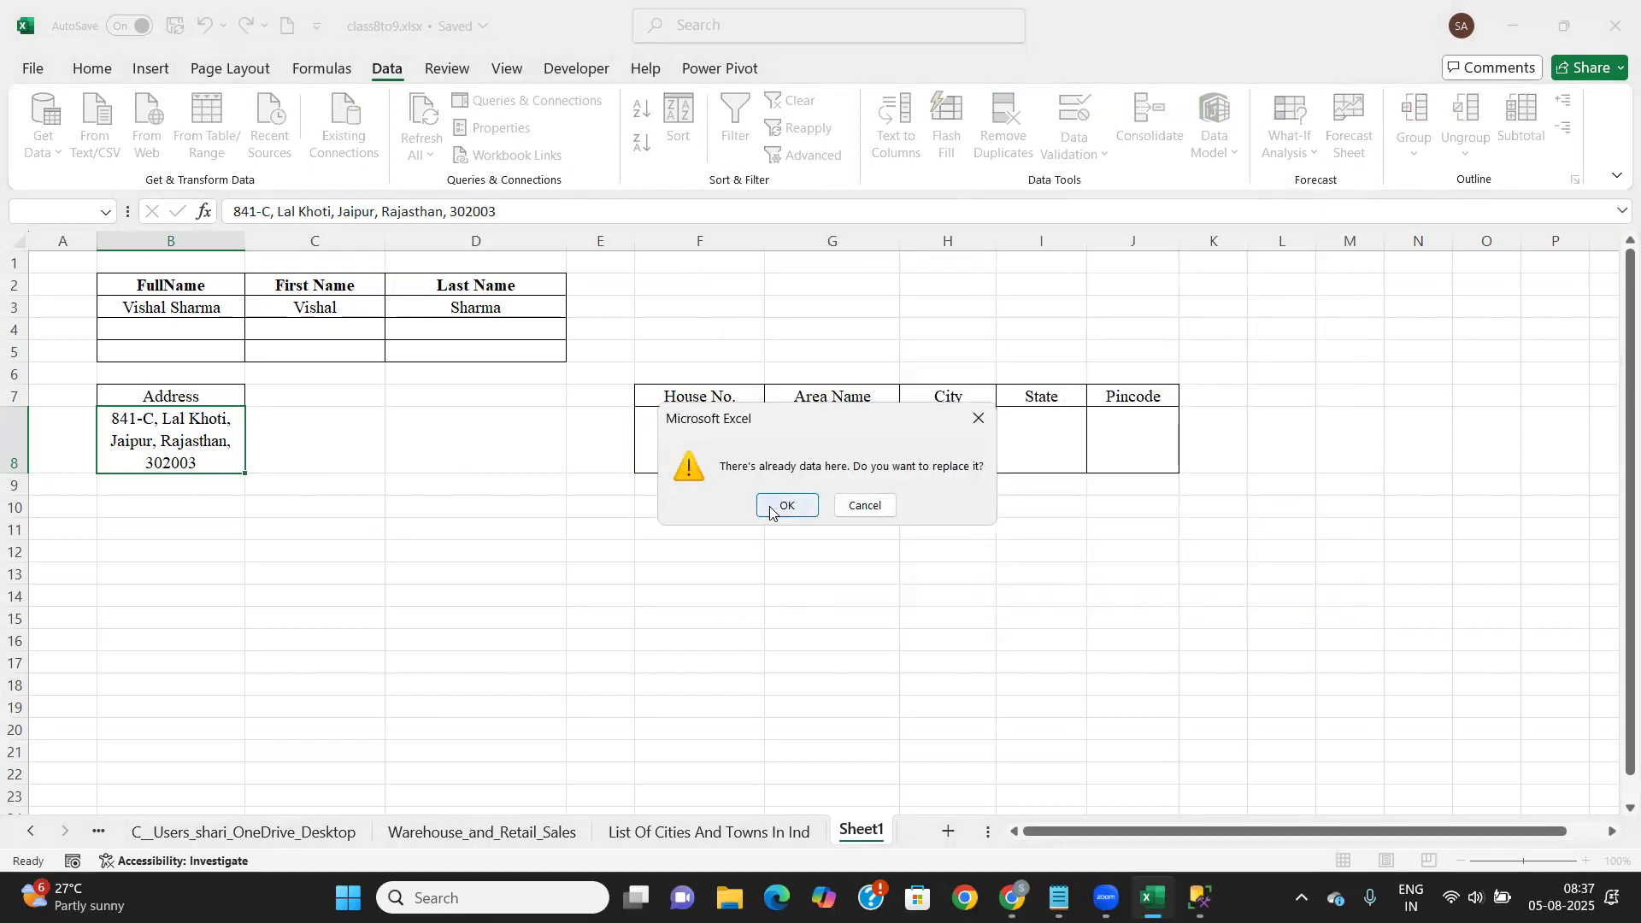
left_click(783, 505)
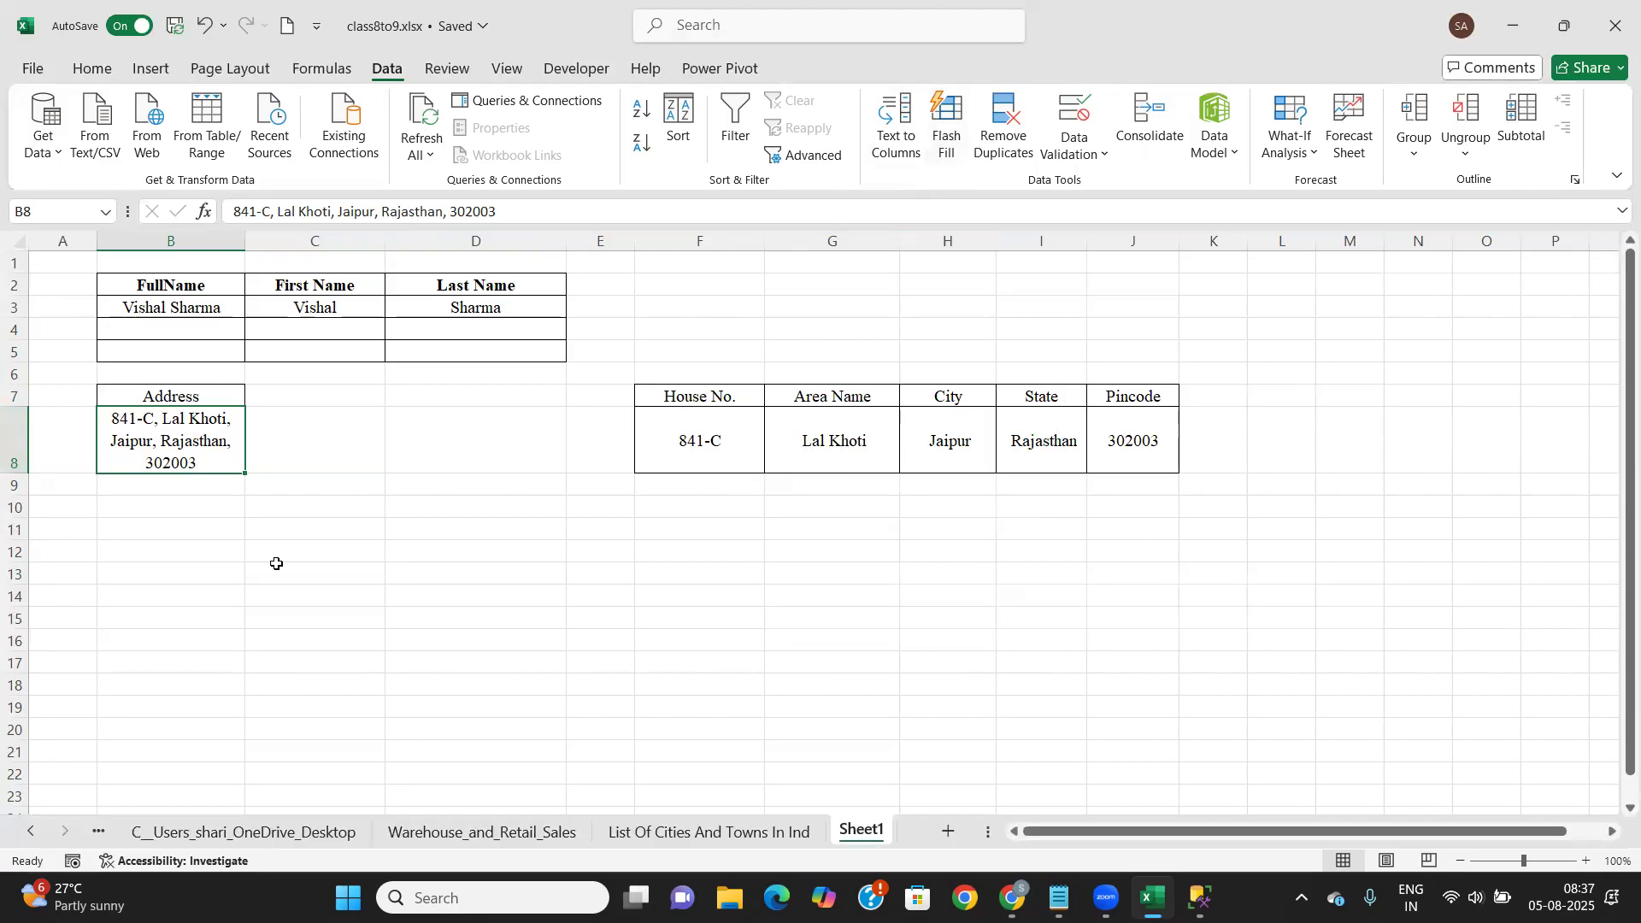
left_click(220, 301)
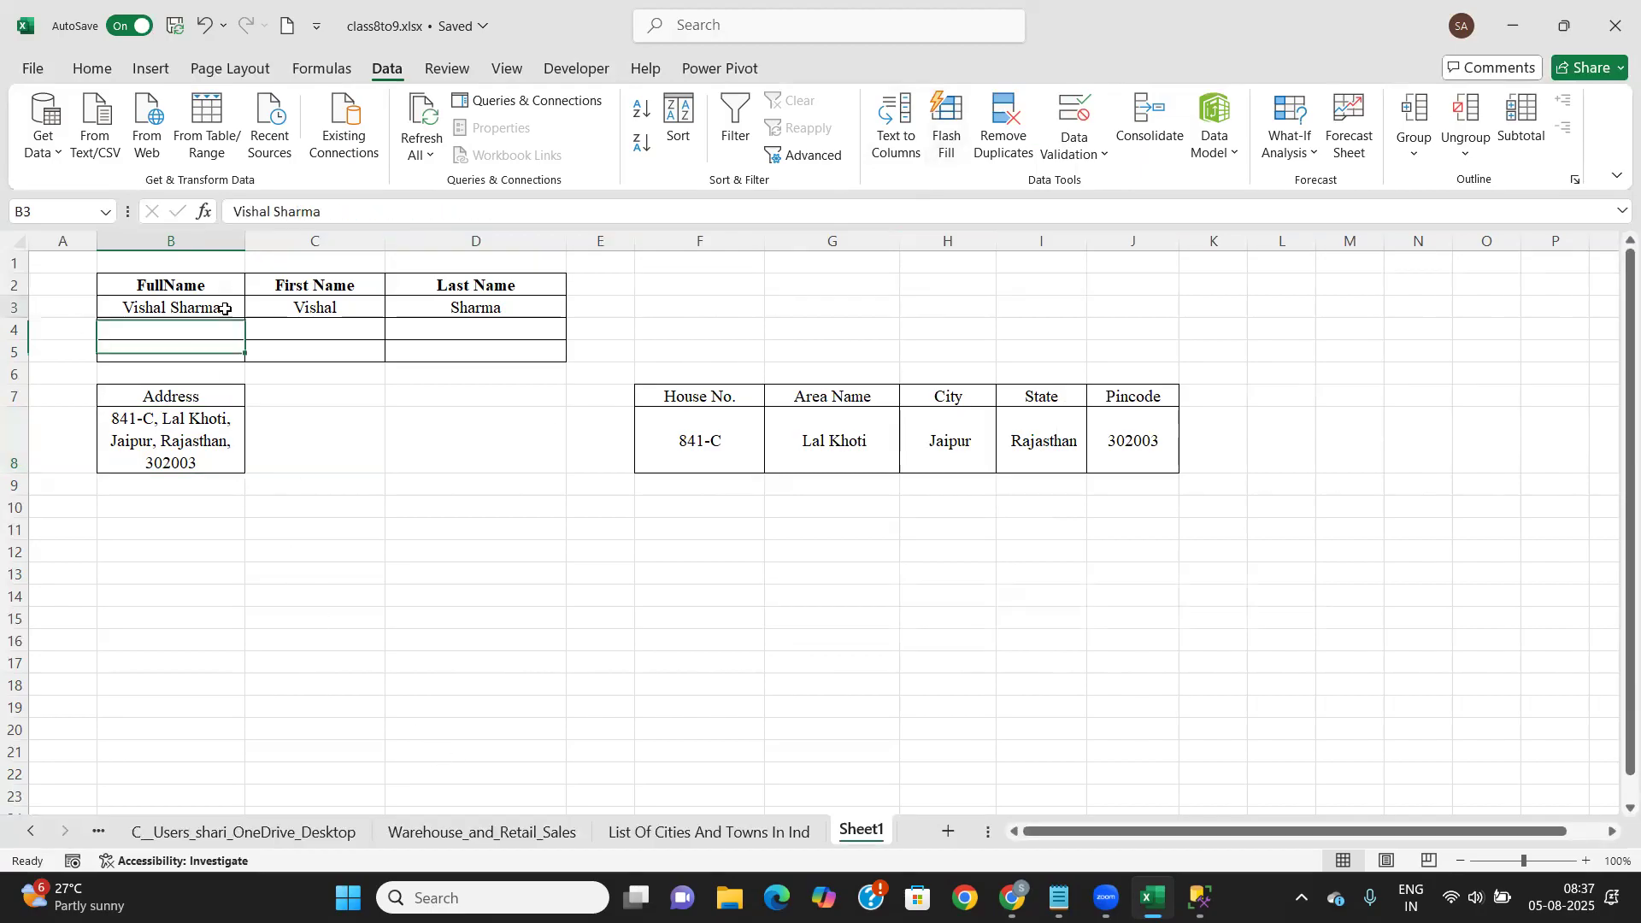
double_click(223, 306)
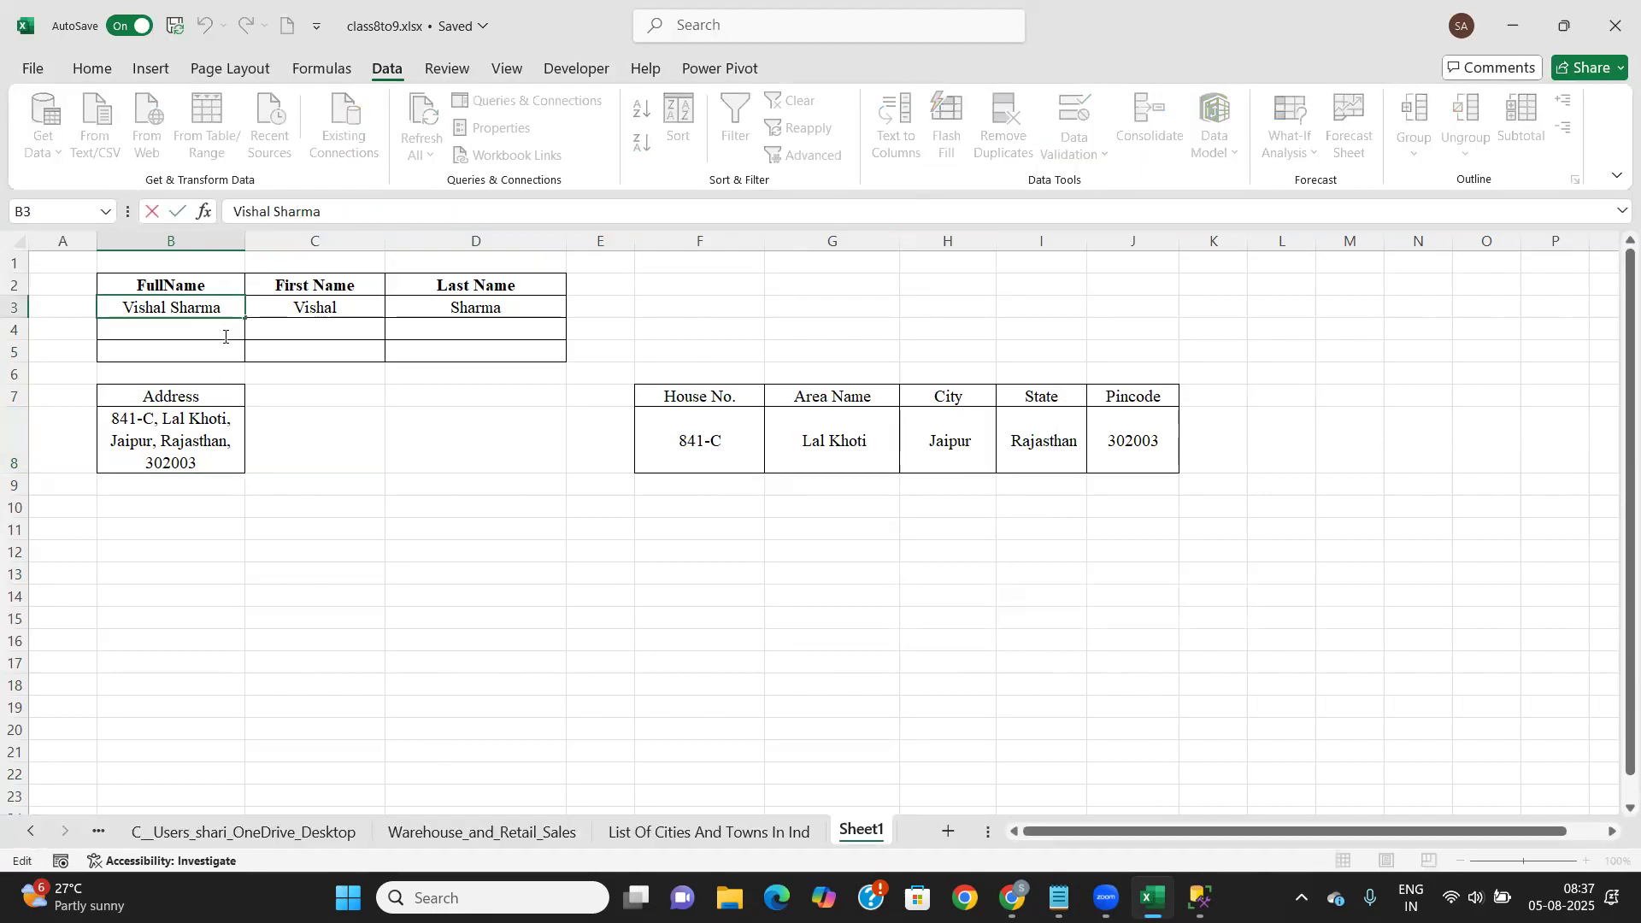
key("Escape")
left_click_drag(246, 310, 233, 310)
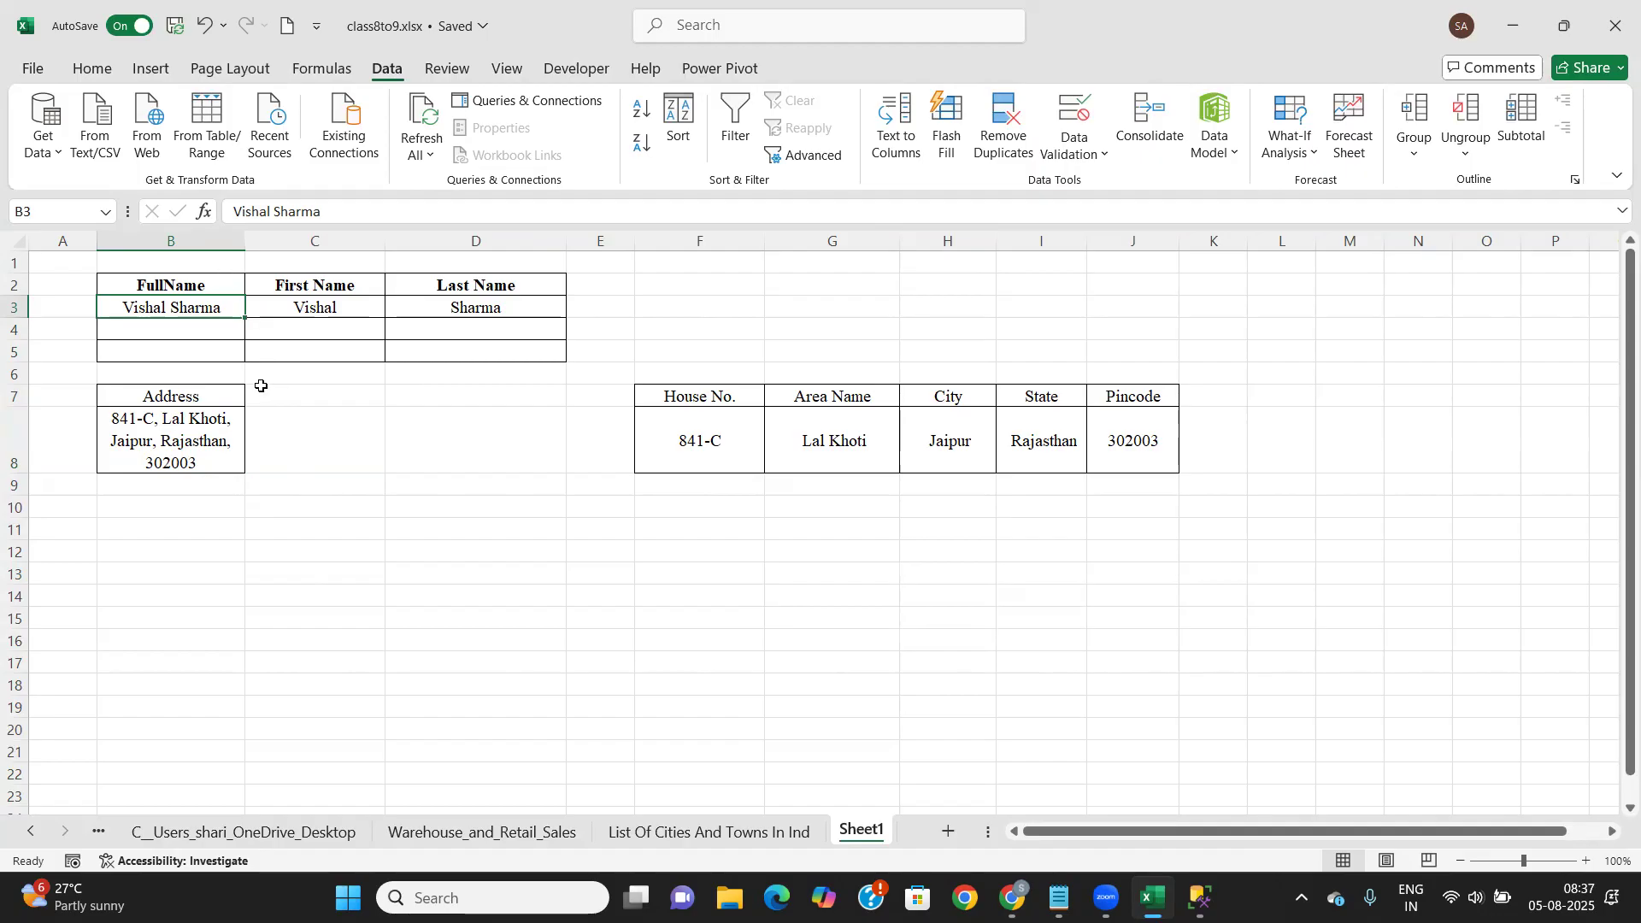
left_click(712, 505)
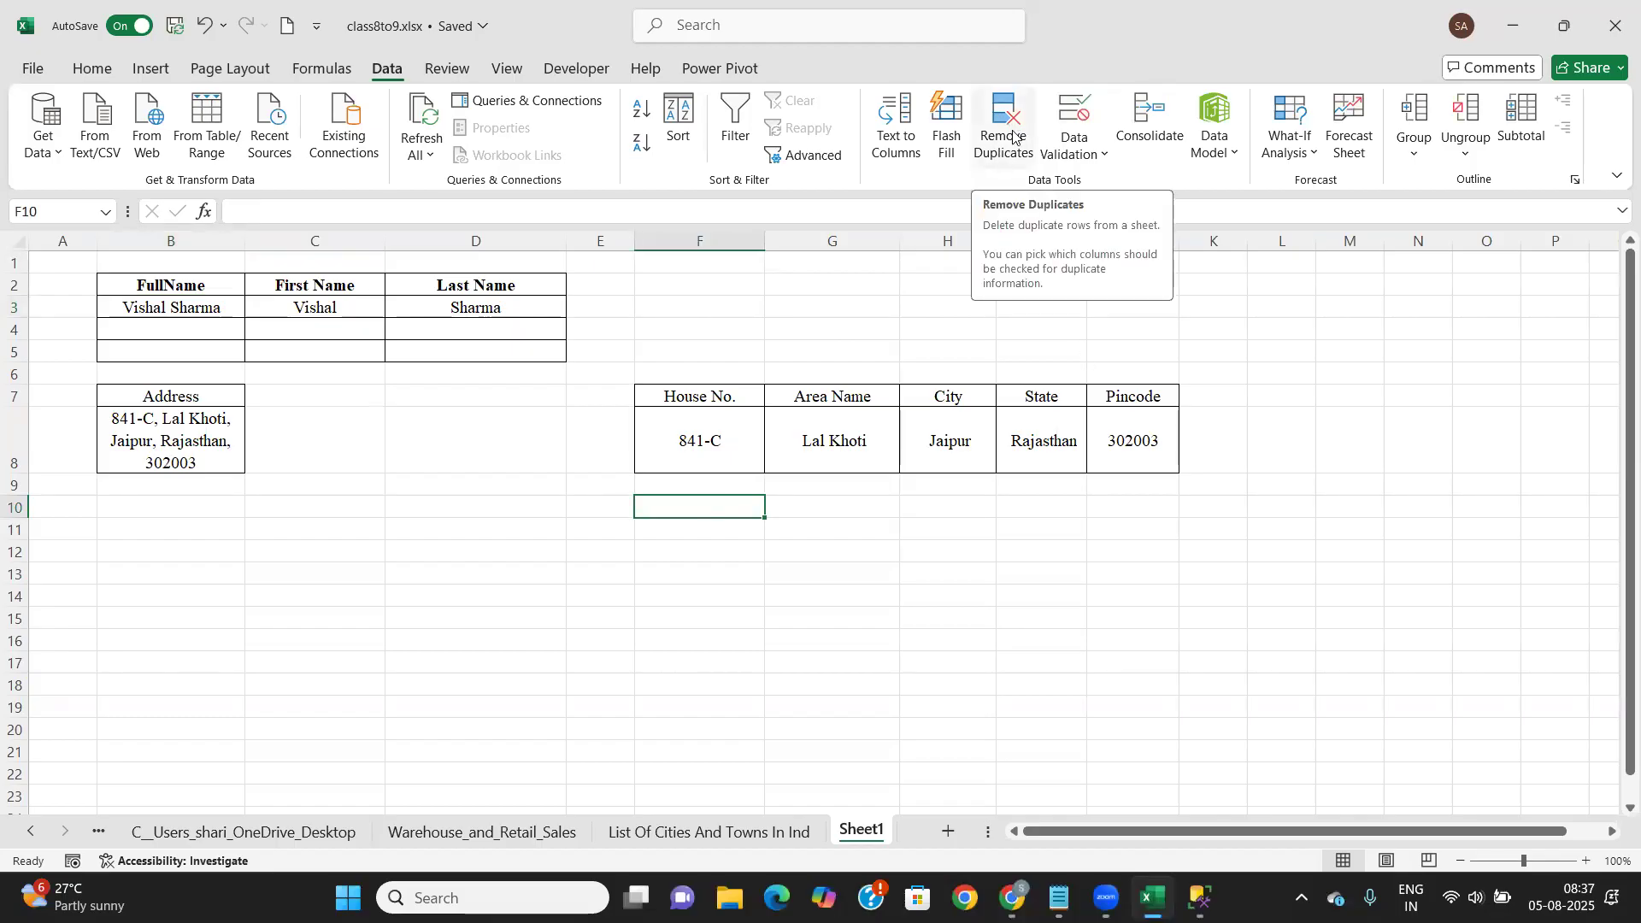
Browse through the earlier sheets and open the Conditional Formula's sheet
left_click(27, 831)
left_click(27, 830)
left_click(27, 831)
left_click(28, 831)
left_click(776, 832)
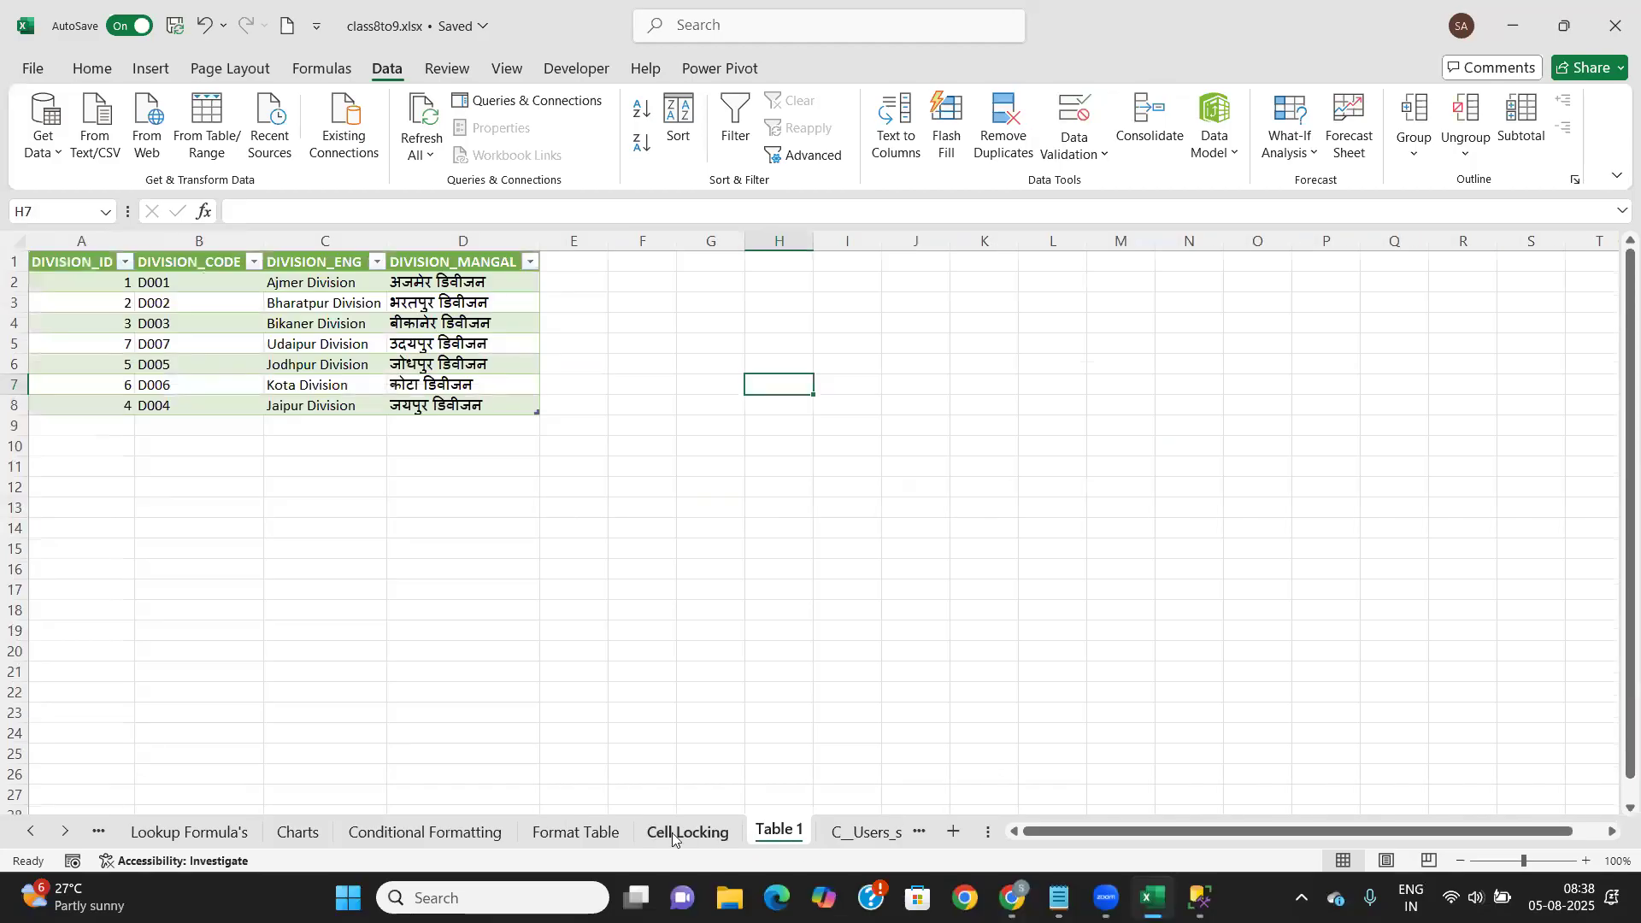
left_click(668, 833)
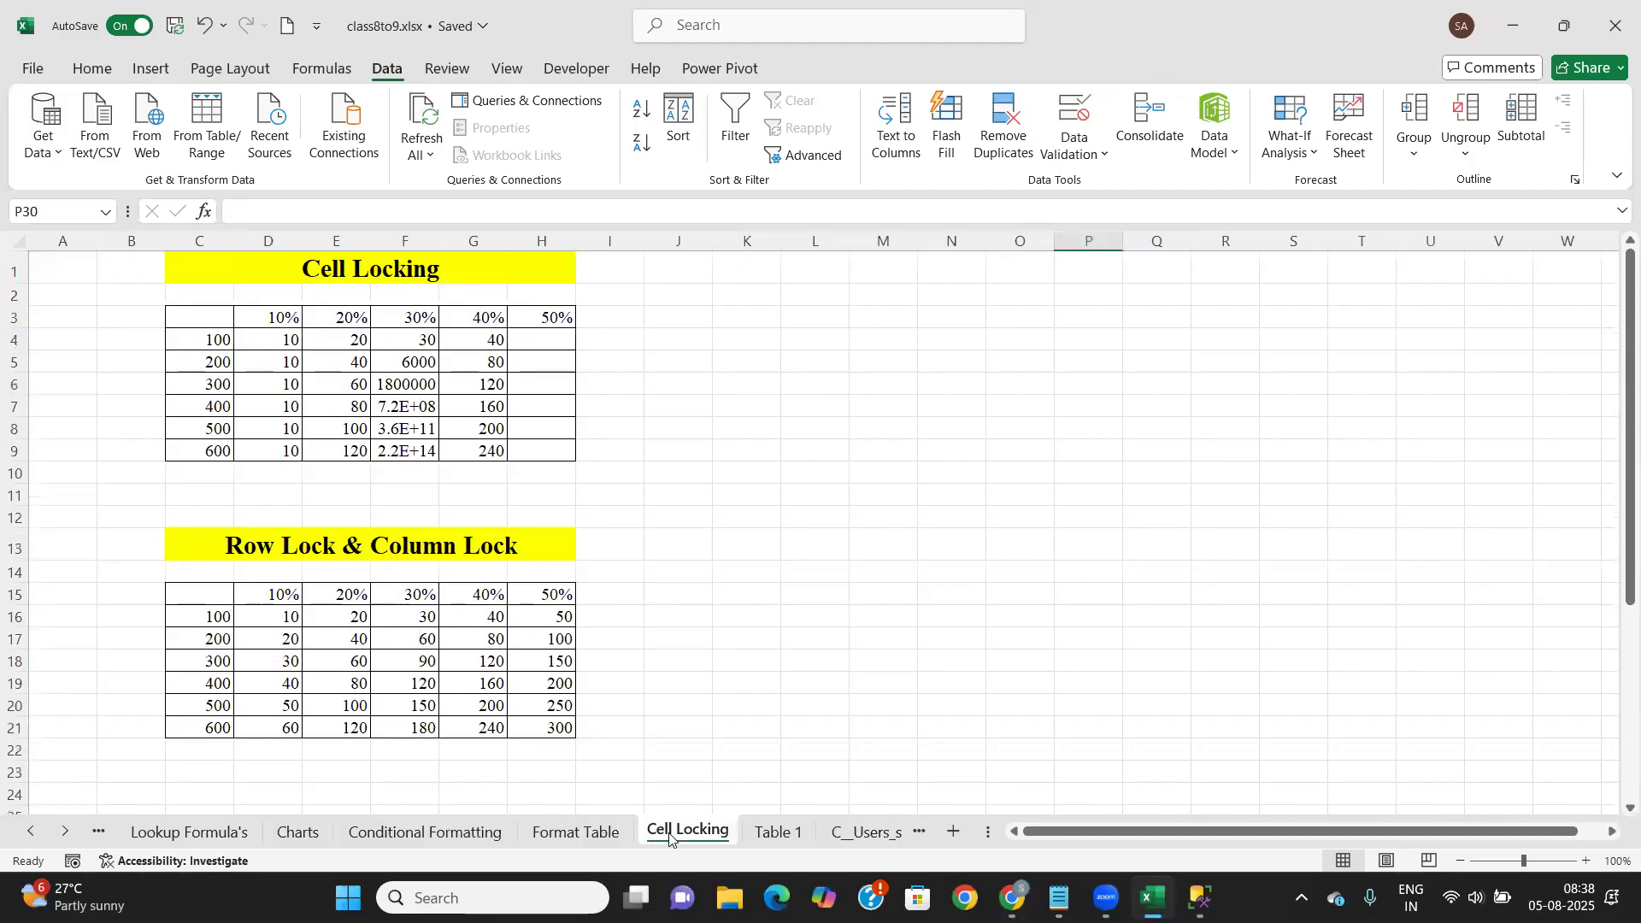
left_click(611, 834)
left_click(468, 831)
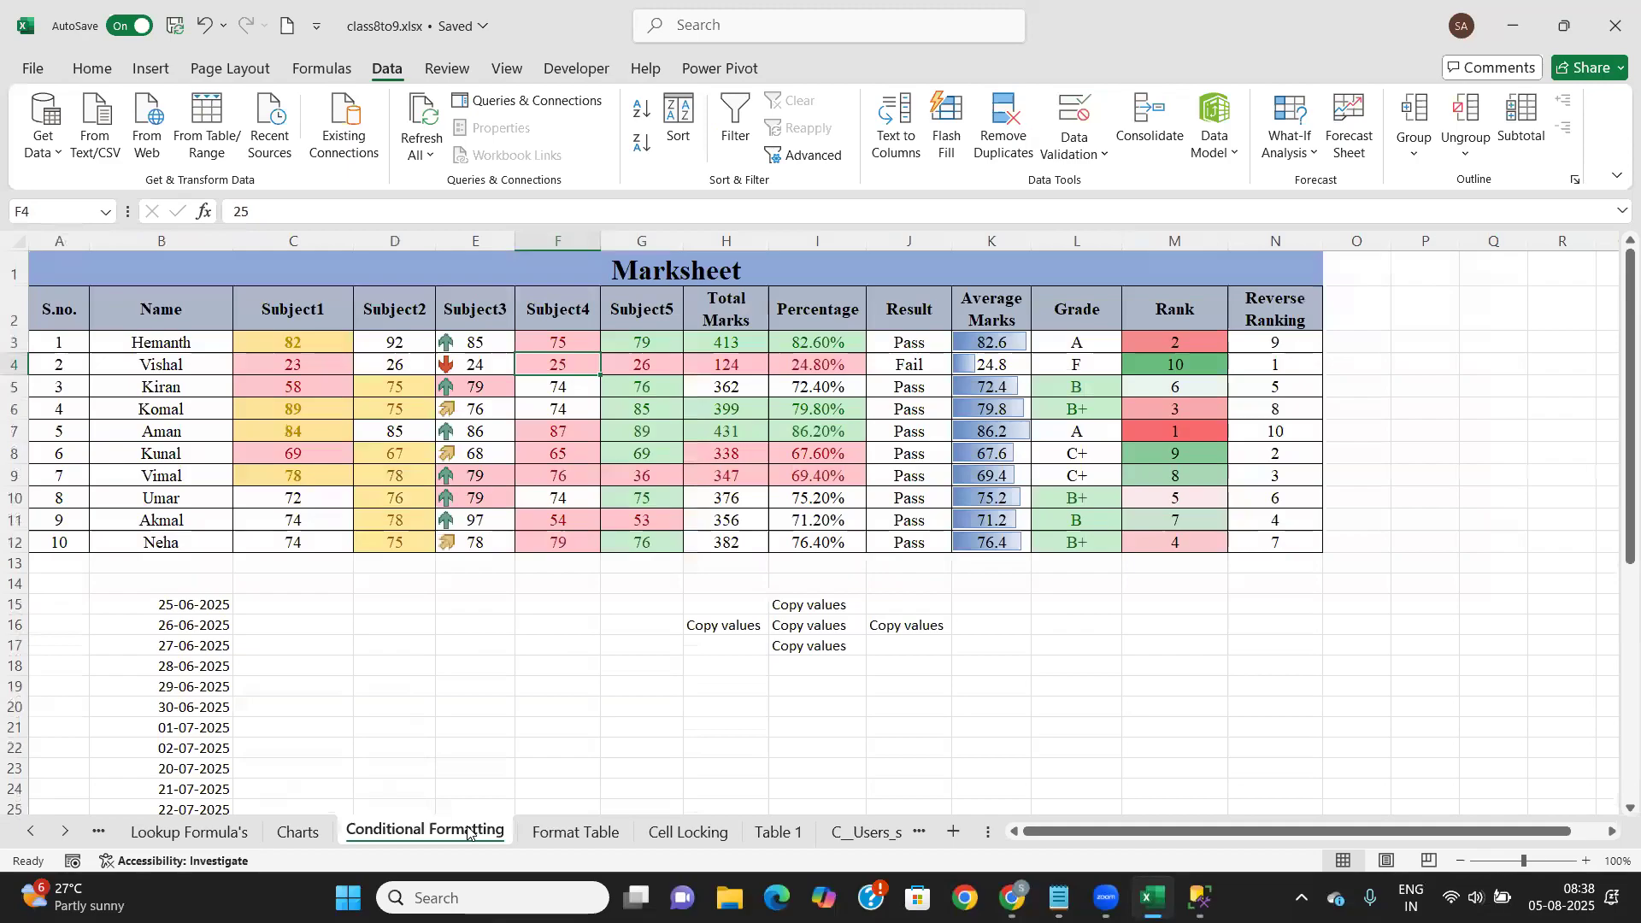
left_click(297, 831)
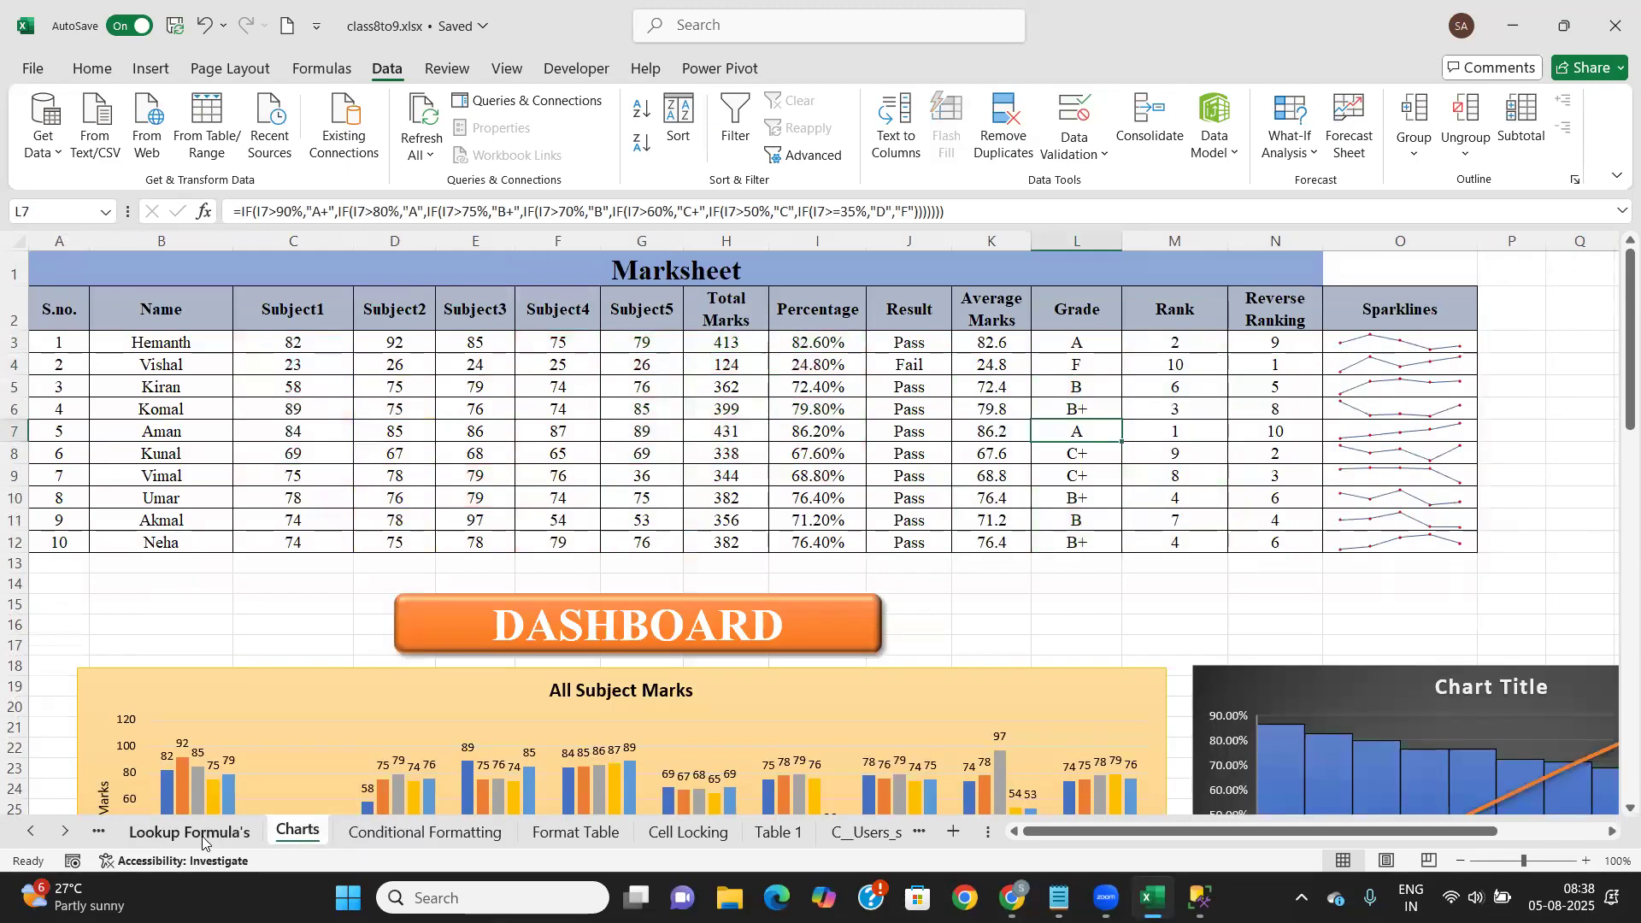
left_click(202, 835)
left_click(32, 842)
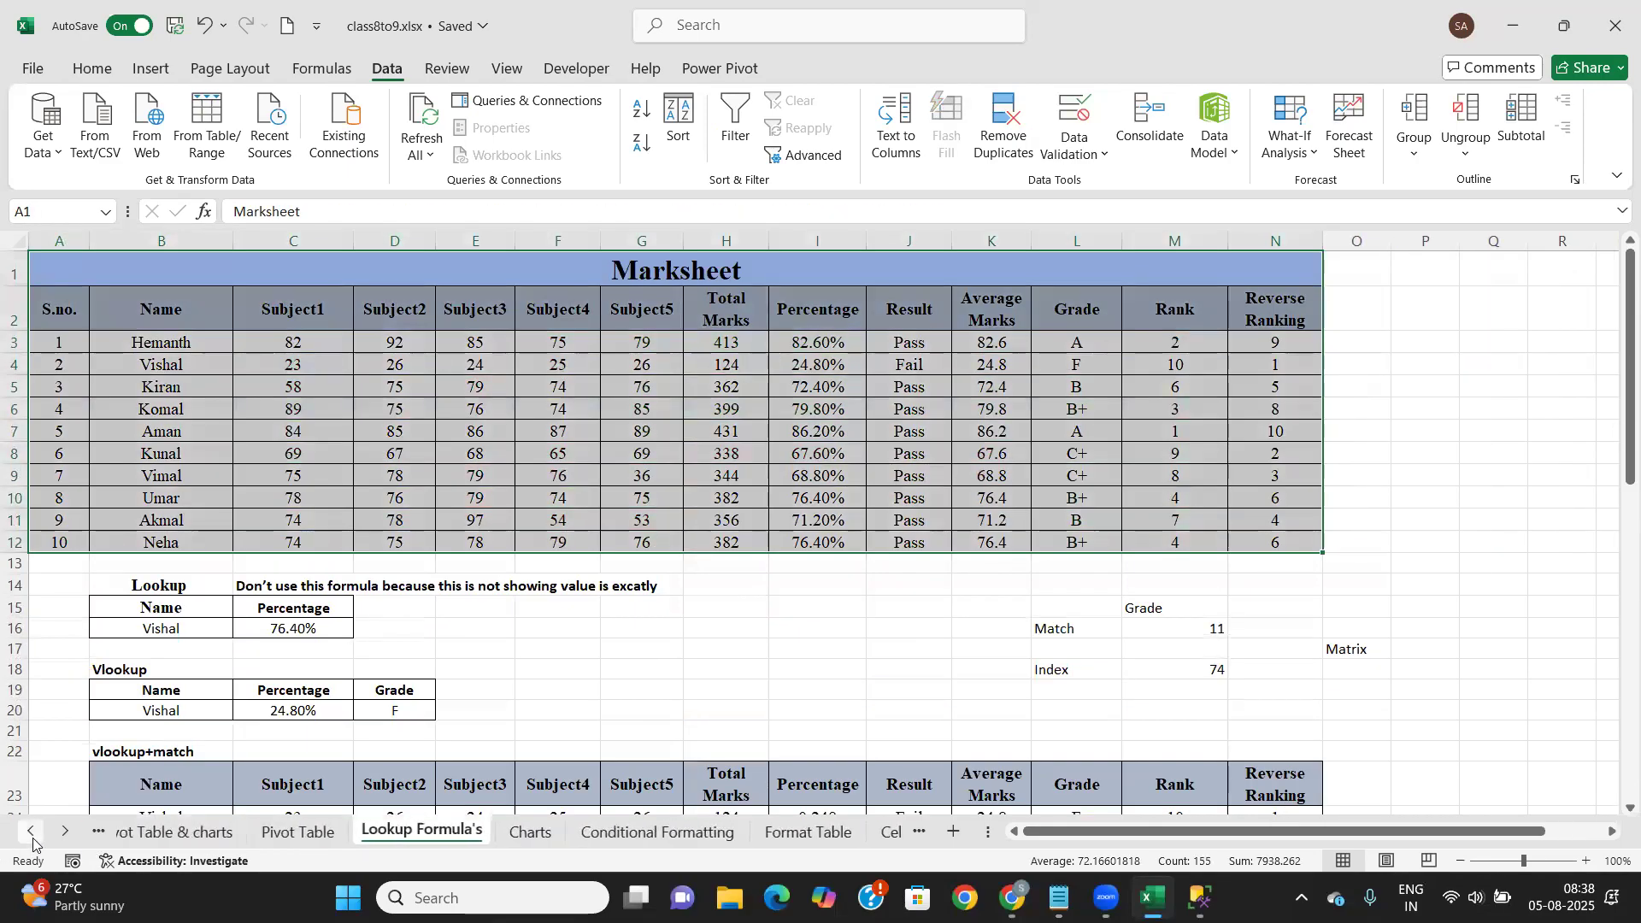
left_click(32, 840)
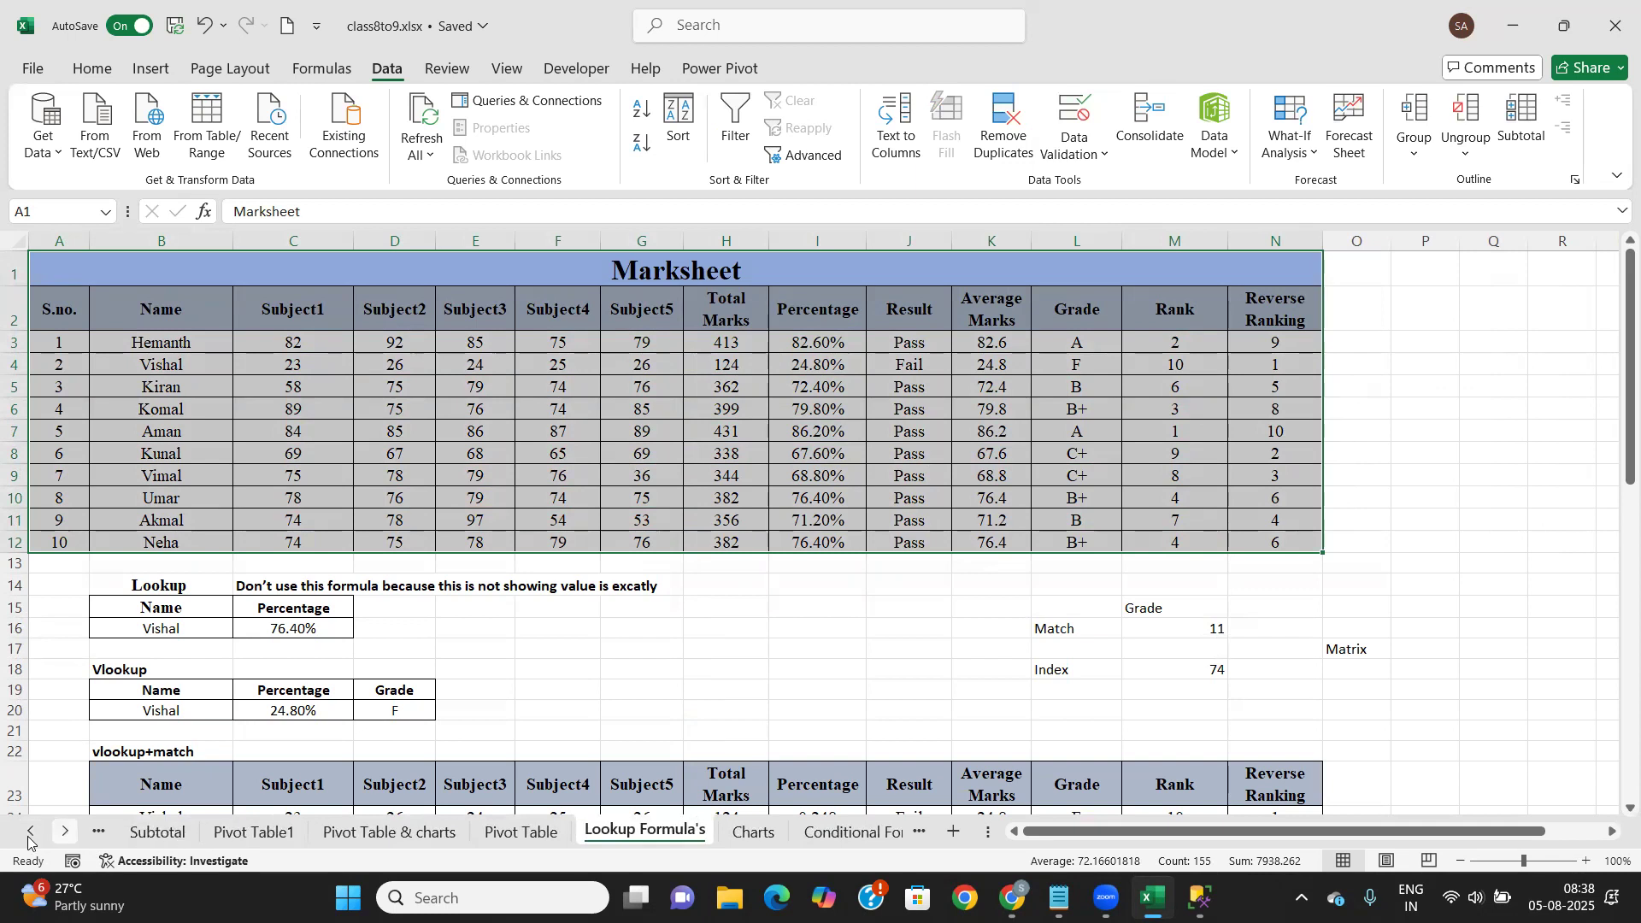
left_click(30, 838)
left_click(30, 837)
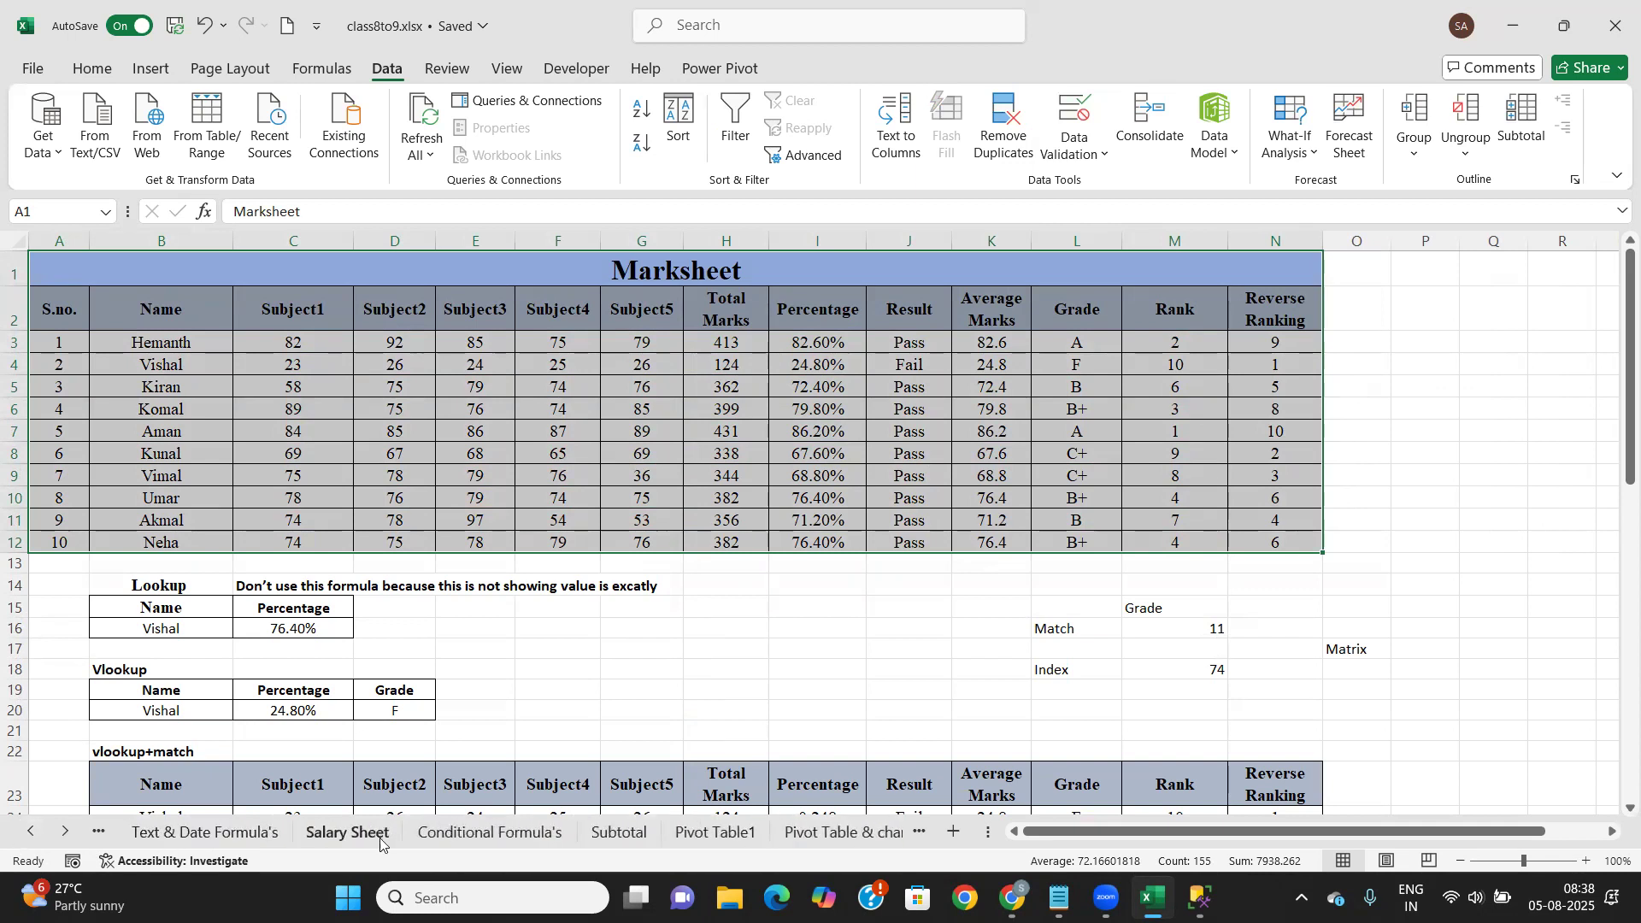
left_click(452, 832)
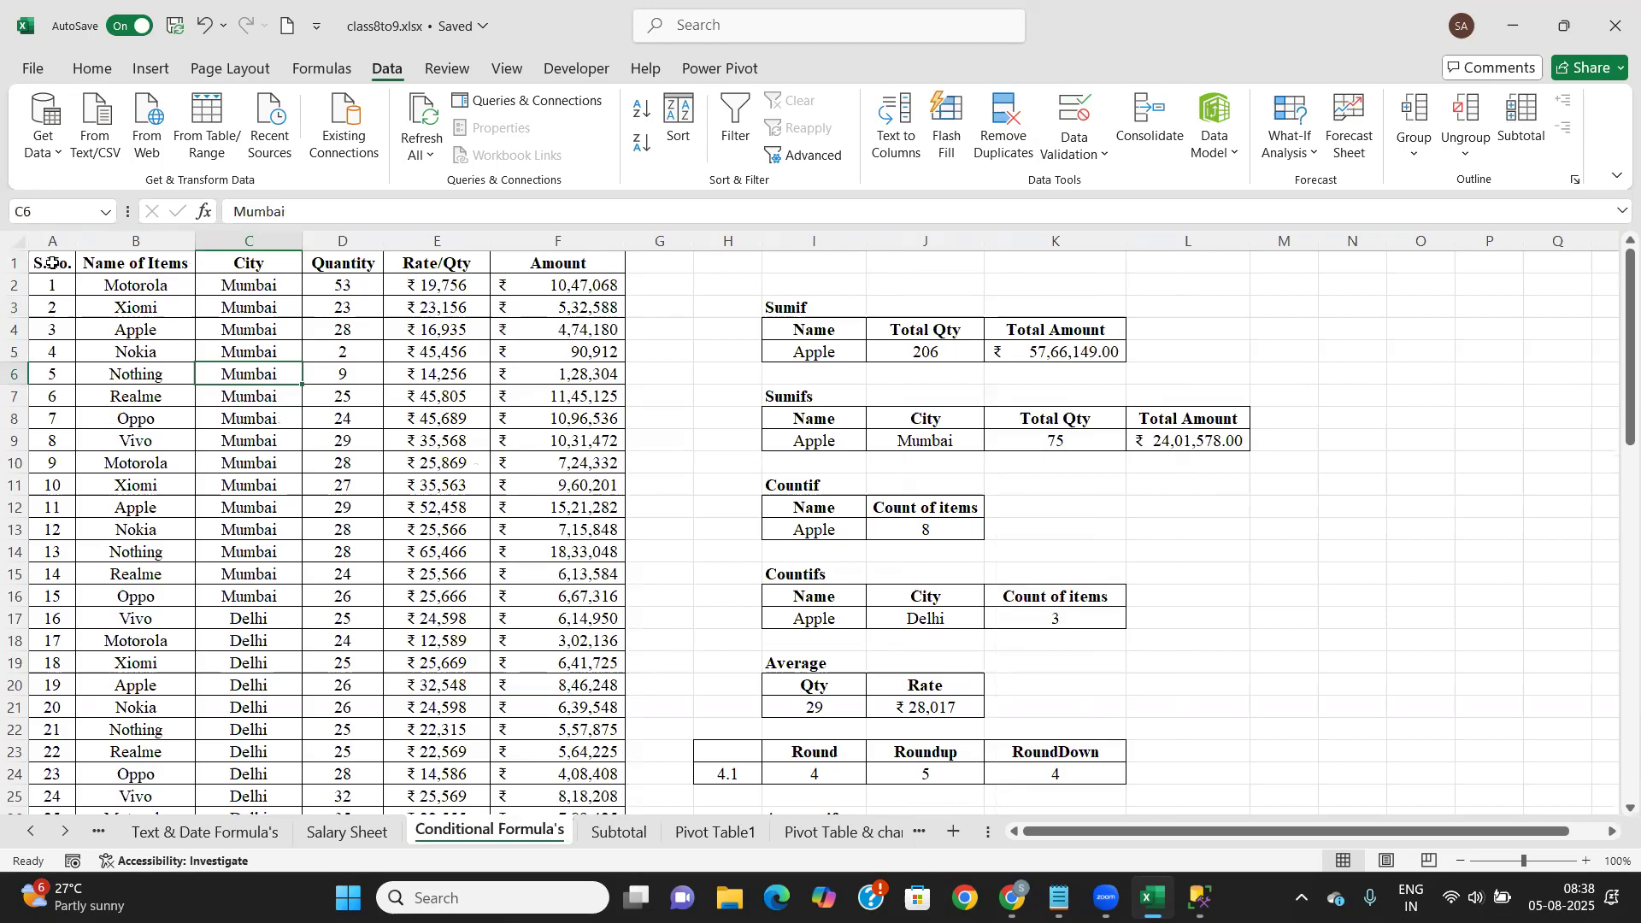
Select the entire inventory table starting from A1
left_click_drag(51, 265, 625, 622)
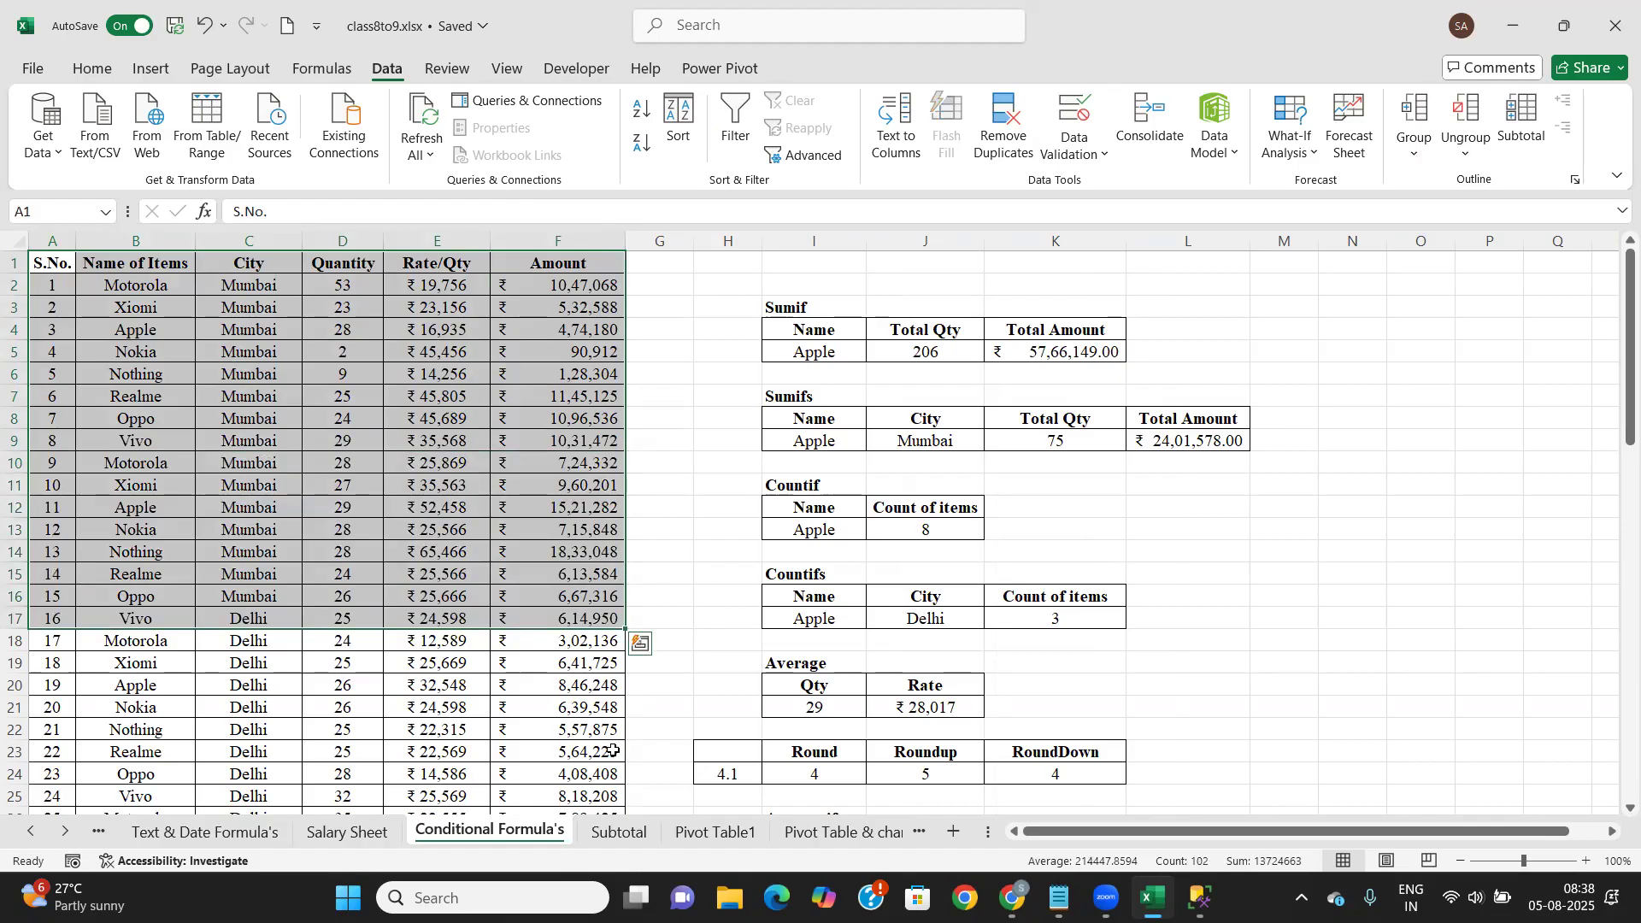
left_click(274, 464)
left_click_drag(55, 255, 584, 758)
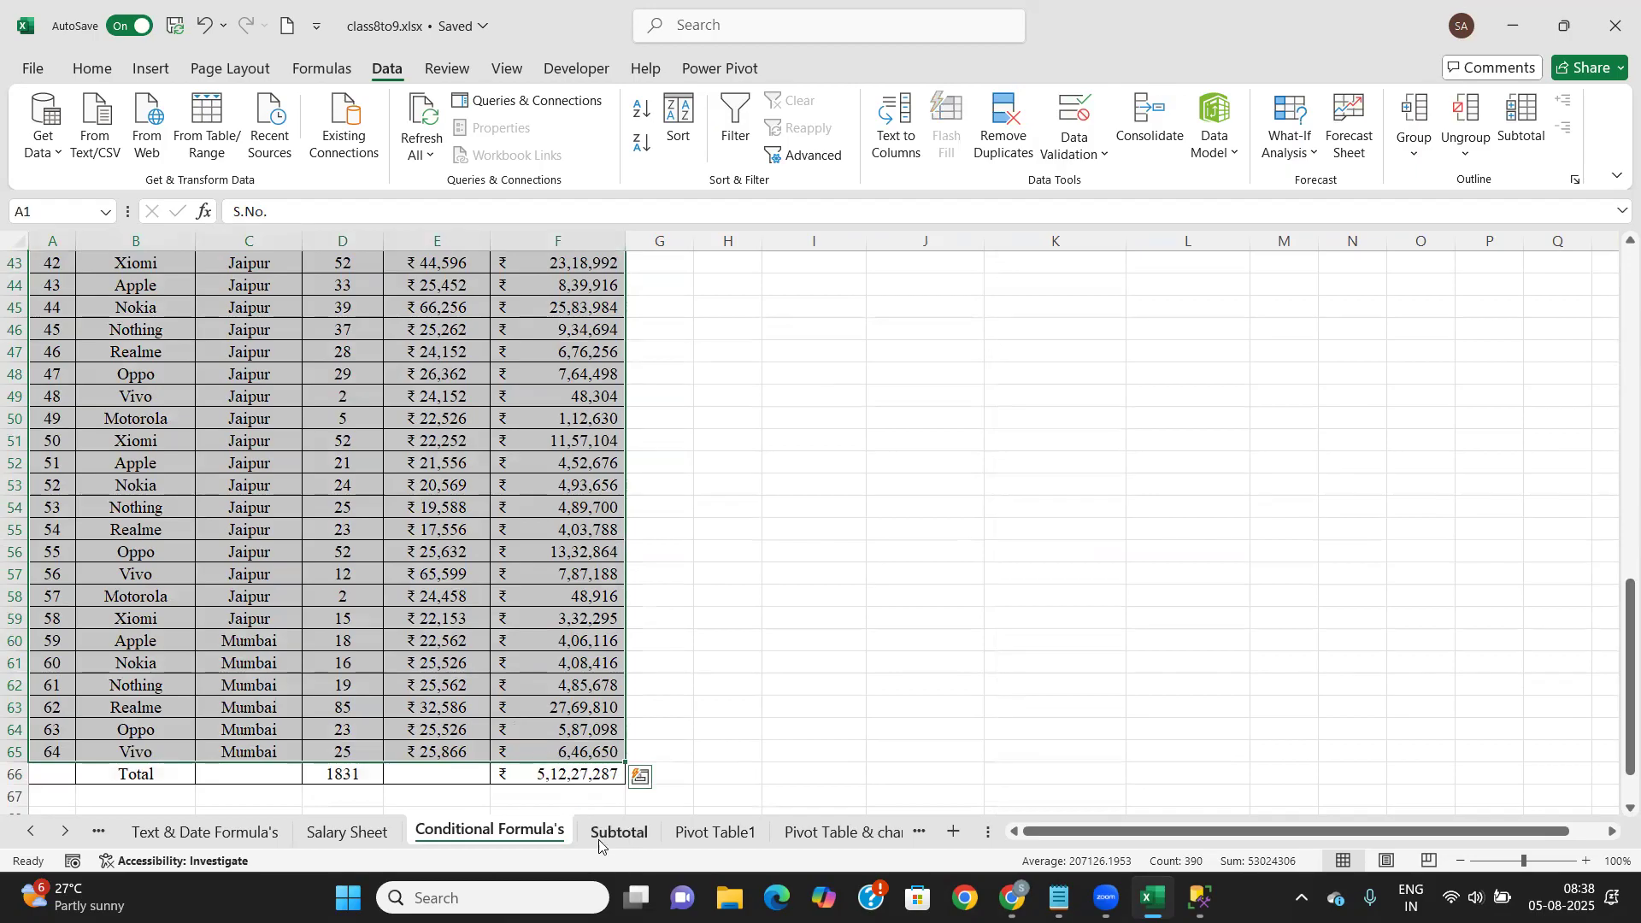
Look over the Pivot Table1, Subtotal and Pivot Table & charts sheets, then return to Conditional Formula's
left_click(690, 836)
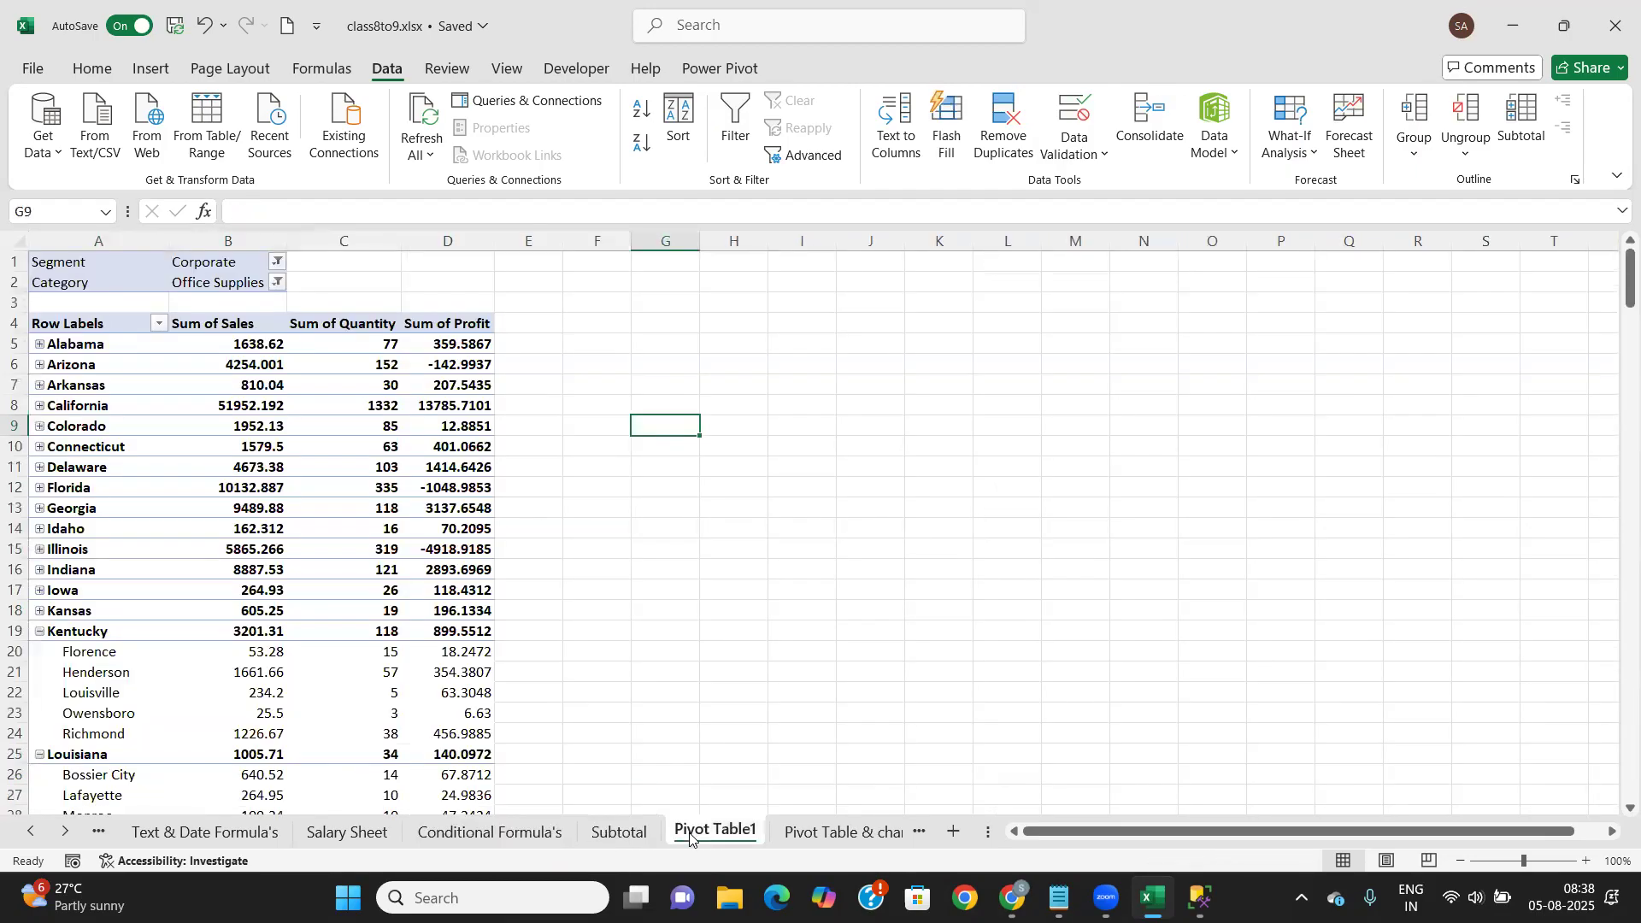
left_click(620, 836)
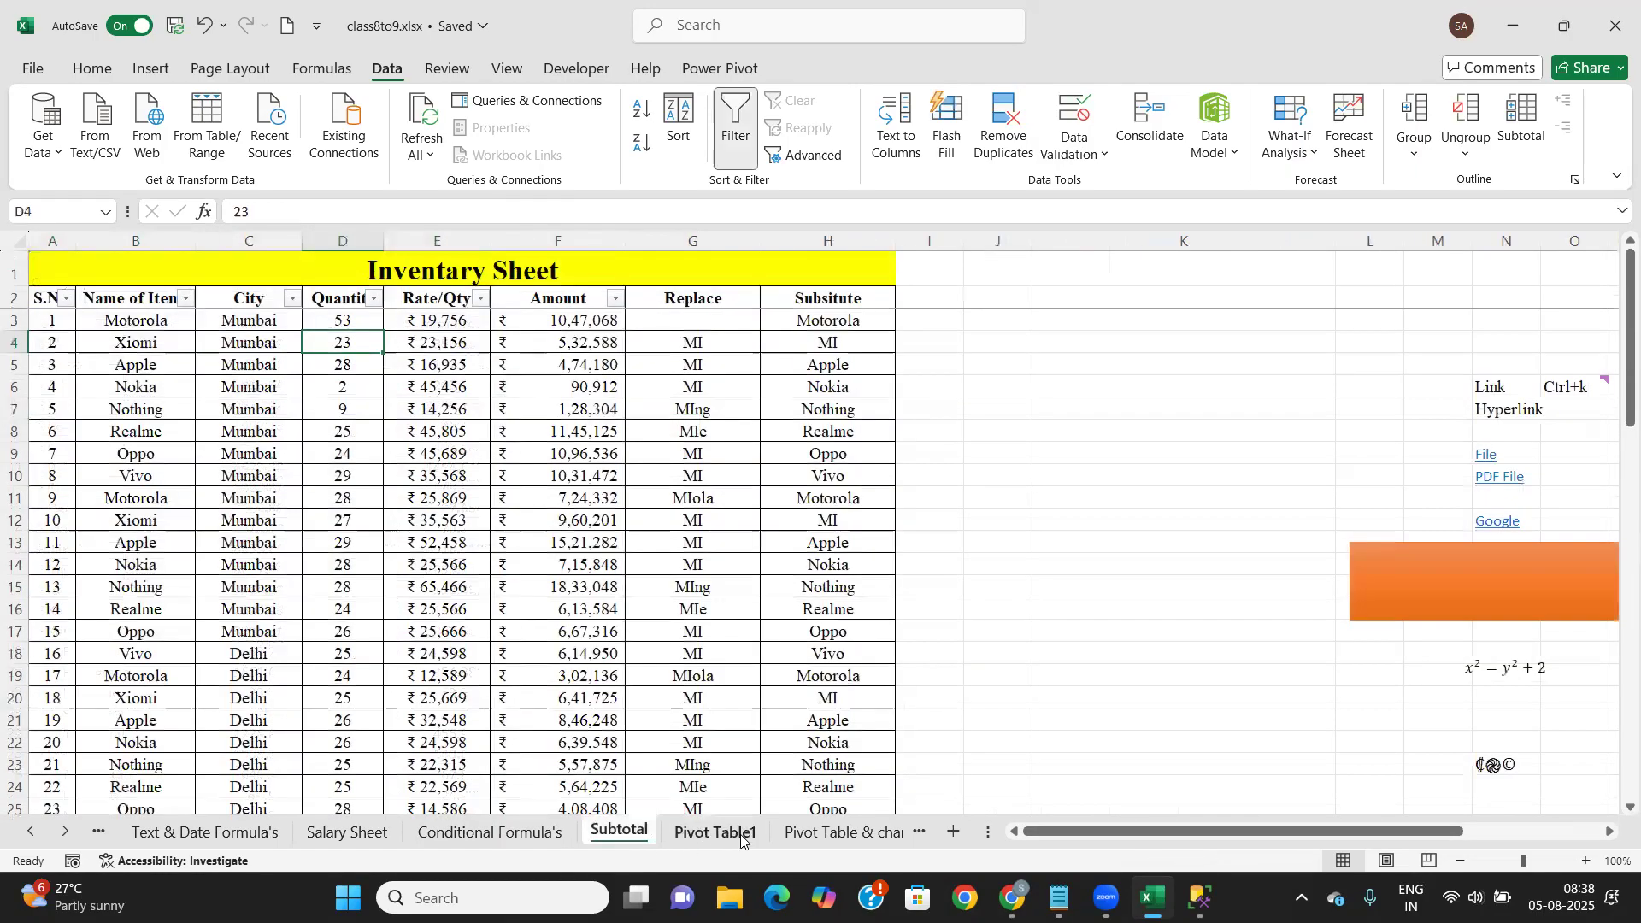
left_click(825, 833)
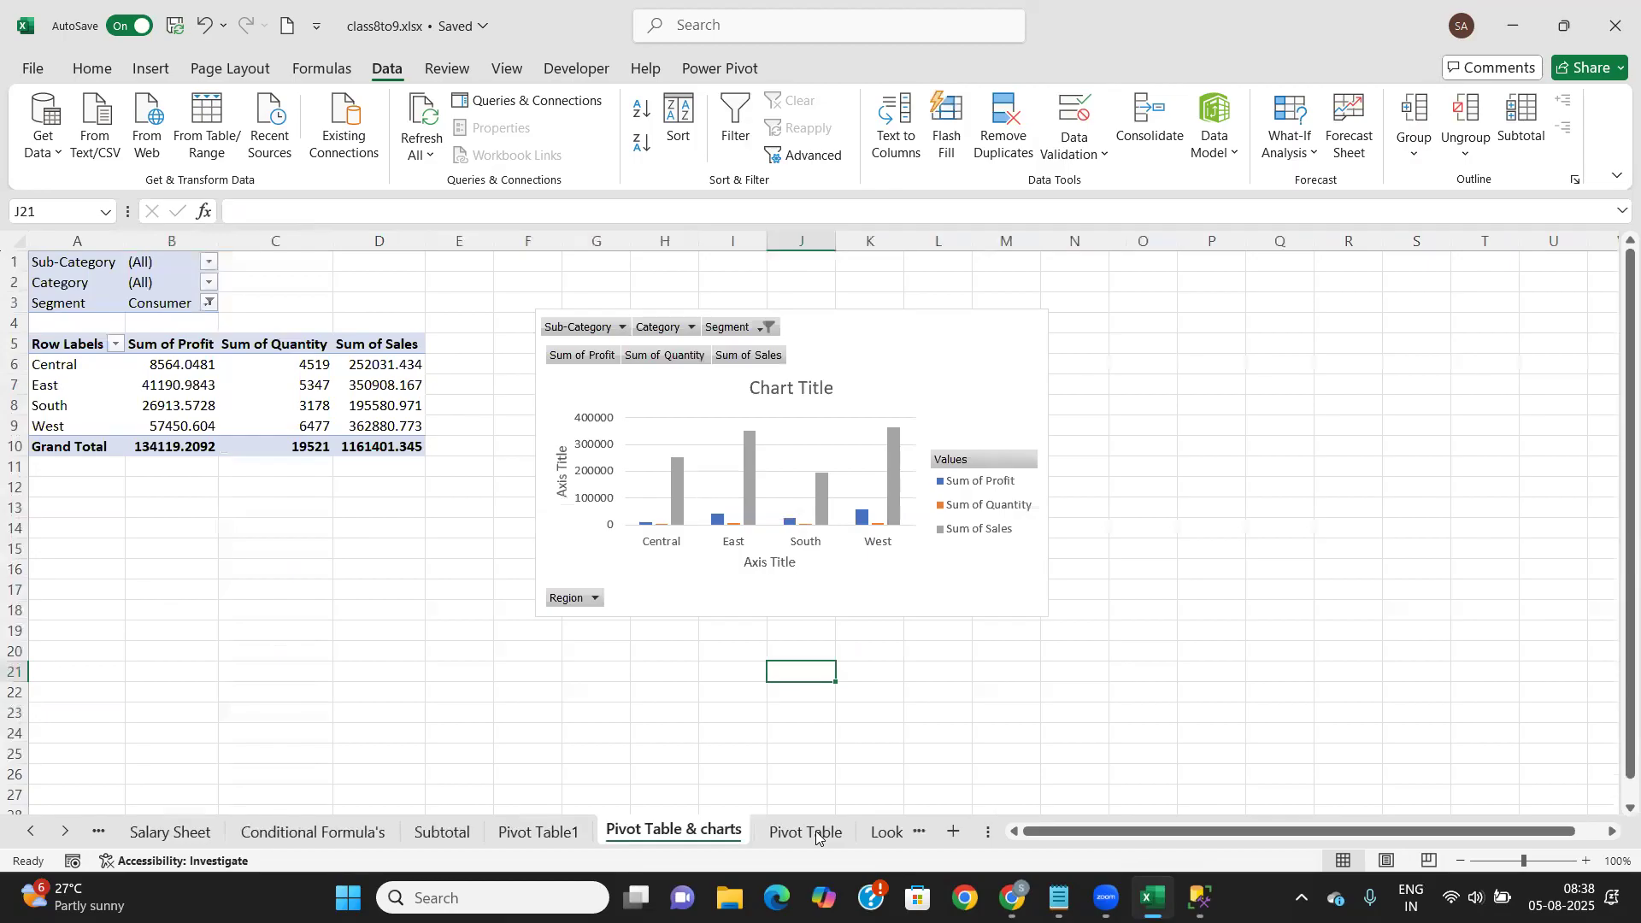
left_click(535, 833)
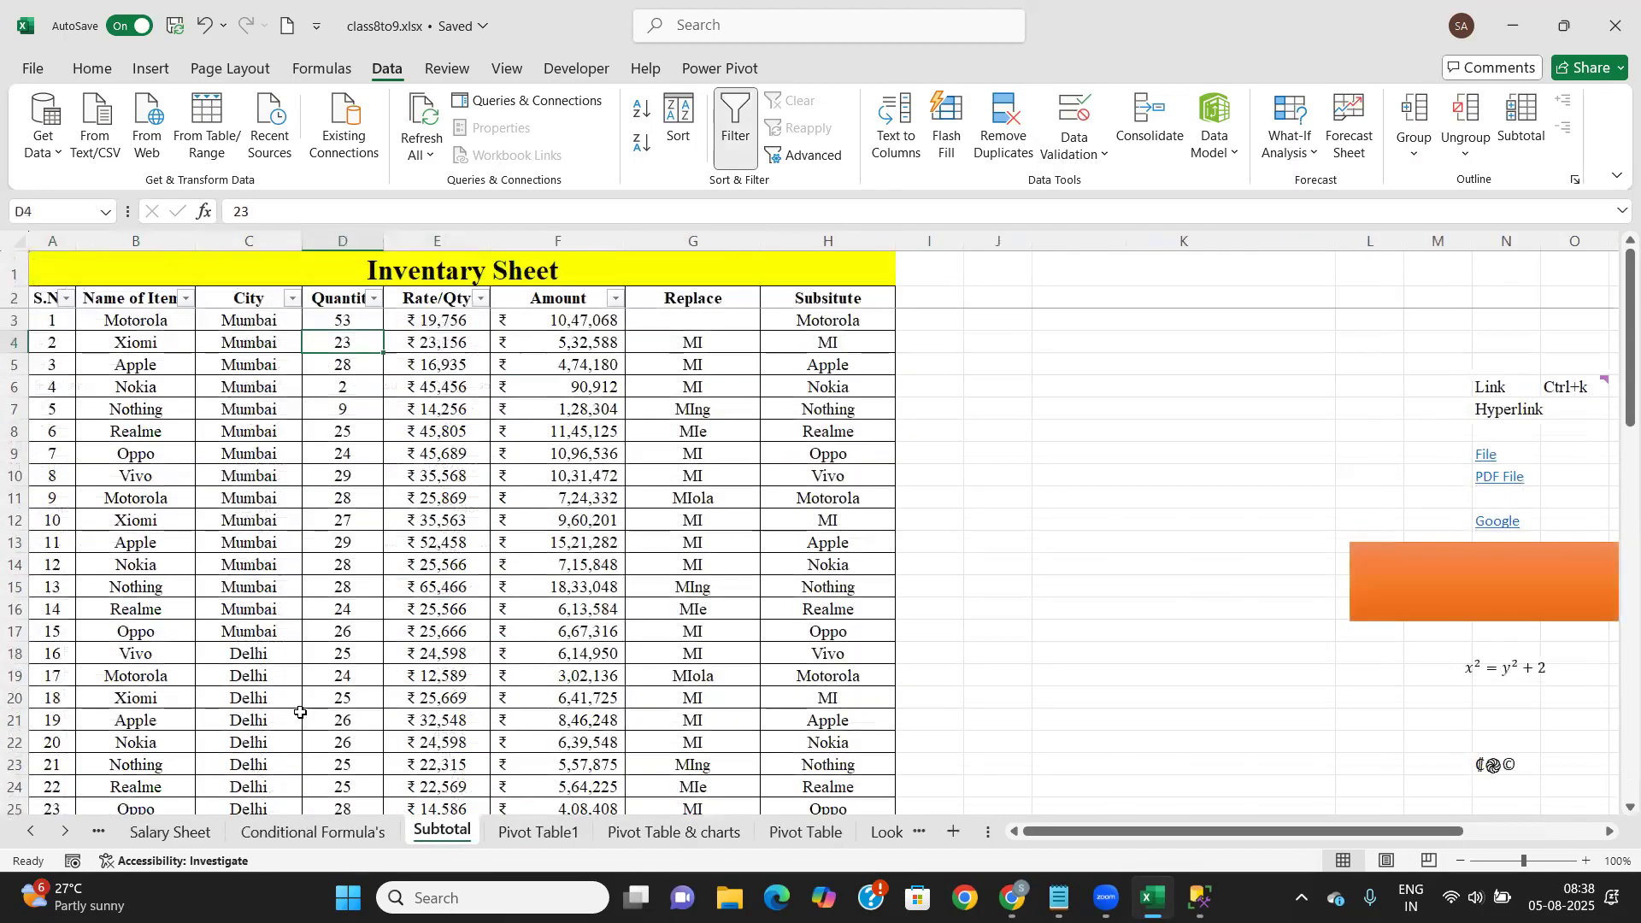
left_click(341, 836)
scroll(211, 612, "up", 13)
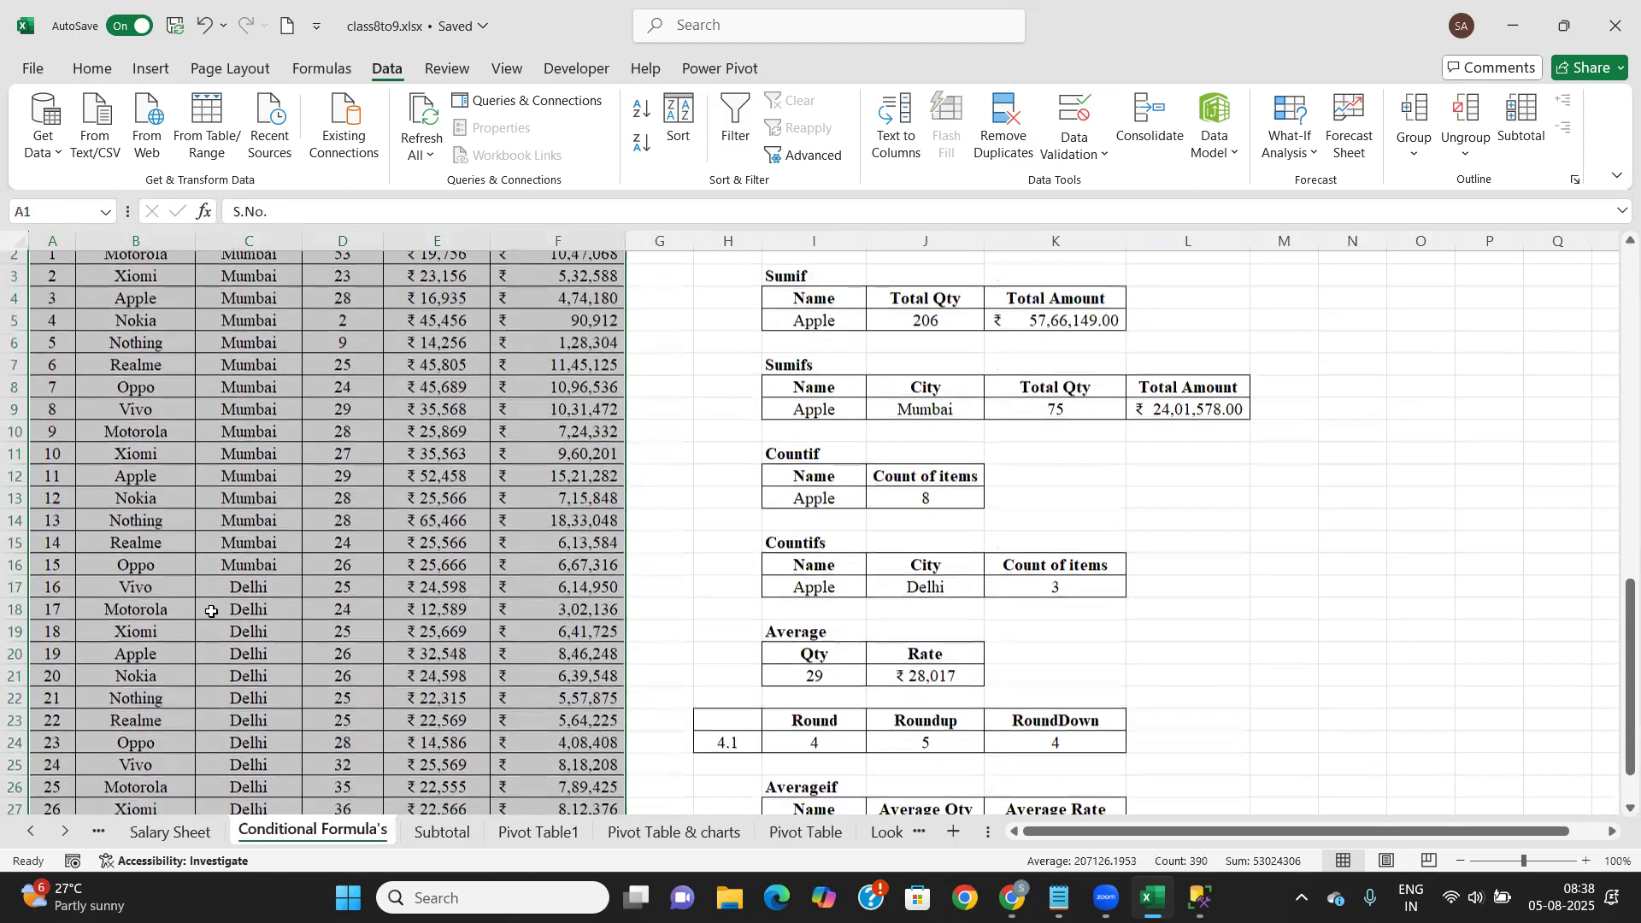
left_click(1006, 120)
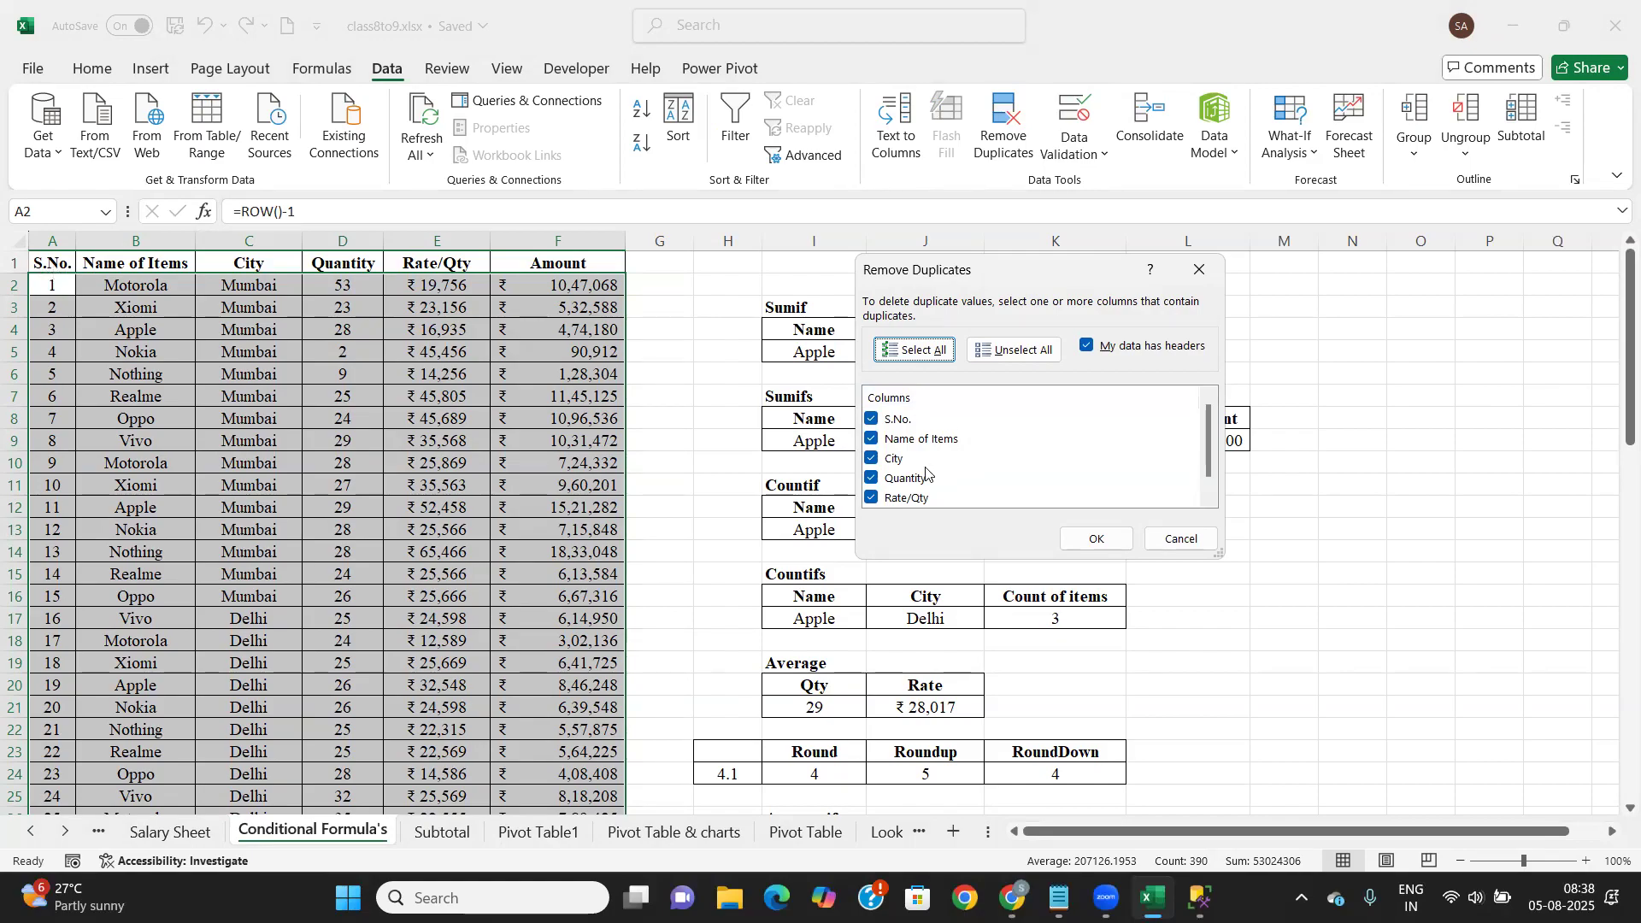
scroll(911, 475, "down", 1)
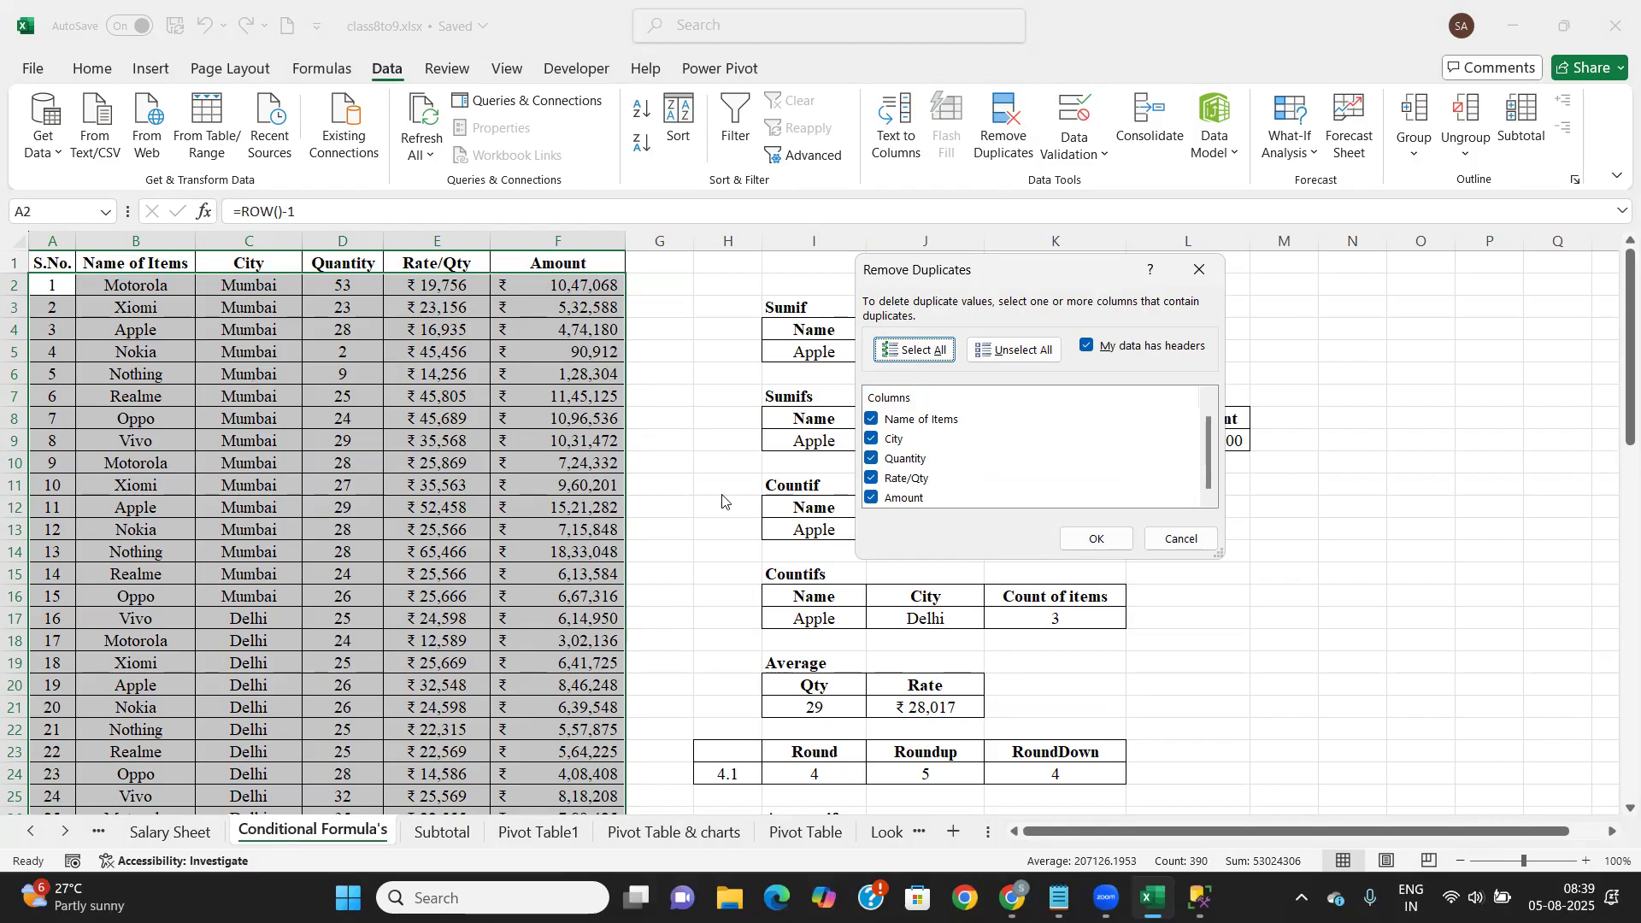
left_click(1100, 540)
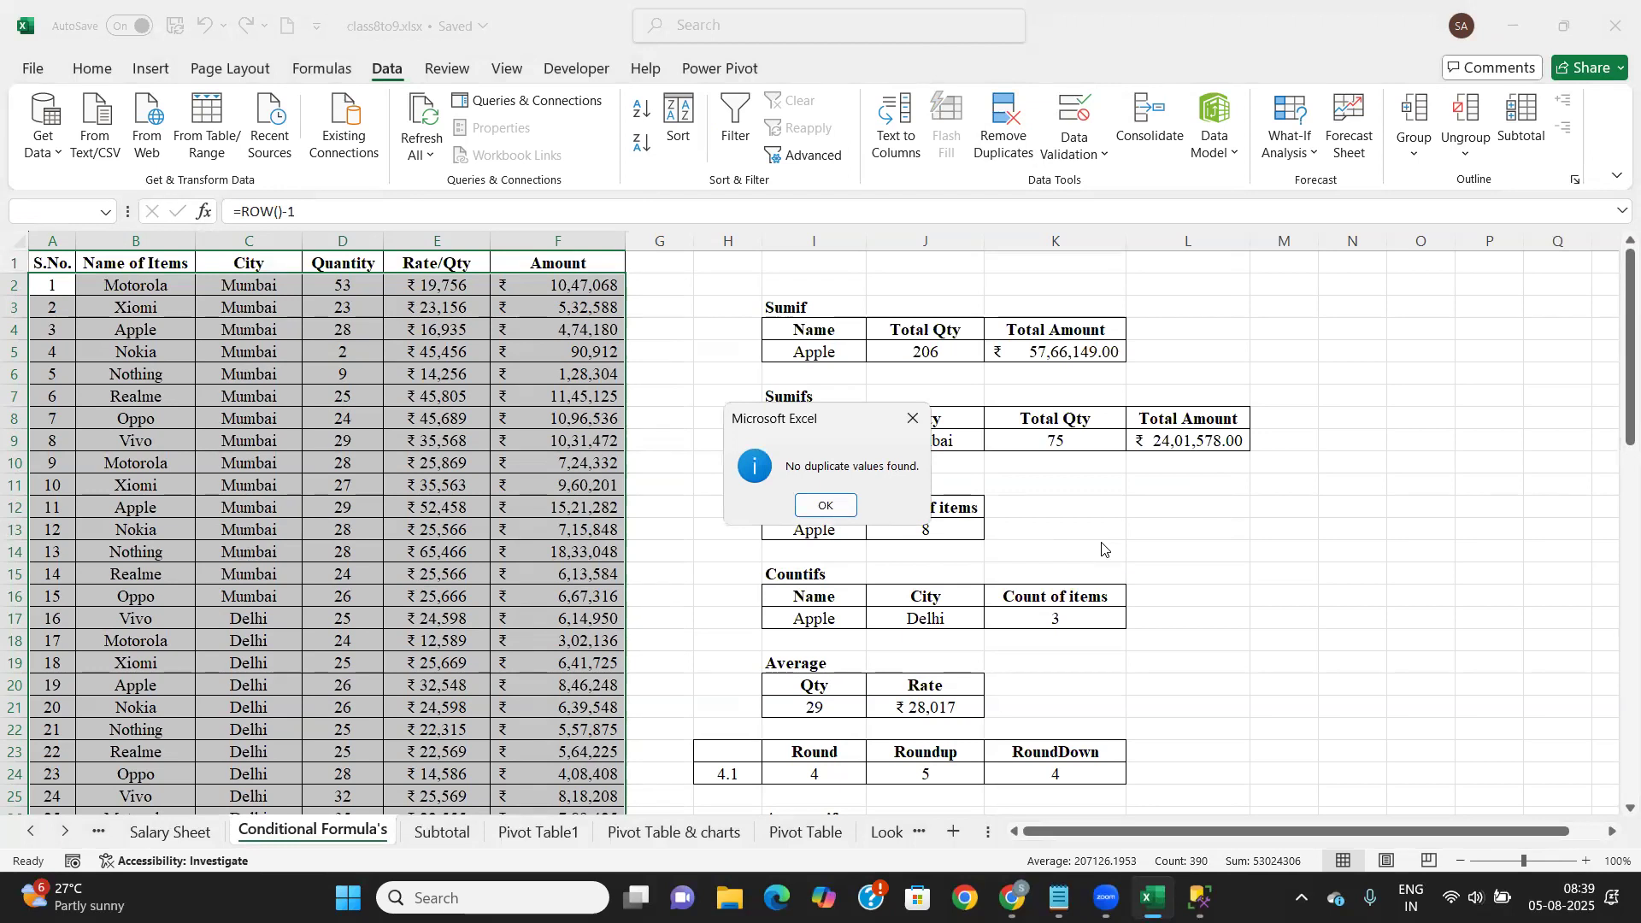
left_click(829, 508)
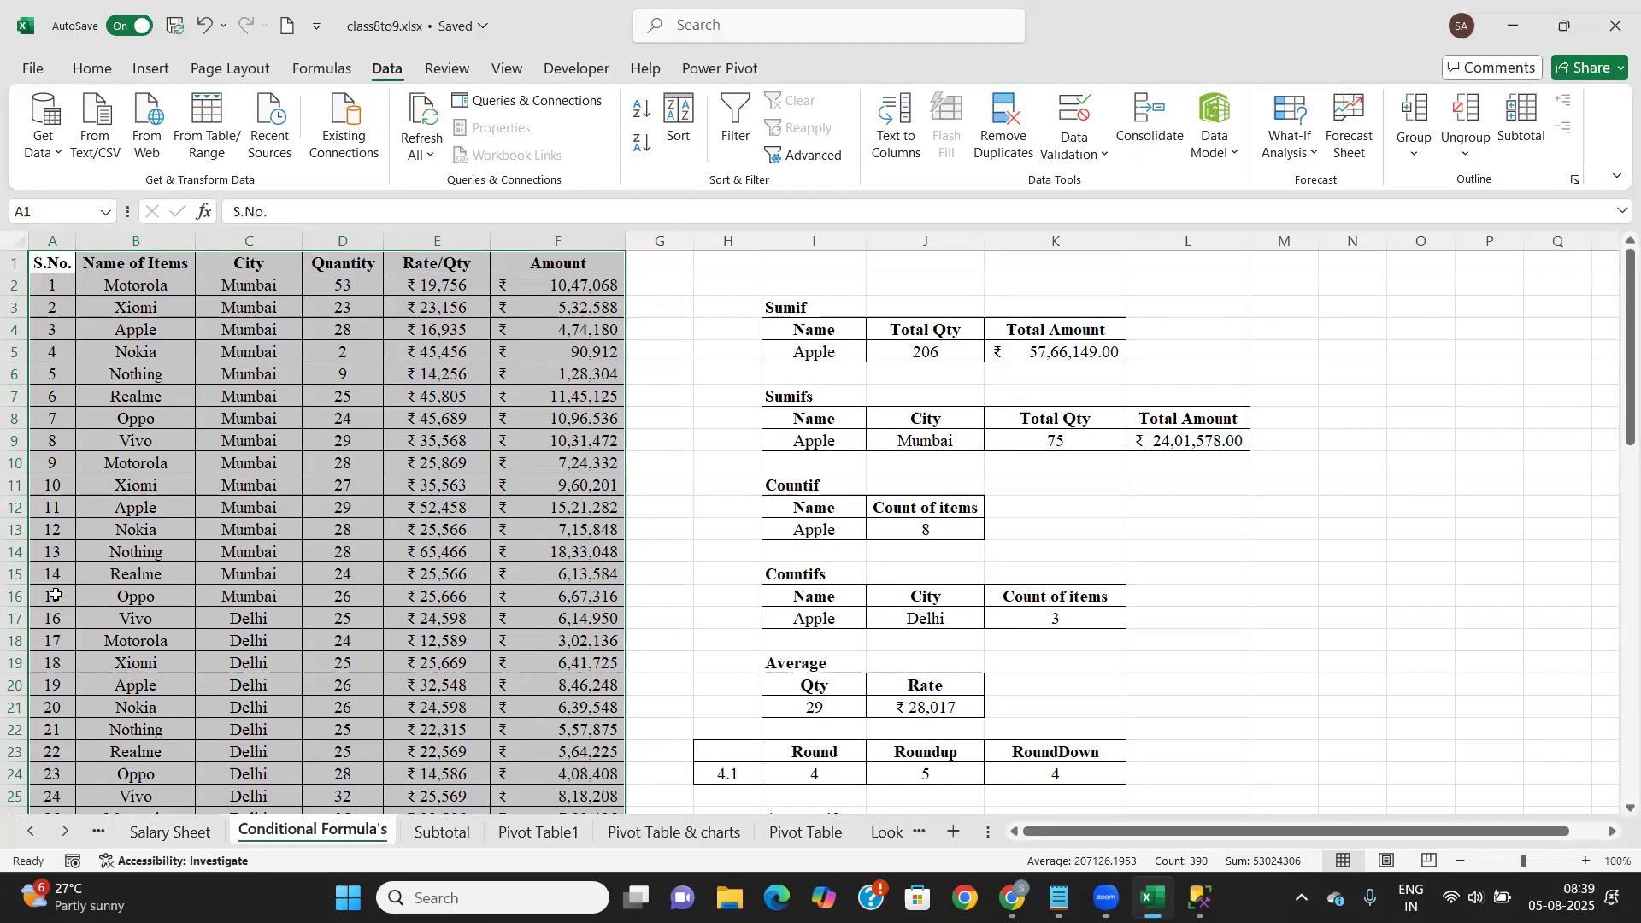
left_click(1009, 129)
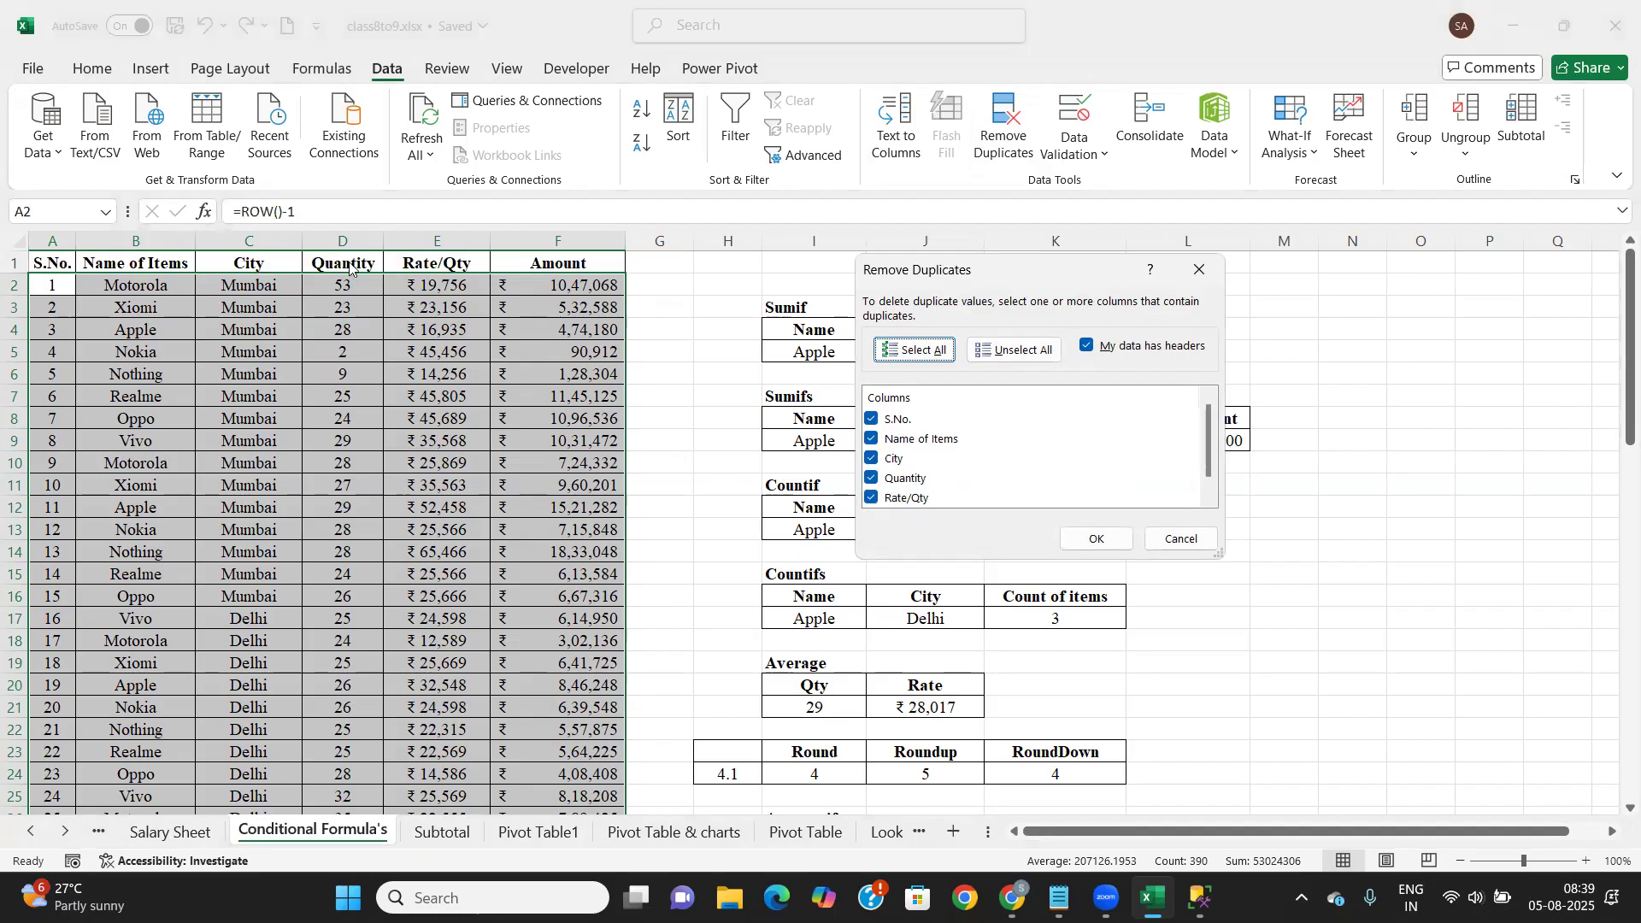
left_click(871, 420)
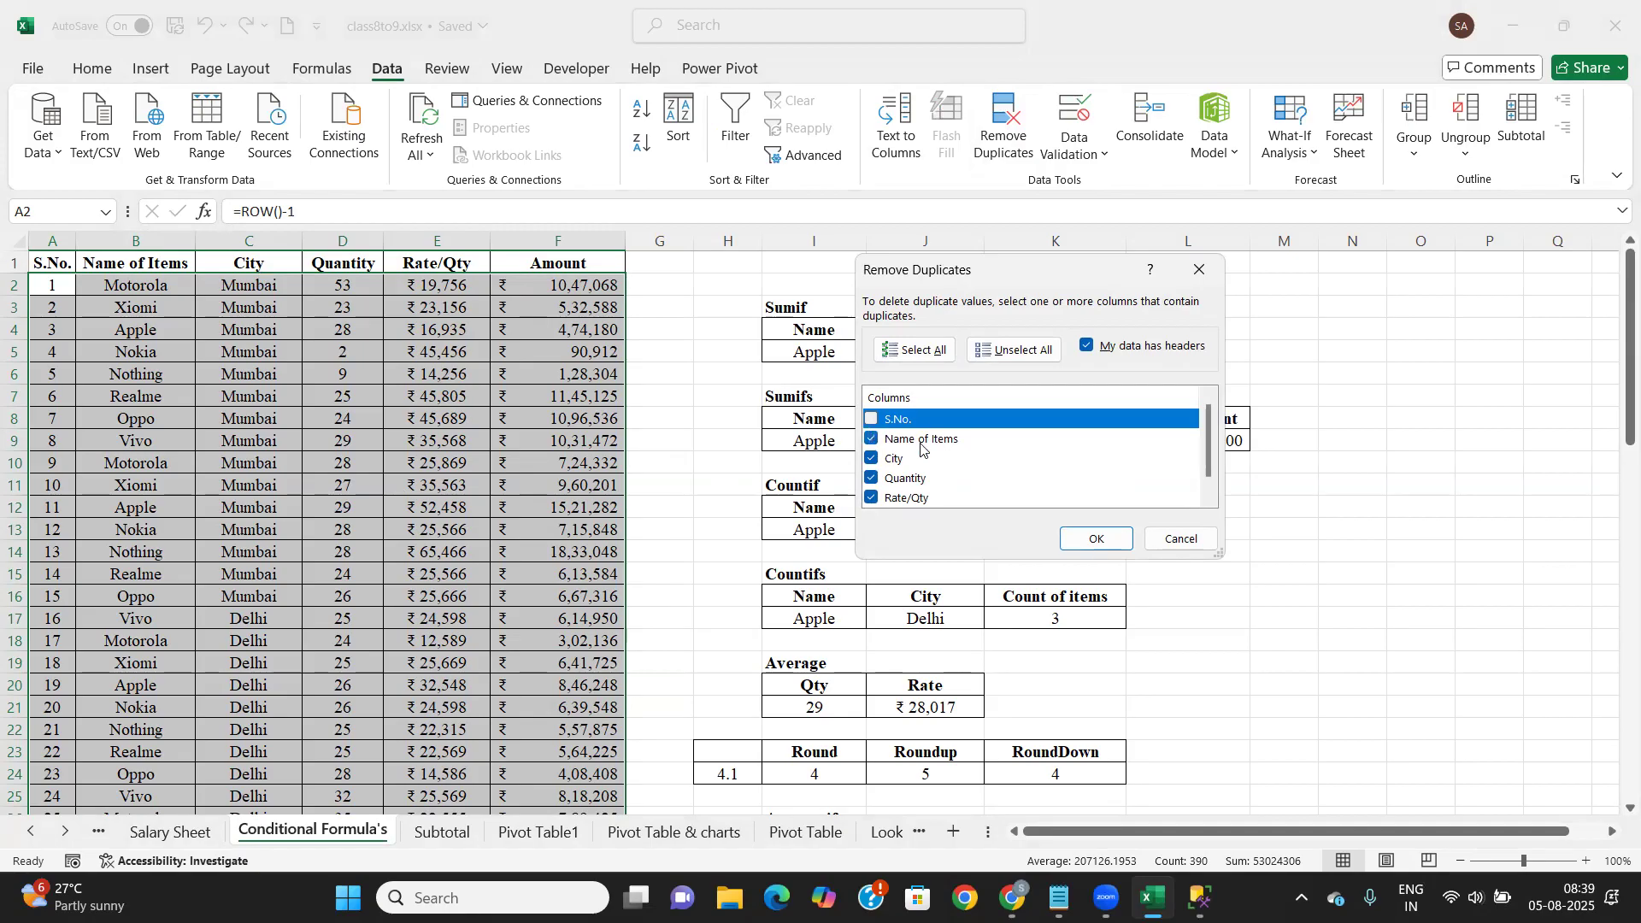
left_click(1110, 543)
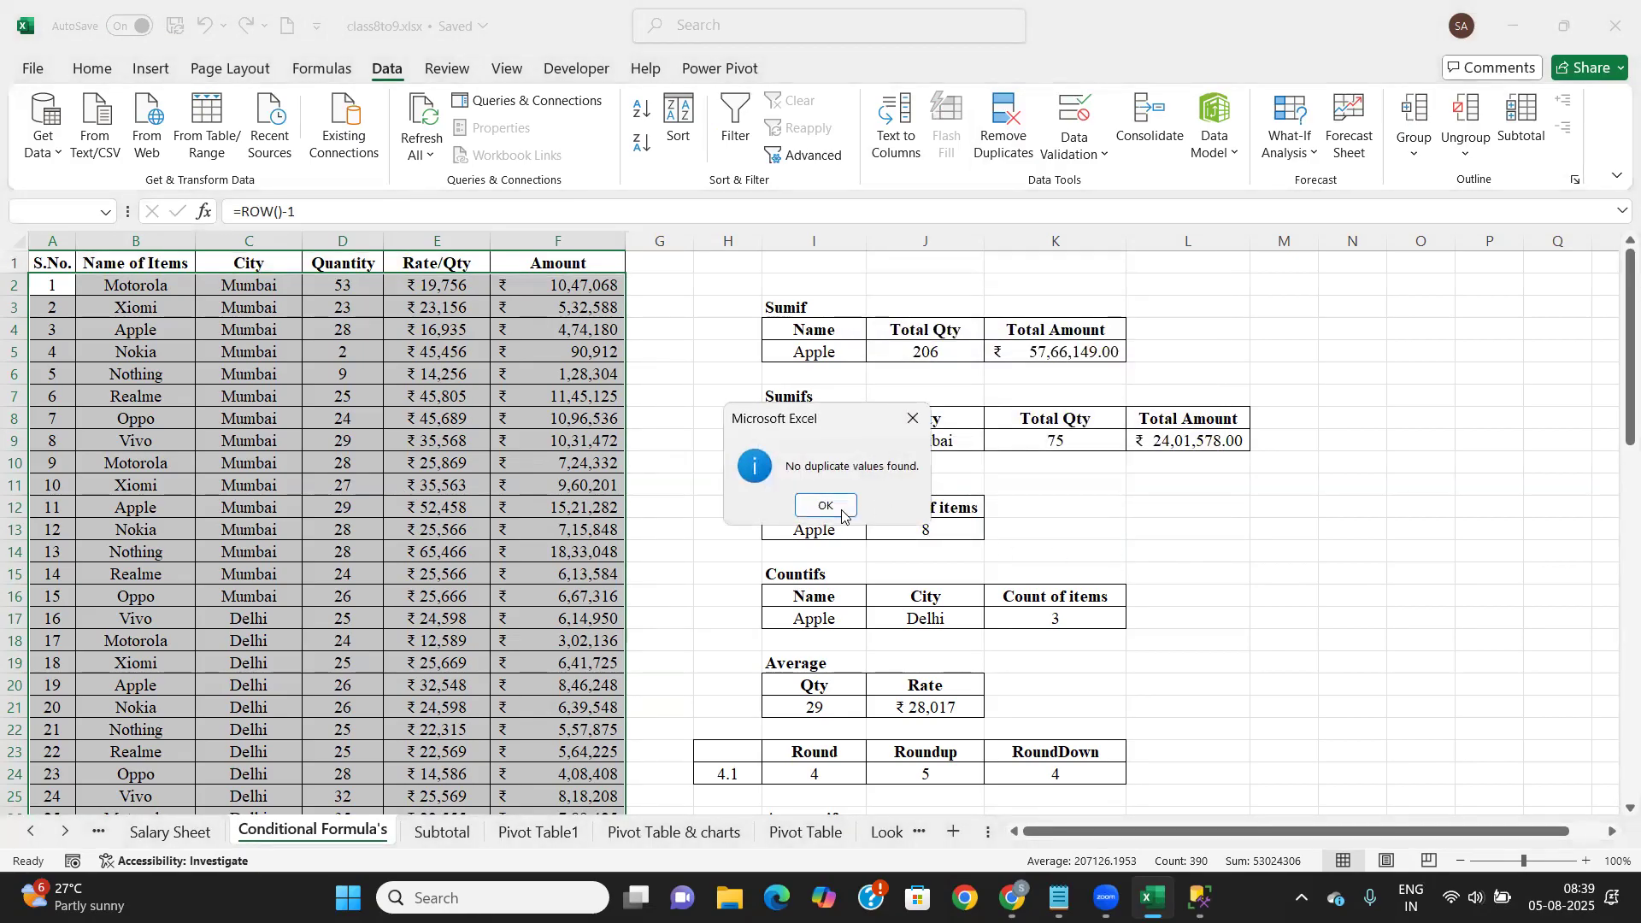
left_click(834, 505)
Insert a blank row 12 and fill serial number 11 into it
left_click(344, 549)
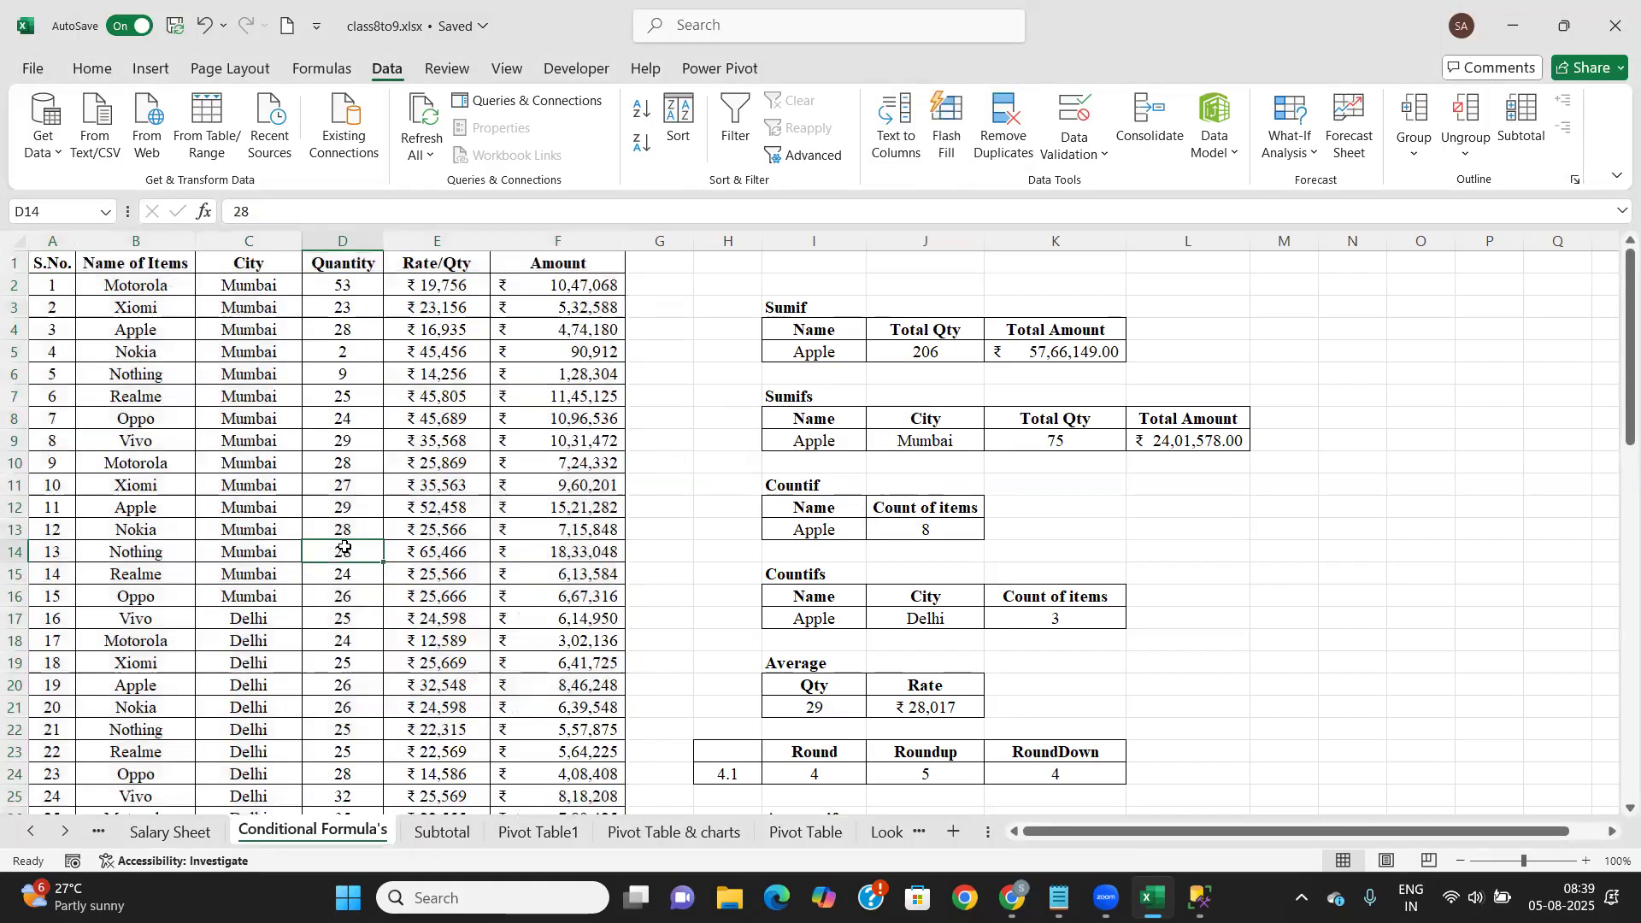
left_click_drag(33, 492, 455, 475)
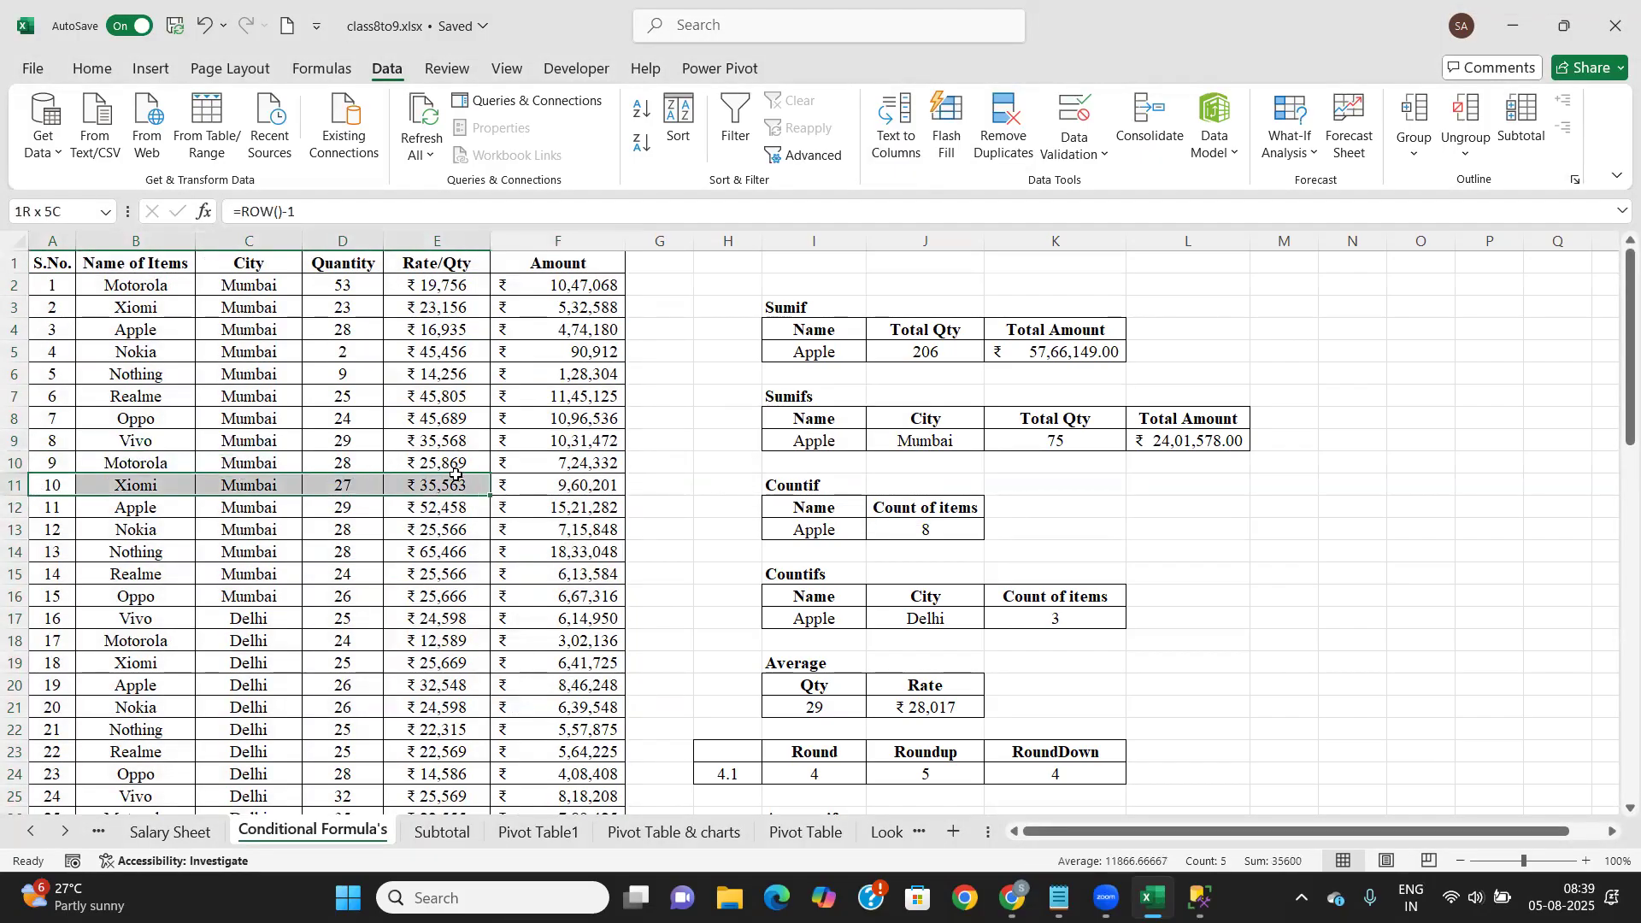
left_click(15, 507)
key("ctrl+shift+plus")
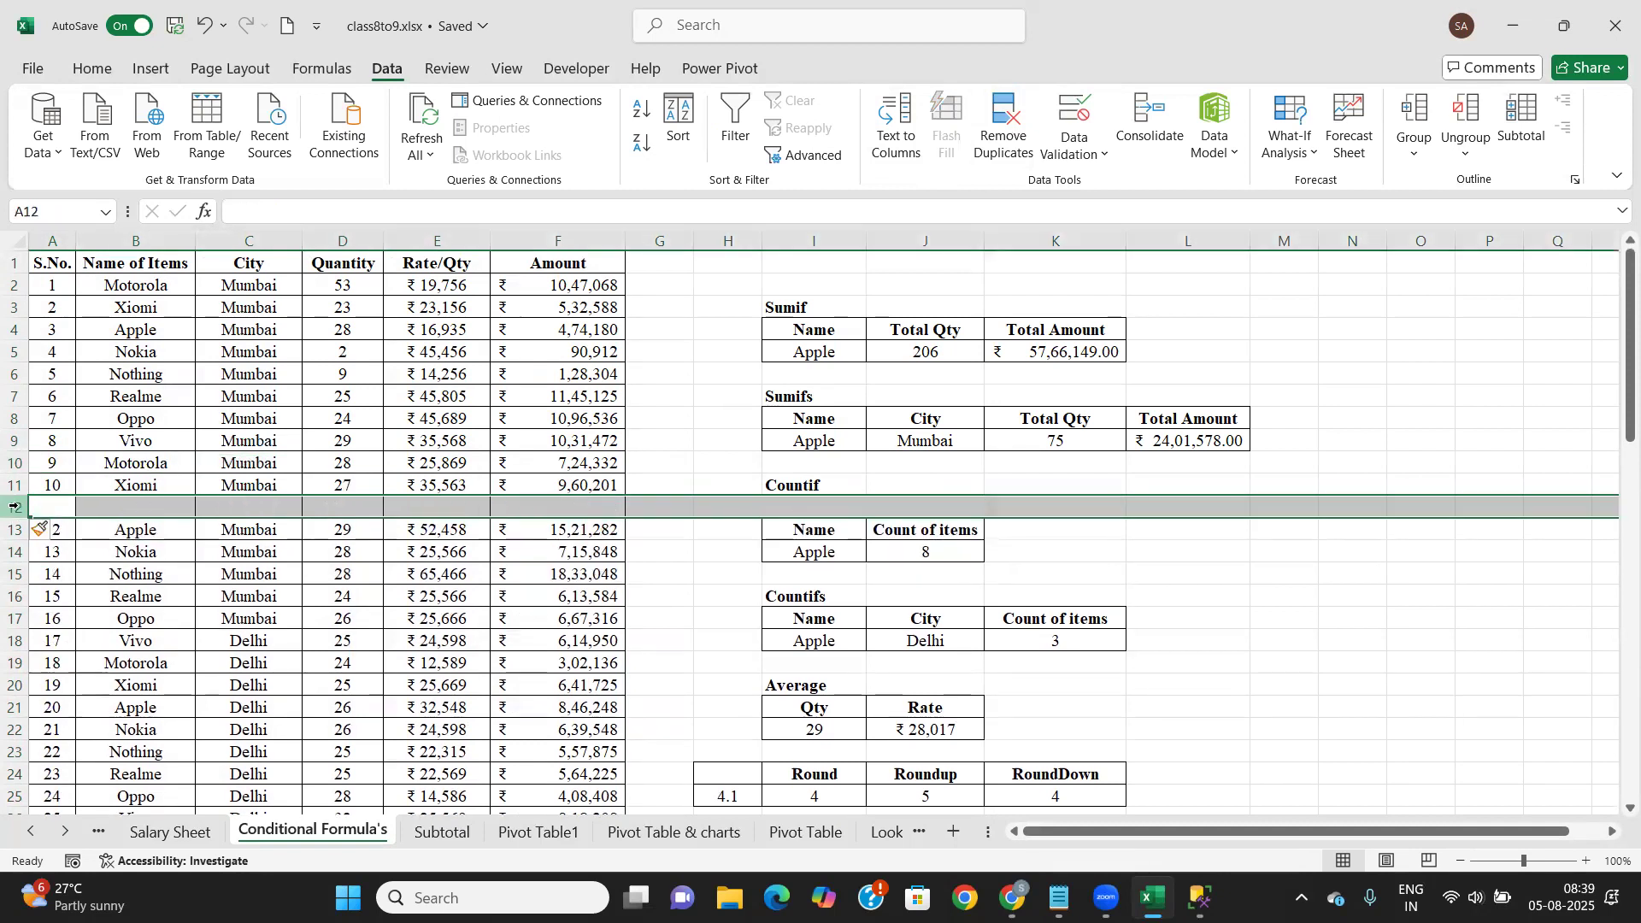
left_click(70, 486)
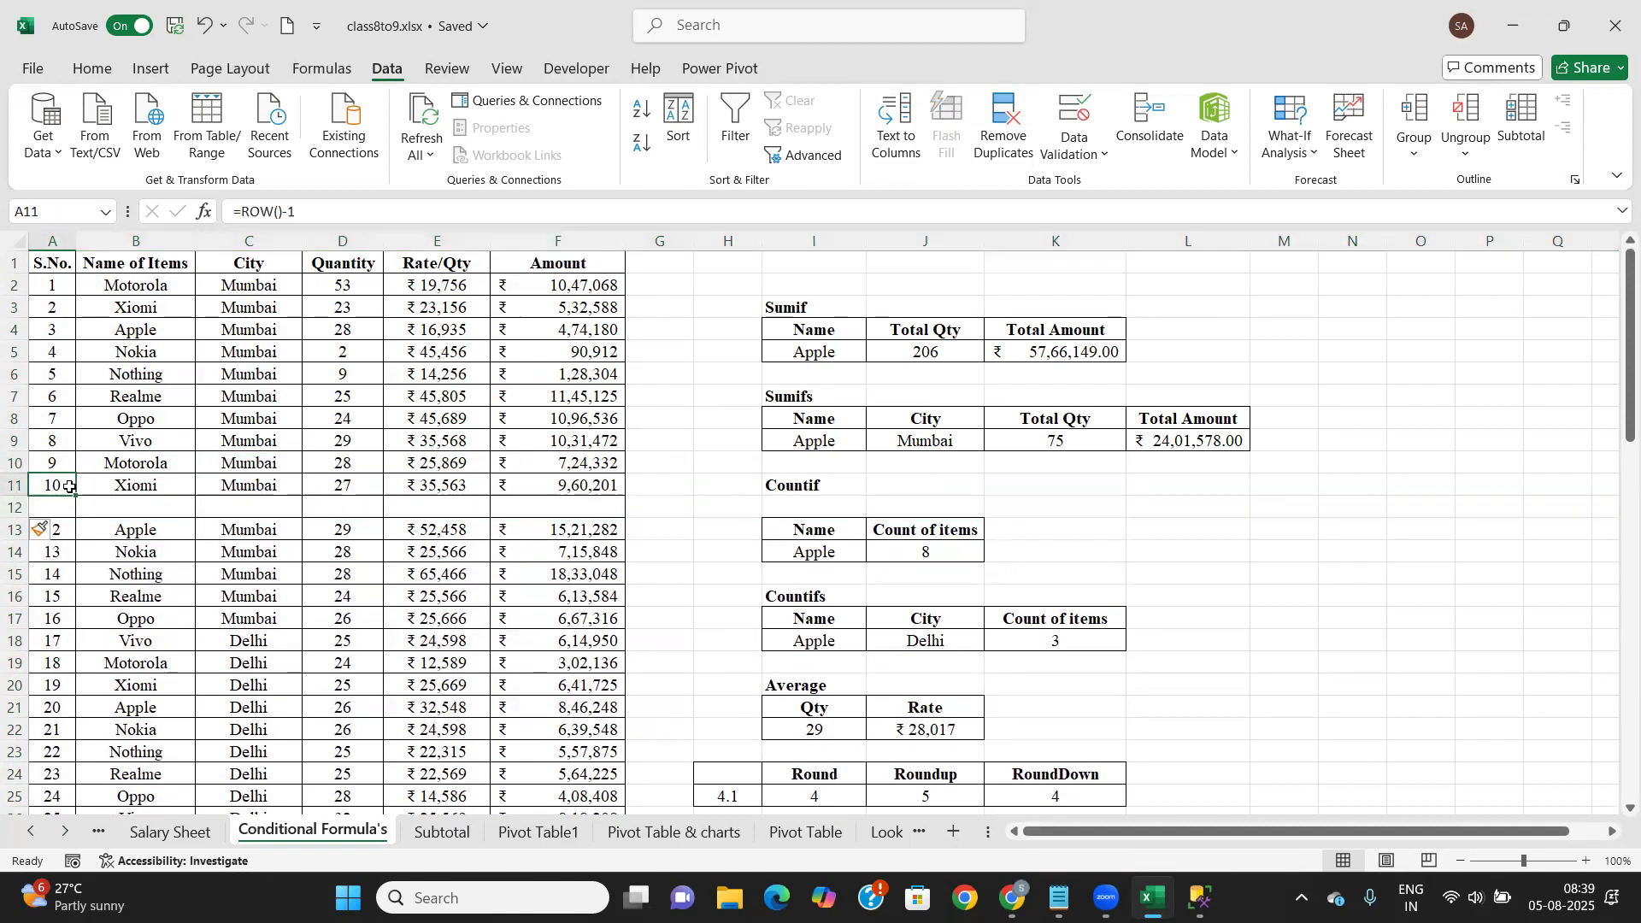
left_click_drag(70, 486, 547, 484)
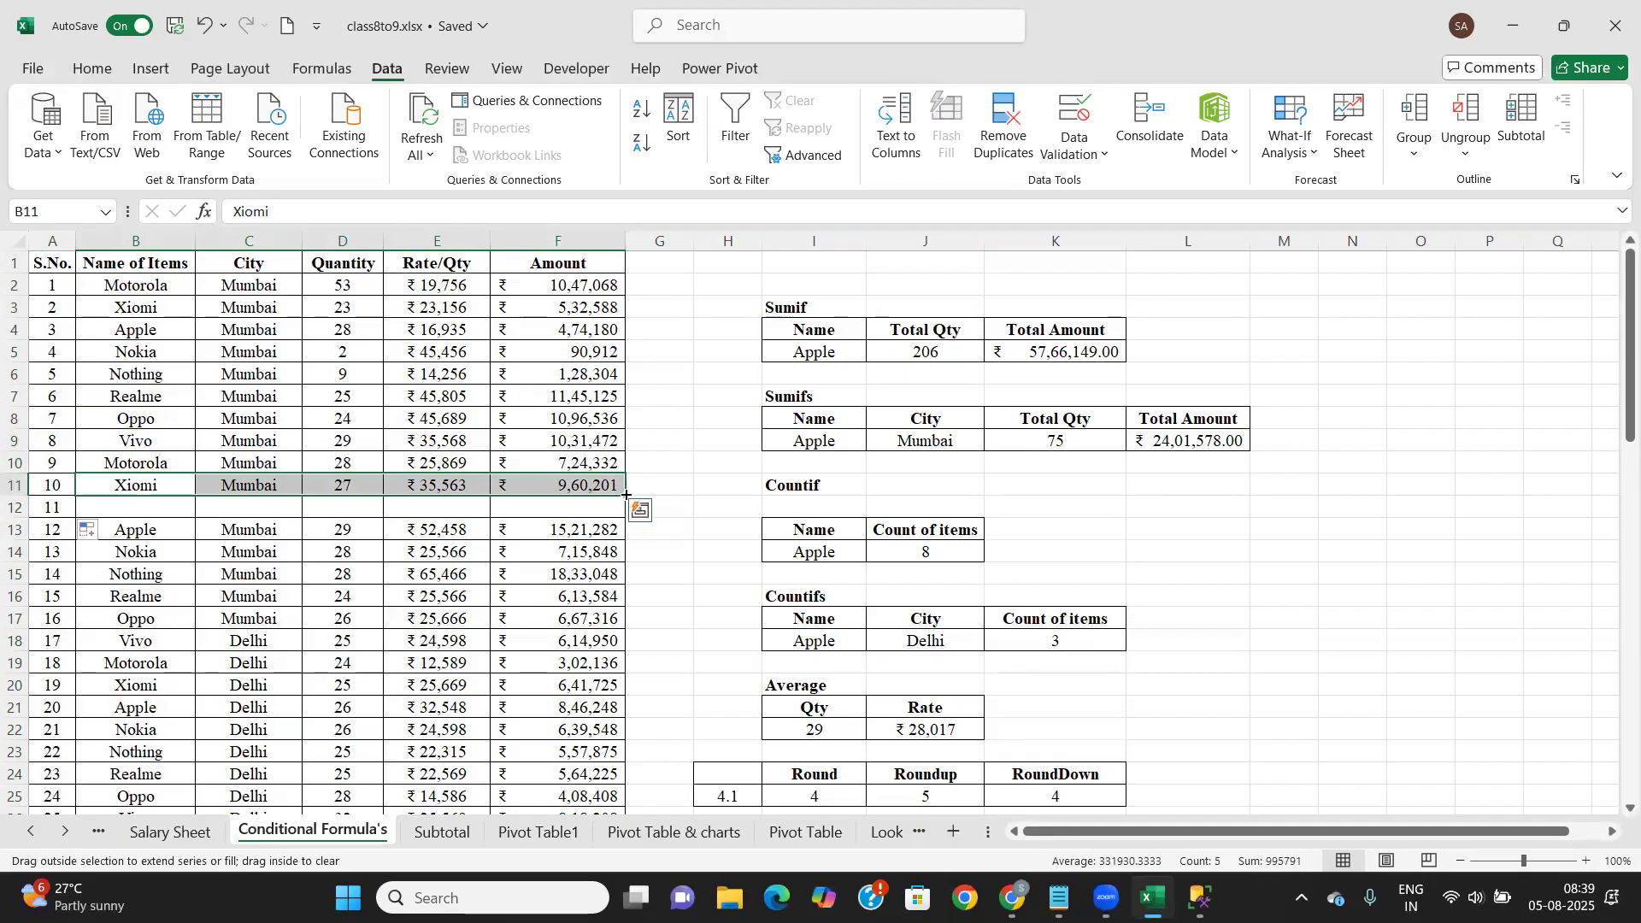
Copy the Xiomi row's details into the new row 12
key("ctrl+c")
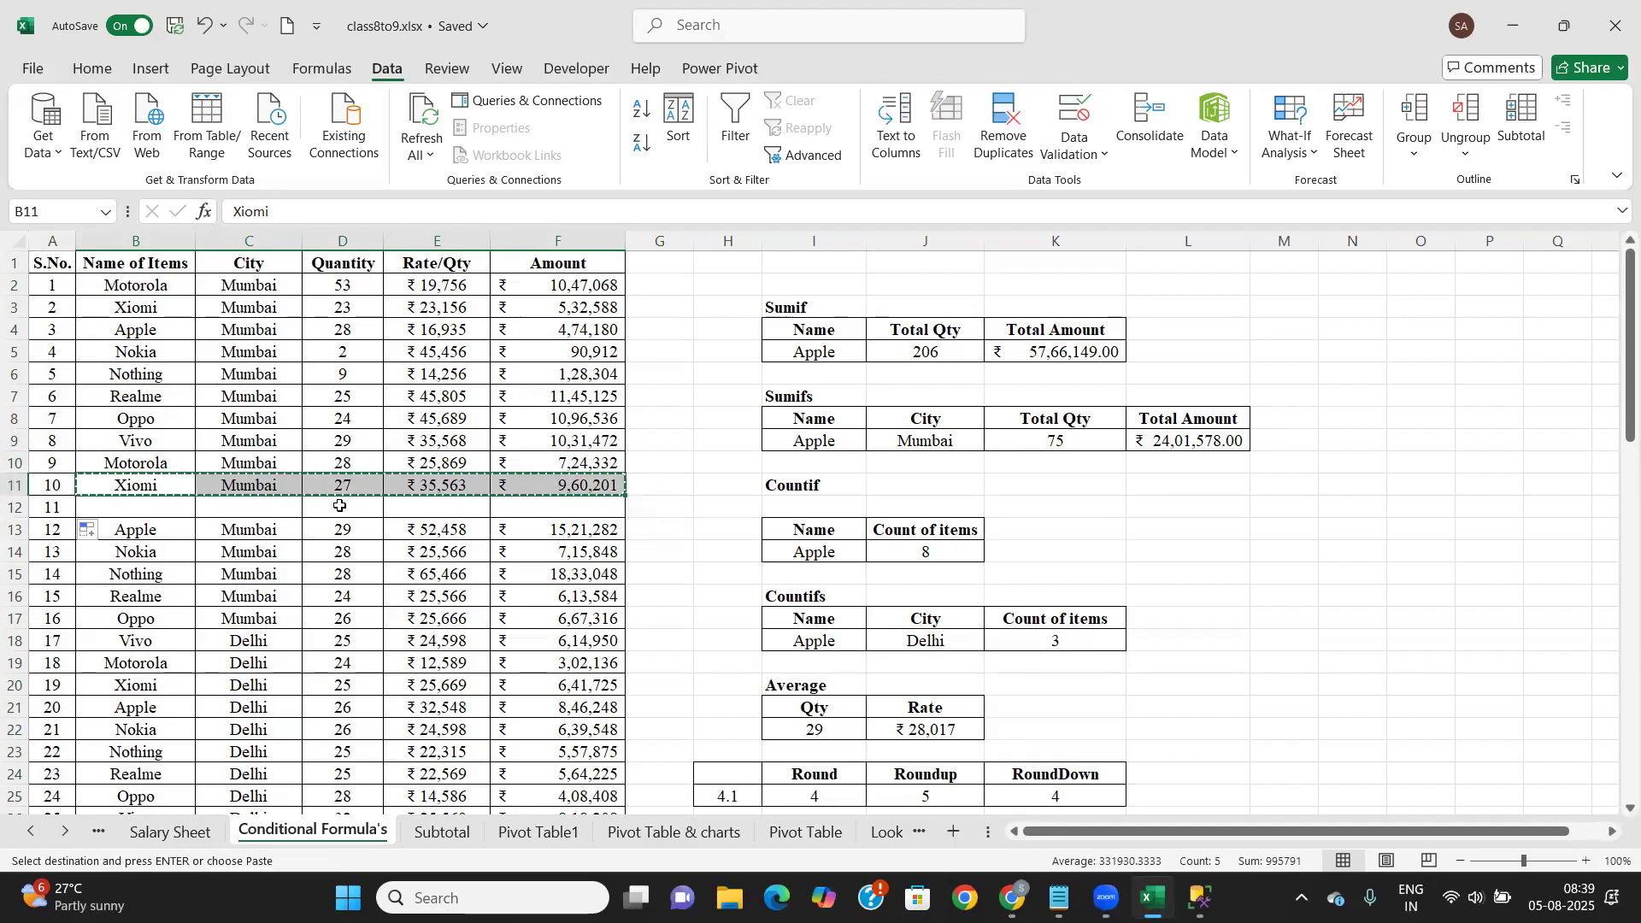
key("ctrl")
left_click(153, 506)
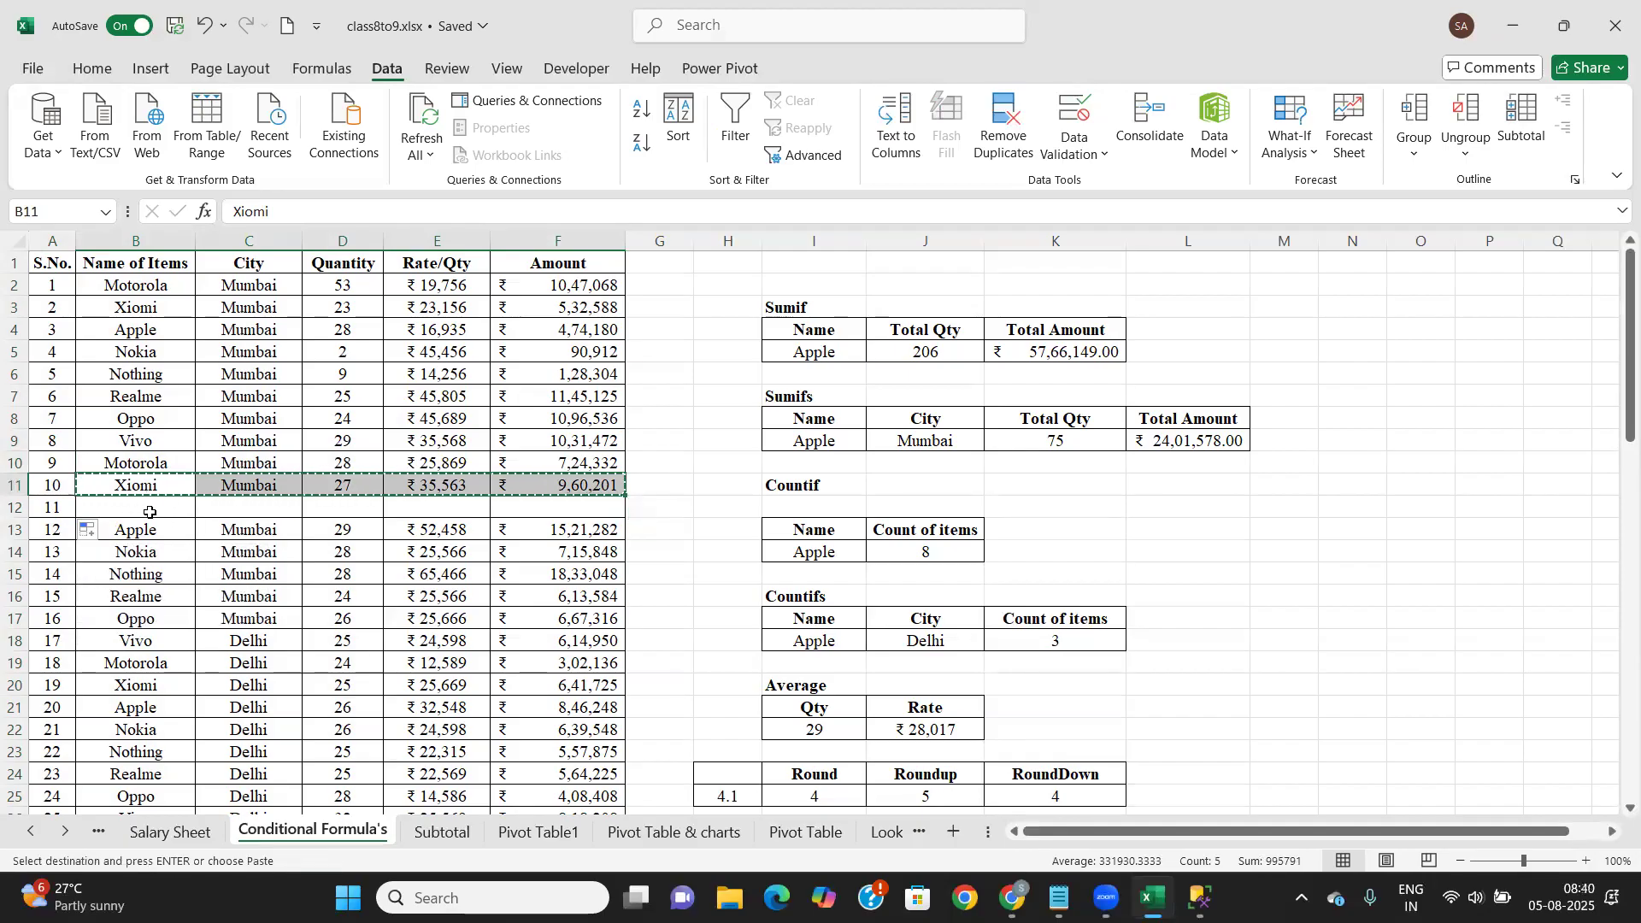
left_click(150, 510)
key("ctrl+v")
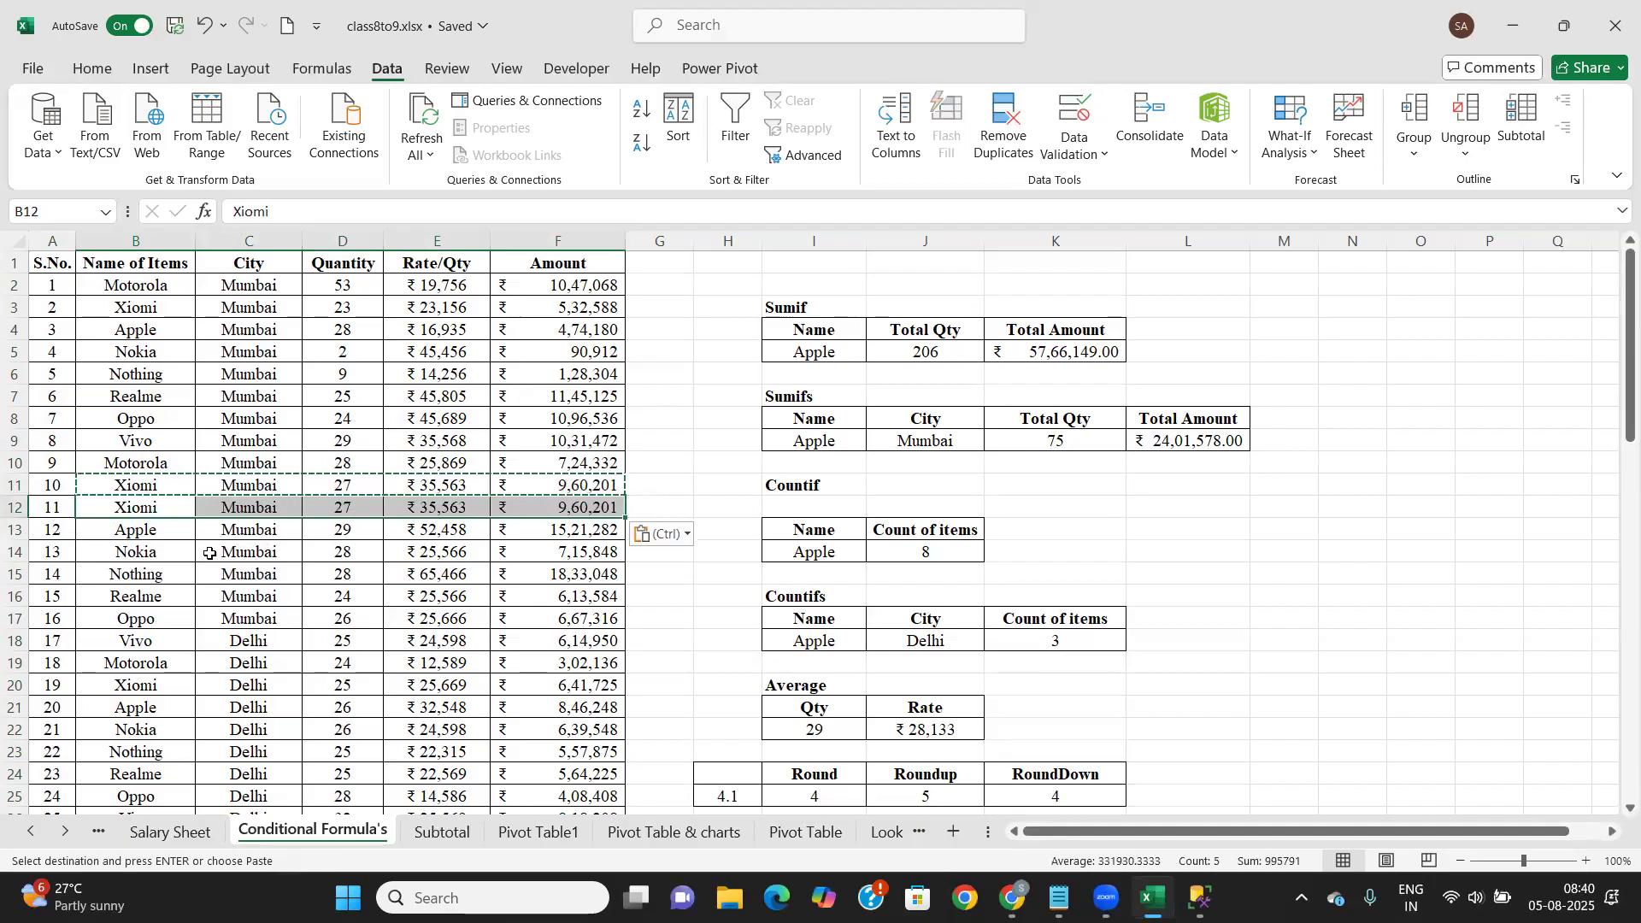
left_click(236, 588)
key("Escape")
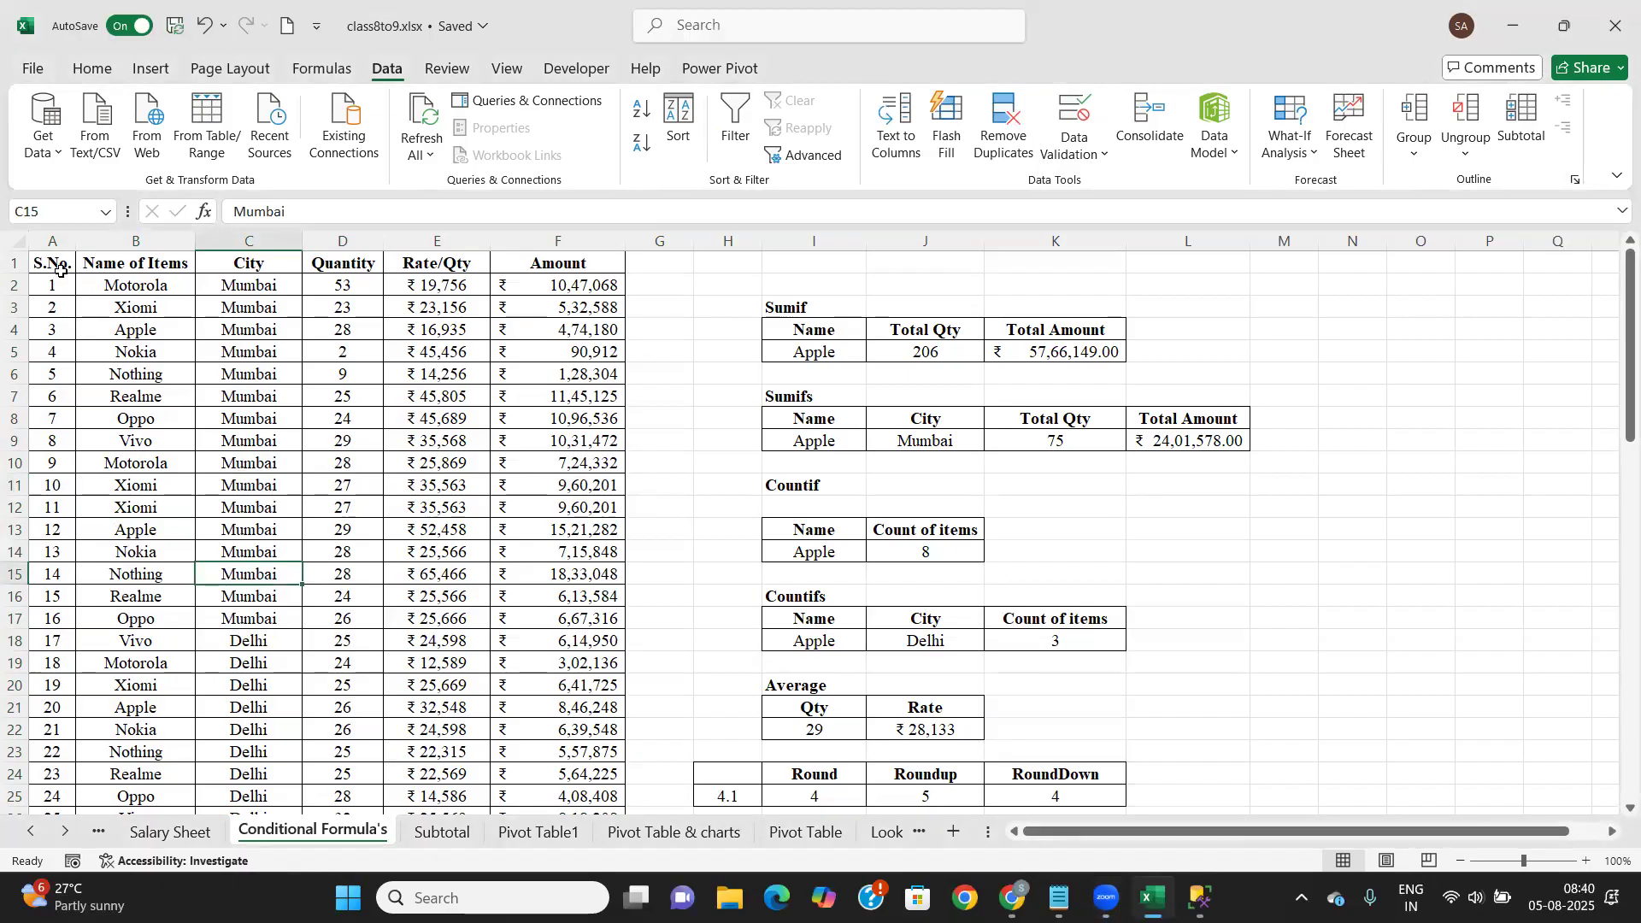
Select the whole inventory table A1:F66 and bring up Remove Duplicates
left_click_drag(53, 265, 566, 733)
scroll(472, 557, "up", 8)
scroll(473, 557, "up", 6)
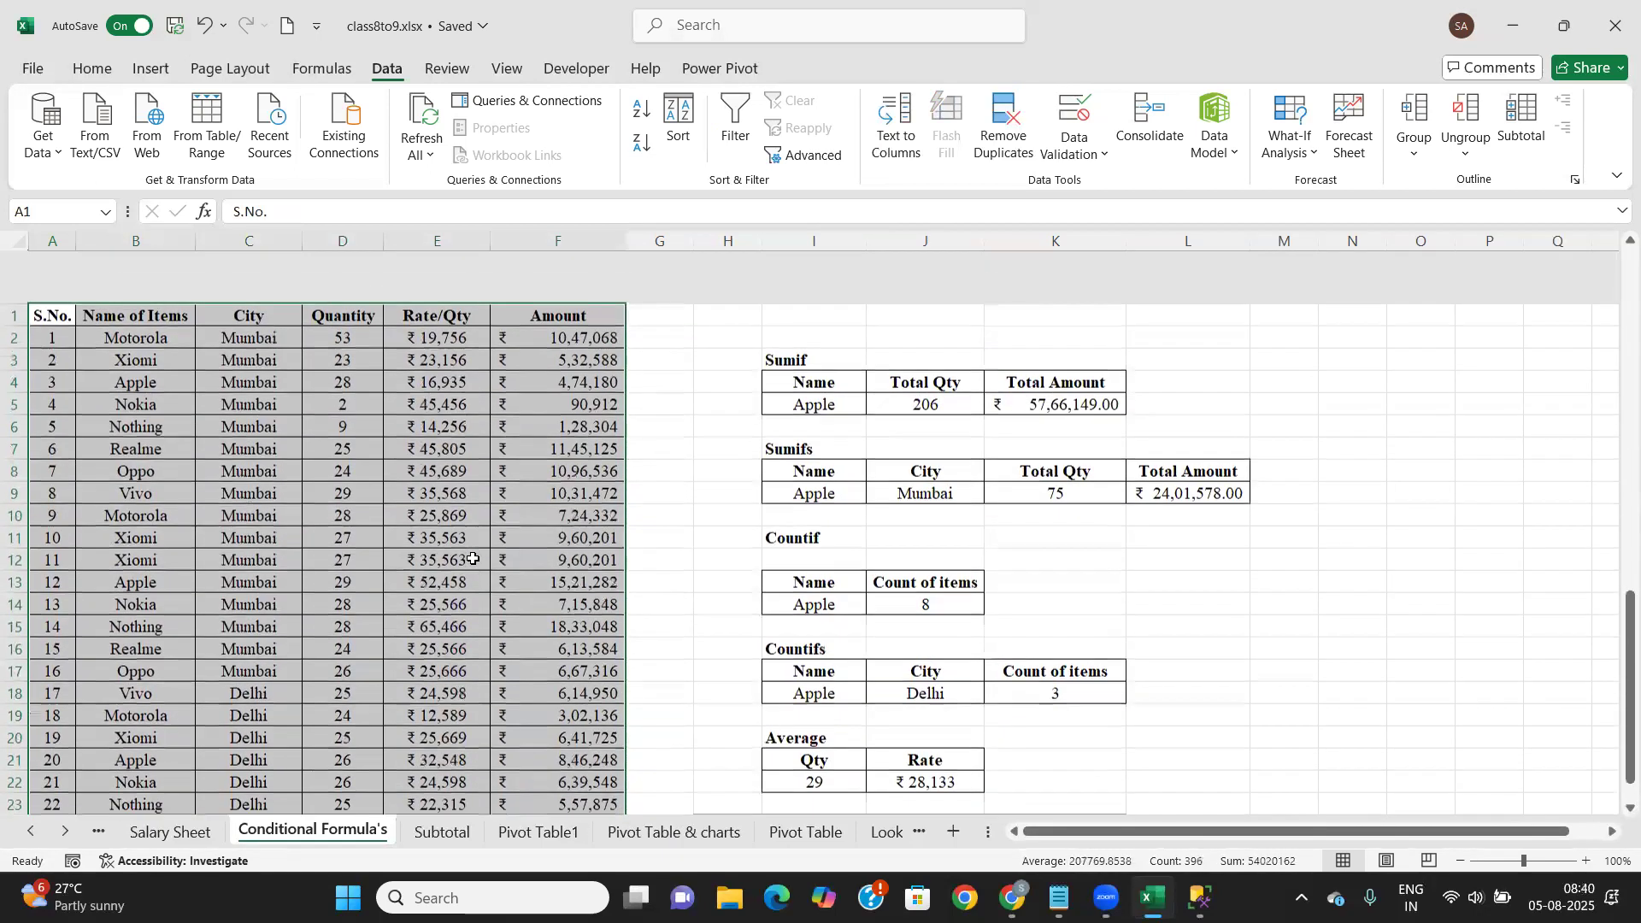
left_click(998, 117)
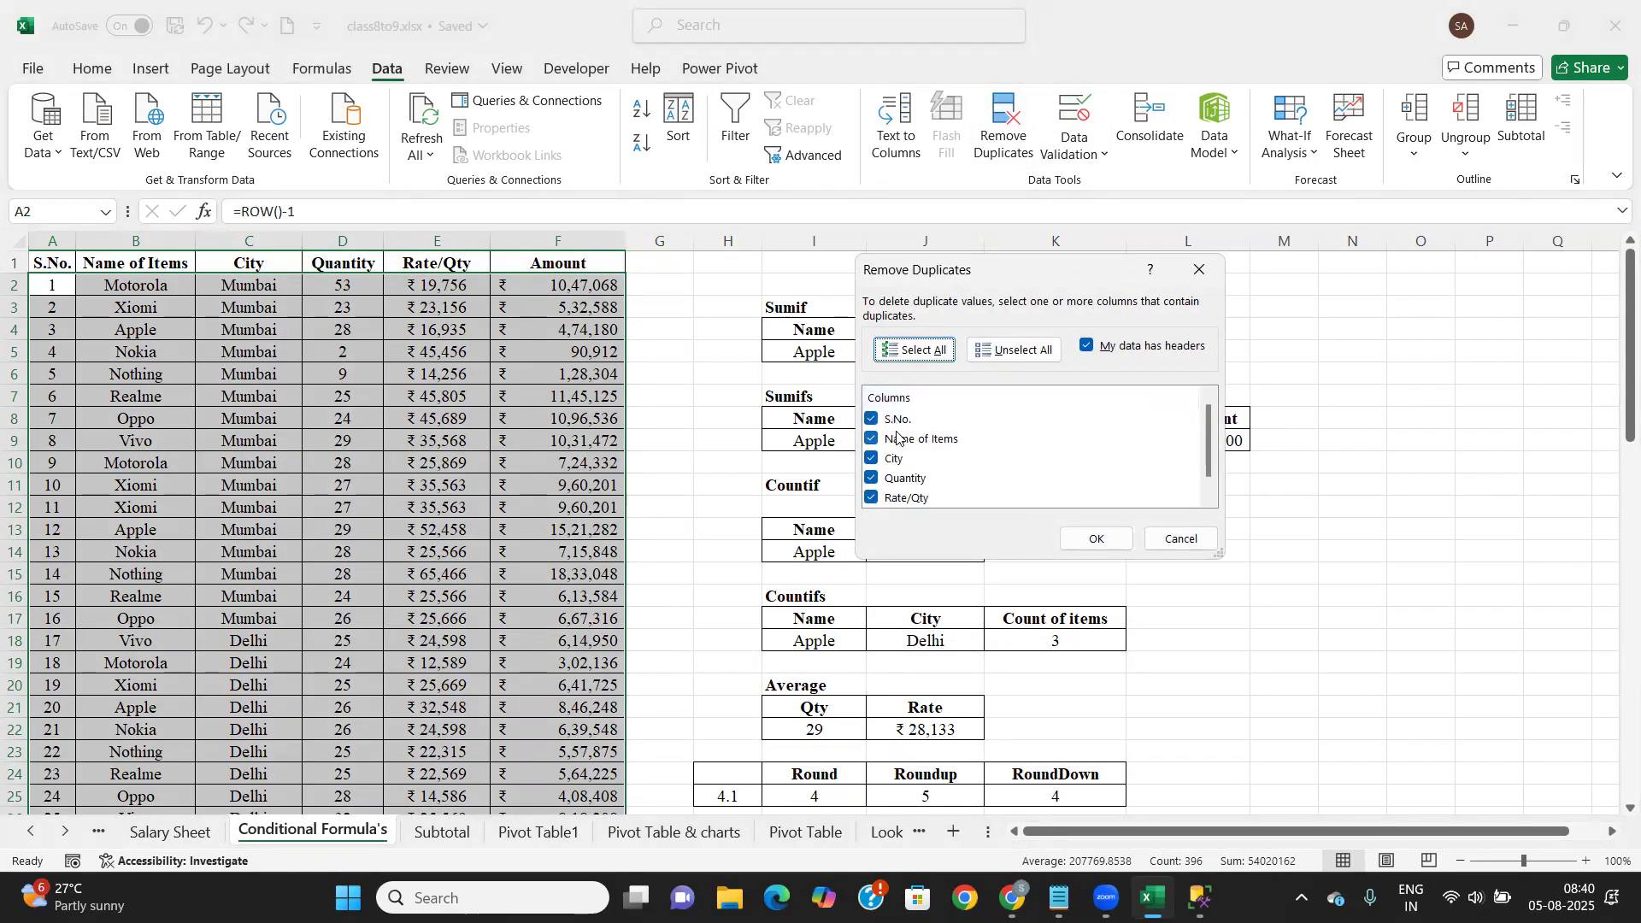
Run Remove Duplicates on all columns, then rerun it without S.No. to delete the duplicate Xiomi row
left_click(1092, 539)
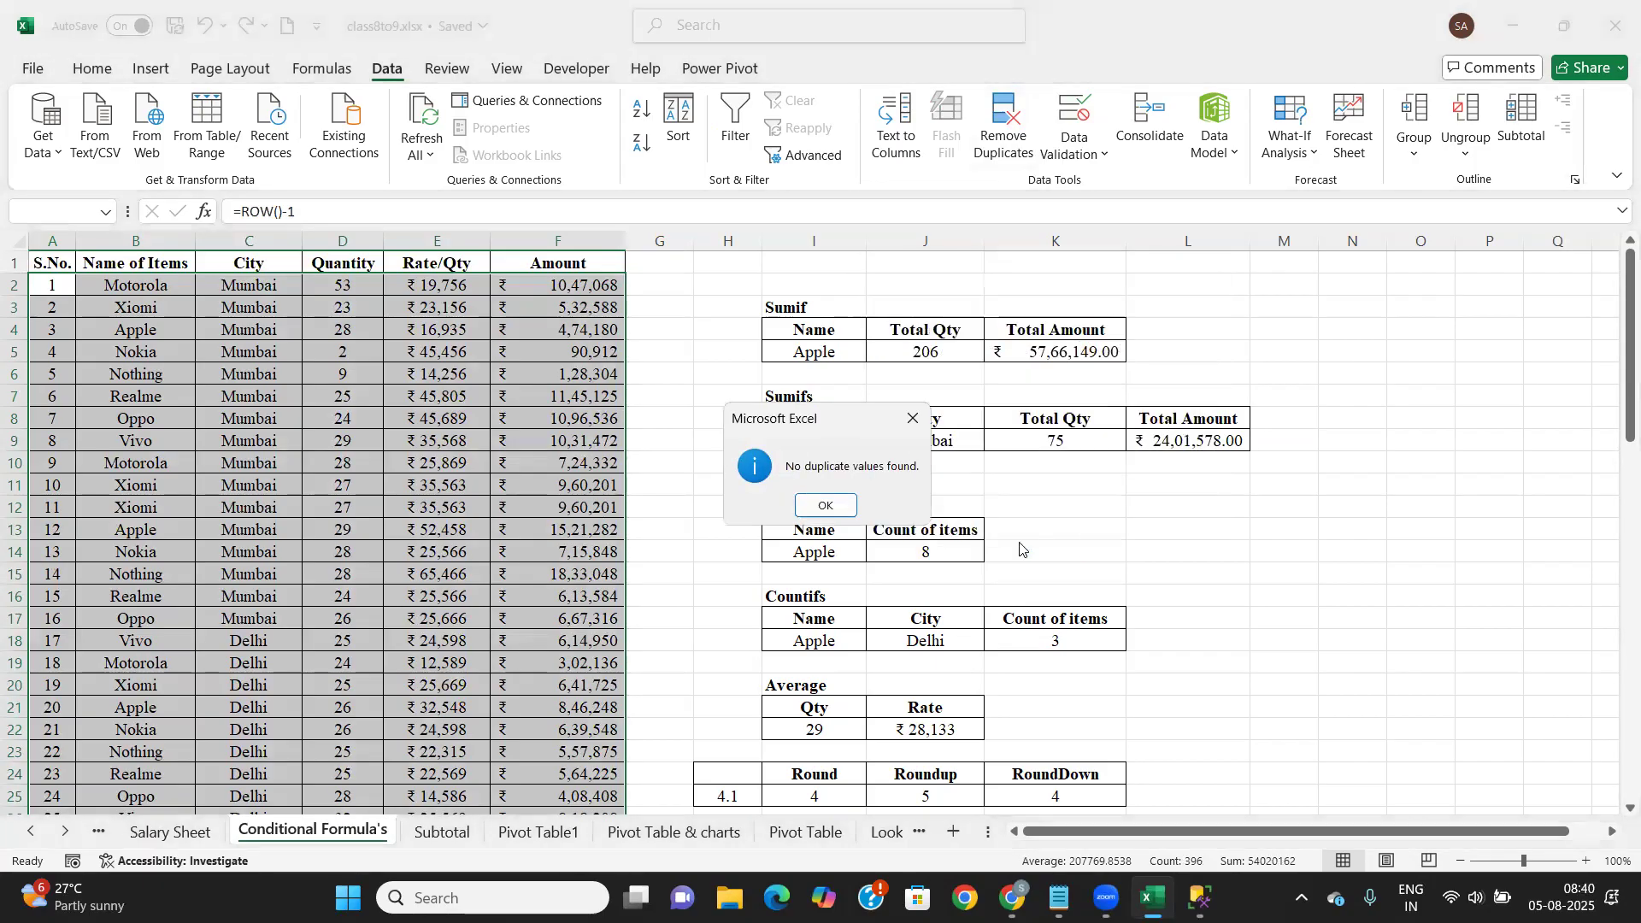
left_click(826, 506)
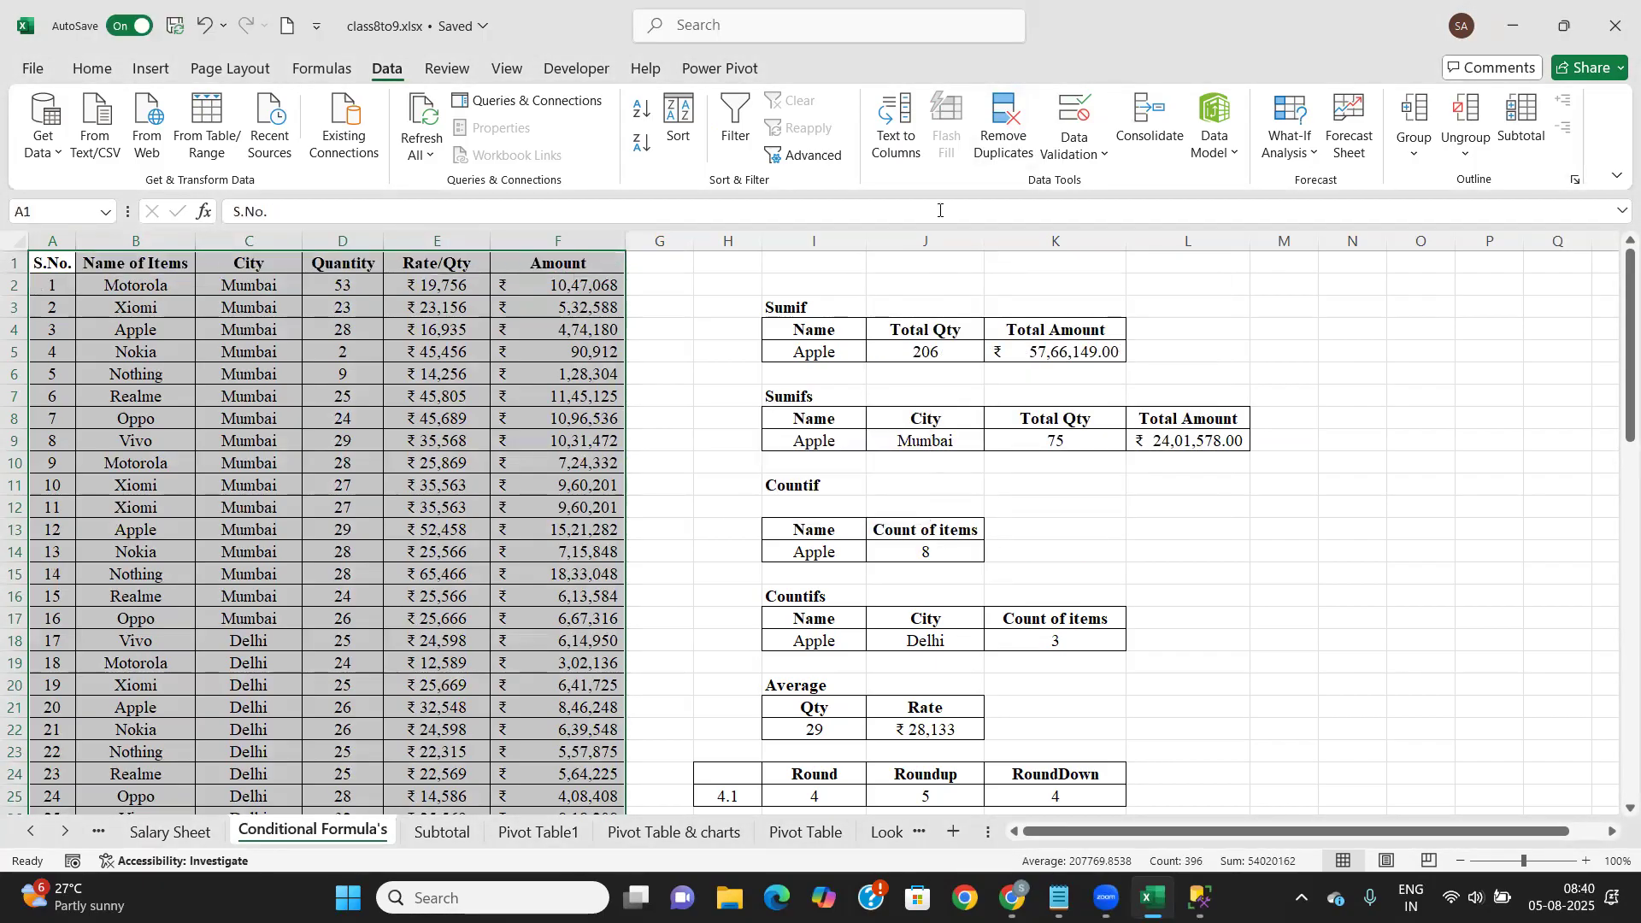
left_click(1003, 128)
left_click(872, 418)
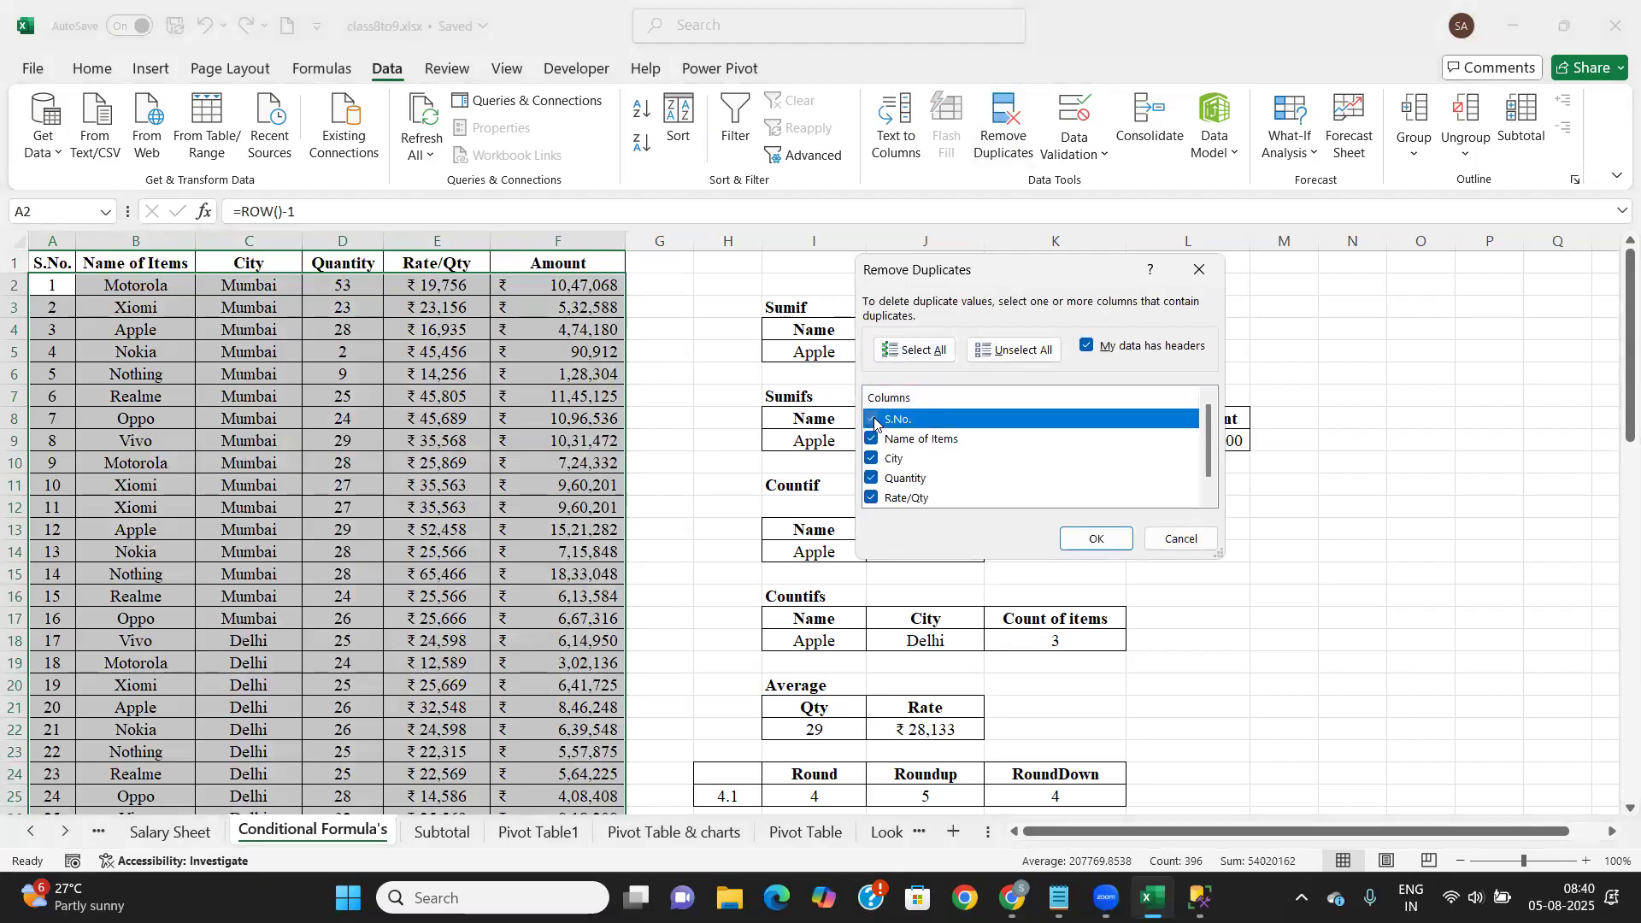
left_click(1101, 542)
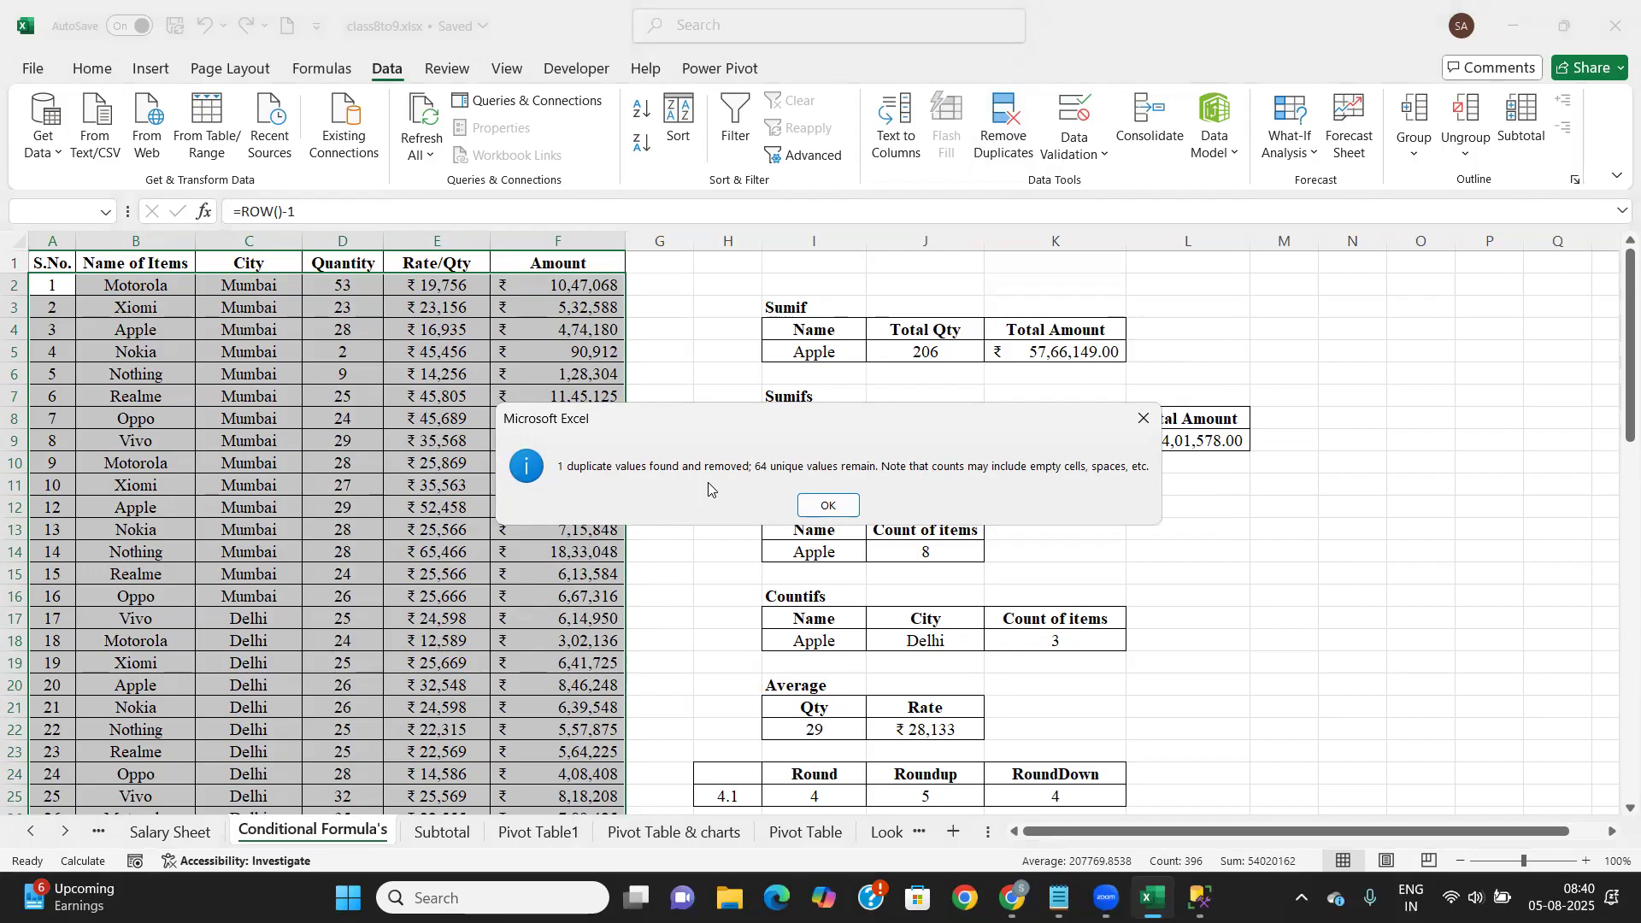
left_click(824, 507)
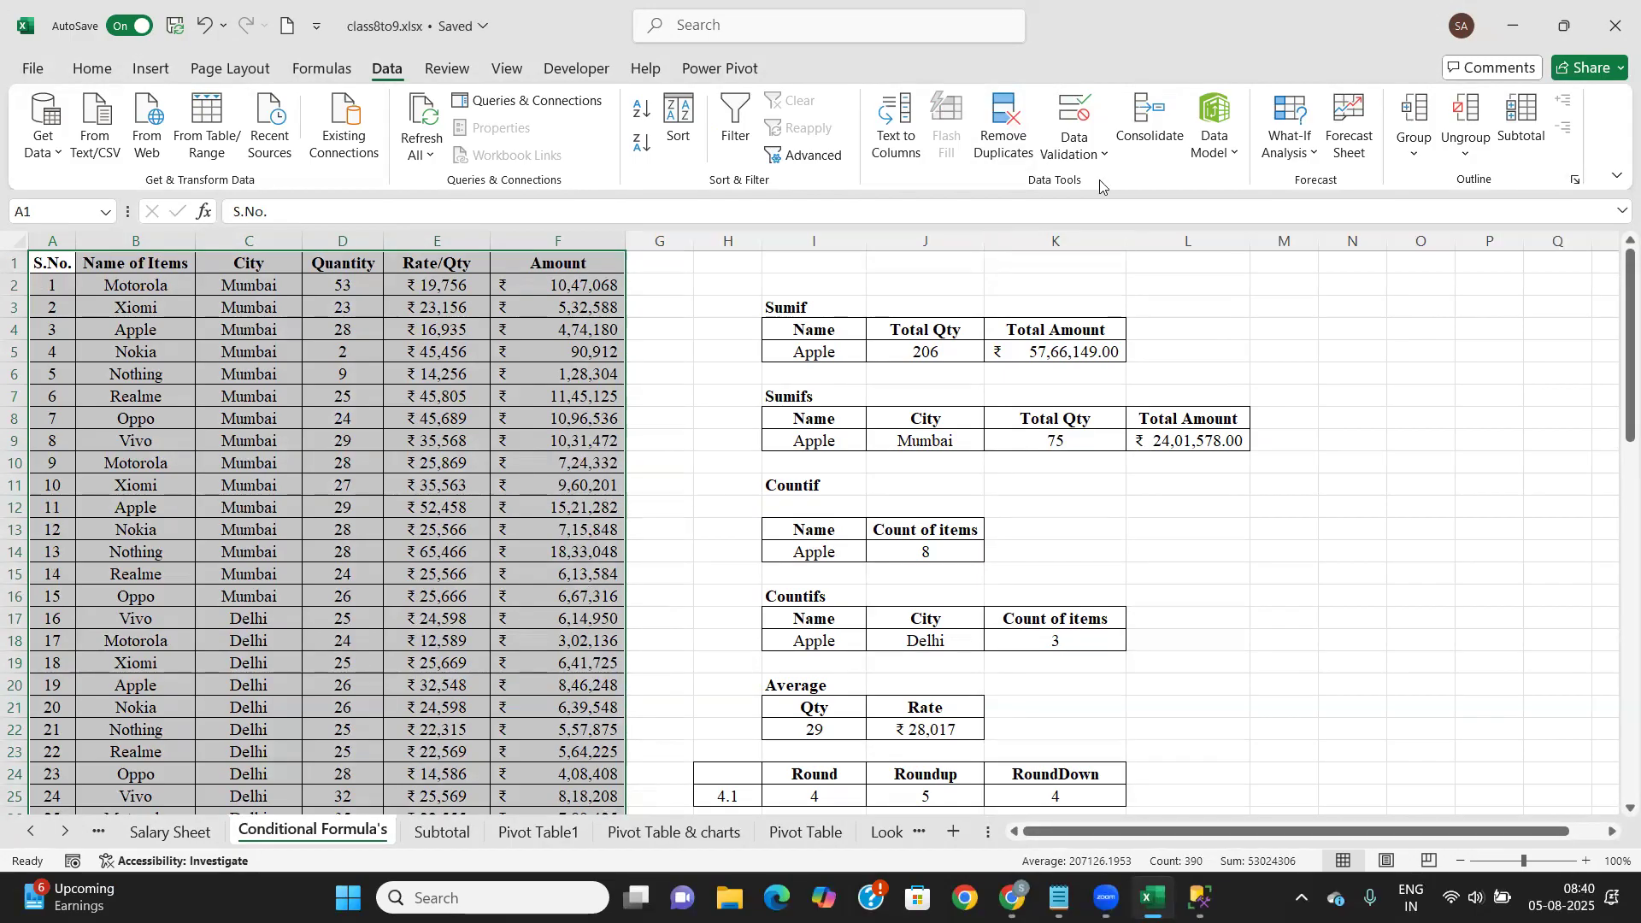
Remove rows duplicated in Name of Items, City and Quantity only
left_click(1003, 139)
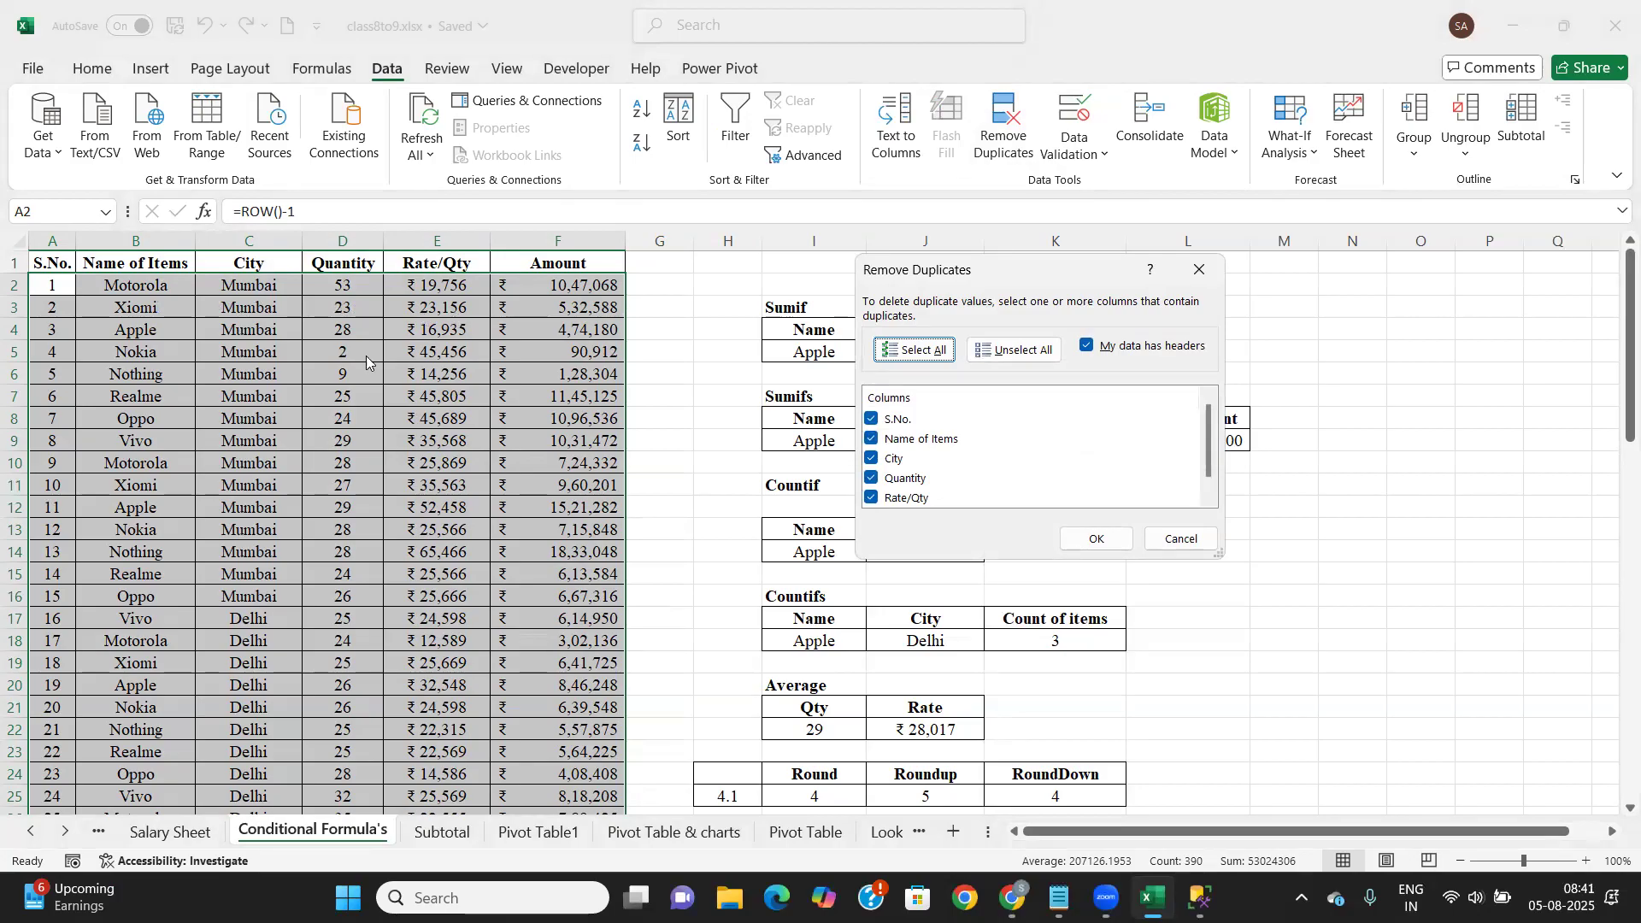
left_click(1009, 353)
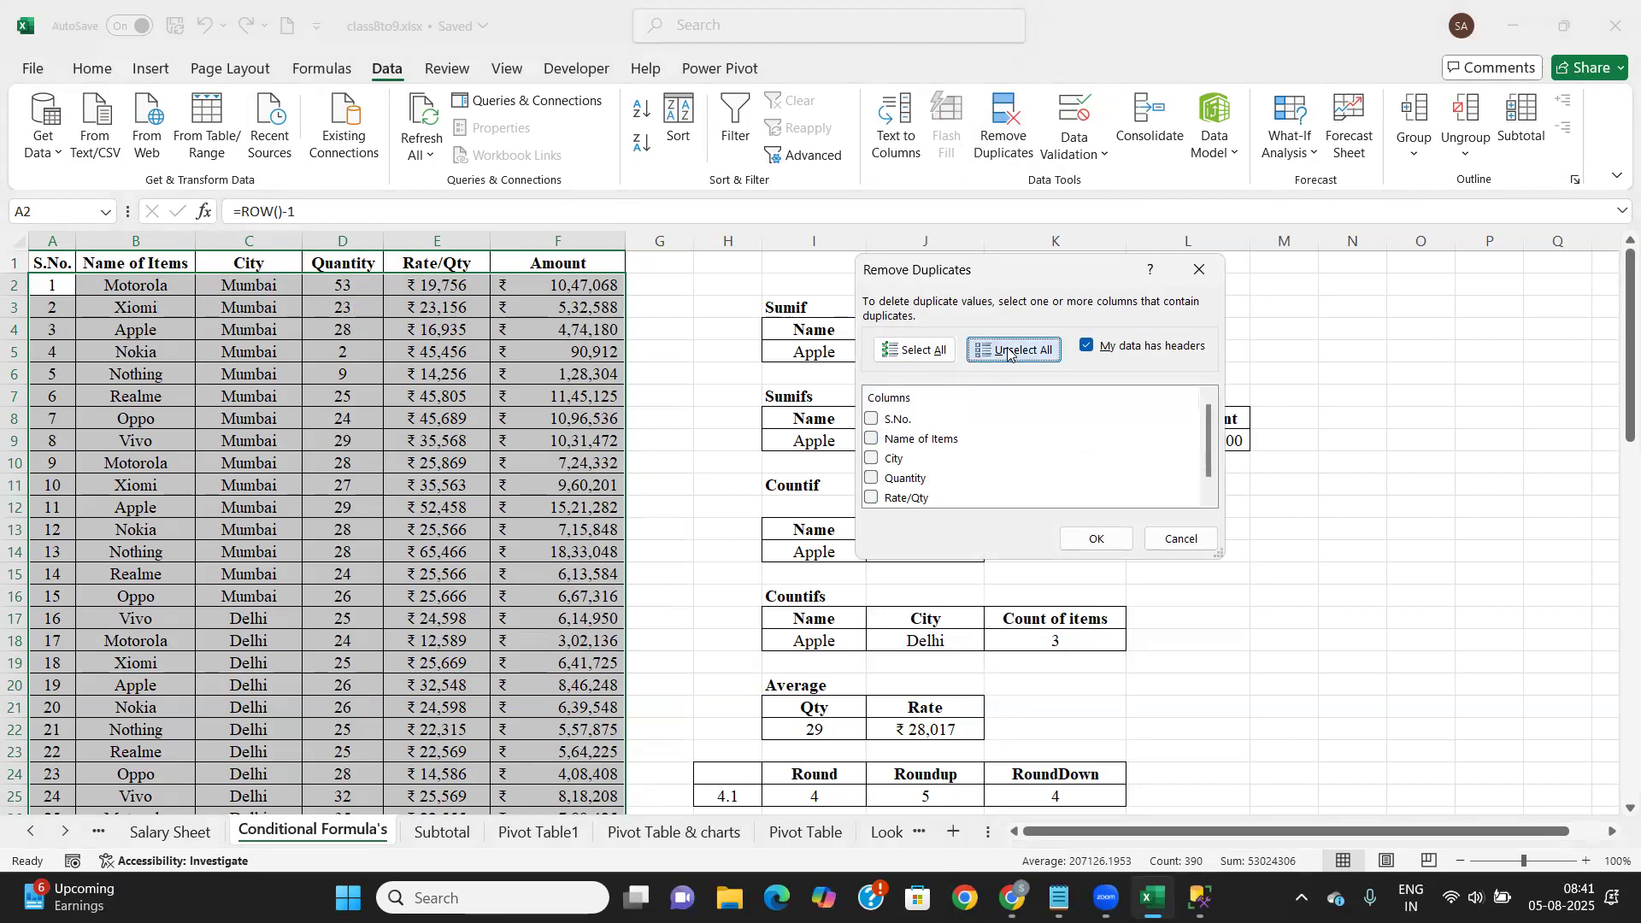
left_click(871, 439)
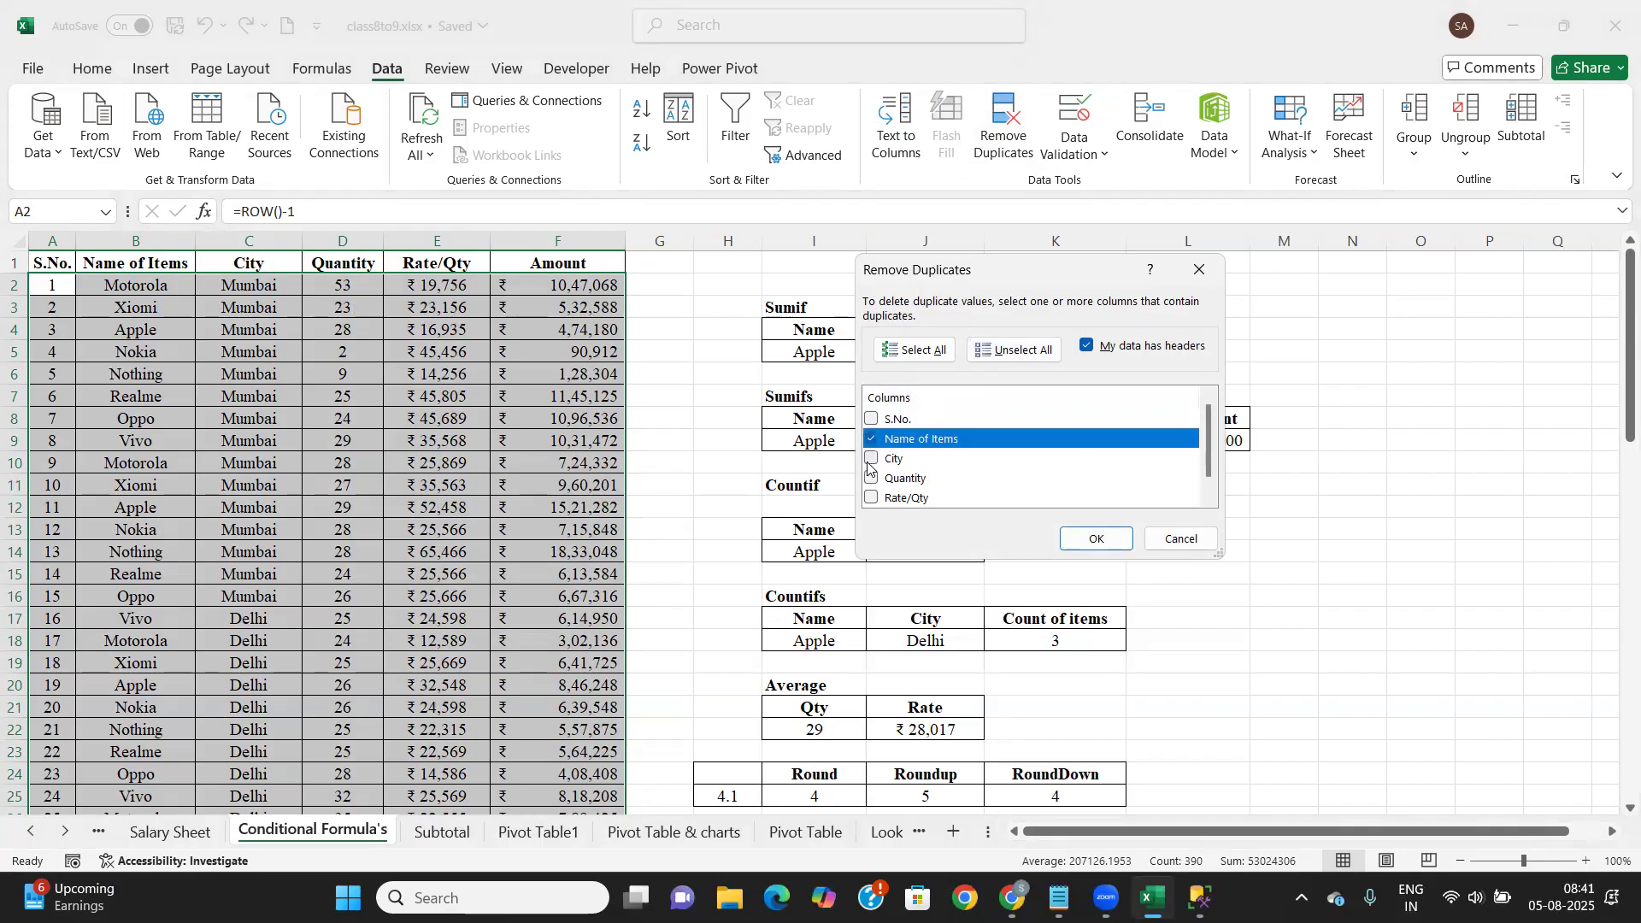
left_click(870, 460)
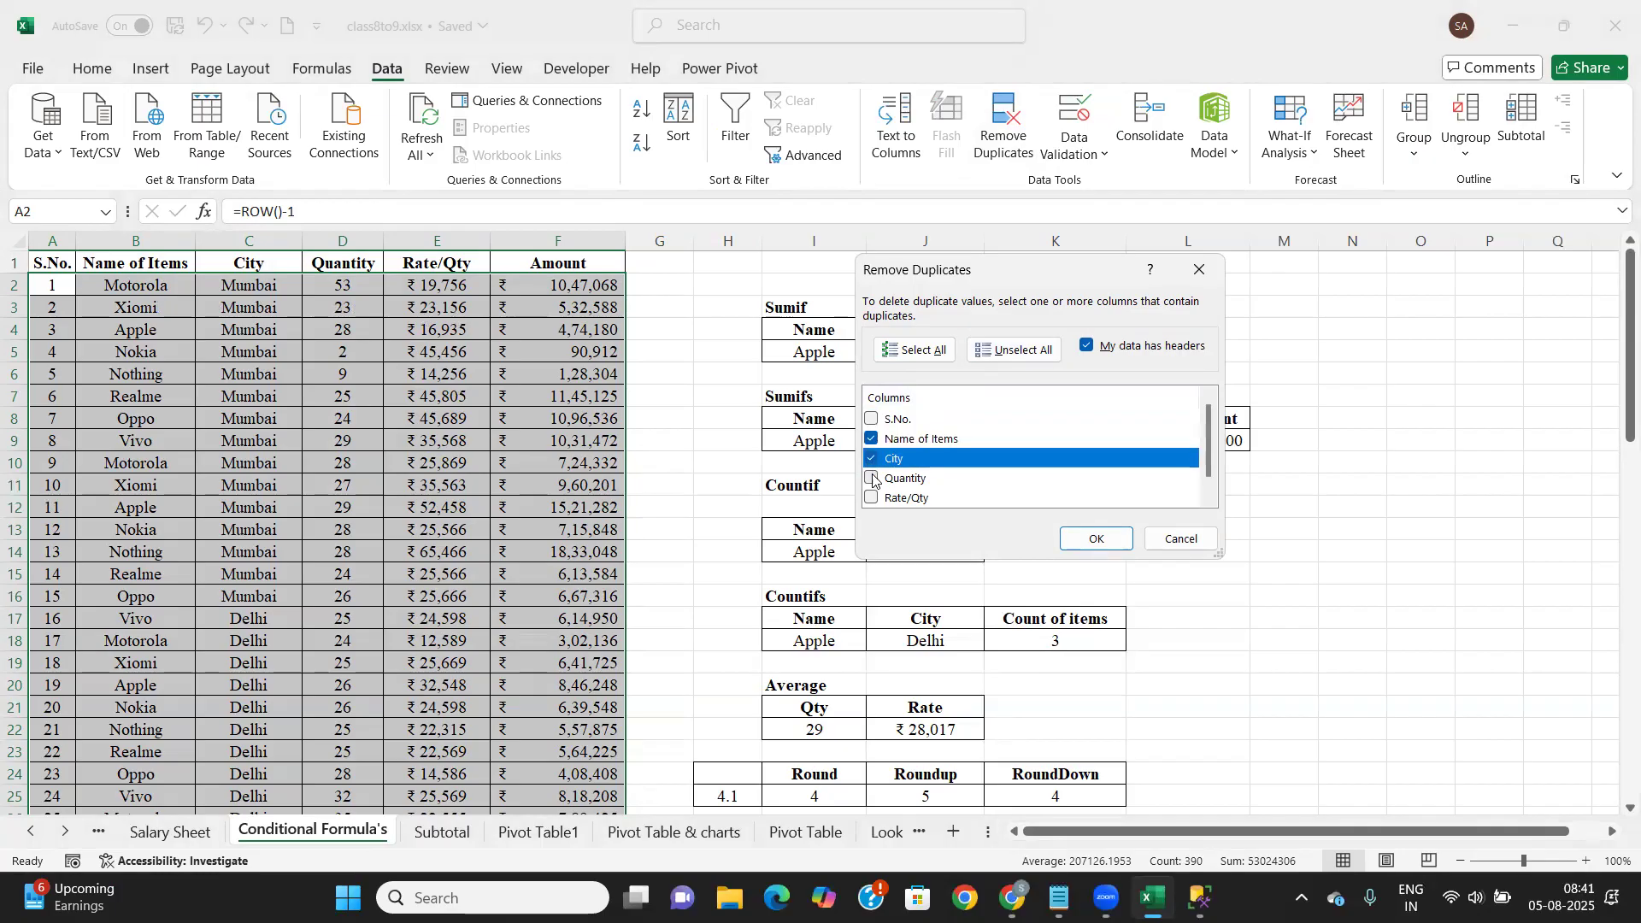
left_click(873, 486)
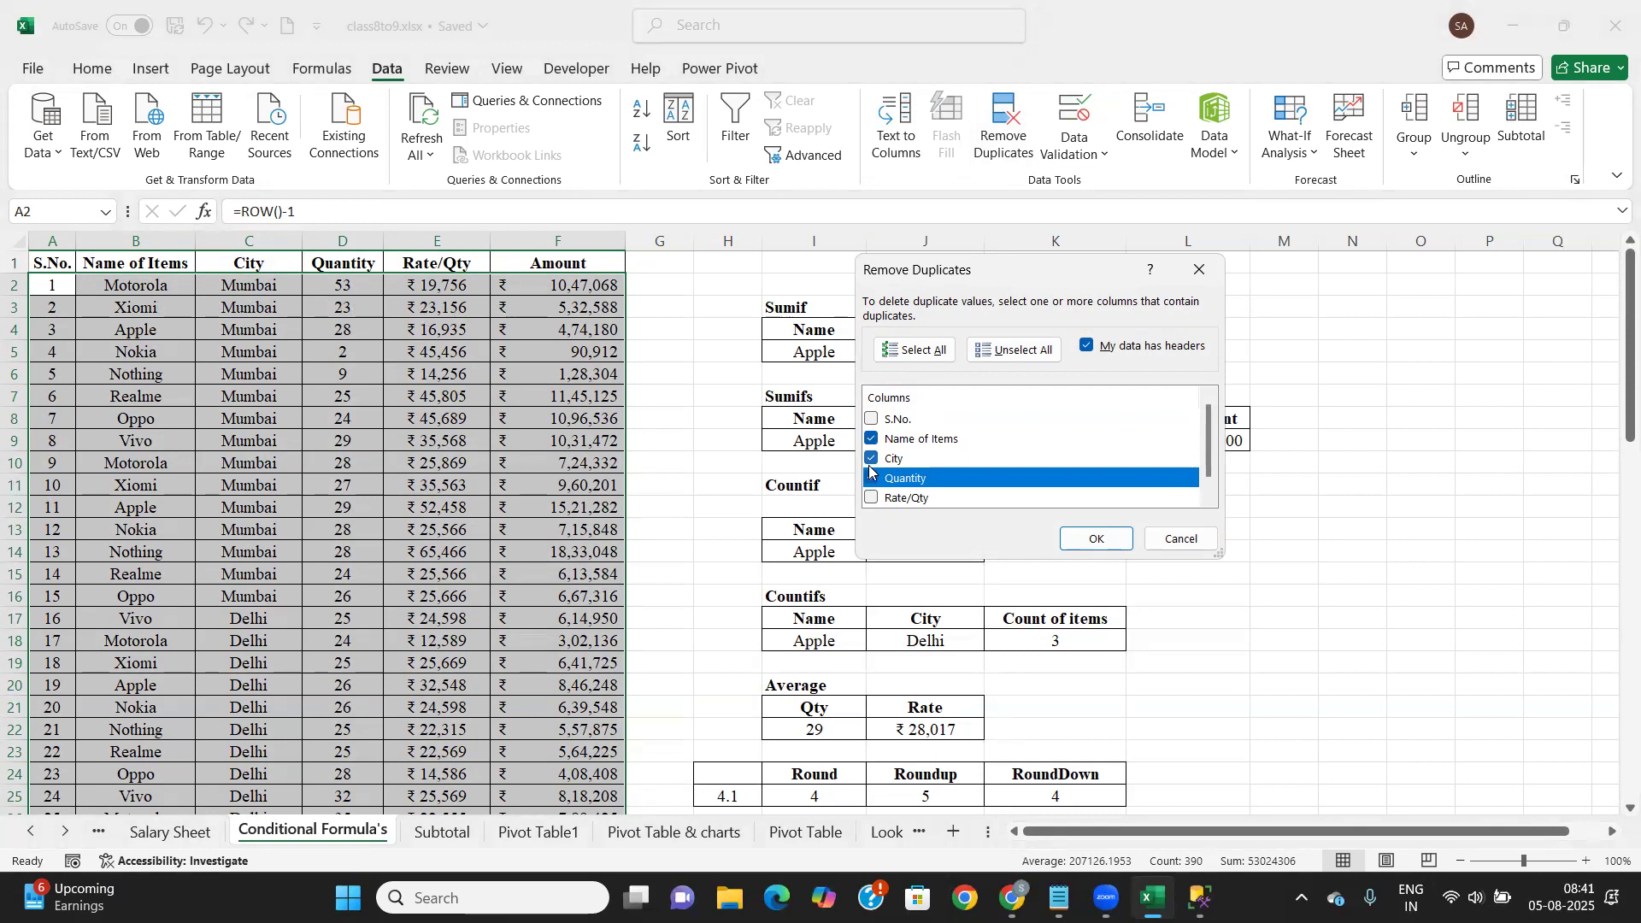
left_click(1096, 539)
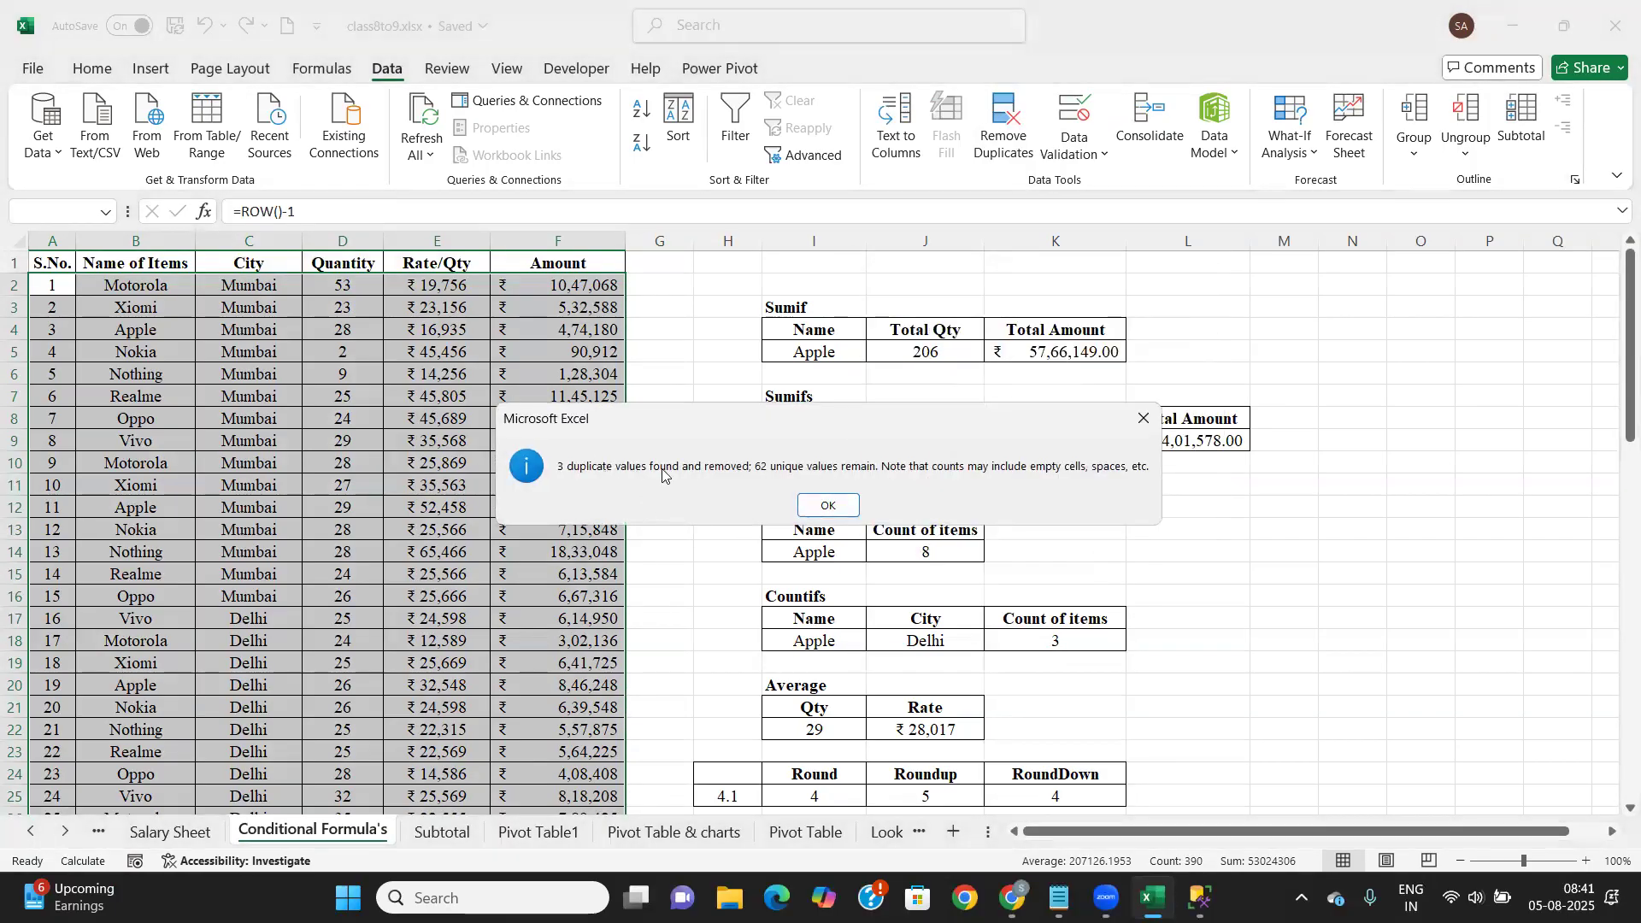
left_click(829, 506)
Undo both duplicate removals to restore the second Xiomi row
left_click(681, 513)
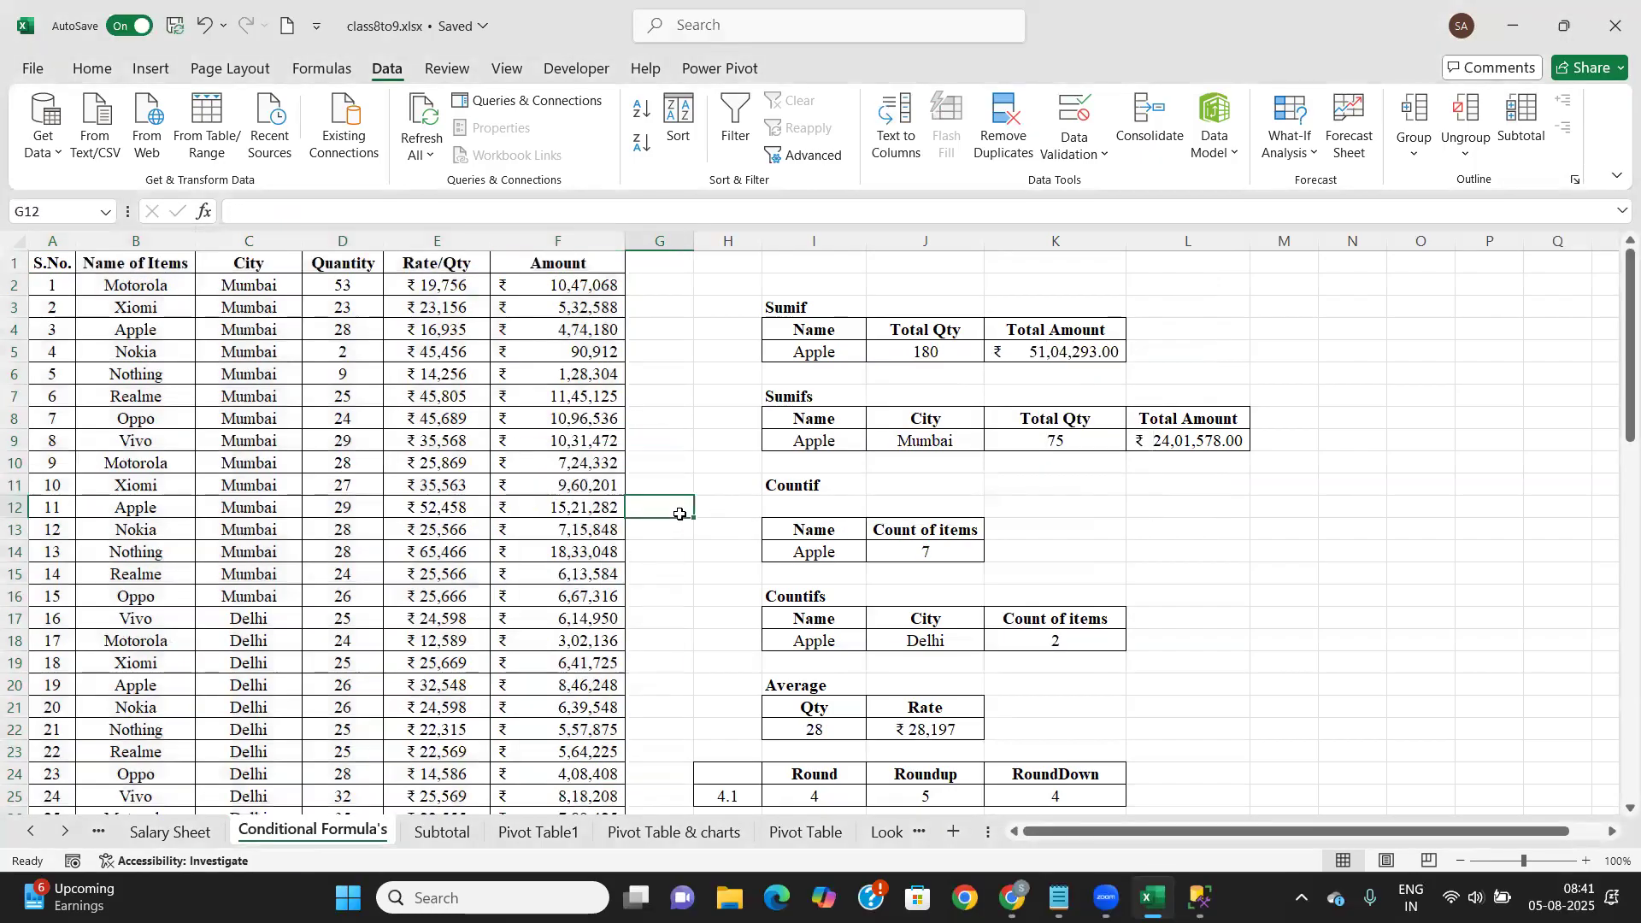
key("ctrl+z")
key("ctrl+z")
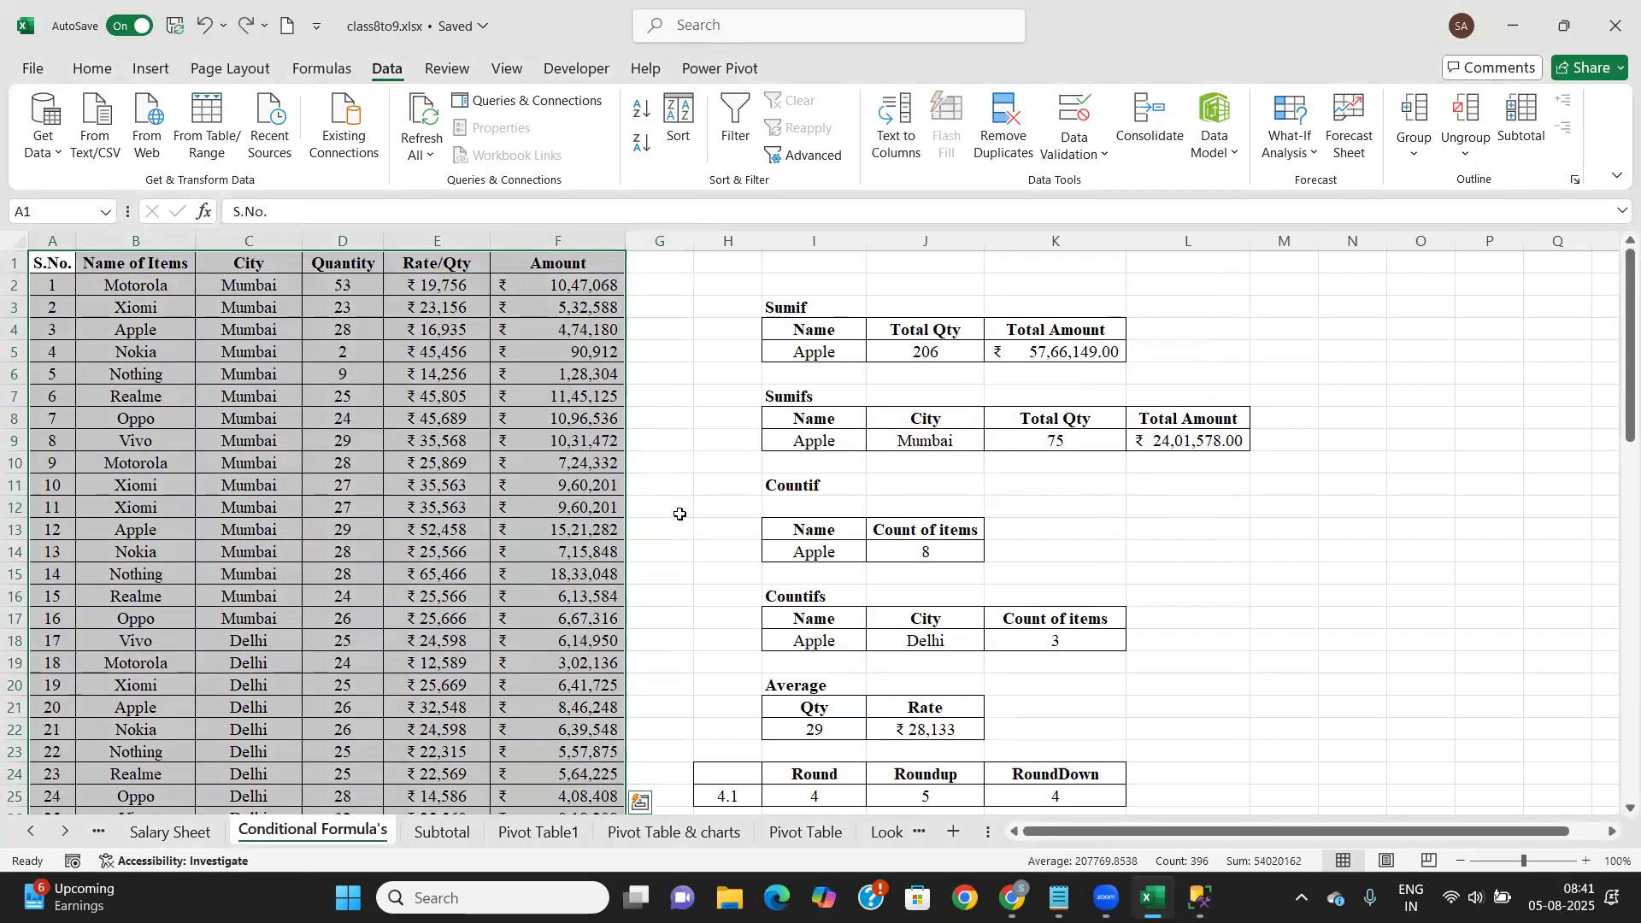
left_click(671, 550)
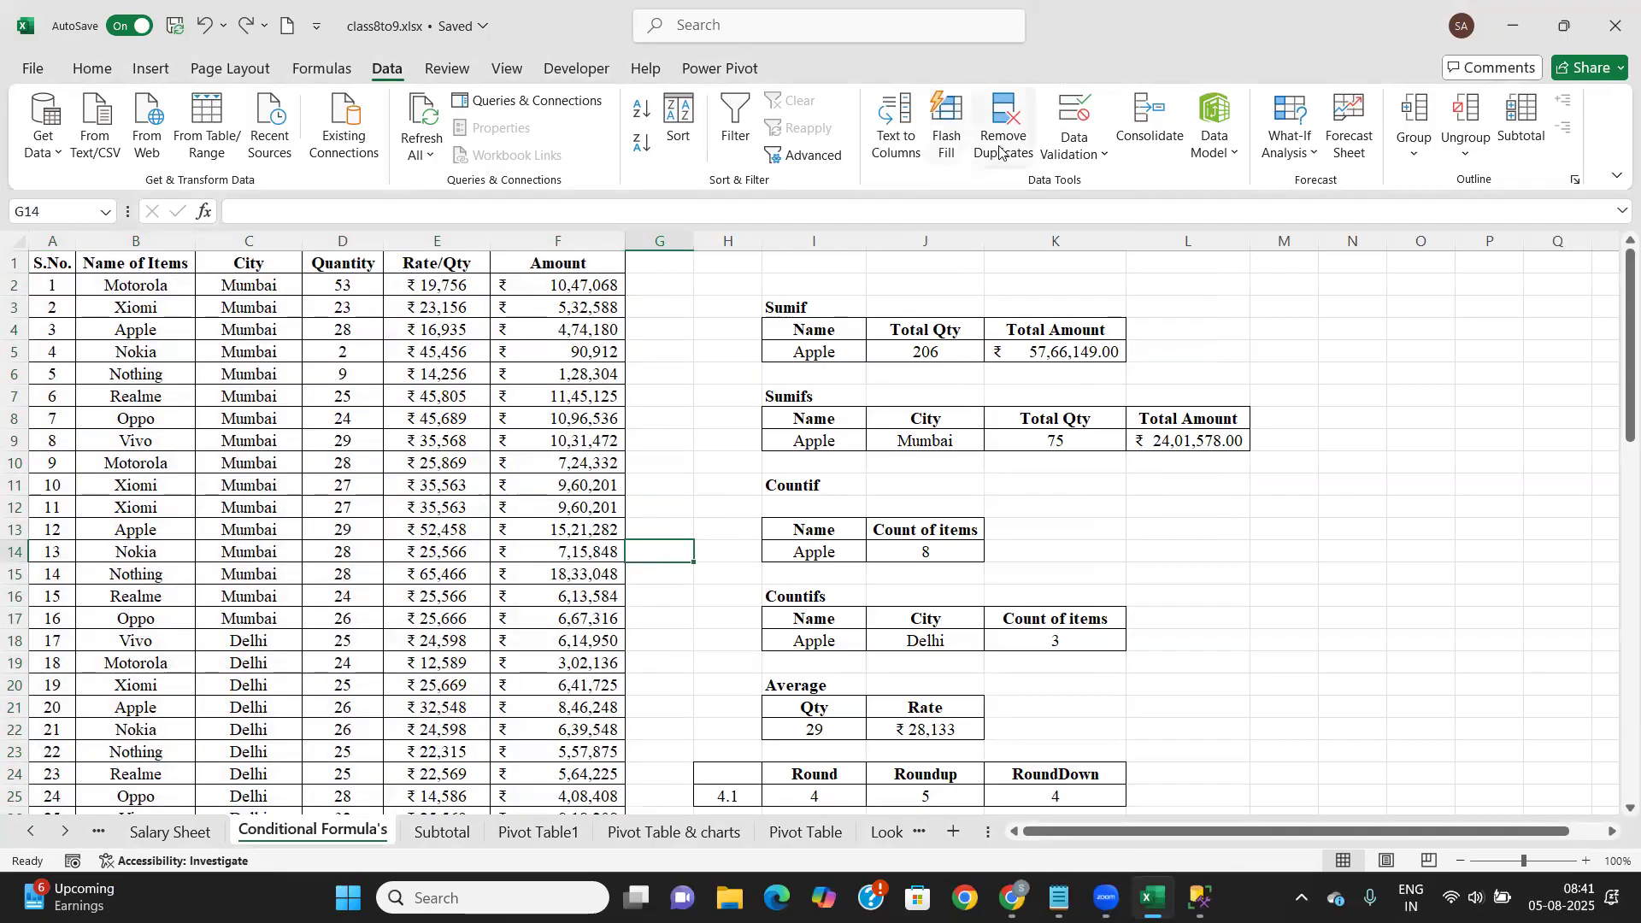
left_click(704, 498)
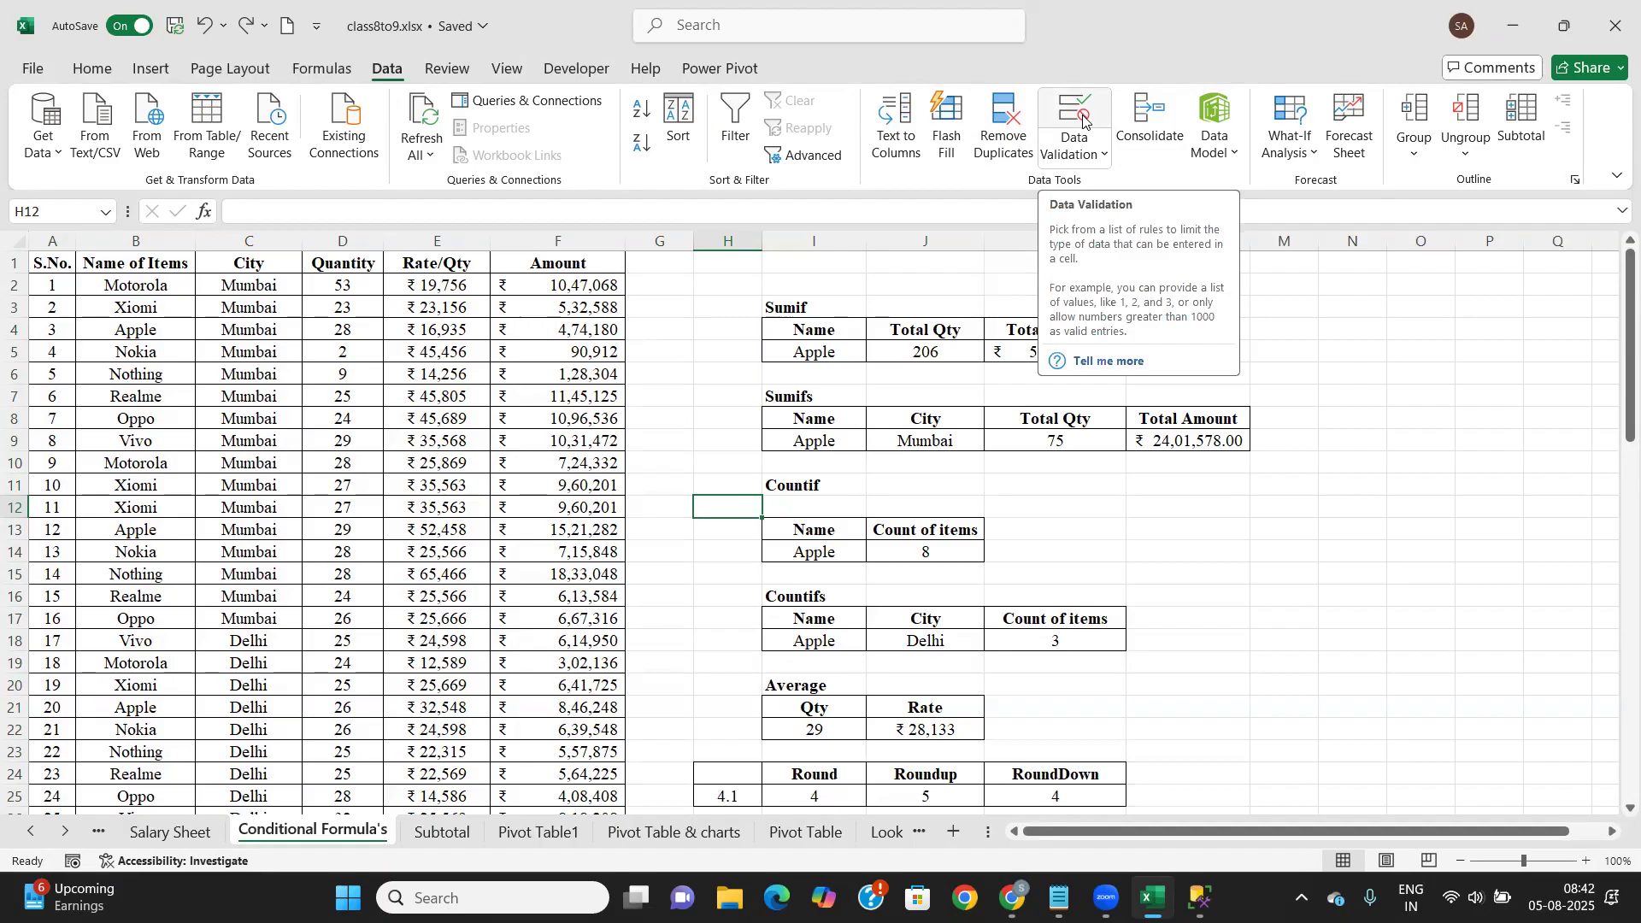
left_click(1441, 573)
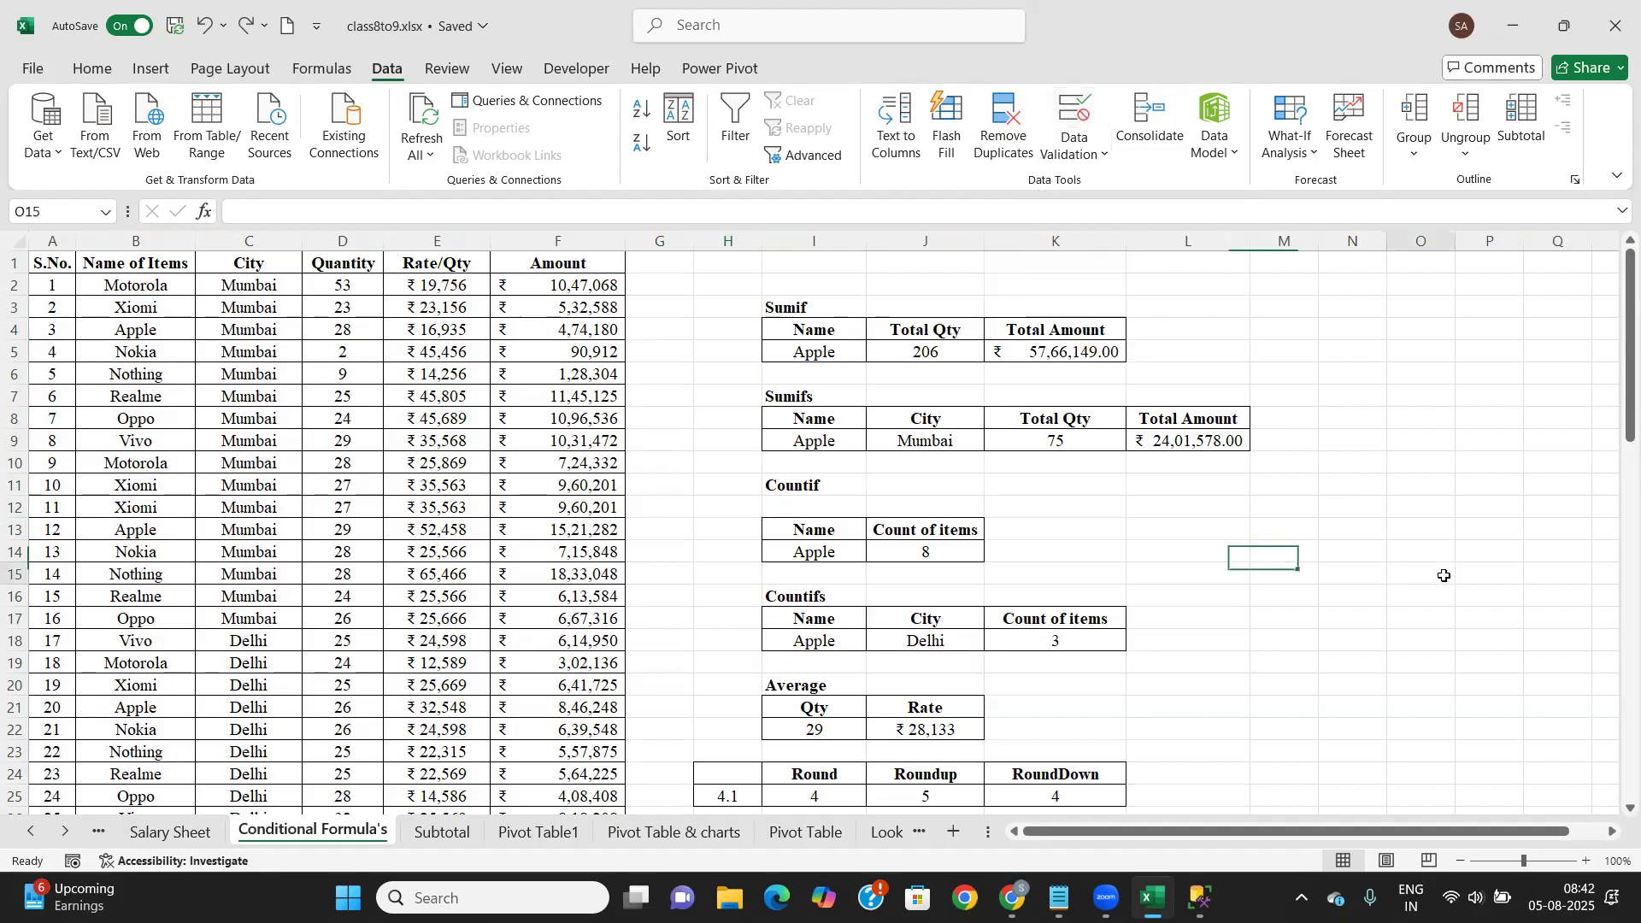